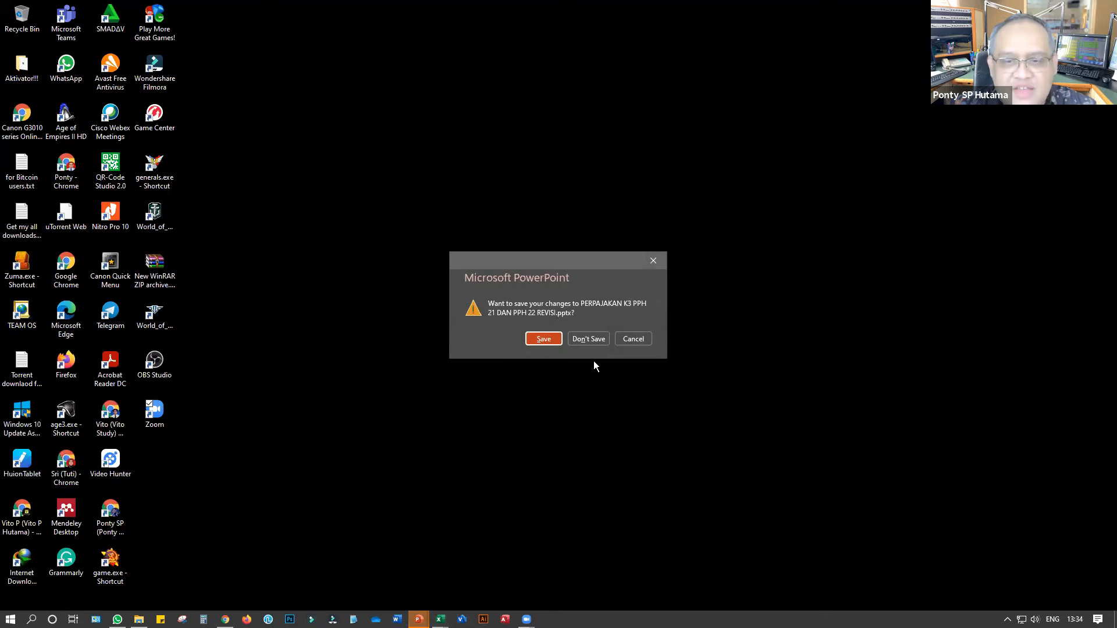
Close PERPAJAKAN K3 PPH 21 DAN PPH 22 REVISI.pptx without saving and minimize the PptKELOMPOK 4 presentation
left_click(588, 338)
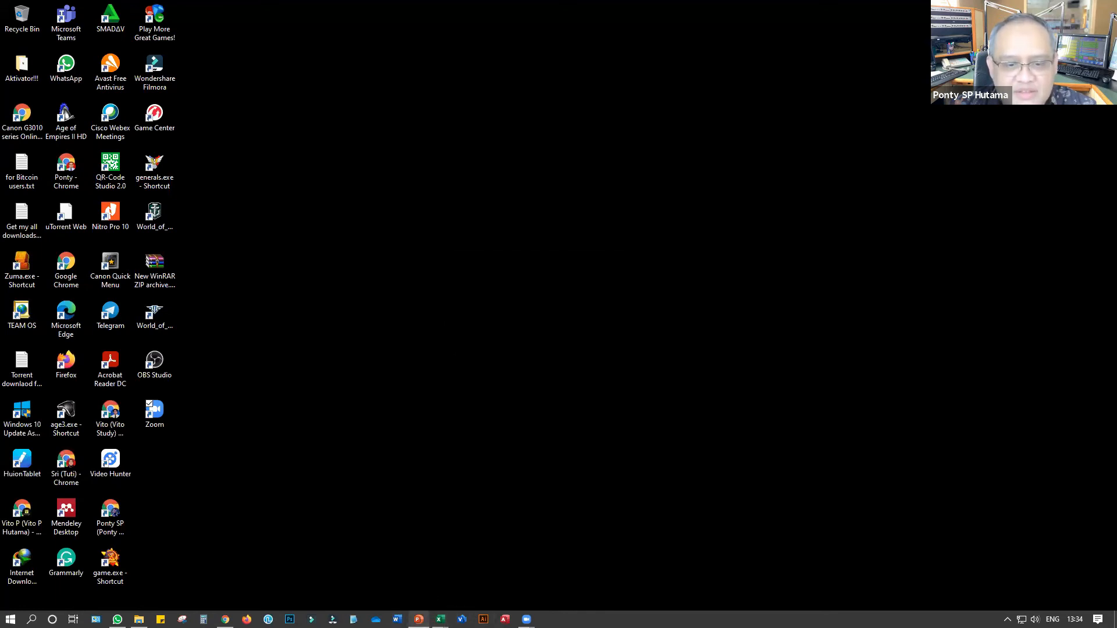
left_click(418, 619)
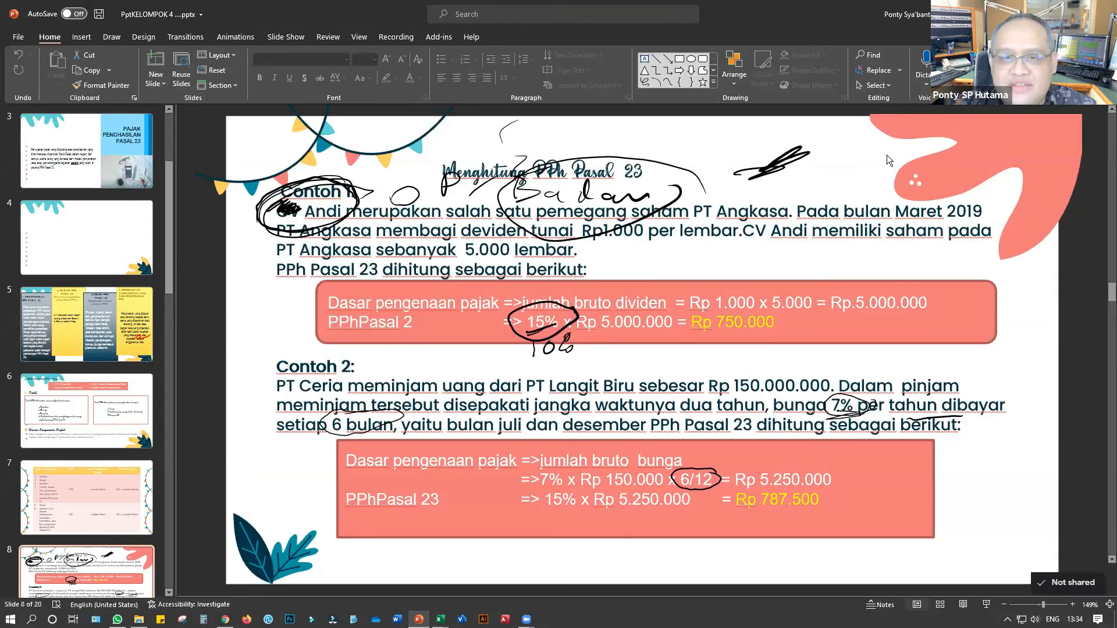
left_click(419, 620)
Close the two Kasus PPh 21 workbooks in Excel, discarding any changes, and keep only the blank Book1 open
mouse_move(440, 619)
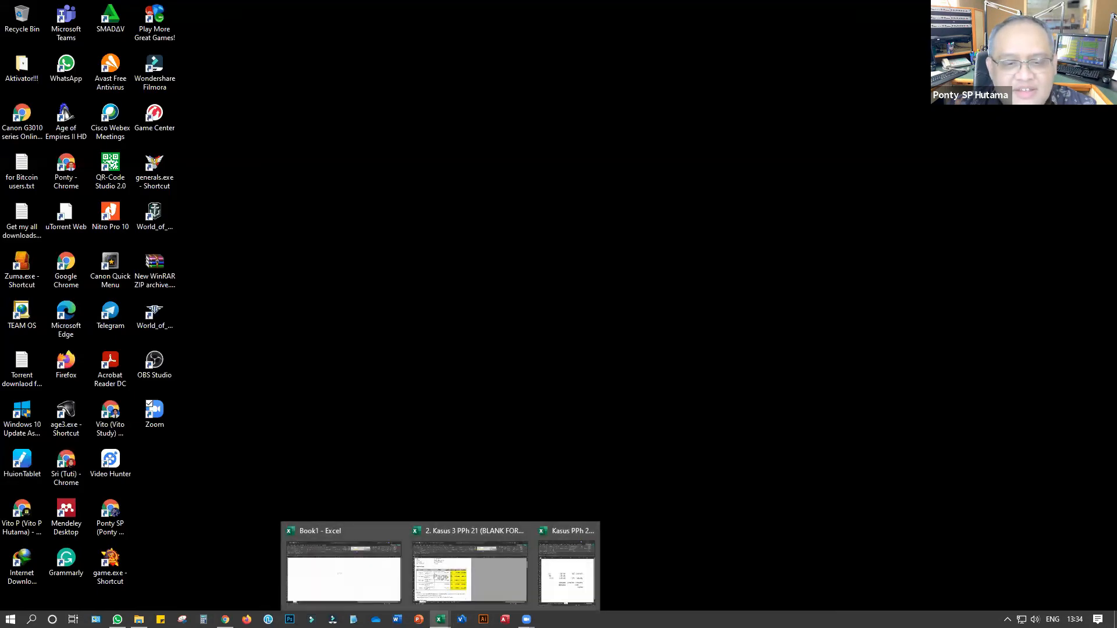
left_click(524, 534)
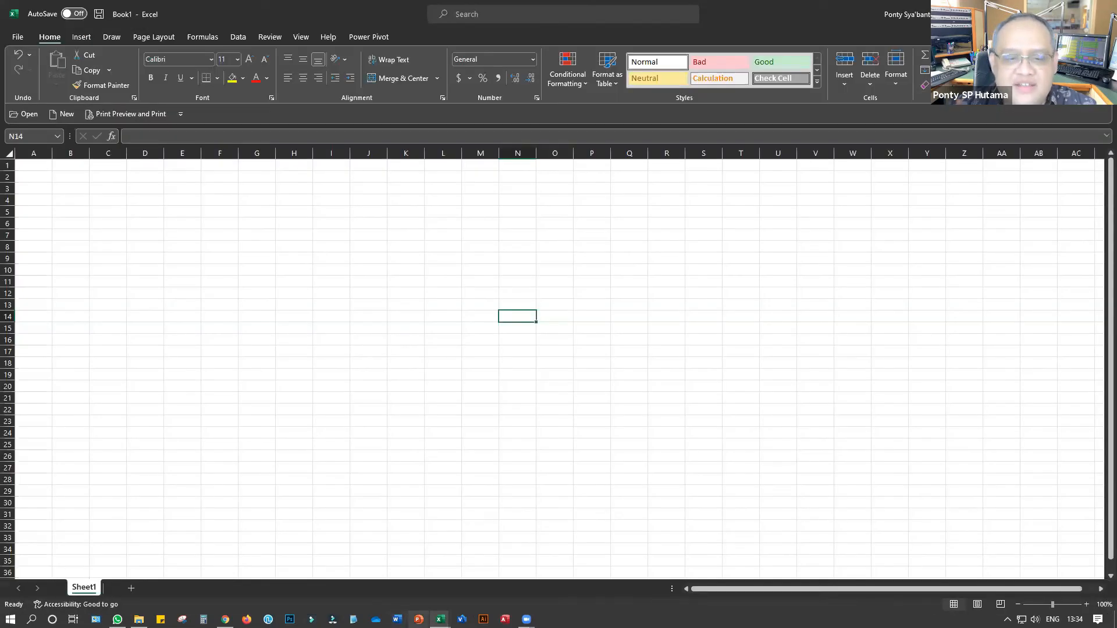
mouse_move(441, 619)
left_click(526, 531)
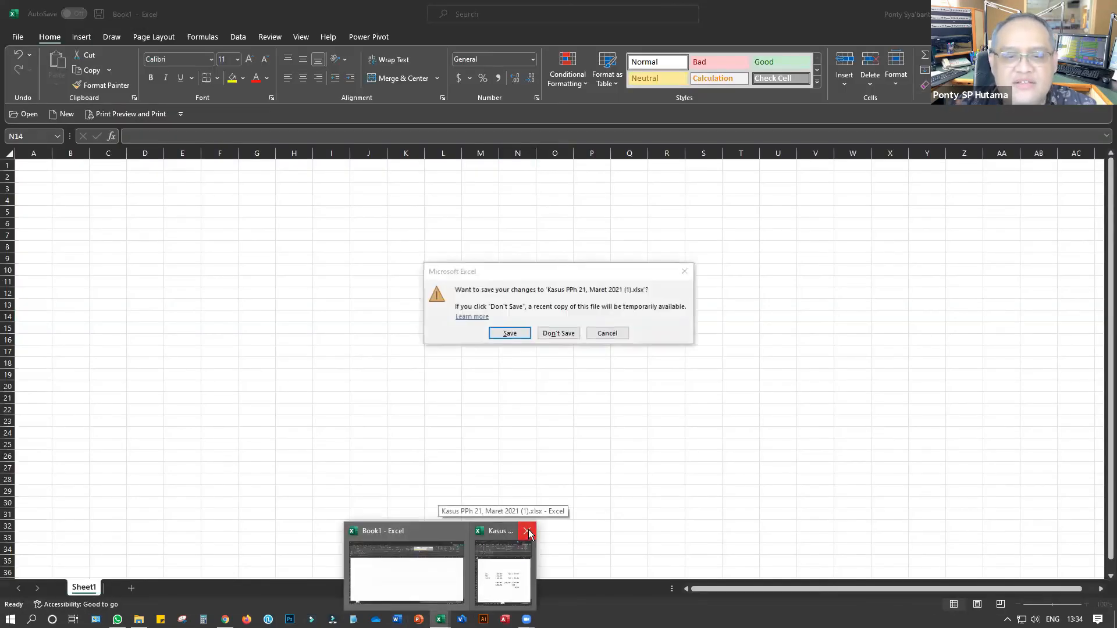
left_click(559, 333)
left_click(490, 560)
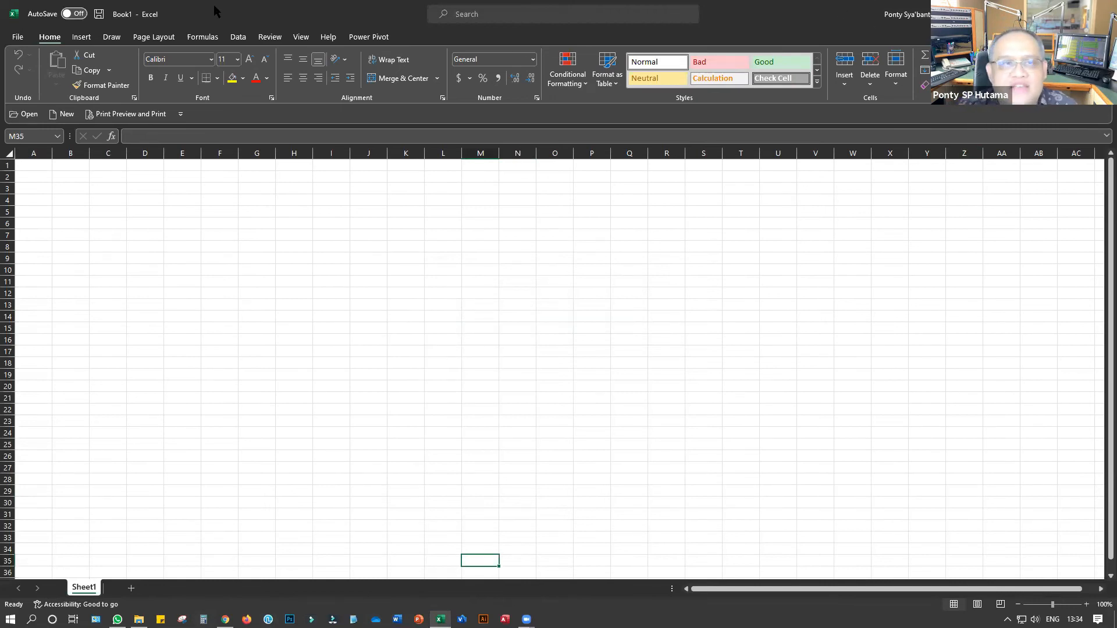
left_click(257, 249)
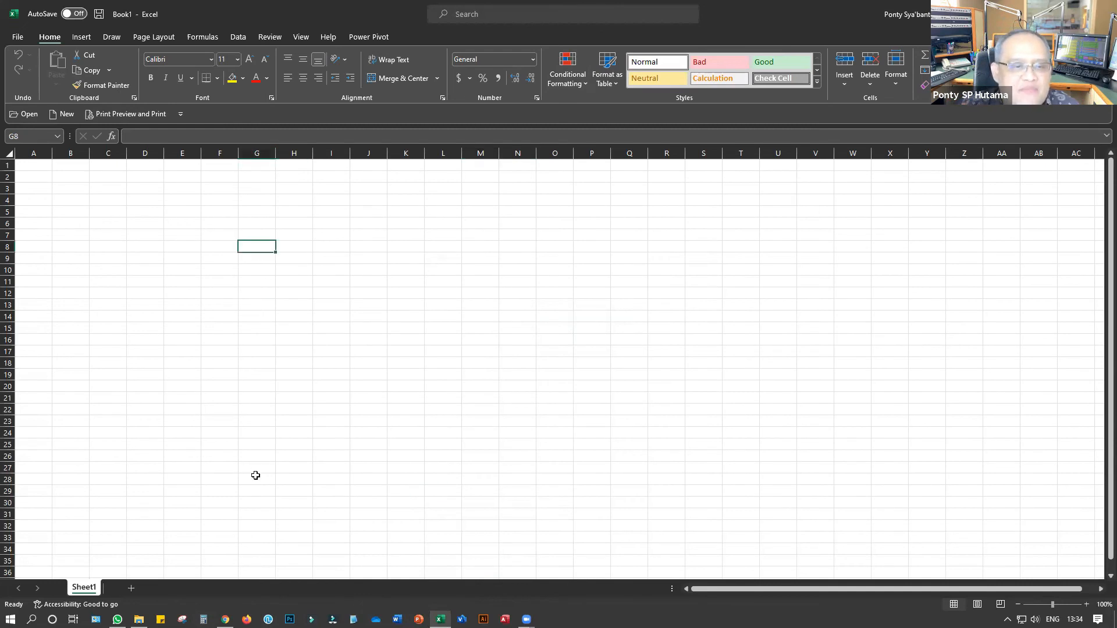
left_click(102, 332)
left_click(477, 259)
left_click(568, 248)
left_click(778, 352)
left_click(491, 362)
left_click(297, 279)
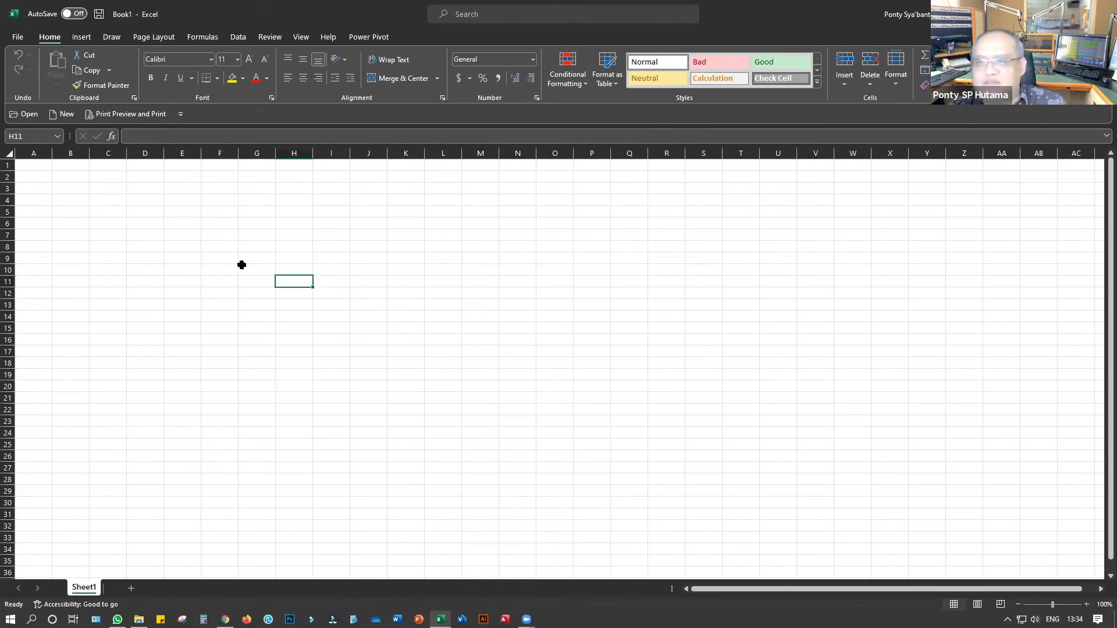
left_click(457, 332)
left_click(610, 382)
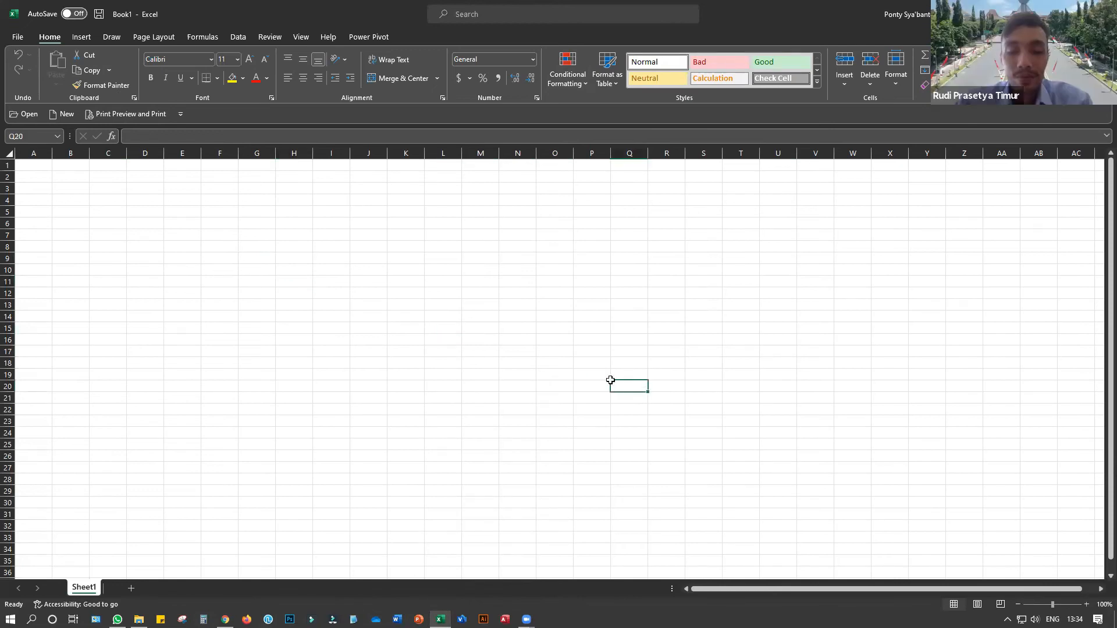
left_click_drag(192, 314, 463, 478)
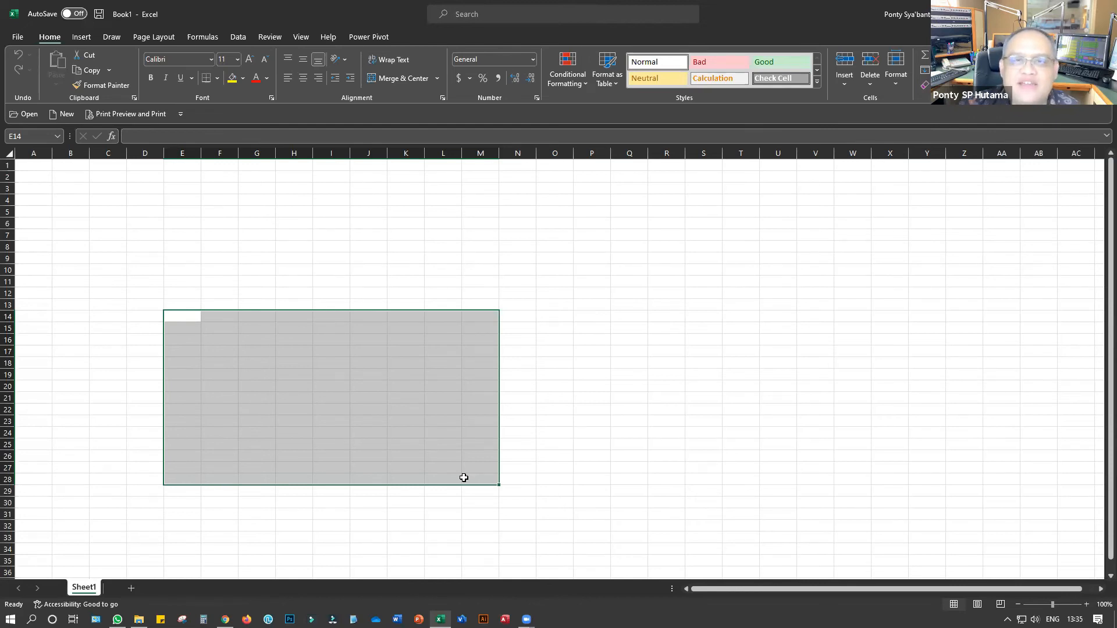
left_click(219, 188)
left_click(199, 243)
left_click(451, 205)
left_click(586, 337)
left_click_drag(201, 272, 449, 334)
left_click(606, 335)
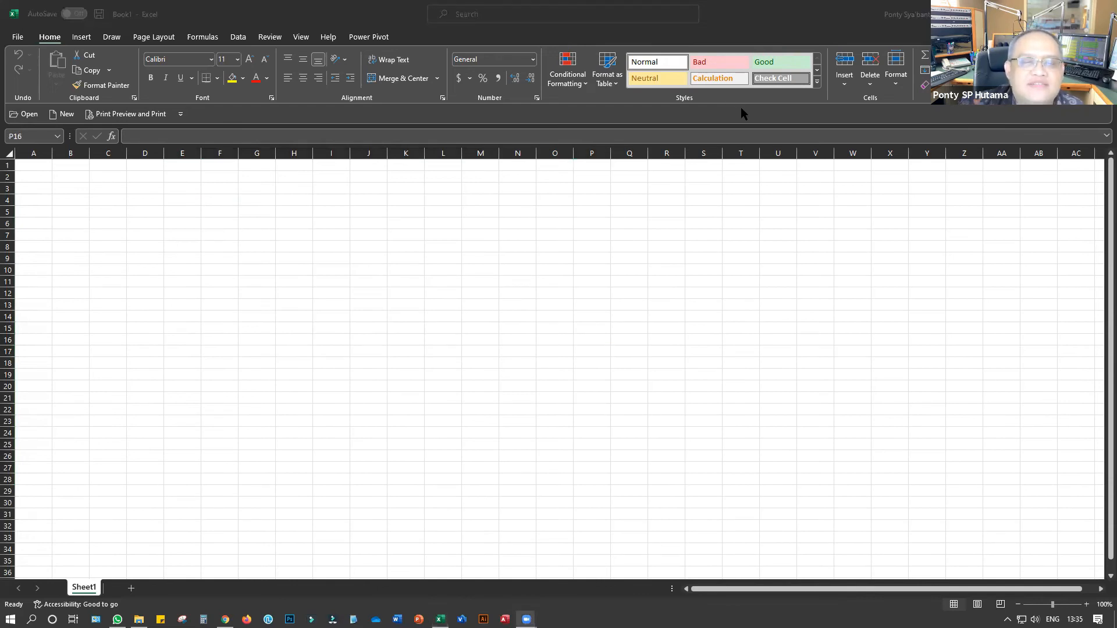
left_click(245, 267)
left_click(259, 379)
left_click(138, 349)
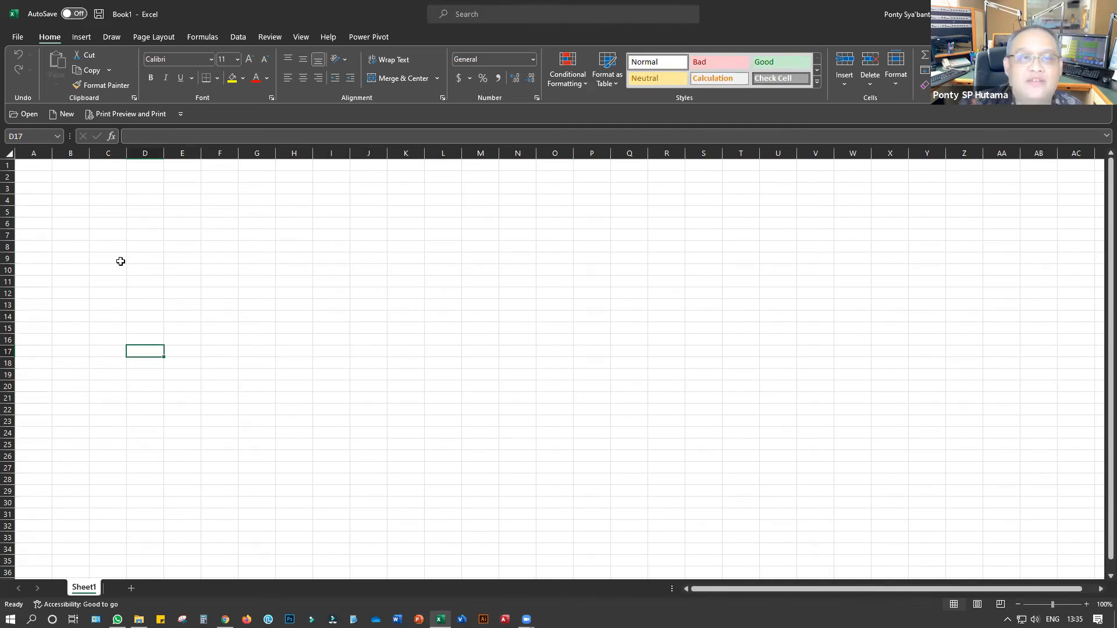
left_click(257, 296)
left_click(296, 386)
left_click(443, 337)
left_click(325, 261)
left_click(290, 284)
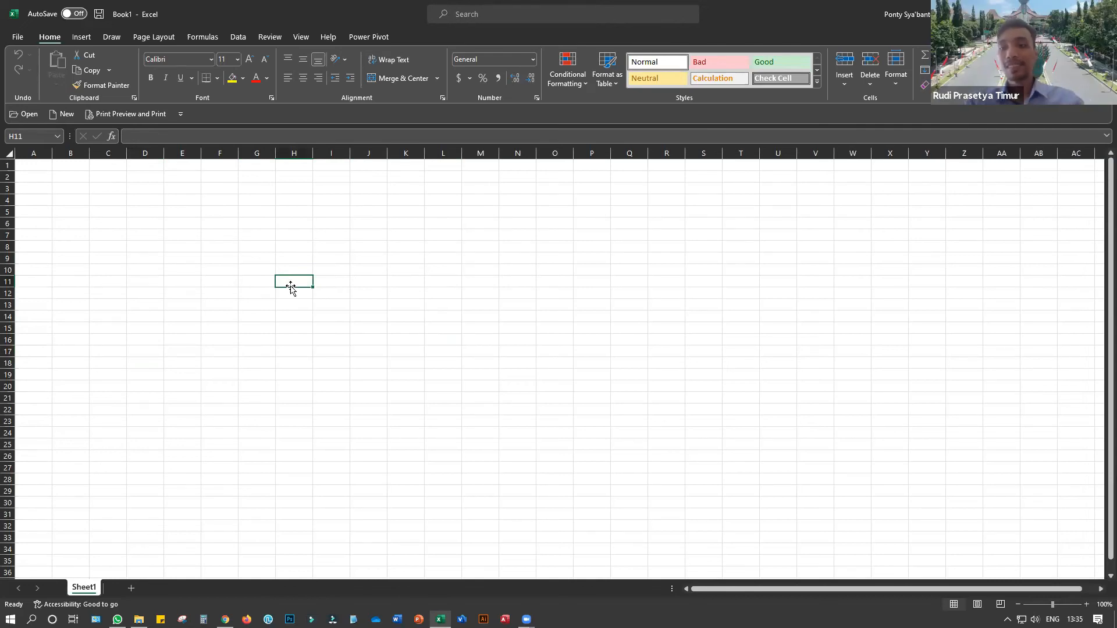
left_click(624, 314)
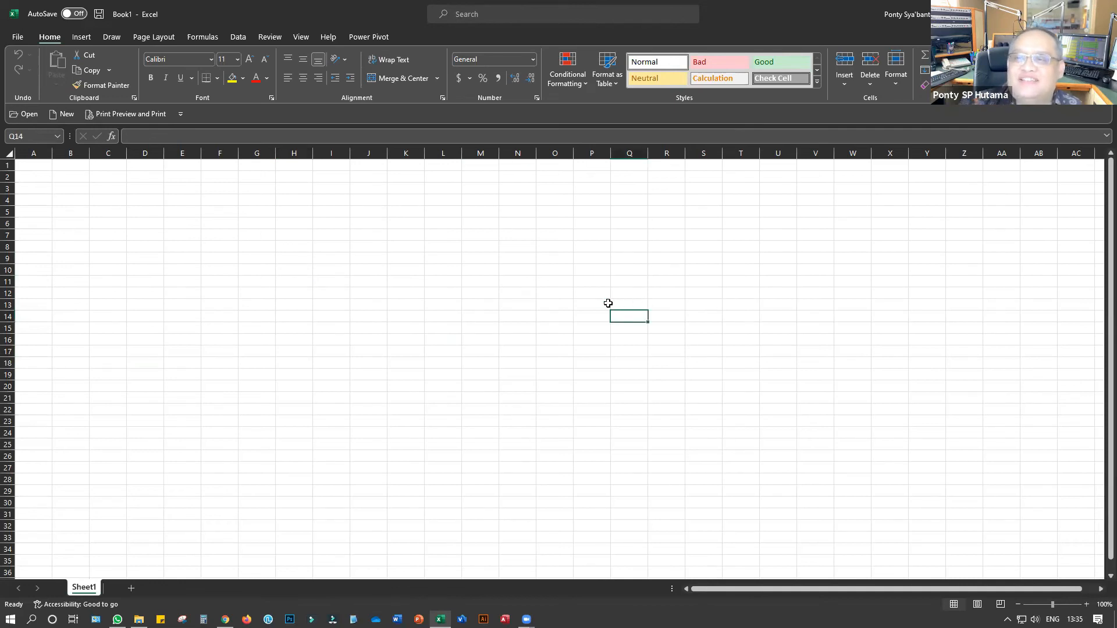
left_click(424, 305)
left_click(216, 250)
left_click(278, 384)
left_click(288, 437)
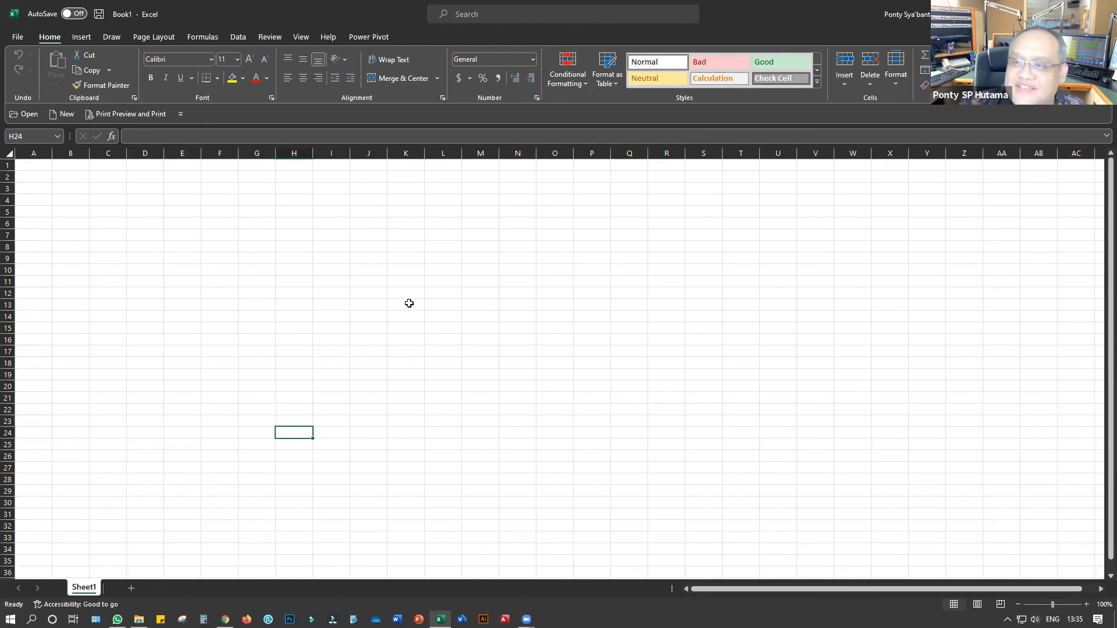
left_click(250, 279)
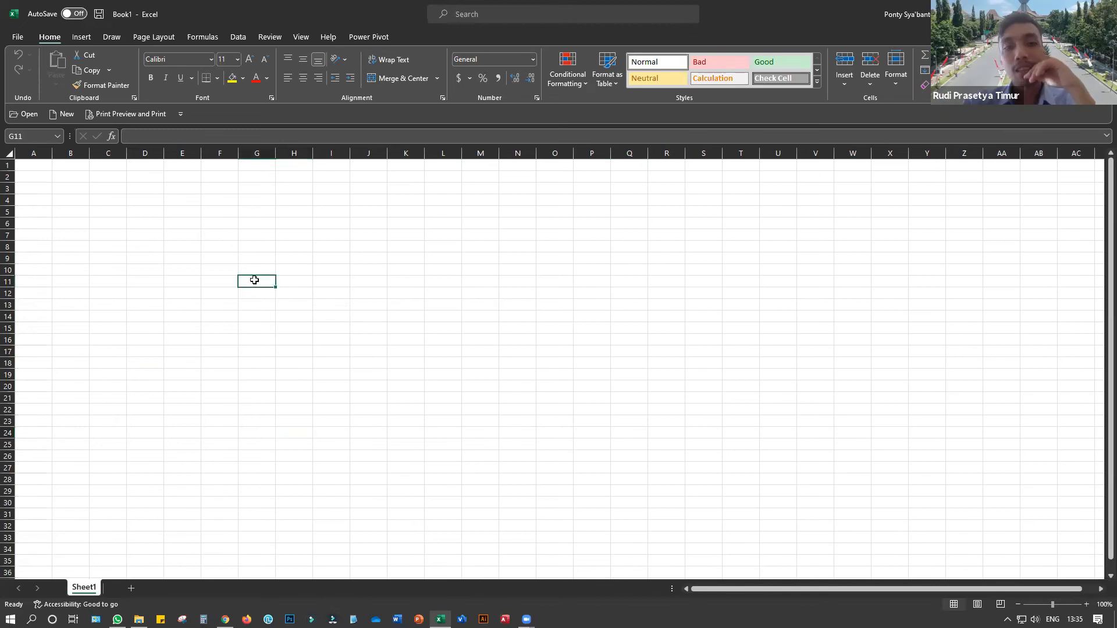
left_click_drag(471, 399, 457, 402)
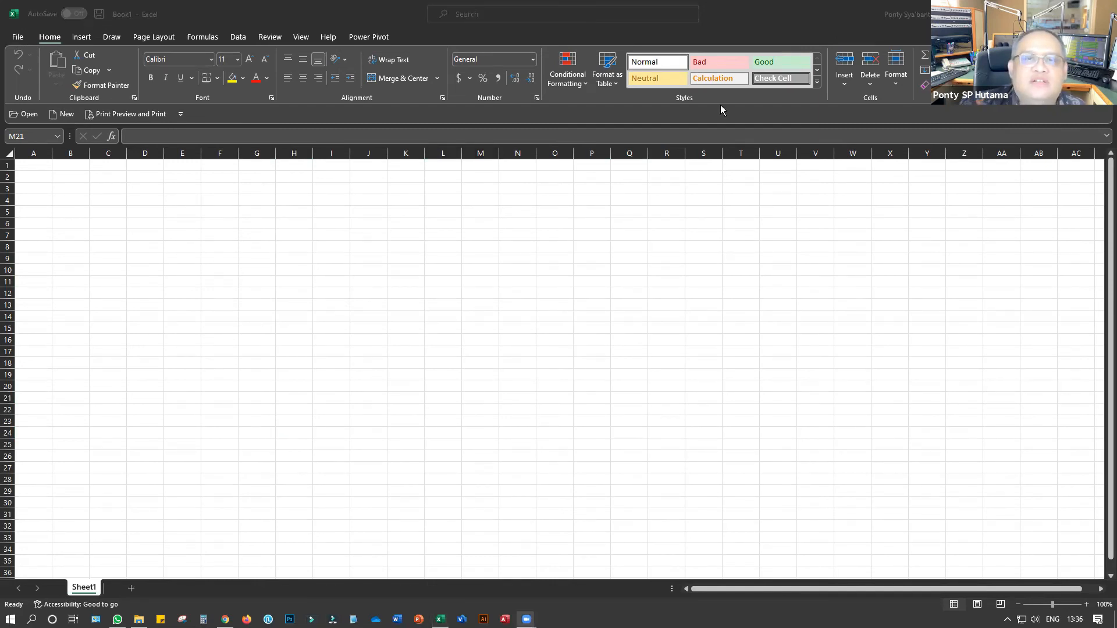
left_click(339, 11)
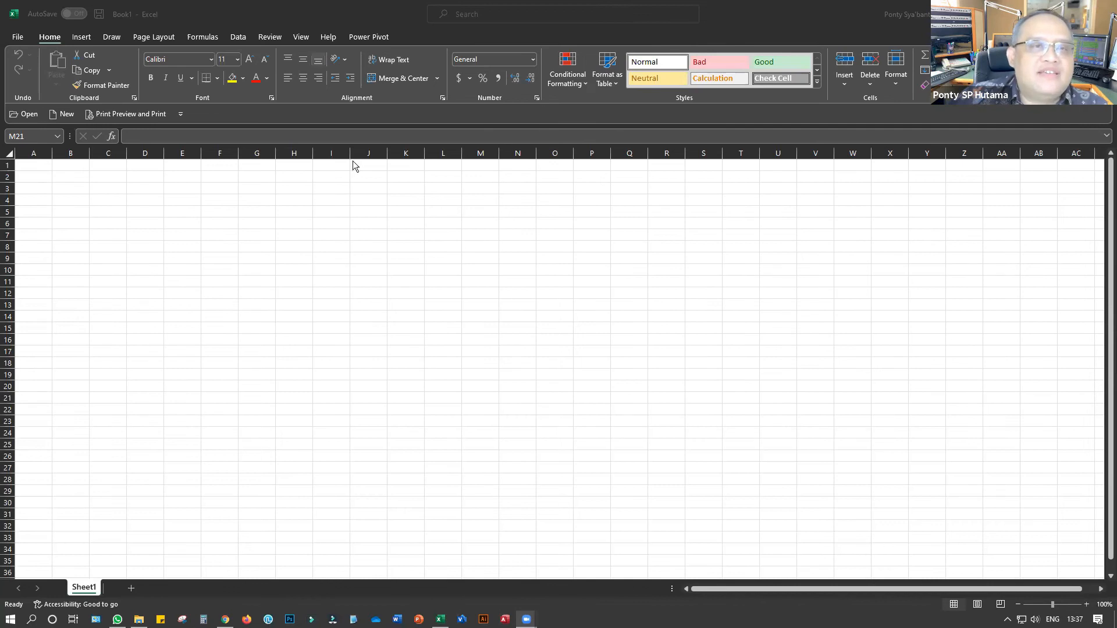
Examine the sources Get Data offers for import, including files, databases, online services and other sources, and the Combine Queries options
left_click(39, 39)
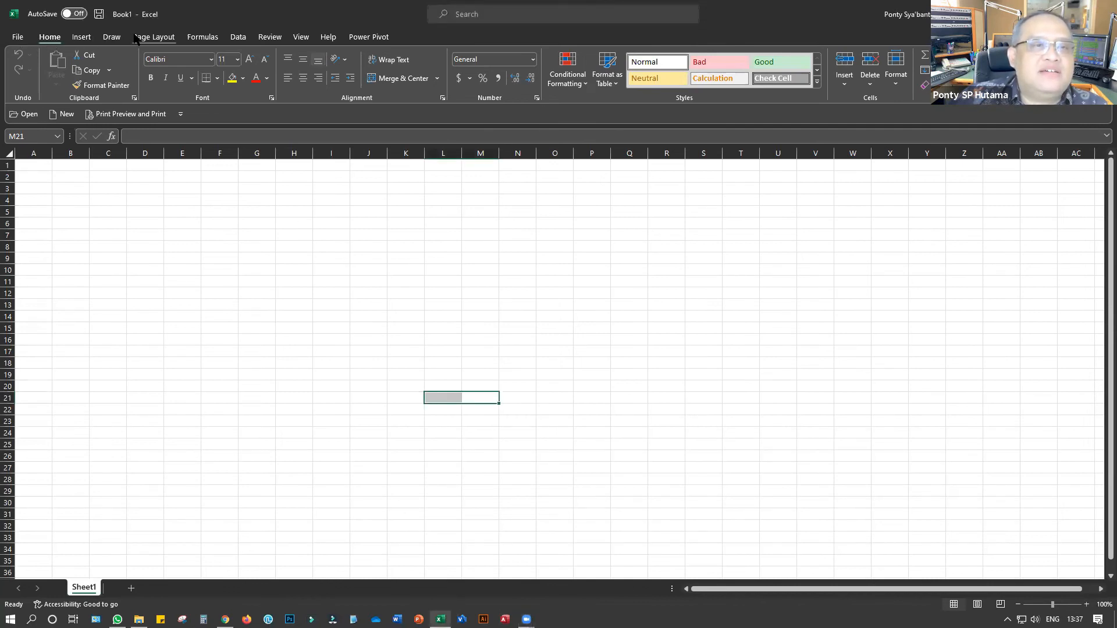
left_click(238, 38)
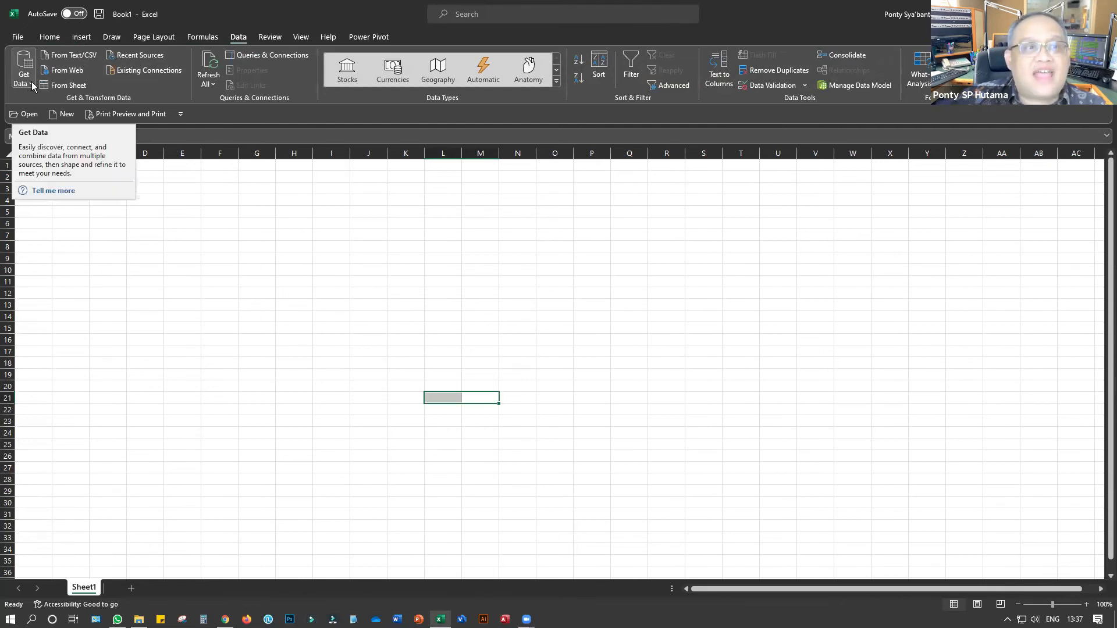
left_click(31, 82)
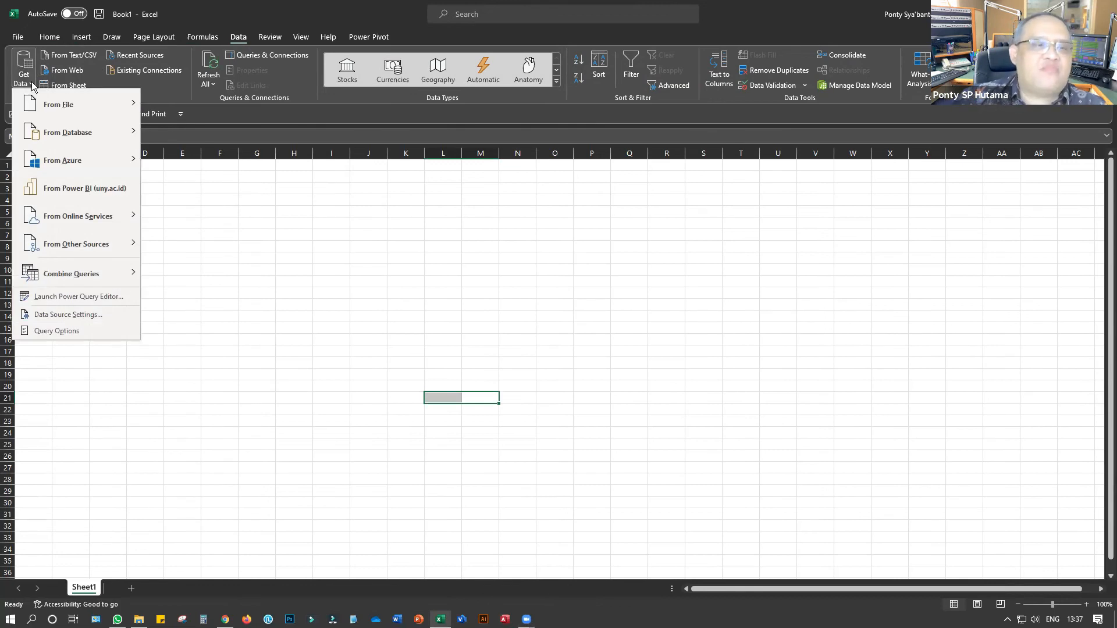
mouse_move(44, 109)
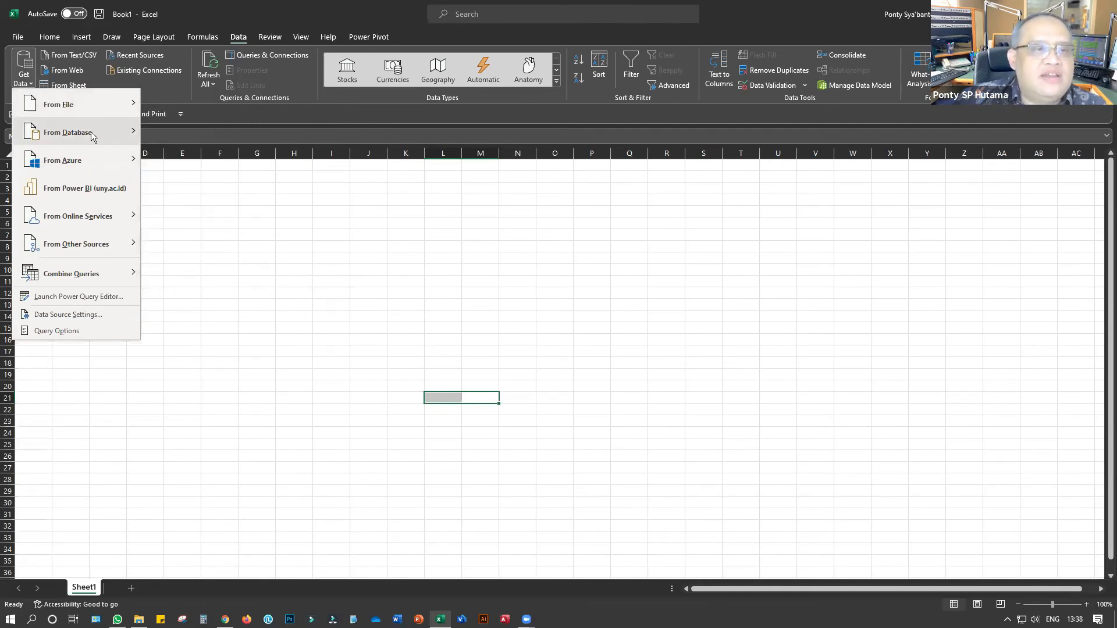
mouse_move(93, 133)
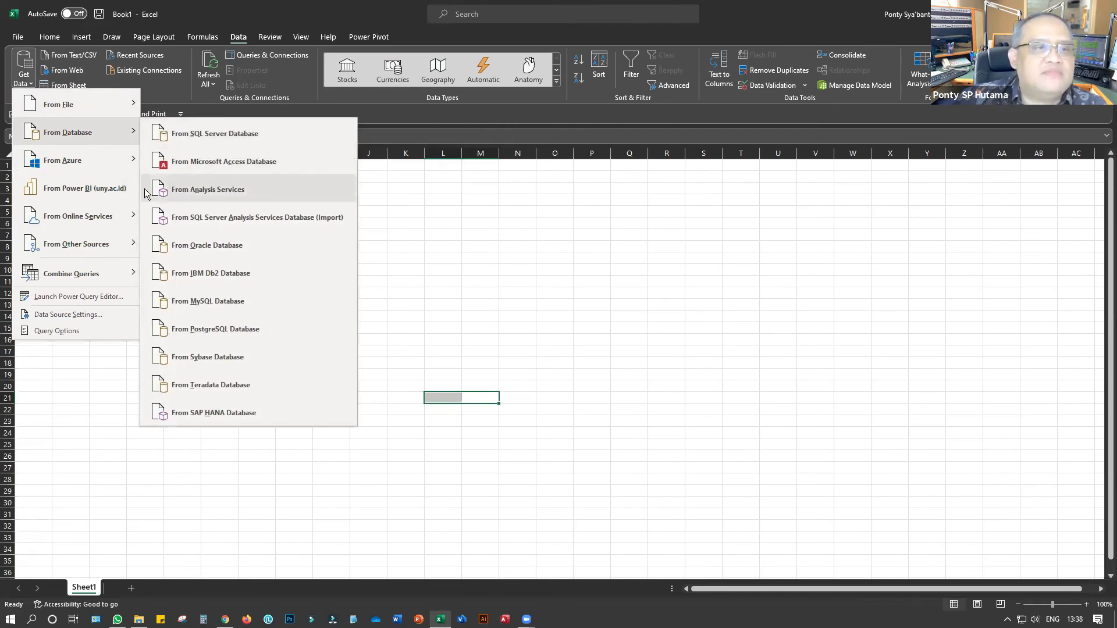
mouse_move(121, 165)
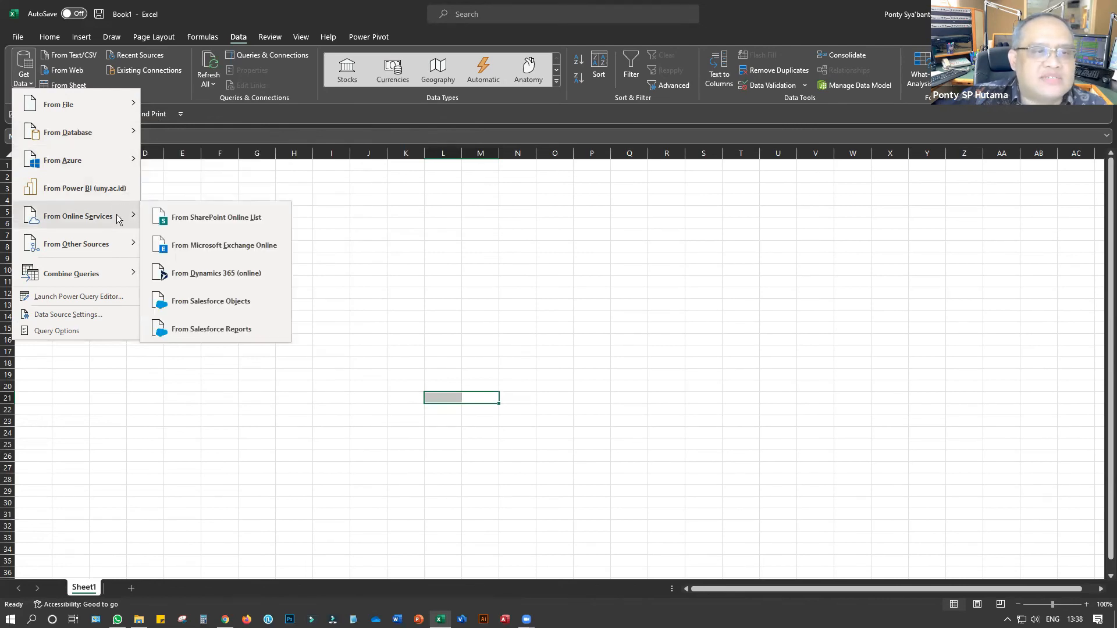
mouse_move(110, 246)
mouse_move(108, 282)
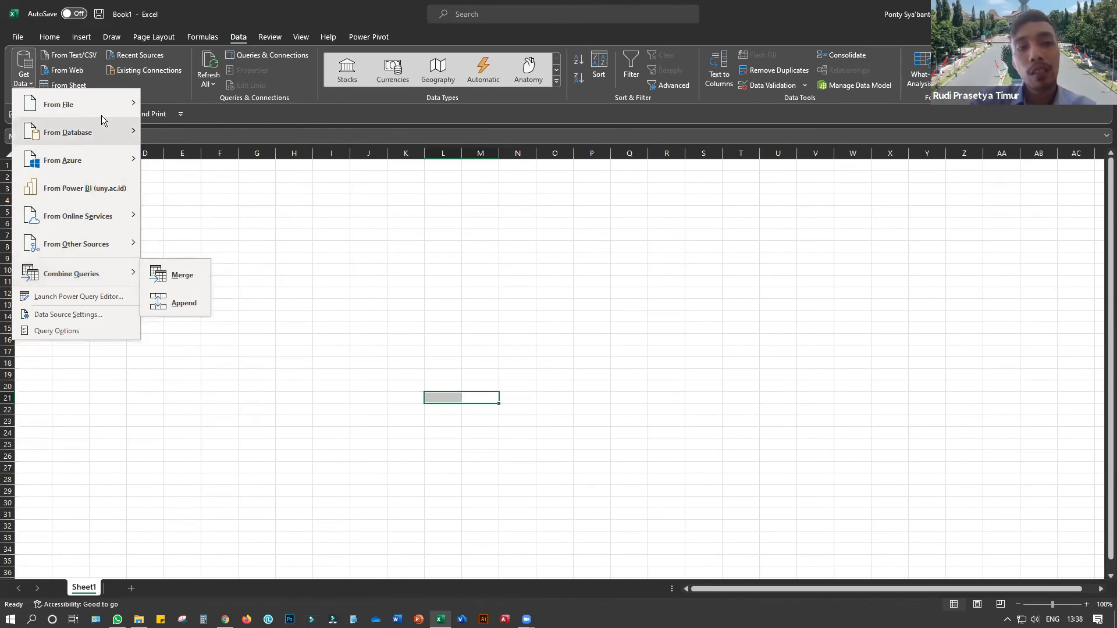
mouse_move(100, 102)
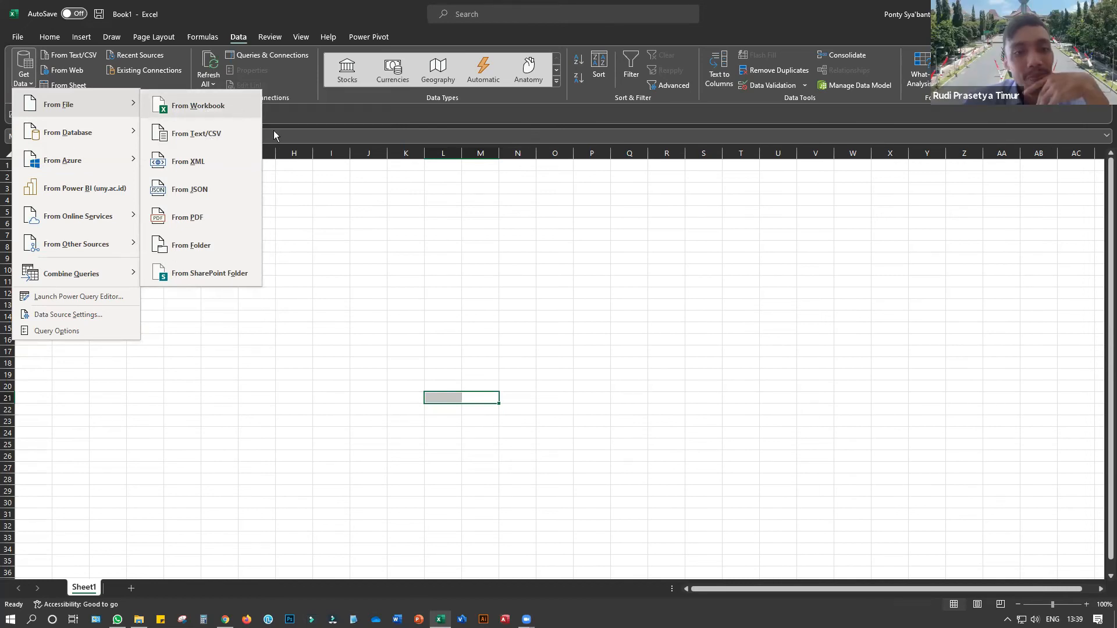
left_click(271, 195)
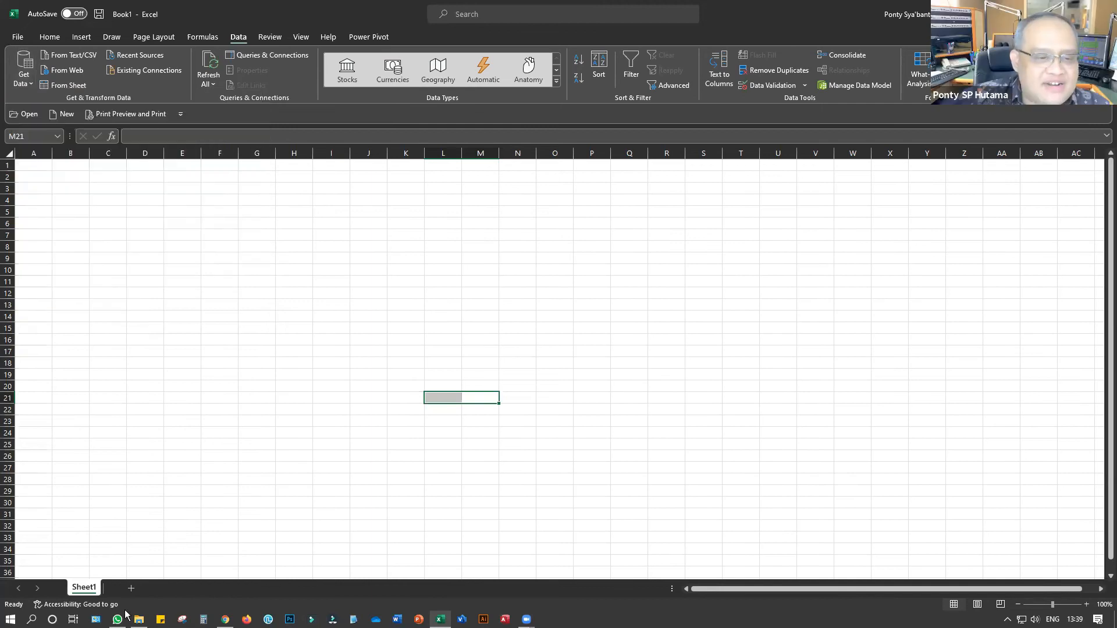
Open SalesData-TEXT-IMPORT.txt from the Pertemuan 4 folder in Notepad and maximize its window
left_click(139, 618)
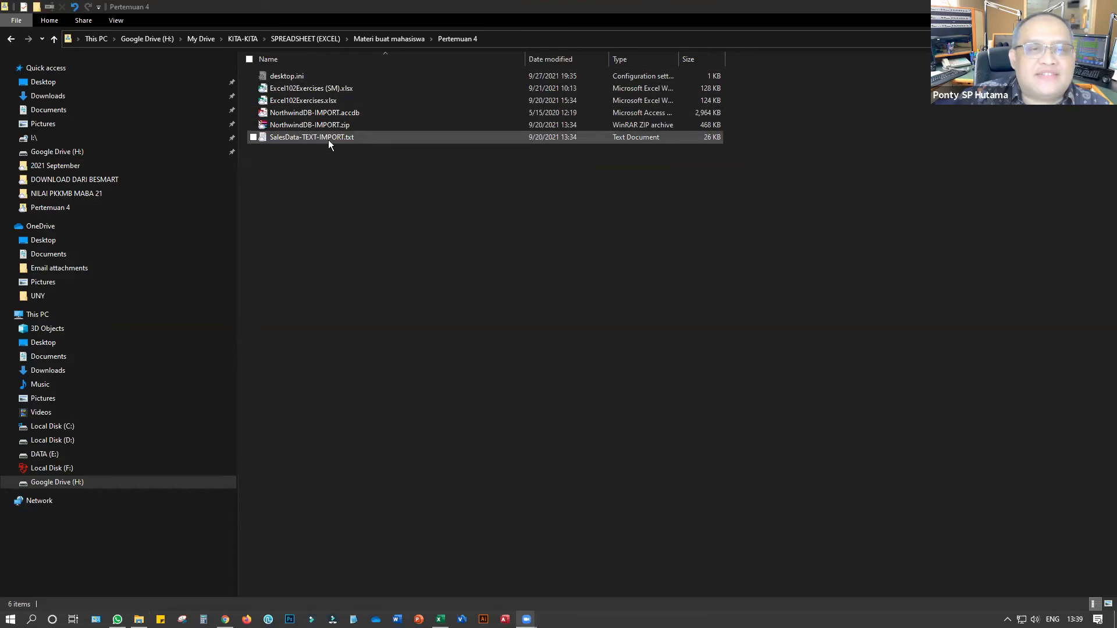
left_click(289, 136)
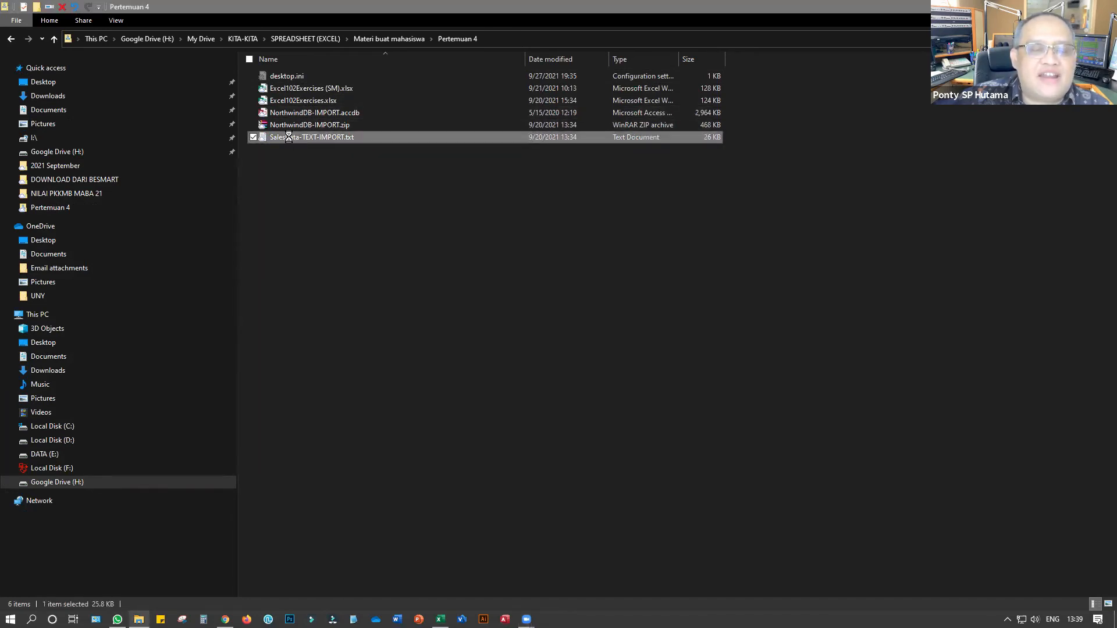
right_click(288, 137)
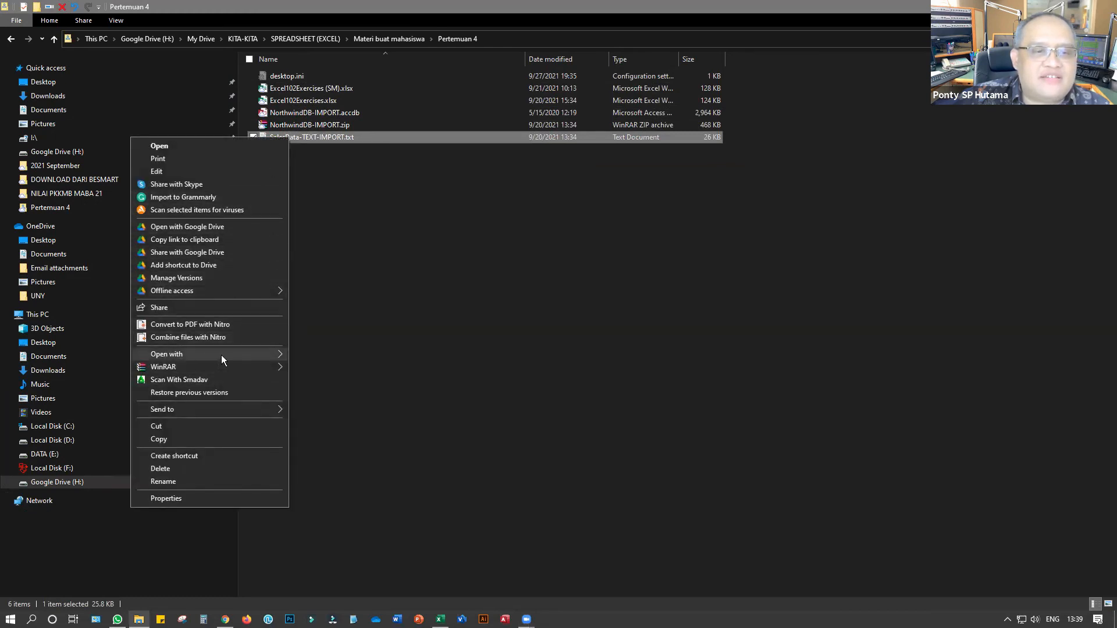
mouse_move(282, 356)
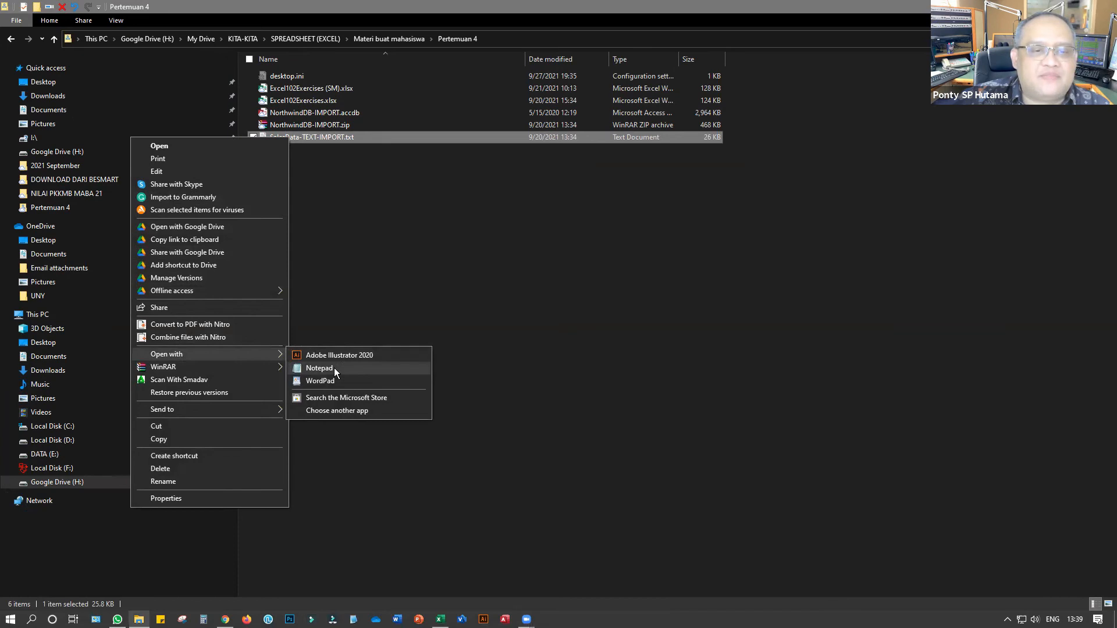
left_click(319, 368)
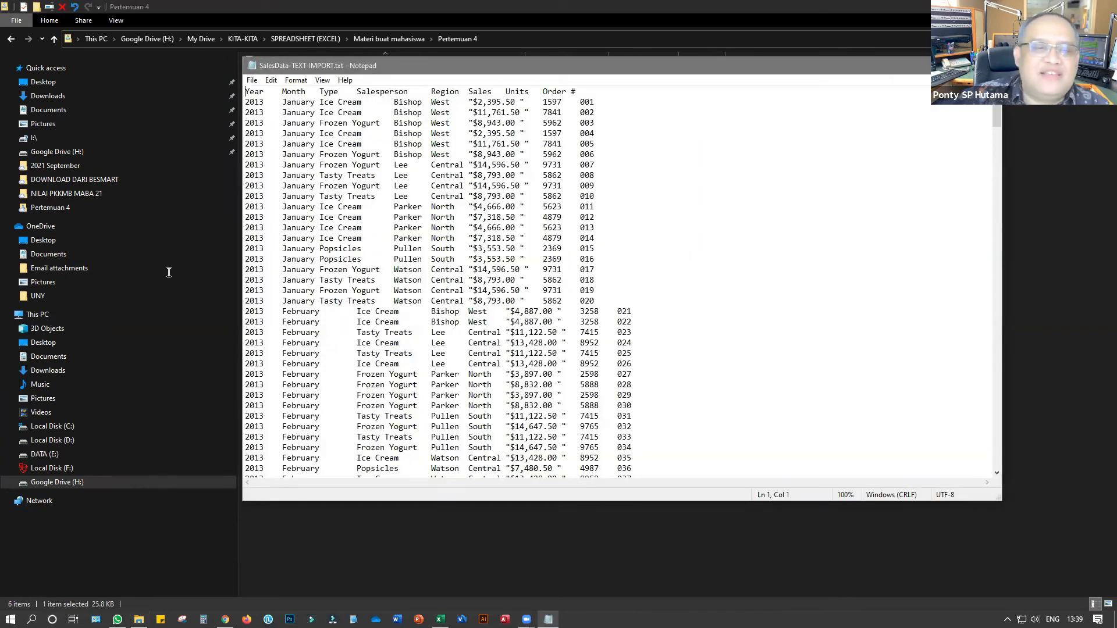
key("super+Up")
Examine the column headings and sales records in the text file, from the 2013 rows through to 2014
scroll(168, 272, "down", 12)
scroll(168, 271, "down", 20)
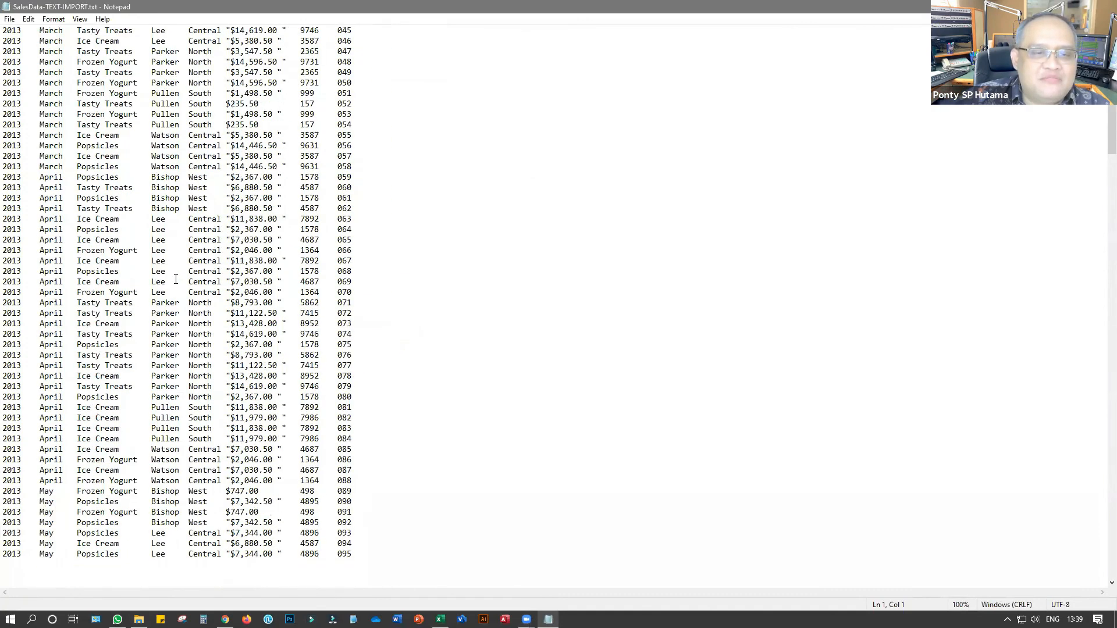
scroll(186, 281, "down", 20)
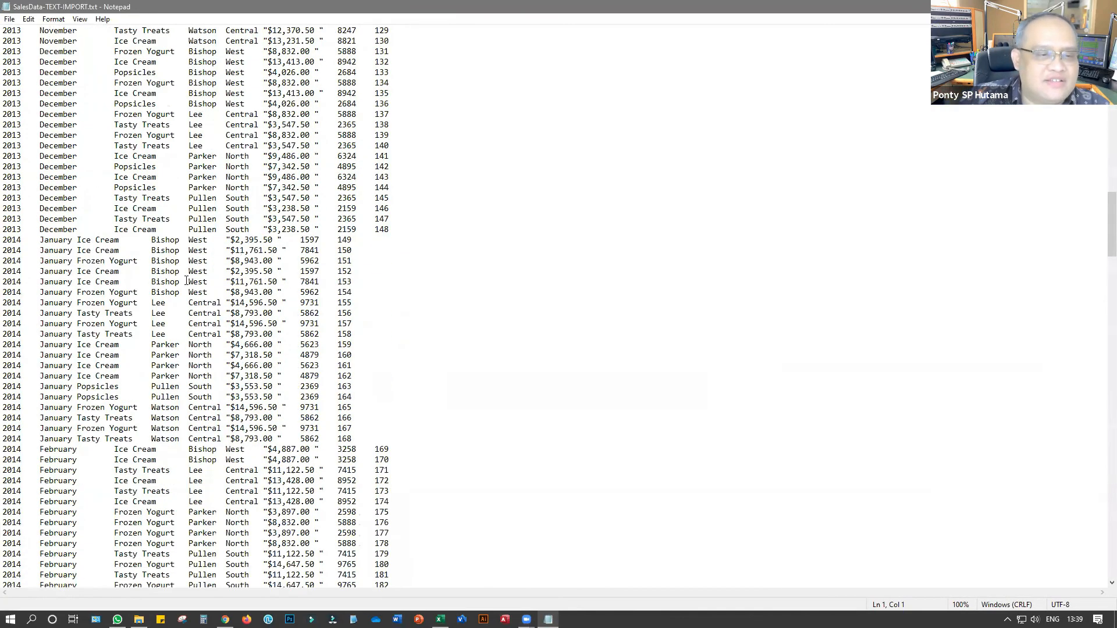
scroll(186, 281, "down", 17)
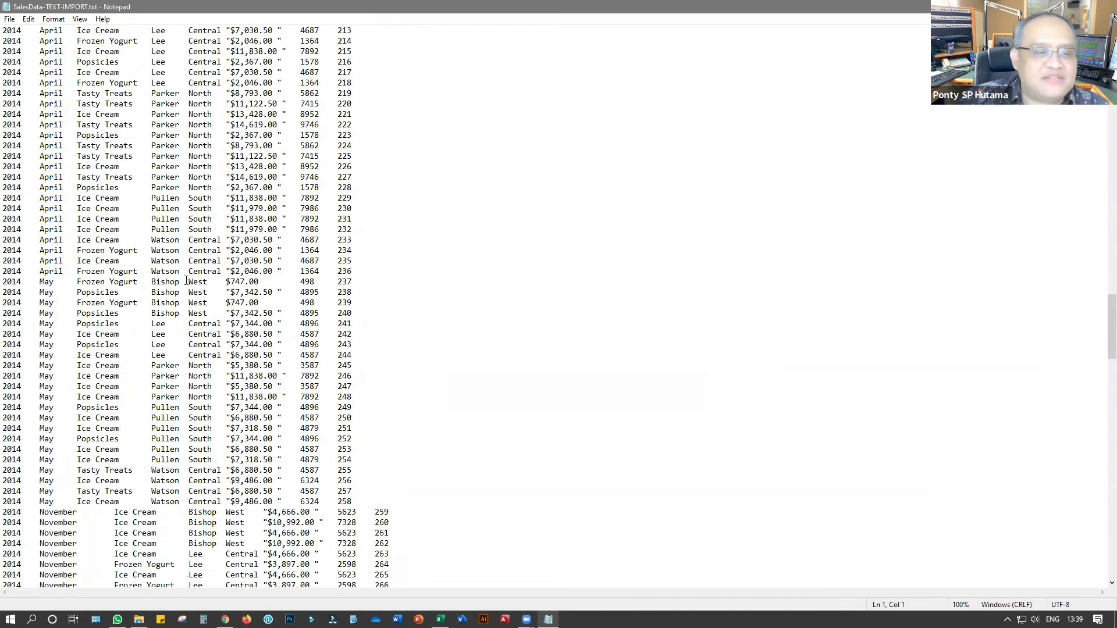
scroll(201, 301, "up", 6)
scroll(201, 302, "up", 20)
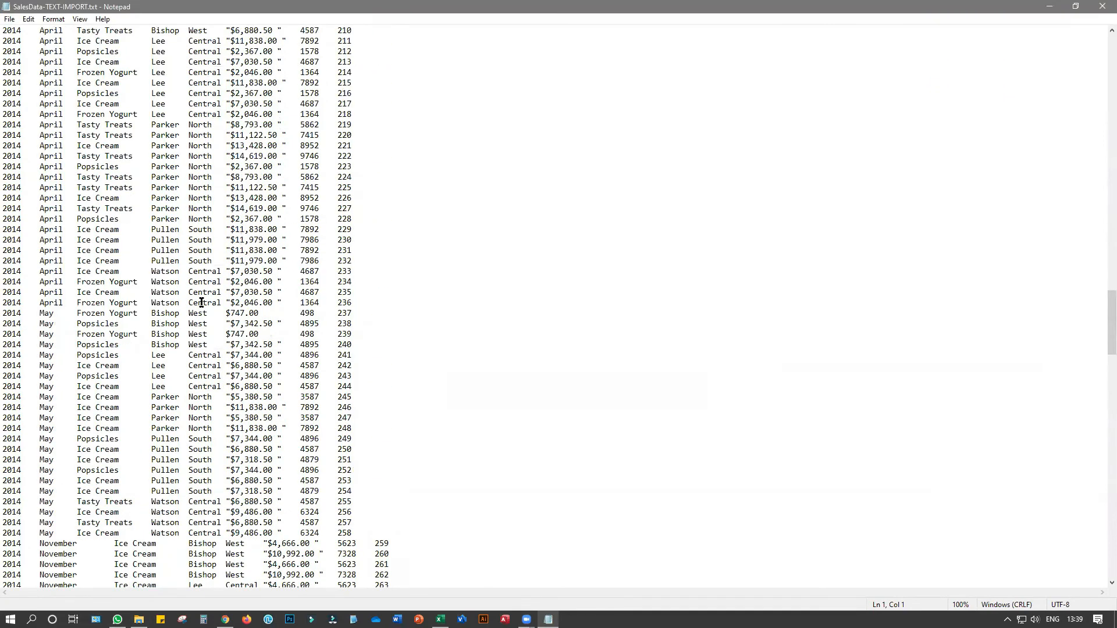
scroll(201, 302, "up", 20)
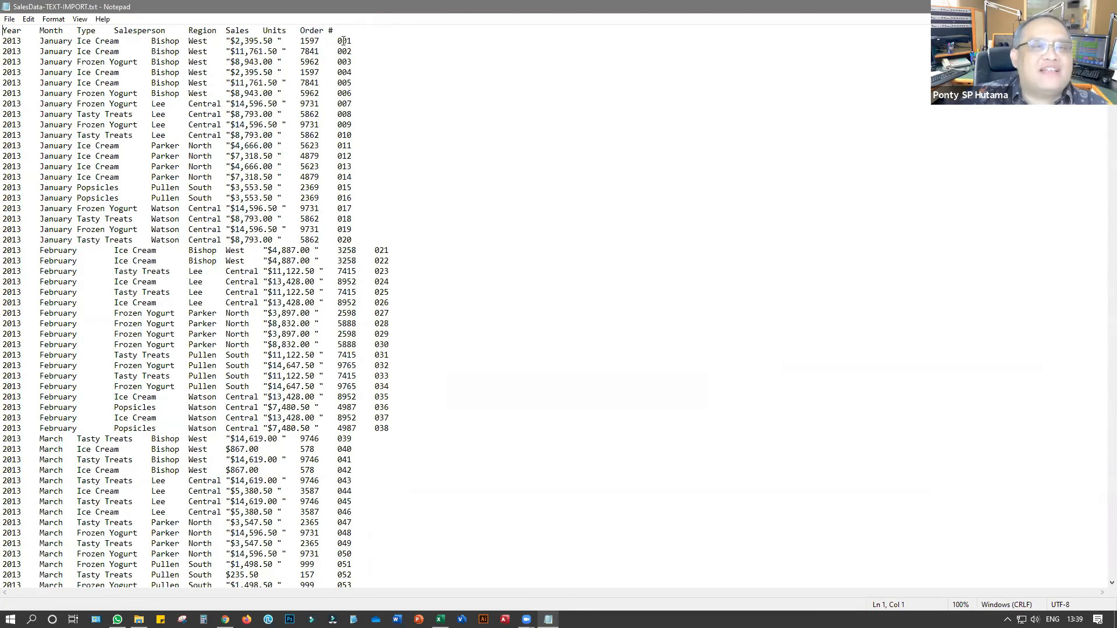
left_click_drag(3, 31, 19, 127)
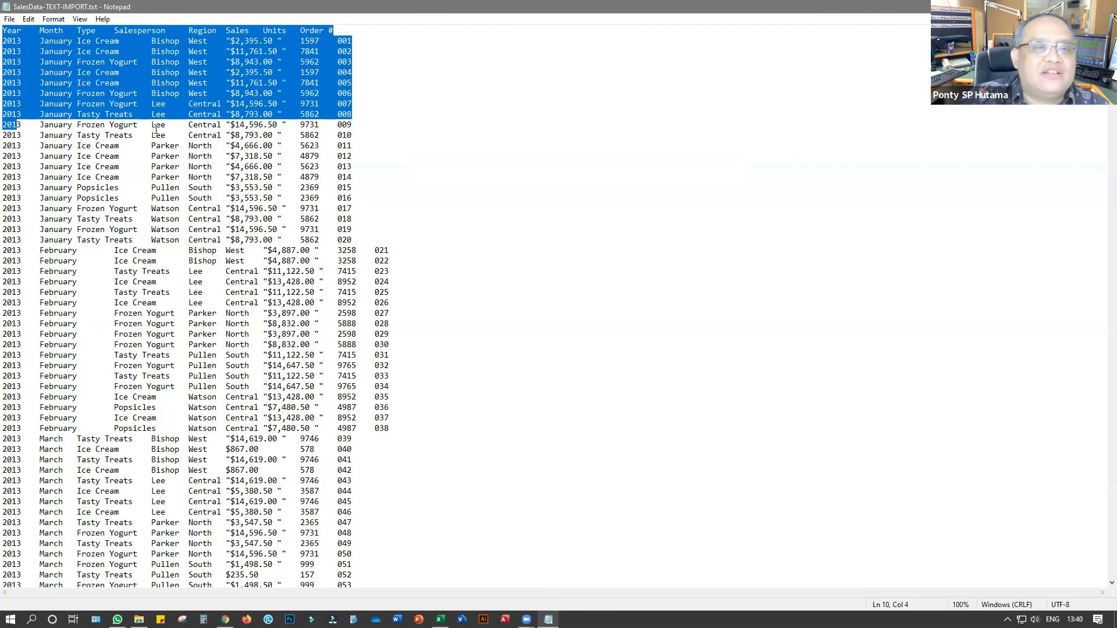
left_click_drag(235, 155, 239, 155)
Copy the text file's entire contents into Sheet1 of Book1 in Excel and widen the Sales column to show its amounts
left_click(5, 31)
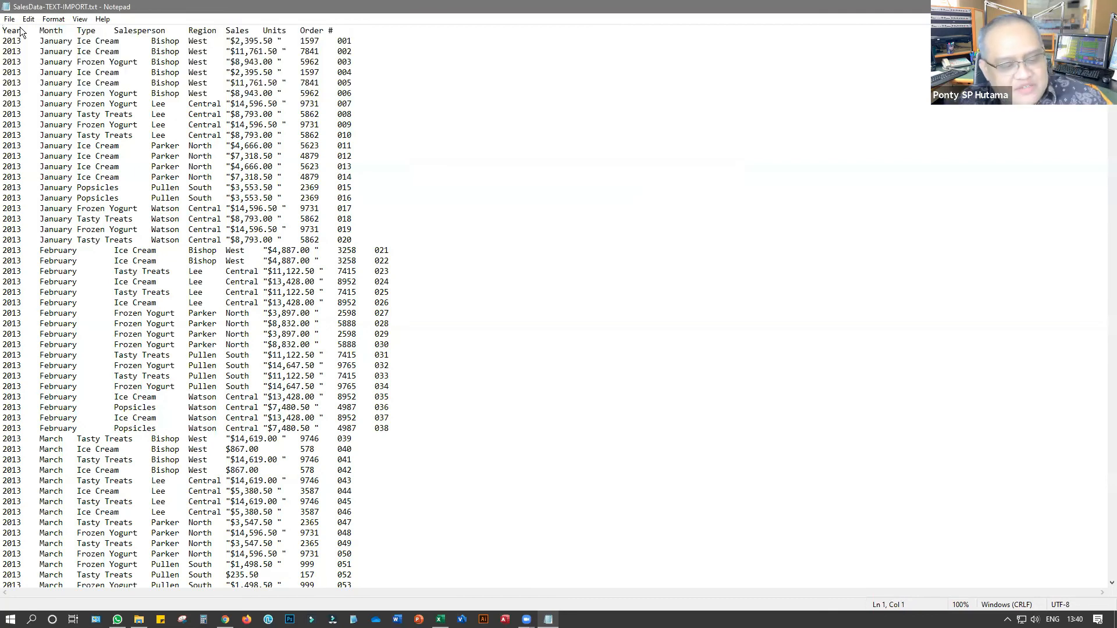
key("ctrl+shift+End")
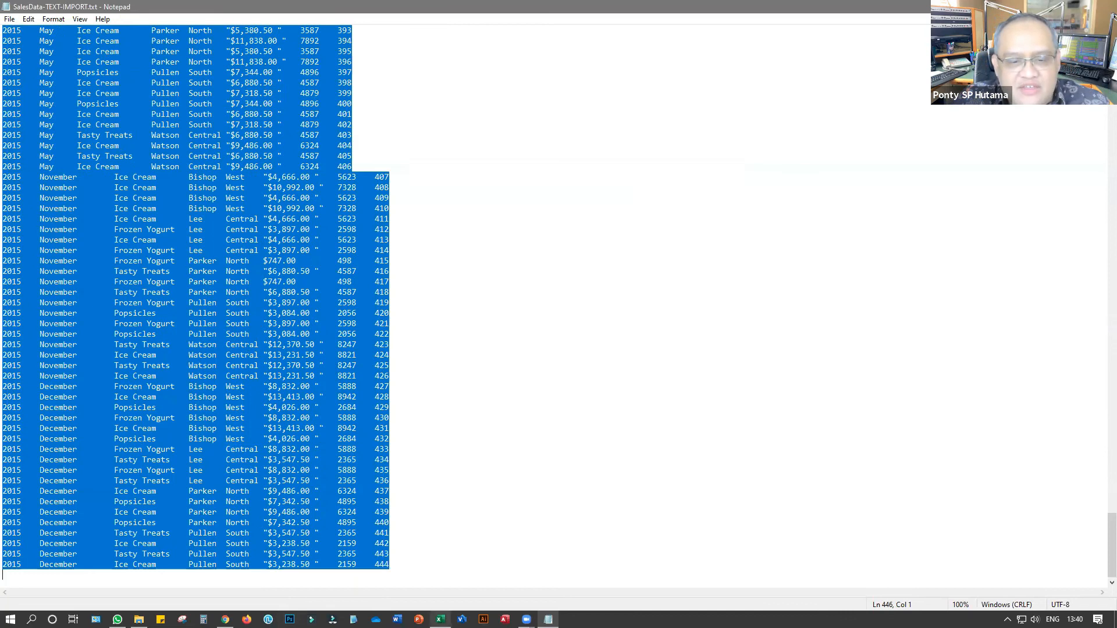
left_click(441, 618)
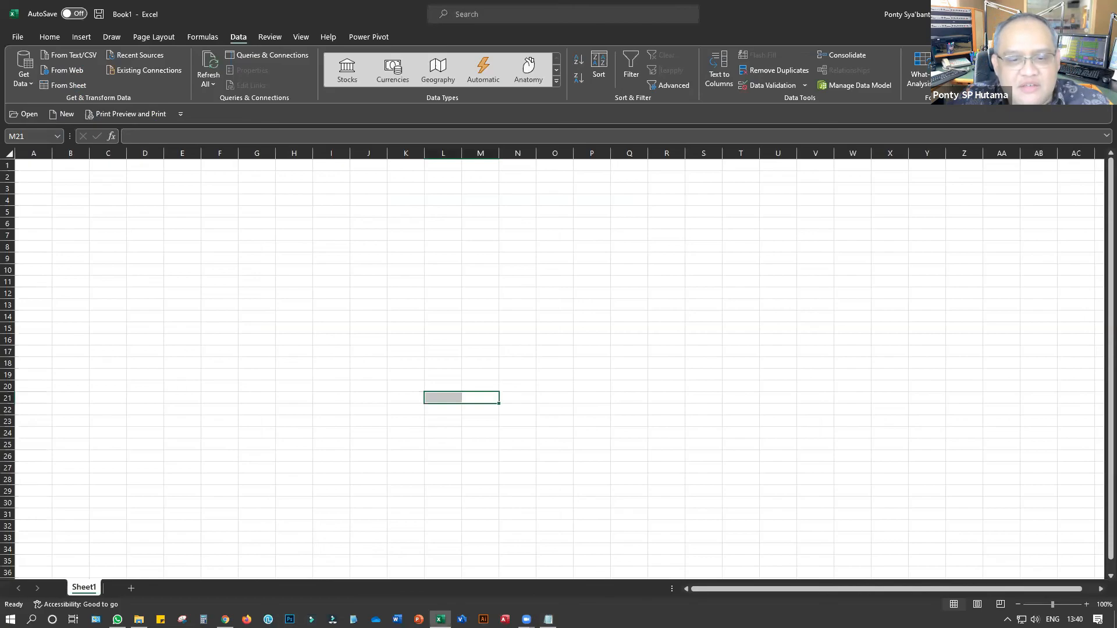
left_click(24, 167)
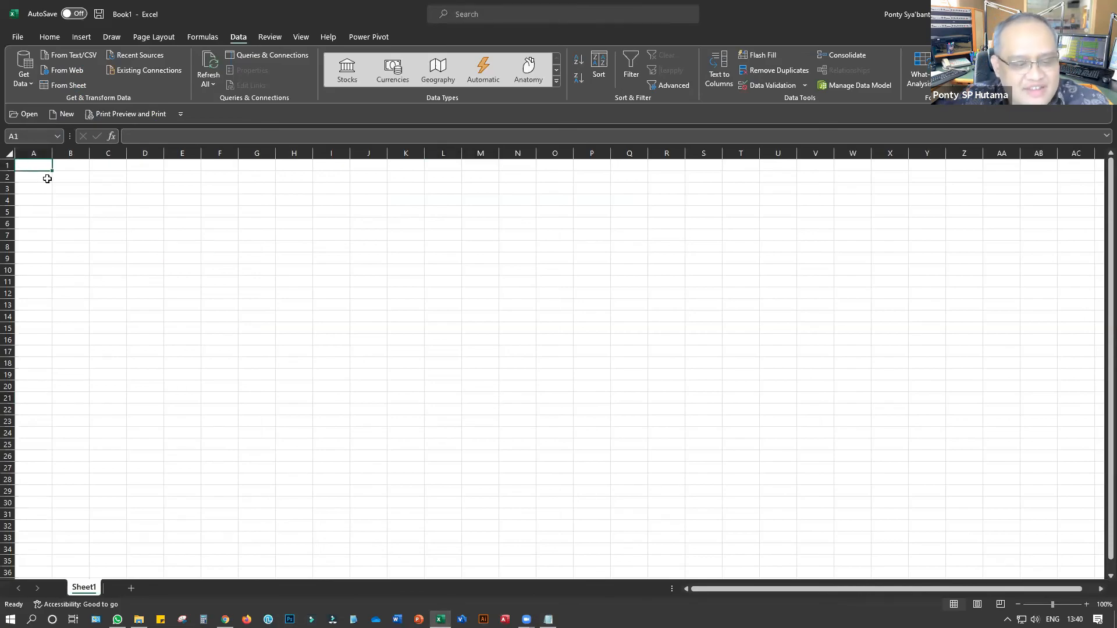
left_click(8, 154)
key("ctrl+v")
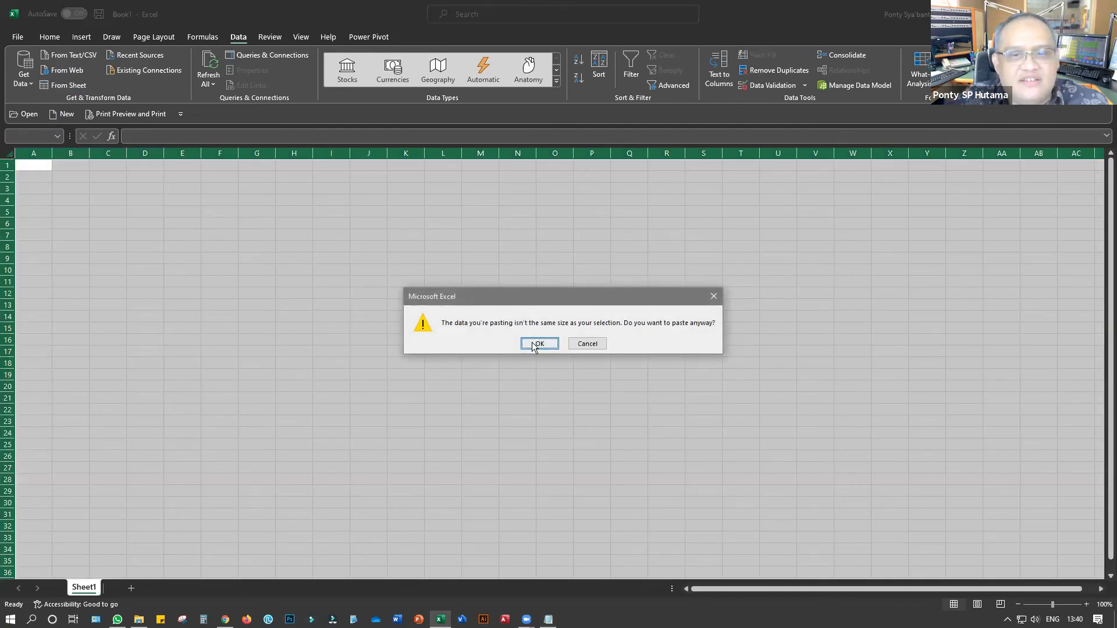
left_click(537, 343)
left_click(433, 352)
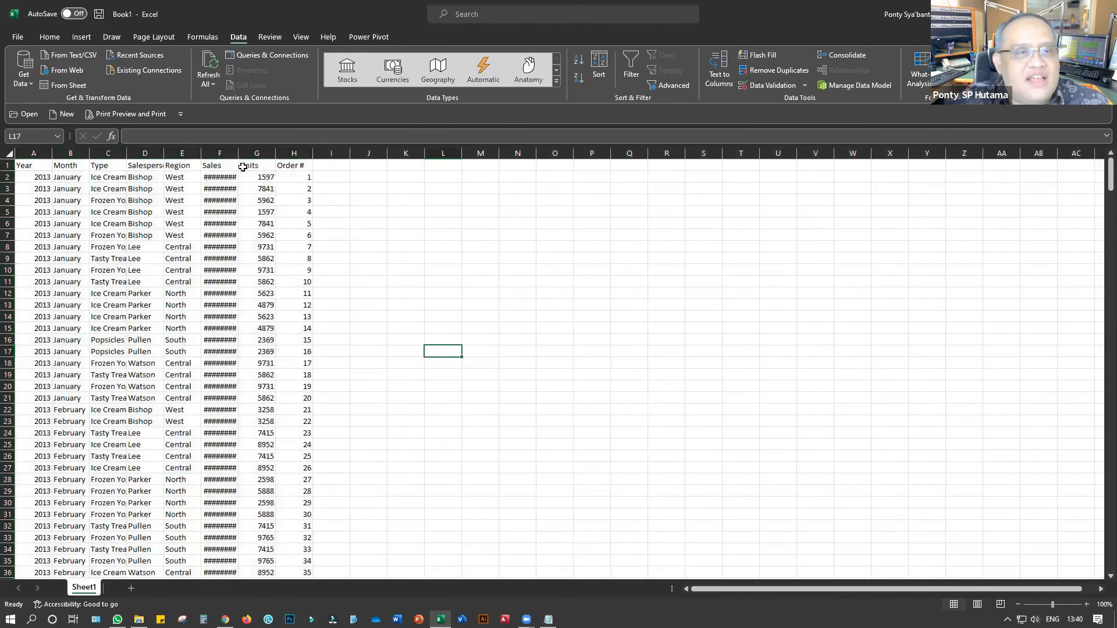
left_click_drag(238, 154, 264, 156)
left_click(568, 244)
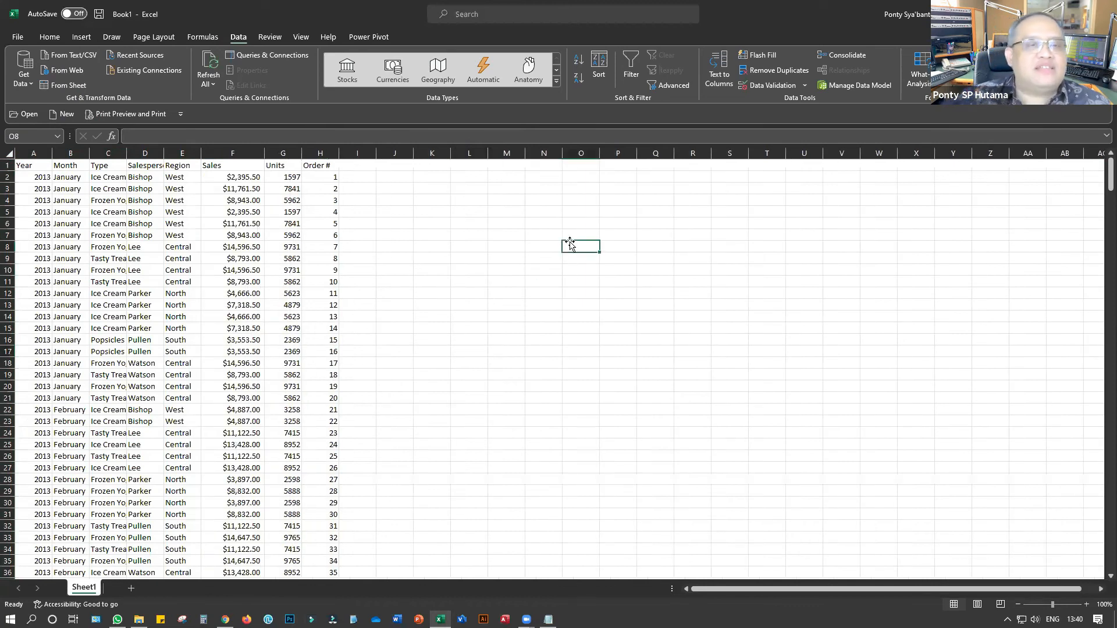
Check the pasted sales rows in Sheet1 down to the last record and return to the header row
scroll(504, 290, "down", 7)
scroll(506, 289, "down", 13)
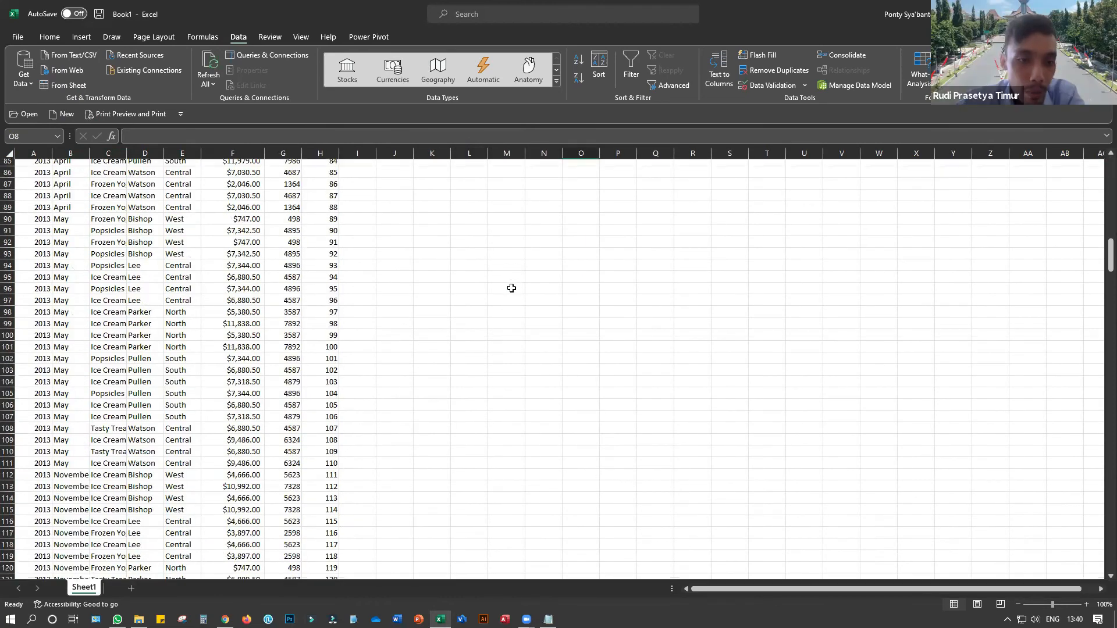
scroll(775, 226, "down", 20)
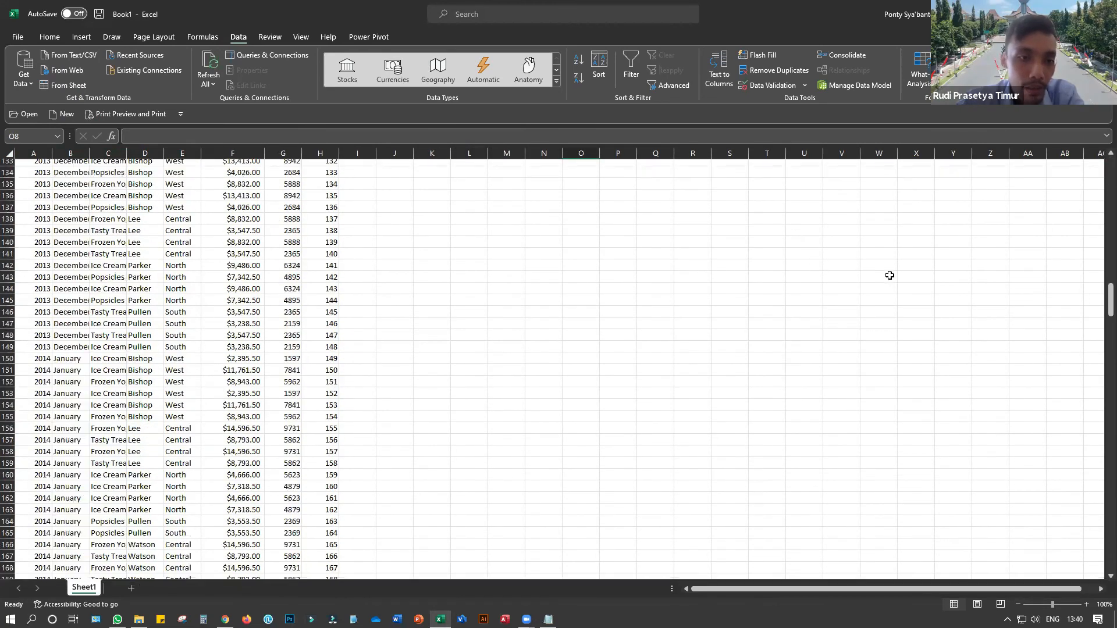
left_click_drag(1105, 329, 1105, 589)
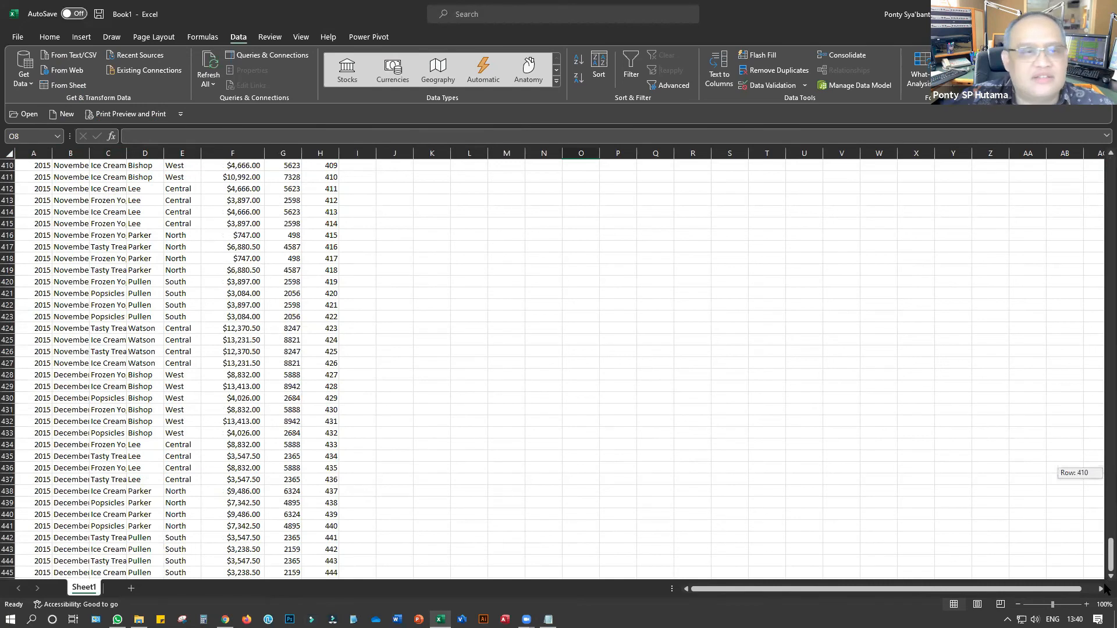
scroll(462, 332, "down", 6)
scroll(464, 333, "up", 1)
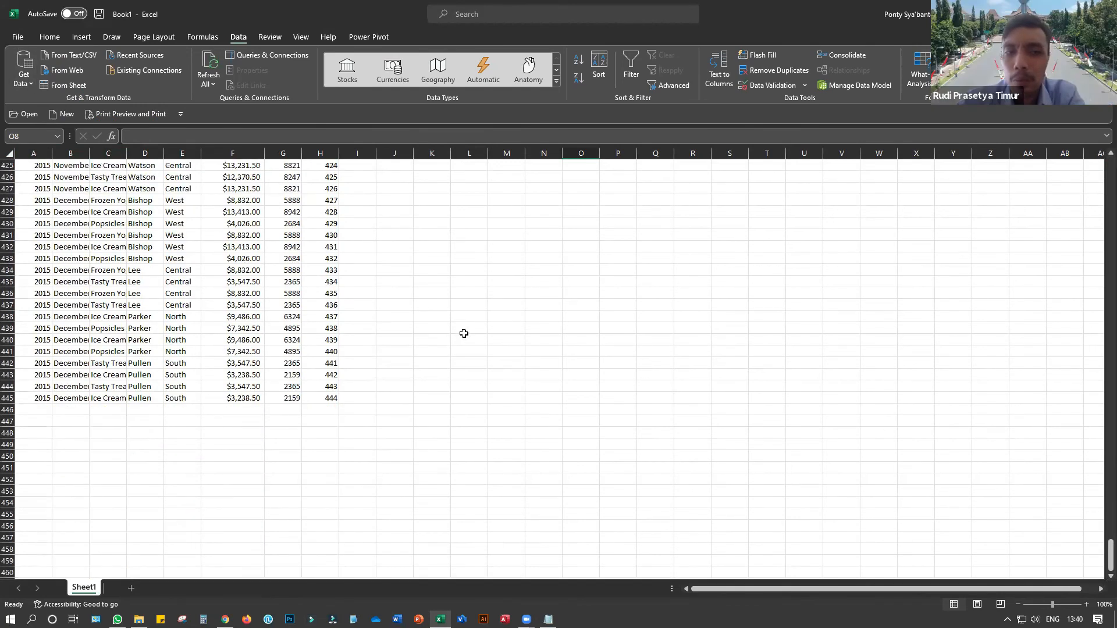
scroll(582, 355, "up", 1)
left_click_drag(1107, 565, 1107, 166)
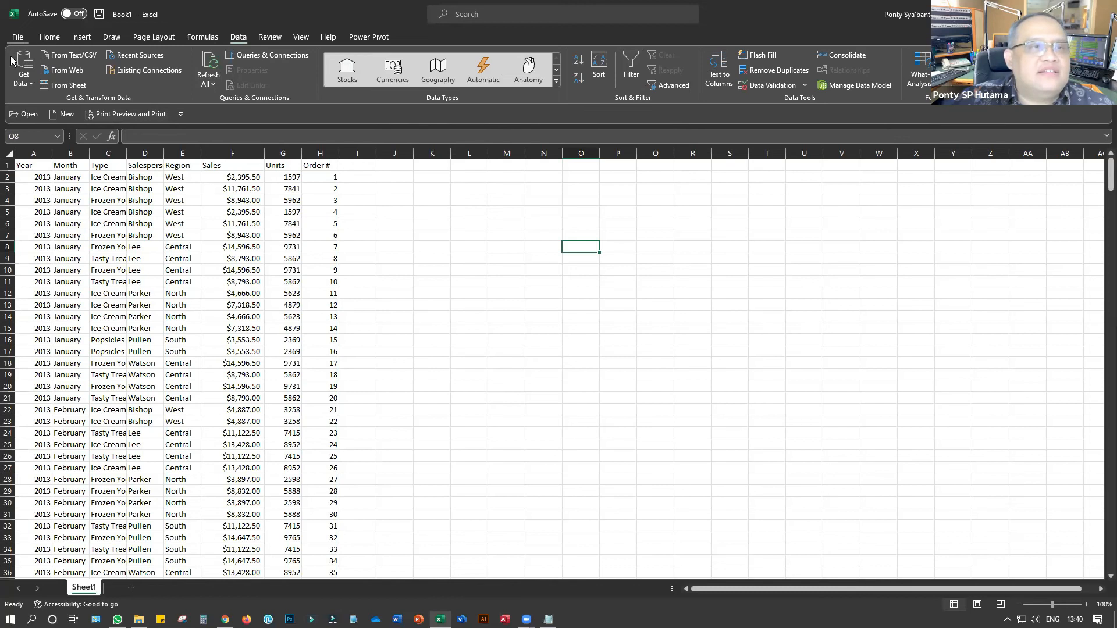
Undo the Sales column widening and the pasted data in Sheet1, and select cell A1
left_click(44, 39)
left_click(19, 55)
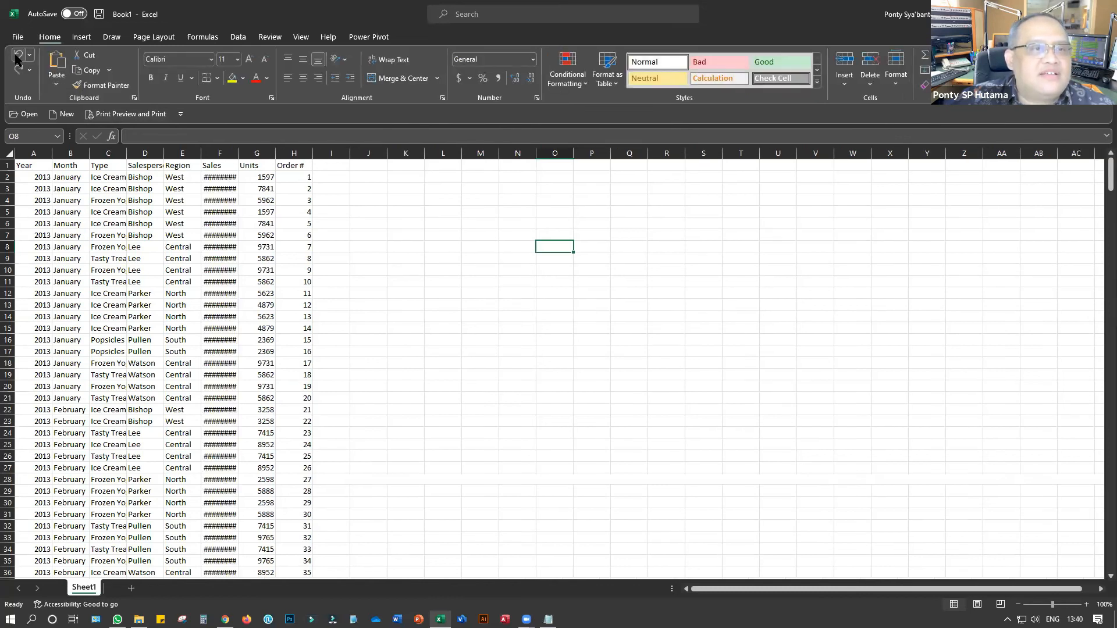
left_click(19, 55)
left_click(136, 304)
left_click(30, 167)
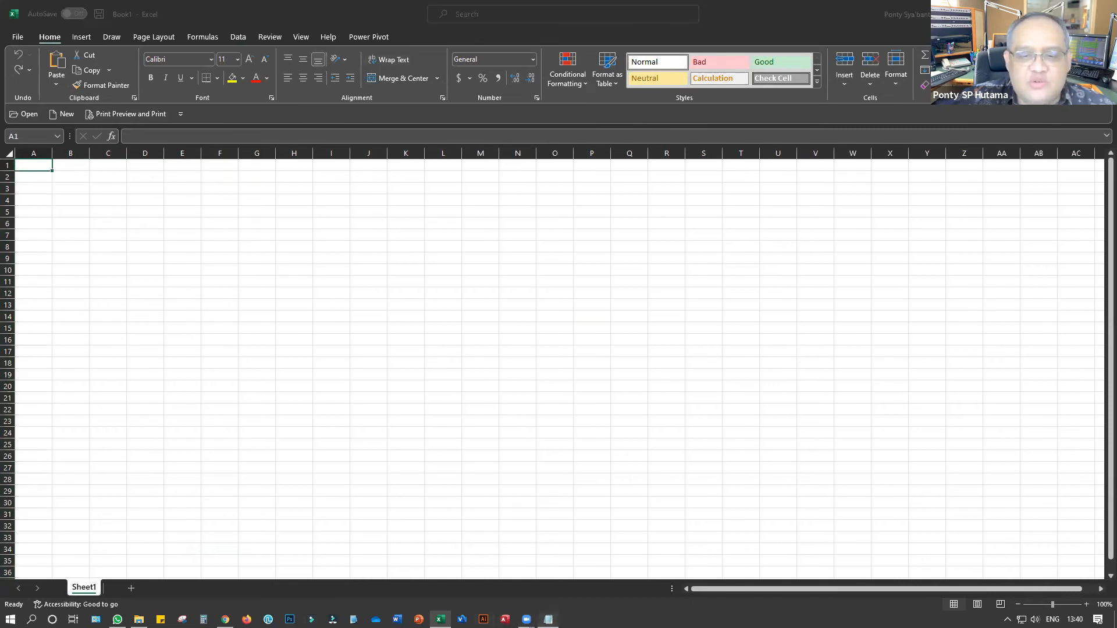
Close the text file in Notepad and use Get Data in Excel to open SalesData-TEXT-IMPORT.txt as a Text/CSV source
left_click(547, 619)
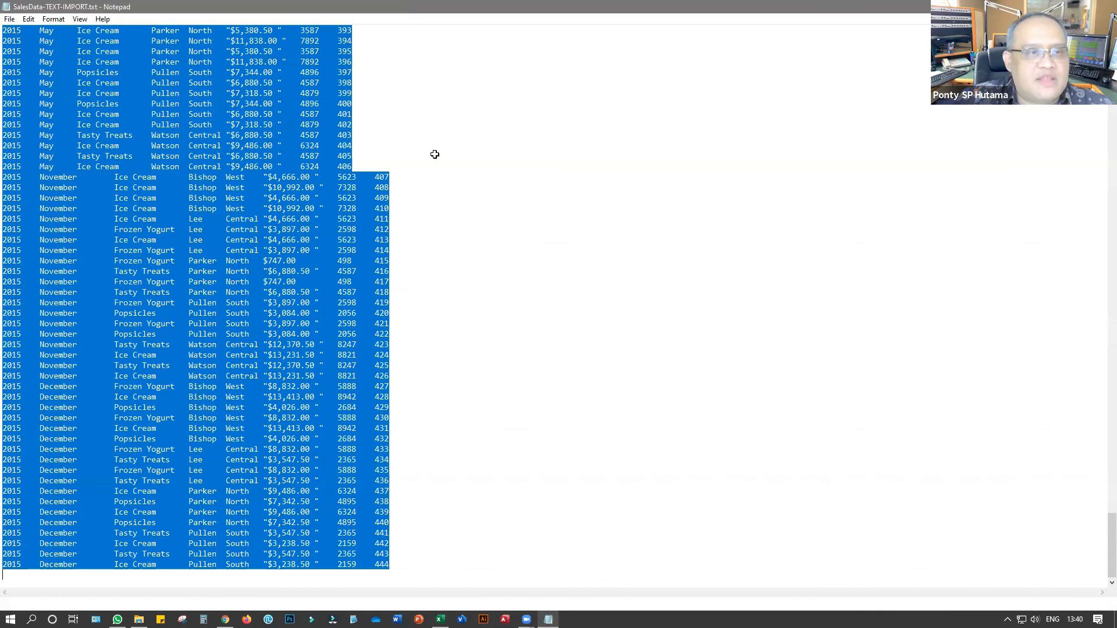
key("alt+Tab")
left_click(238, 38)
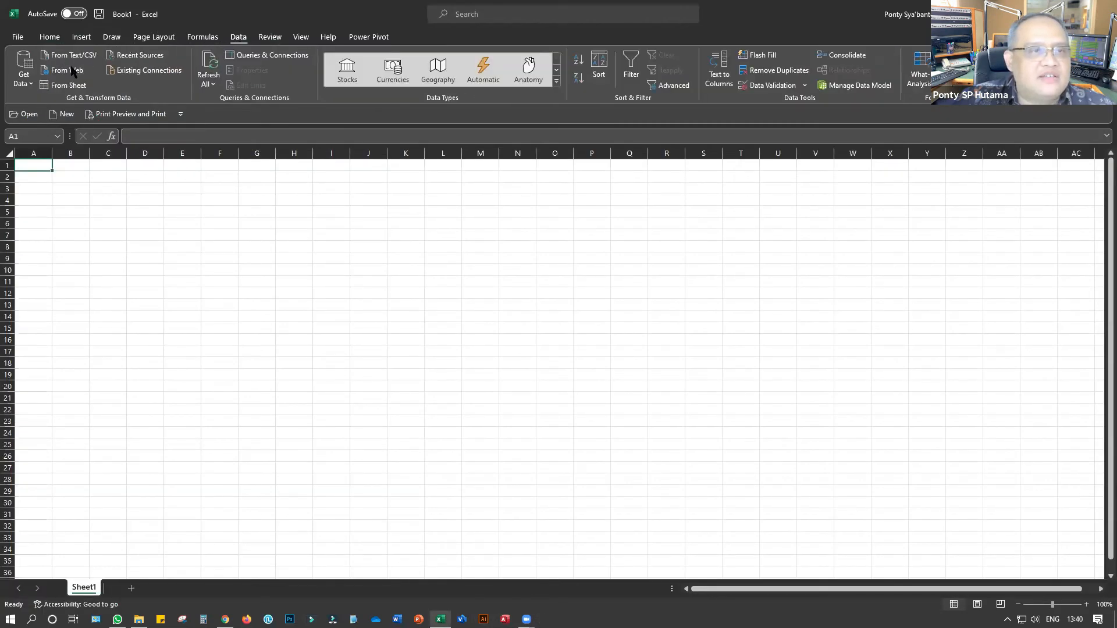
left_click(28, 81)
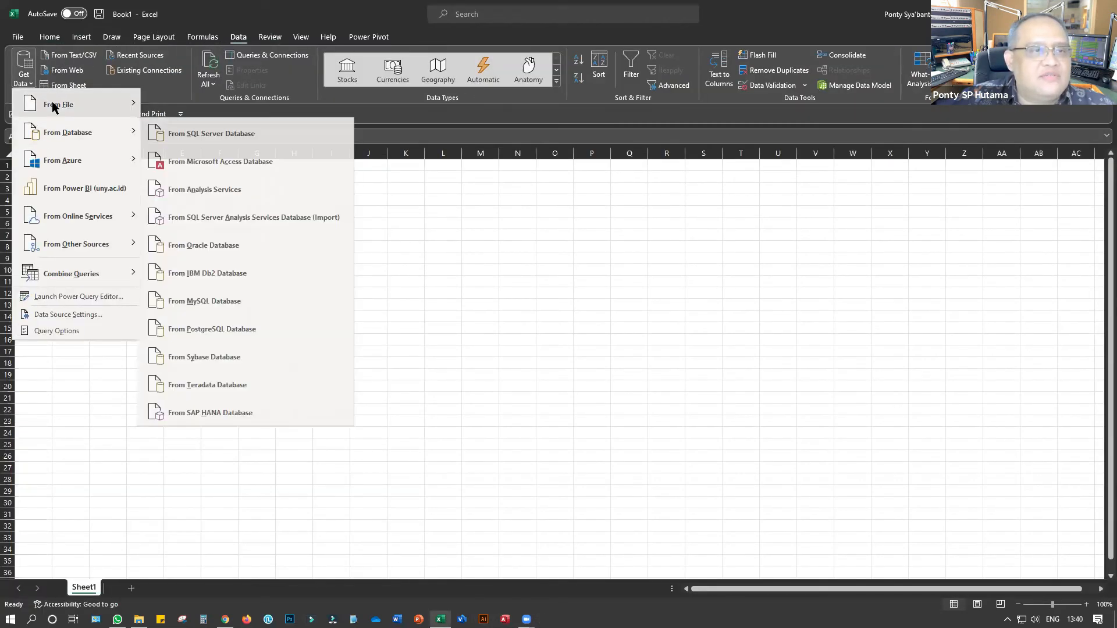
mouse_move(64, 104)
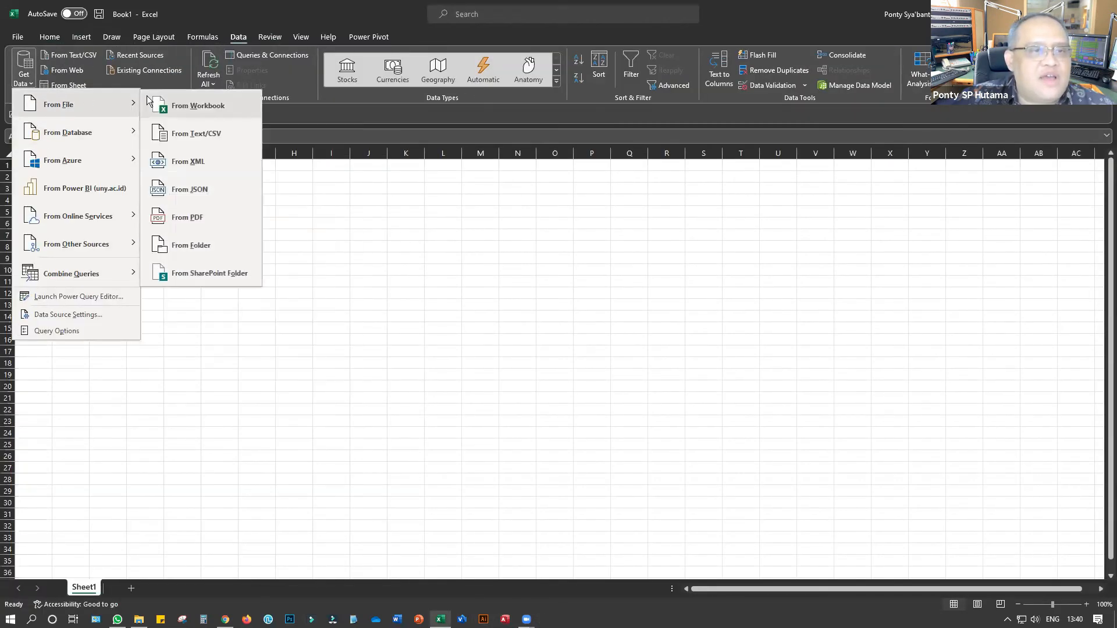
left_click(196, 139)
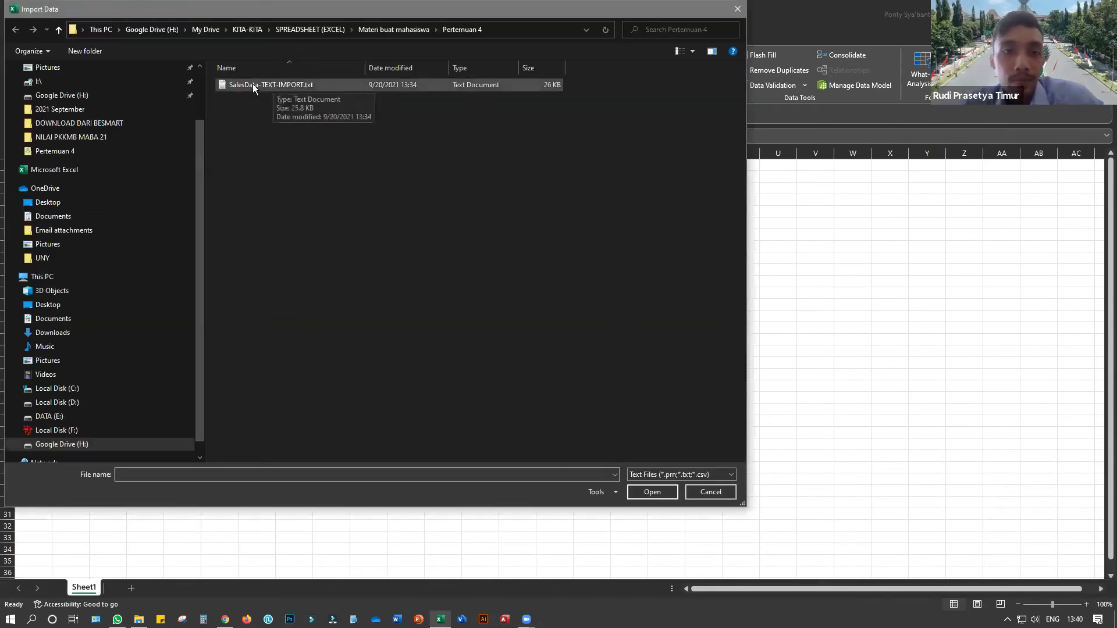
double_click(281, 86)
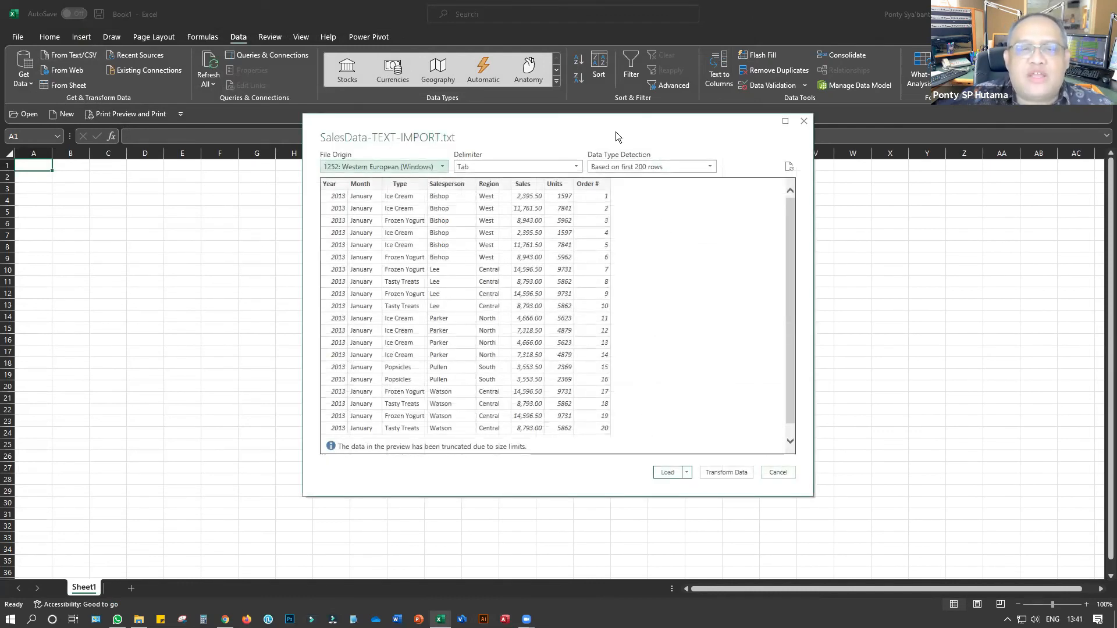
Preview how the import splits the data with the Space, Semicolon, Equals Sign and Comma delimiters
left_click_drag(615, 132, 597, 171)
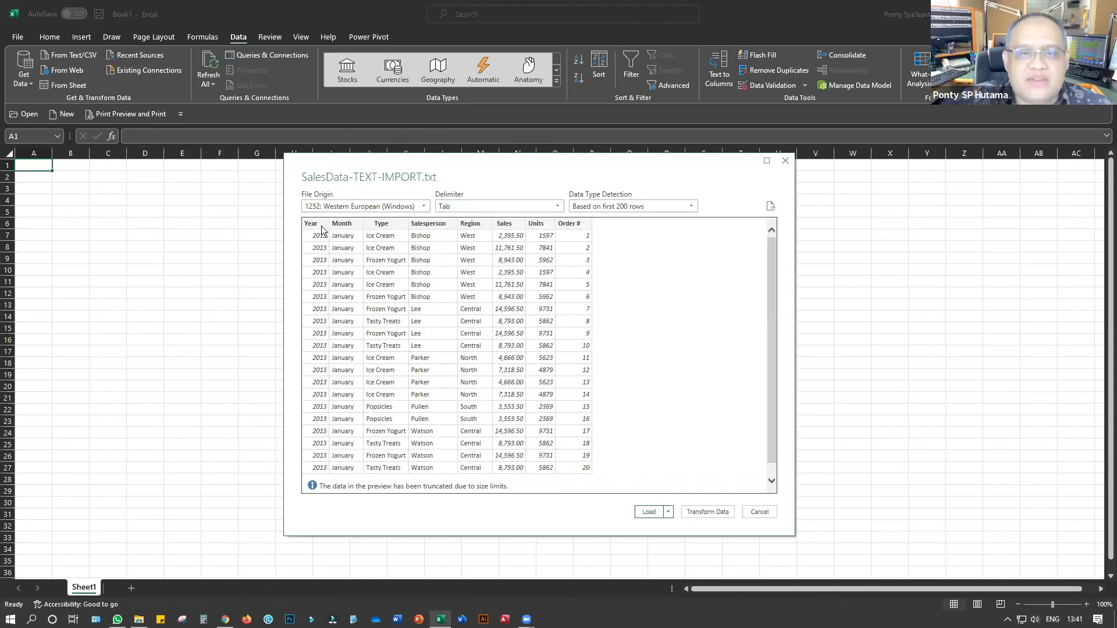
left_click(559, 203)
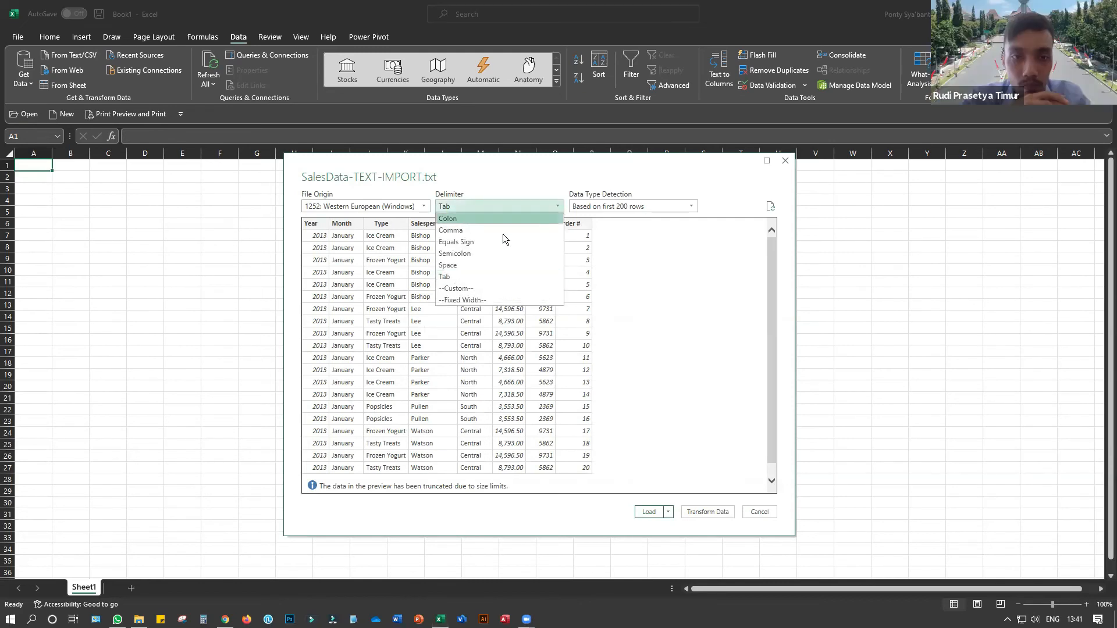
left_click(454, 265)
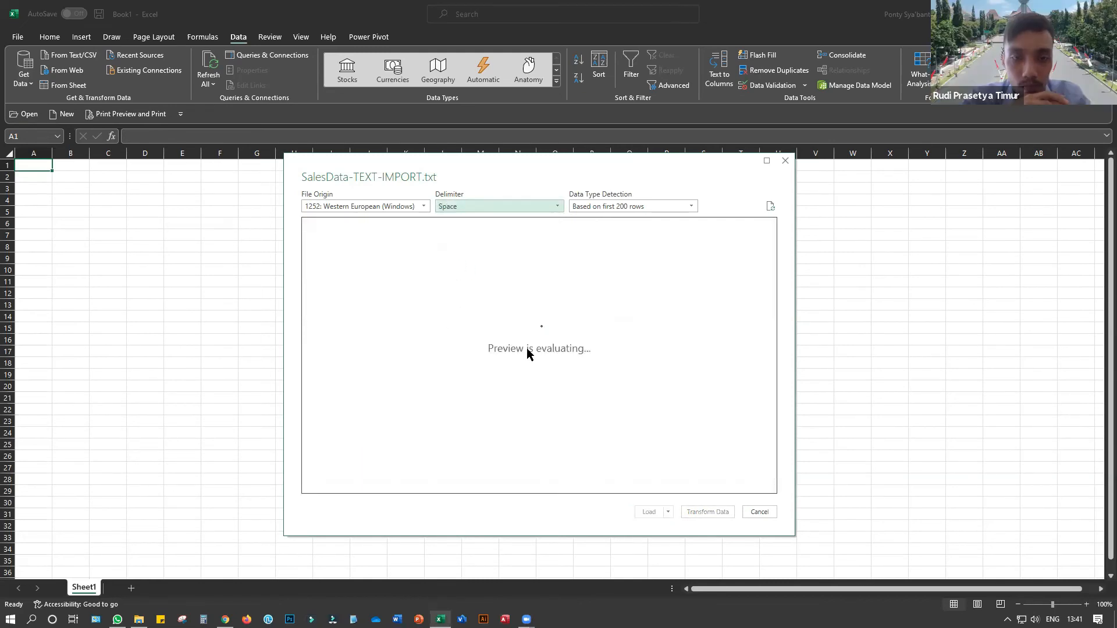
left_click(559, 206)
left_click(466, 256)
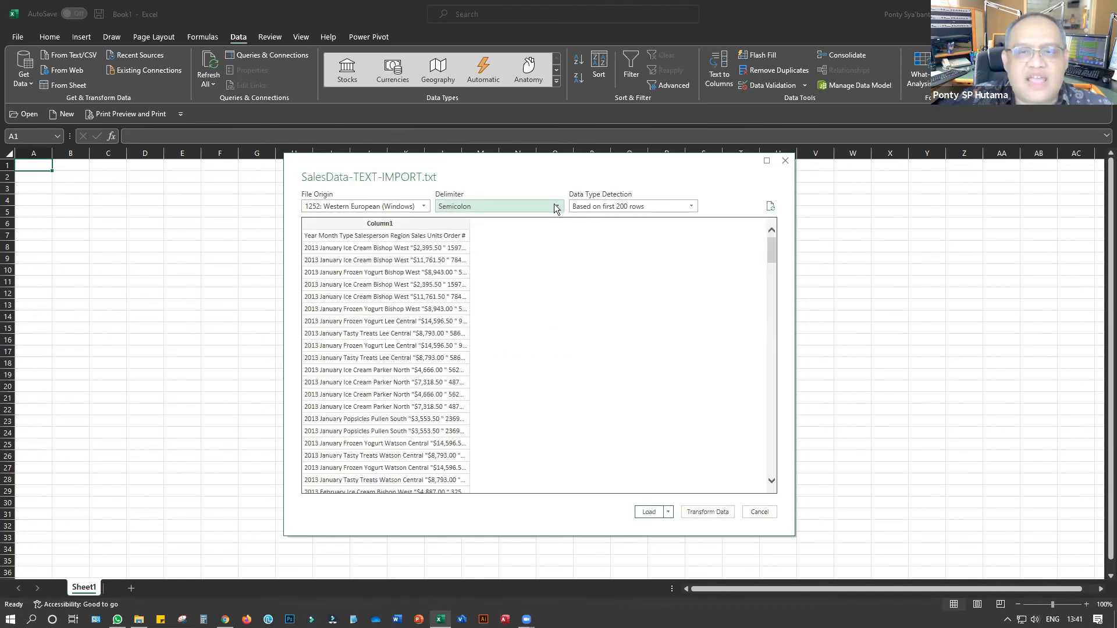
left_click(555, 207)
left_click(466, 241)
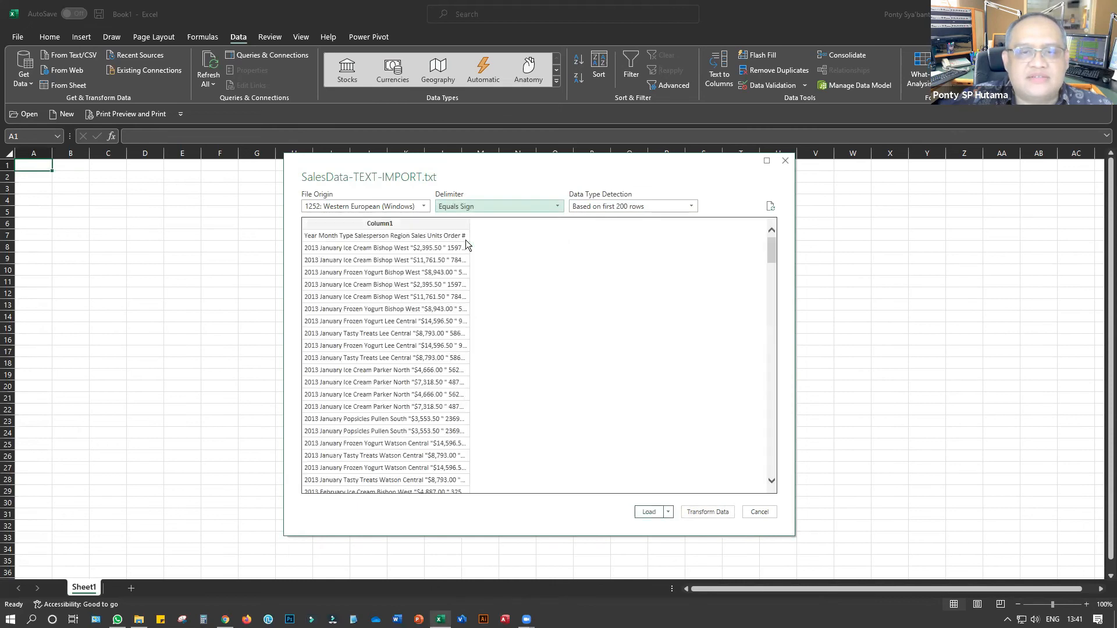
left_click(558, 206)
left_click(468, 226)
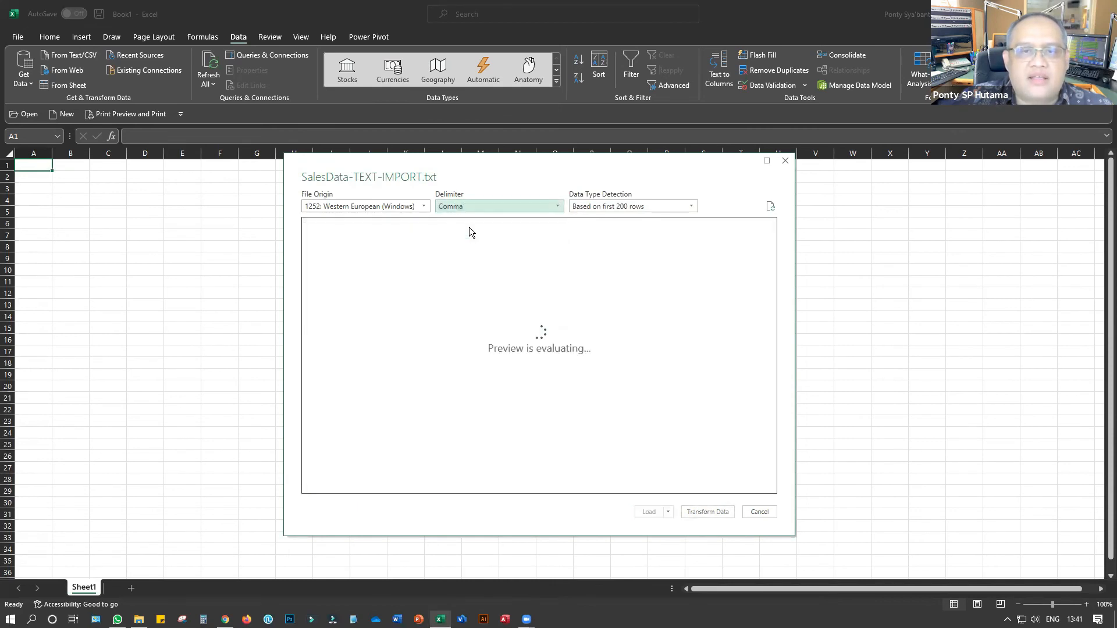
Set the import delimiter to Tab and check the columns and rows in the preview
left_click(558, 207)
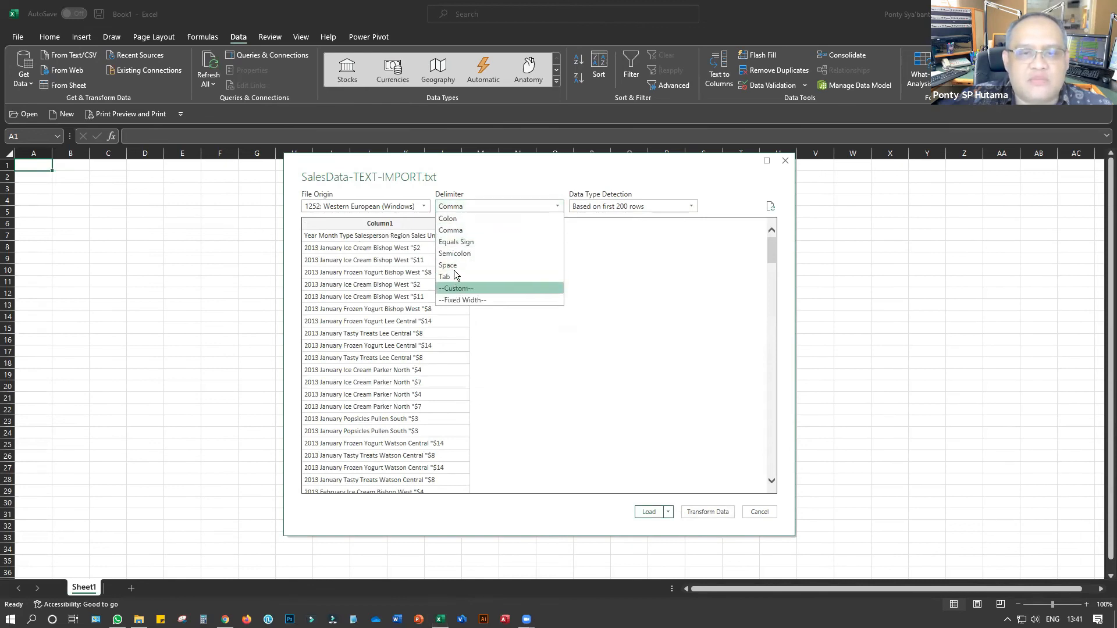
left_click(449, 276)
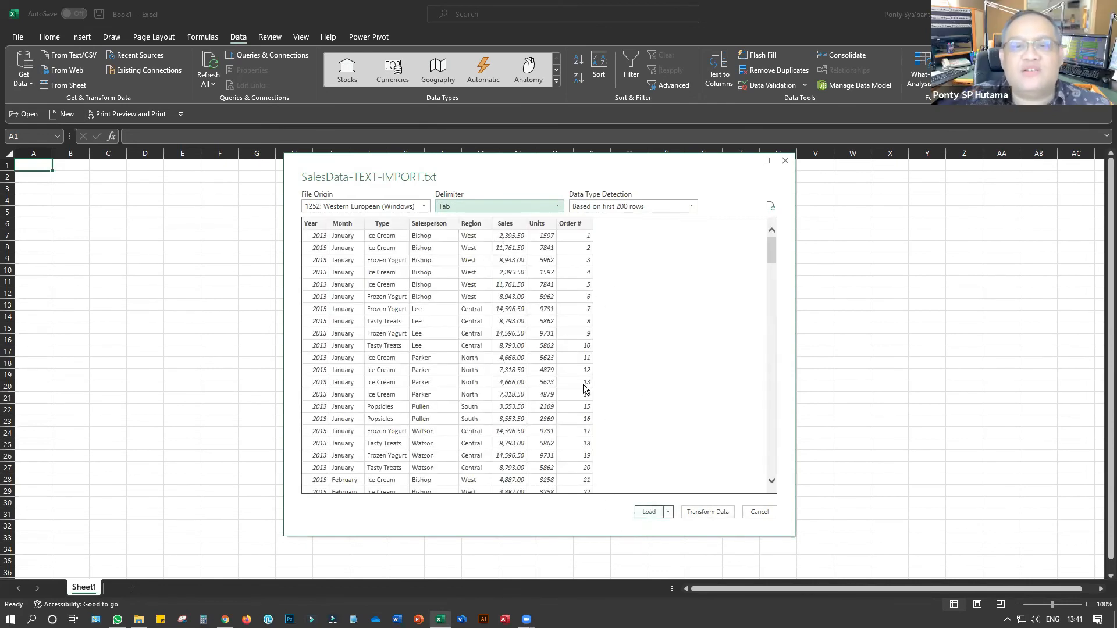
scroll(423, 279, "down", 2)
scroll(424, 281, "up", 2)
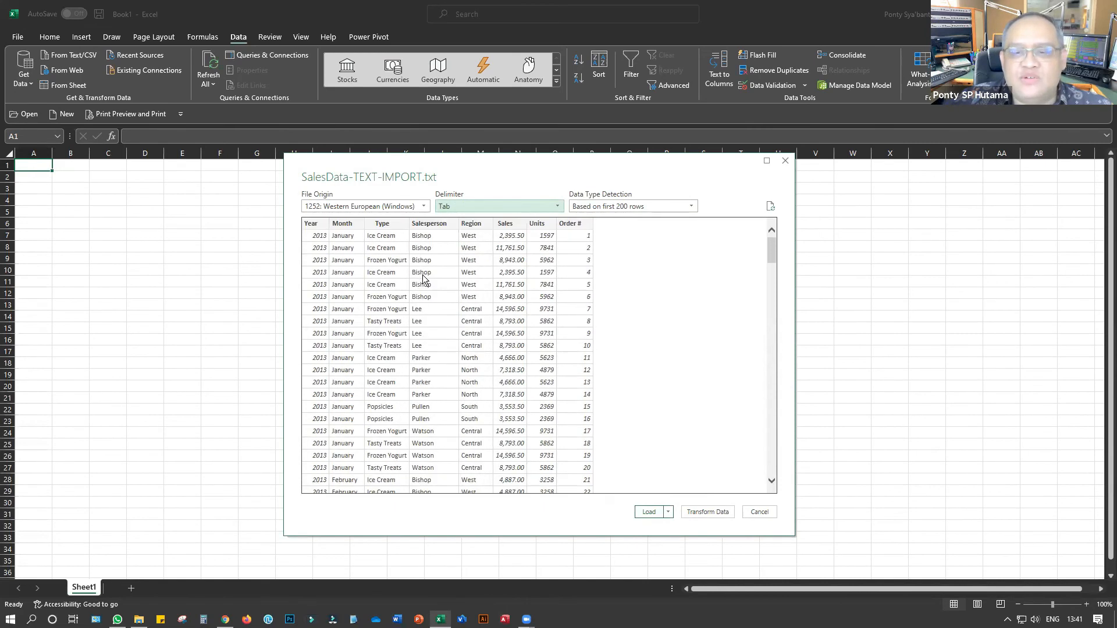
Open the tab-delimited import in the Power Query Editor with Transform Data, and close the editor discarding the changes
left_click(668, 513)
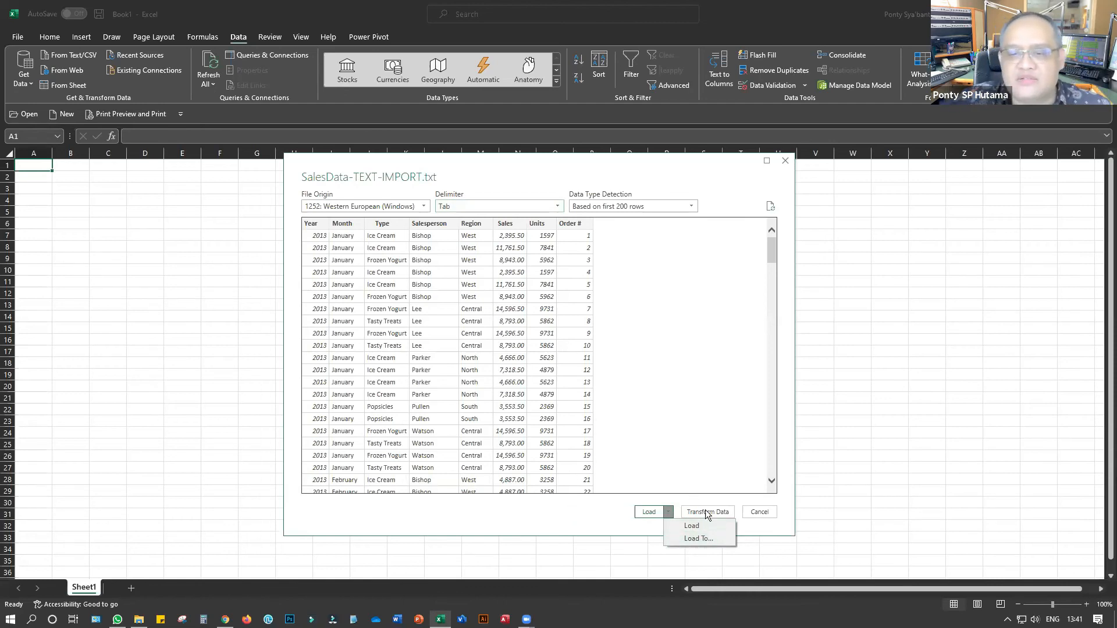
left_click(585, 518)
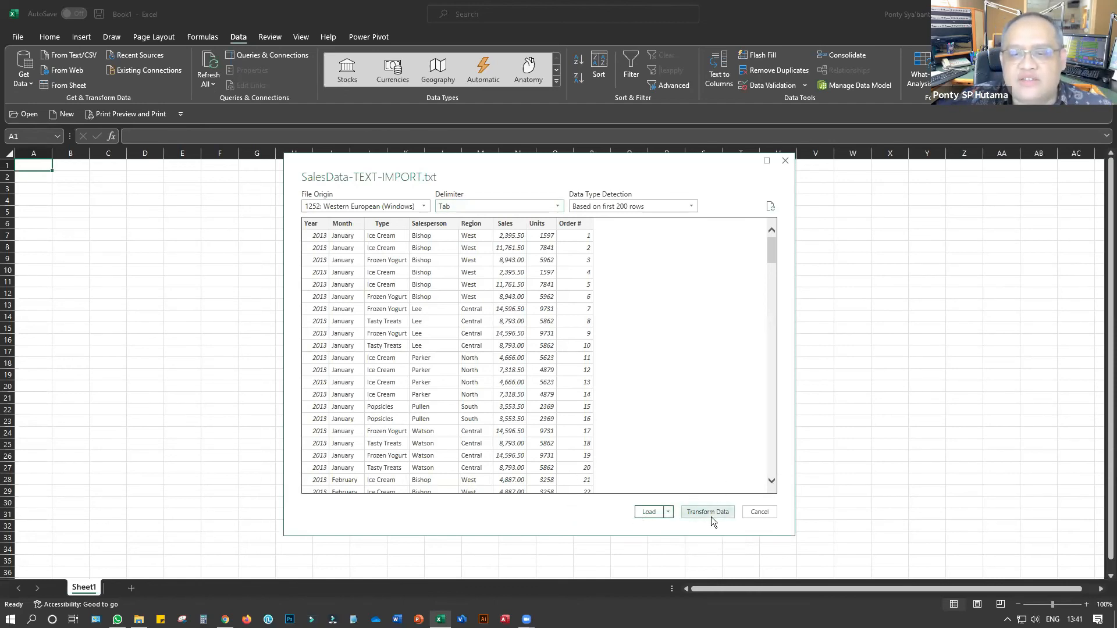
left_click(713, 512)
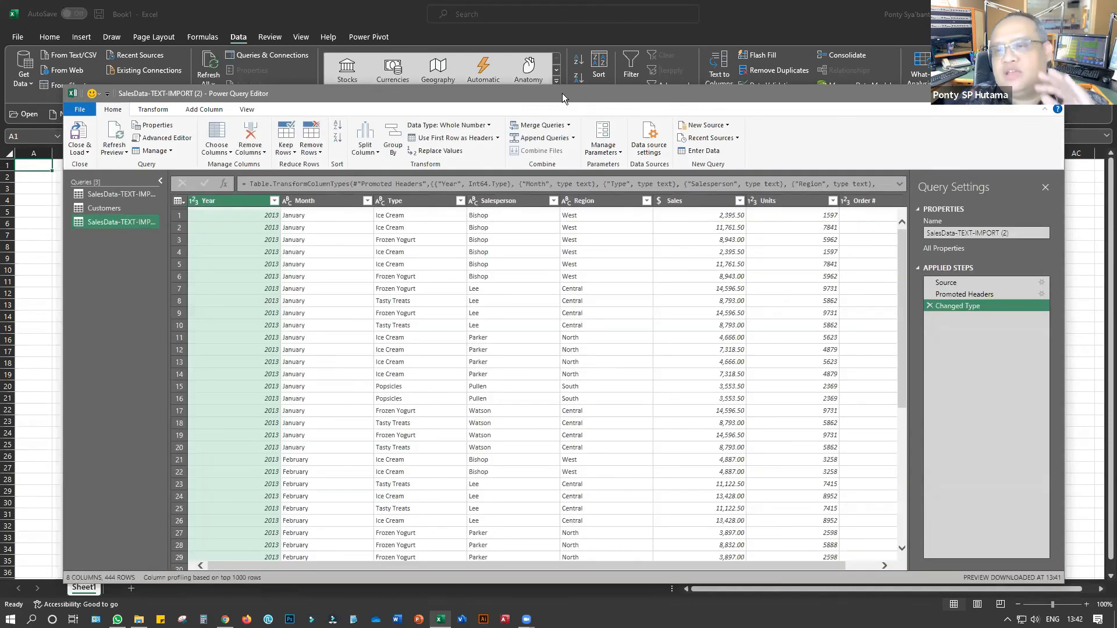
left_click_drag(562, 93, 531, 75)
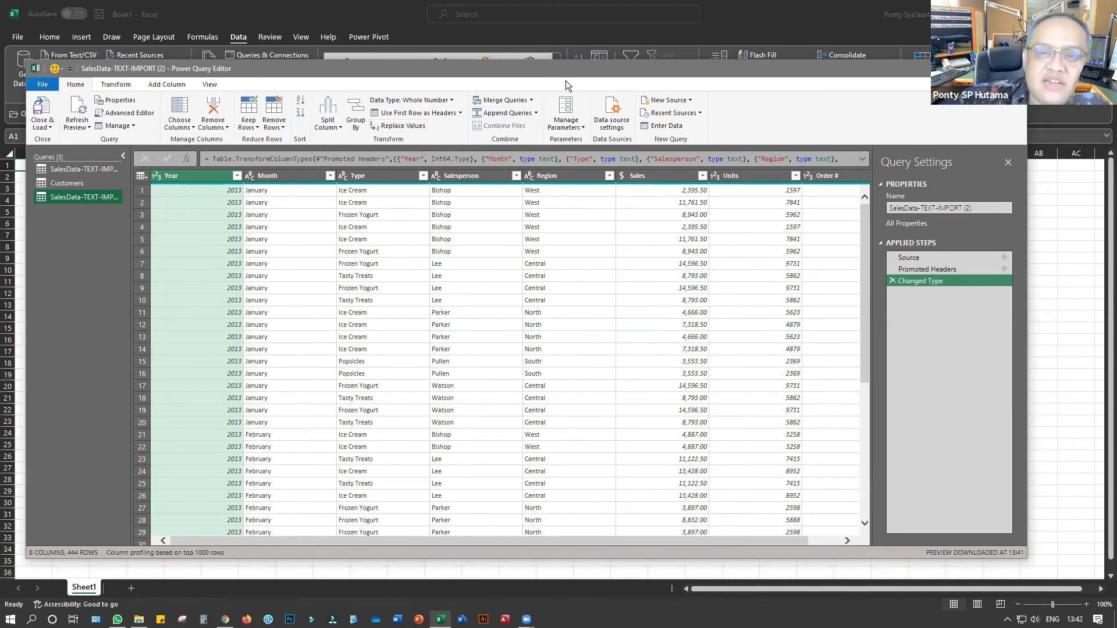
left_click_drag(576, 70, 573, 71)
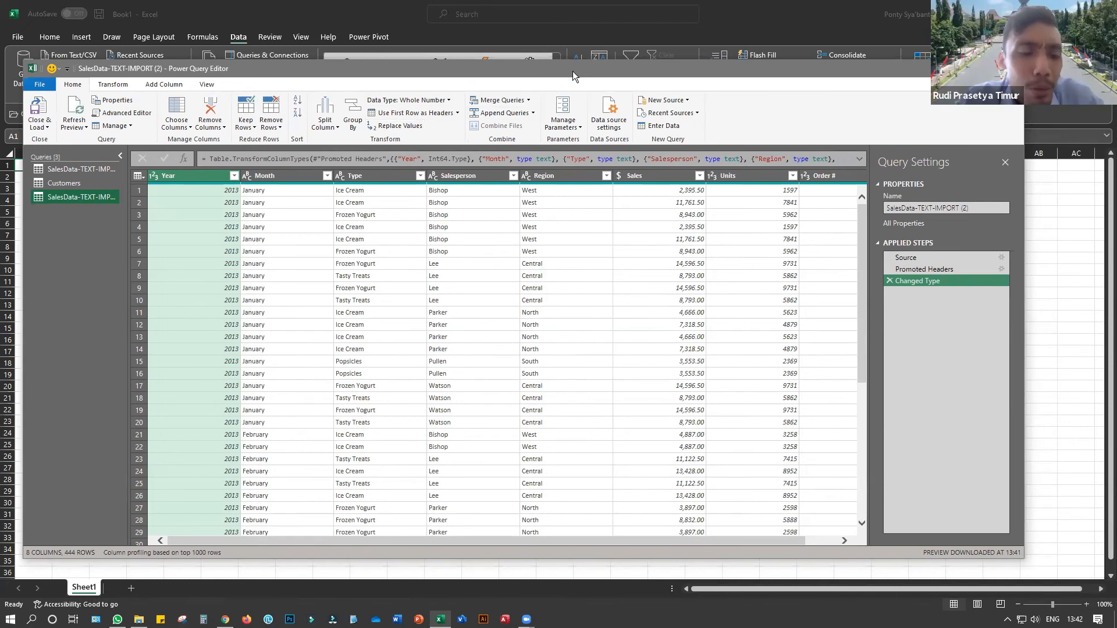
left_click_drag(572, 71, 571, 72)
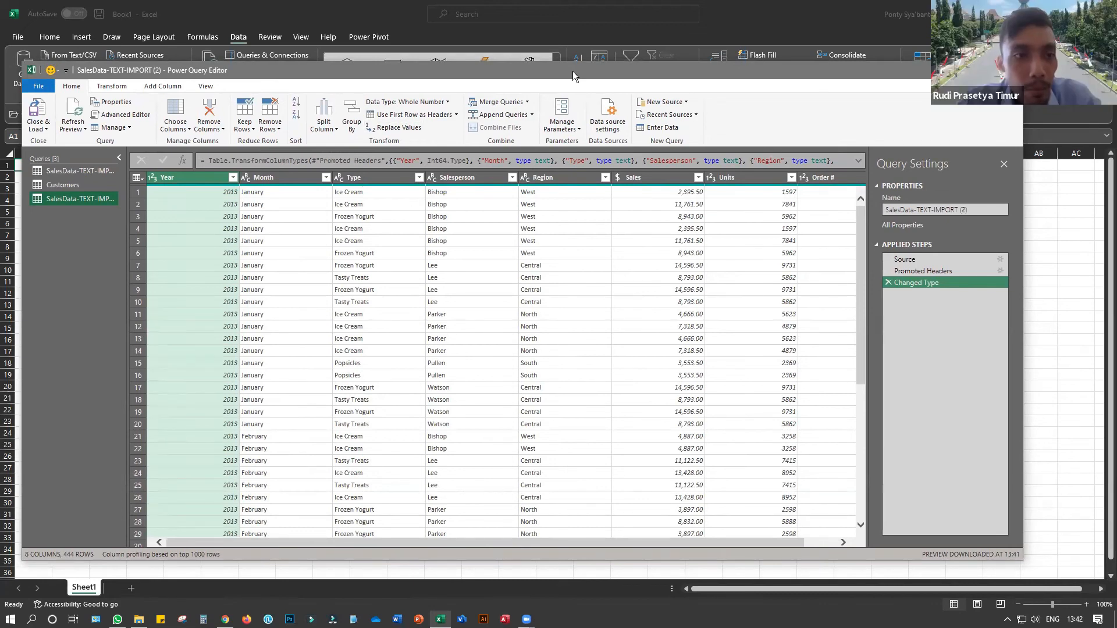
left_click_drag(573, 71, 492, 176)
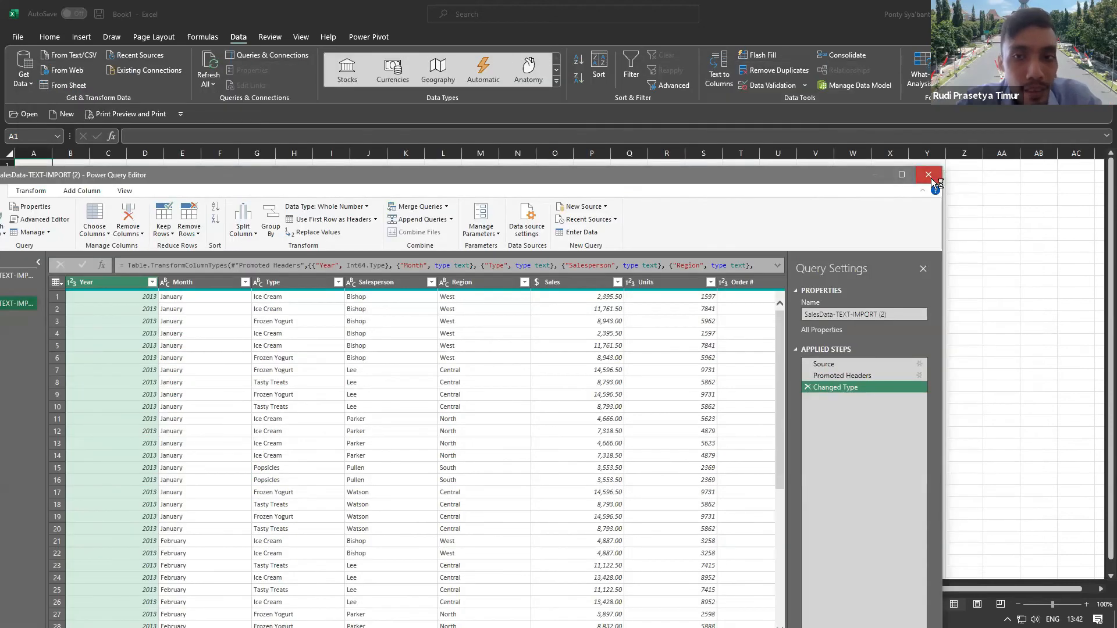
left_click(929, 175)
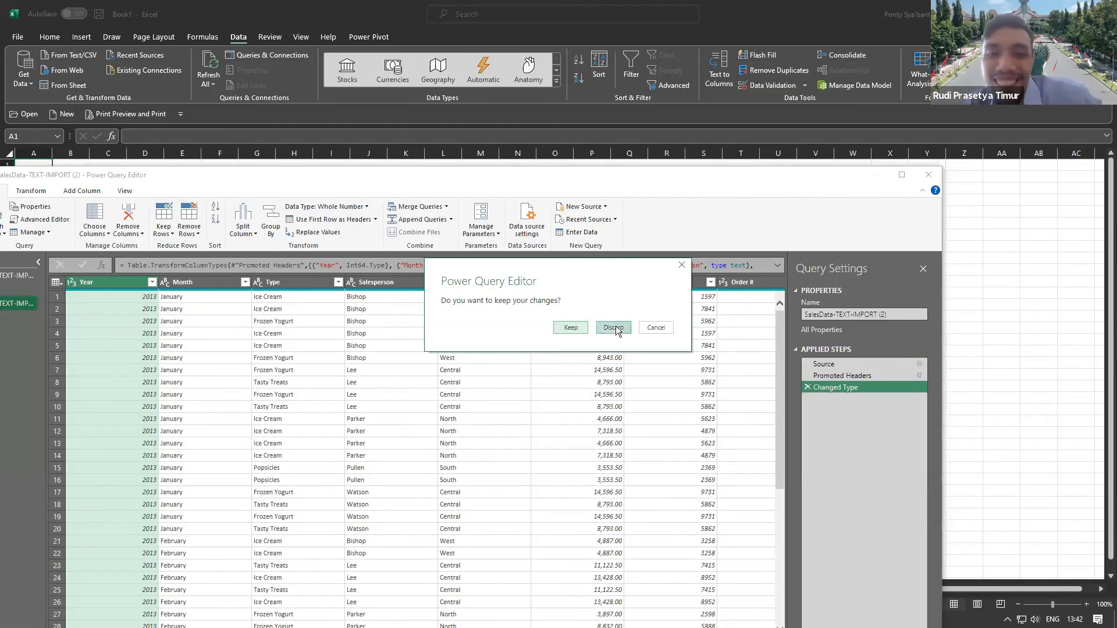
left_click(613, 327)
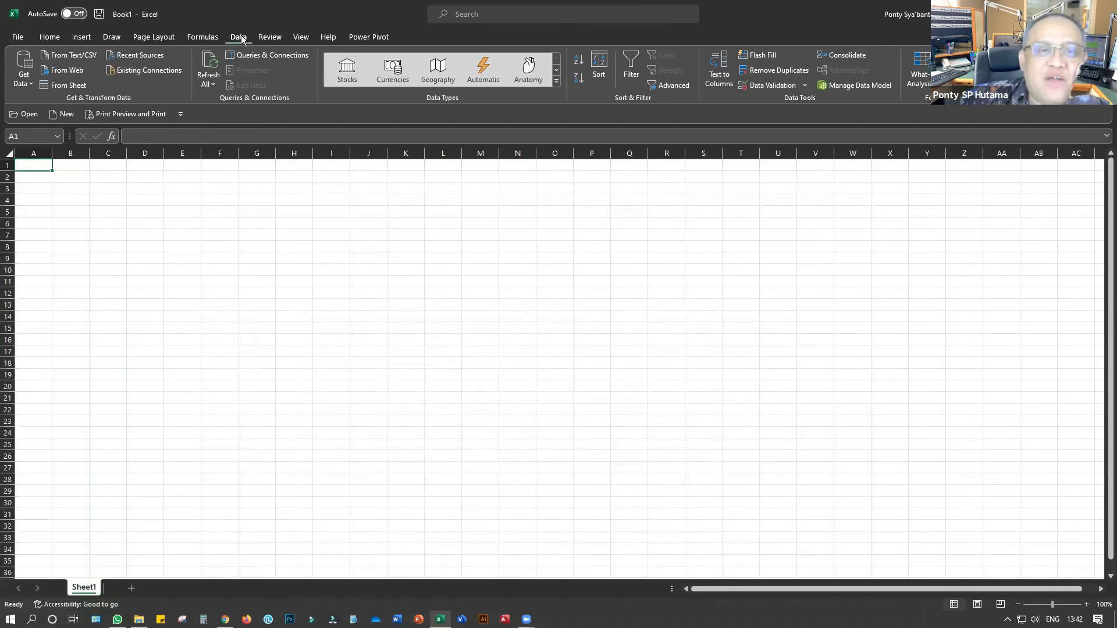
Import SalesData-TEXT-IMPORT.txt as a Text/CSV source with the Tab delimiter and load it straight into the workbook
left_click(30, 81)
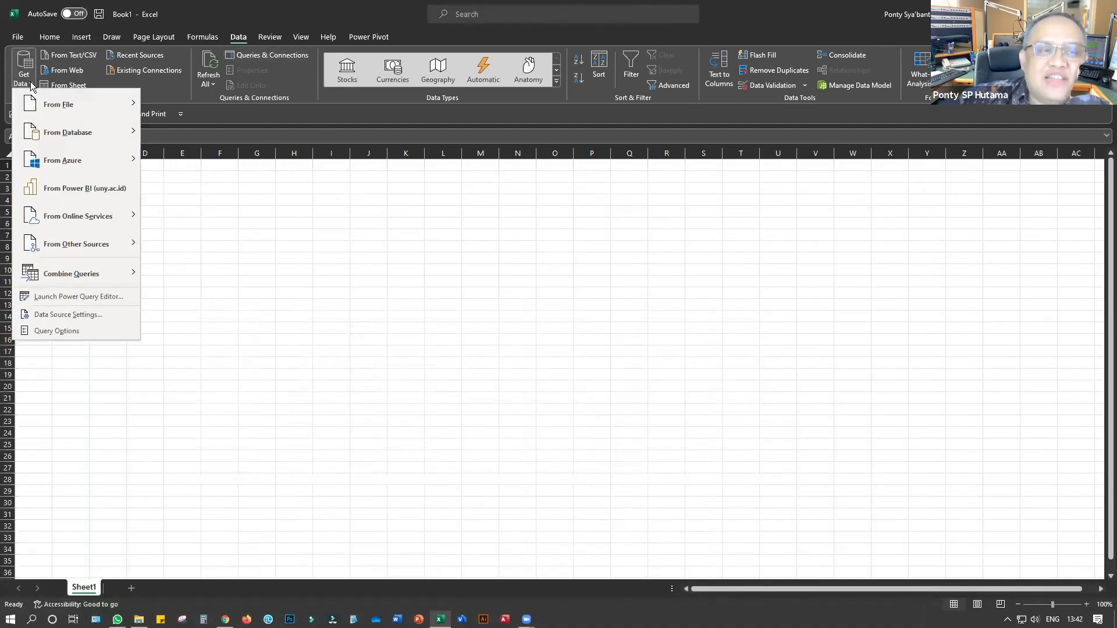
mouse_move(63, 105)
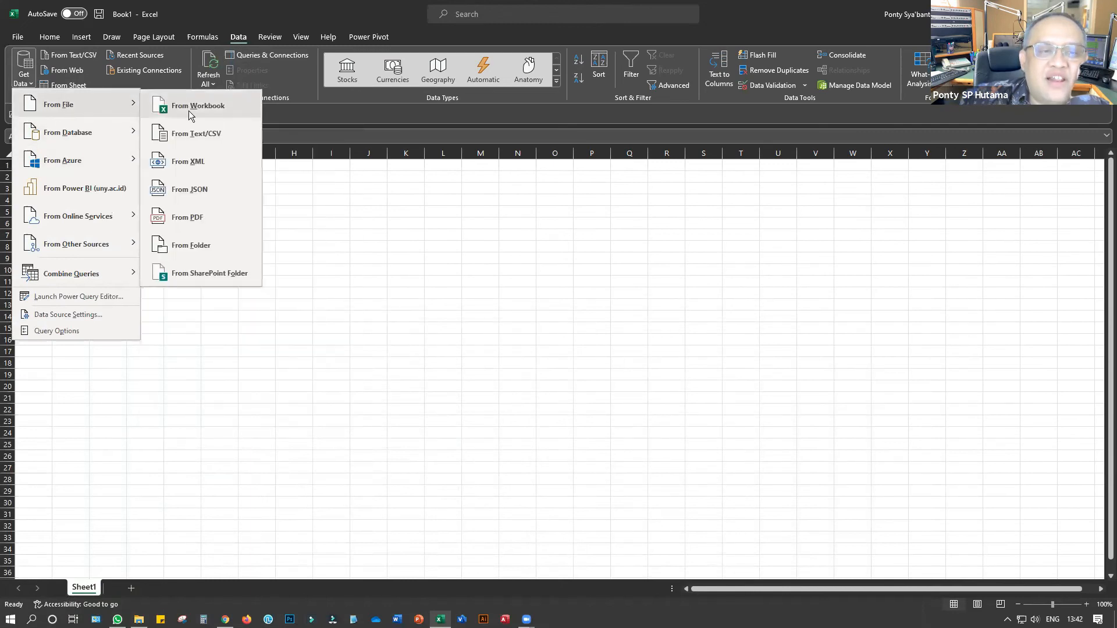
left_click(193, 136)
double_click(273, 85)
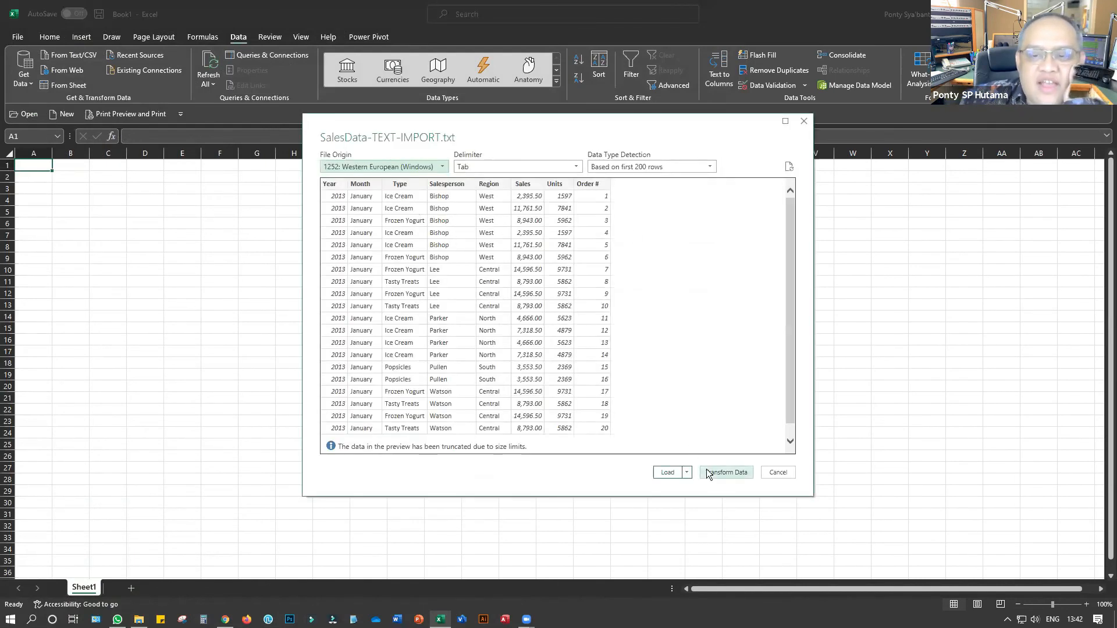
left_click(663, 471)
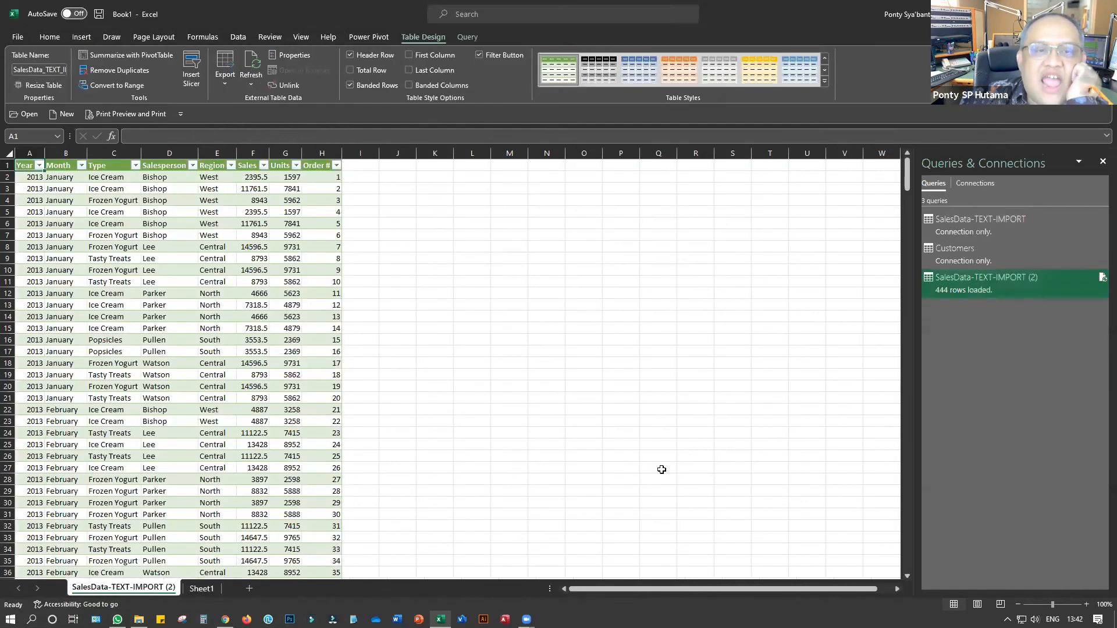
Look through the first rows of the loaded sales table and return to its beginning
left_click(96, 398)
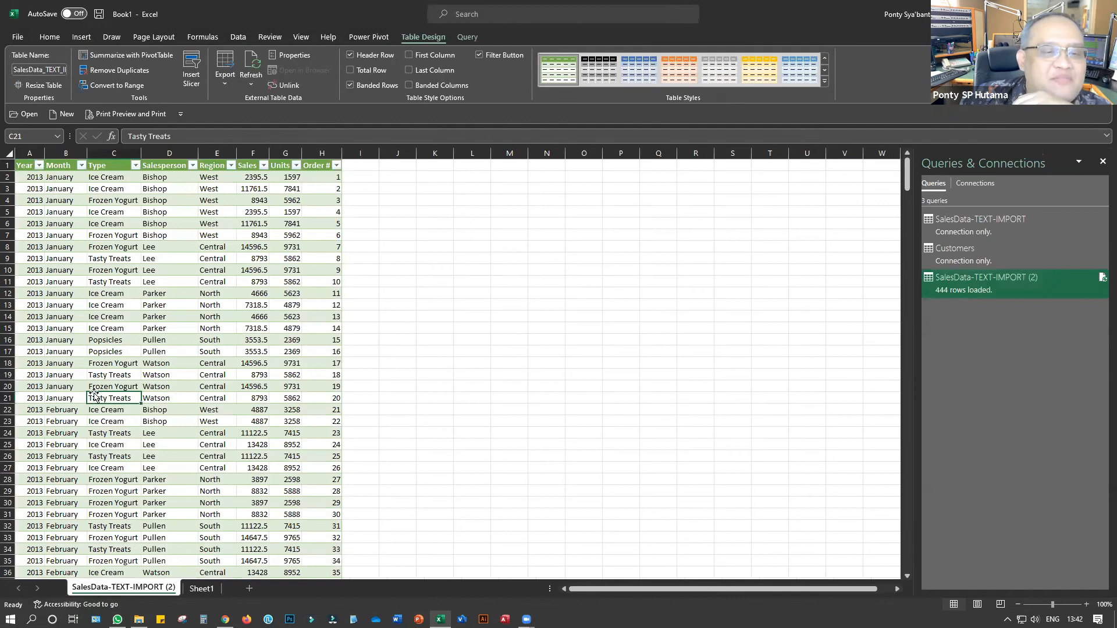
scroll(100, 401, "down", 11)
scroll(102, 401, "down", 20)
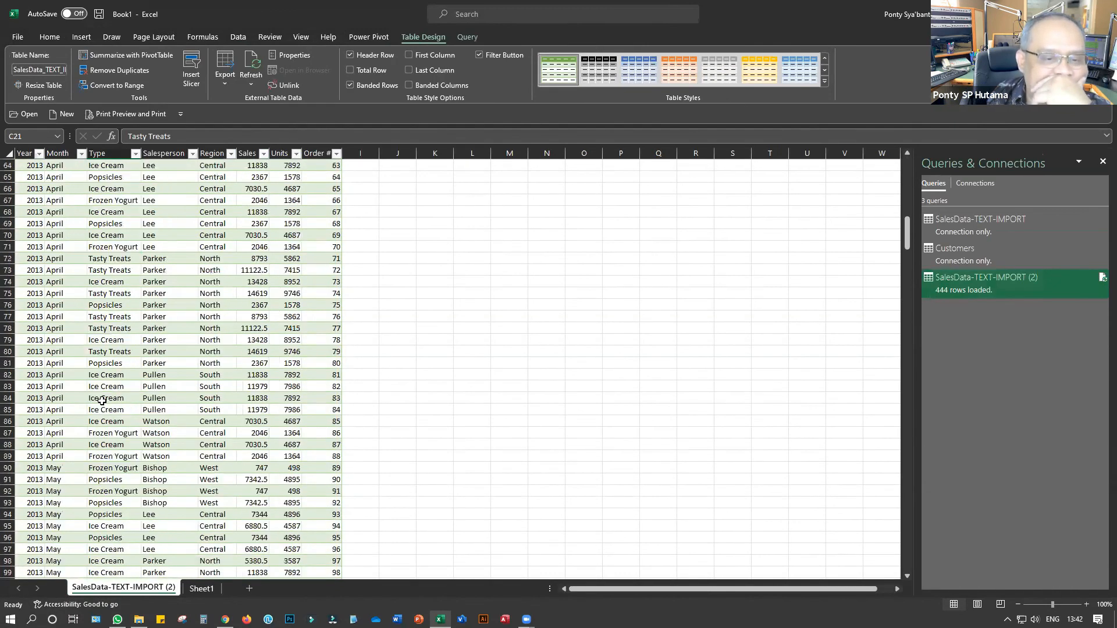
scroll(102, 401, "down", 4)
scroll(102, 401, "up", 20)
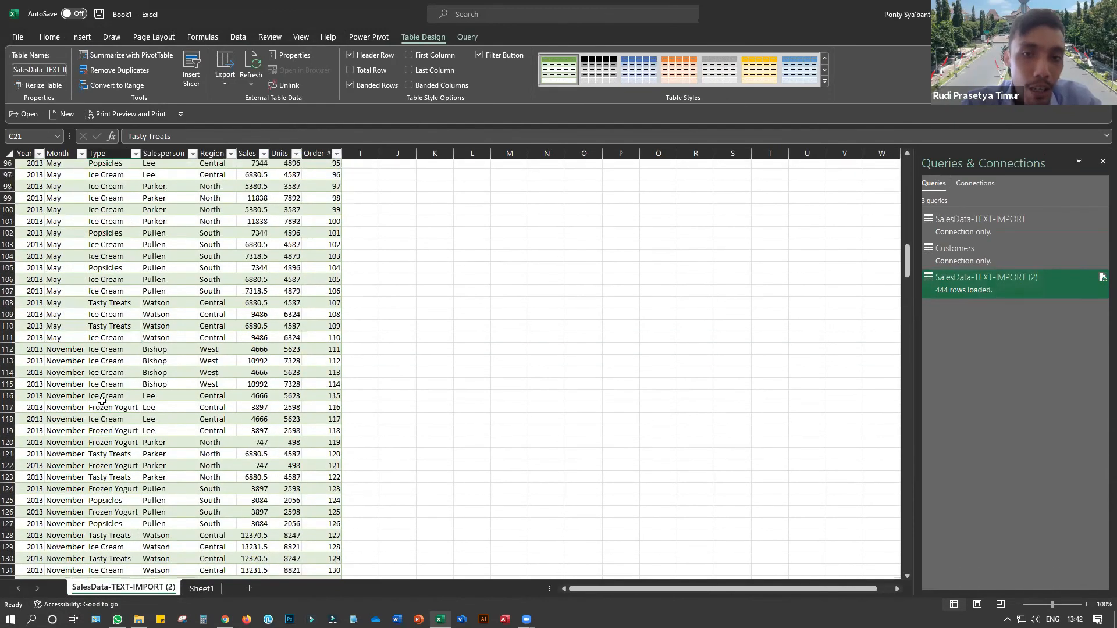
scroll(102, 401, "up", 11)
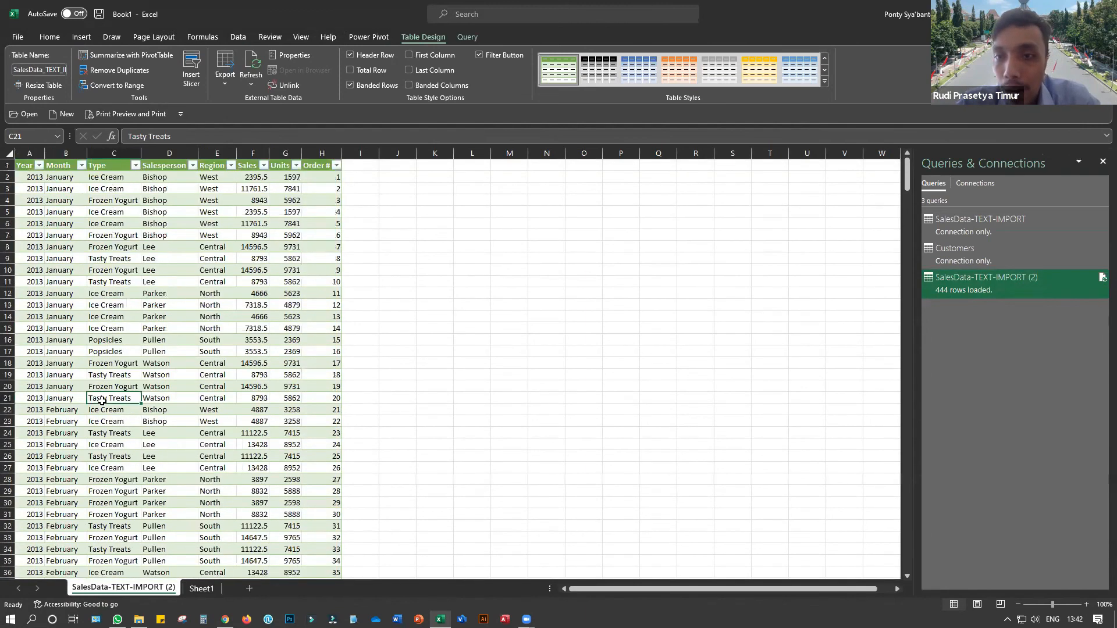
Check values in the Sales column and review the whole loaded table down to its last rows
left_click(256, 178)
left_click(259, 233)
left_click(258, 316)
scroll(256, 314, "down", 7)
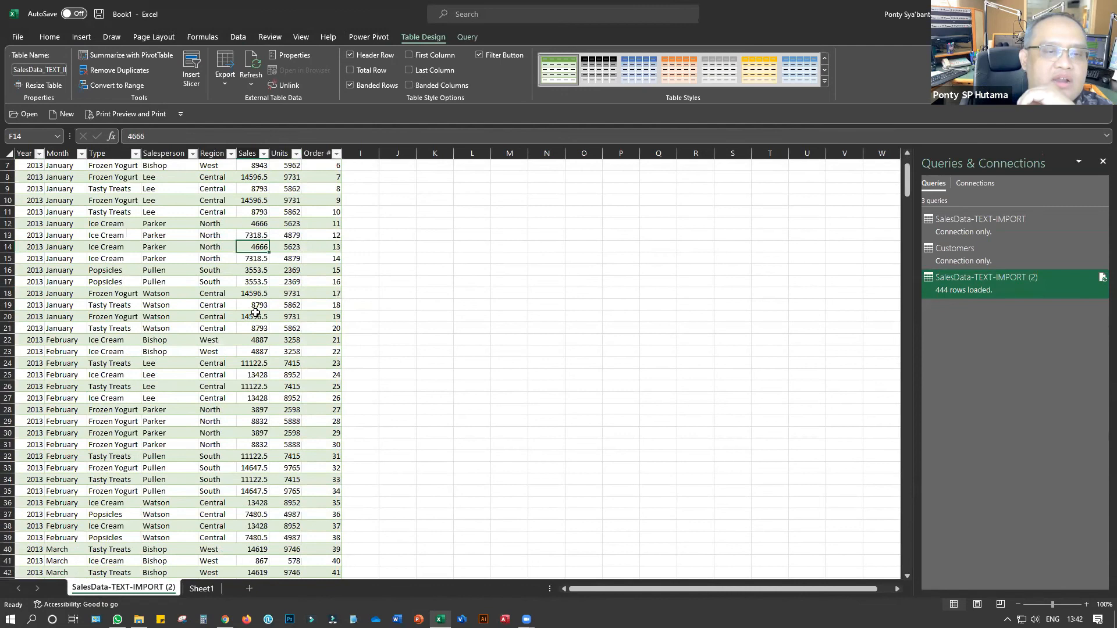
scroll(256, 313, "down", 2)
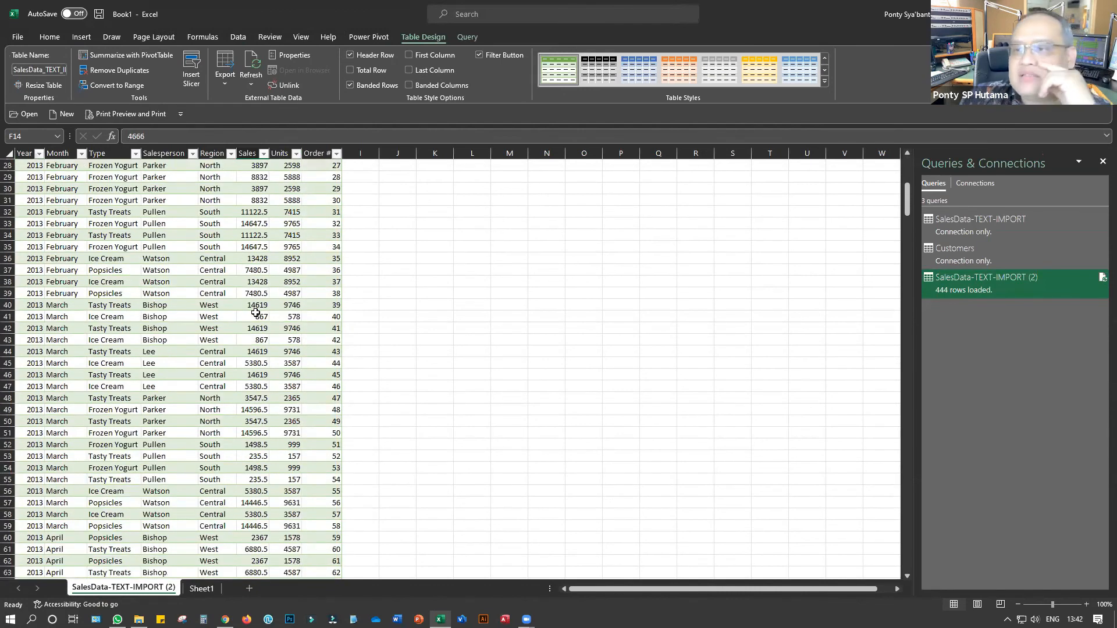
scroll(256, 313, "down", 10)
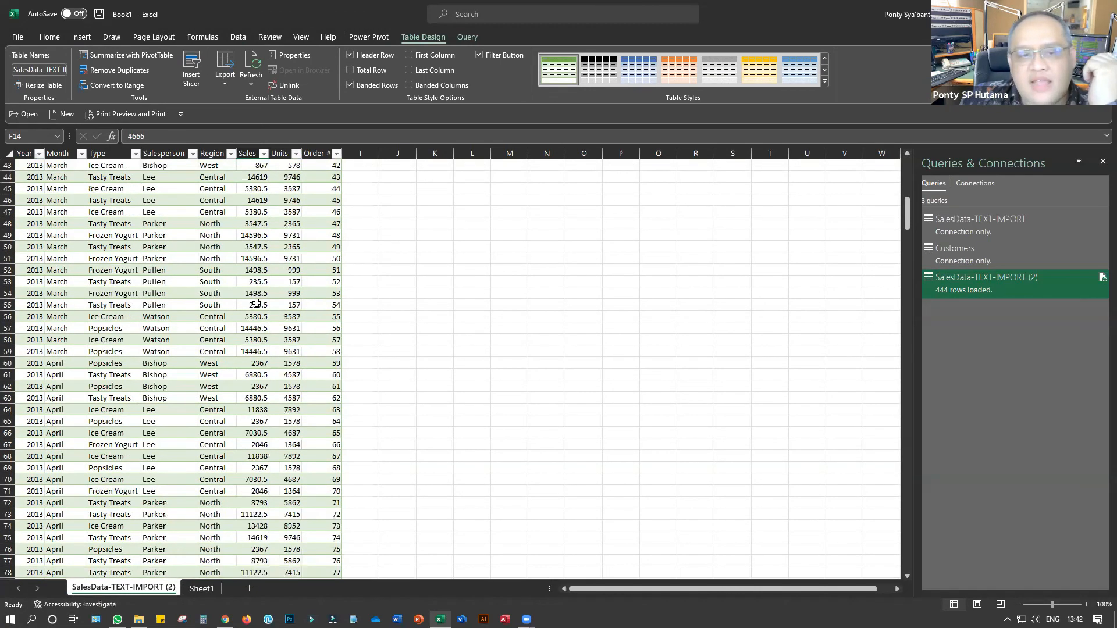
left_click_drag(910, 231, 912, 414)
left_click_drag(921, 557, 887, 400)
left_click_drag(896, 299, 903, 199)
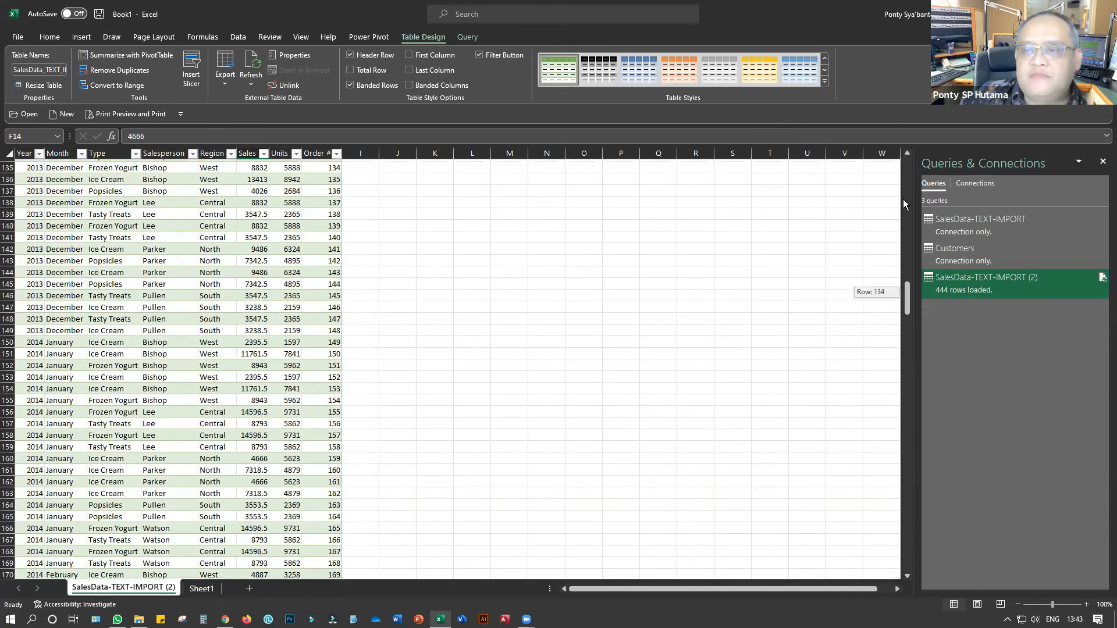
left_click_drag(911, 265, 908, 174)
left_click(120, 189)
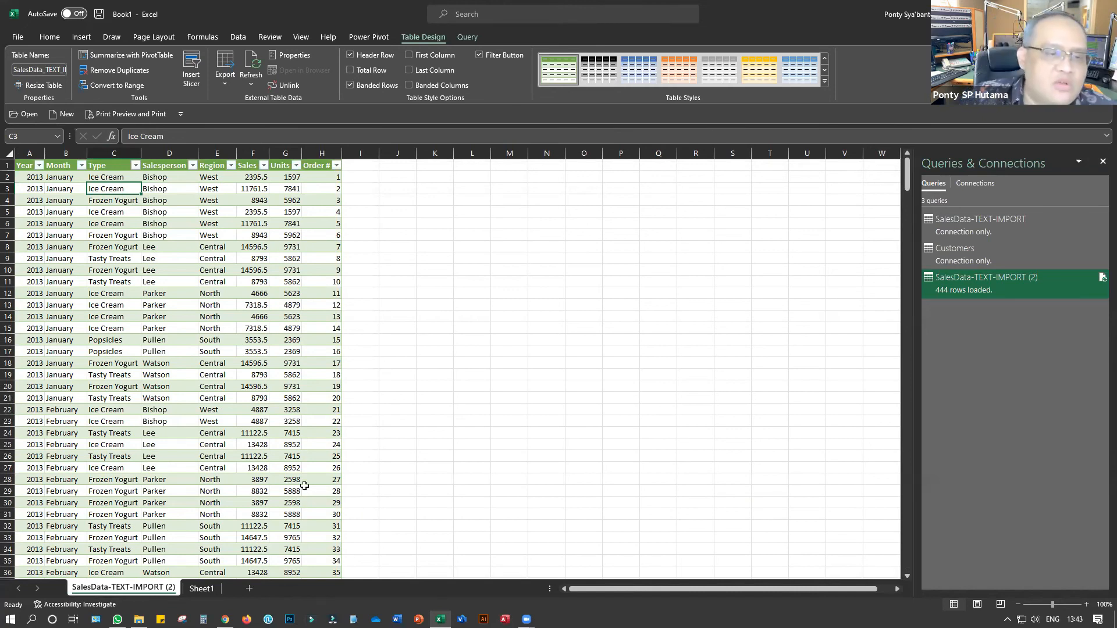
left_click(394, 243)
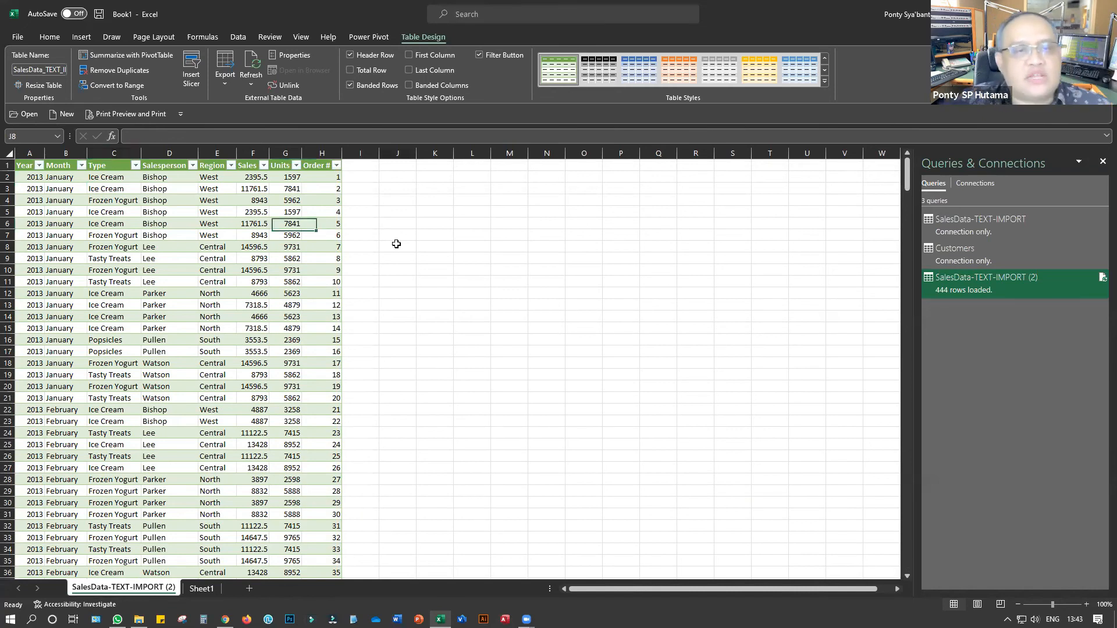
scroll(207, 324, "down", 9)
scroll(211, 320, "up", 9)
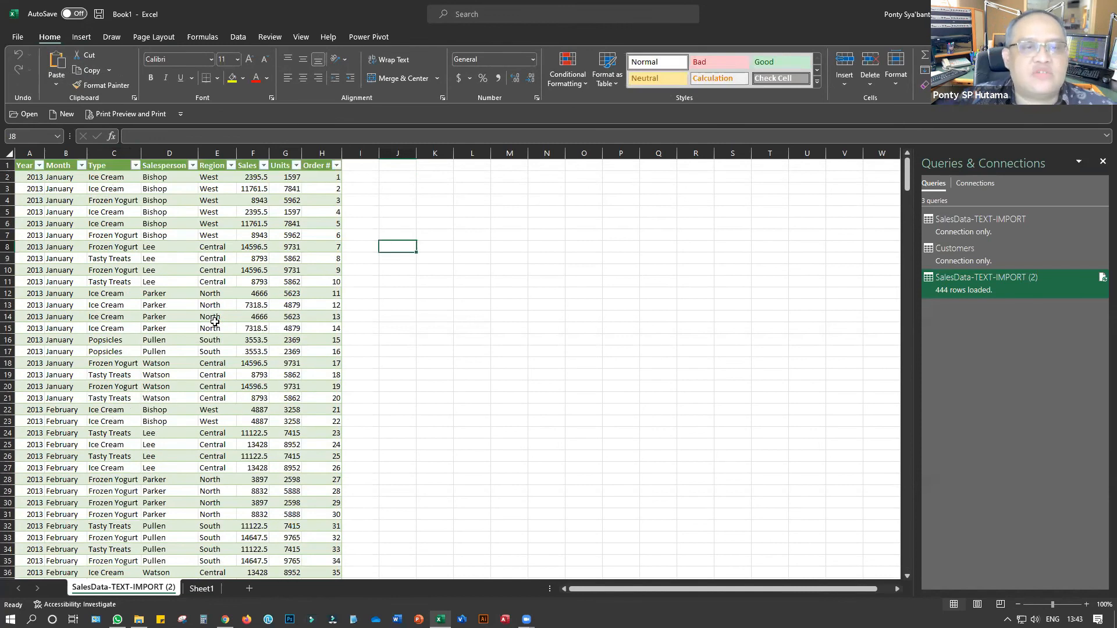
Display the empty Sheet1, and open NorthwindDB-IMPORT.accdb from the Pertemuan 4 folder in Access
left_click(202, 588)
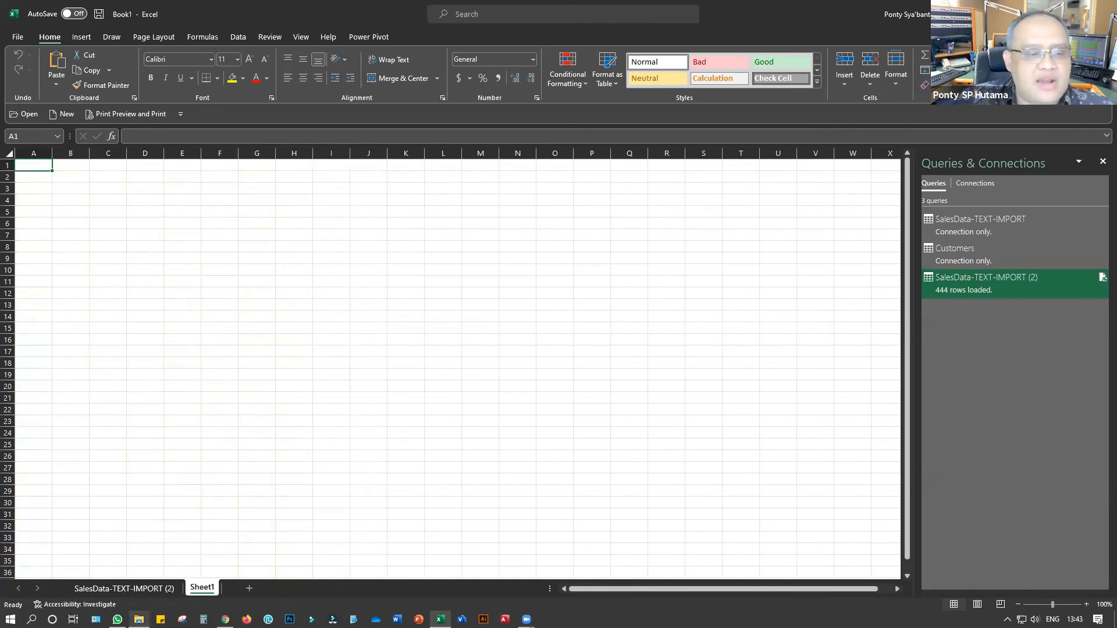
mouse_move(140, 620)
left_click(138, 573)
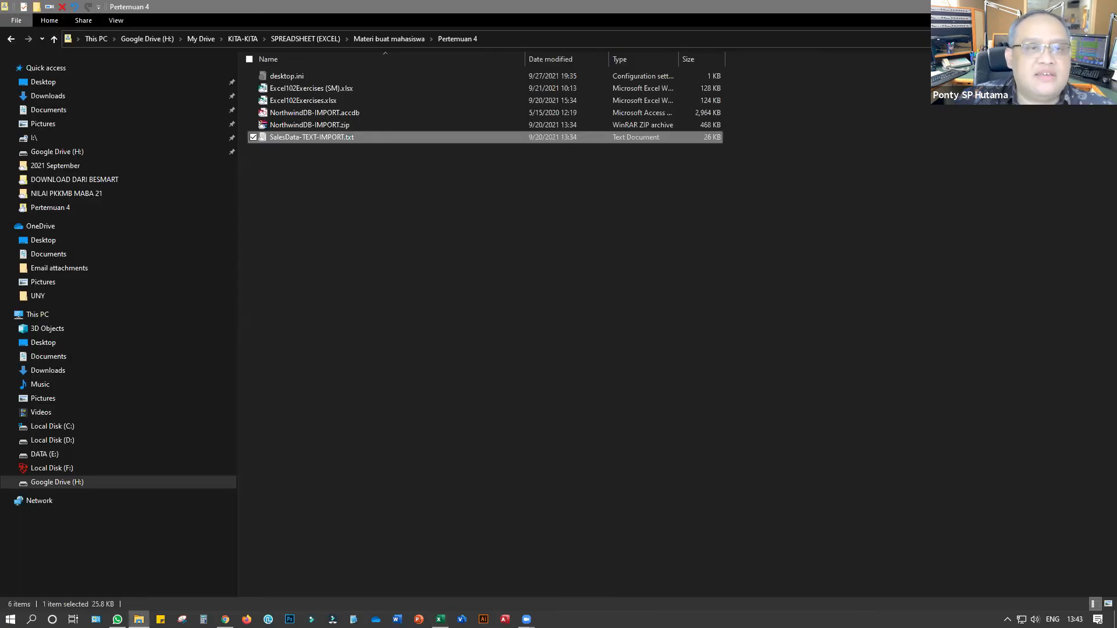
left_click(299, 115)
right_click(294, 114)
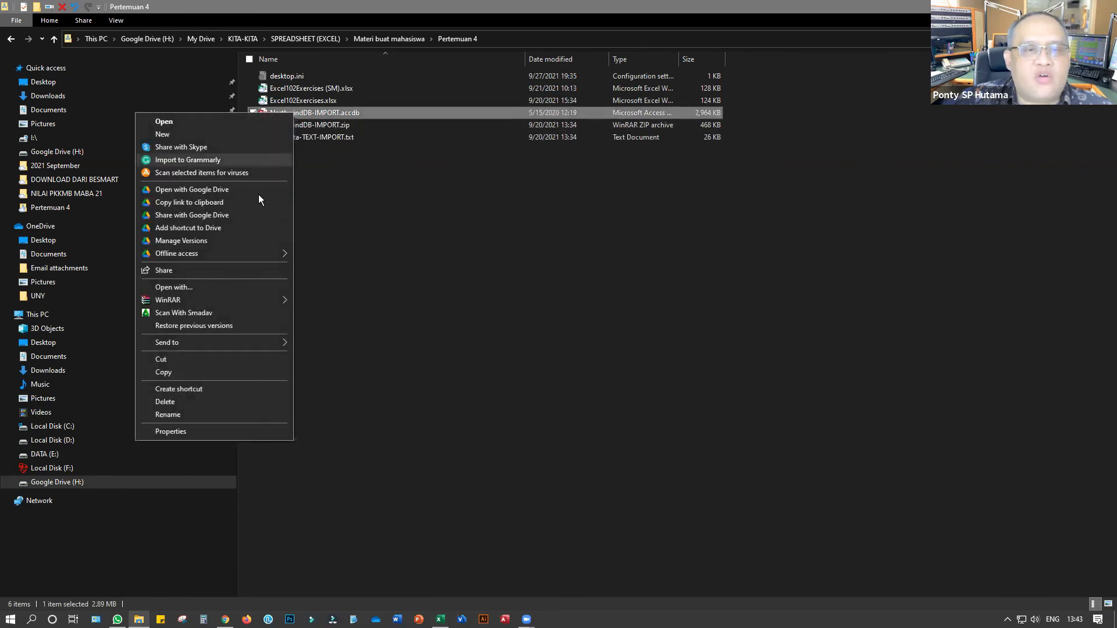
left_click(195, 286)
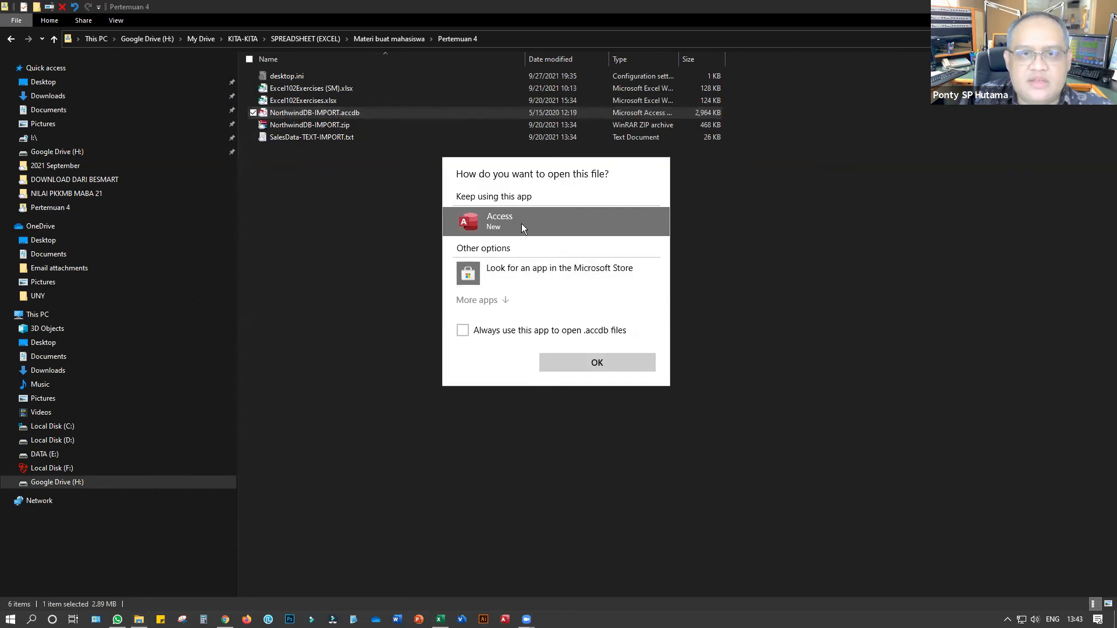
left_click(595, 359)
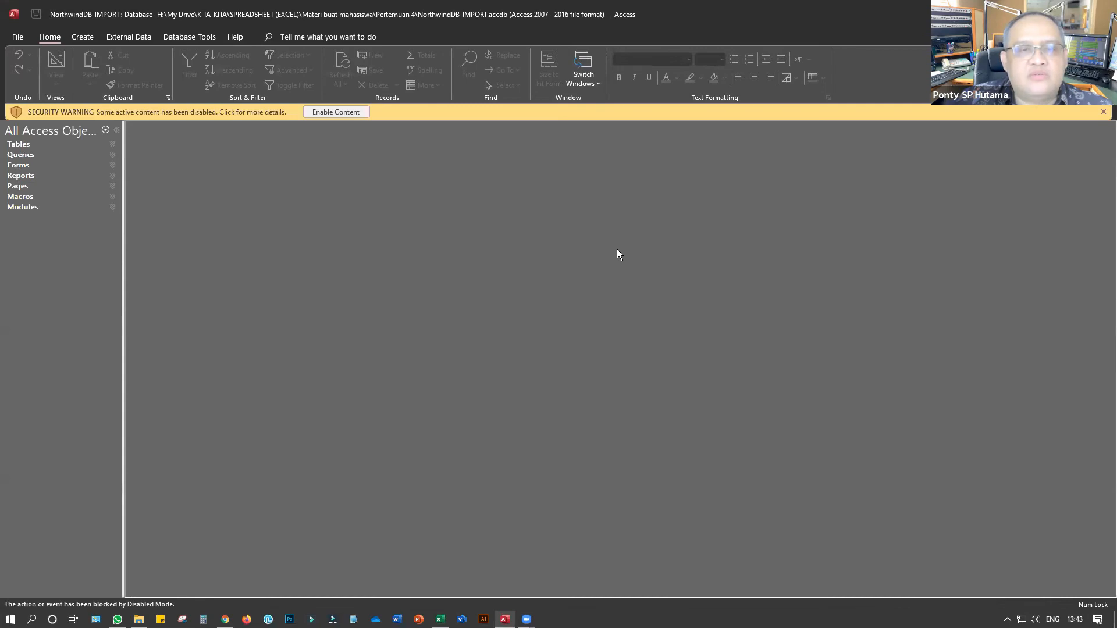
Enable the Northwind database's content, dismissing the welcome screen, and expand its list of tables
left_click(338, 113)
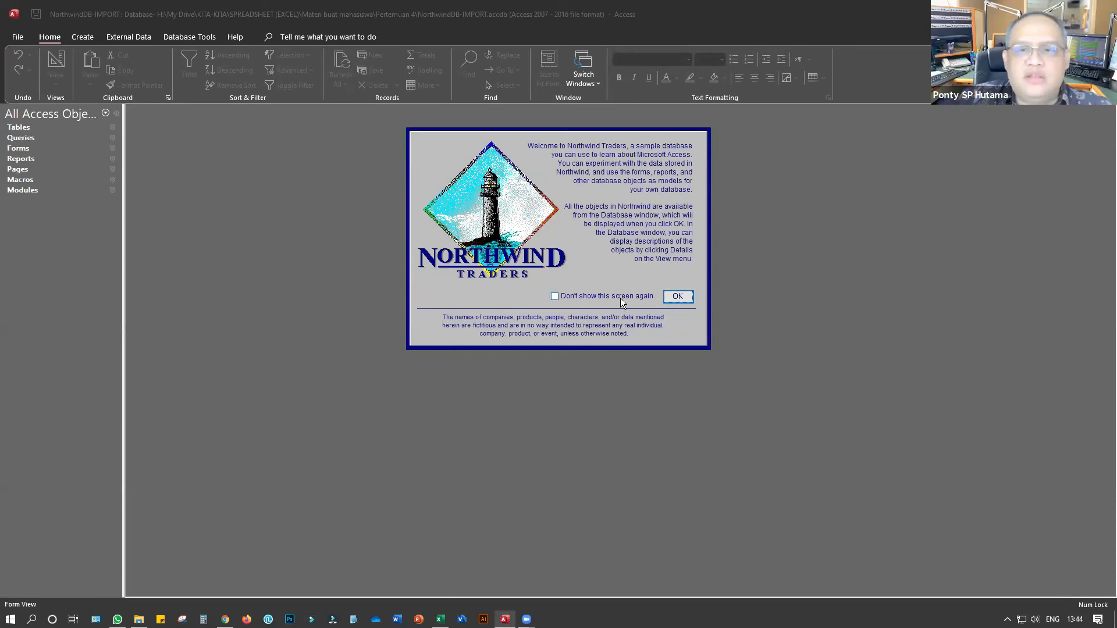
left_click(692, 297)
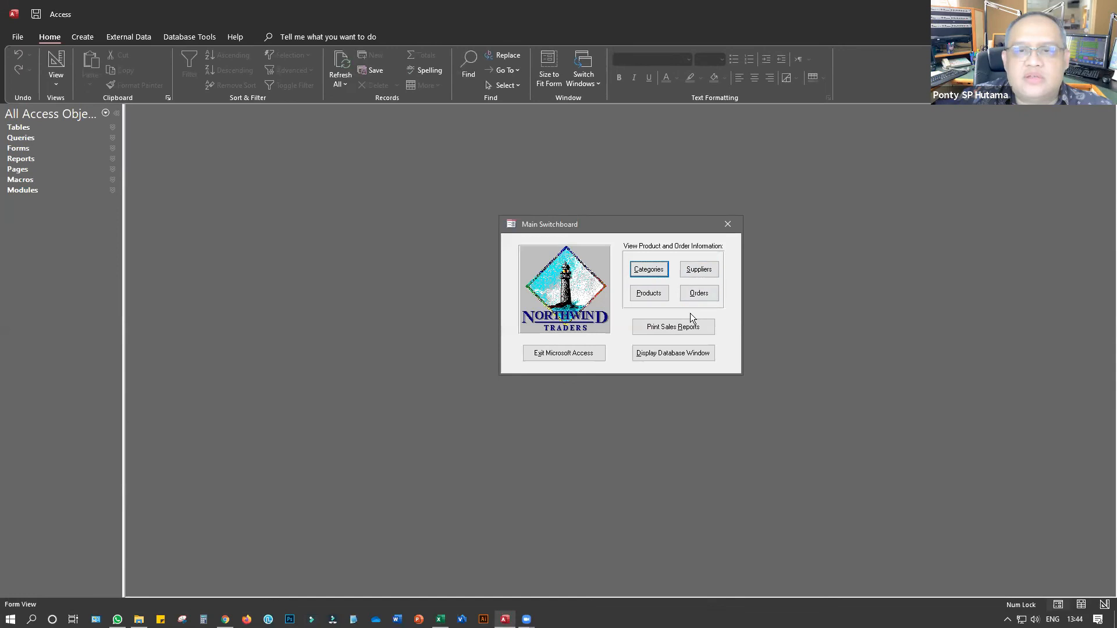
left_click(32, 128)
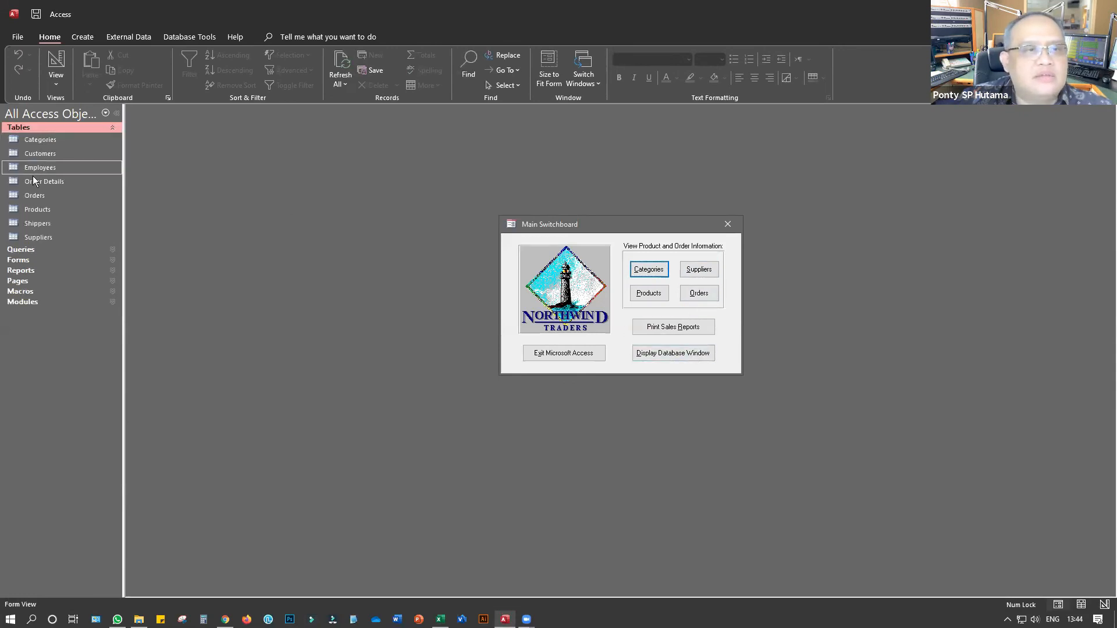
View the records of the Customers, Employees and Order Details tables in the Northwind database
left_click(33, 140)
double_click(38, 154)
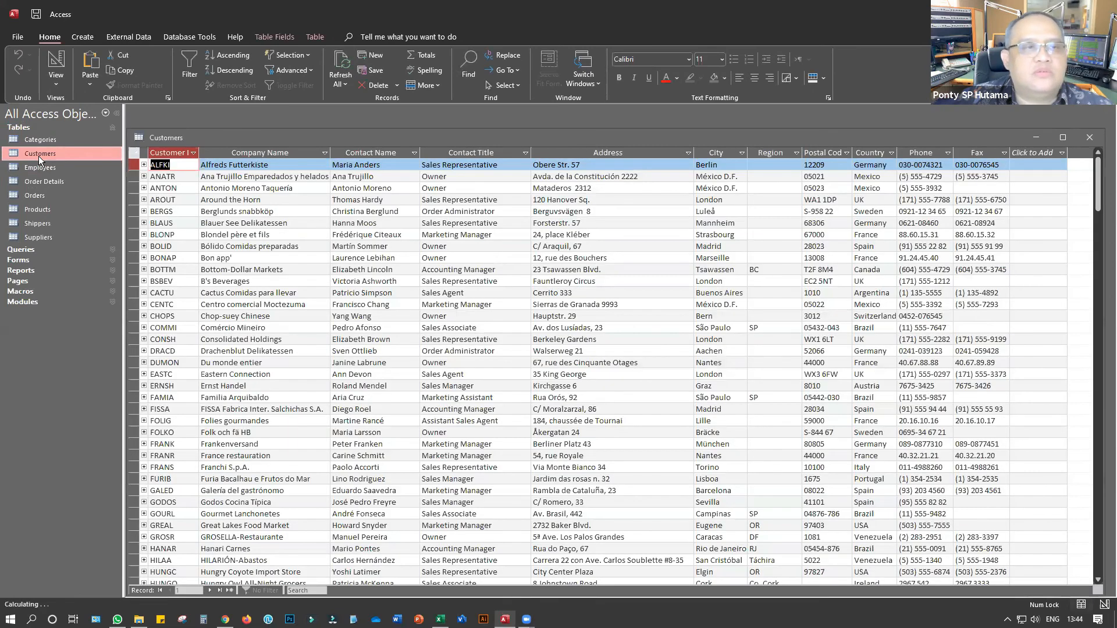
left_click(36, 168)
double_click(35, 167)
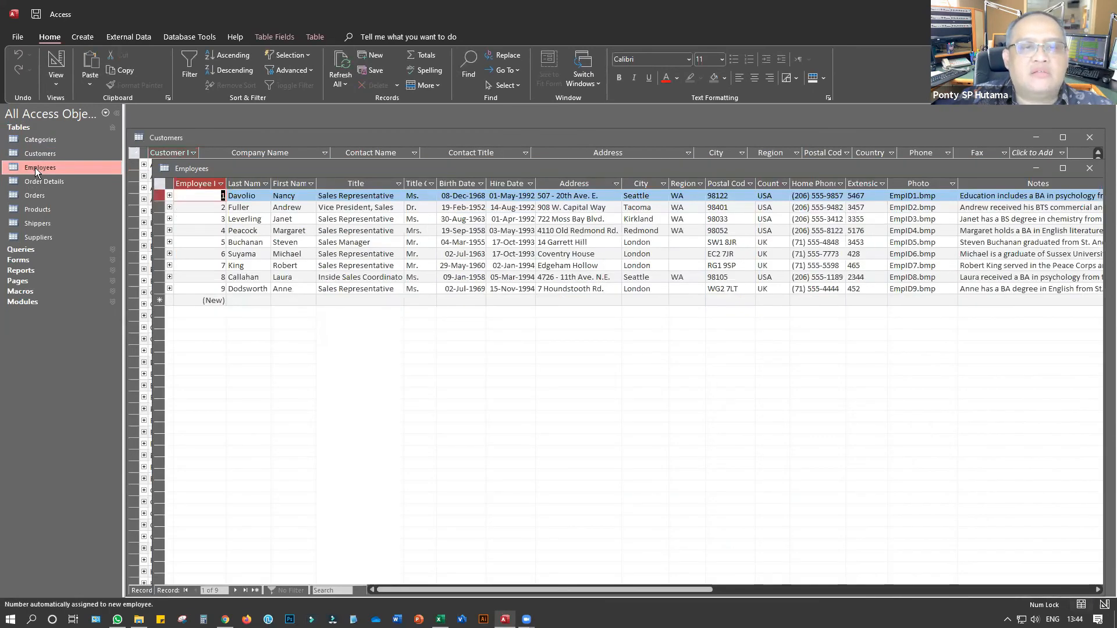
double_click(41, 182)
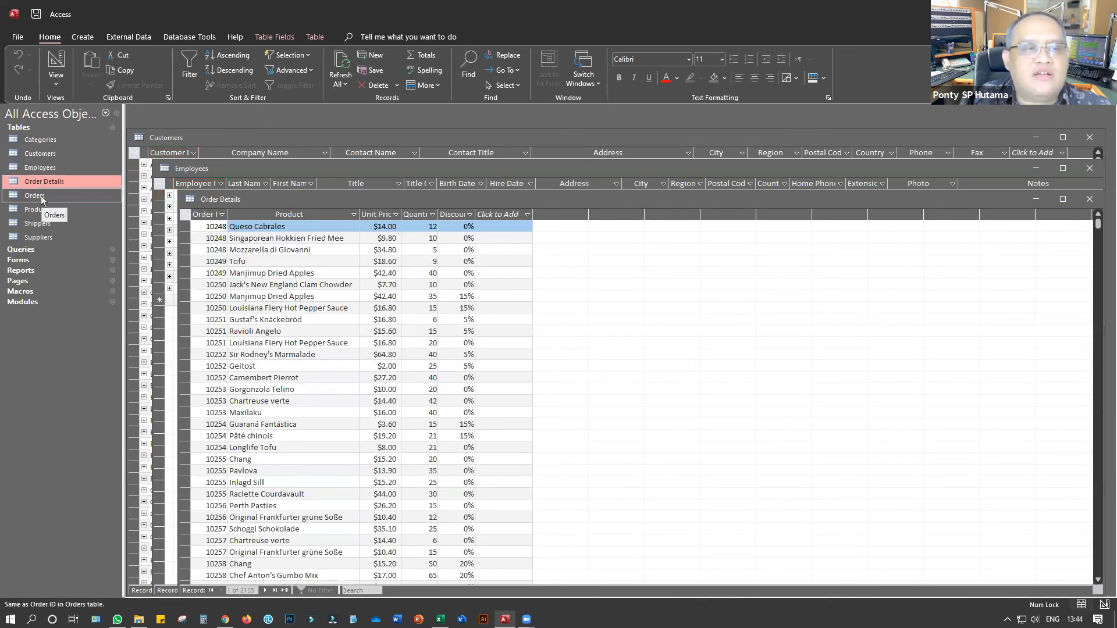
View the records of the Orders and Customers tables, and close the Northwind database
double_click(40, 196)
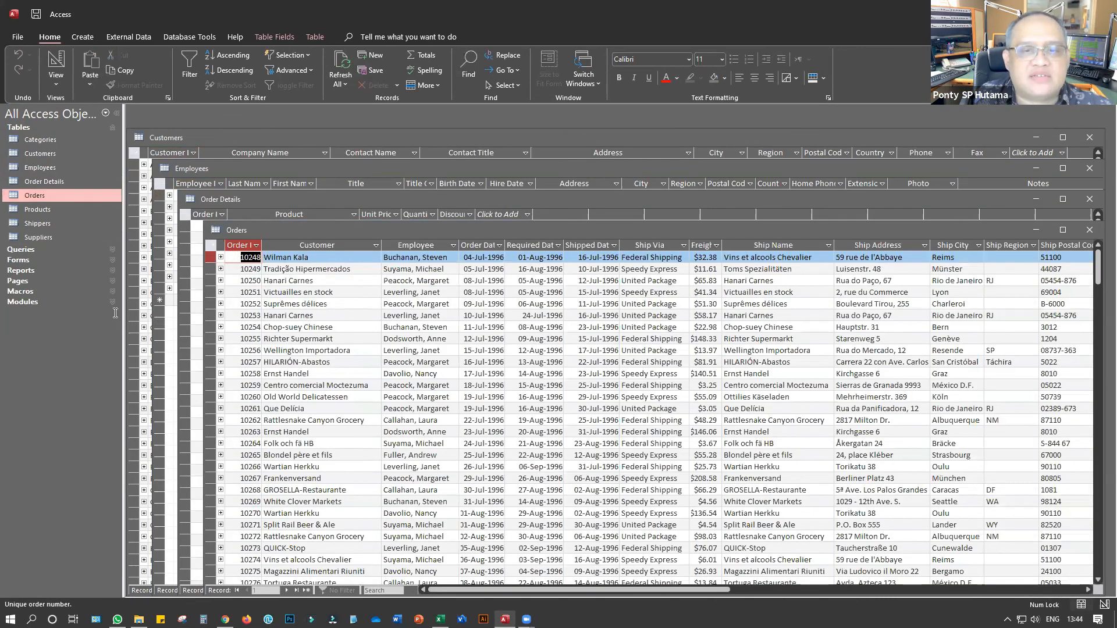
double_click(51, 154)
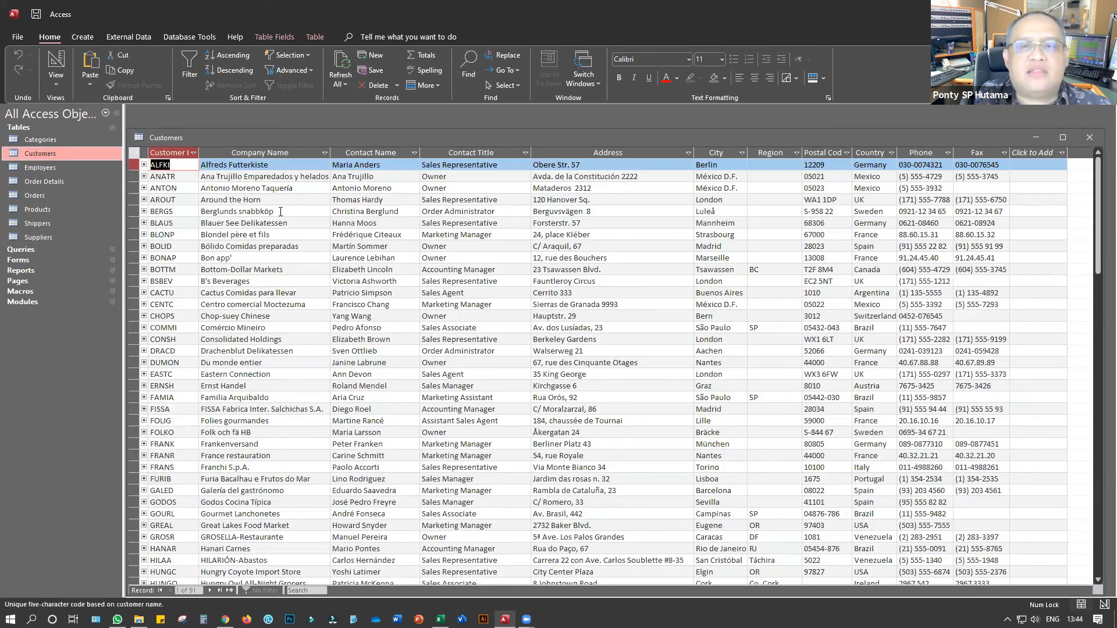
left_click(408, 240)
left_click(375, 374)
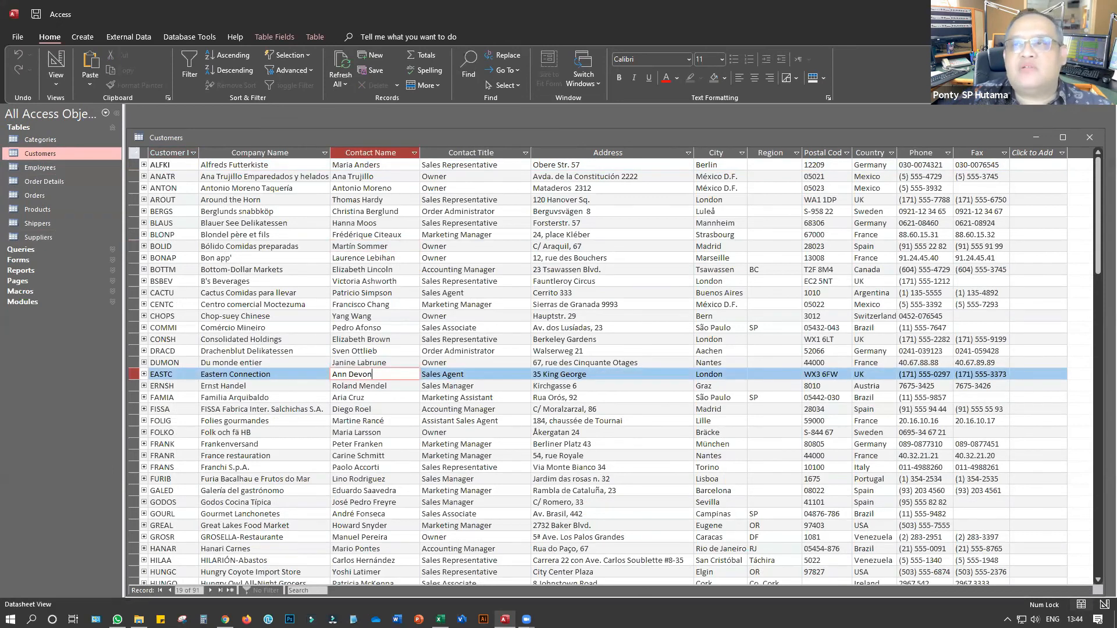
left_click(1090, 138)
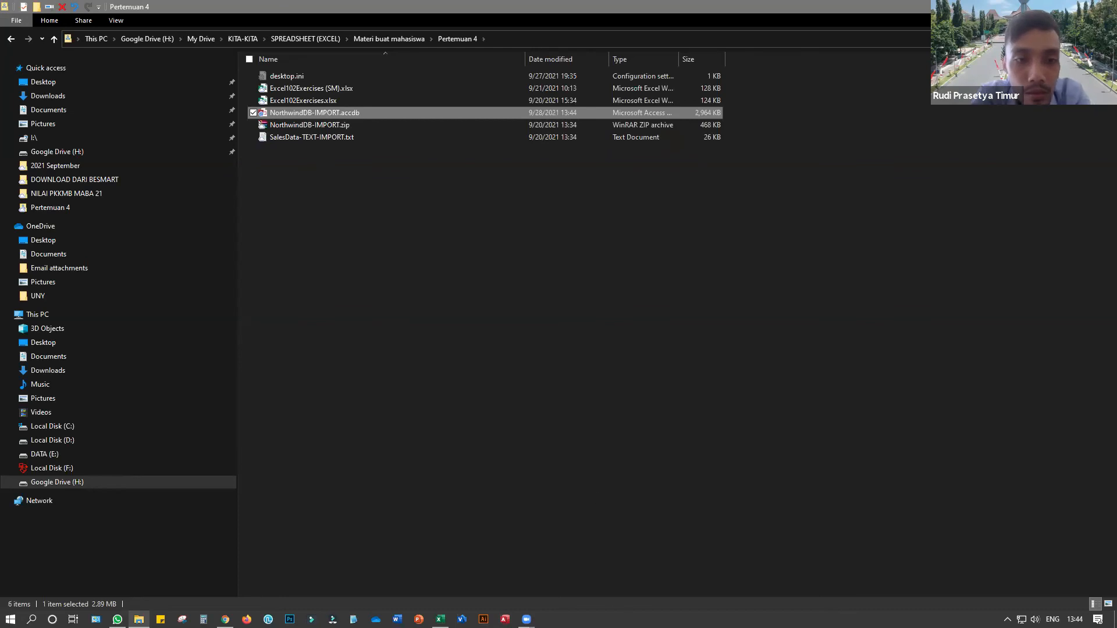
Return to the Book1 workbook in Excel and import NorthwindDB-IMPORT.accdb as a Microsoft Access database source
left_click(441, 619)
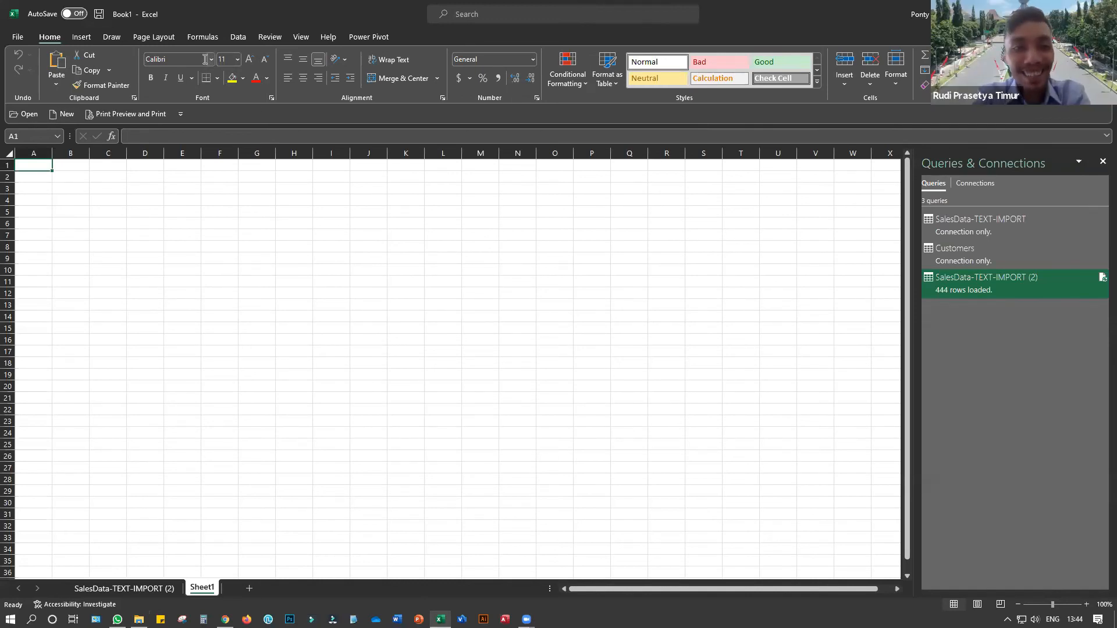
left_click(239, 37)
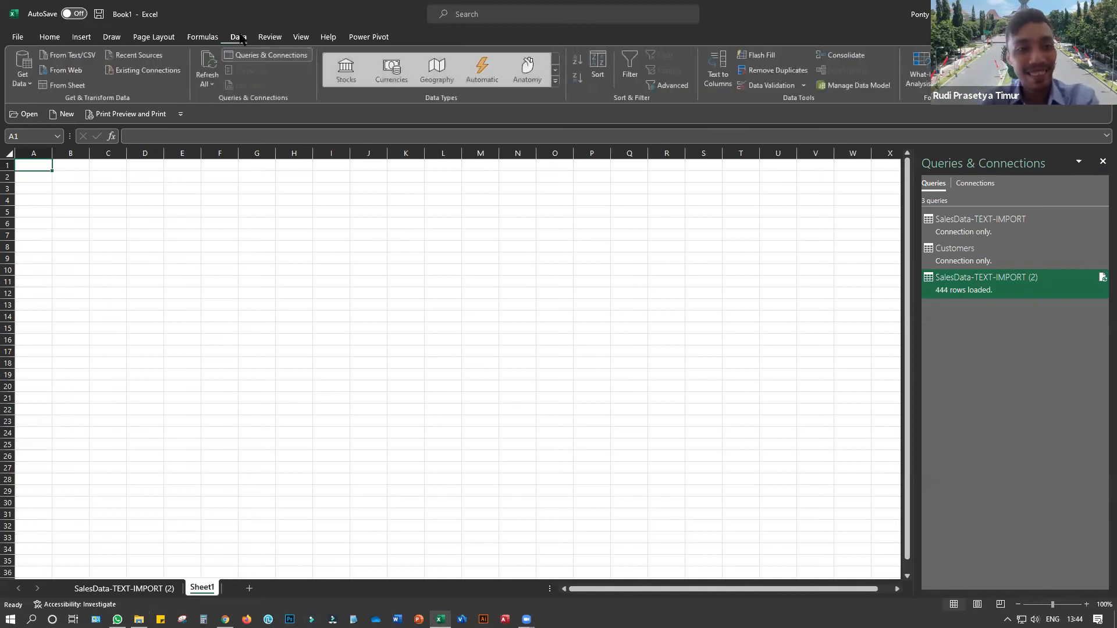
left_click(23, 79)
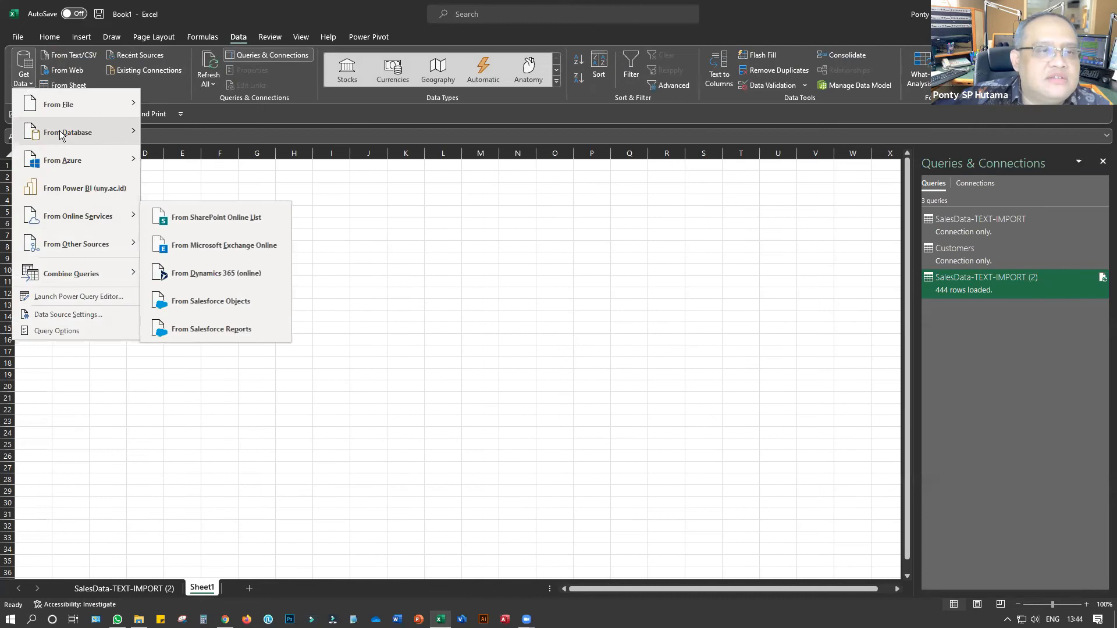
mouse_move(103, 136)
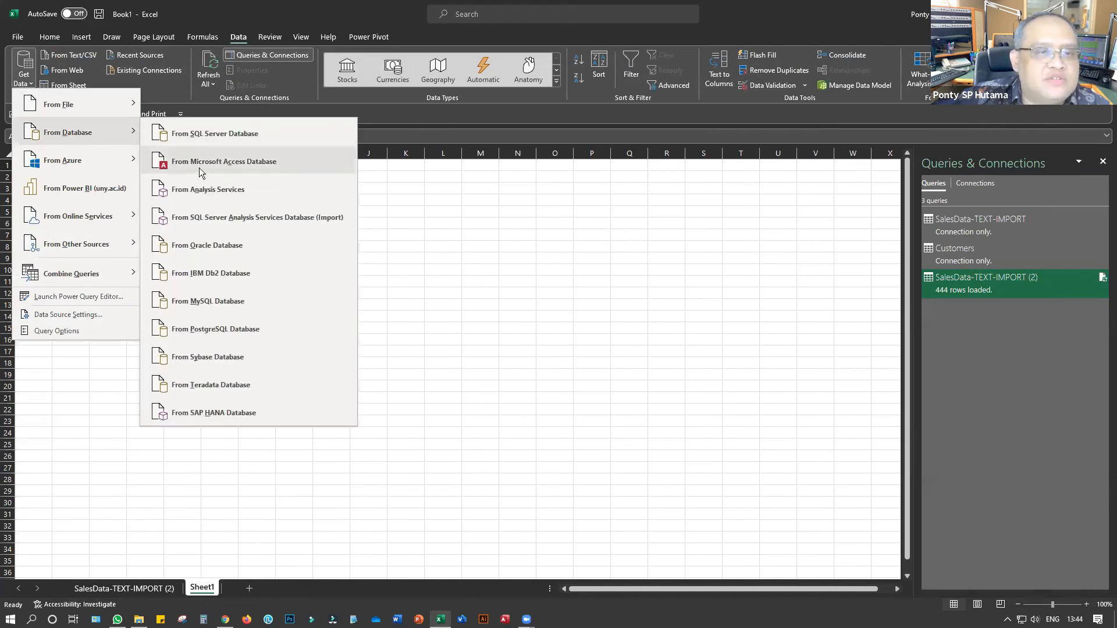
left_click(253, 168)
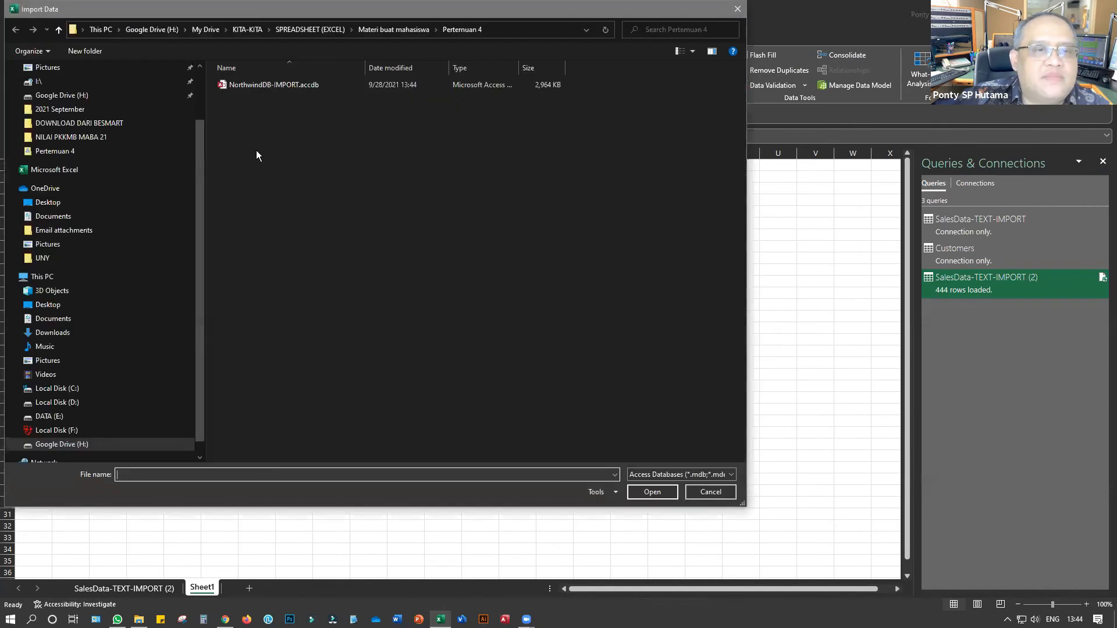
double_click(255, 85)
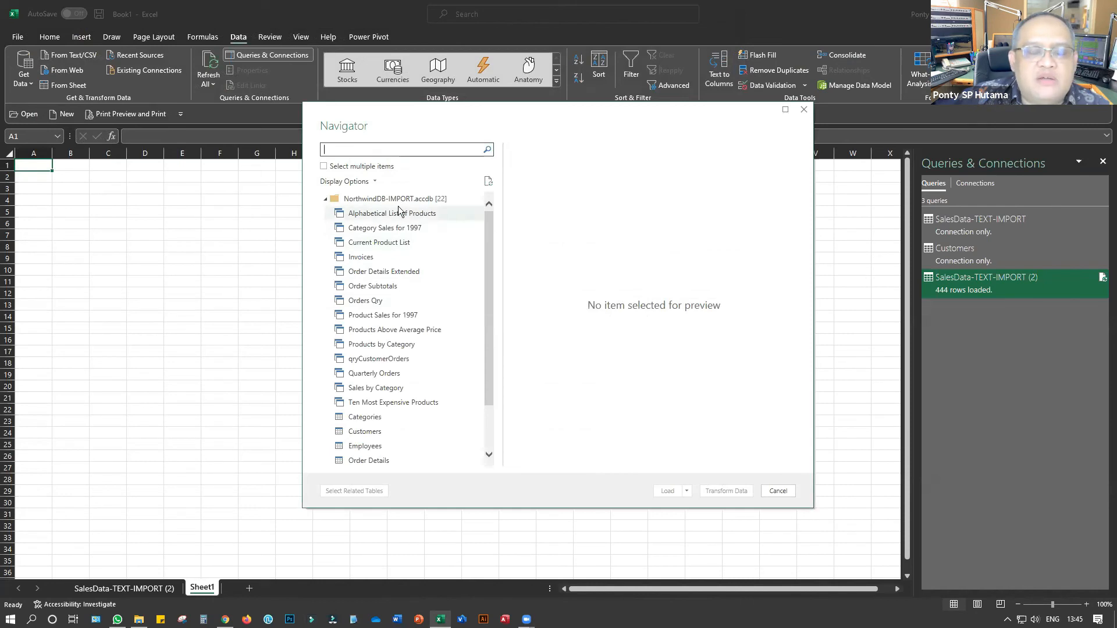
Preview the Customers table of the Northwind database and load it into the workbook
left_click_drag(490, 256, 493, 310)
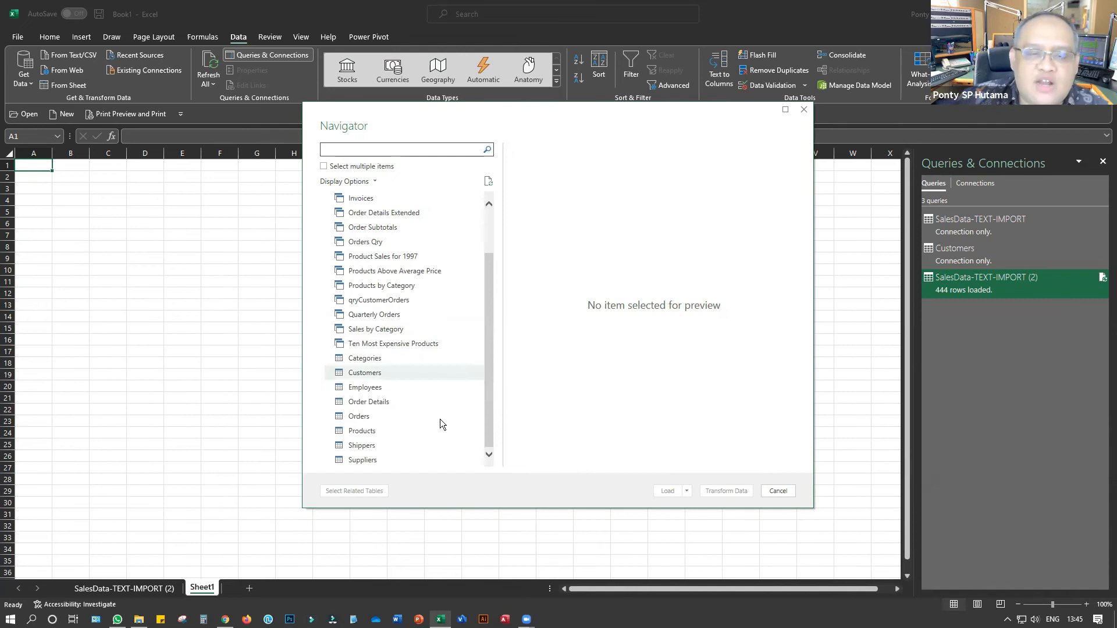
left_click(356, 375)
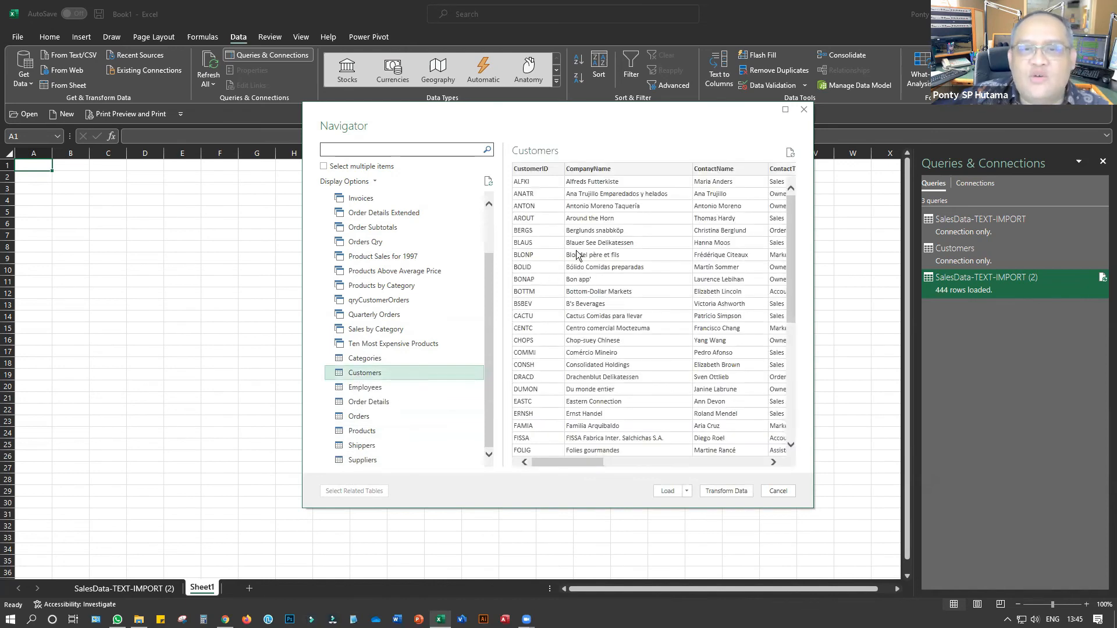
left_click(666, 493)
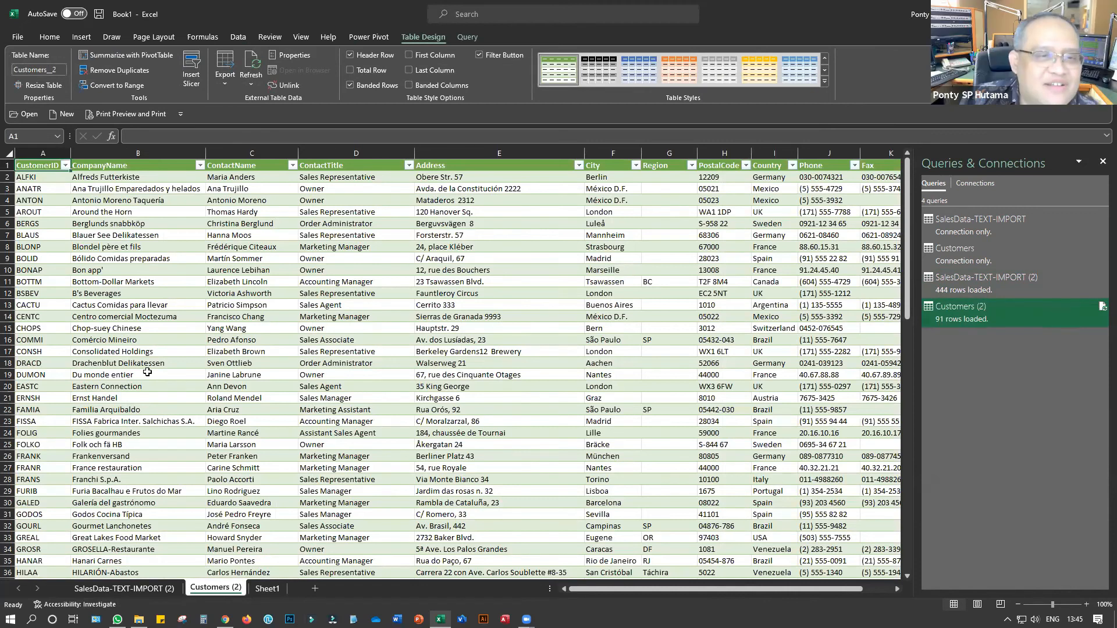
Review the loaded Customers table down to its last rows and look at the filter options of its CustomerID column
scroll(148, 371, "down", 2)
scroll(148, 371, "down", 4)
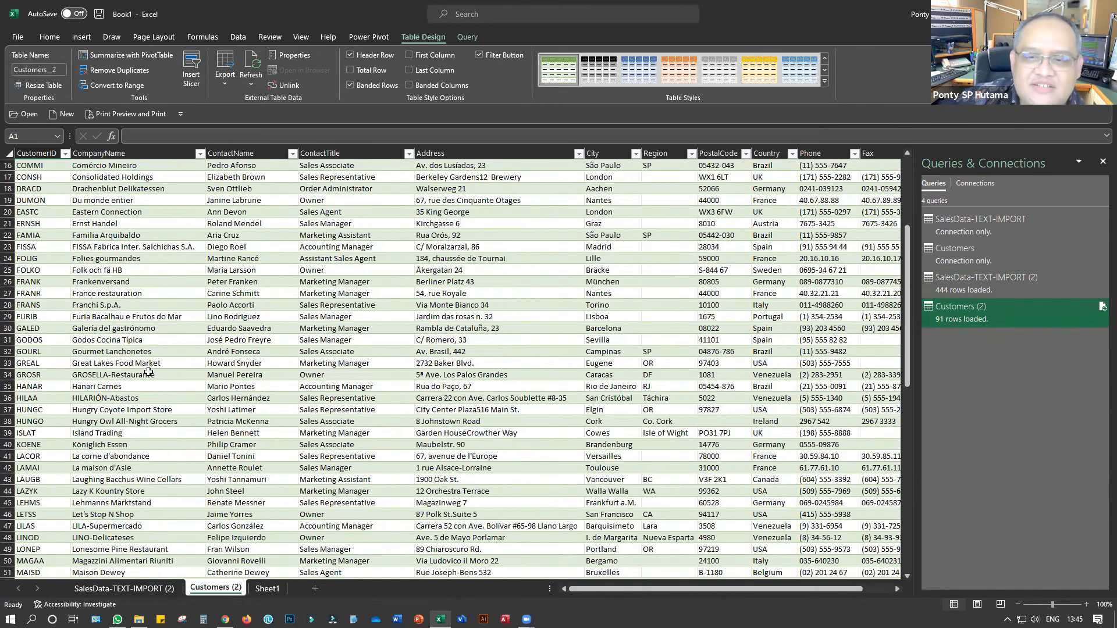
scroll(149, 372, "down", 16)
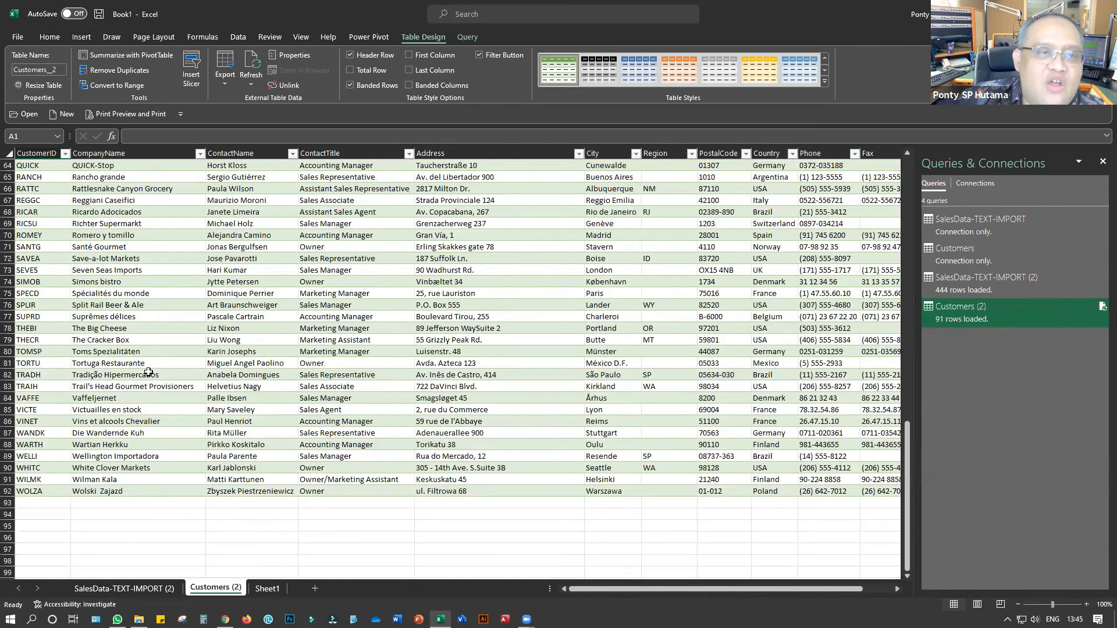
scroll(149, 372, "up", 19)
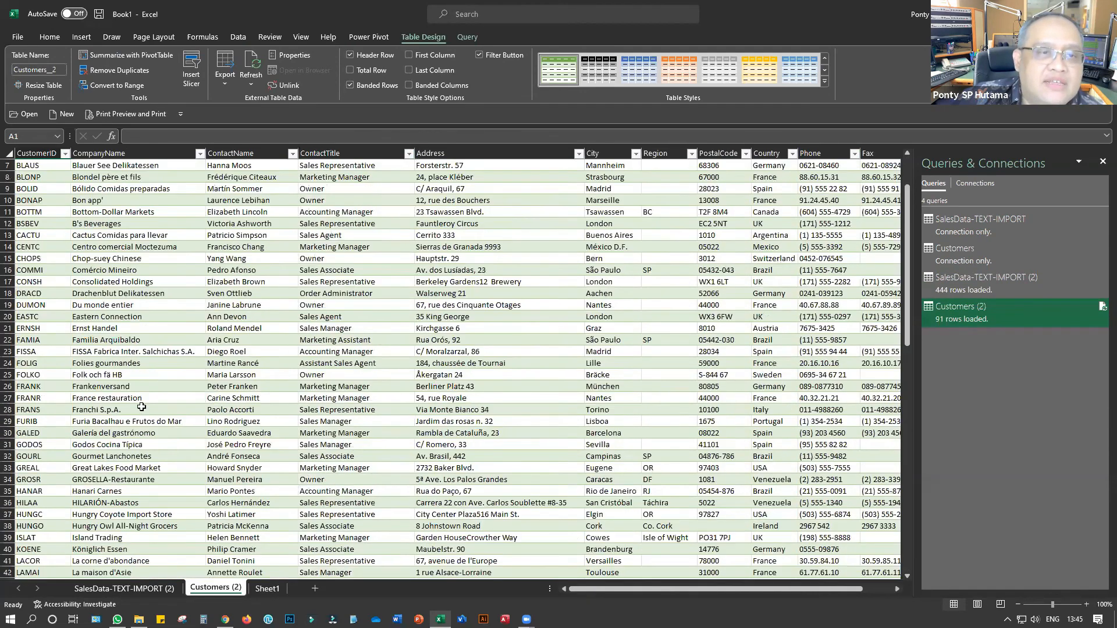
scroll(142, 406, "up", 2)
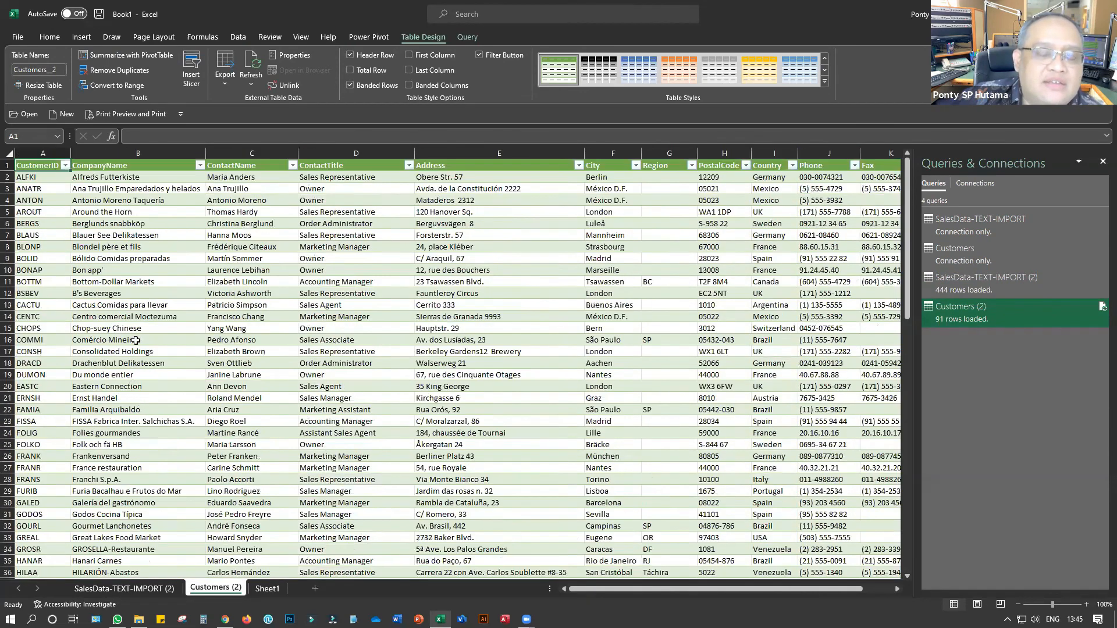
left_click(65, 166)
scroll(100, 313, "down", 2)
left_click(136, 411)
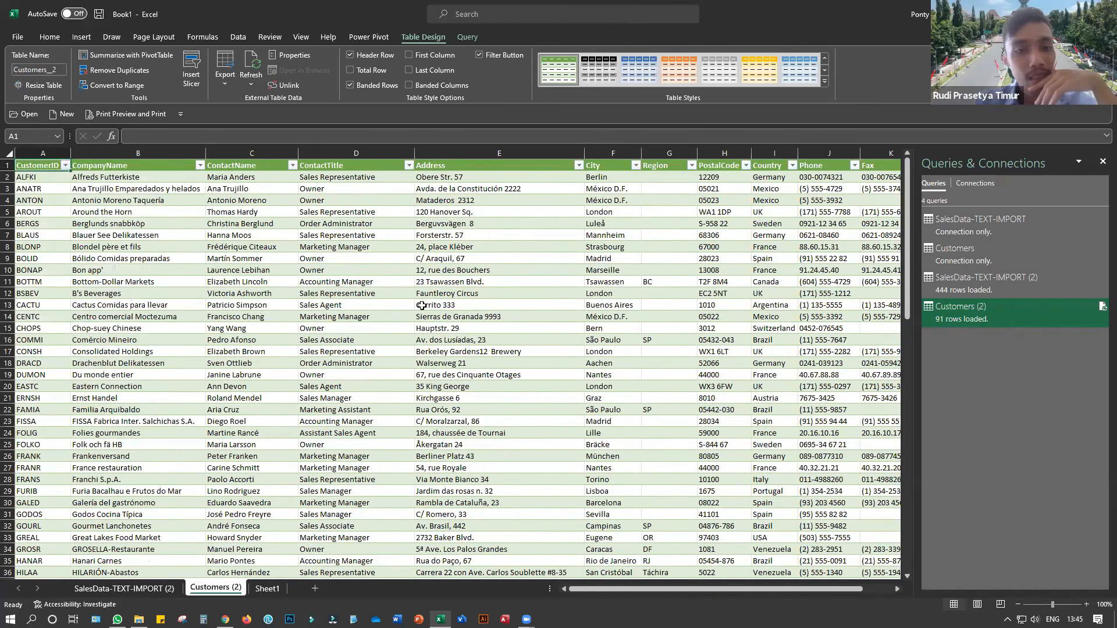
scroll(474, 274, "down", 11)
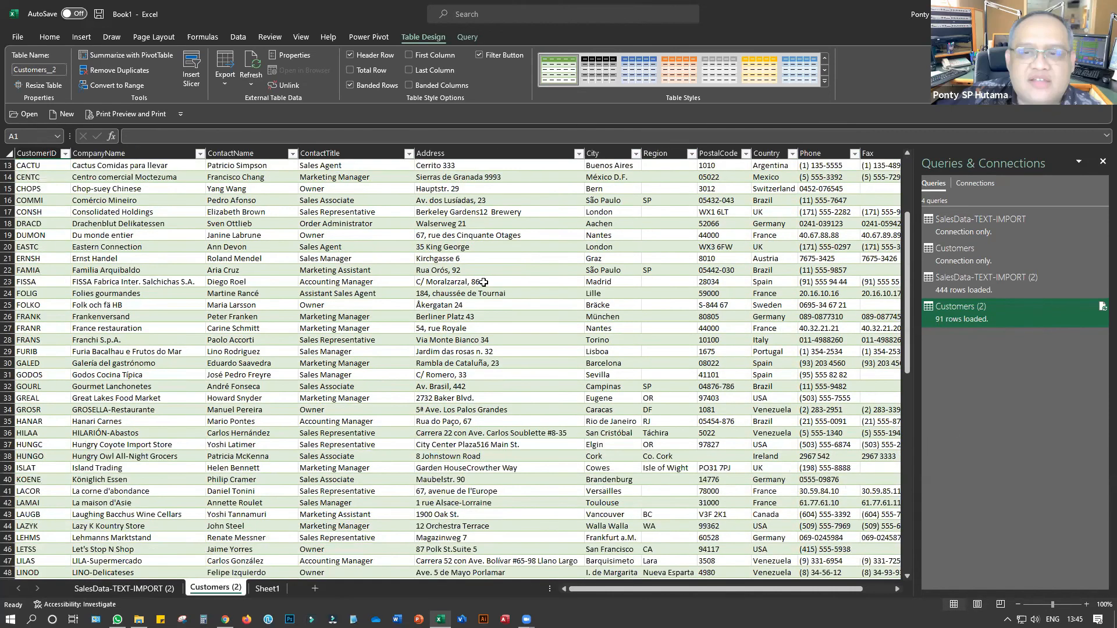
scroll(483, 282, "up", 11)
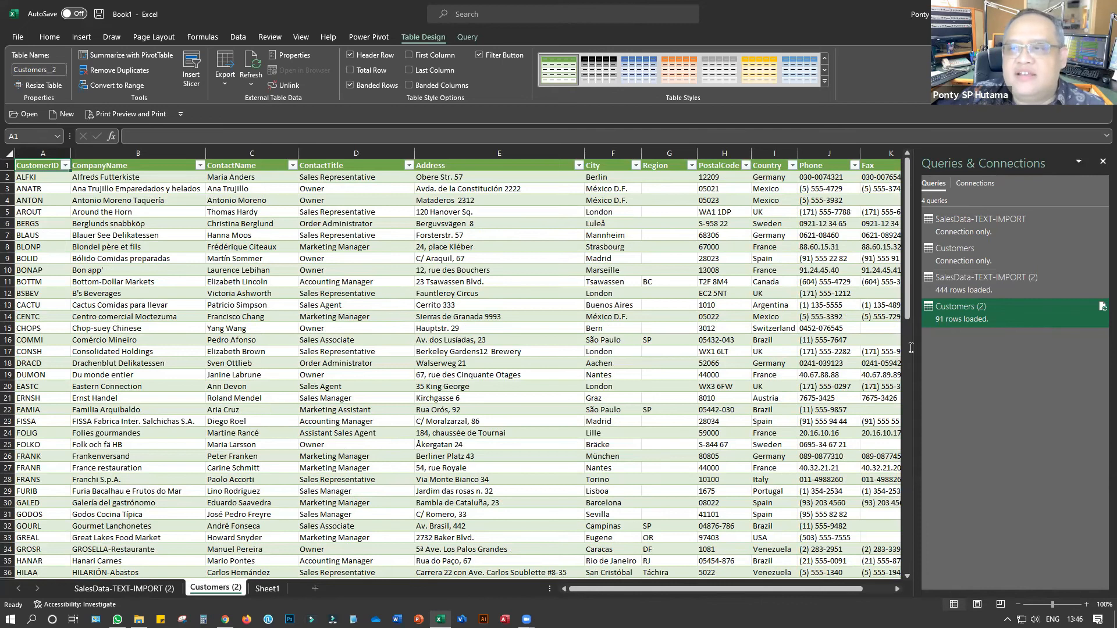
Hide the Queries & Connections list and set the Customers (2) sheet's page orientation to landscape
left_click(1103, 162)
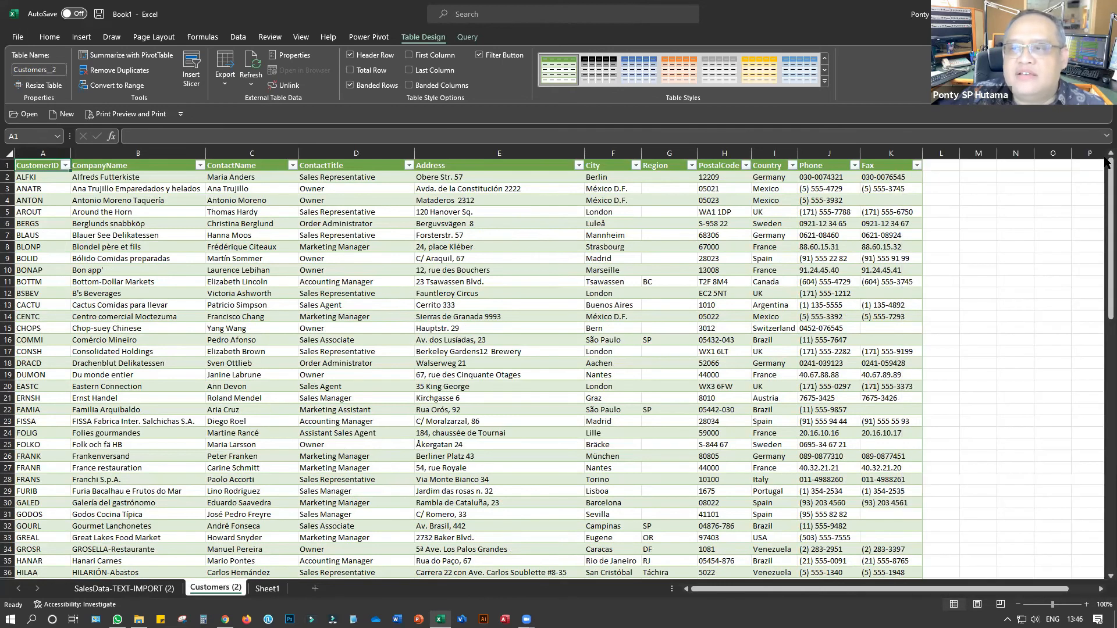
left_click(20, 36)
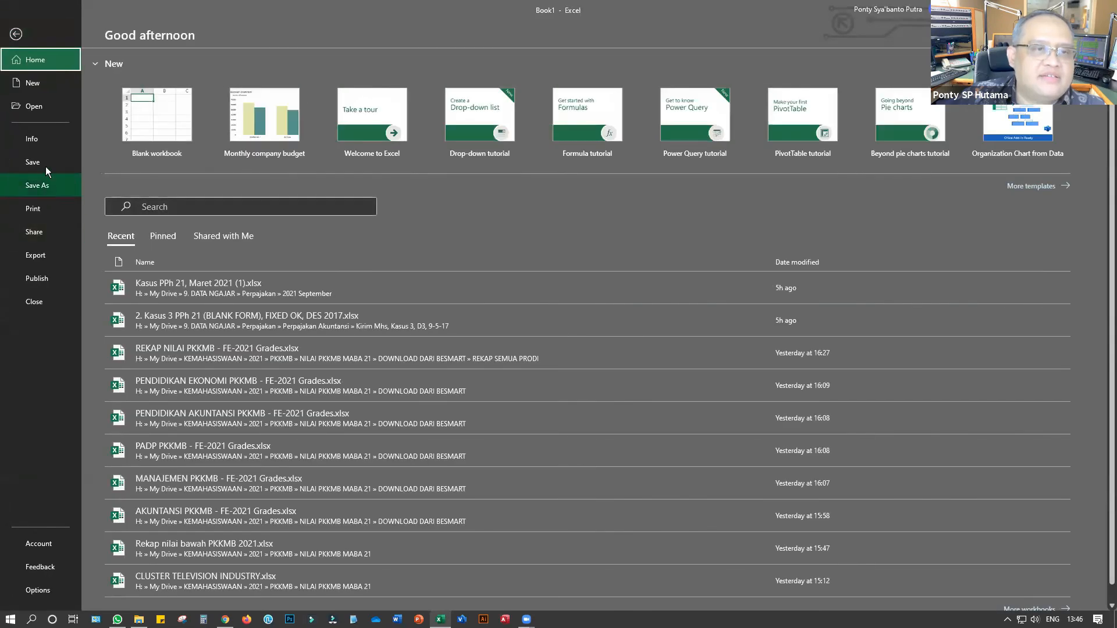
left_click(15, 33)
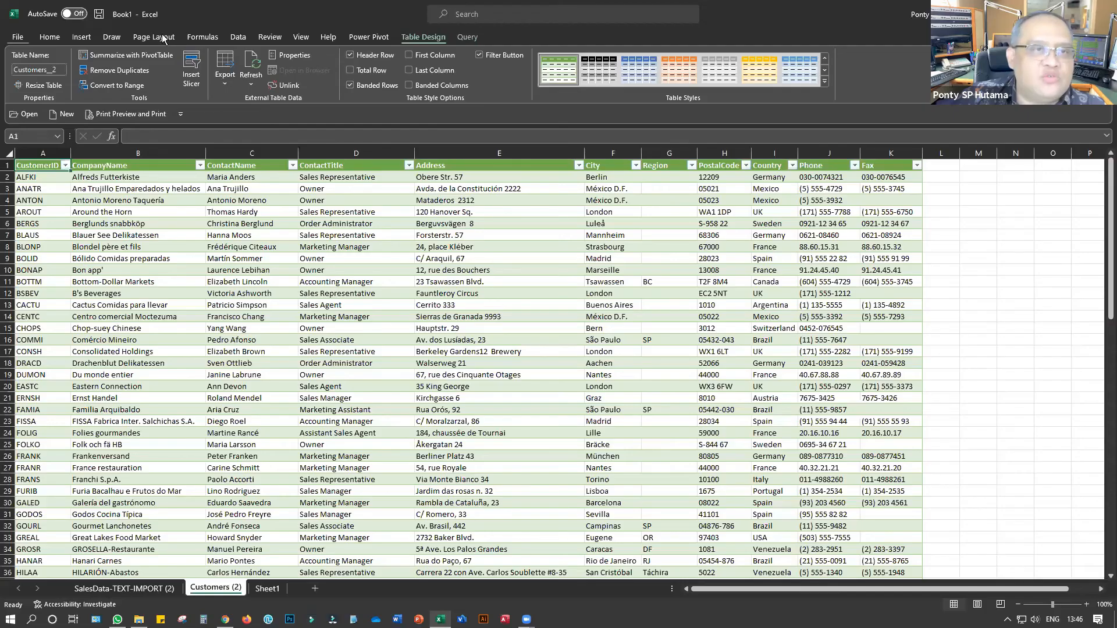
left_click(153, 37)
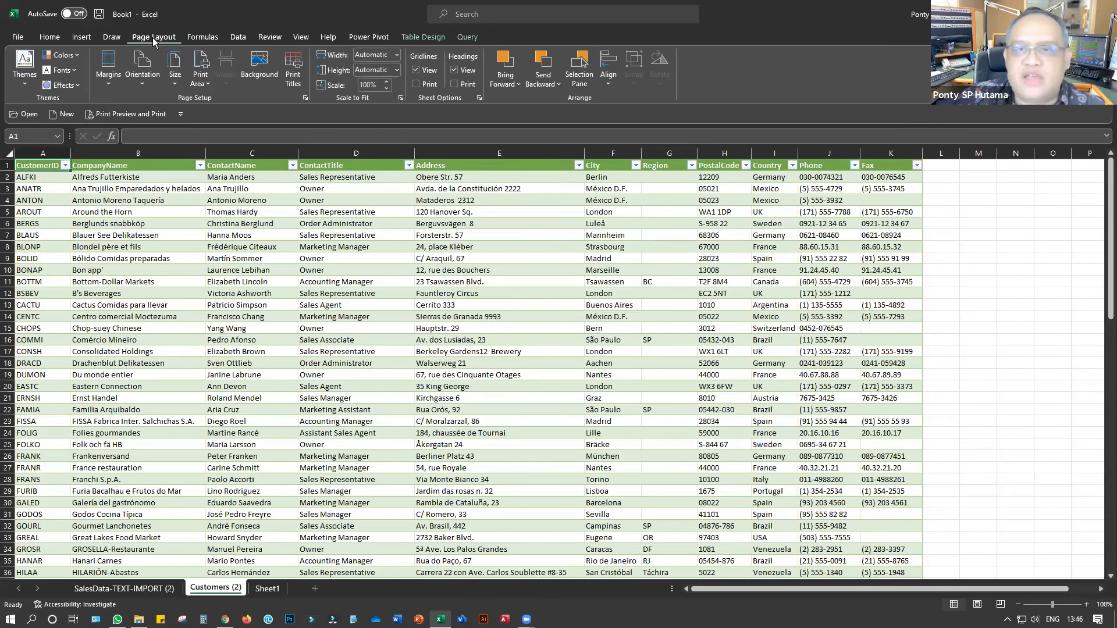
left_click(143, 88)
left_click(167, 133)
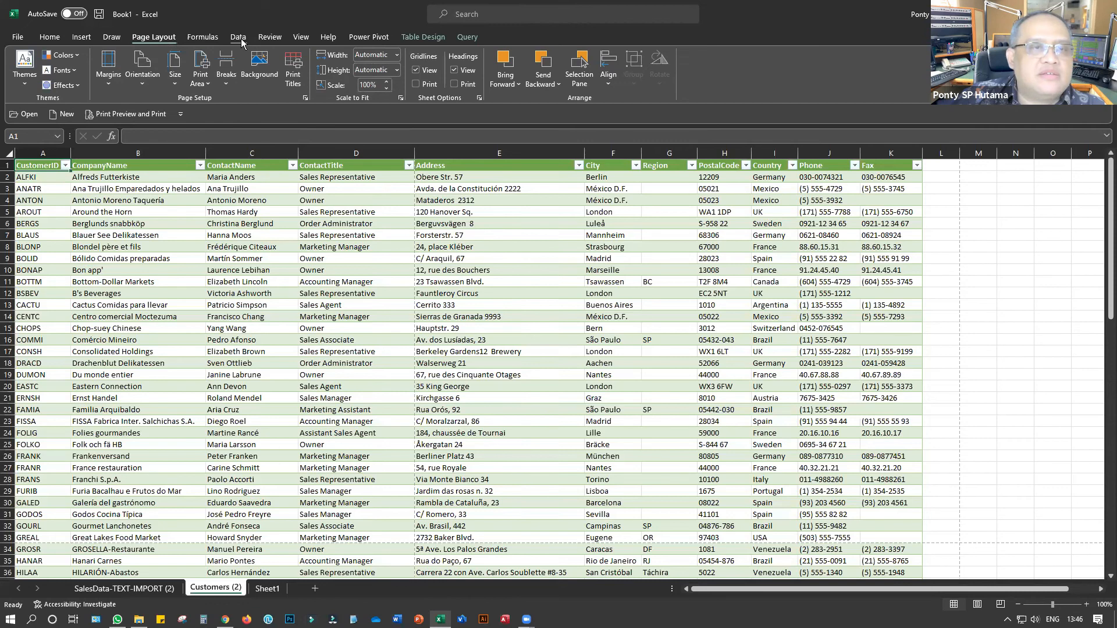
Show the sheet in Page Break Preview and move the vertical page break to the table's outer edge after the Fax column
left_click(298, 39)
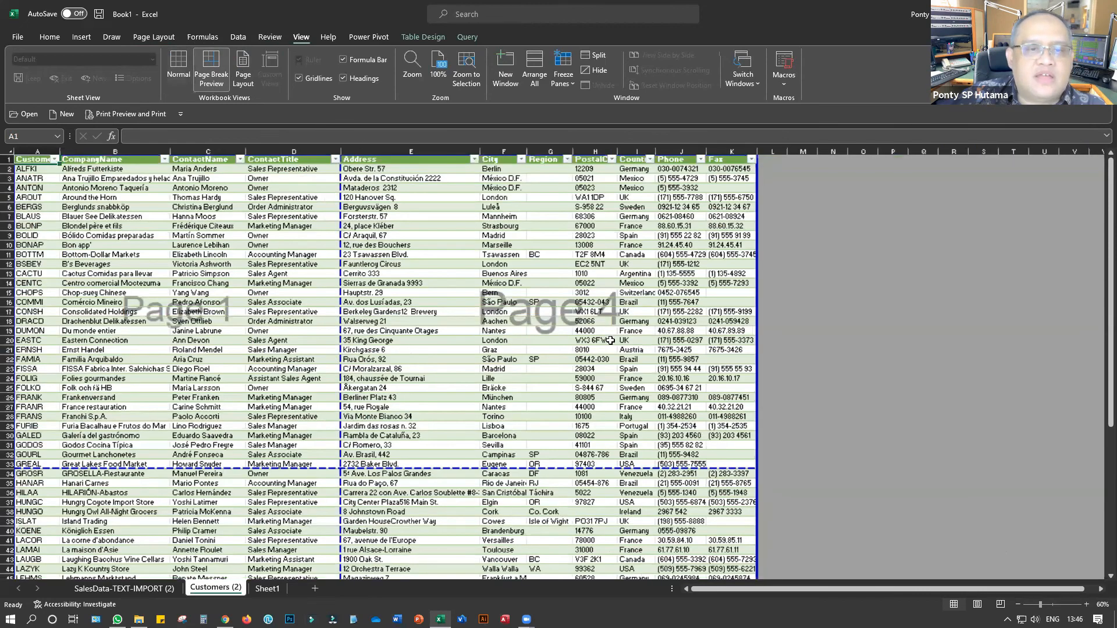
left_click(629, 341)
scroll(577, 288, "down", 5)
scroll(585, 295, "up", 5)
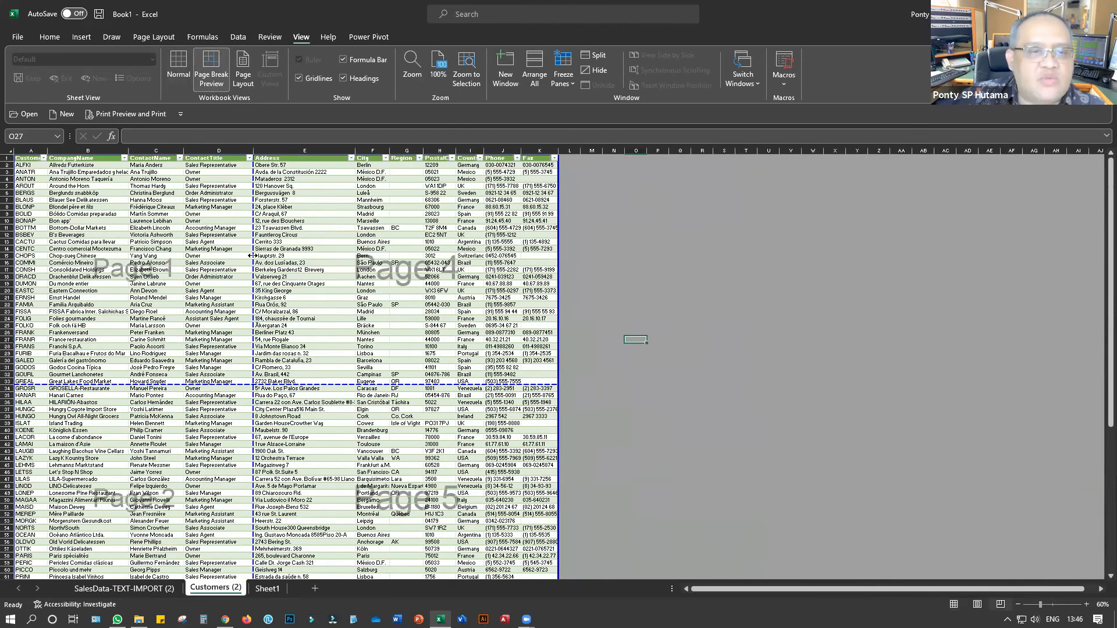
left_click_drag(272, 262, 557, 277)
Move the horizontal page break below the last customer row so the whole table fits on one page, and check the result
scroll(521, 324, "down", 12)
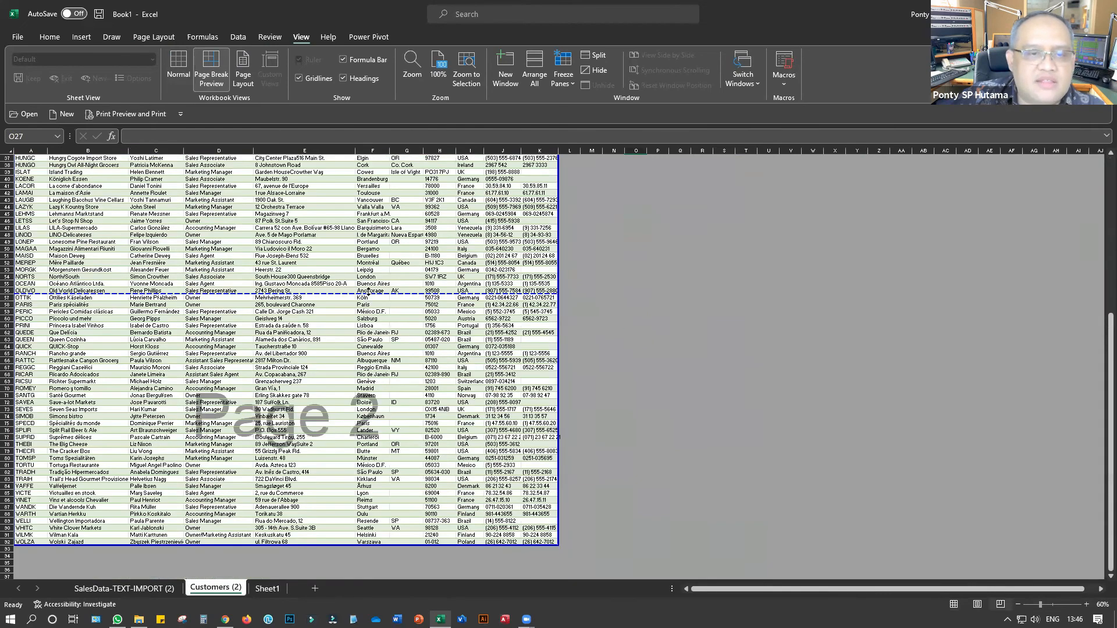
left_click_drag(396, 429, 410, 547)
scroll(589, 478, "up", 12)
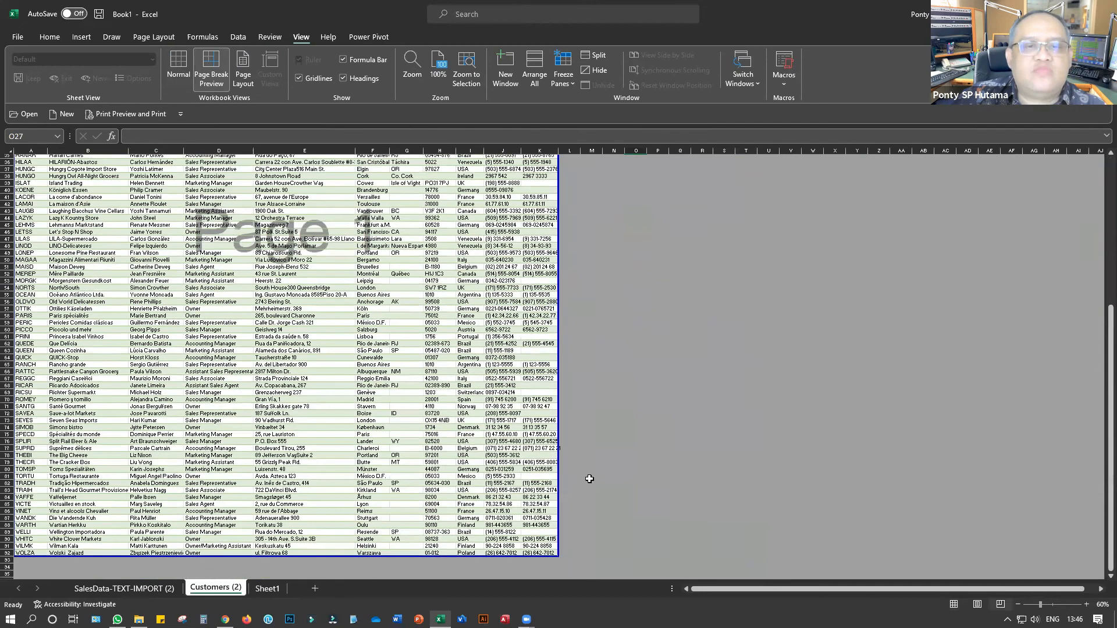
scroll(675, 448, "down", 12)
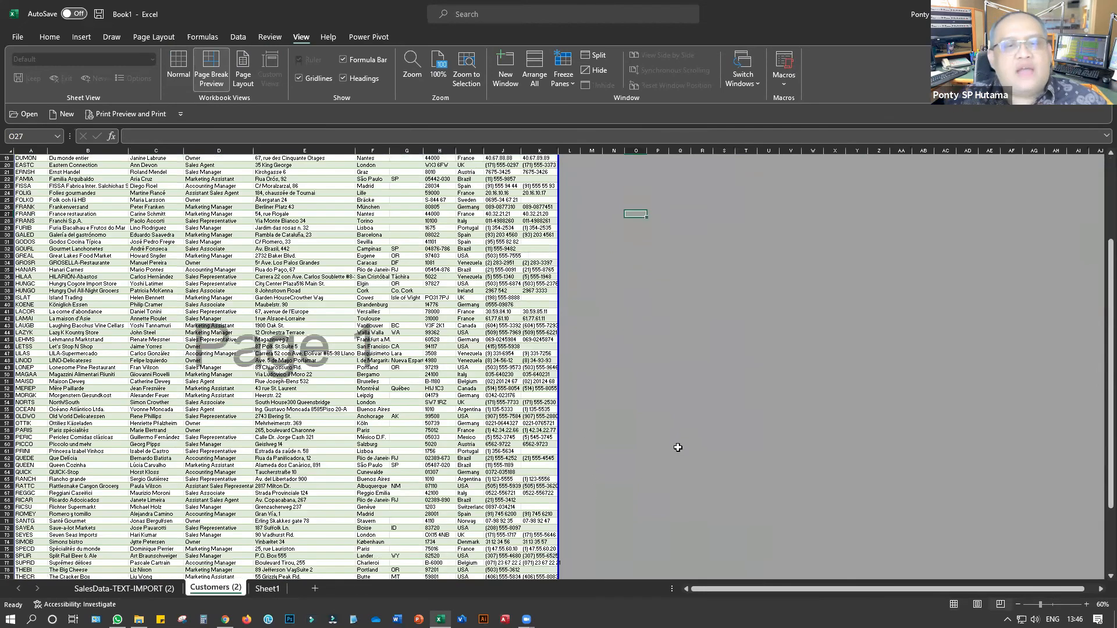
scroll(387, 194, "up", 12)
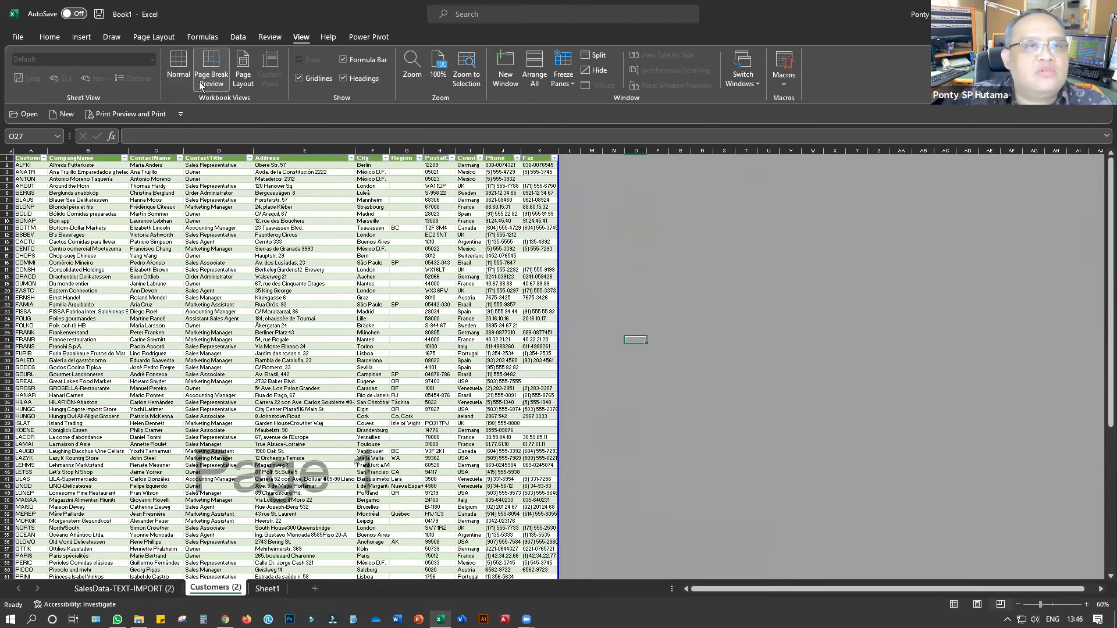
Display the sheet in Page Layout view and set its page orientation to portrait
left_click(240, 91)
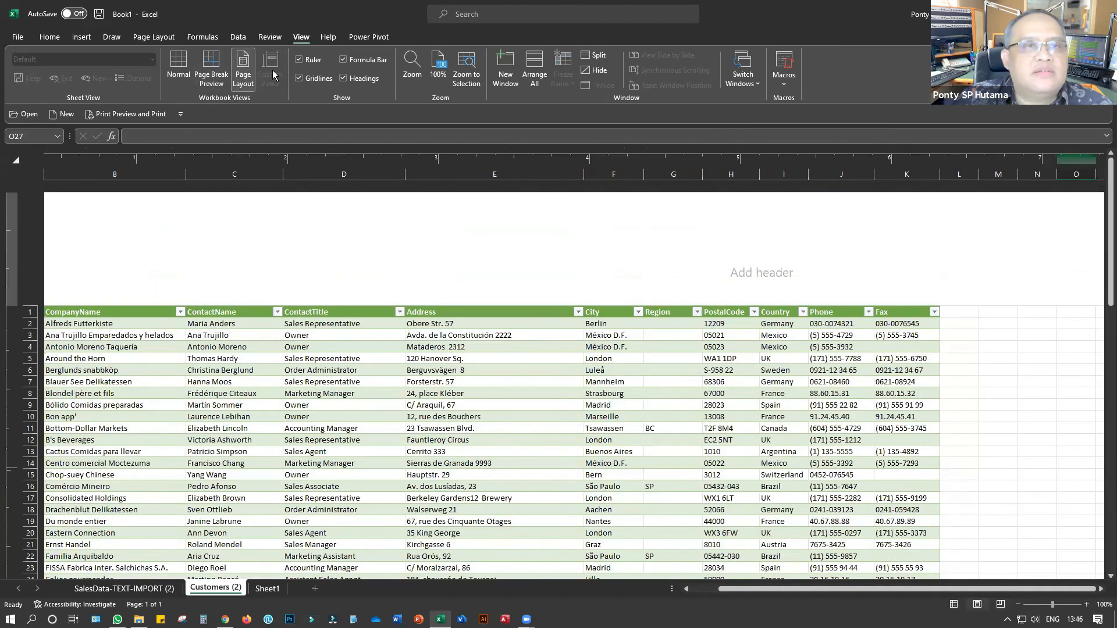
left_click(151, 39)
left_click(155, 93)
left_click(163, 111)
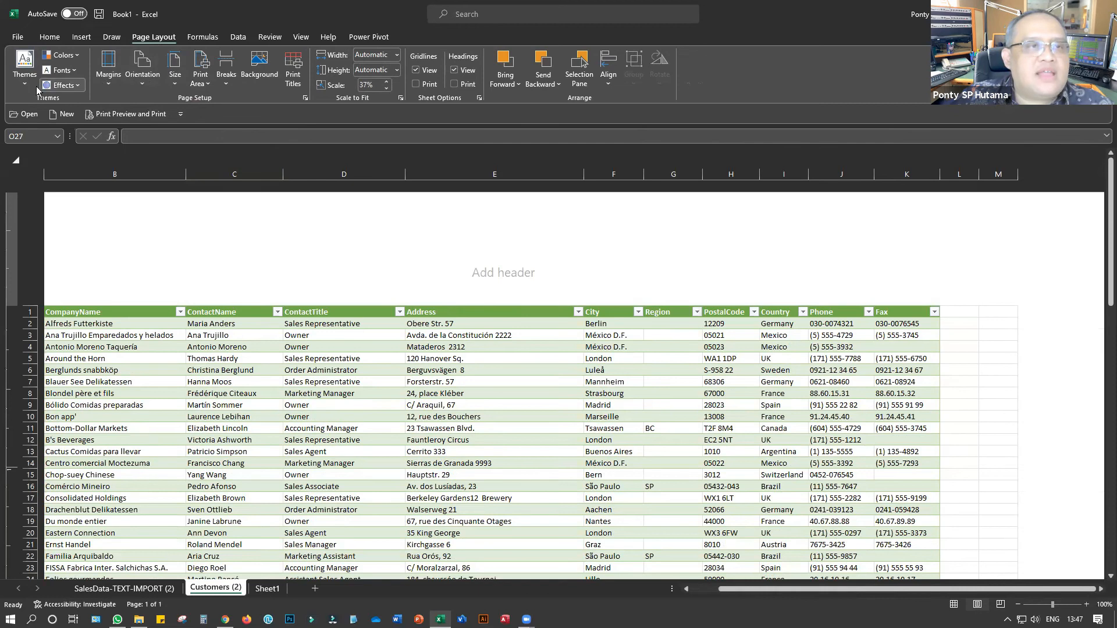
Open the print preview of the Customers (2) sheet
left_click(19, 37)
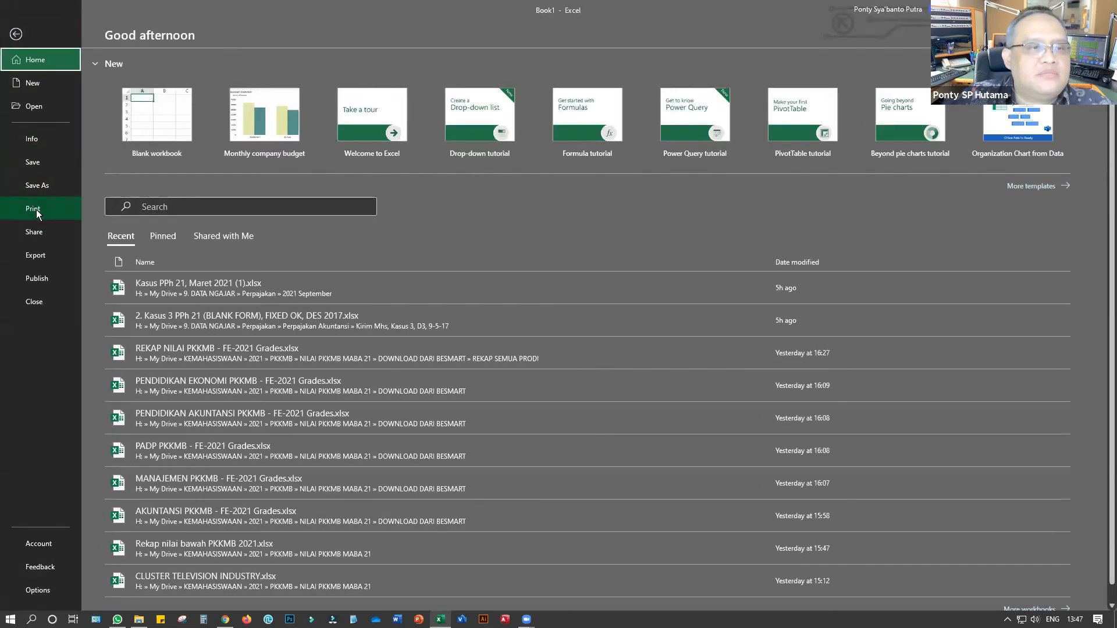
left_click(35, 211)
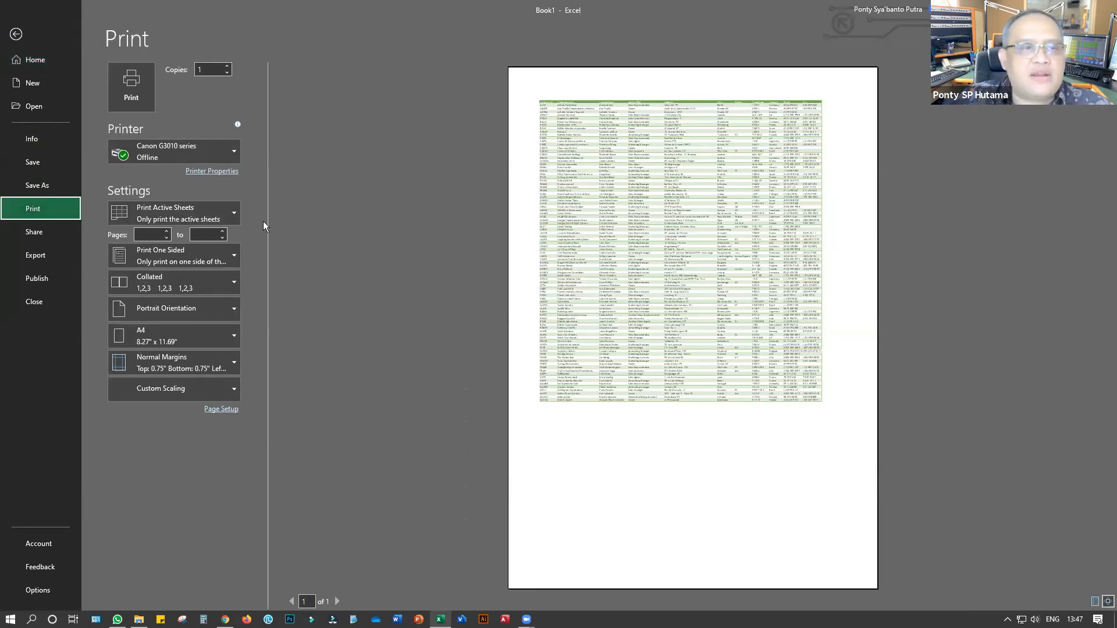
Examine the list of available printers in the print settings for the Customers (2) sheet
left_click(162, 150)
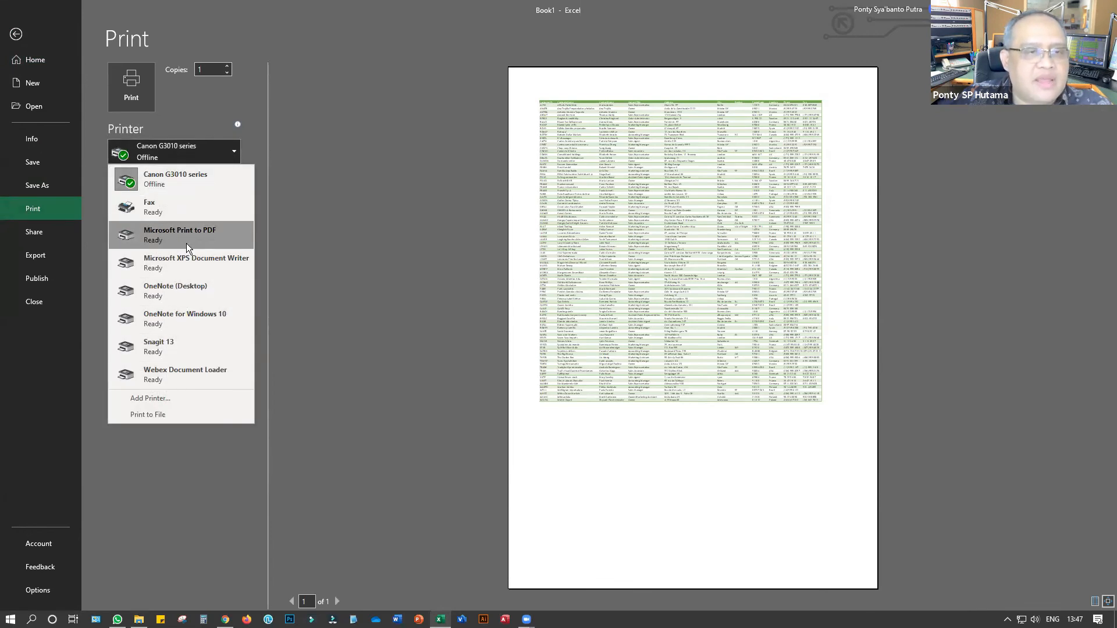
key("Escape")
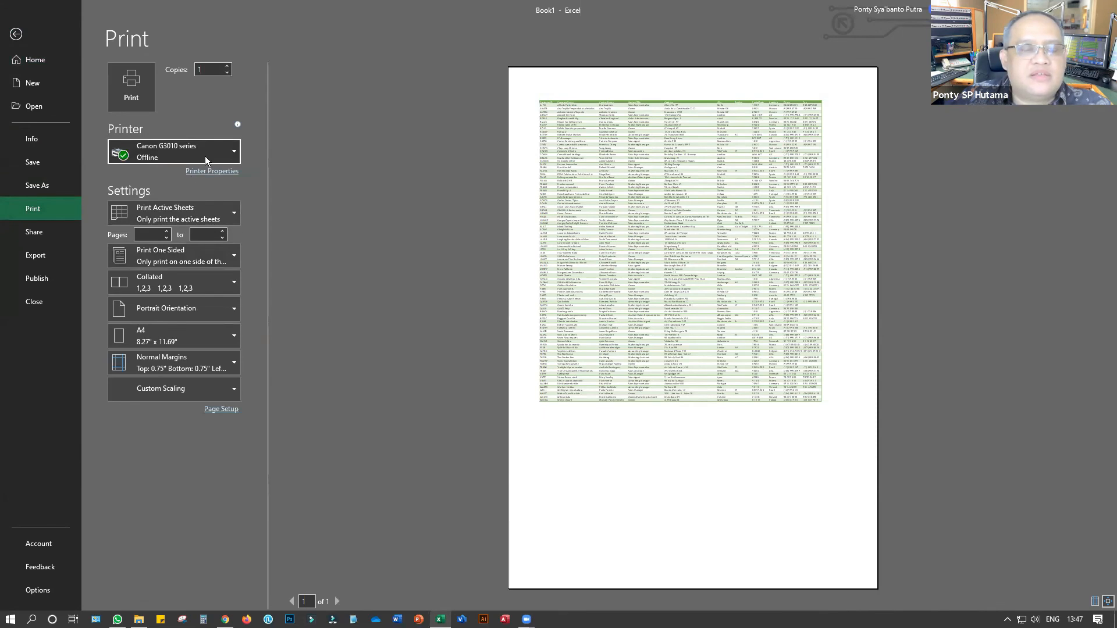
left_click(231, 162)
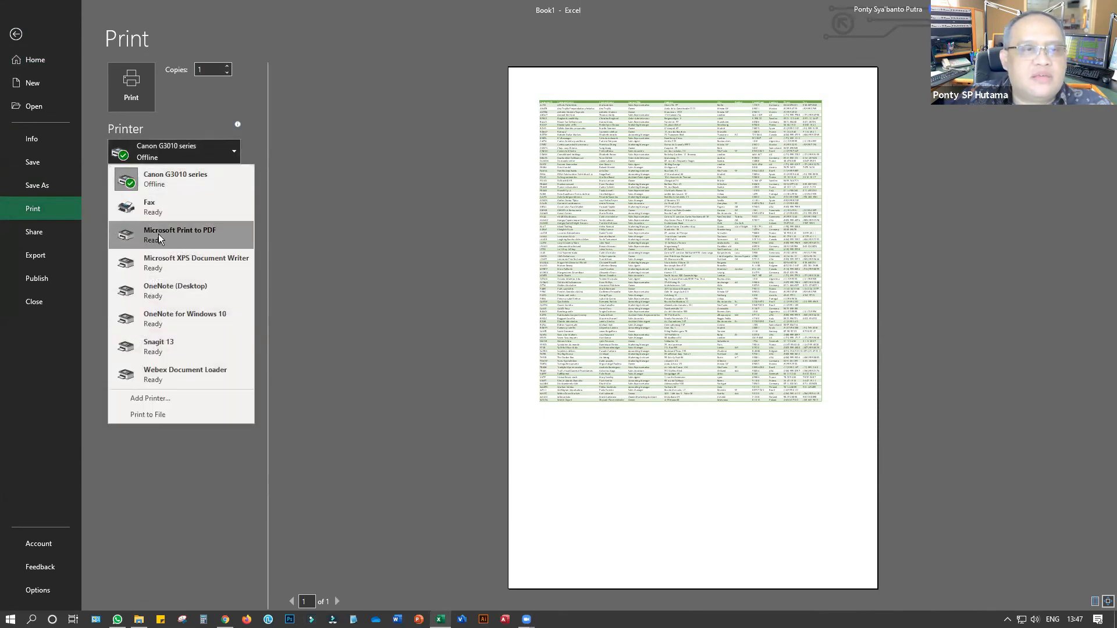
left_click(16, 33)
left_click(16, 33)
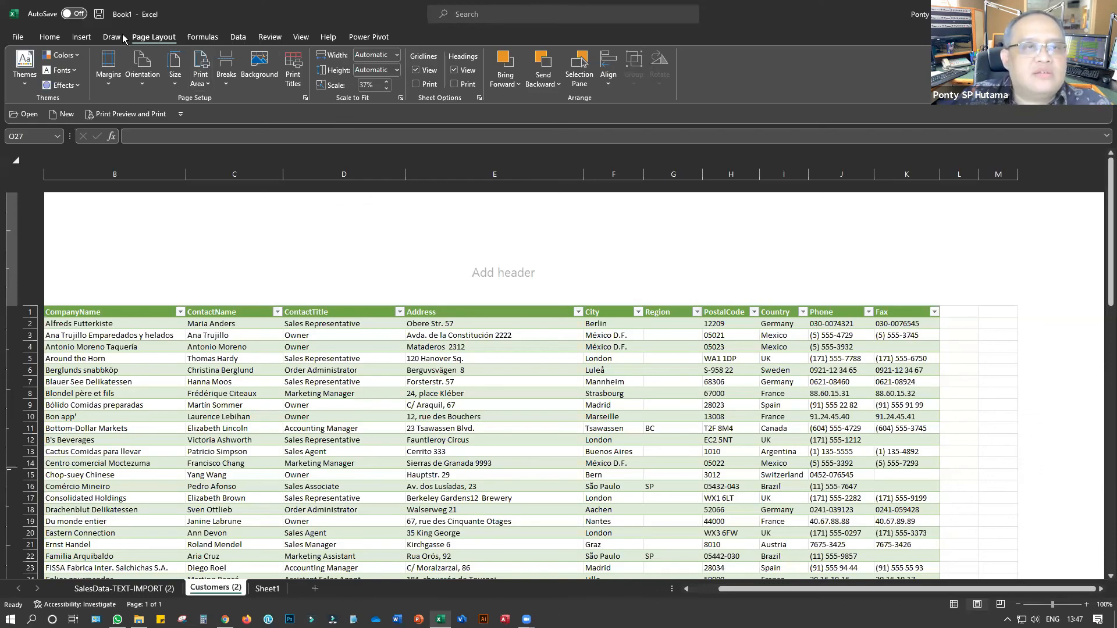
left_click(18, 39)
left_click(36, 207)
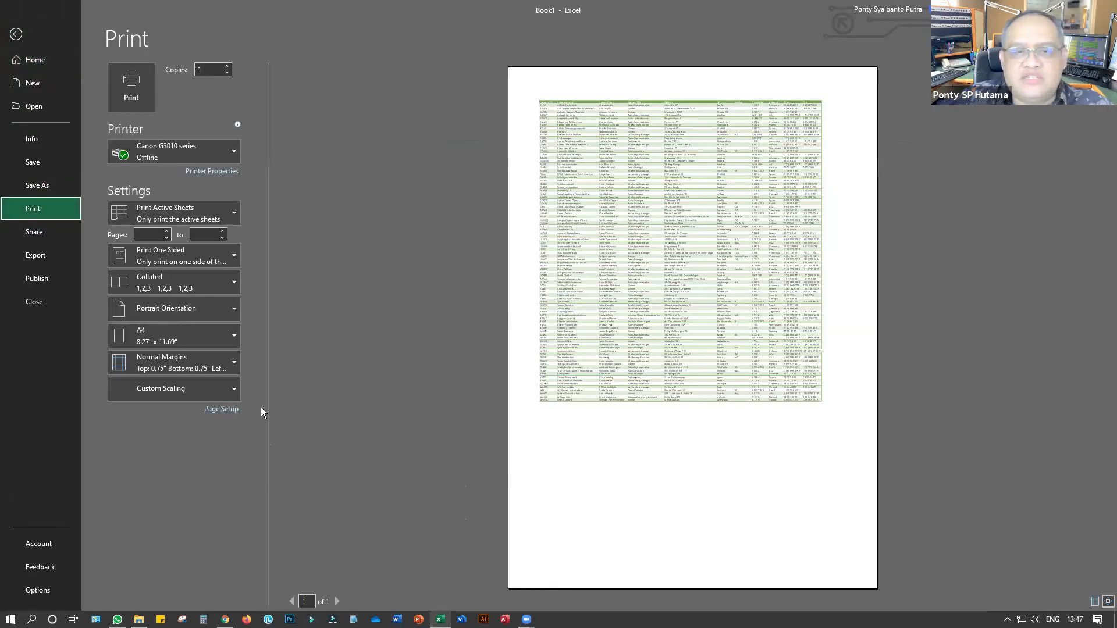
left_click(214, 155)
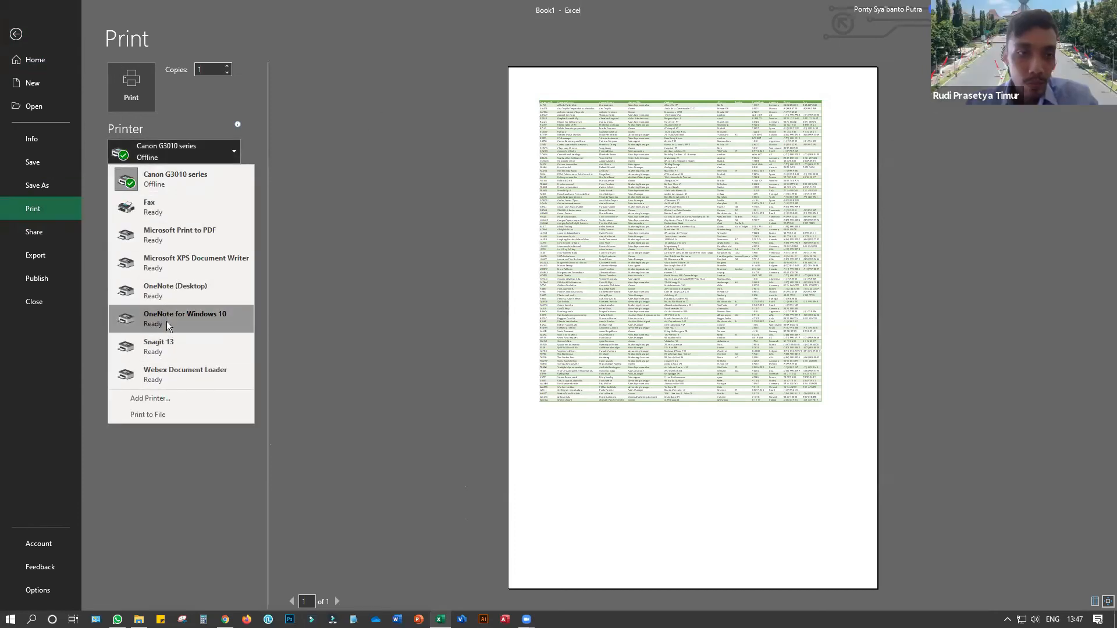
left_click(168, 240)
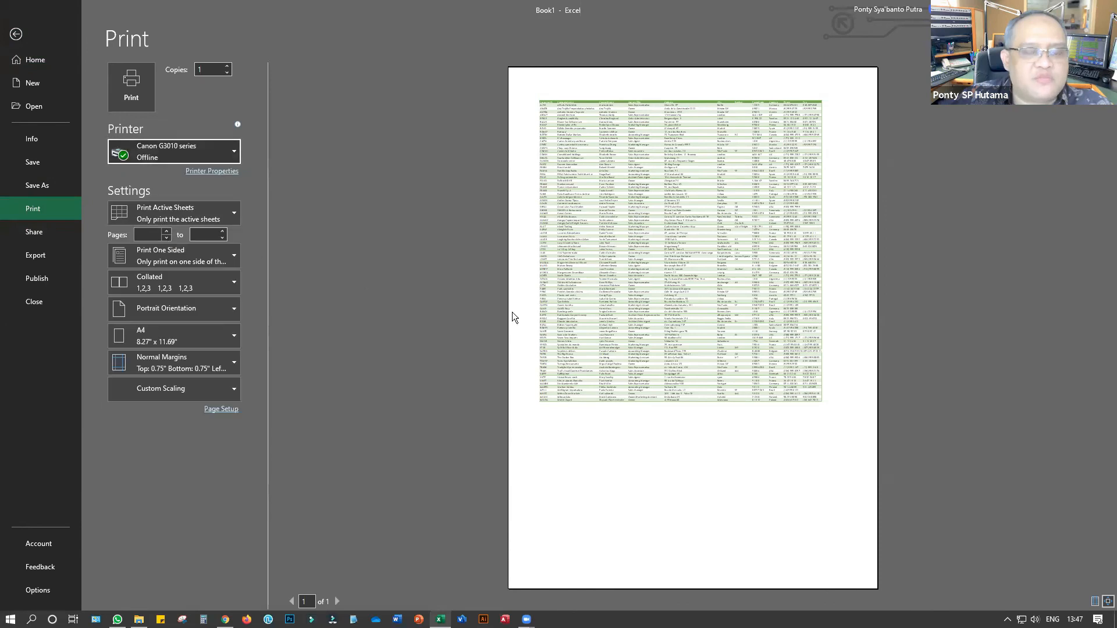
Show the margin guides in the print preview and move both side margins outward toward the page edges
left_click(1094, 602)
left_click(1106, 602)
scroll(879, 407, "down", 5)
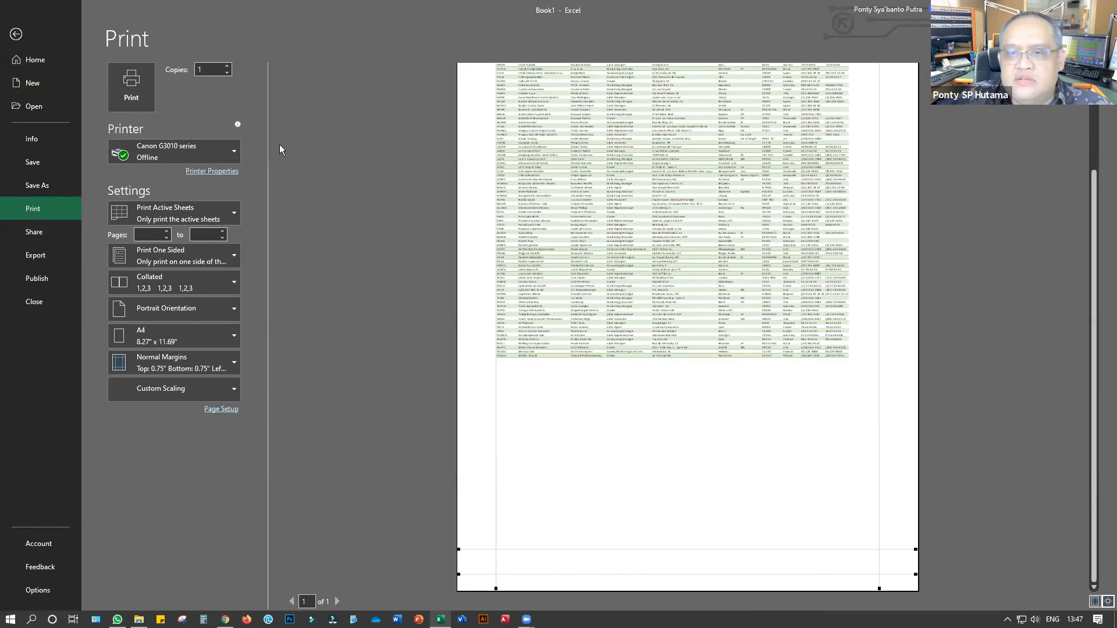
left_click_drag(497, 474, 475, 473)
left_click_drag(879, 488, 907, 493)
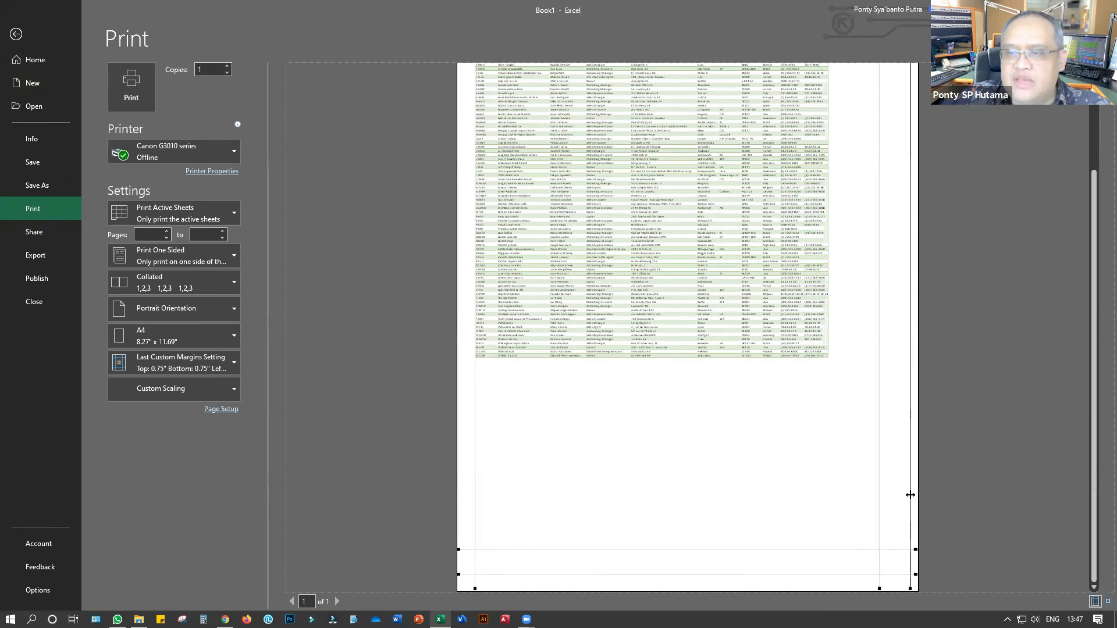
left_click(18, 34)
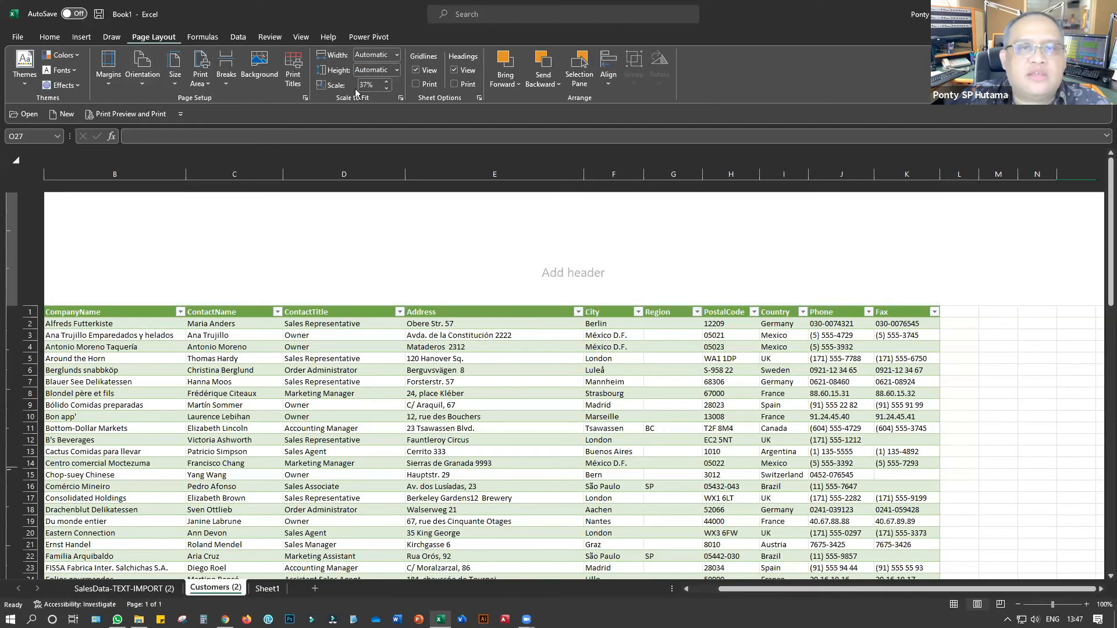
Scale the Customers (2) sheet to fit 1 page wide by 1 tall and check it in the print preview
left_click(400, 99)
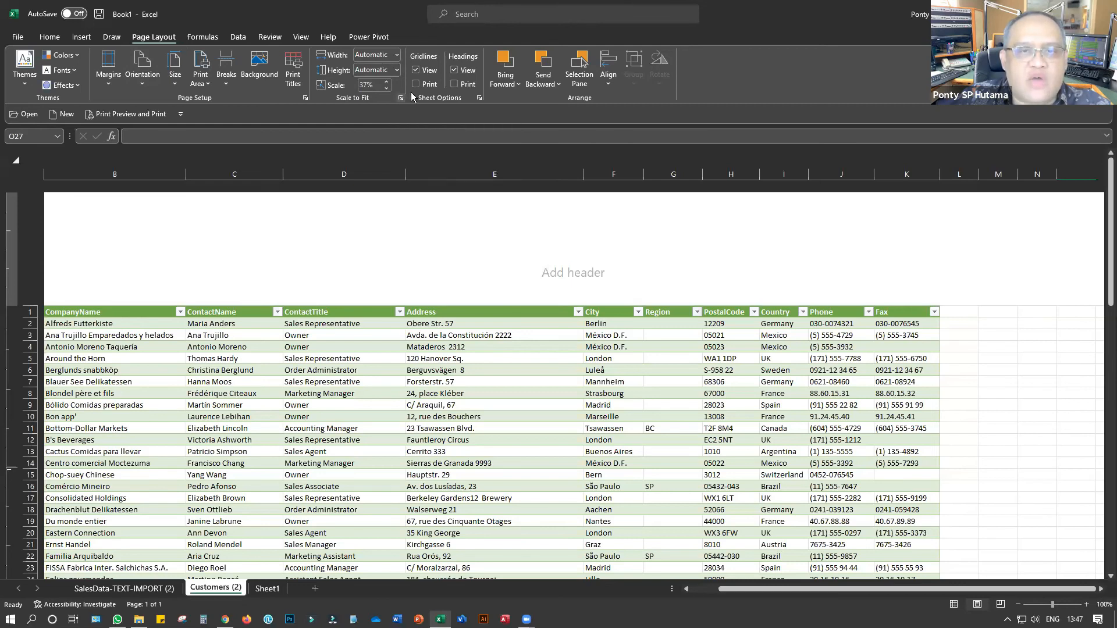
left_click(27, 455)
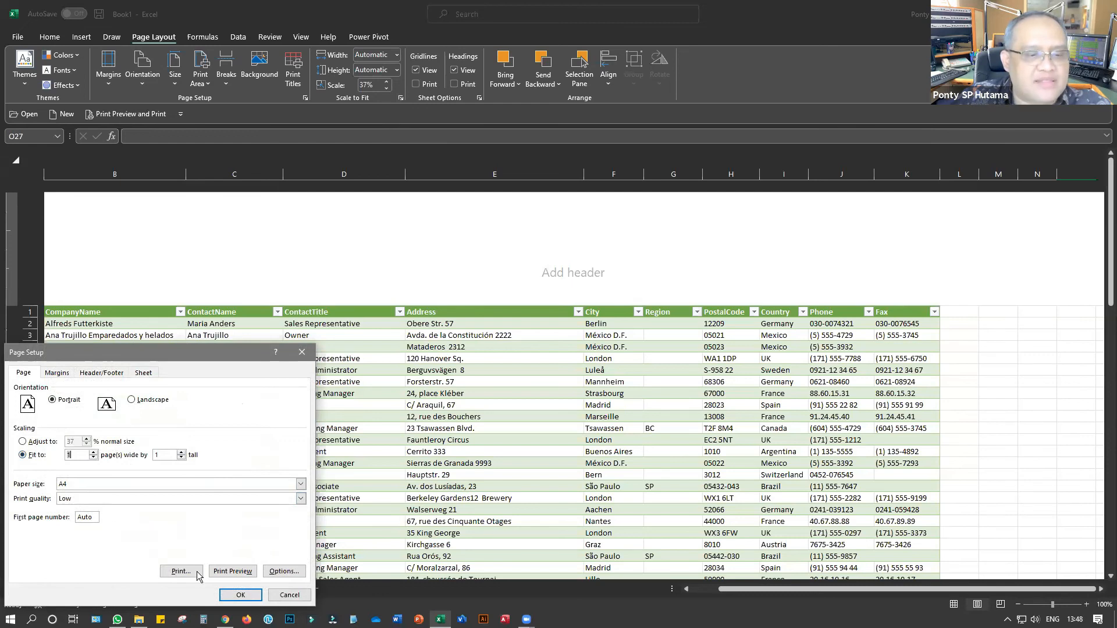
left_click(239, 595)
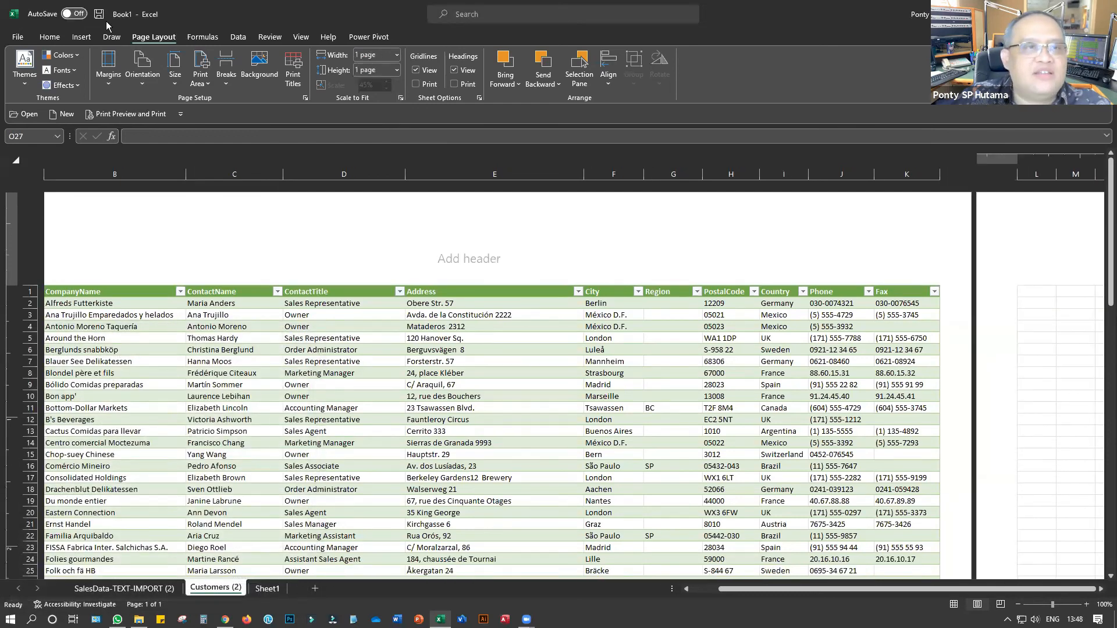
left_click(17, 37)
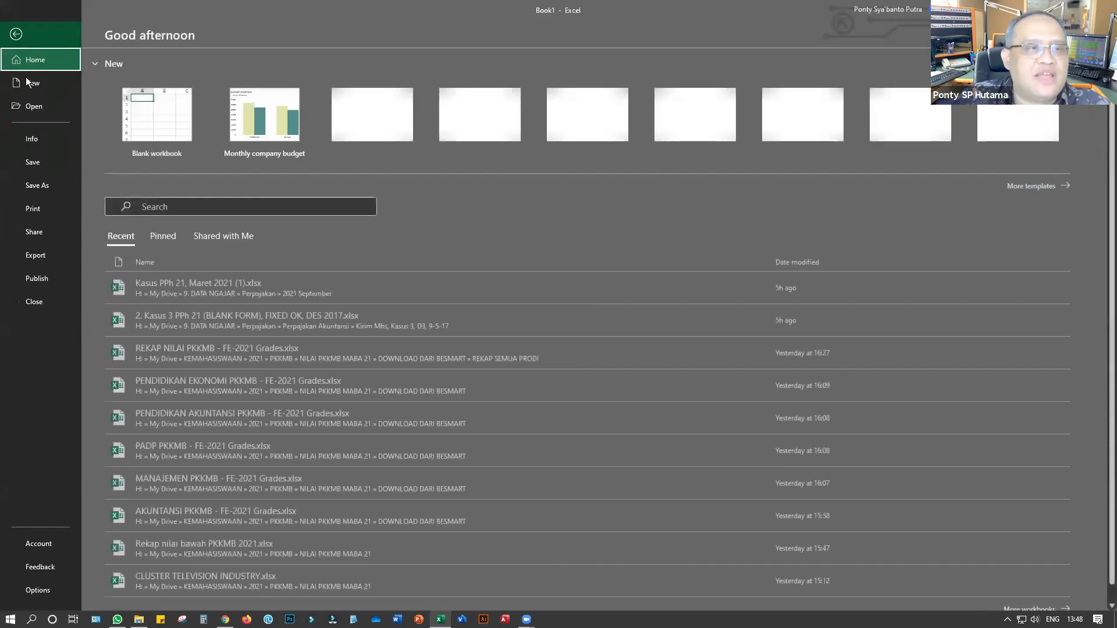
left_click(33, 208)
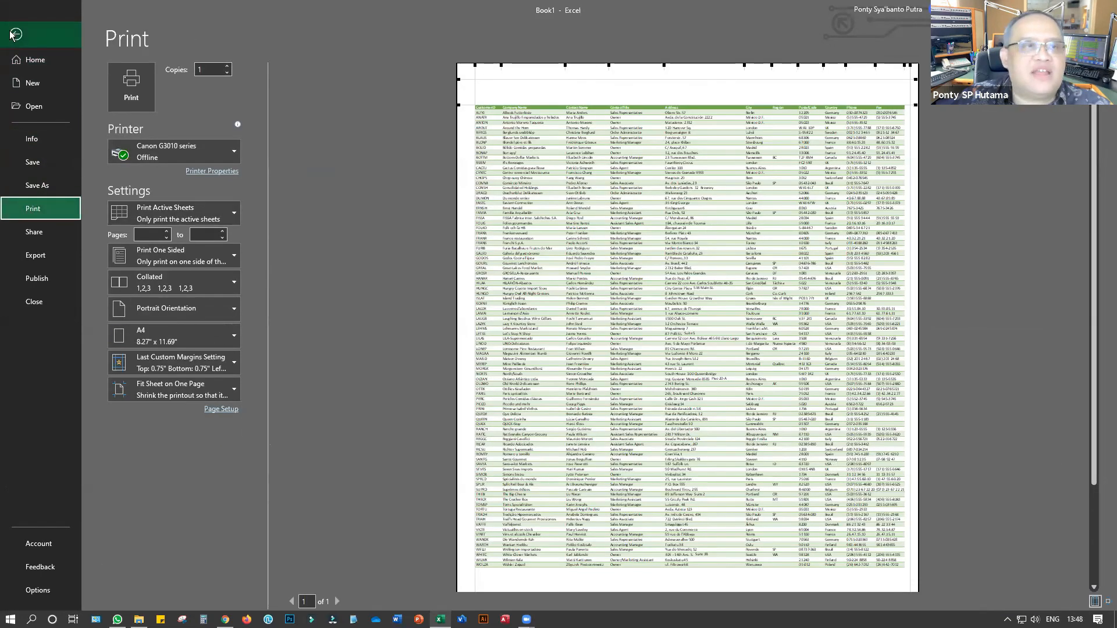
left_click(14, 35)
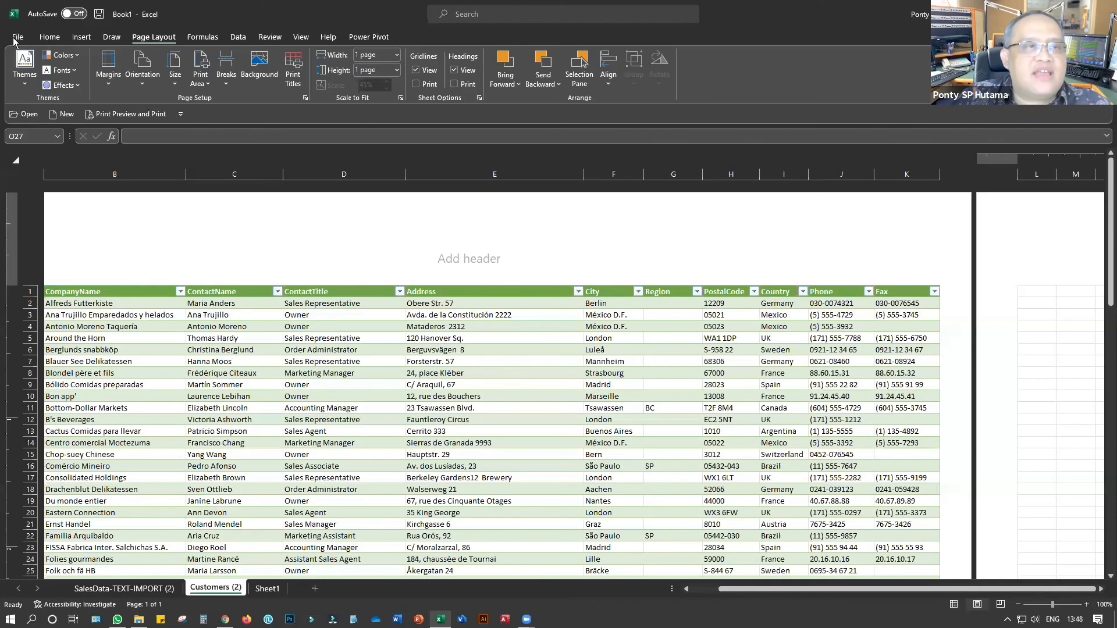
Start saving a copy of the workbook in Google Drive (H:) under My Drive, KITA-KITA, SPREADSHEET (EXCEL), Materi buat mahasiswa, Pertemuan 4
left_click(16, 38)
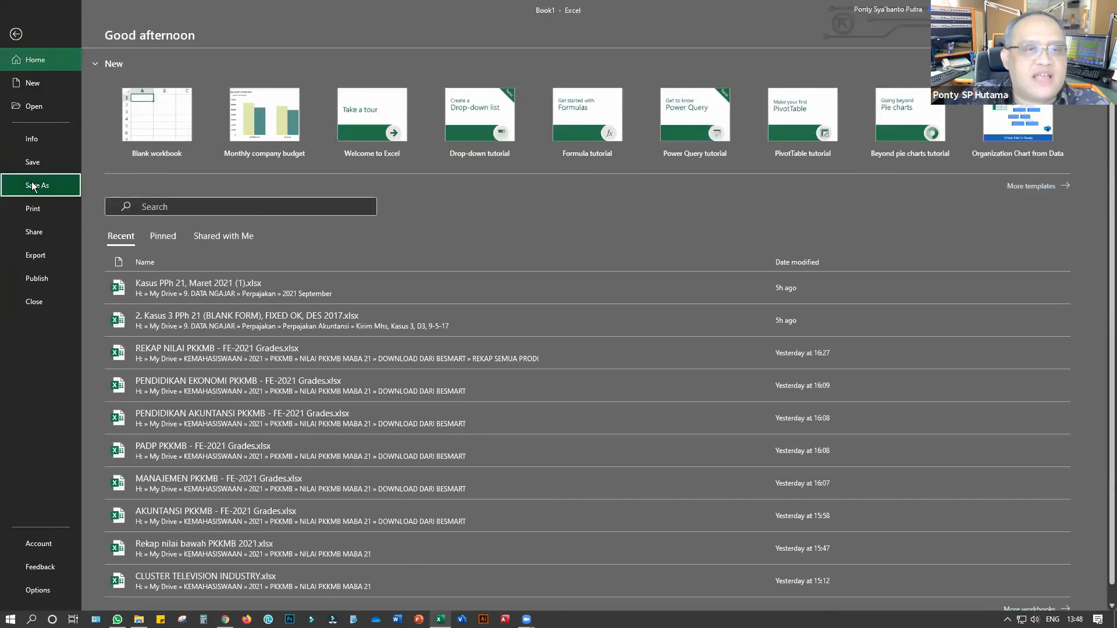
left_click(33, 186)
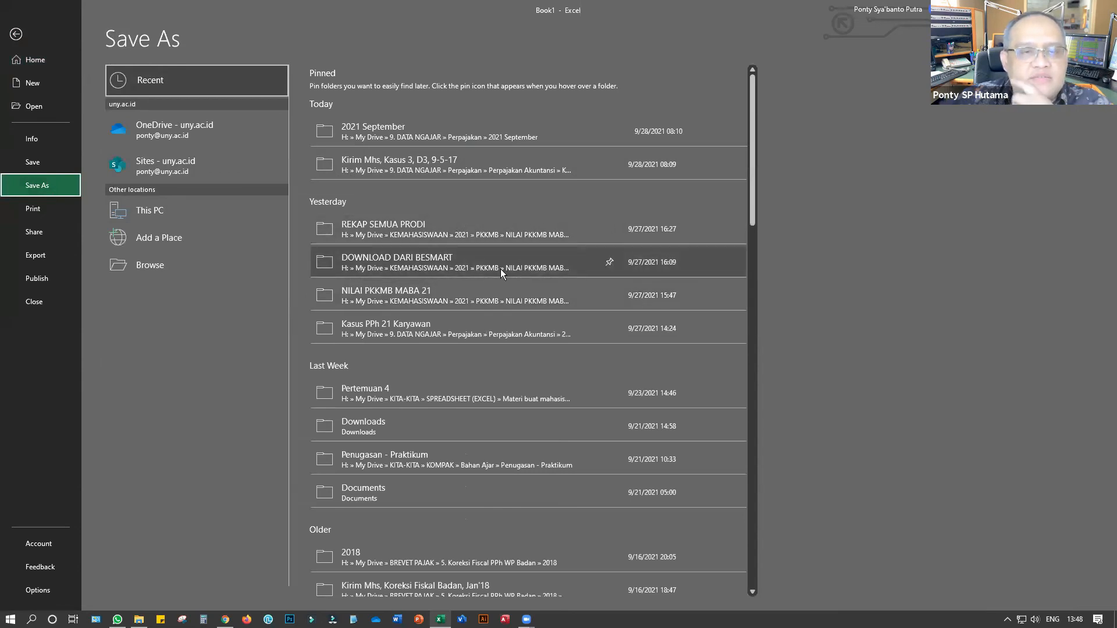
left_click(138, 267)
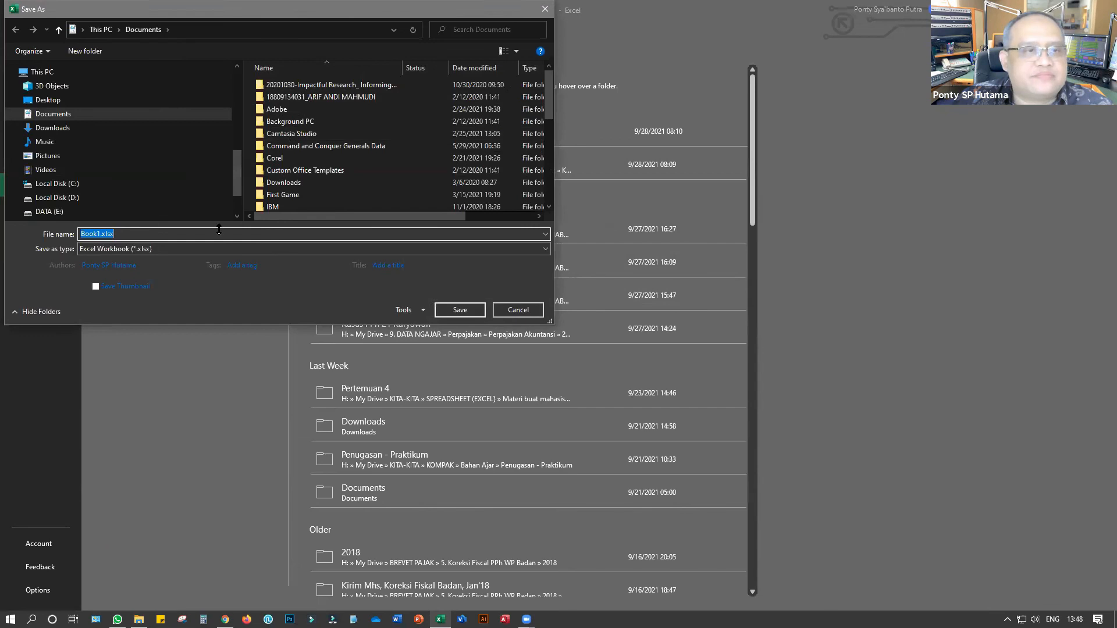
scroll(63, 192, "down", 2)
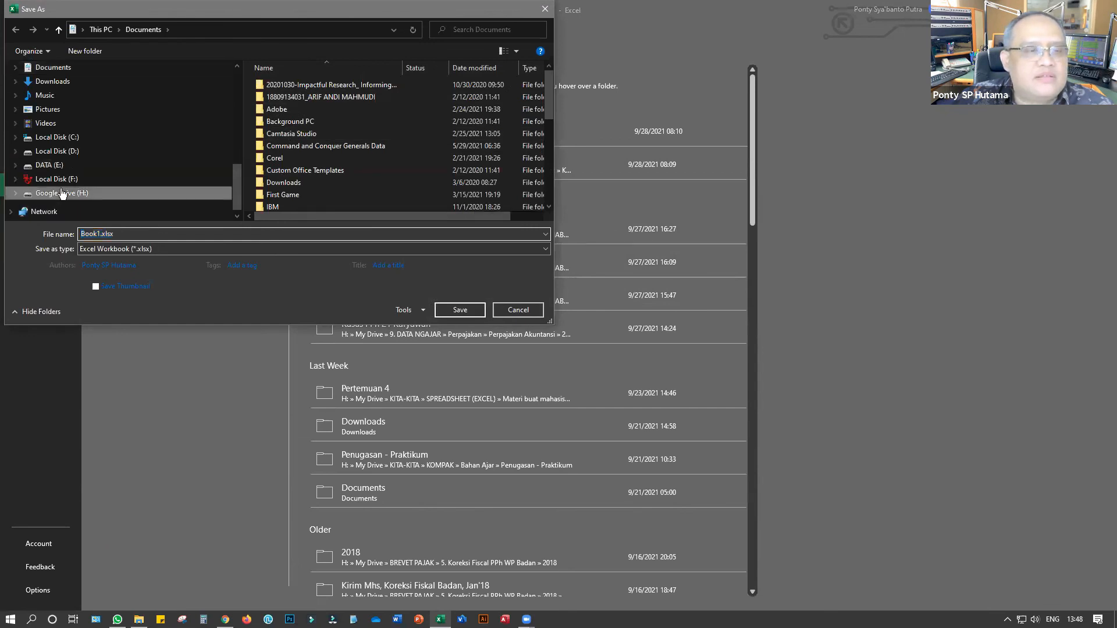
left_click(63, 192)
double_click(280, 110)
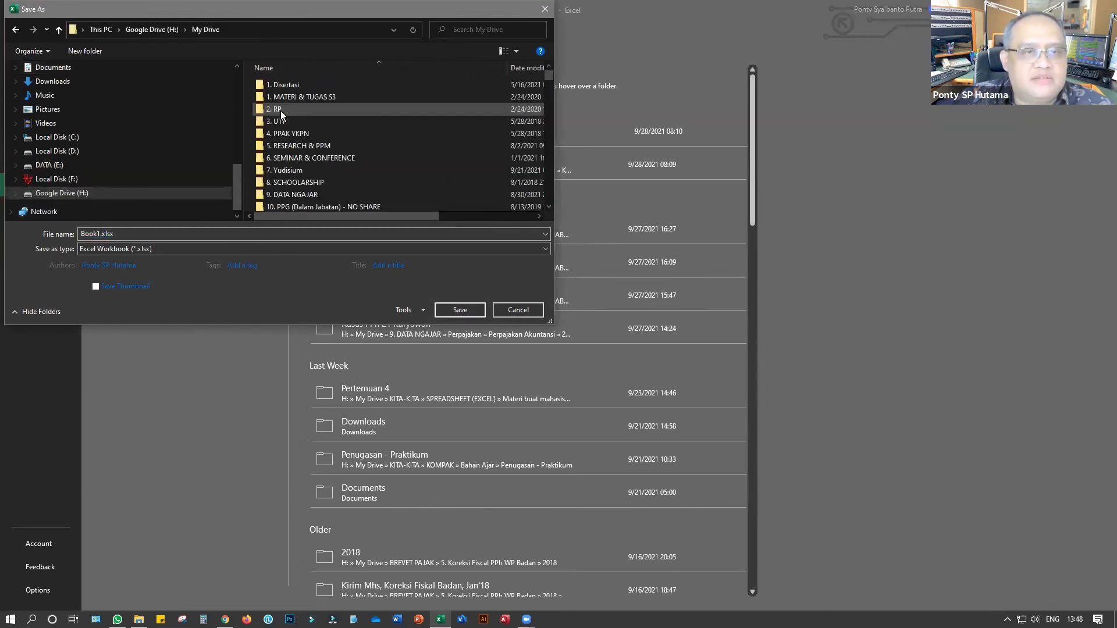
scroll(281, 110, "down", 10)
double_click(285, 99)
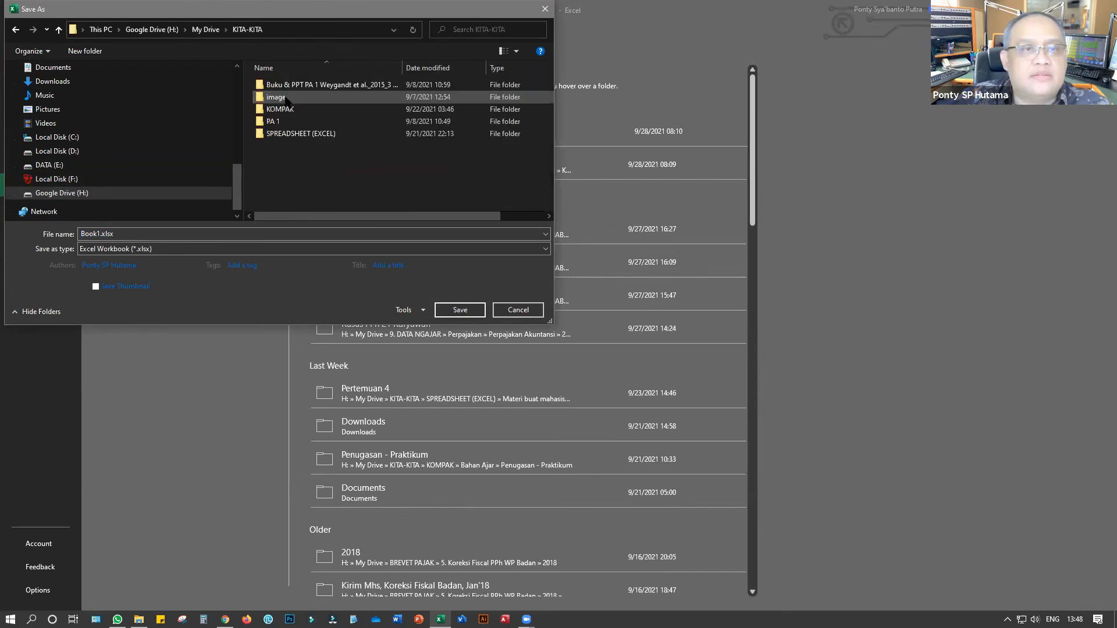
double_click(286, 134)
left_click(284, 97)
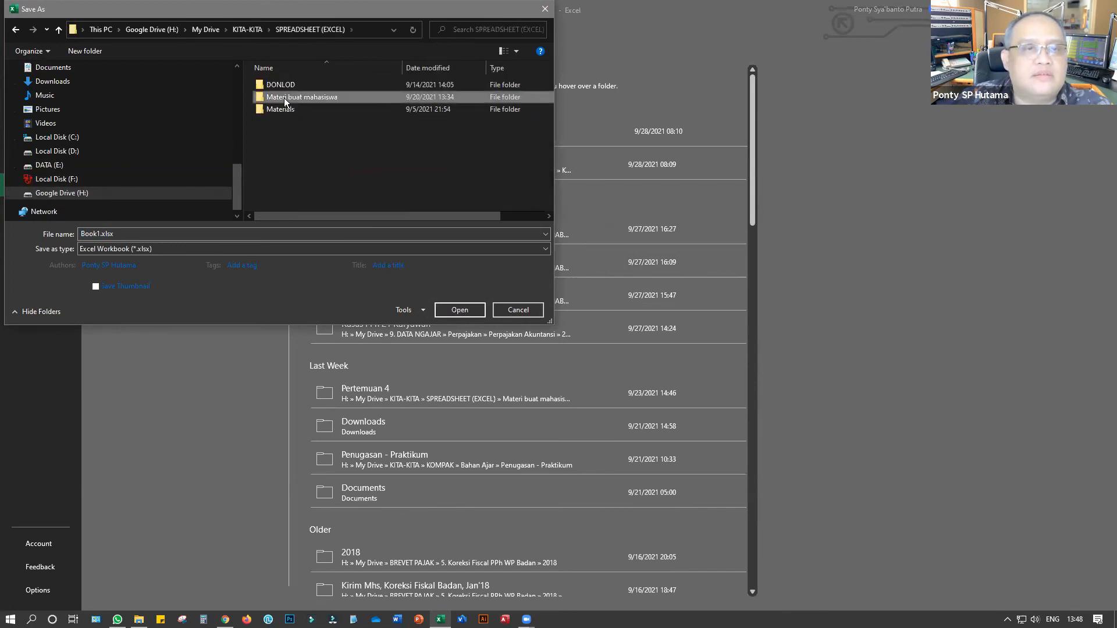
double_click(284, 98)
double_click(288, 110)
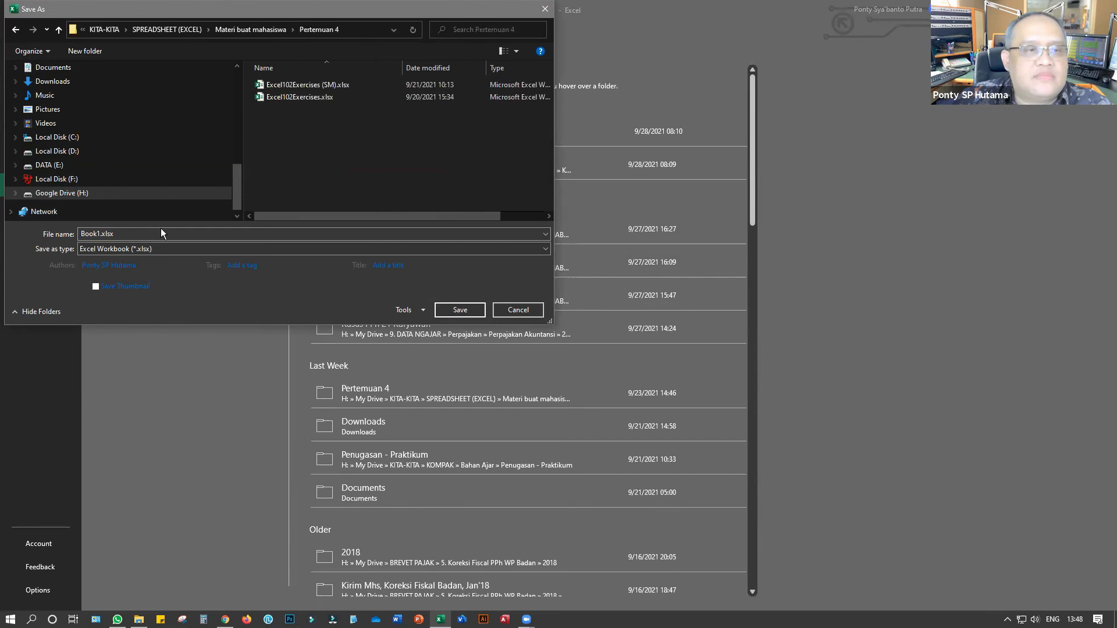
Save the customer sheet in PDF format with the file name Data Customer
type("Data Customer")
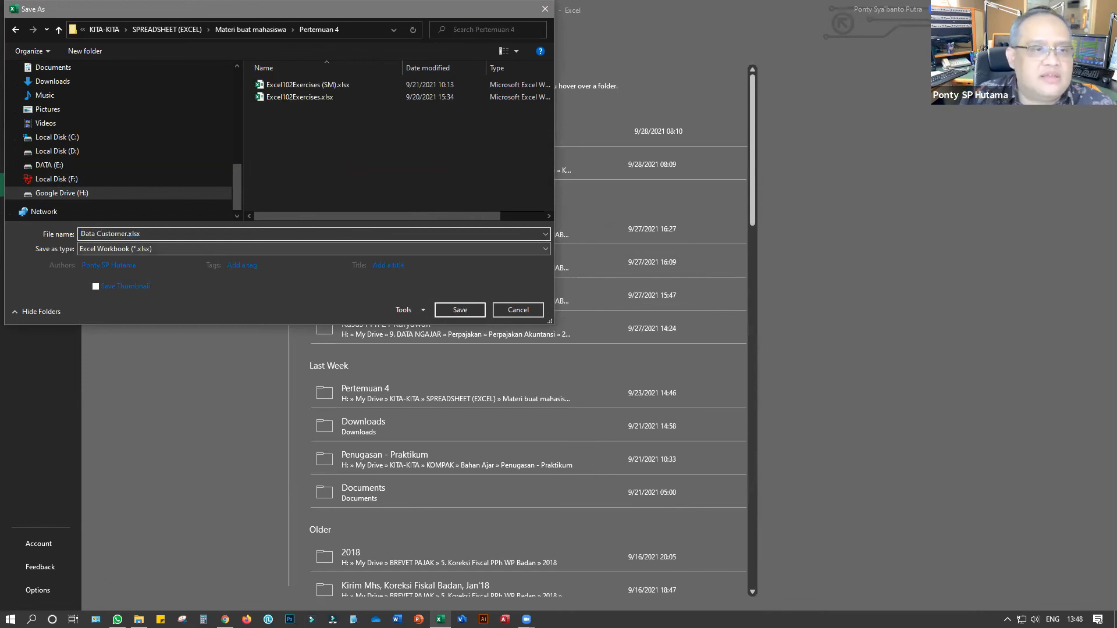
left_click(94, 251)
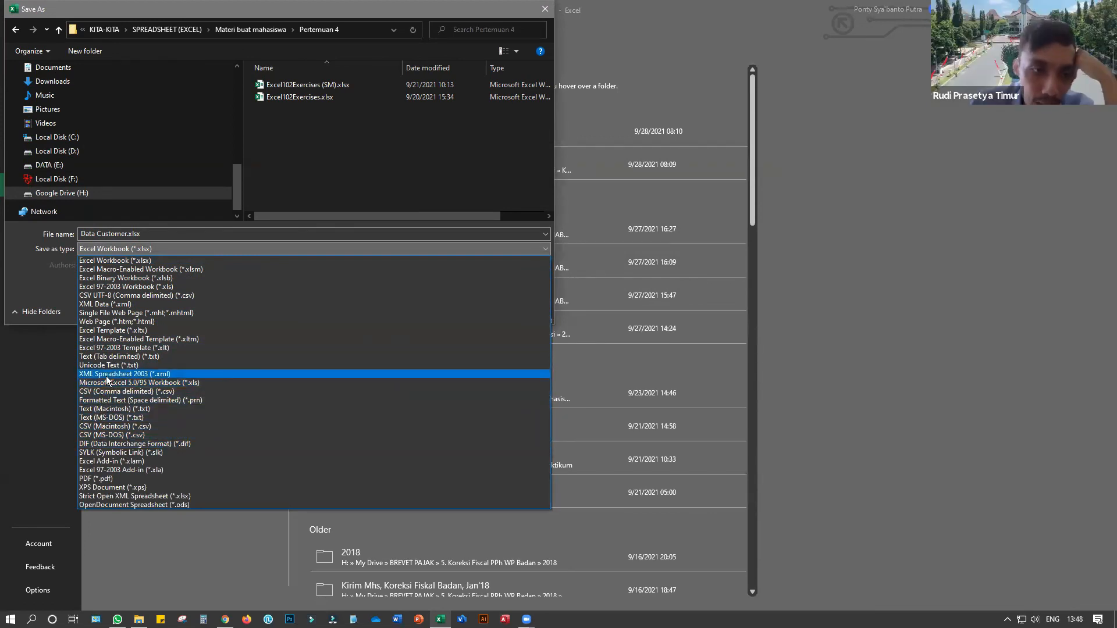
left_click(84, 479)
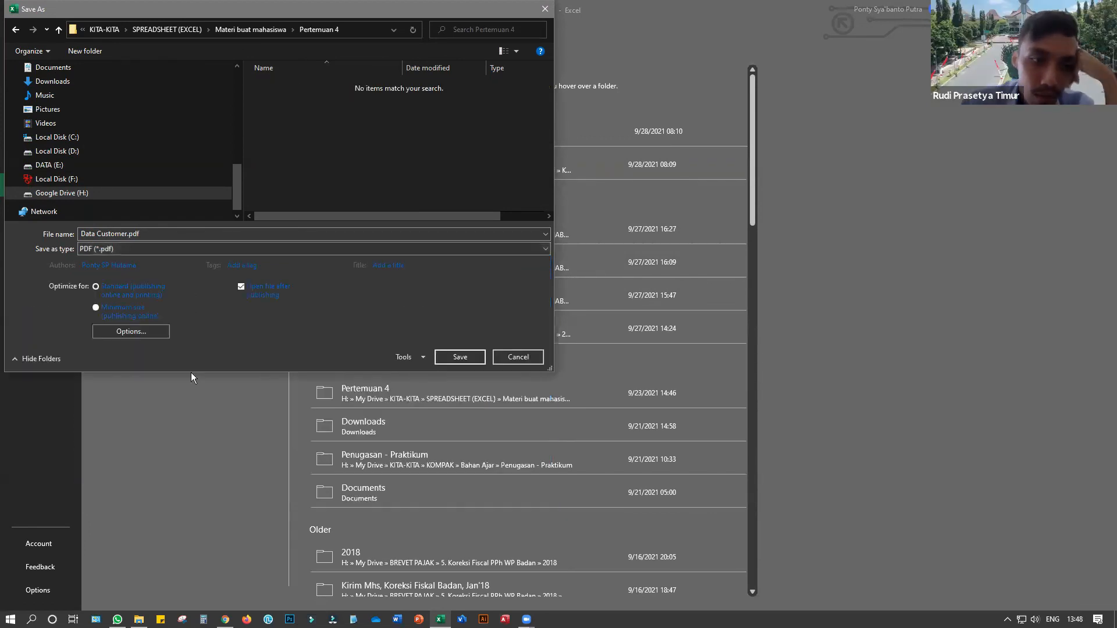
left_click(457, 357)
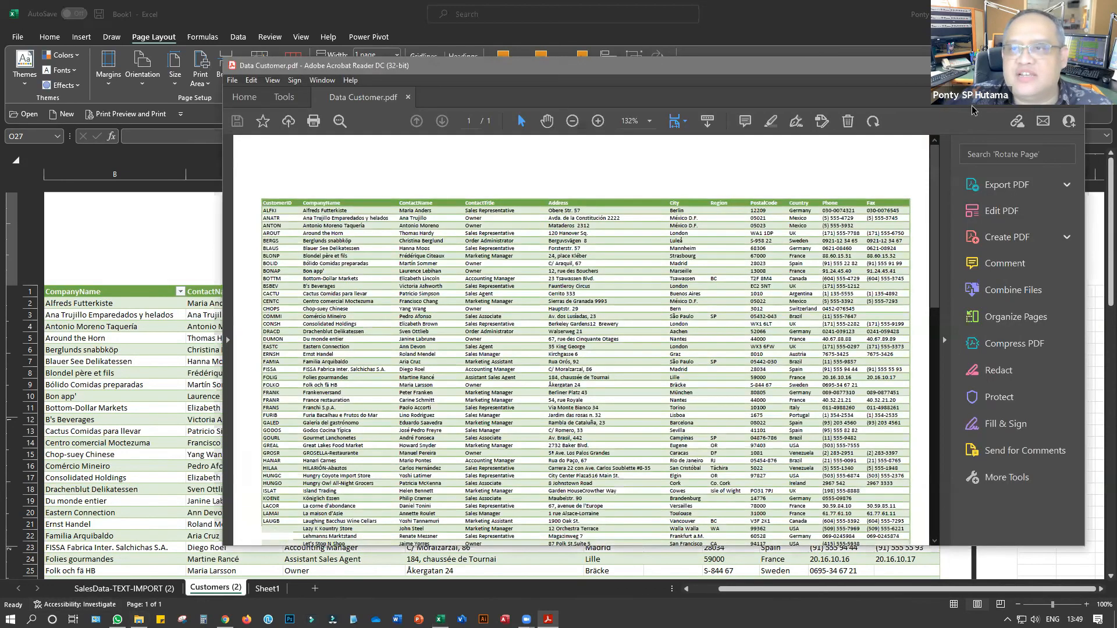
Examine the whole page of Data Customer.pdf enlarged in Acrobat Reader, and close it to return to the workbook
left_click(1045, 65)
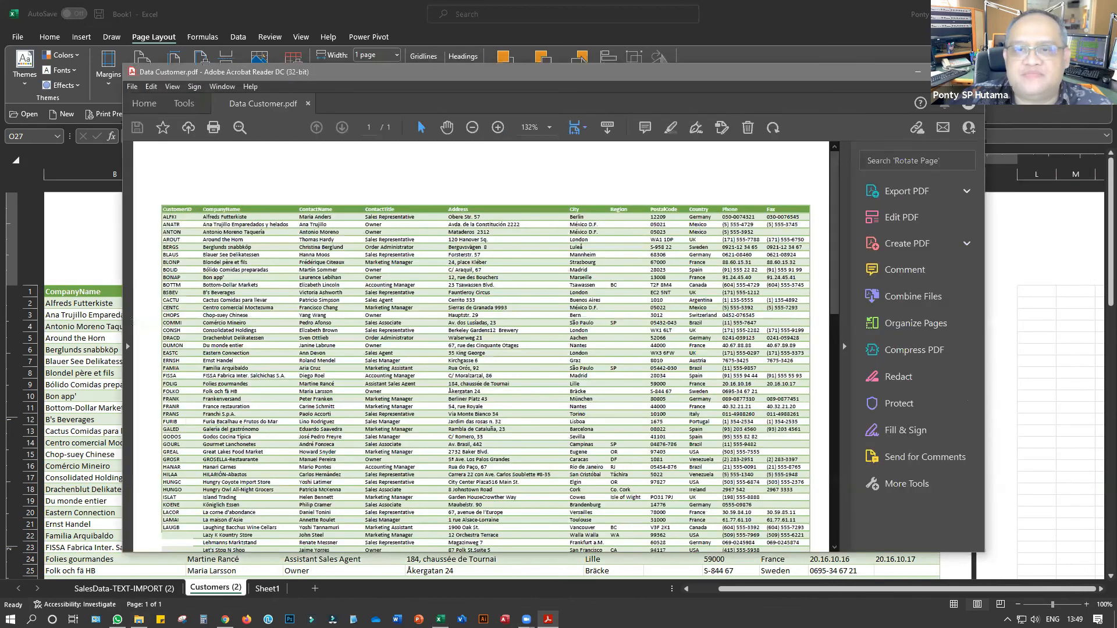
scroll(826, 176, "down", 12)
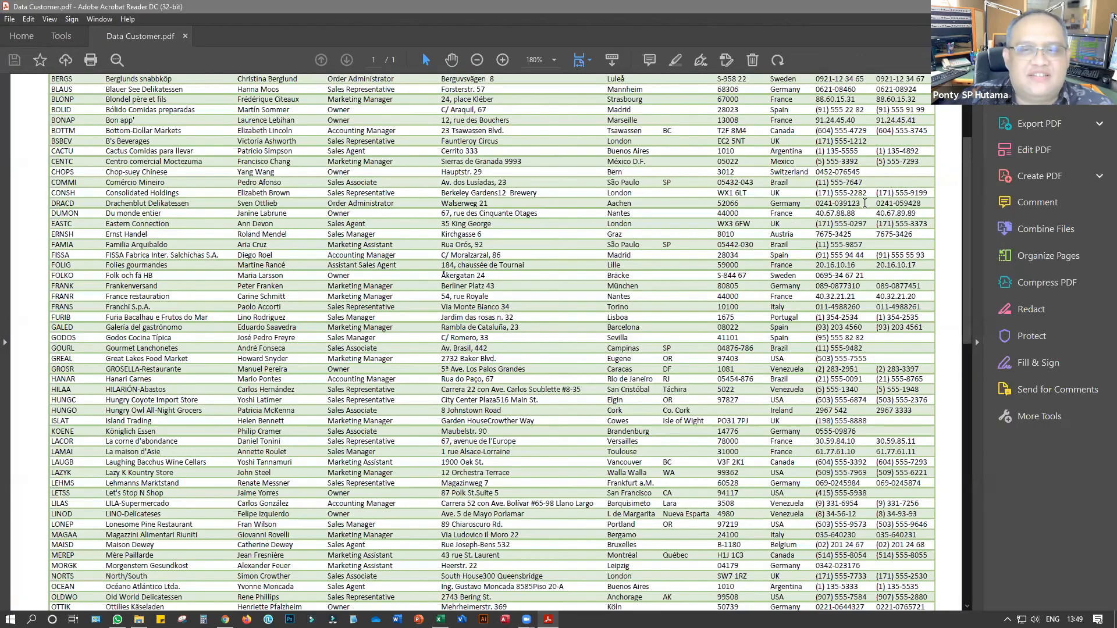
scroll(864, 203, "up", 3)
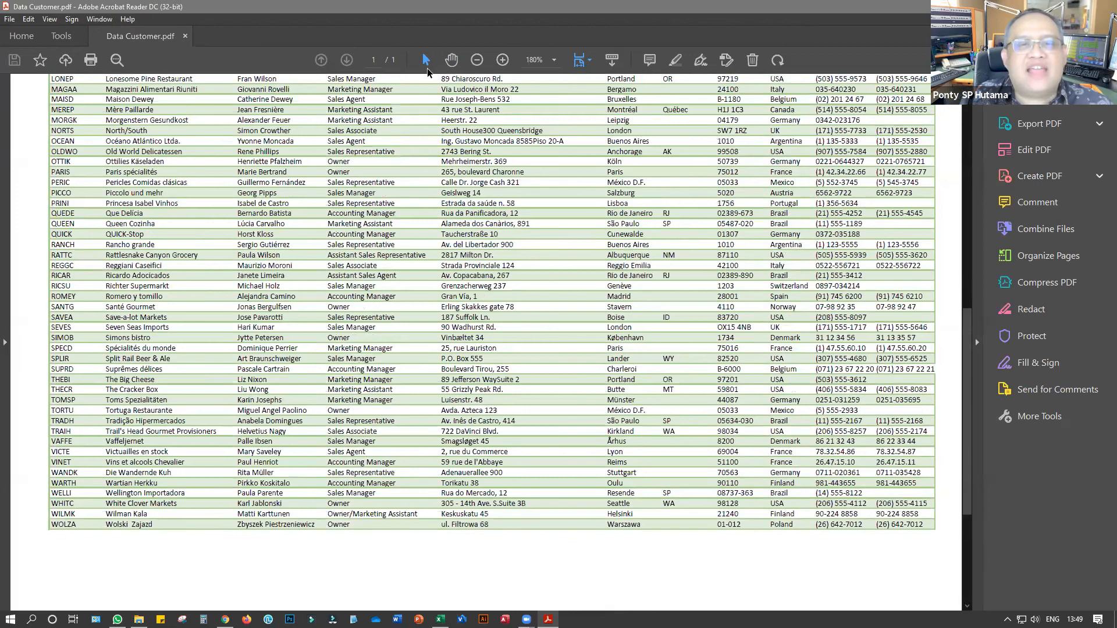
scroll(460, 139, "up", 5)
scroll(460, 139, "up", 3)
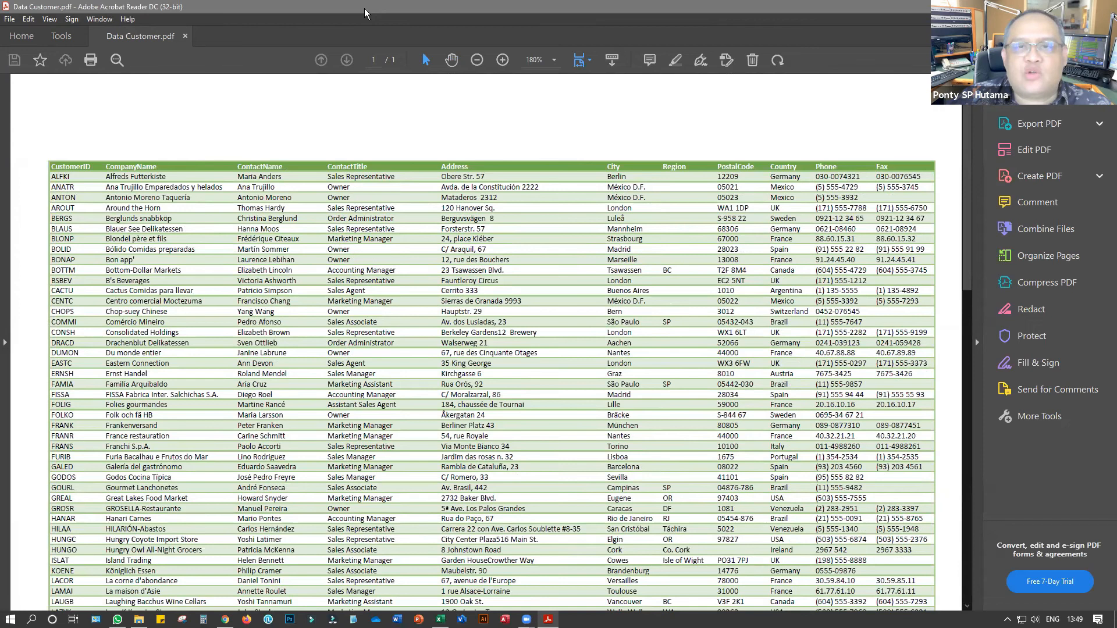
double_click(419, 6)
left_click(853, 112)
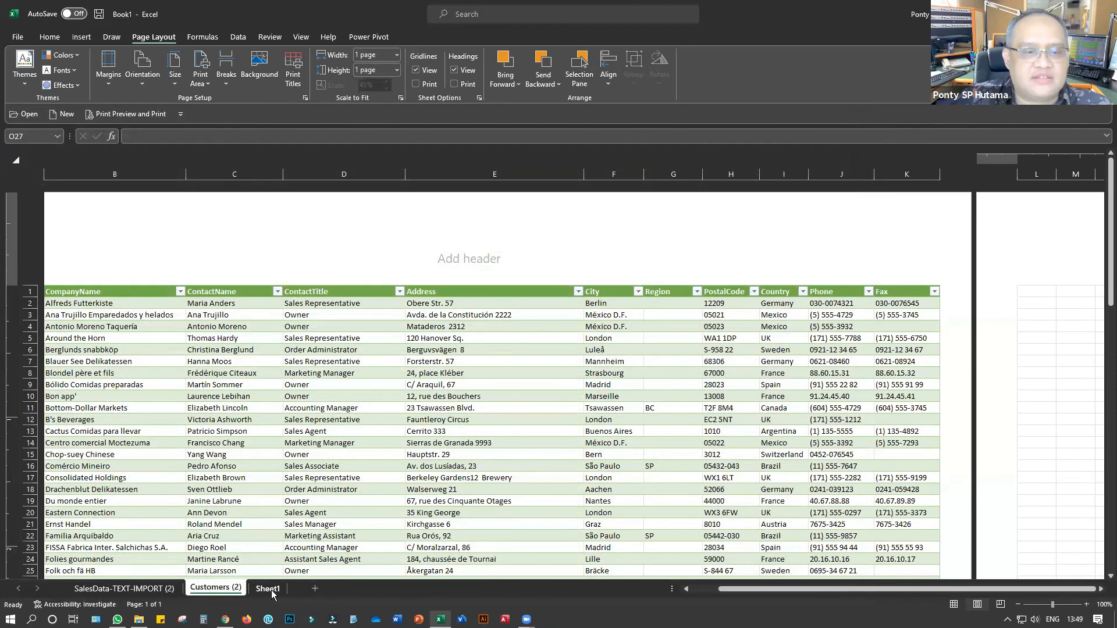
Start importing Data Customer.pdf from the Pertemuan 4 folder into Sheet1 as a PDF data source
left_click(271, 590)
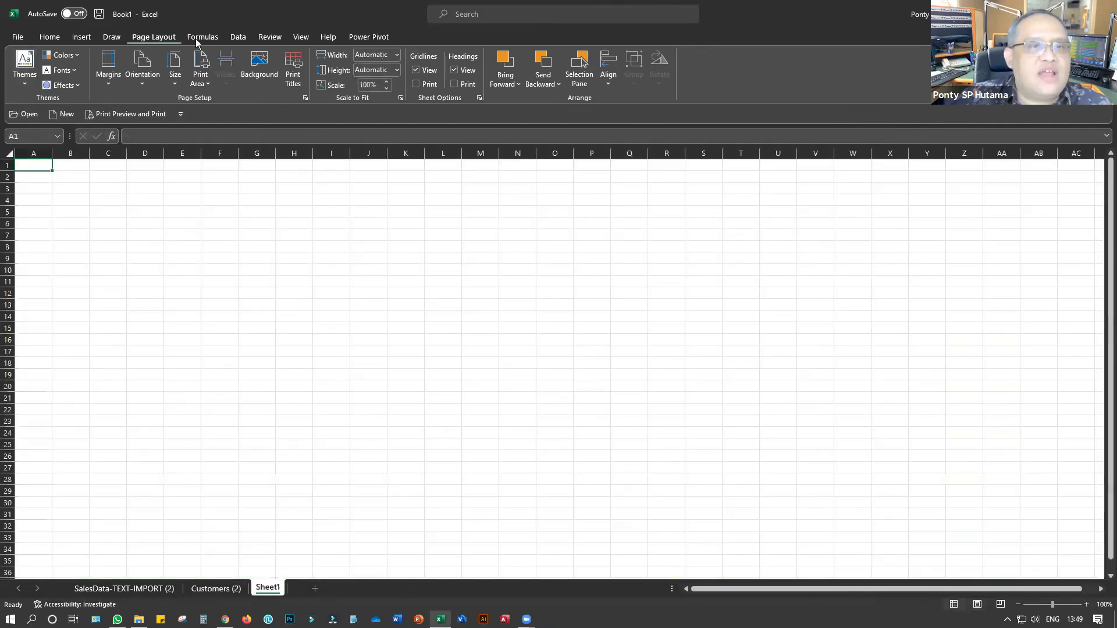
left_click(236, 37)
left_click(30, 82)
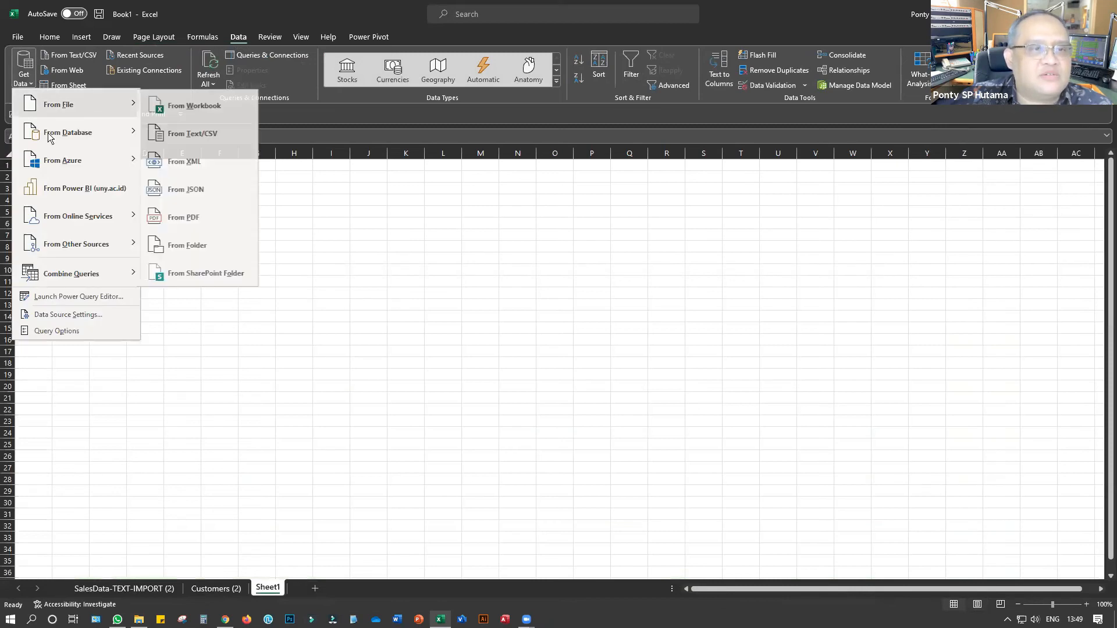
mouse_move(58, 113)
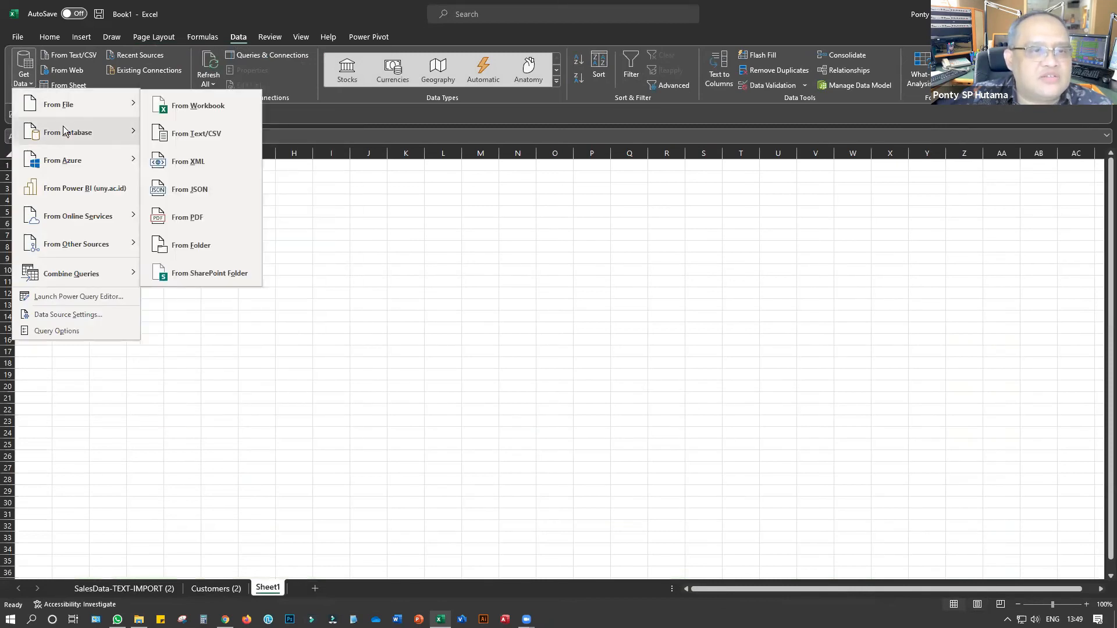
left_click(192, 224)
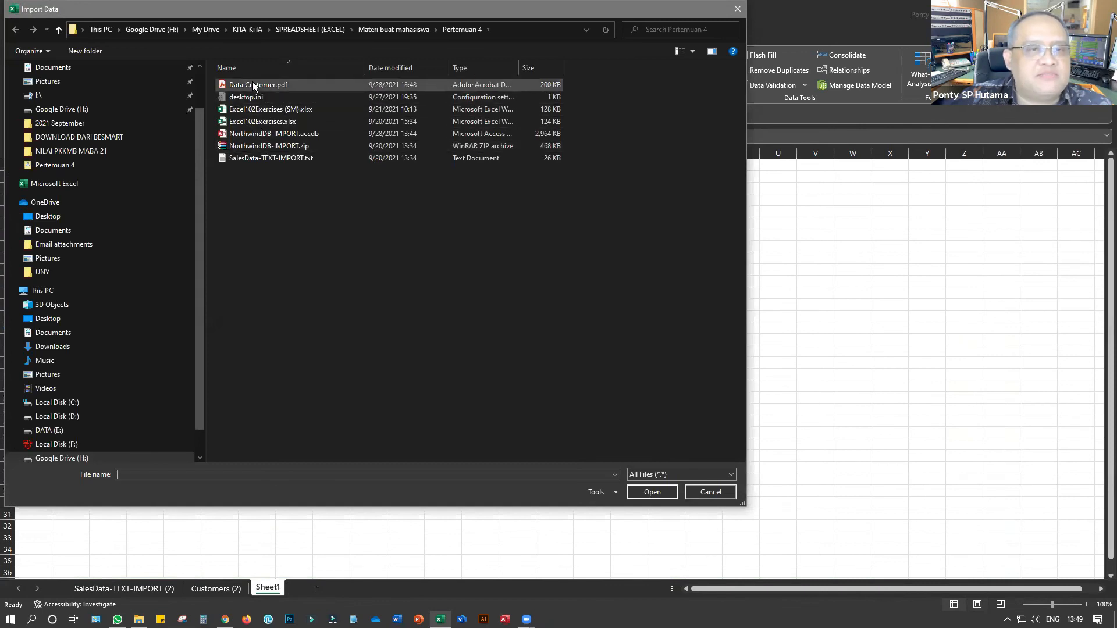
double_click(244, 84)
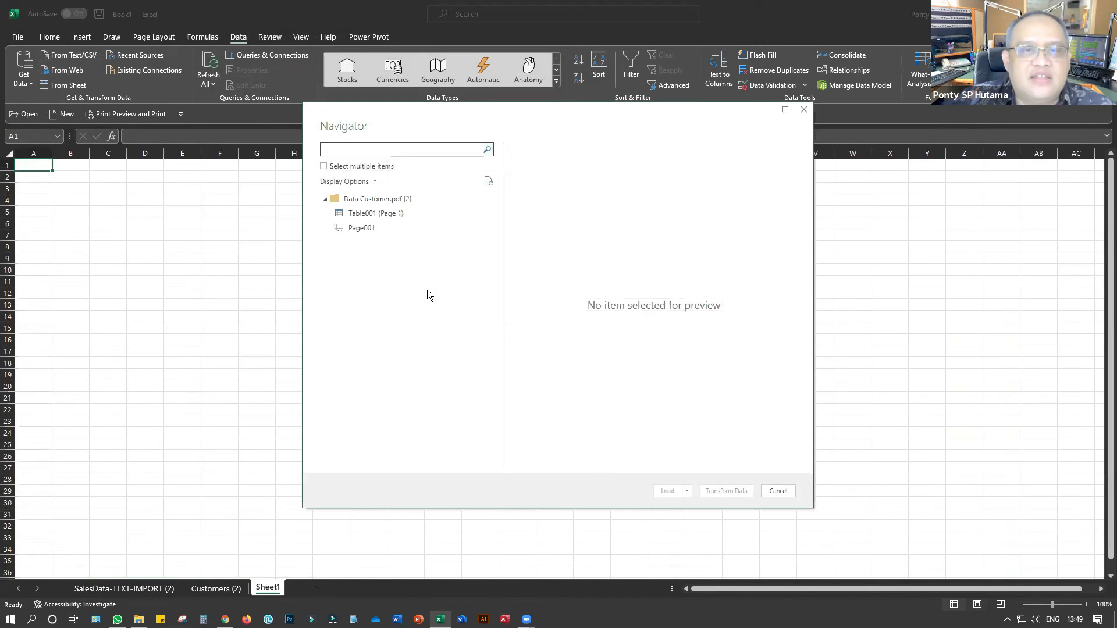
Allow multiple items in the Navigator, select both Table001 (Page 1) and Page001, and enlarge the window
left_click(324, 166)
left_click_drag(346, 213, 335, 234)
left_click(338, 227)
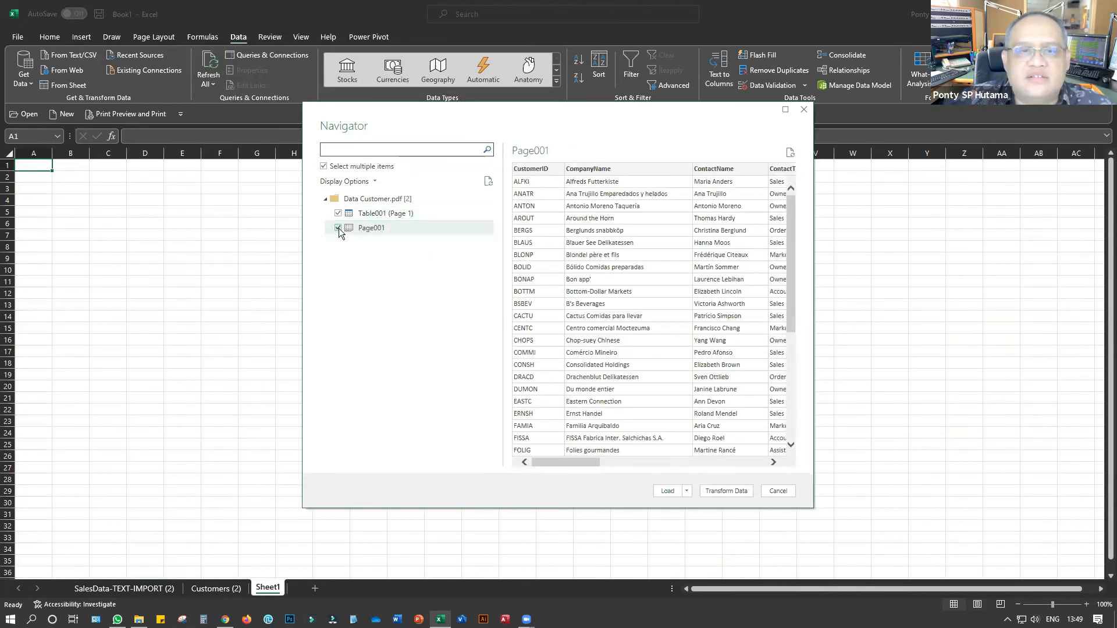
left_click(785, 112)
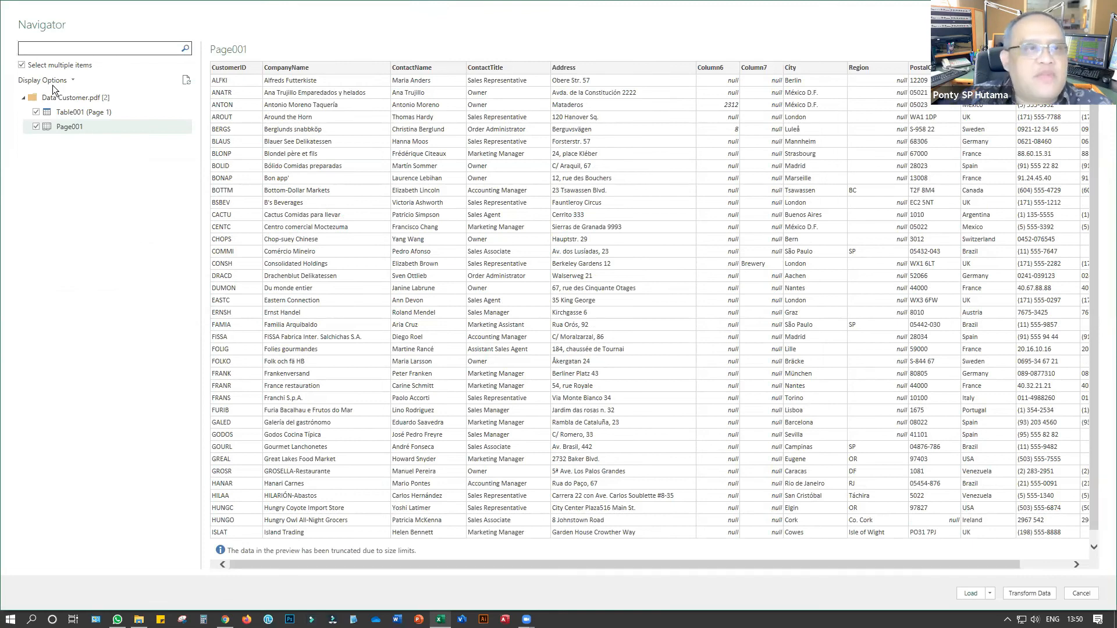
Deselect both PDF items, turn off multiple selection, and preview Table001 (Page 1) and Page001 individually
left_click(35, 128)
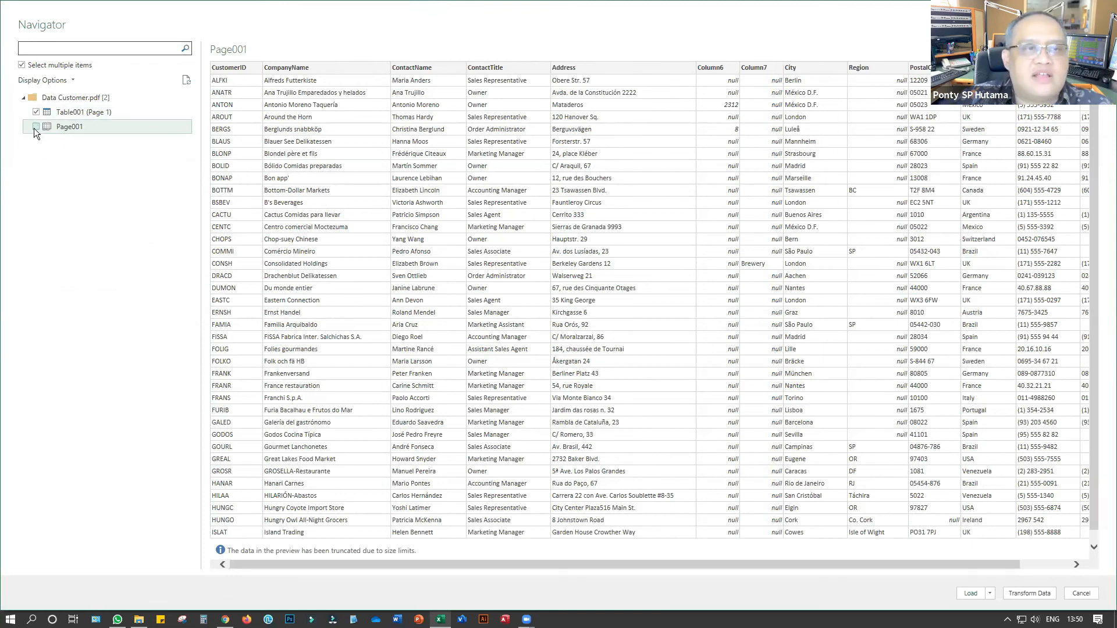
left_click(35, 111)
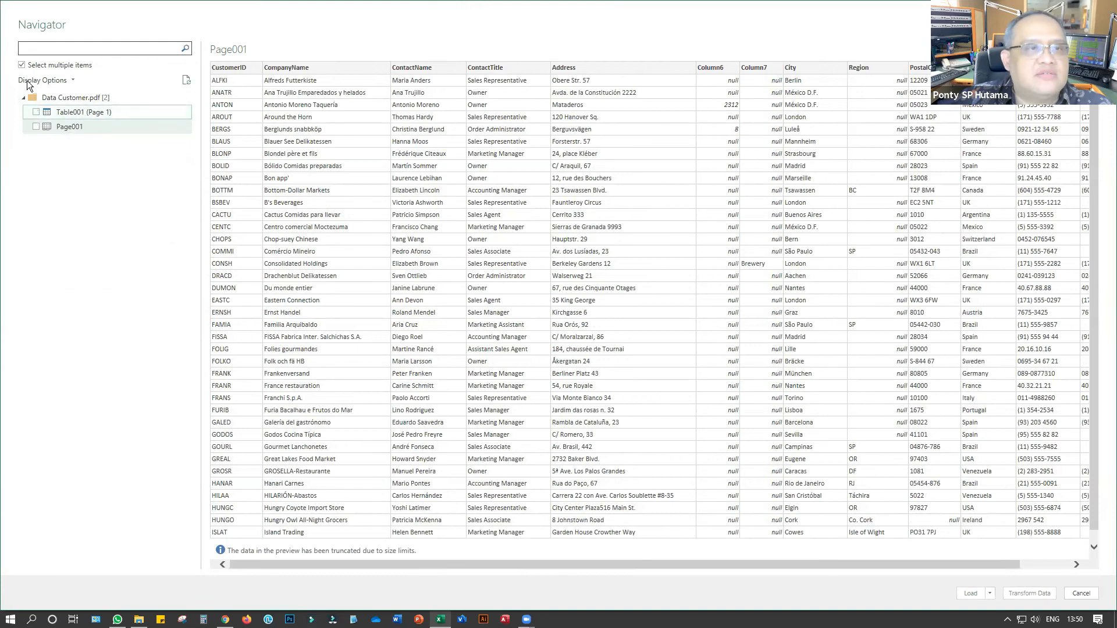
left_click(22, 65)
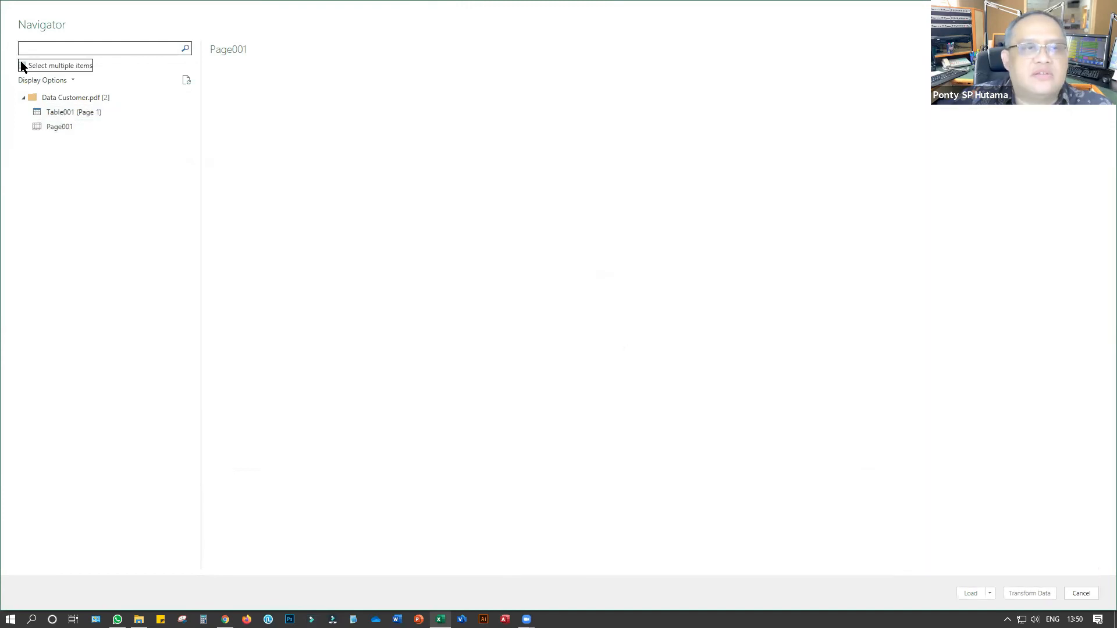
left_click(43, 112)
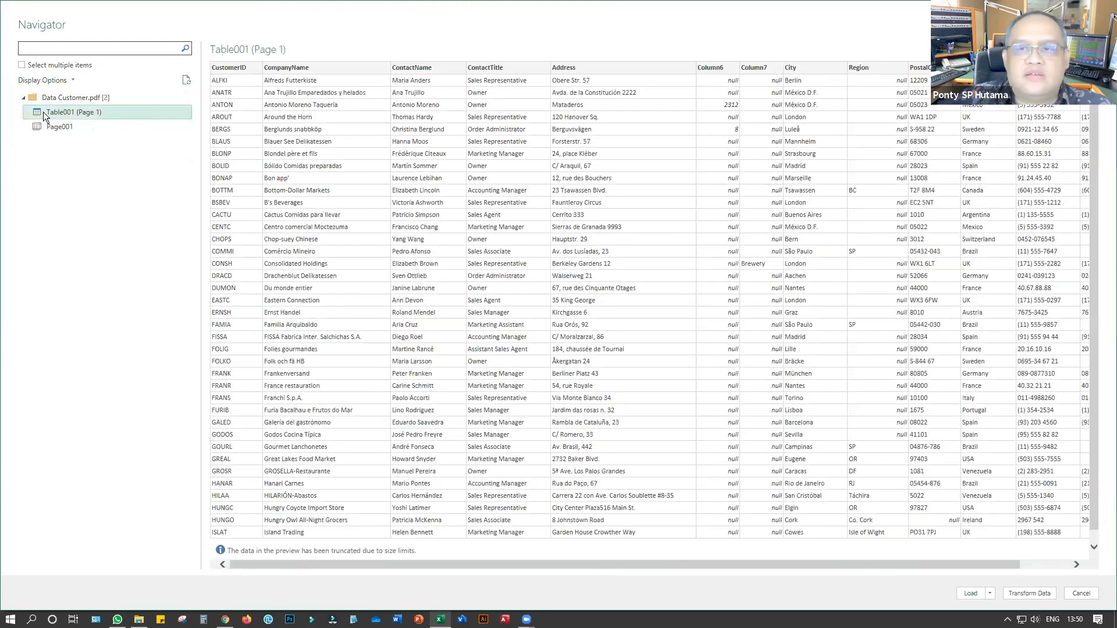
left_click(53, 126)
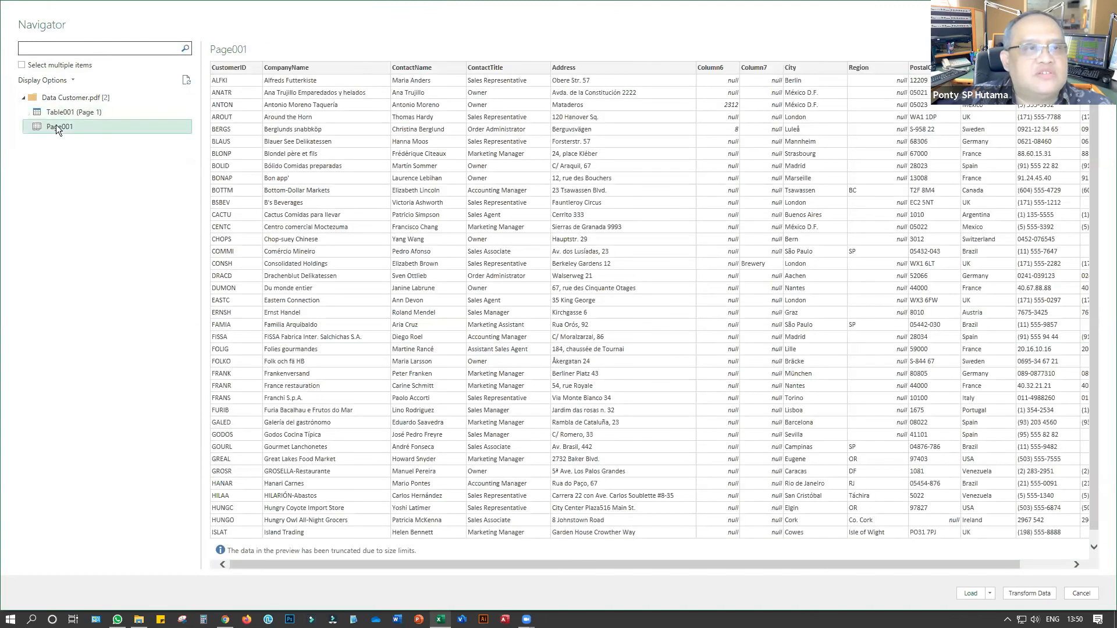
Limit the Navigator list to only selected items, and switch data previews off and on again
left_click(72, 79)
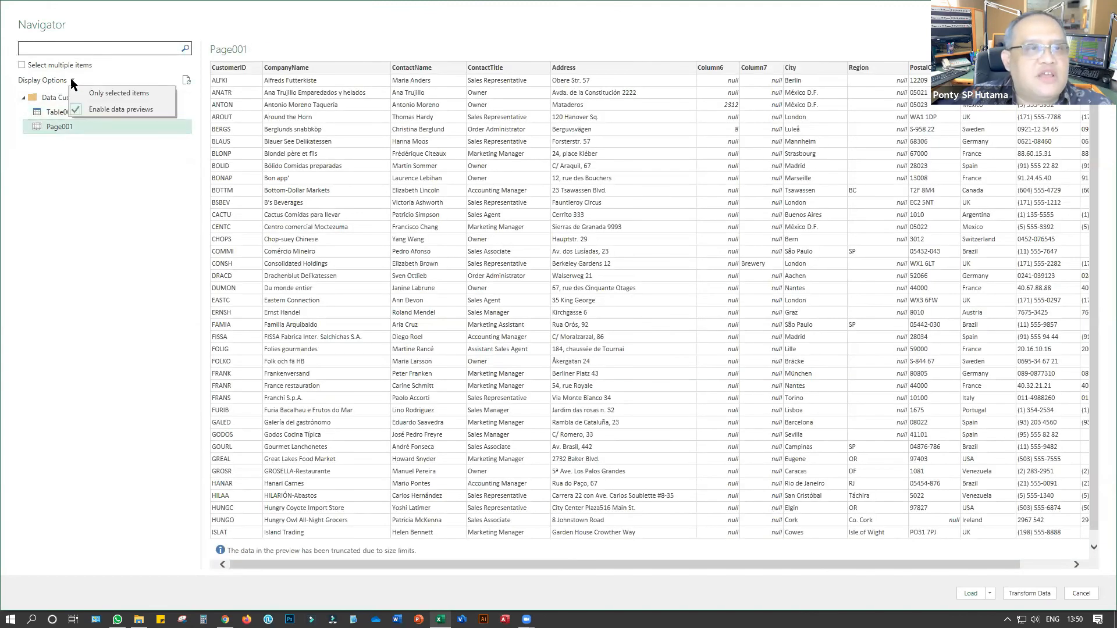
left_click(100, 93)
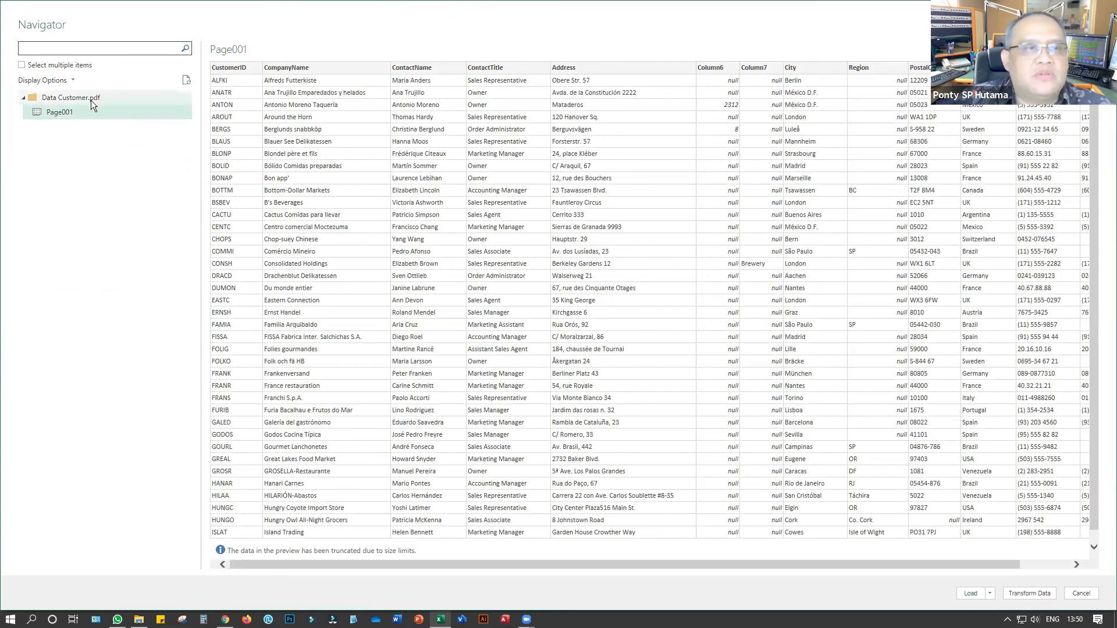
left_click(69, 79)
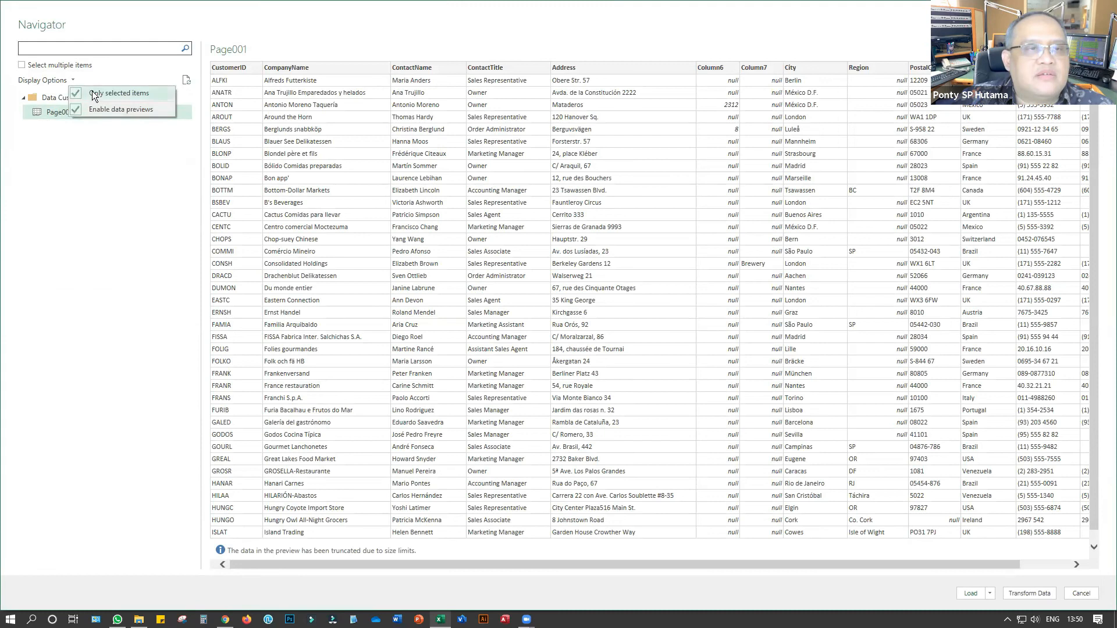
left_click(92, 108)
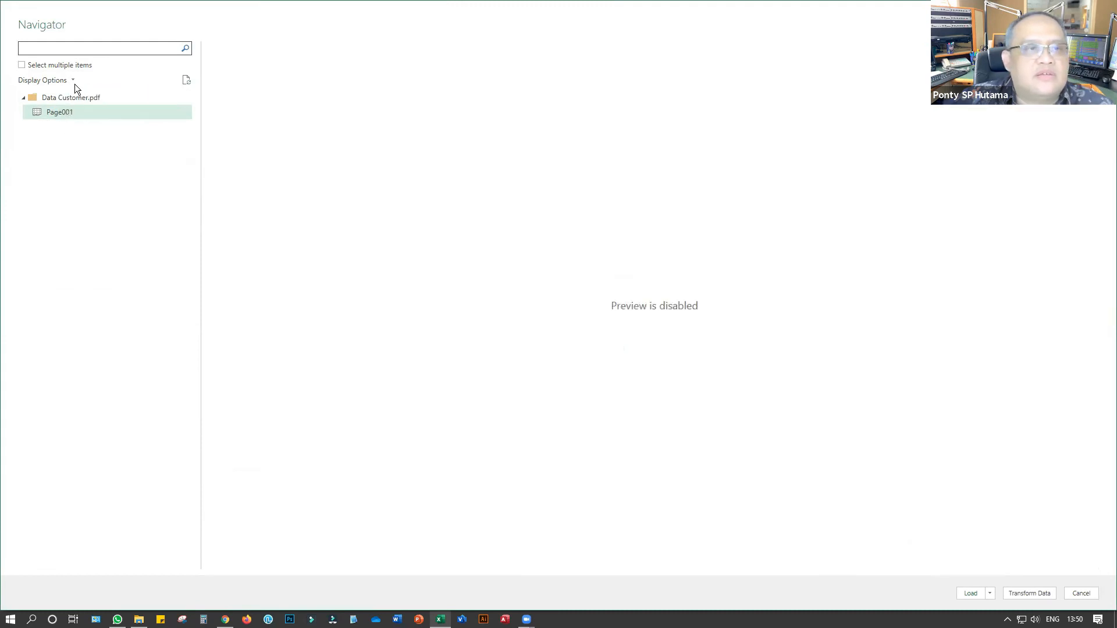
left_click(74, 81)
left_click(87, 108)
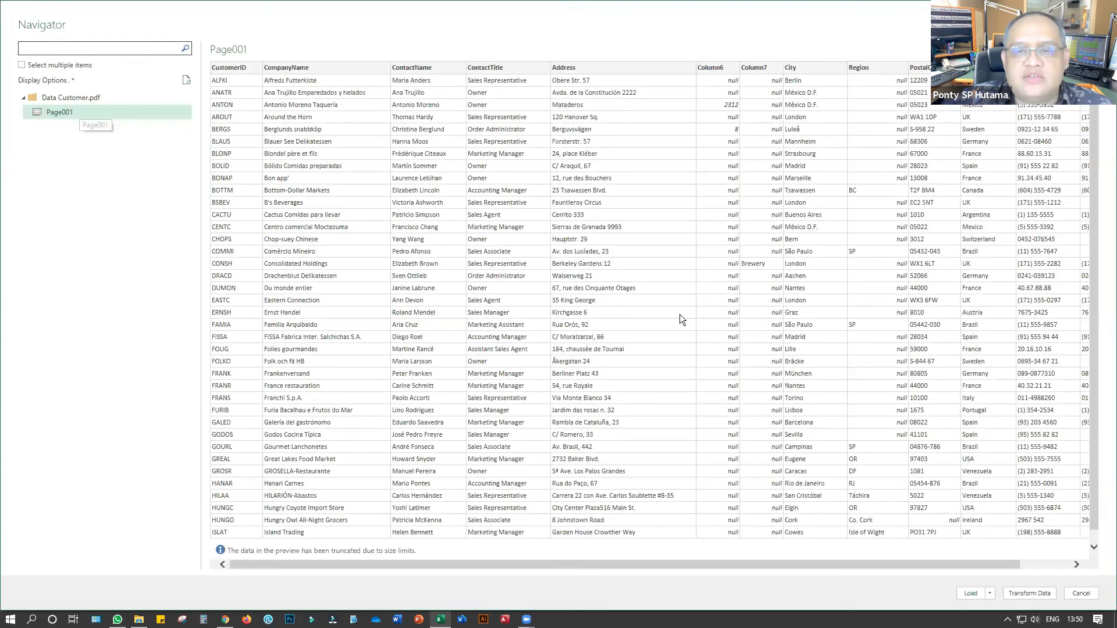
Select Page001 with multiple selection on, list all items again, and load Page001 into the workbook
left_click(23, 65)
left_click(35, 112)
left_click(72, 80)
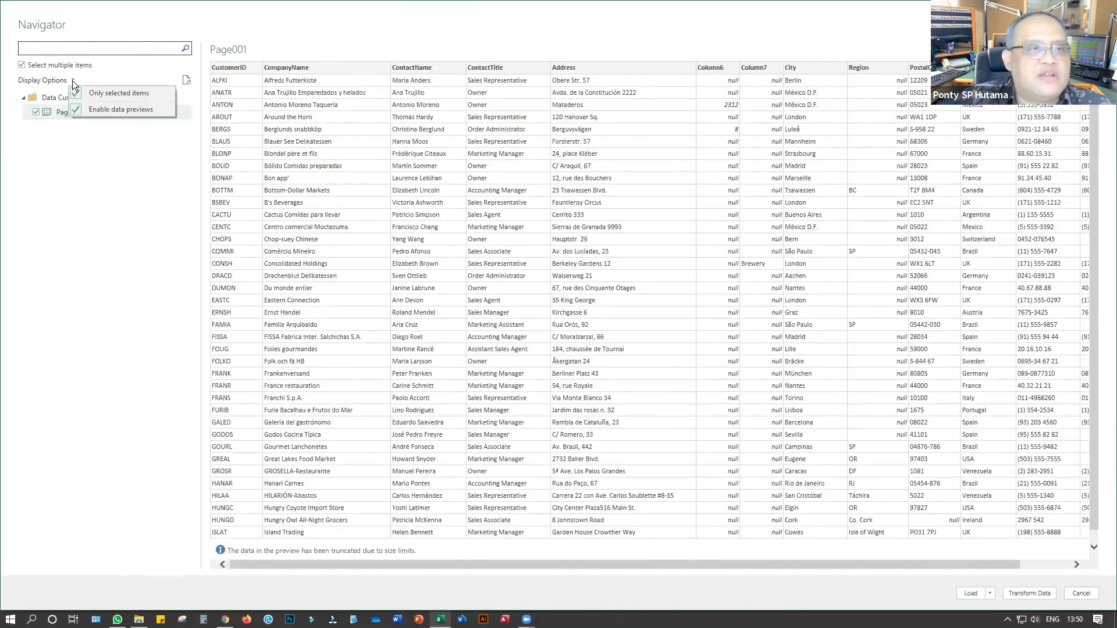
left_click(75, 93)
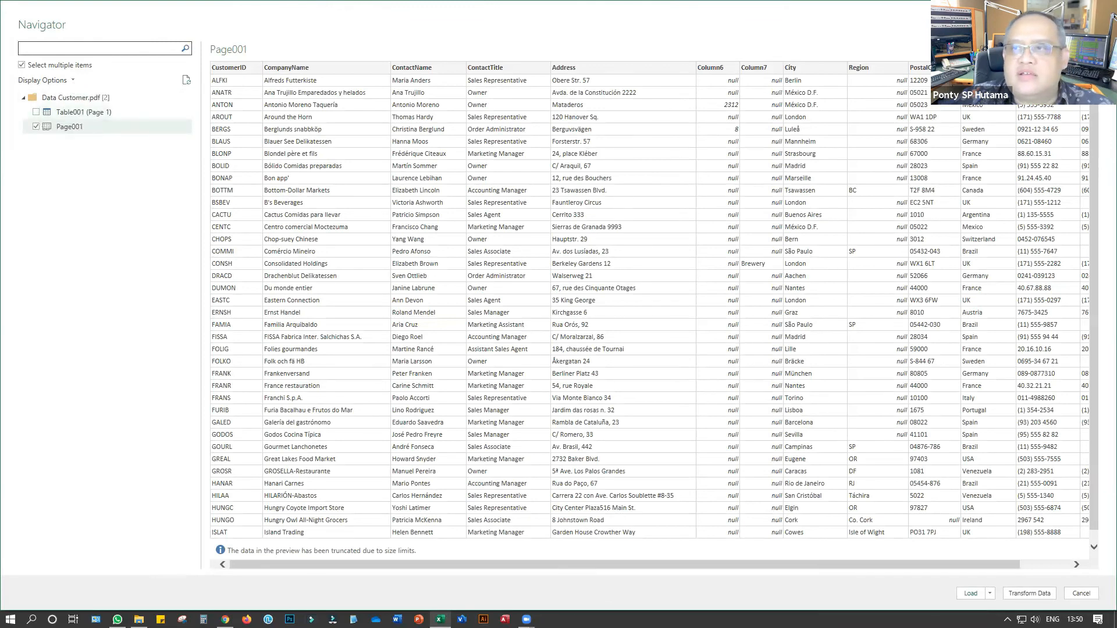
left_click(1081, 9)
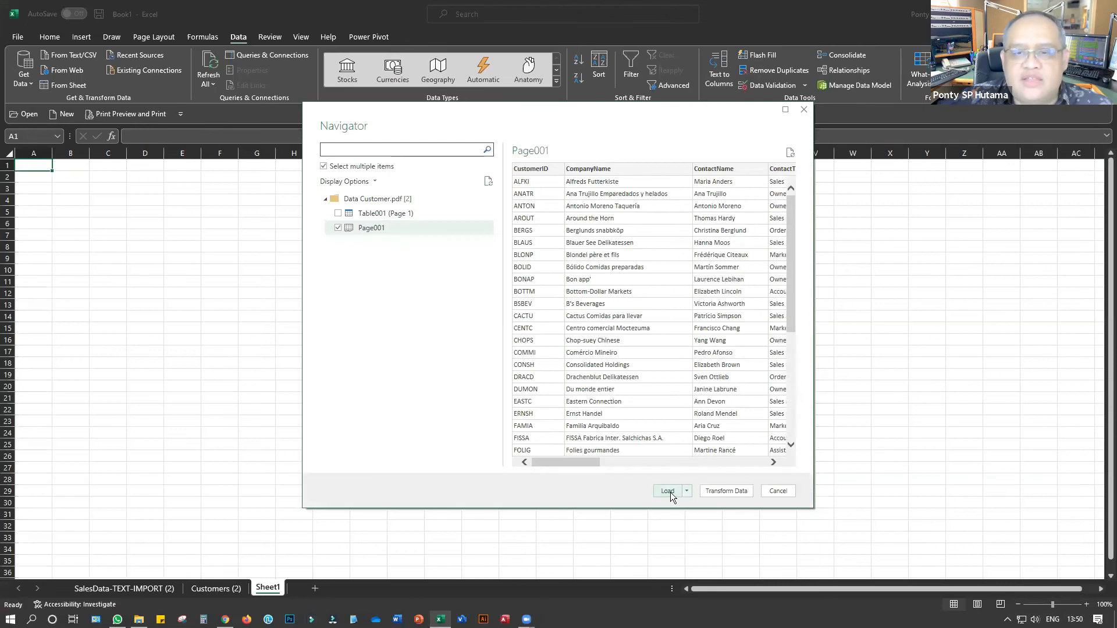
left_click(667, 491)
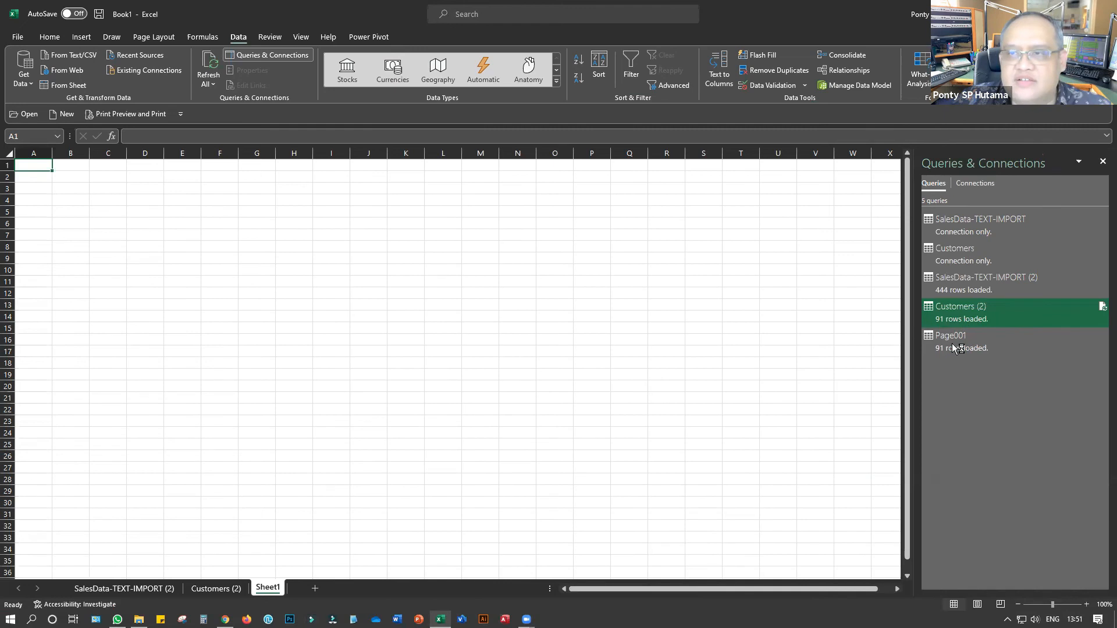
Inspect the Page001 query data in the Power Query Editor, and close the editor without changes
left_click(991, 348)
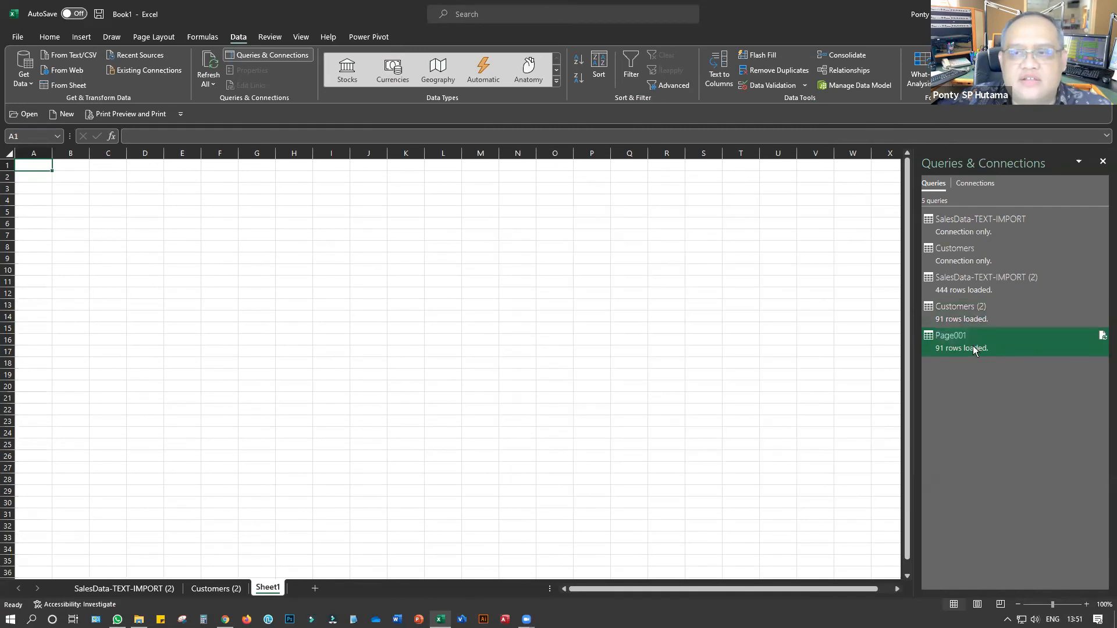
left_click(346, 331)
left_click(396, 362)
left_click(406, 269)
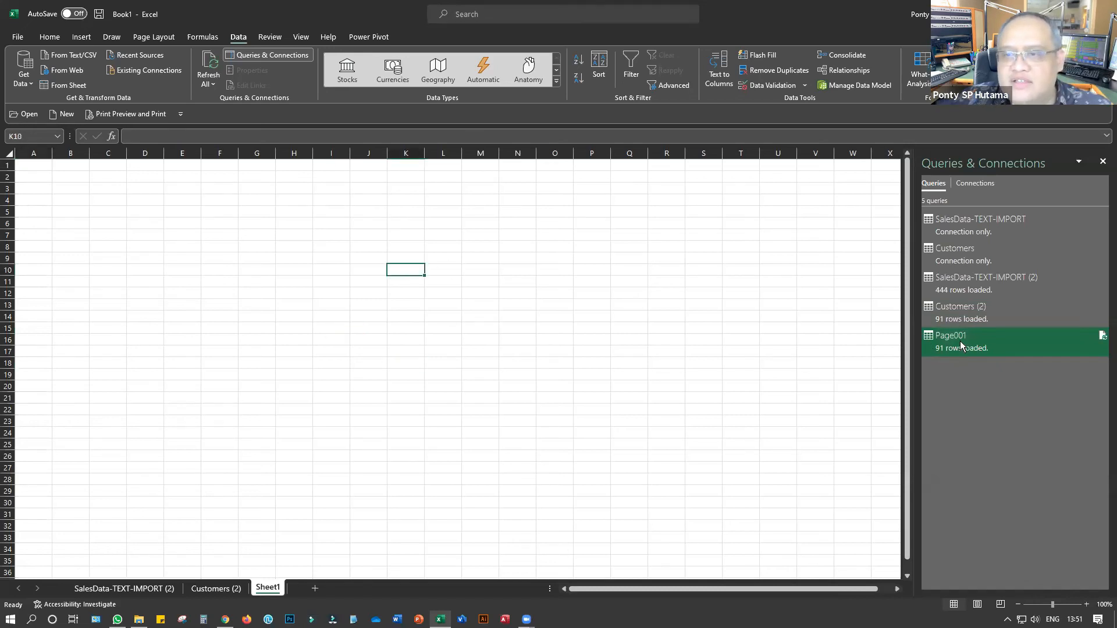
double_click(961, 345)
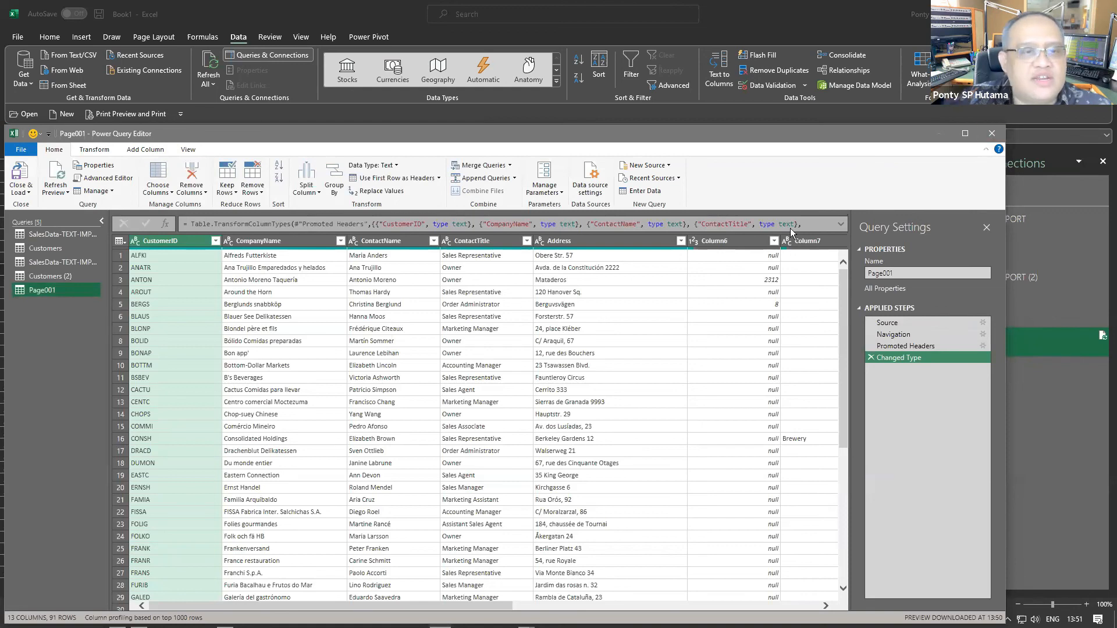
left_click(992, 133)
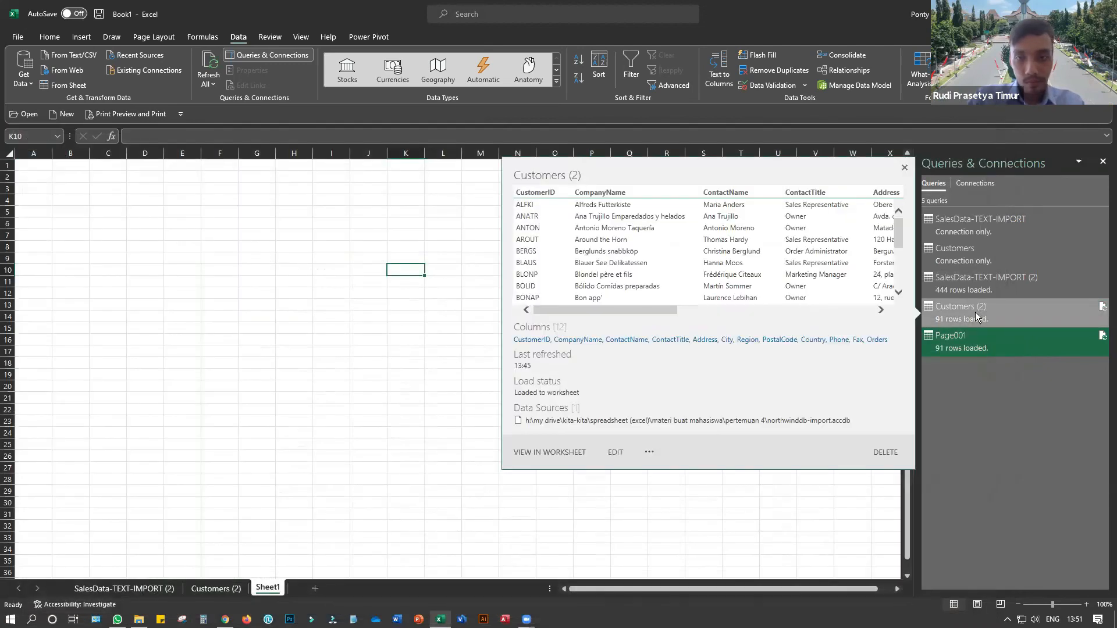
Compare the worksheet data behind the Customers (2), SalesData-TEXT-IMPORT (2), Customers and Page001 queries
left_click(975, 312)
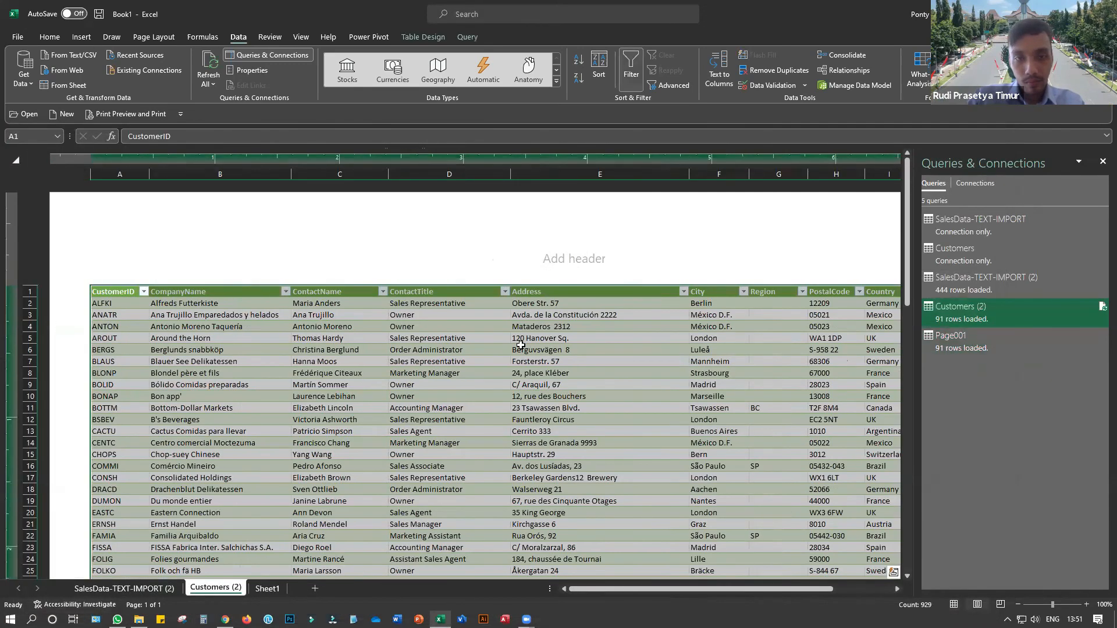
scroll(520, 345, "down", 4)
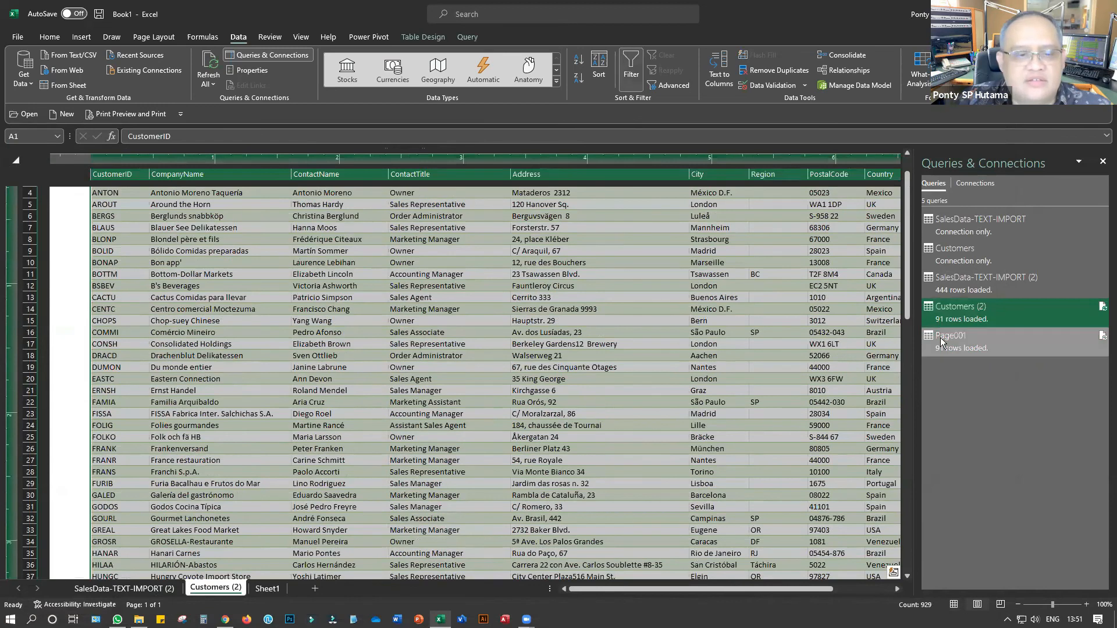
left_click(942, 336)
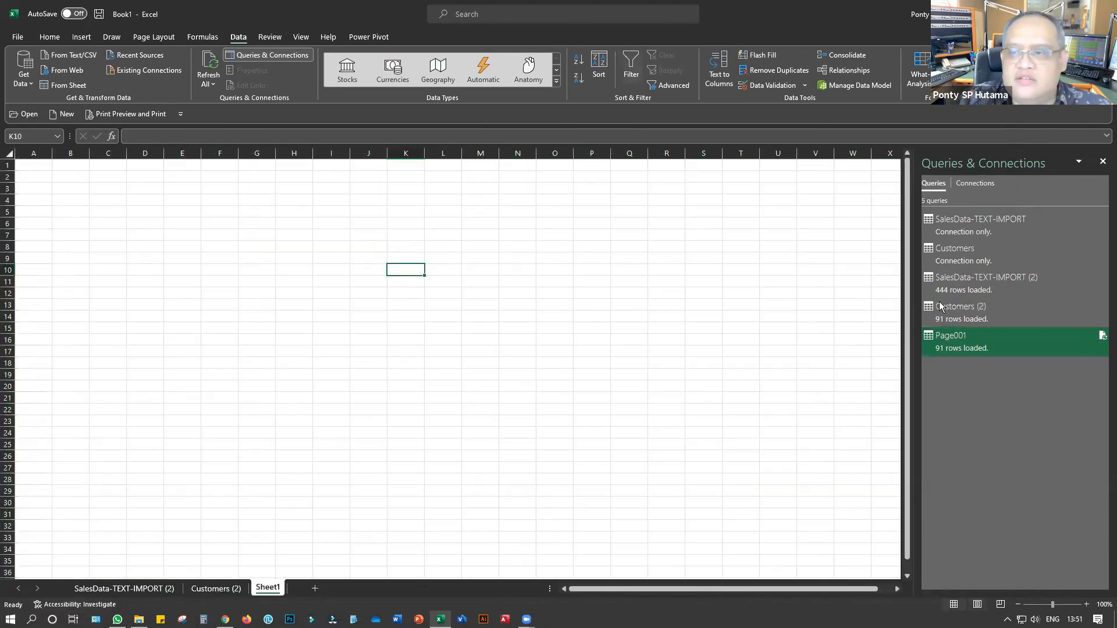
left_click(954, 310)
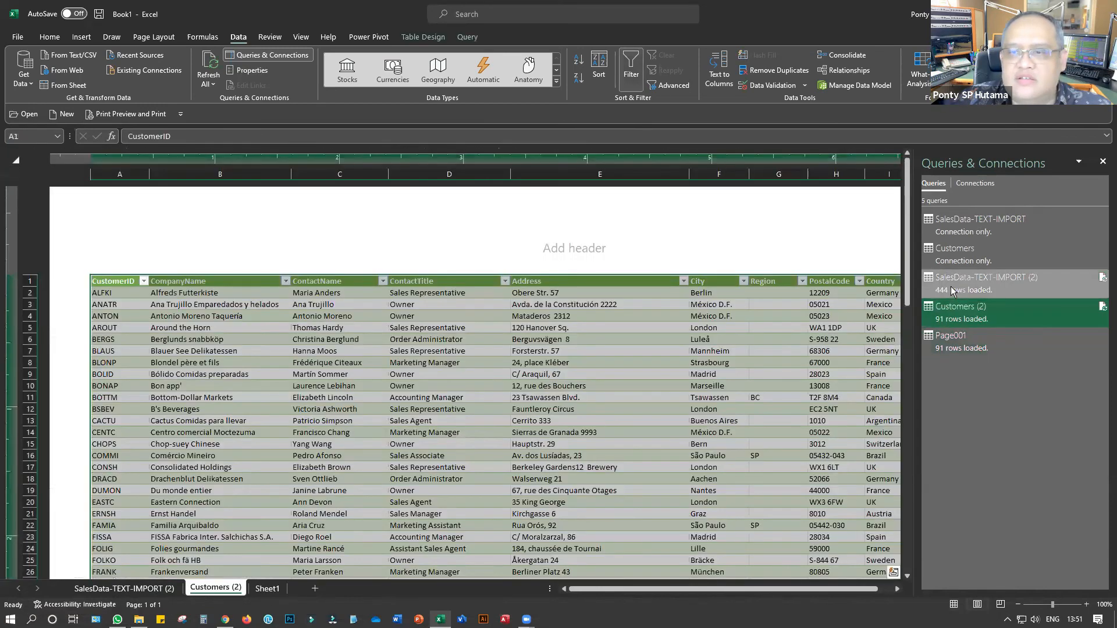
left_click(951, 287)
left_click(955, 255)
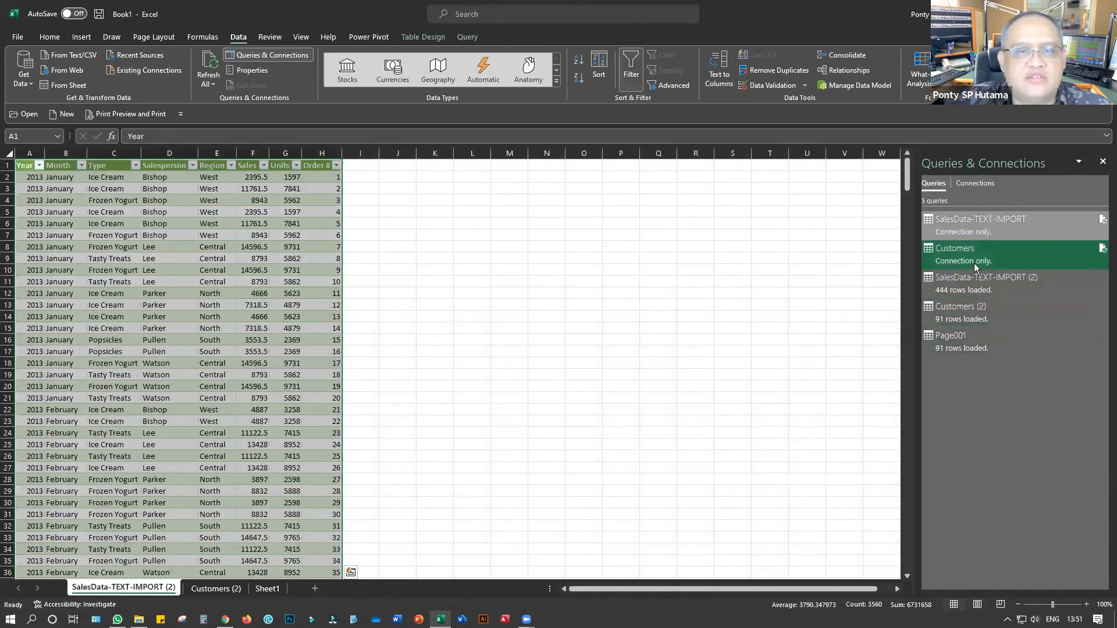
left_click(967, 314)
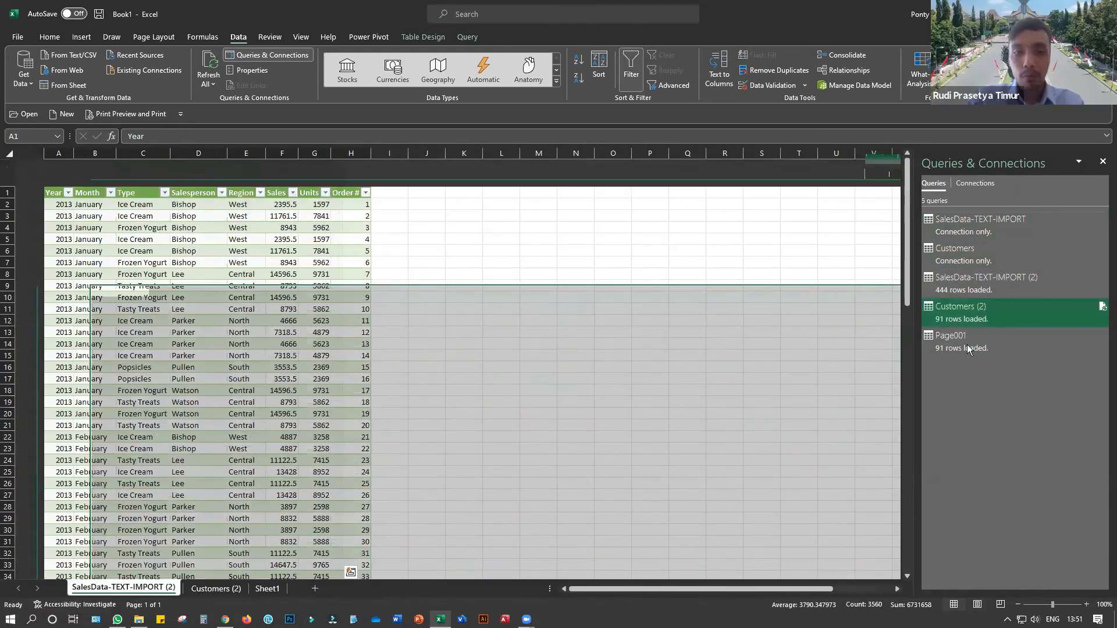
left_click(967, 345)
left_click(492, 253)
left_click(444, 426)
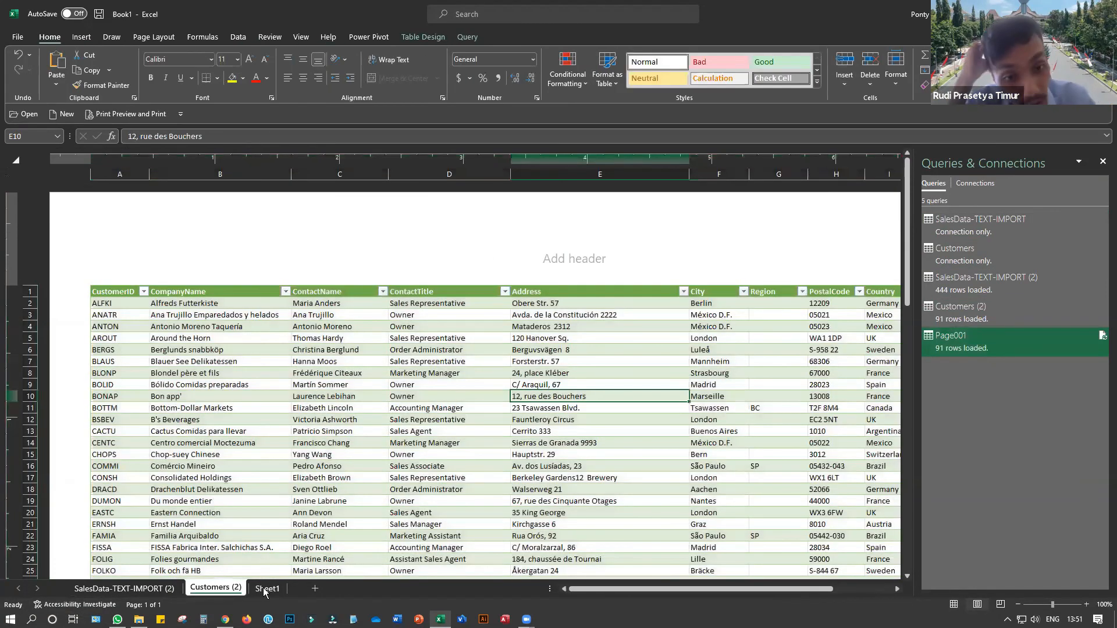
On the empty Sheet1, start a PDF import and choose Data Customer.pdf as the source file
key("ctrl+Page_Down")
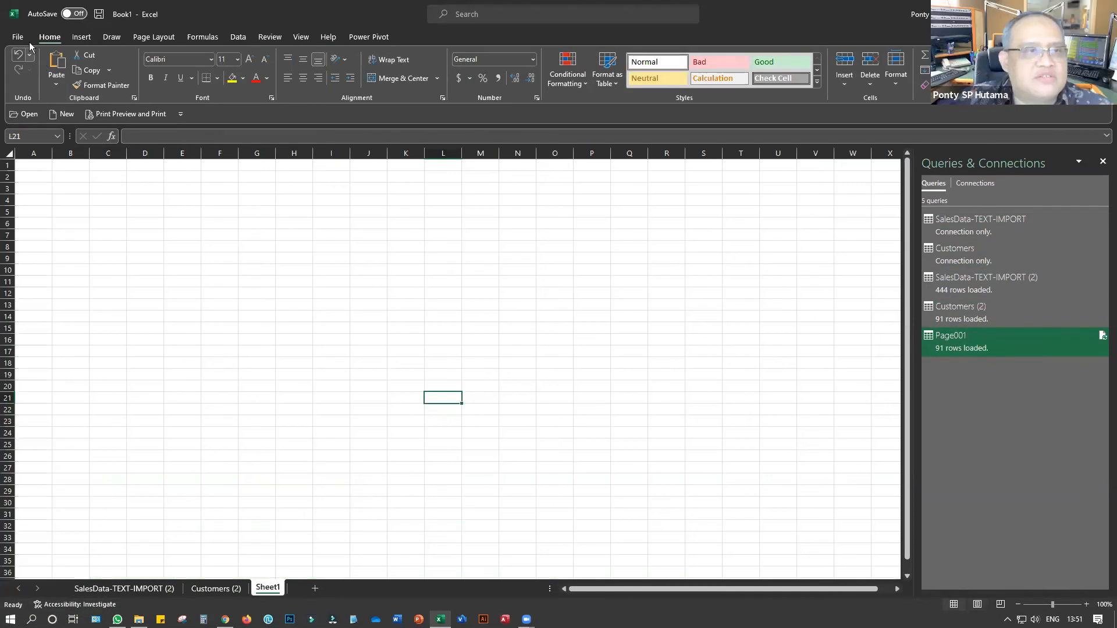
left_click(237, 36)
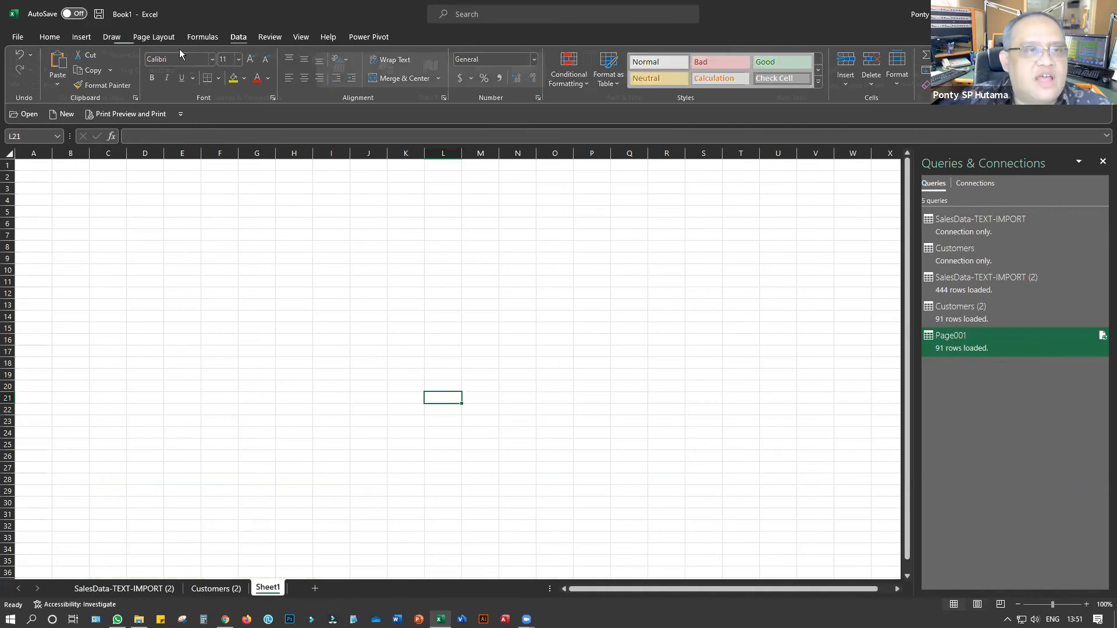
left_click(24, 79)
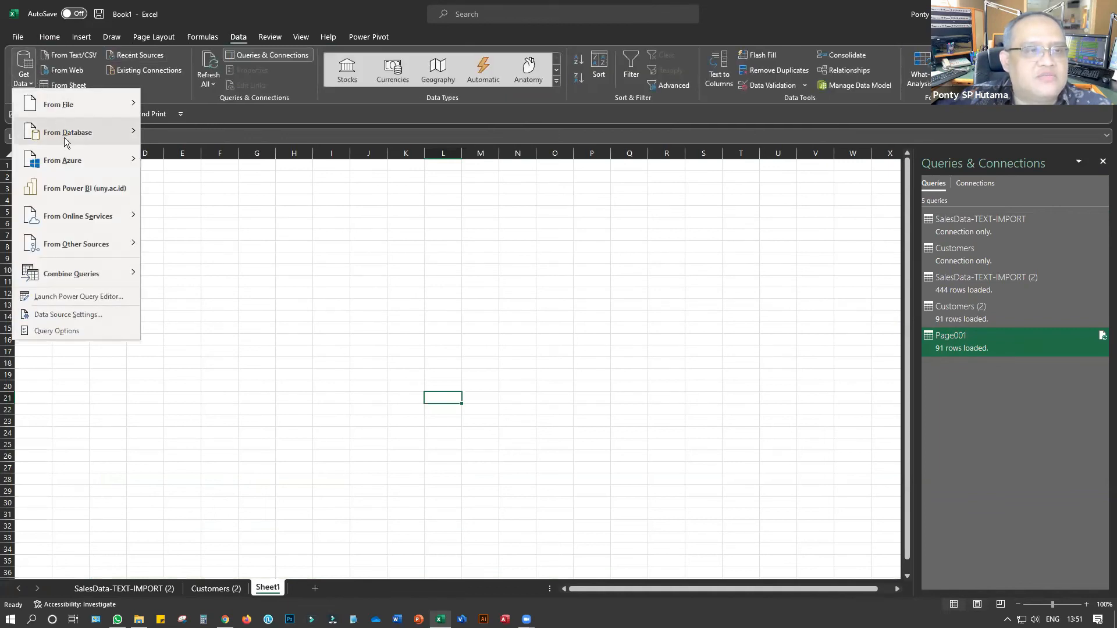
mouse_move(70, 108)
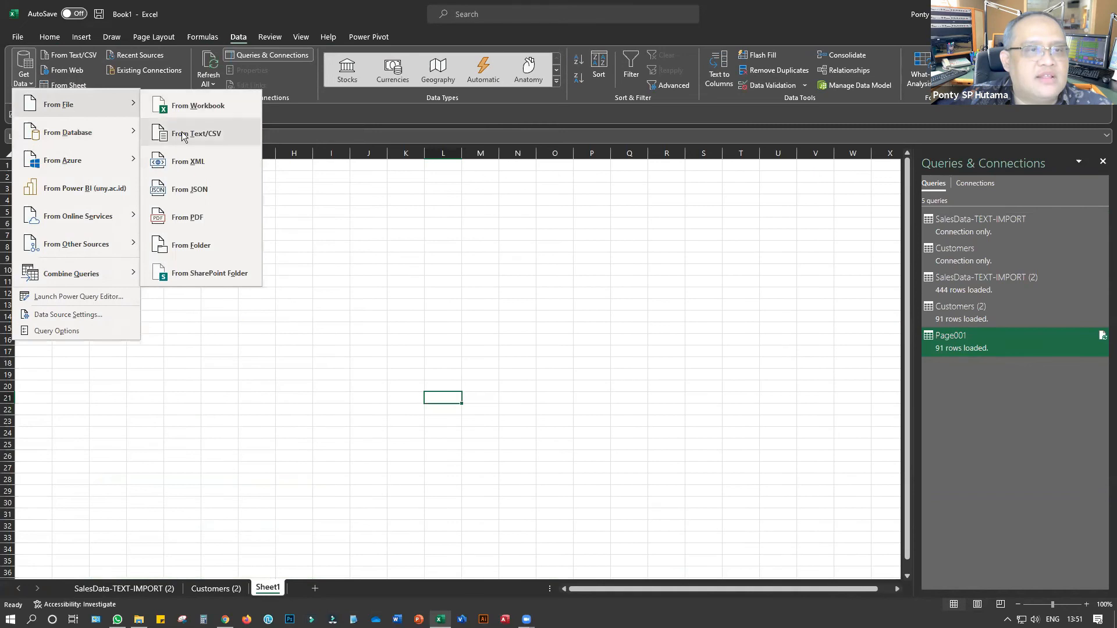
left_click(196, 221)
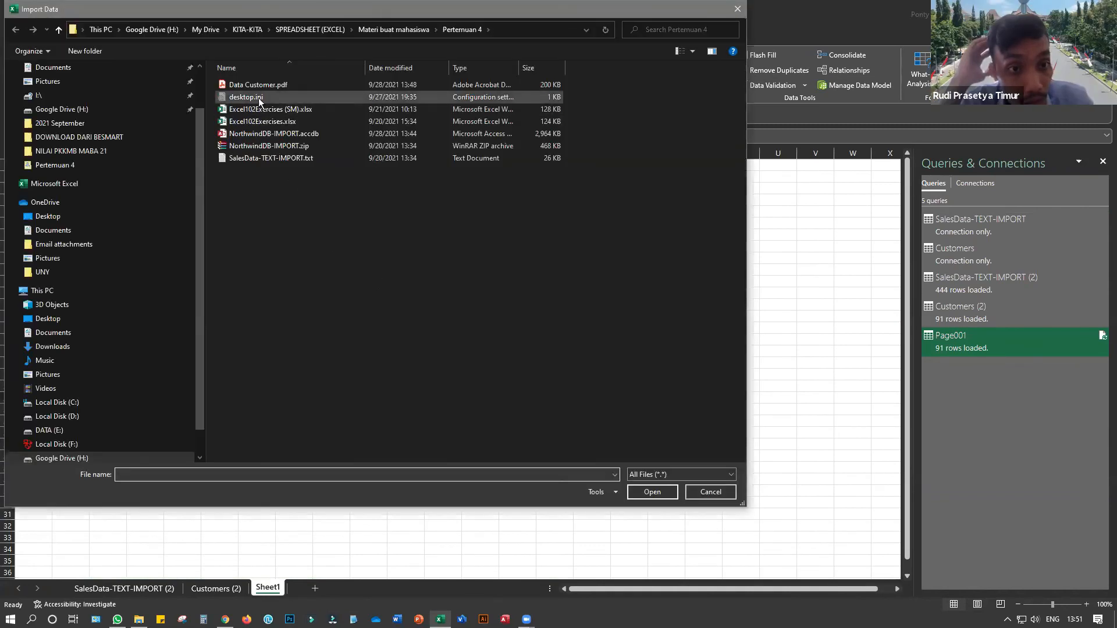
double_click(260, 85)
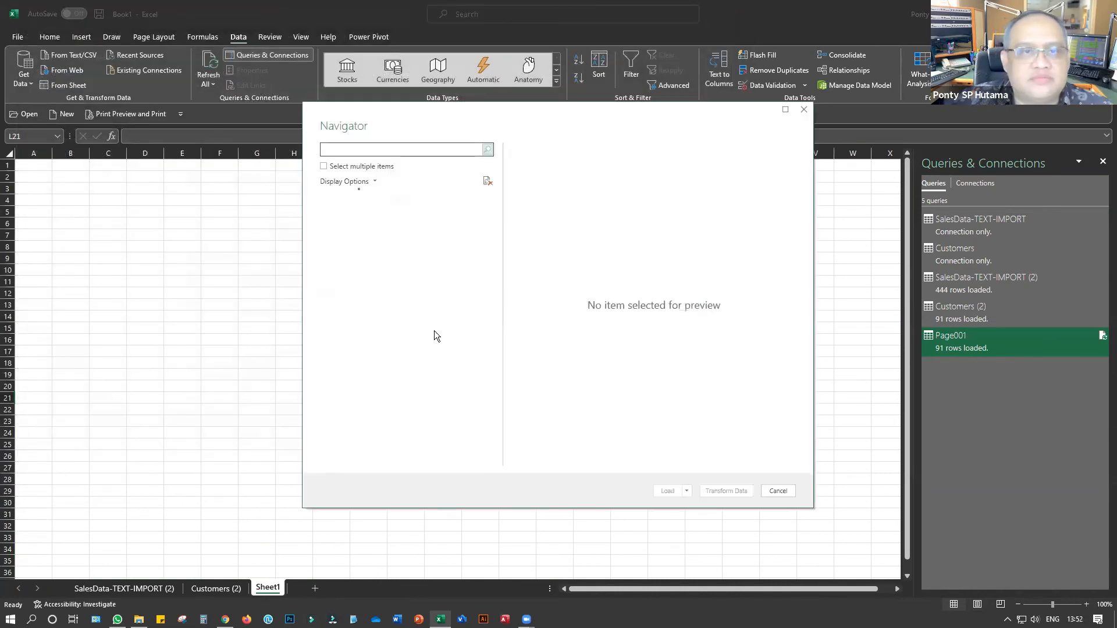
Turn on multiple selection in the Navigator, select Table001 (Page 1) and Page001, and load both into the workbook
left_click(324, 167)
left_click(340, 215)
left_click(338, 215)
left_click(339, 229)
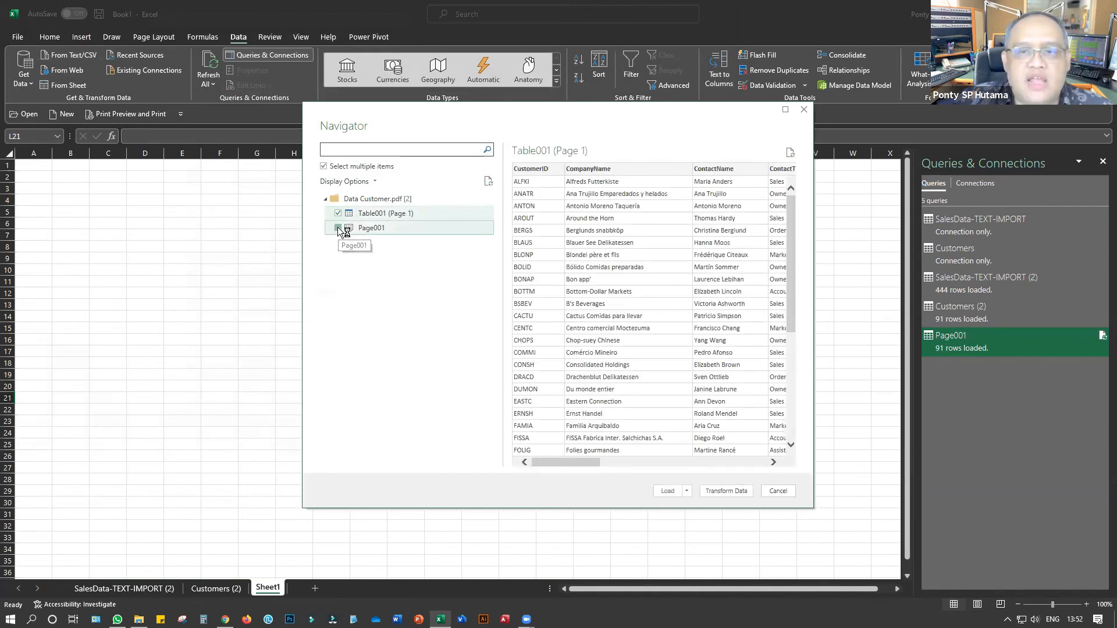
left_click(666, 491)
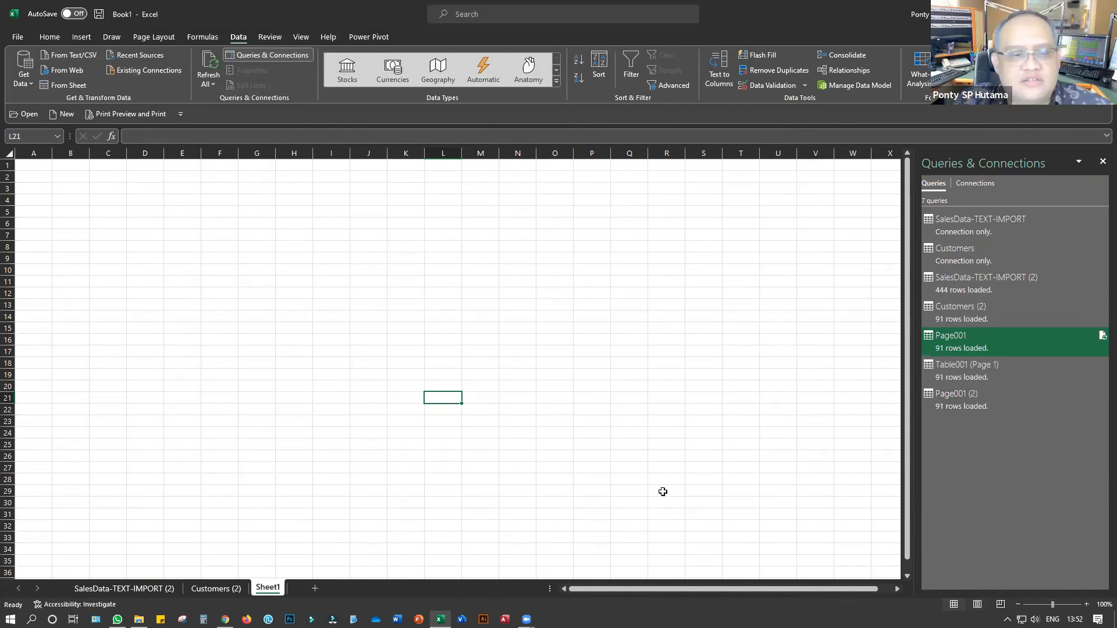
Inspect the Table001 (Page 1) query data in the Power Query Editor, and close the editor without changes
left_click(939, 370)
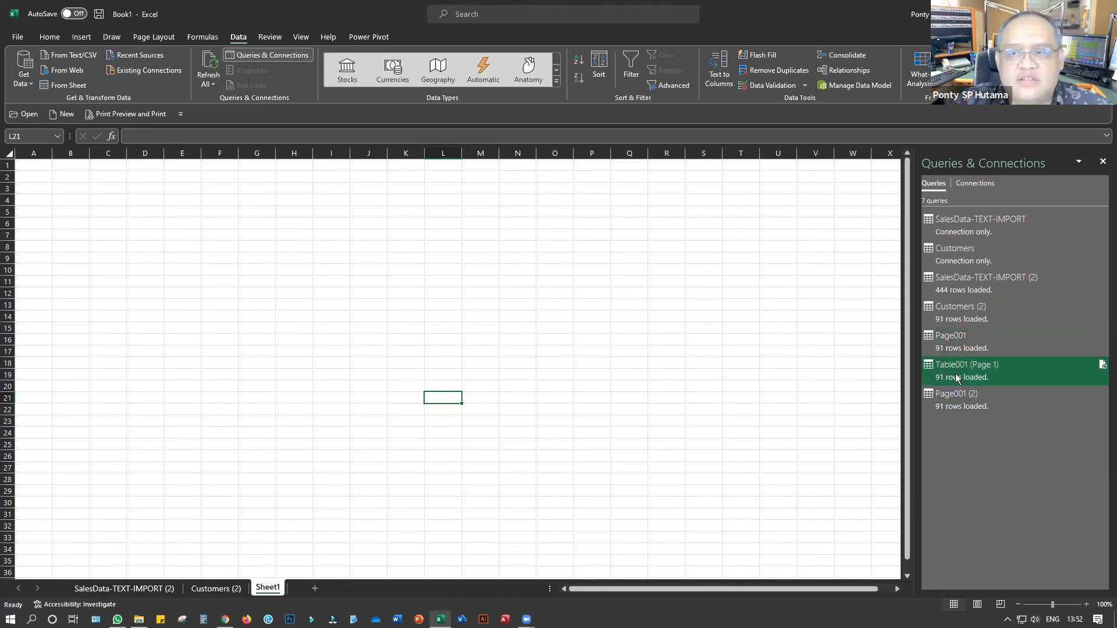
left_click(955, 406)
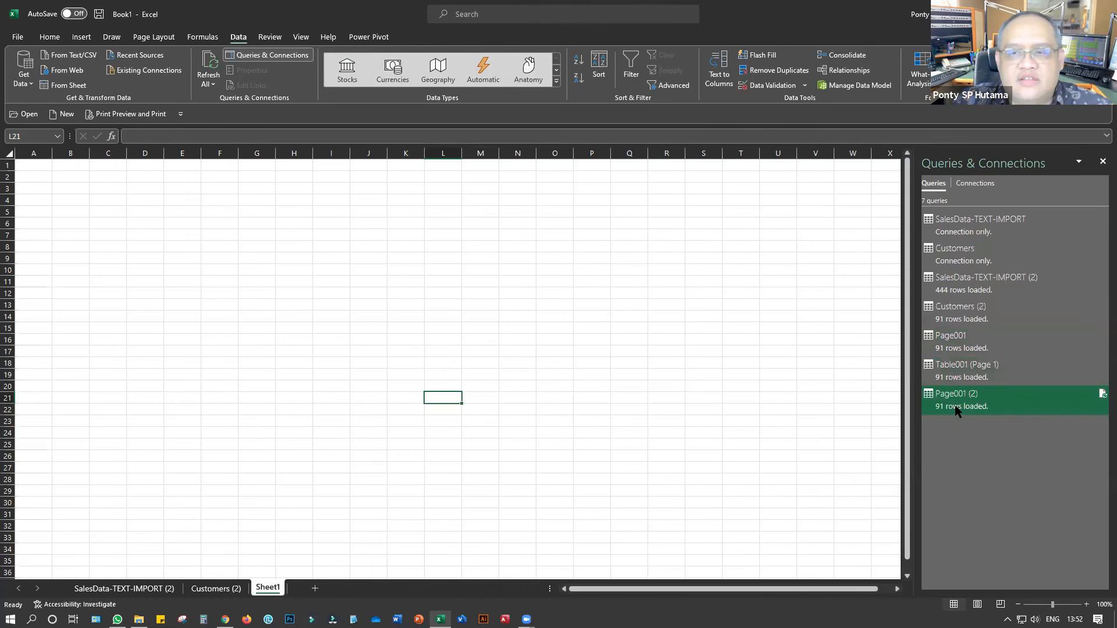
left_click(951, 372)
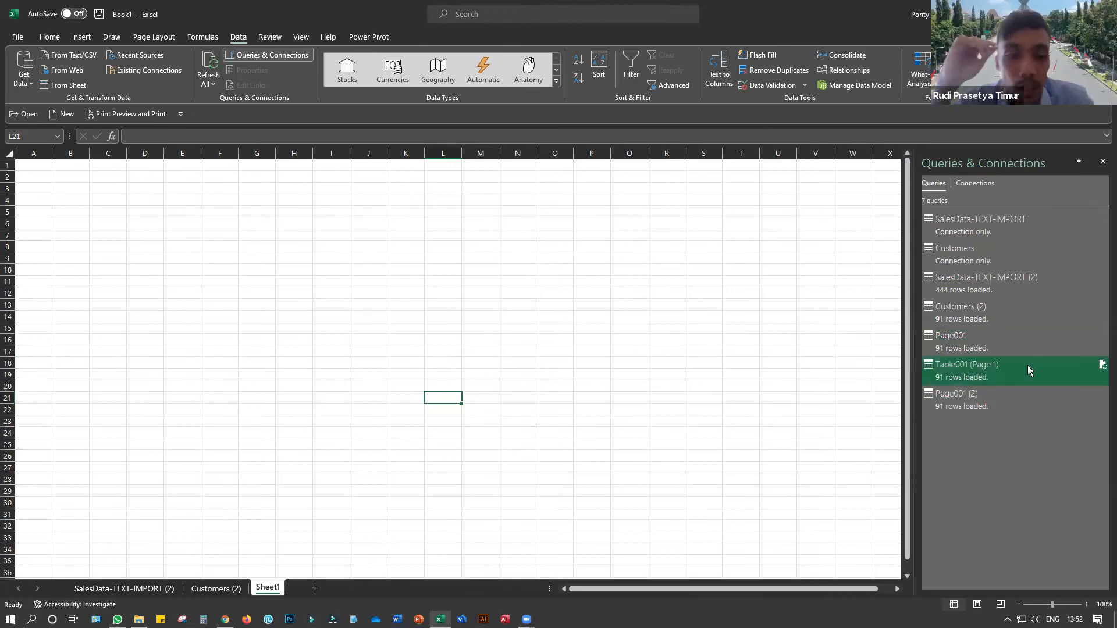
mouse_move(1052, 371)
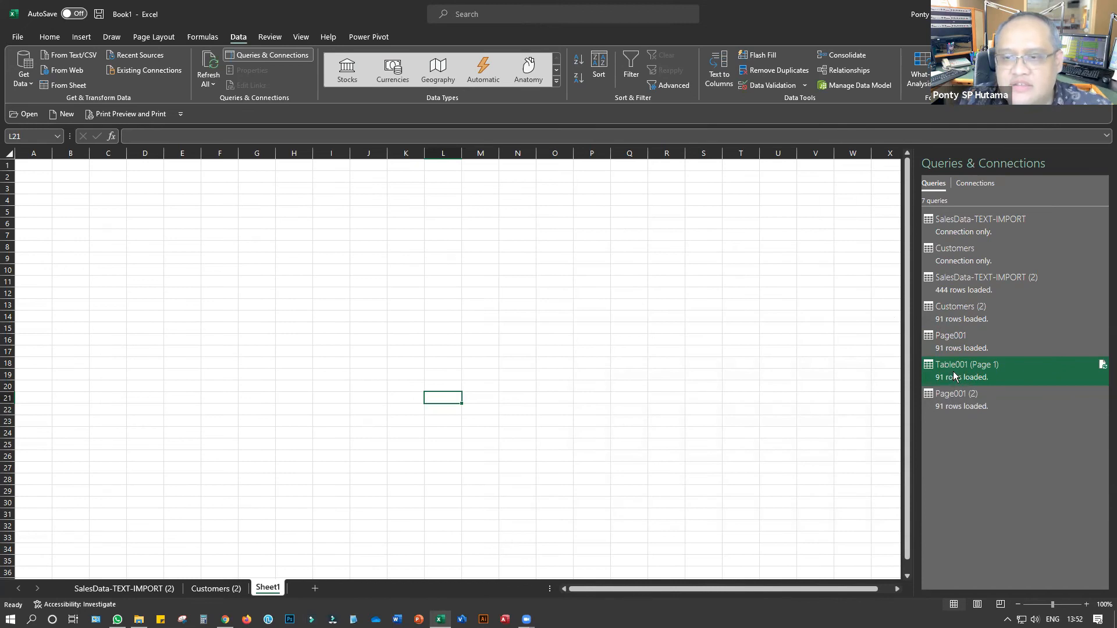
double_click(954, 374)
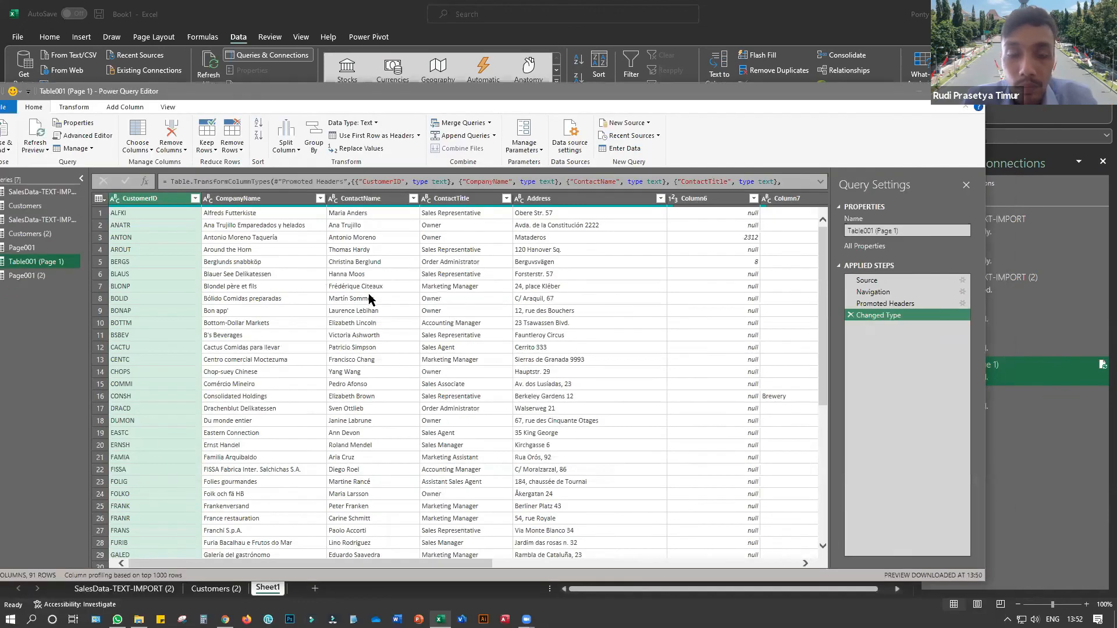
left_click(370, 299)
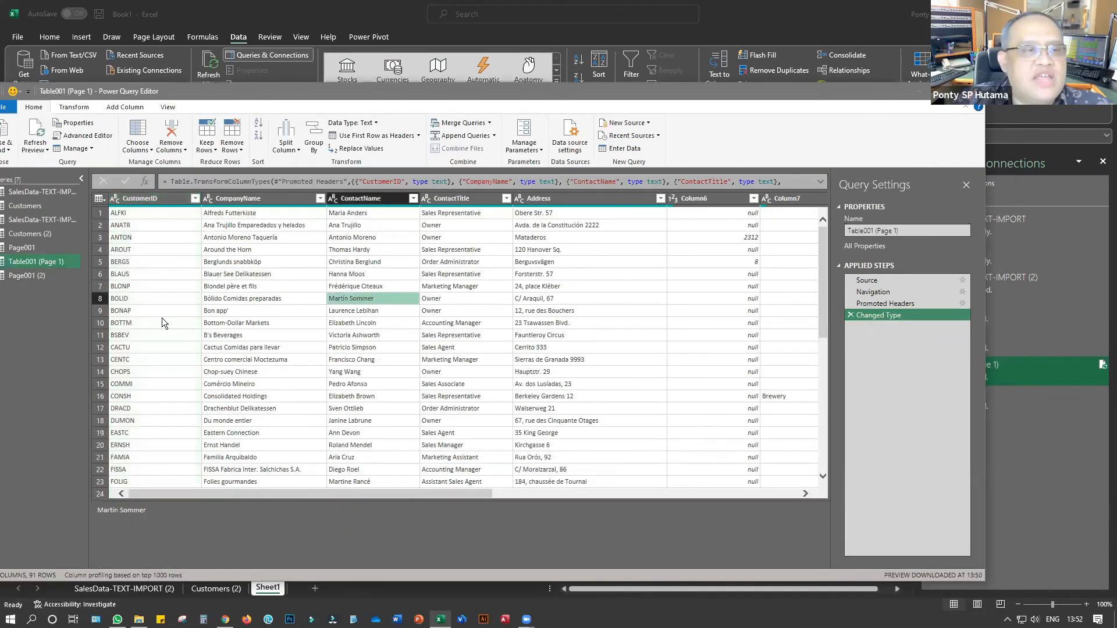
left_click(677, 334)
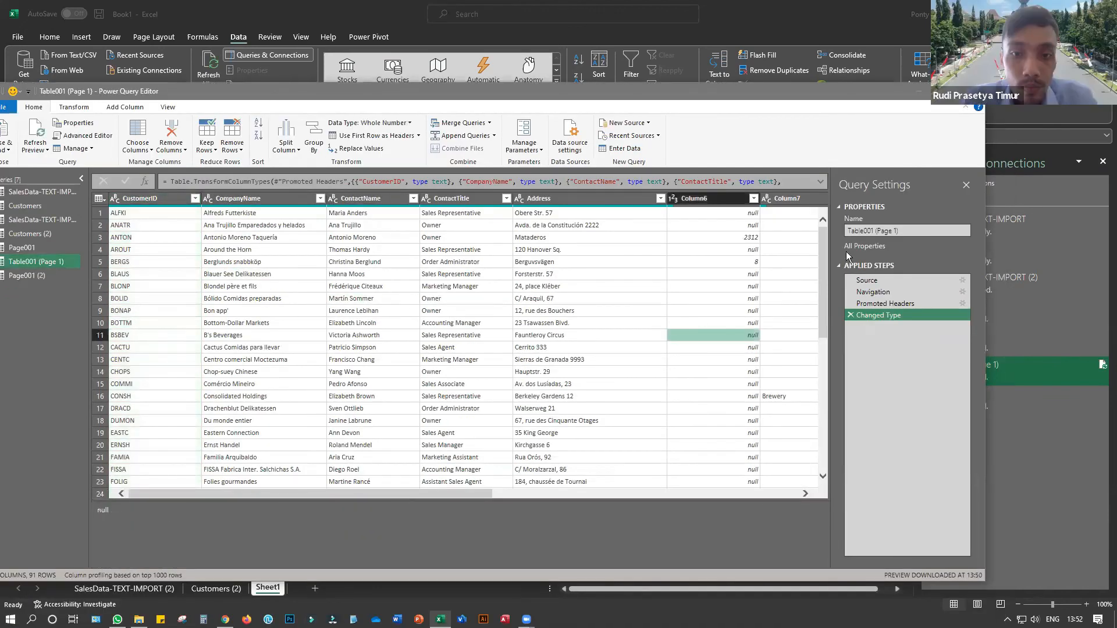
left_click(460, 261)
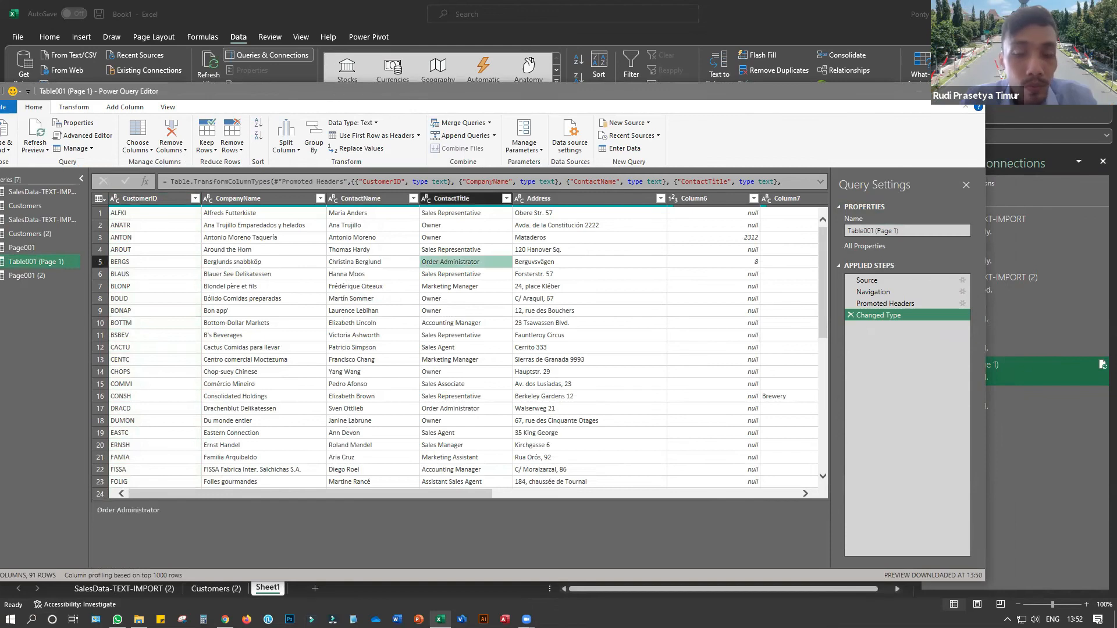
left_click_drag(907, 93, 835, 110)
left_click(897, 107)
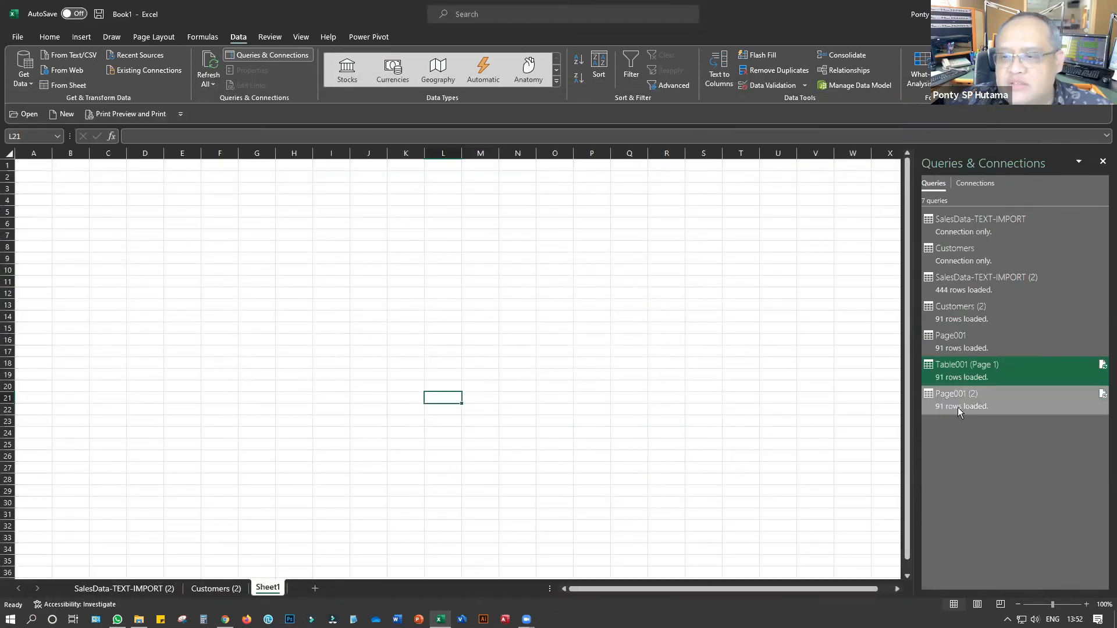
Open the Table001 (Page 1) query again for editing in the Power Query Editor
double_click(958, 407)
double_click(961, 373)
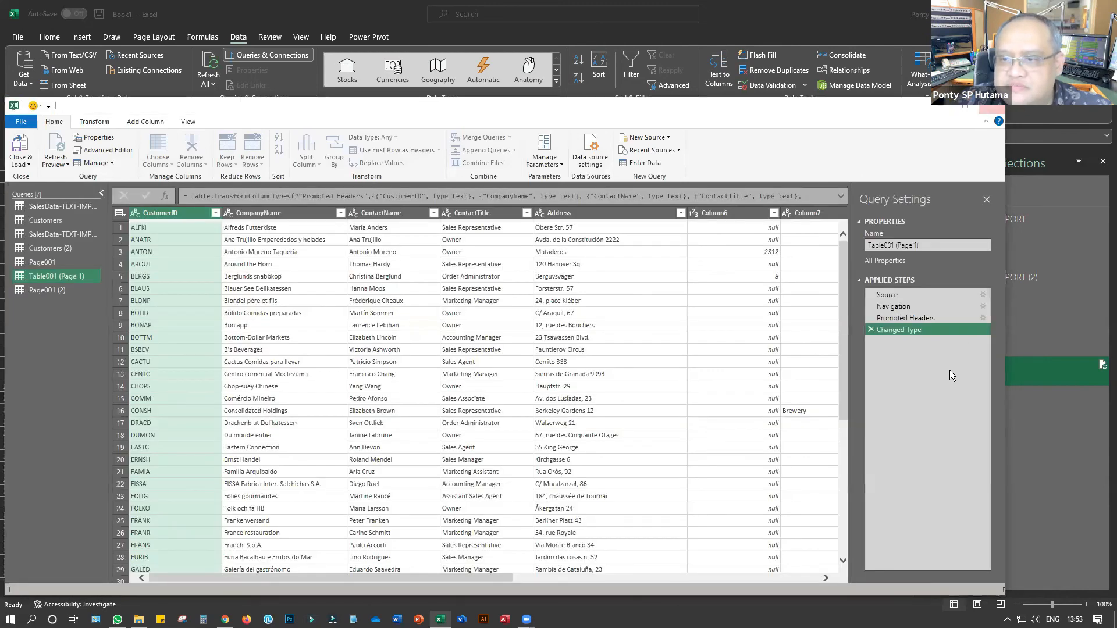
right_click(949, 370)
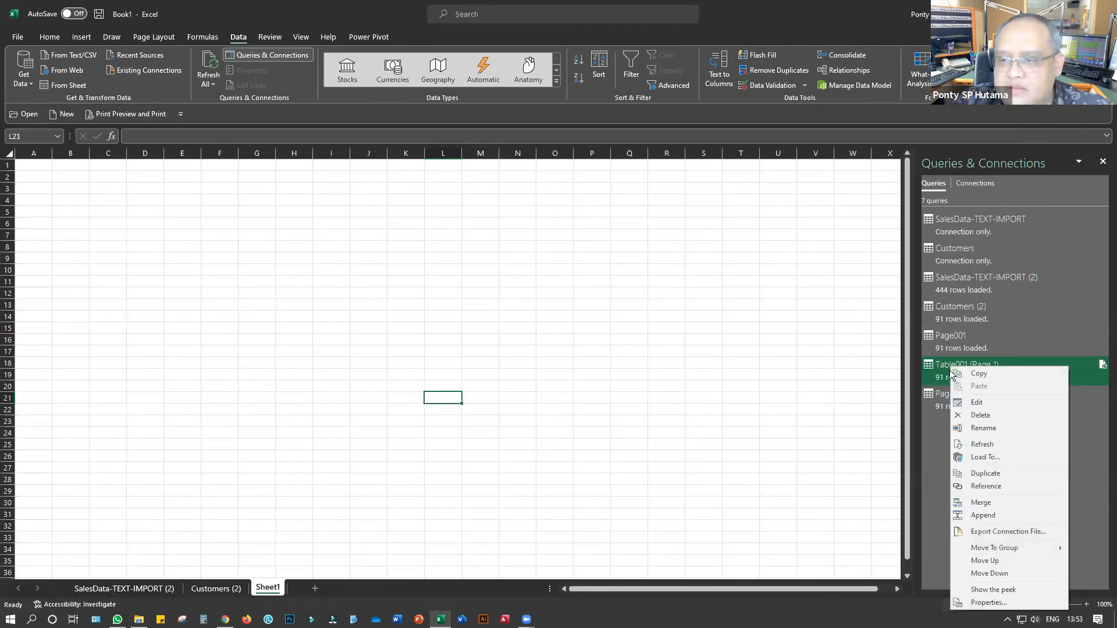
left_click(976, 402)
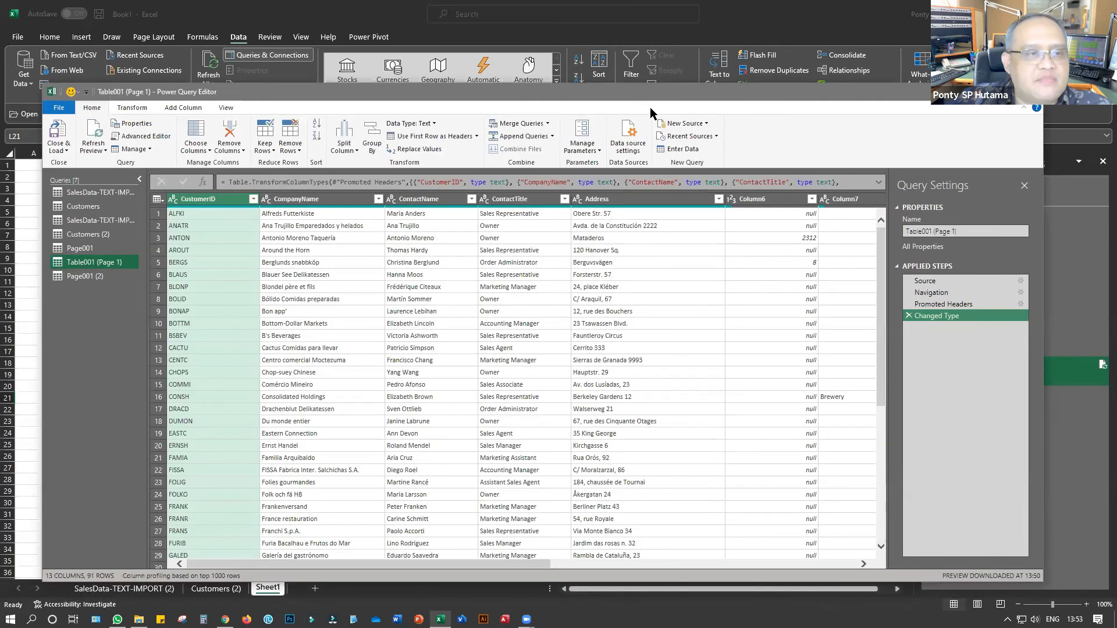
Examine the customer rows and columns of the Table001 (Page 1) query preview
left_click(232, 275)
left_click(401, 372)
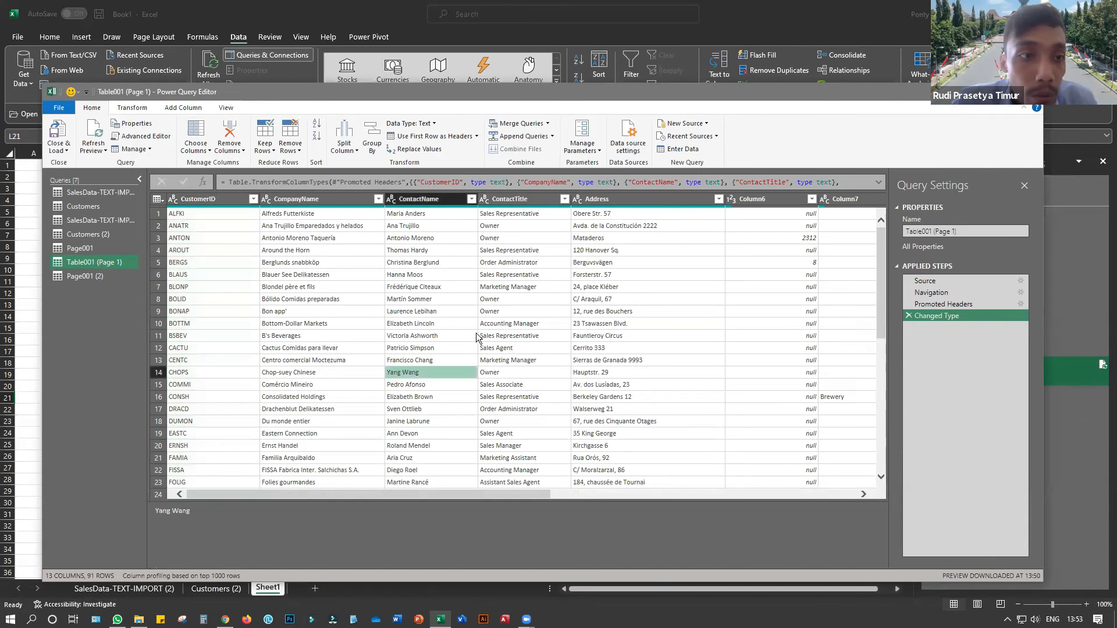
scroll(468, 328, "down", 2)
scroll(468, 328, "up", 2)
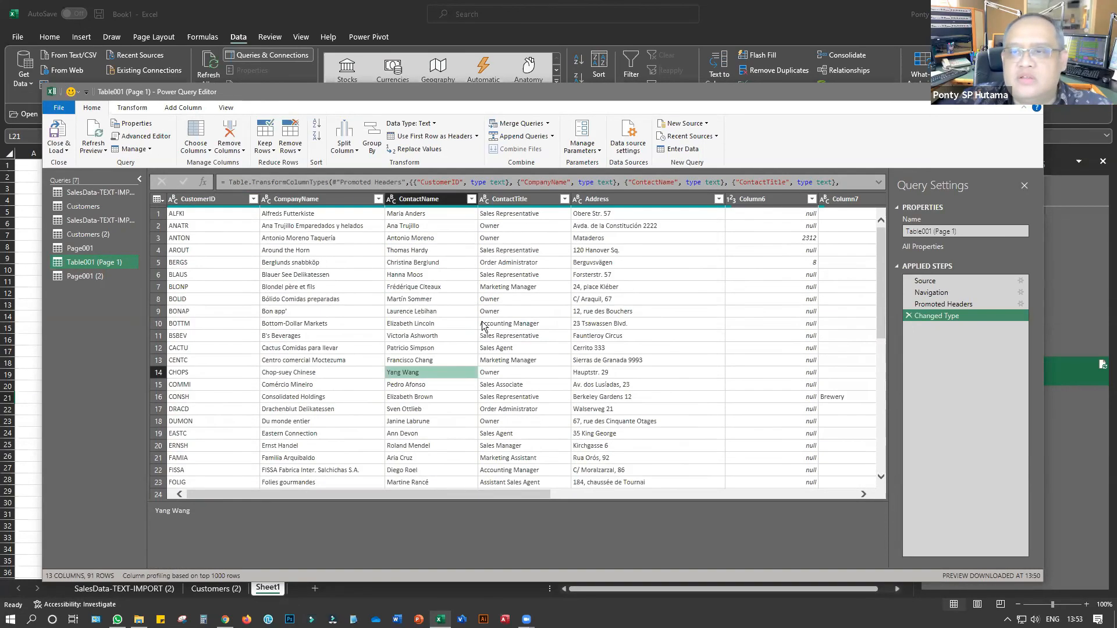
left_click(196, 215)
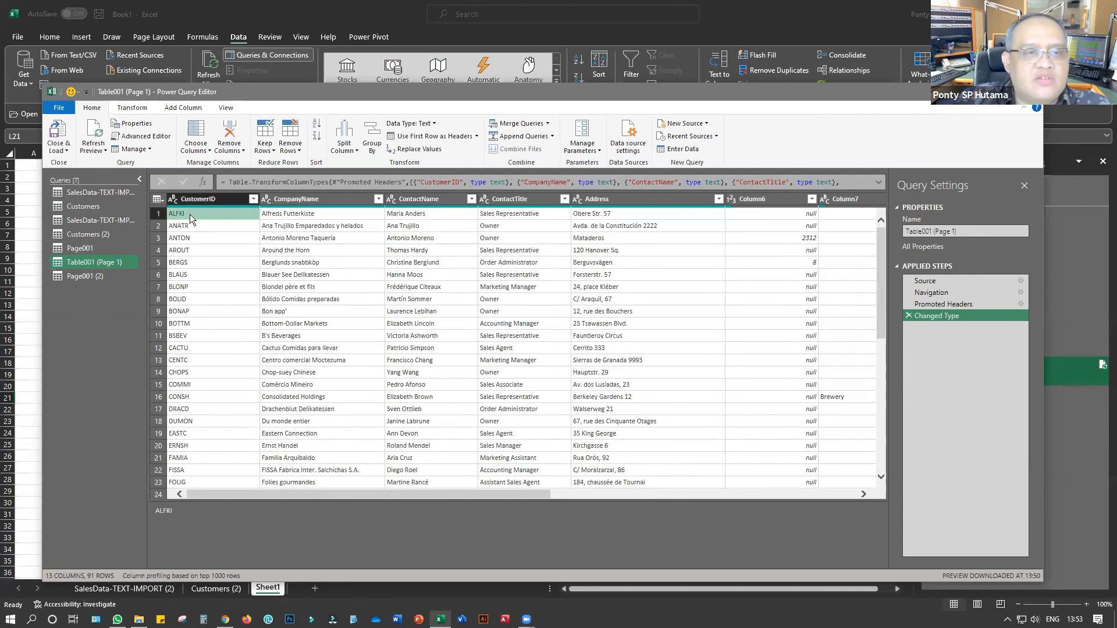
left_click(390, 278)
left_click(217, 215)
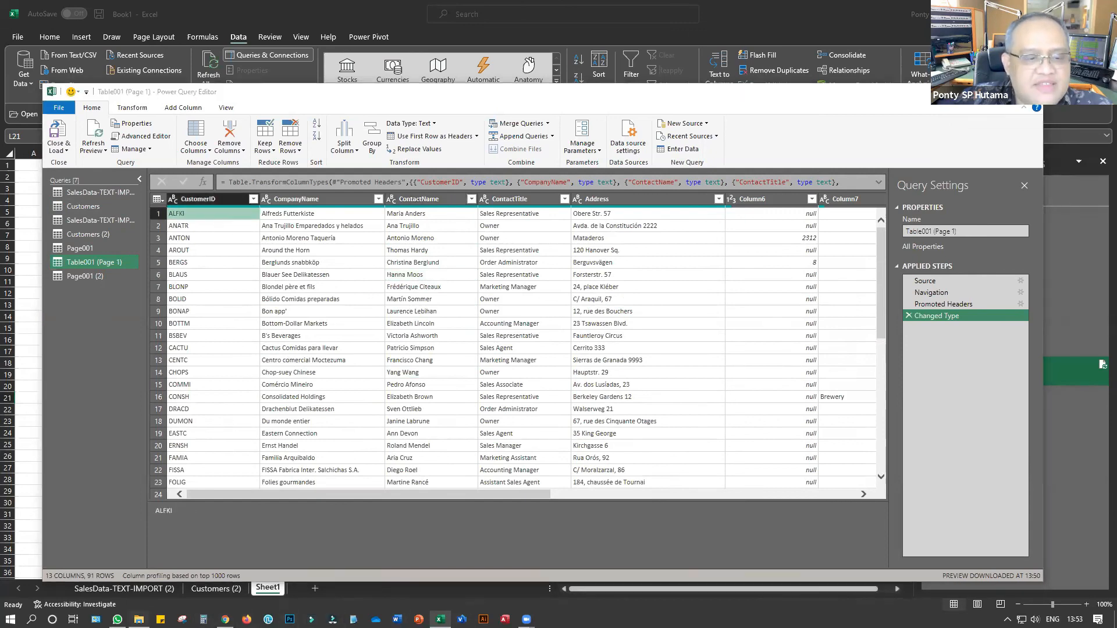
Switch to File Explorer, open Data Customer.pdf from the Pertemuan 4 folder, review its table, and minimize the PDF reader
left_click(139, 619)
left_click(305, 76)
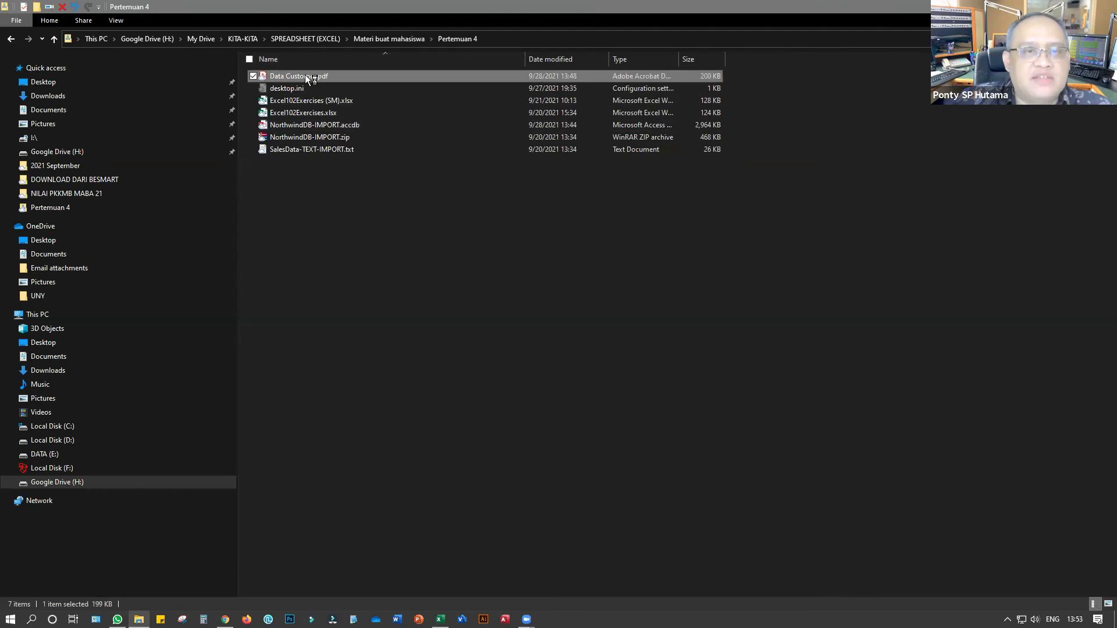
double_click(304, 75)
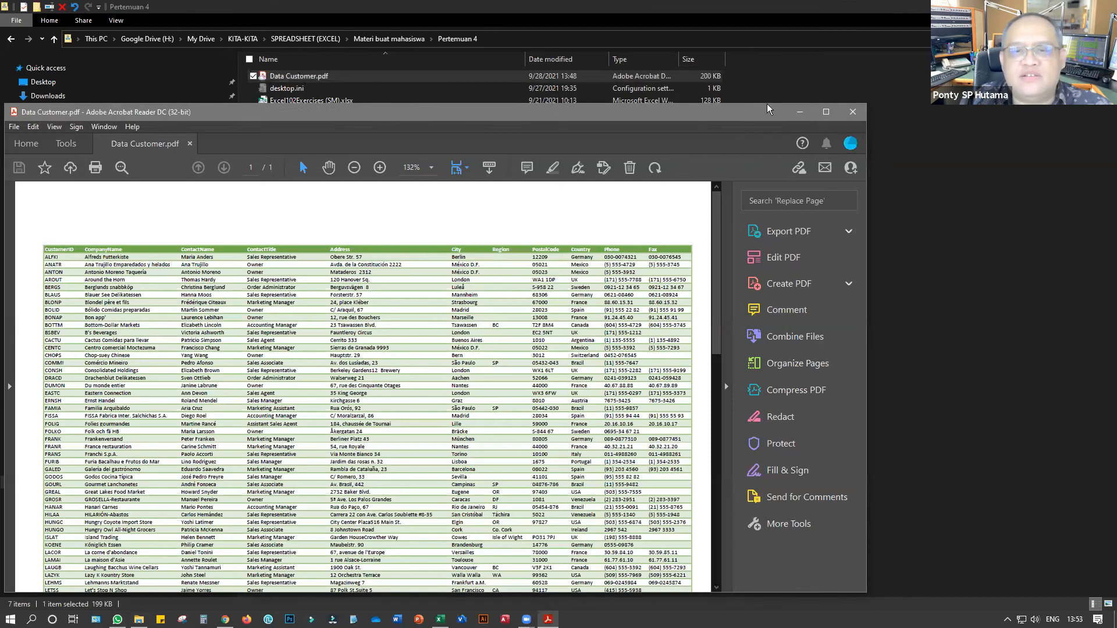
left_click_drag(766, 108, 862, 75)
scroll(829, 461, "down", 1)
scroll(829, 462, "up", 3)
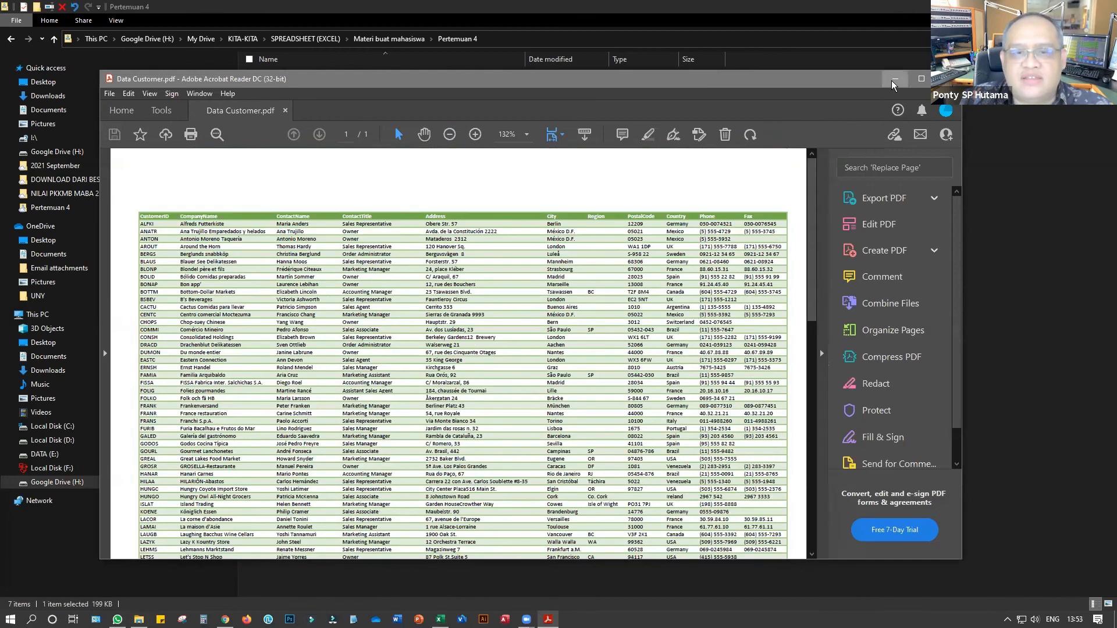
left_click(894, 79)
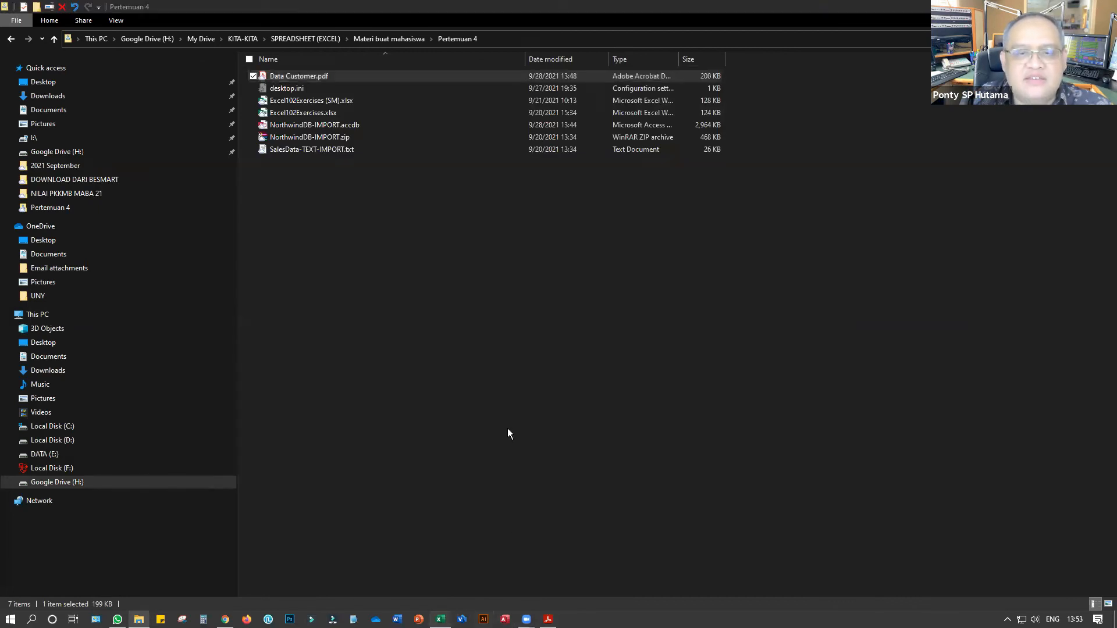
Switch back to the Power Query Editor with the Table001 (Page 1) query and maximize its window
key("alt+Tab")
left_click(513, 374)
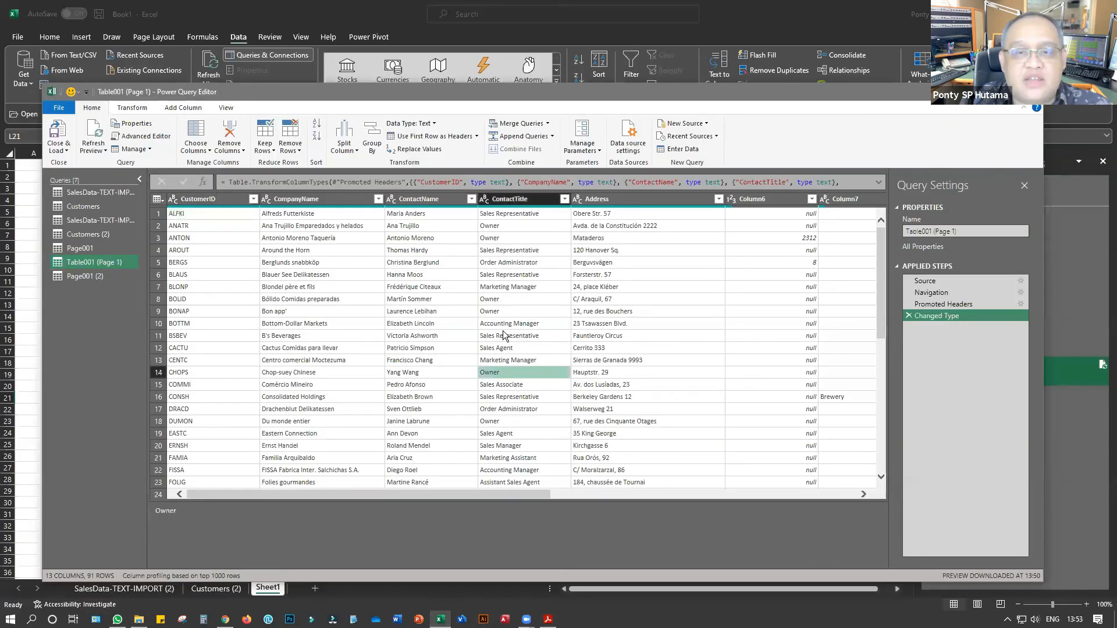
left_click(204, 241)
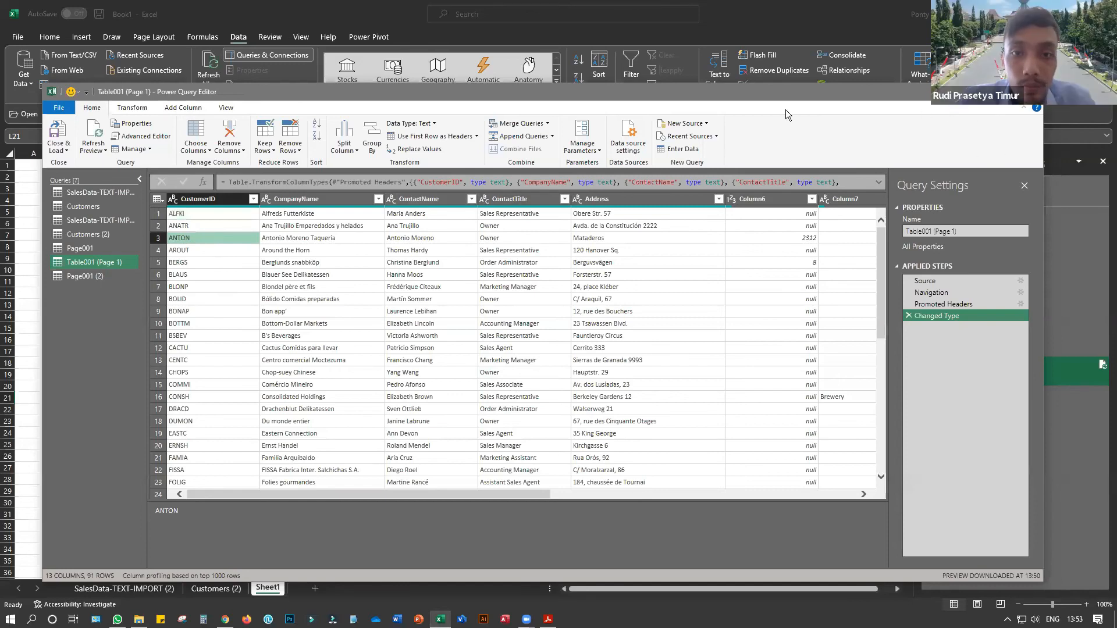
left_click_drag(1005, 98, 952, 147)
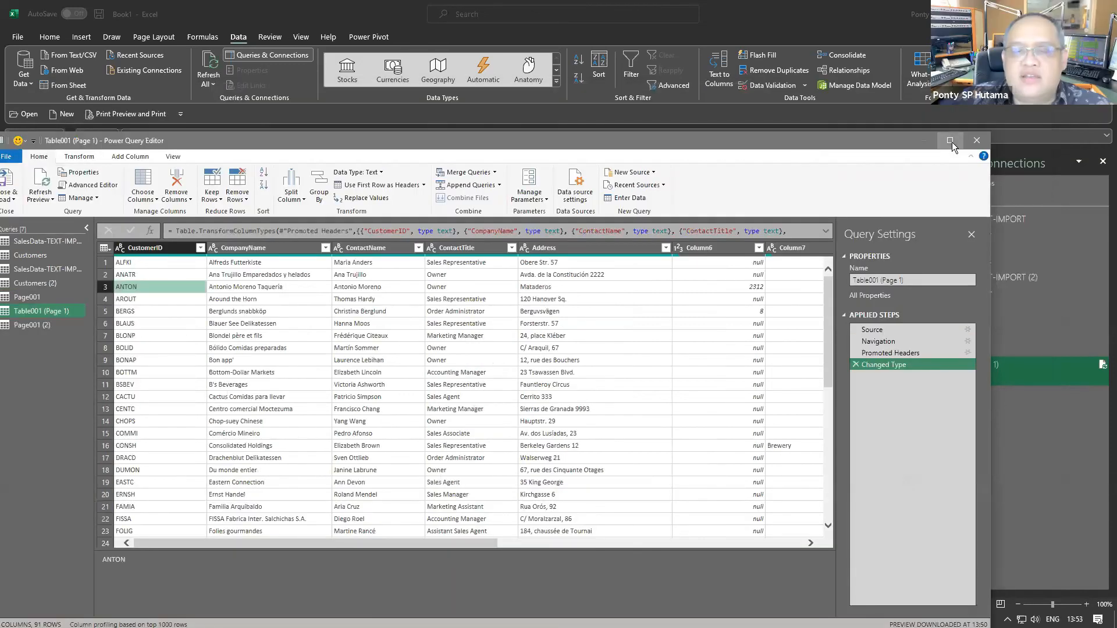
left_click(951, 142)
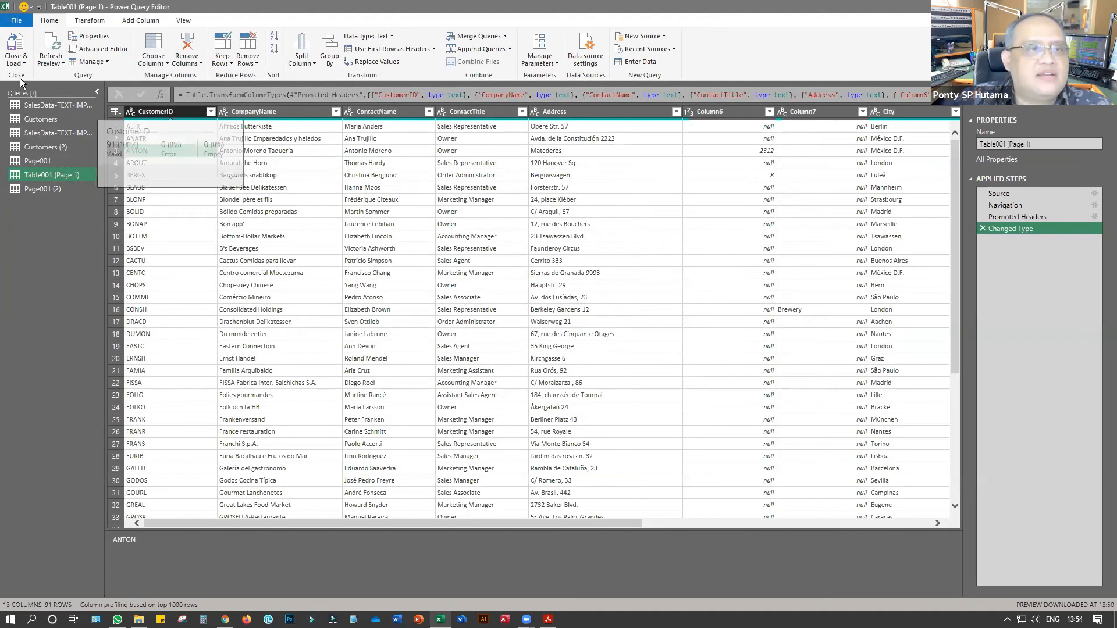
Copy the entire table of the Table001 (Page 1) query
left_click(463, 192)
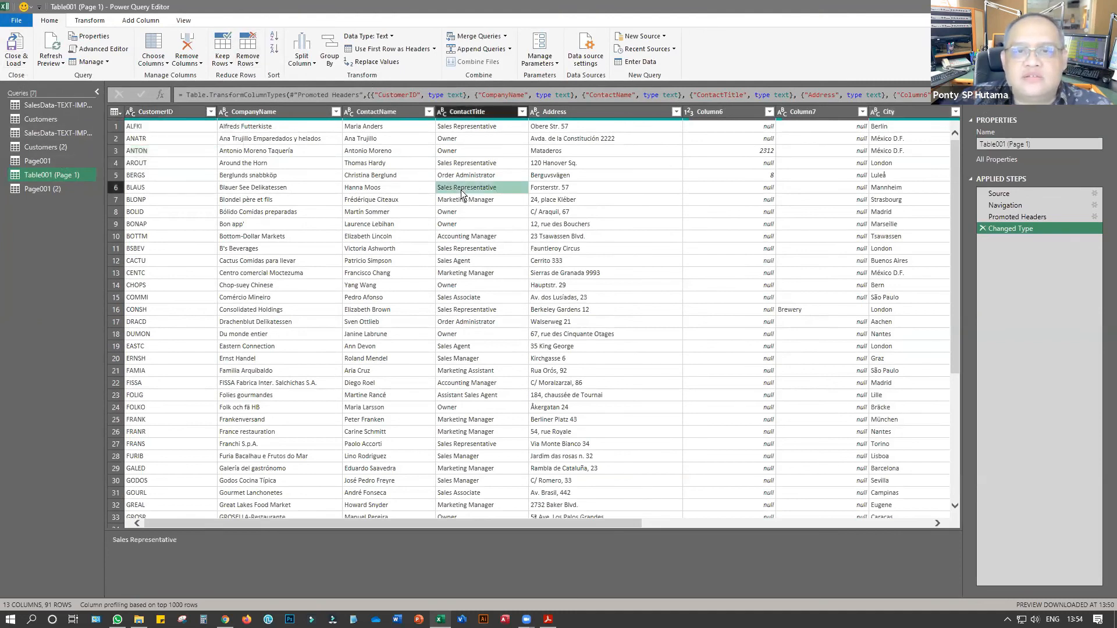
left_click(115, 112)
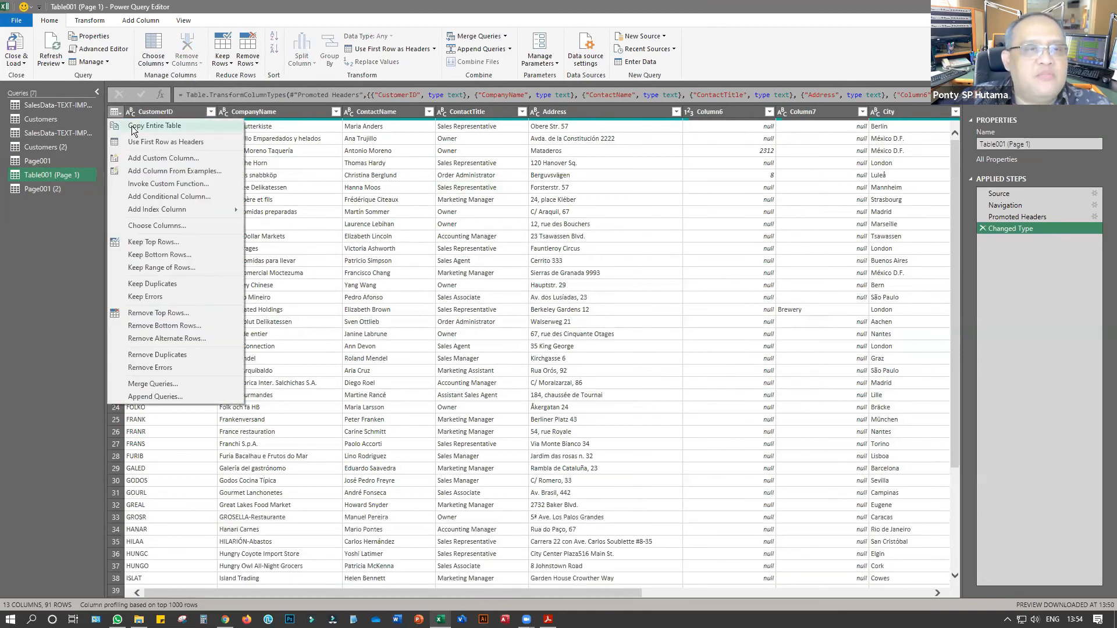
left_click(133, 130)
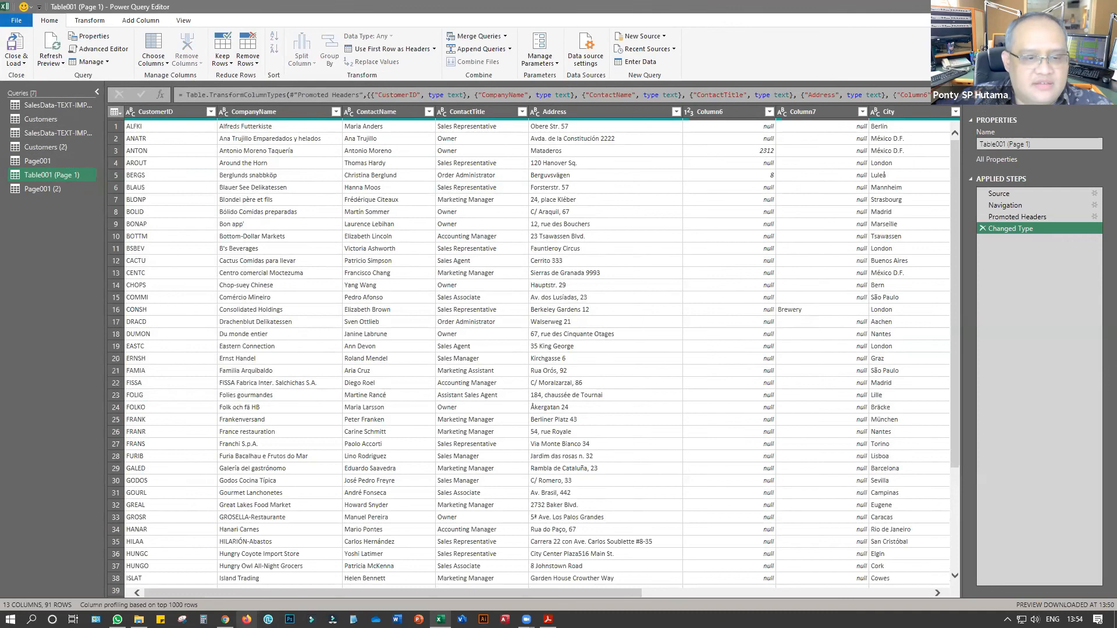
Switch to the Book1 workbook and paste the copied query table over all of Sheet1, accepting the size mismatch
left_click(440, 619)
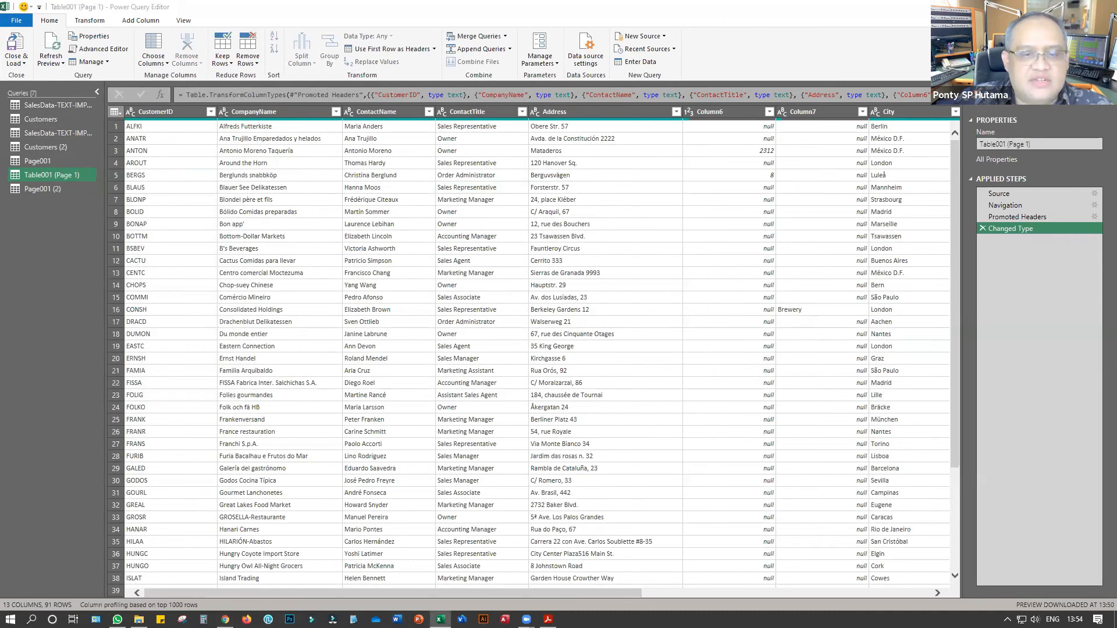
left_click_drag(997, 7, 970, 352)
left_click(1054, 353)
left_click(7, 152)
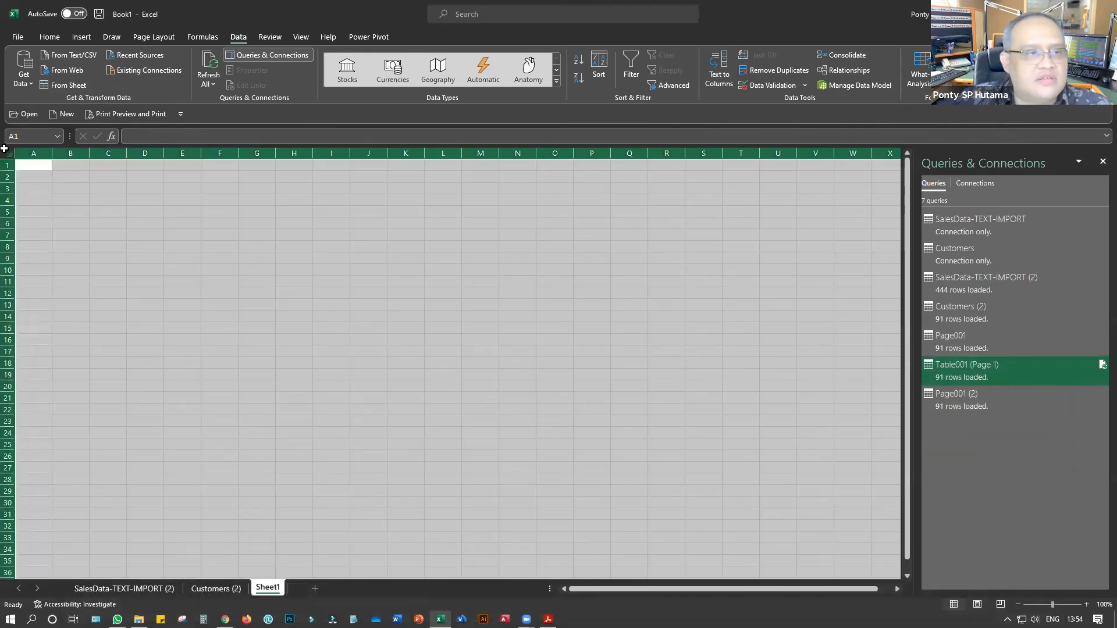
key("ctrl+v")
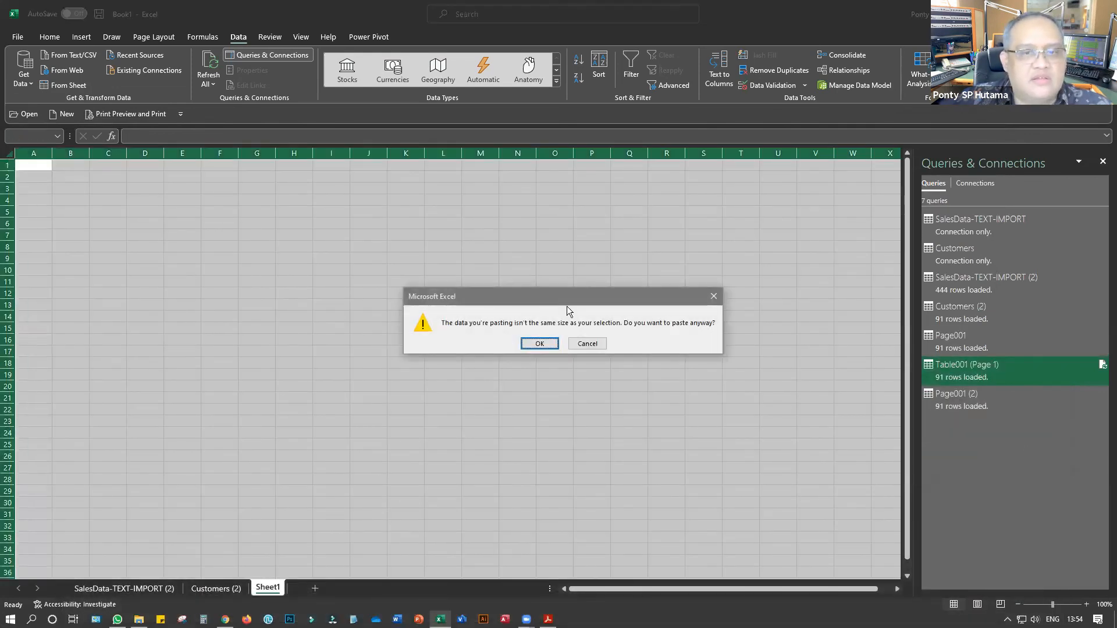
left_click(540, 343)
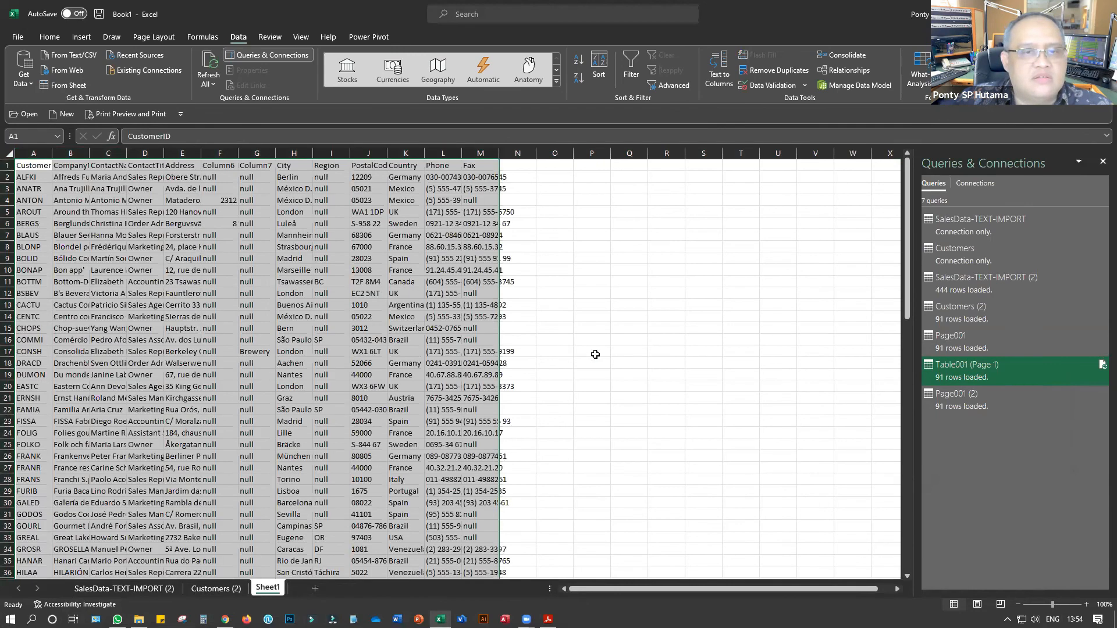
Widen the Phone and CustomerID columns in Sheet1
left_click(264, 345)
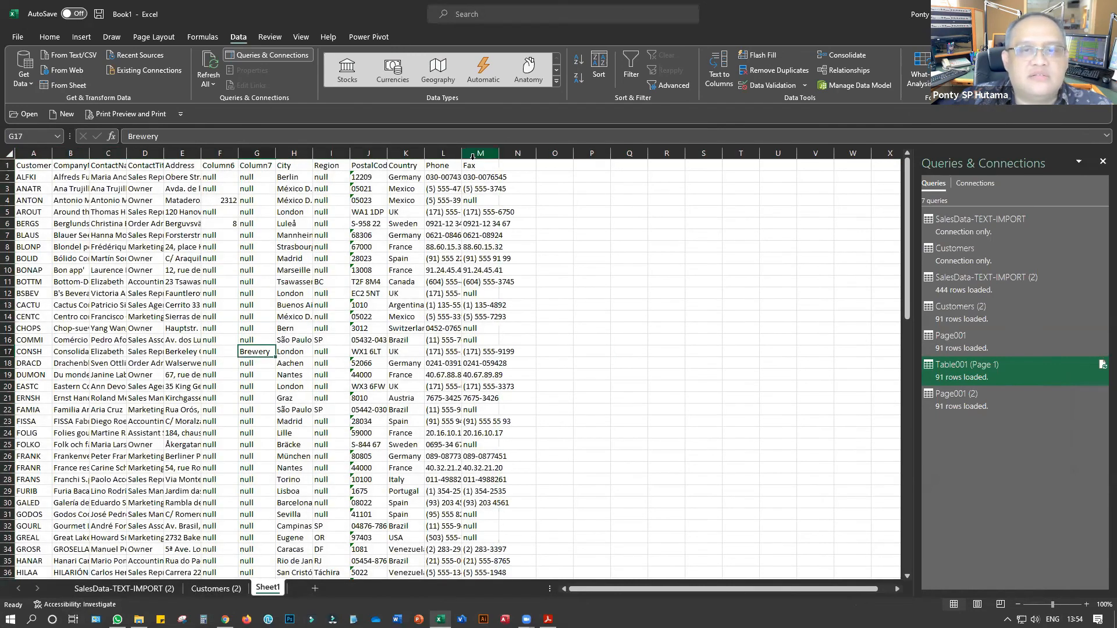
left_click_drag(461, 153, 604, 153)
left_click(671, 229)
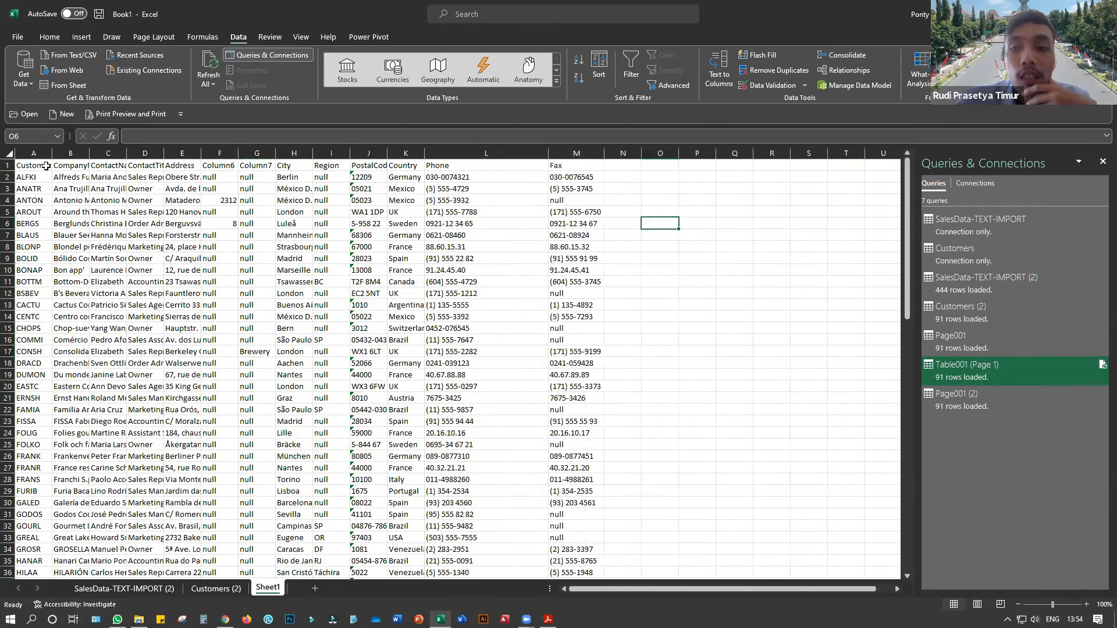
left_click_drag(52, 153, 62, 153)
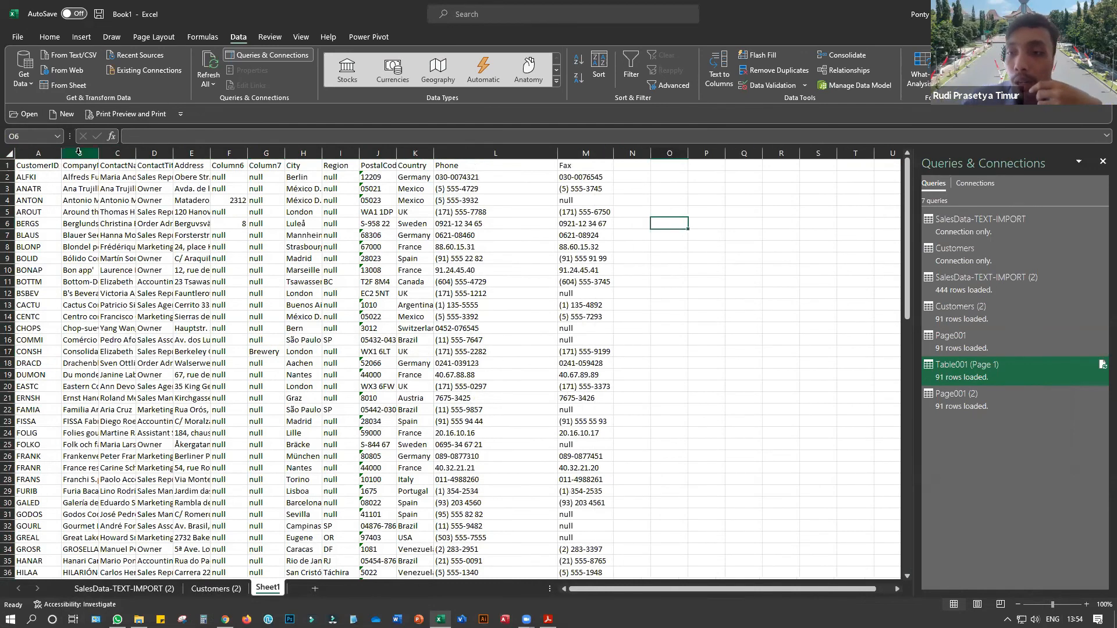
Examine the pasted customer rows and columns in Sheet1, from the header row down to the last records
scroll(372, 325, "down", 5)
scroll(402, 361, "down", 20)
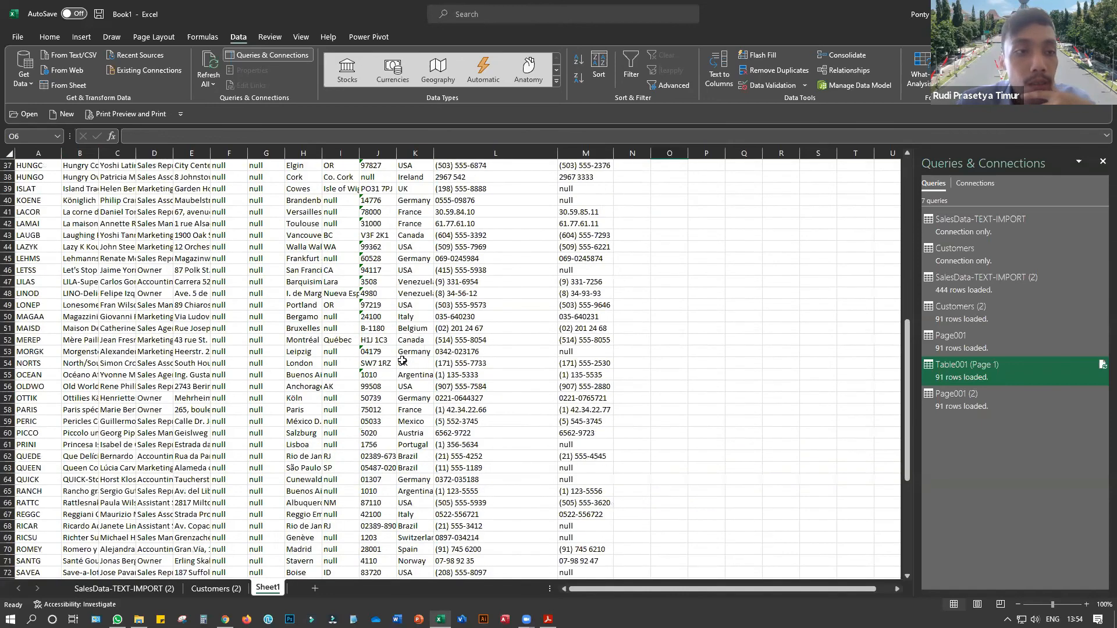
left_click(194, 393)
scroll(200, 398, "up", 6)
scroll(200, 398, "up", 8)
scroll(273, 221, "up", 11)
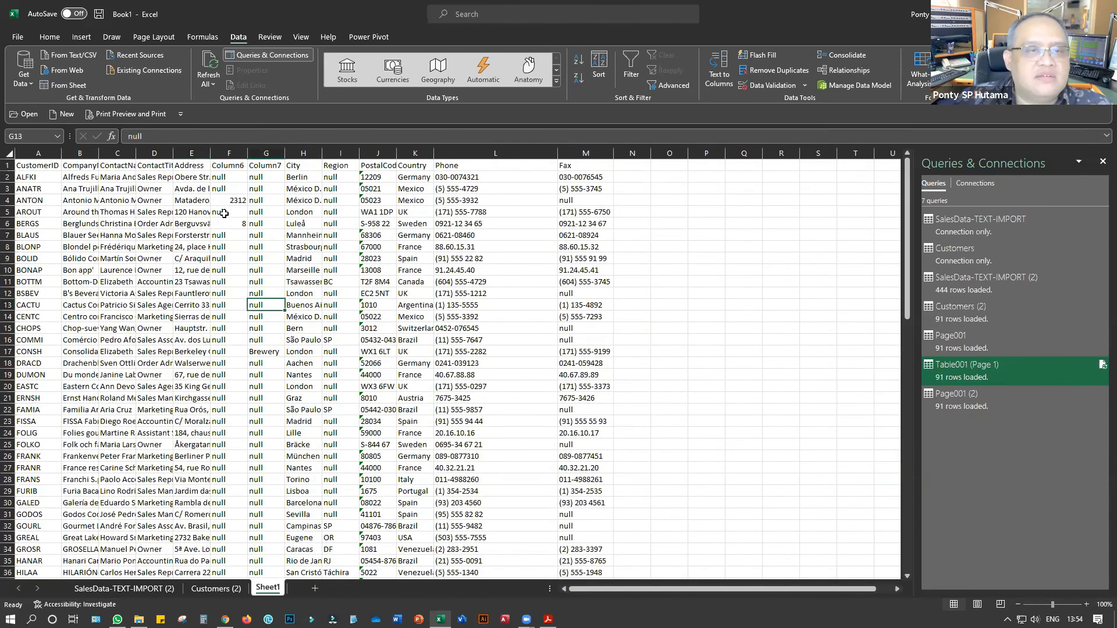
left_click(231, 190)
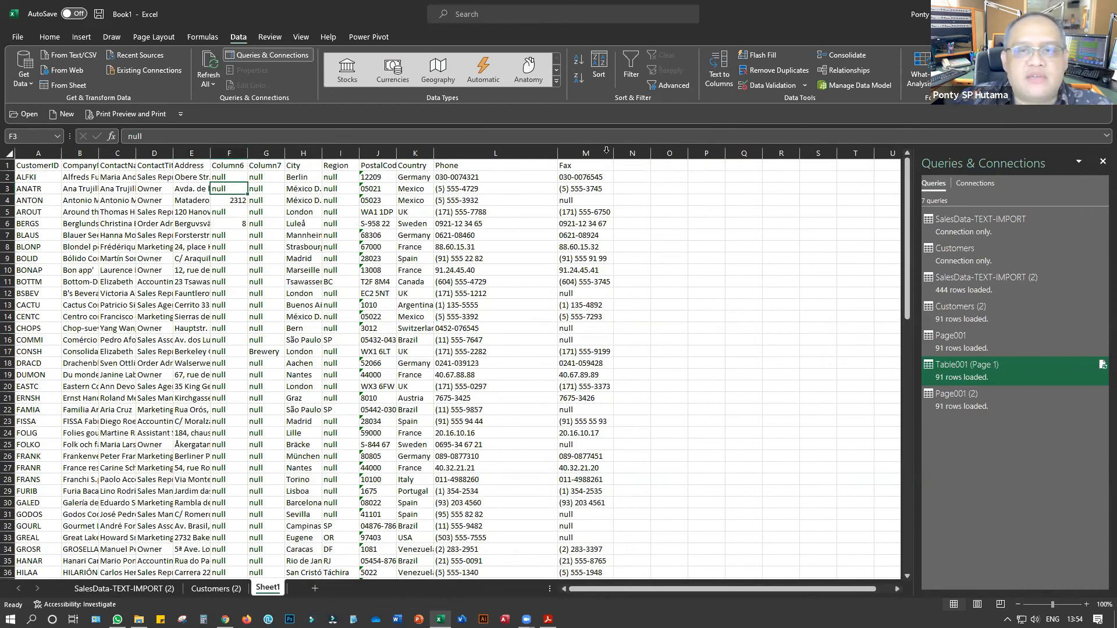
left_click(585, 153)
left_click(621, 250)
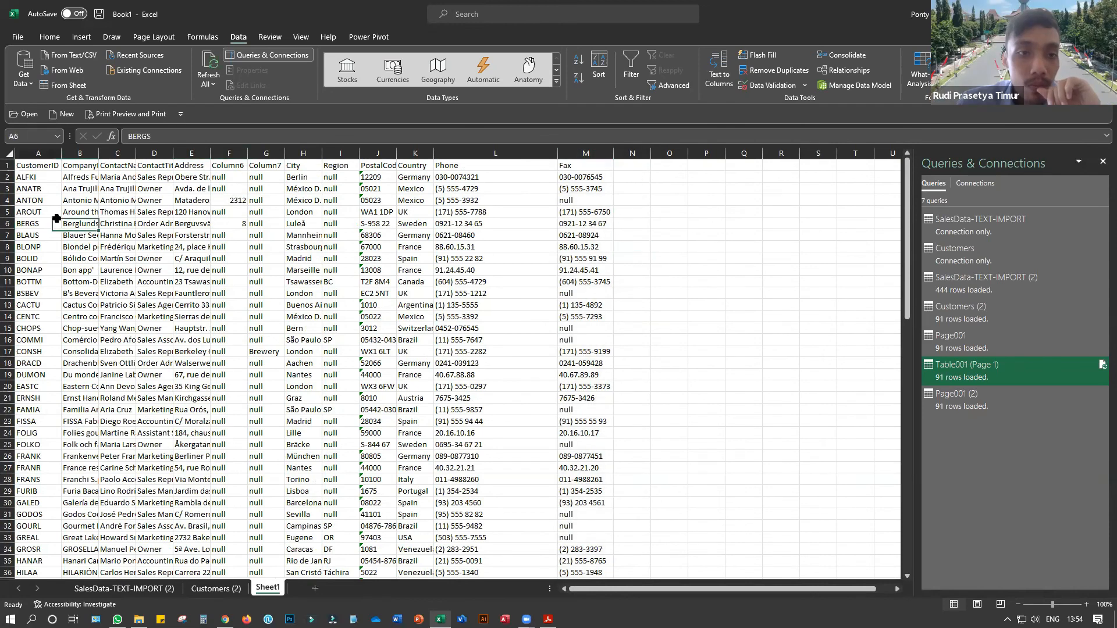
left_click(33, 166)
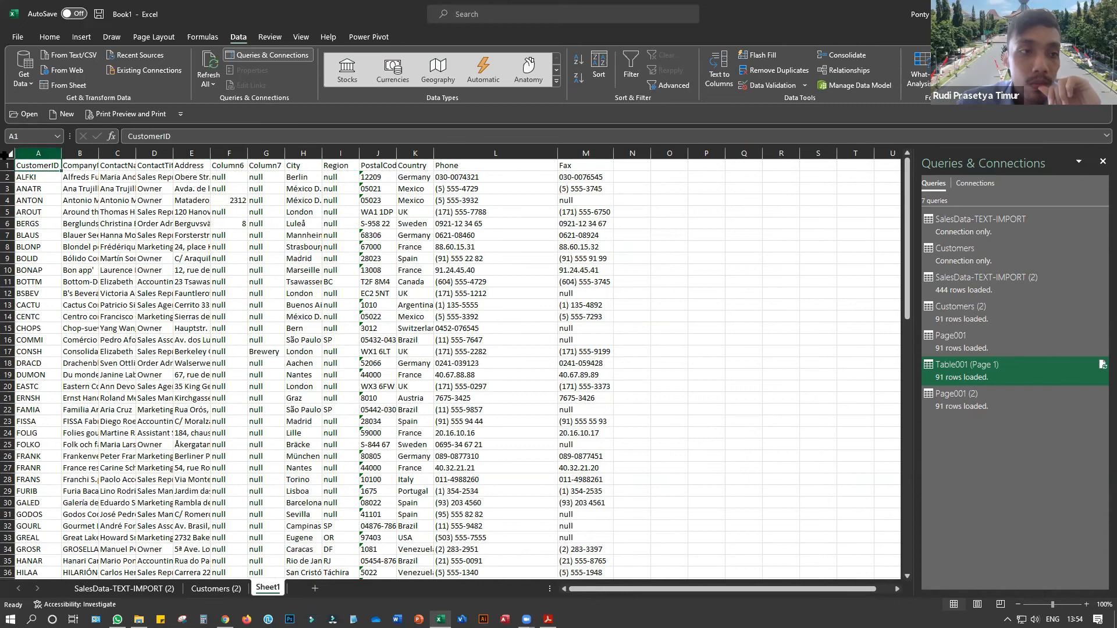
left_click(49, 215)
mouse_move(29, 166)
left_mouse_down()
mouse_move(558, 285)
mouse_move(599, 366)
mouse_move(605, 495)
left_mouse_up()
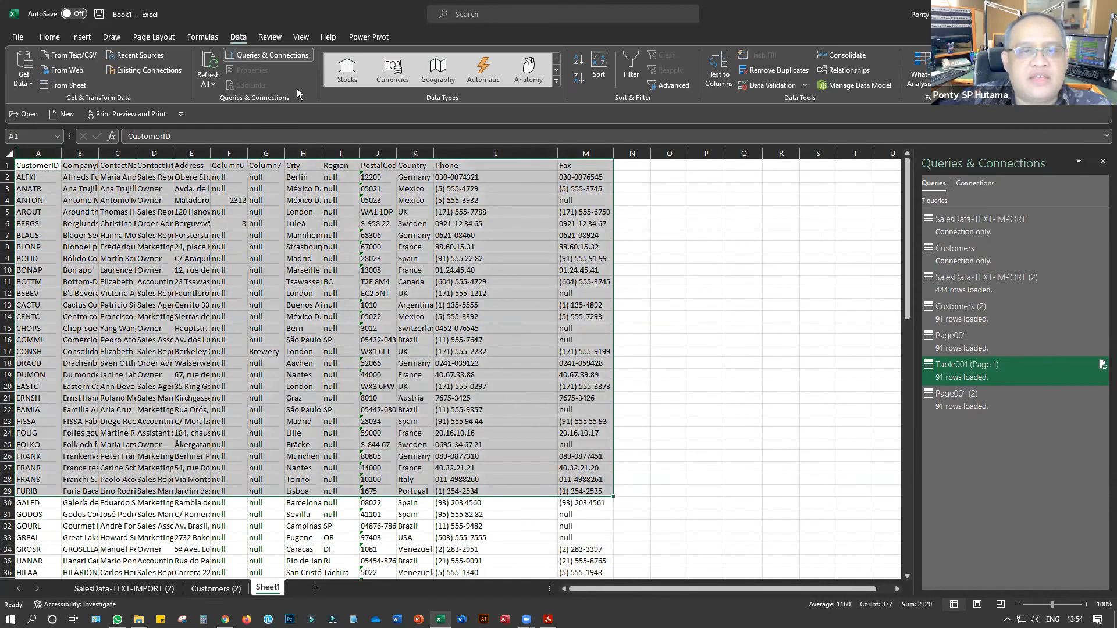
Widen the PostalCode and Column6 columns in Sheet1
left_click_drag(396, 153, 441, 153)
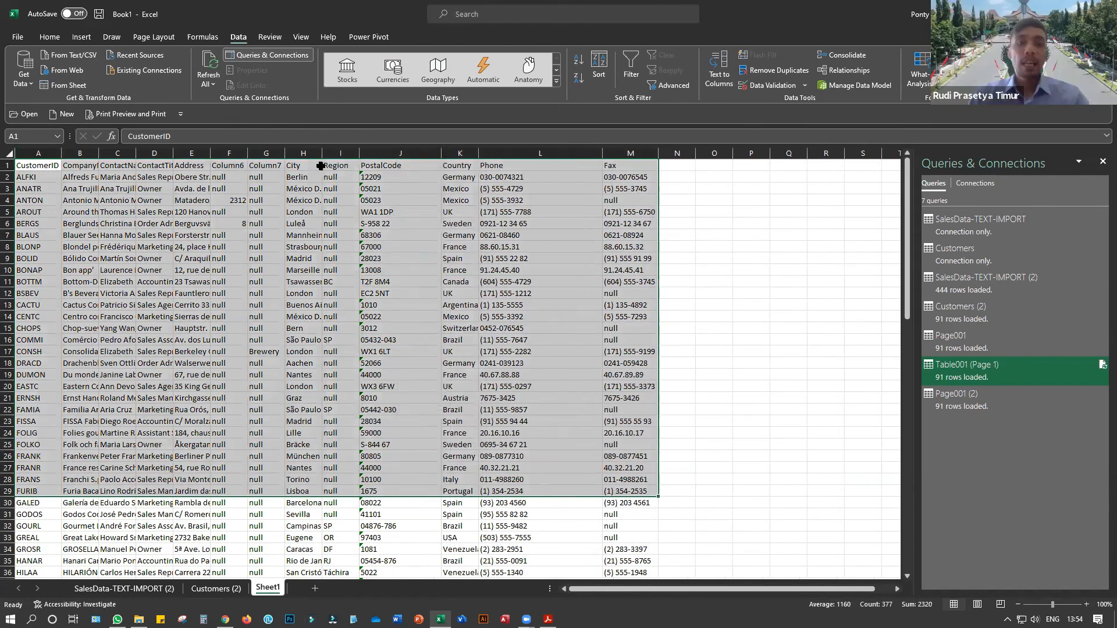
left_click_drag(247, 153, 274, 153)
left_click(242, 270)
left_click(29, 247)
Reopen the Table001 (Page 1) query in the Power Query Editor, maximize its window, and move Column6 in front of CustomerID
double_click(963, 378)
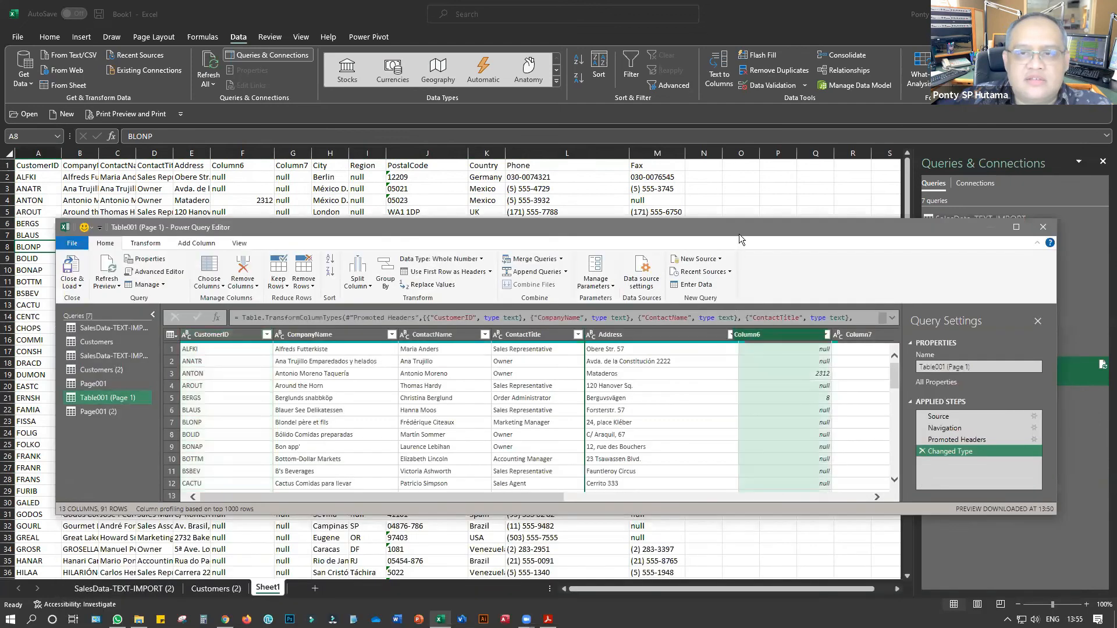
left_click_drag(739, 234, 733, 156)
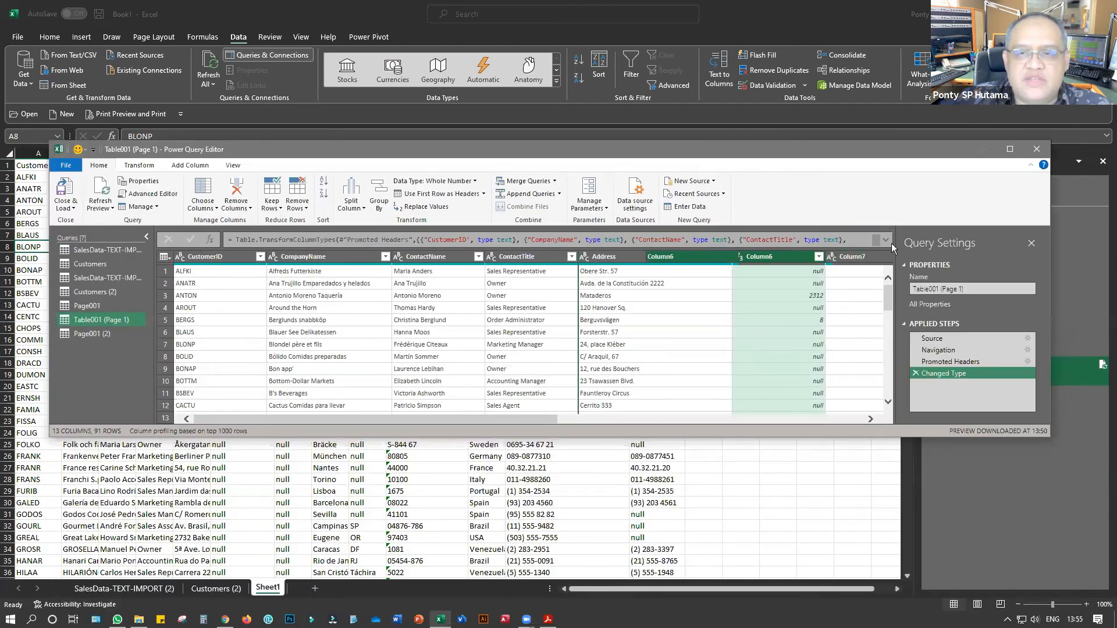
left_click(1009, 149)
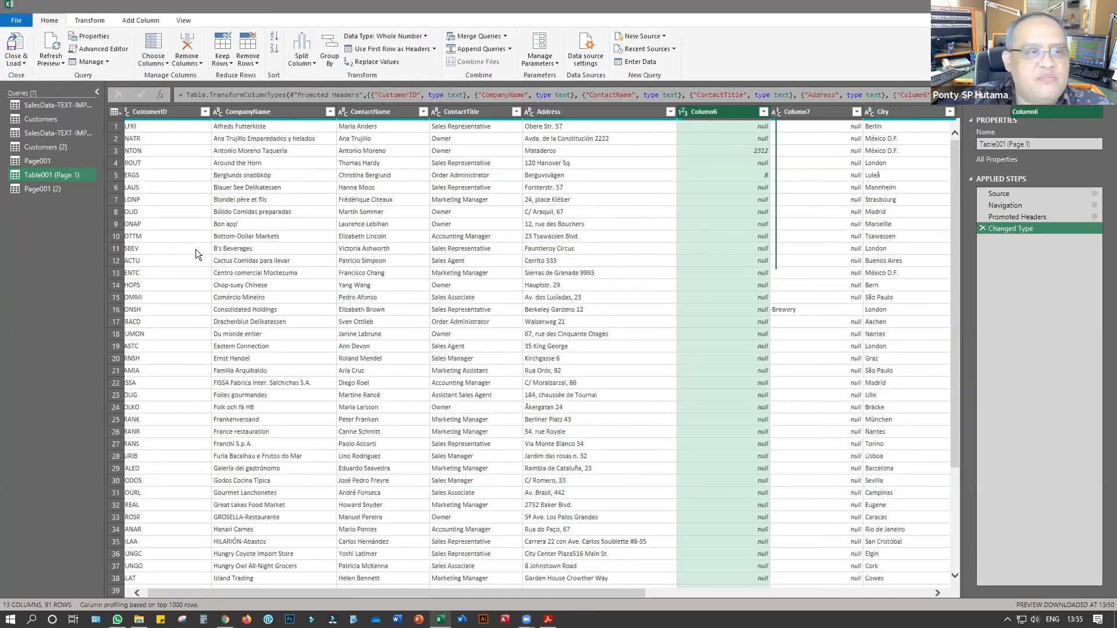
left_click(185, 212)
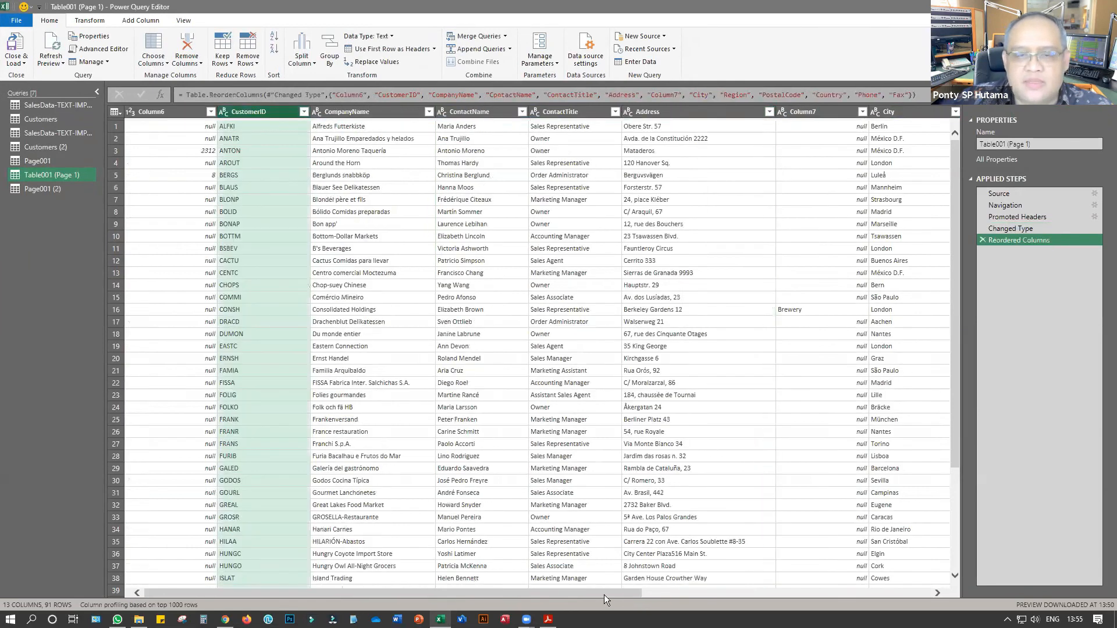
Review the Table001 (Page 1) rows and the filter lists of the CustomerID and CompanyName columns without applying a filter
left_click(236, 221)
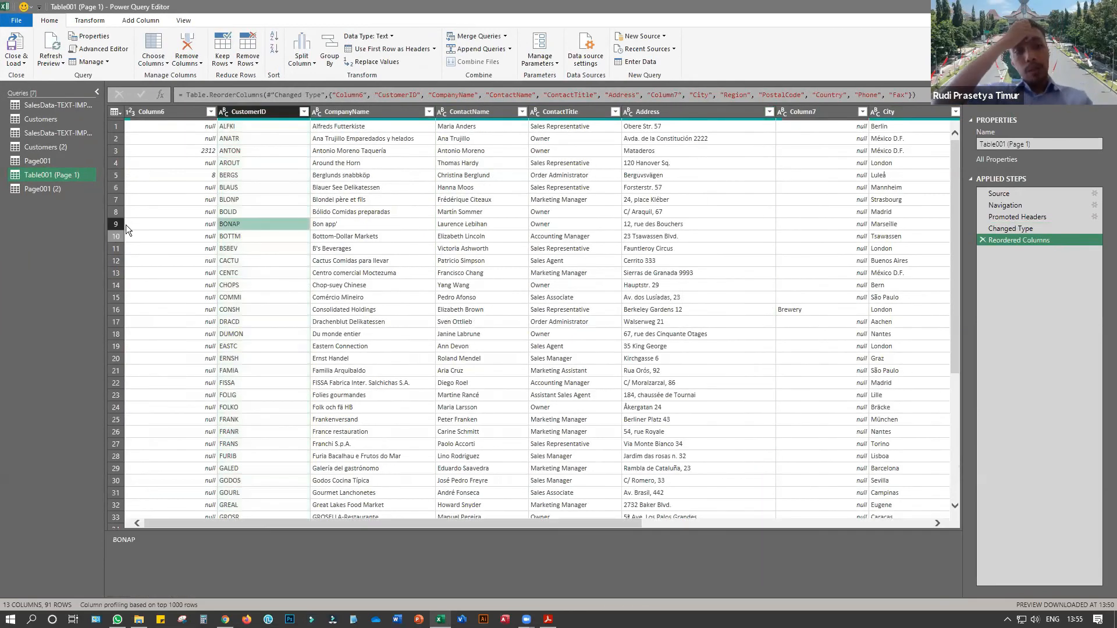
left_click(179, 215)
scroll(194, 220, "down", 6)
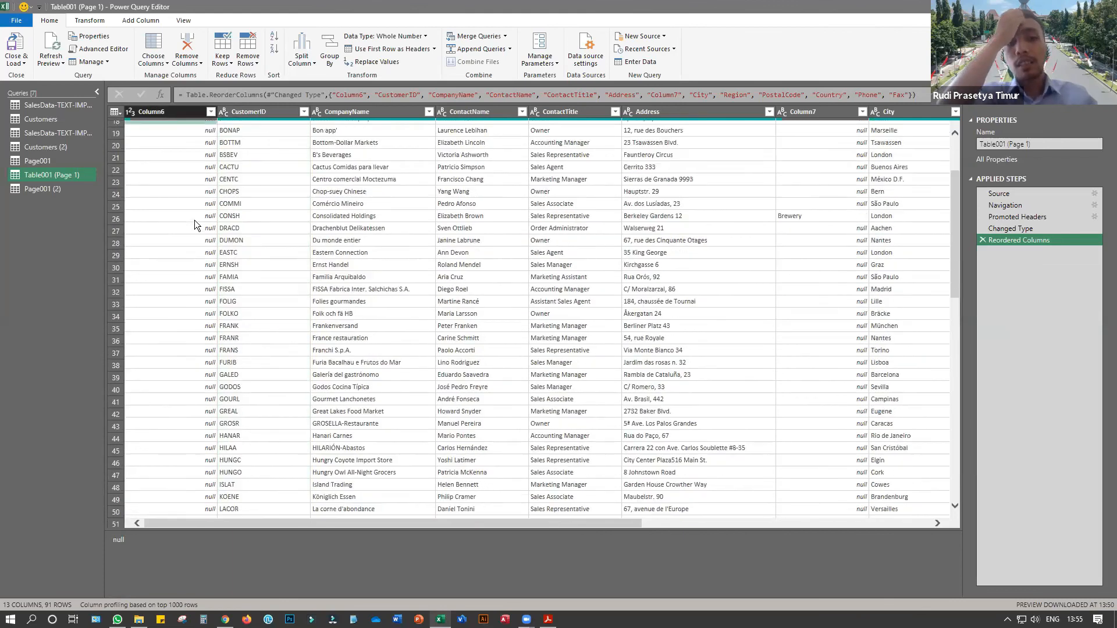
scroll(194, 220, "up", 6)
left_click(301, 110)
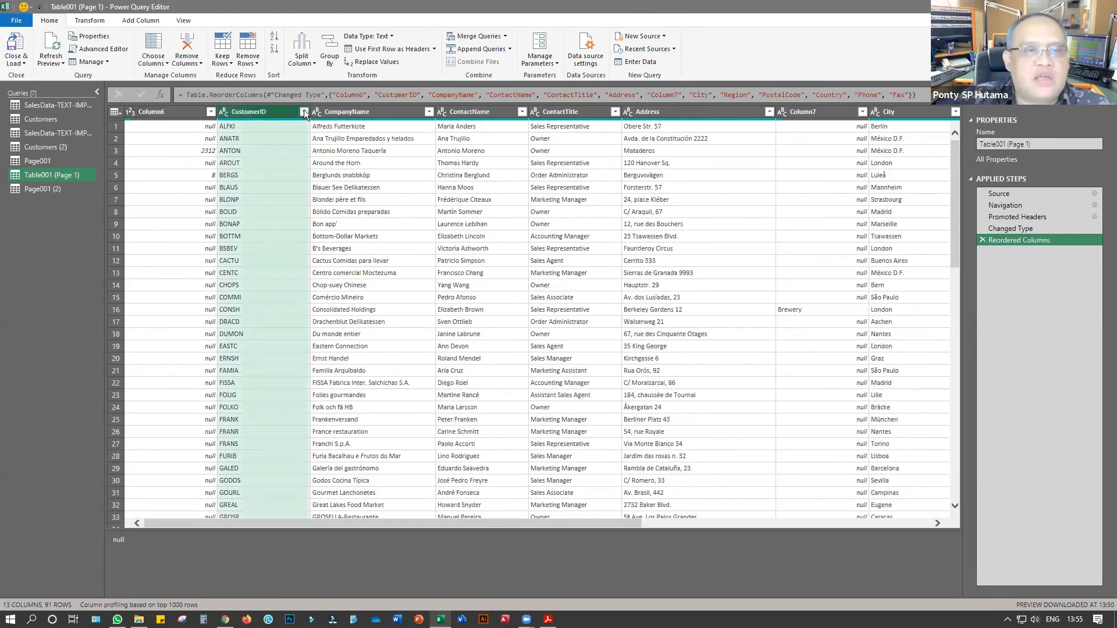
left_click(303, 111)
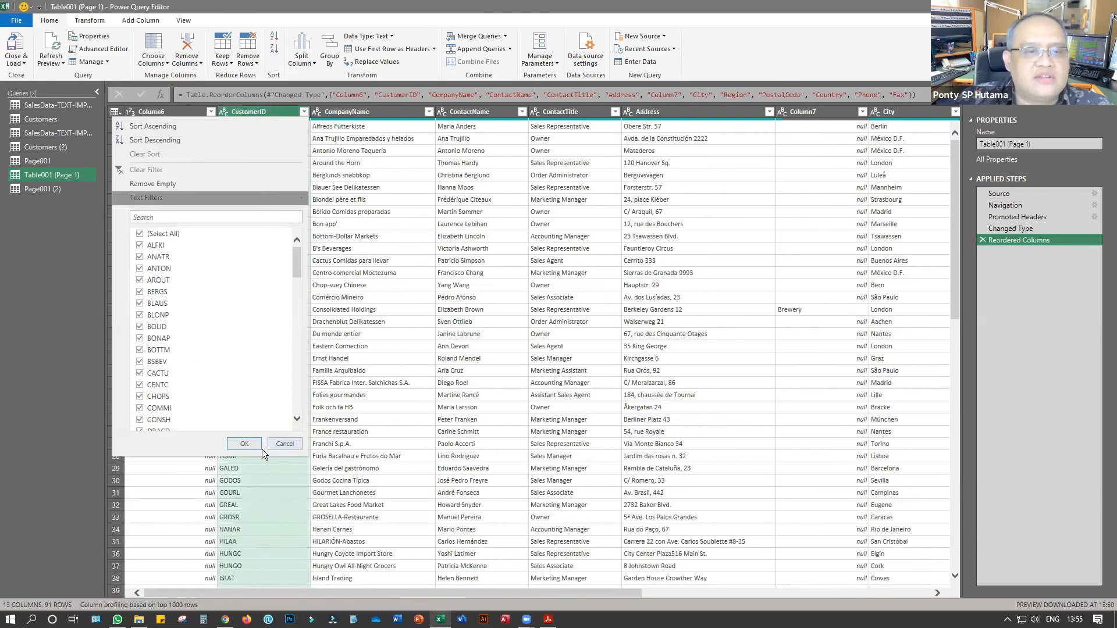
left_click(285, 443)
left_click(430, 110)
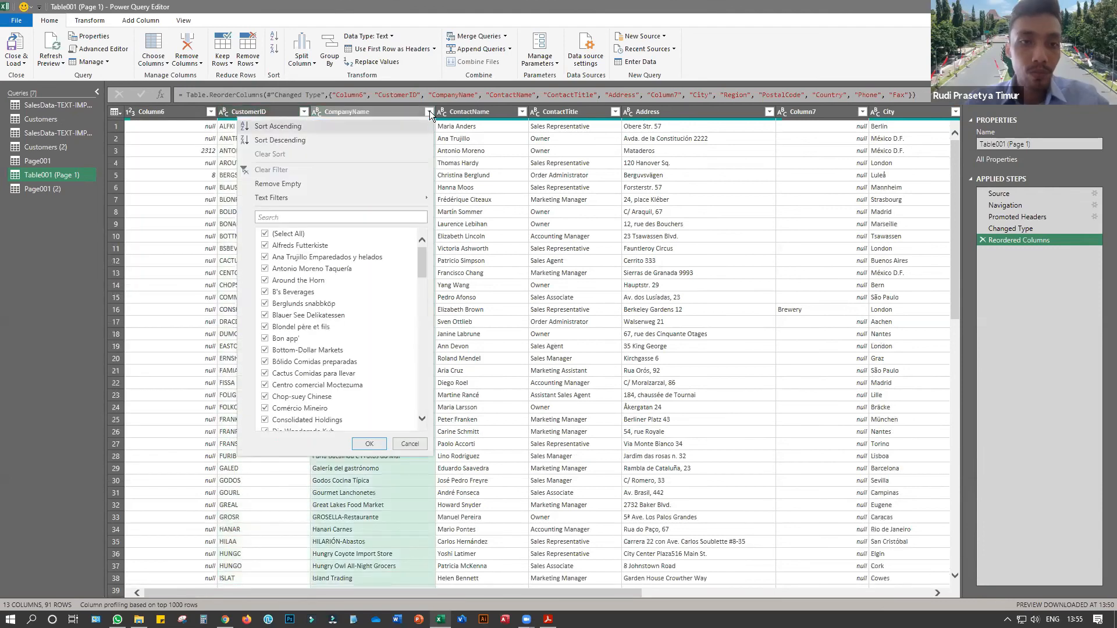
left_click(410, 444)
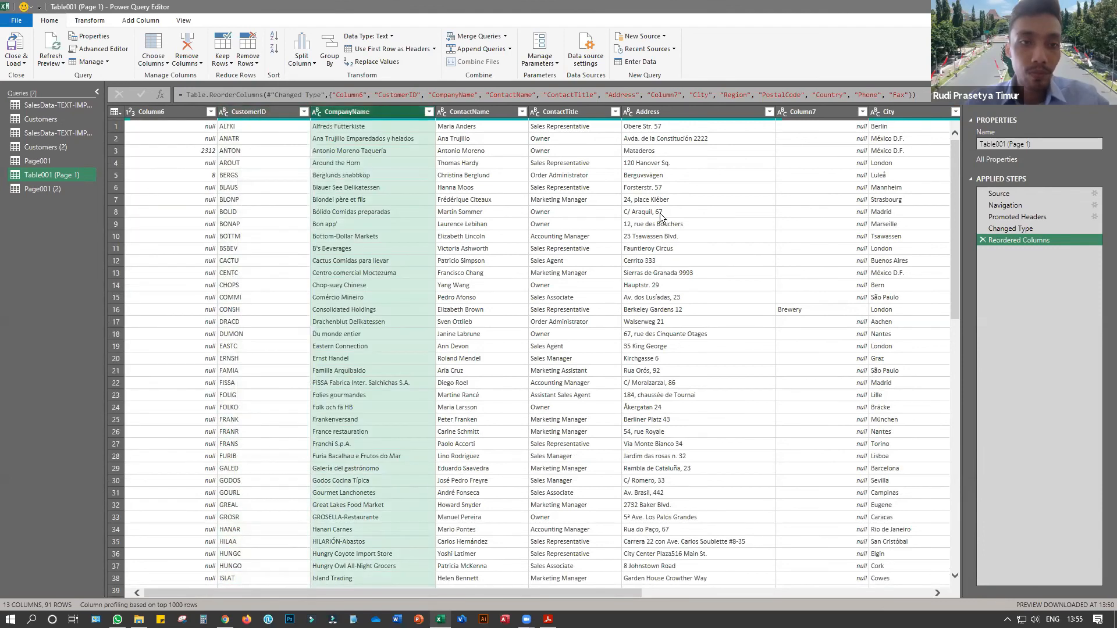
Use the first row as headers in the Table001 (Page 1) query
scroll(660, 218, "down", 2)
scroll(661, 218, "up", 2)
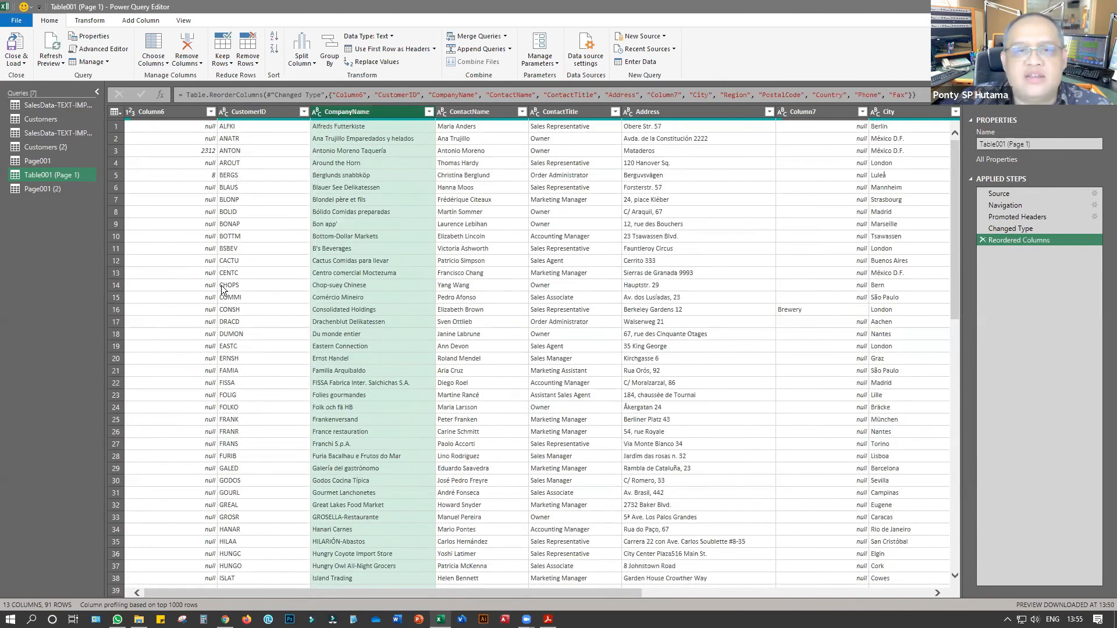
left_click(115, 114)
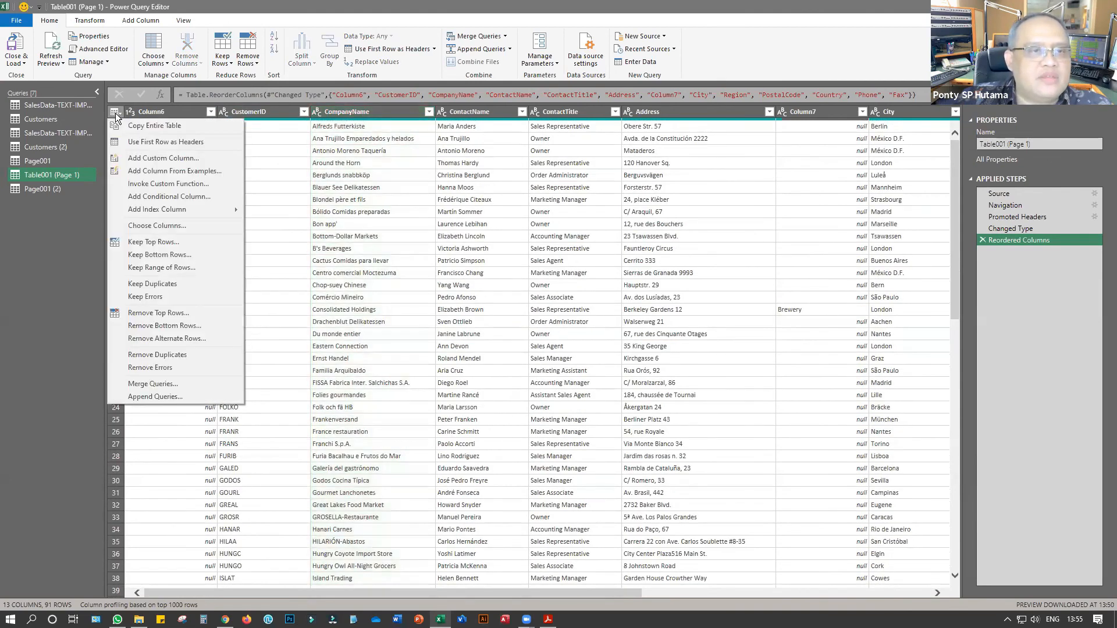
left_click(143, 143)
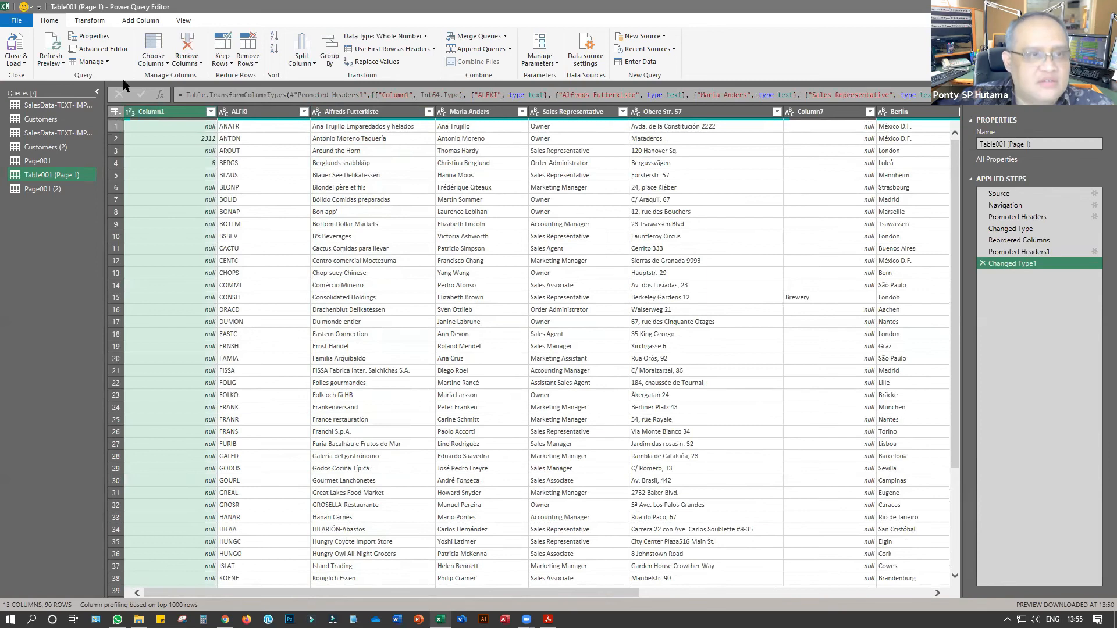
left_click(118, 111)
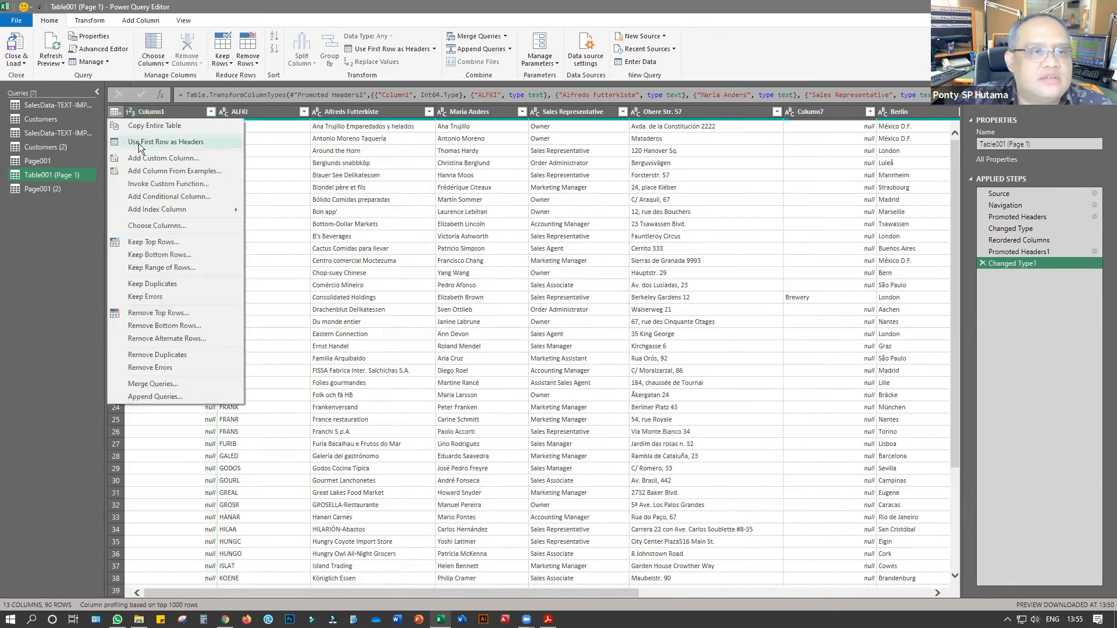
left_click(163, 243)
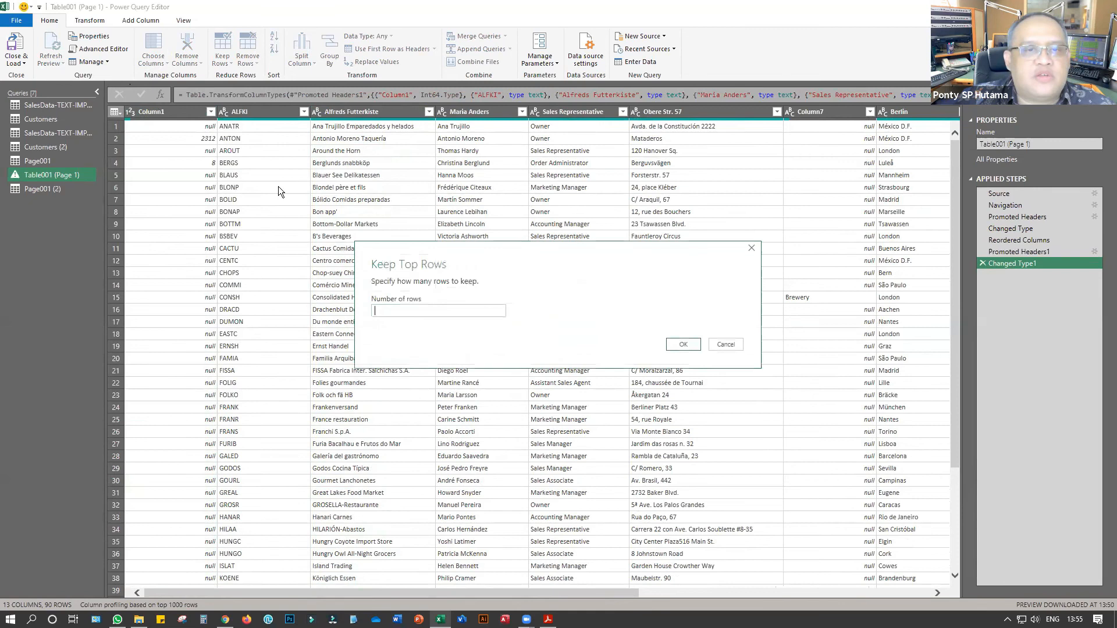
left_click(726, 344)
Examine the company, contact and address cells of the Table001 (Page 1) query under its promoted headers
left_click(341, 244)
scroll(899, 240, "down", 7)
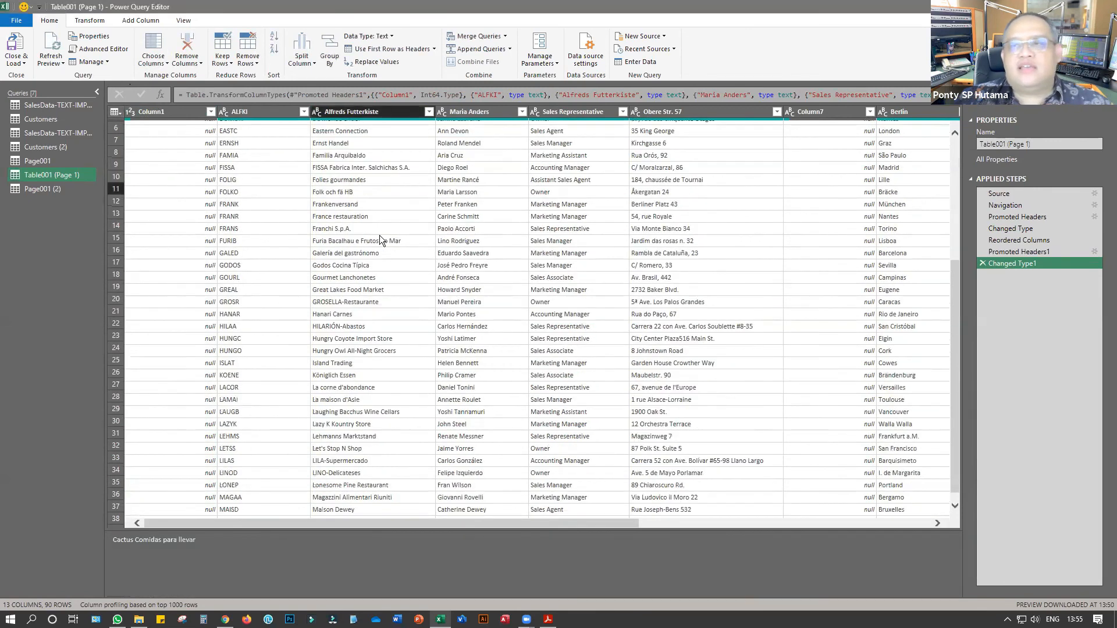
scroll(899, 240, "up", 7)
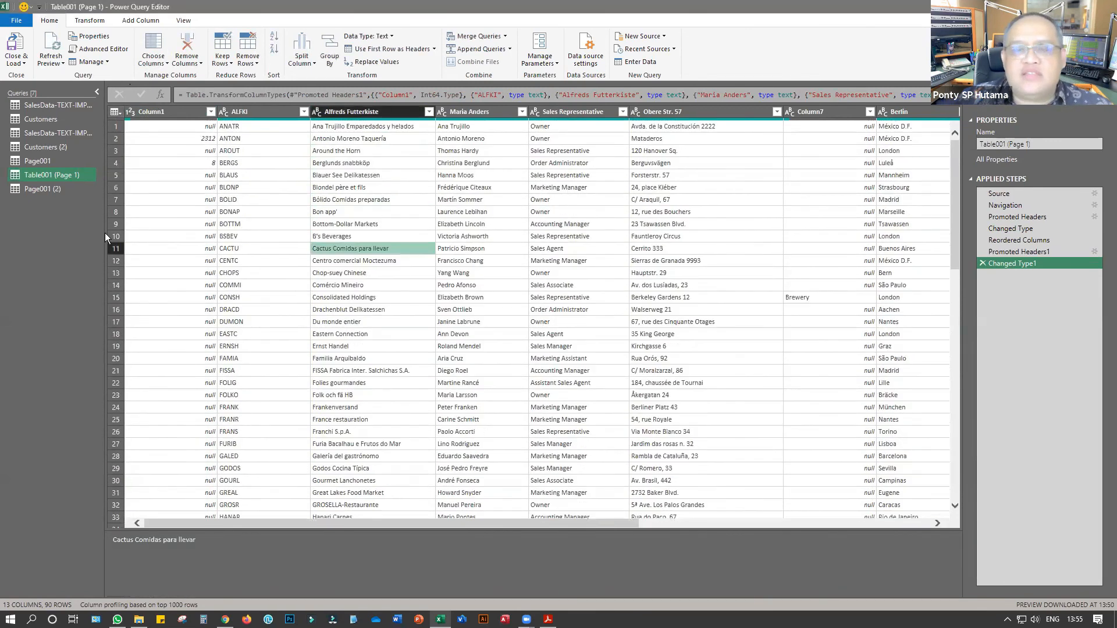
left_click(183, 175)
left_click(345, 165)
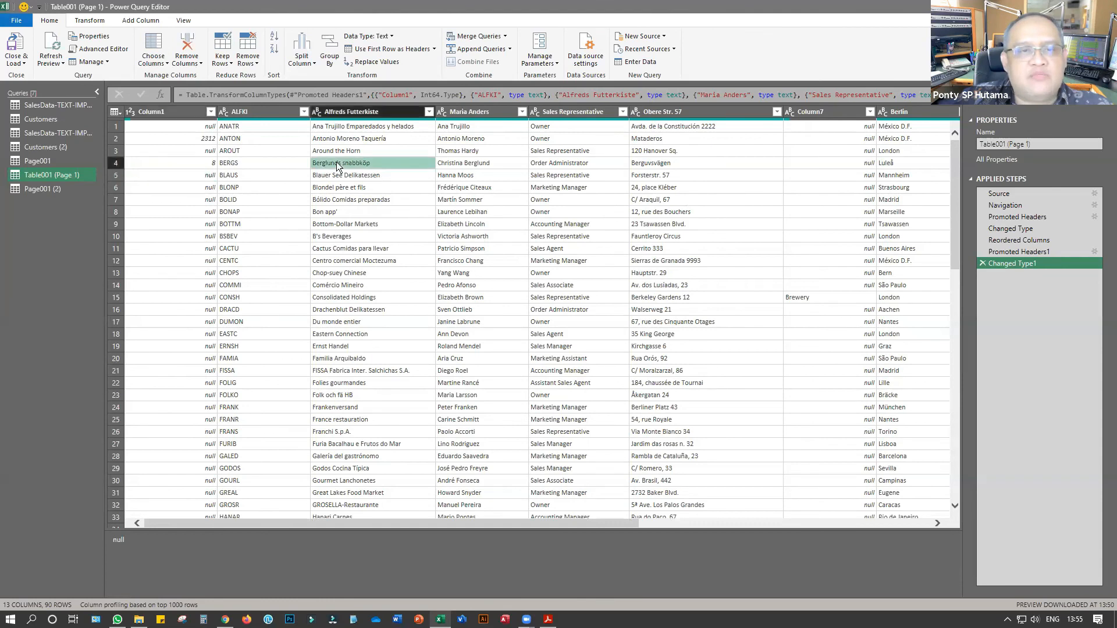
left_click(163, 126)
left_click(410, 236)
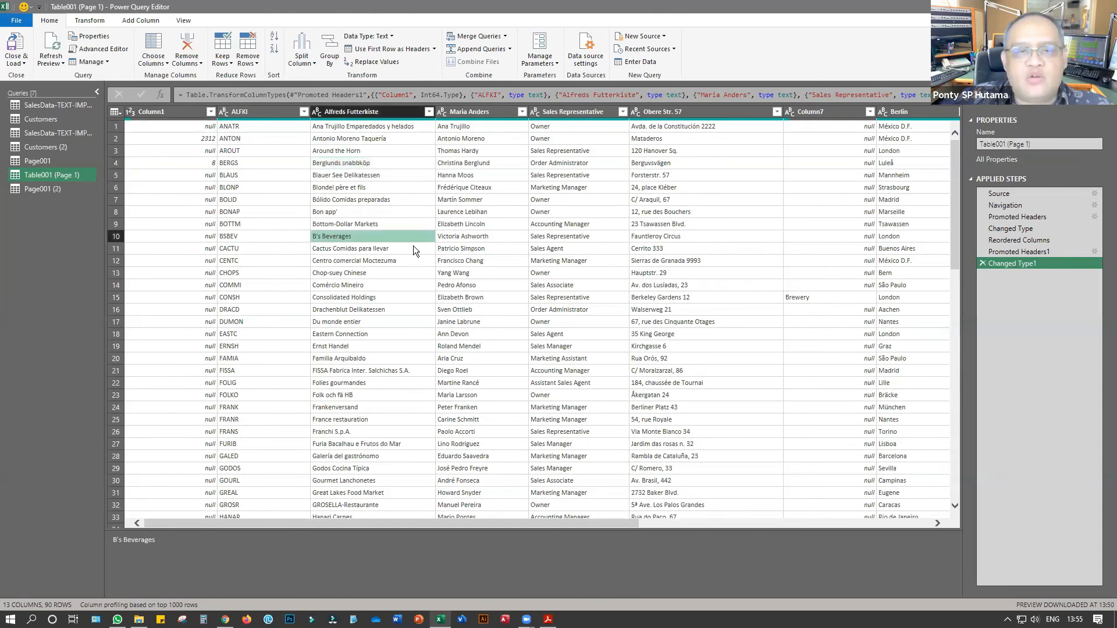
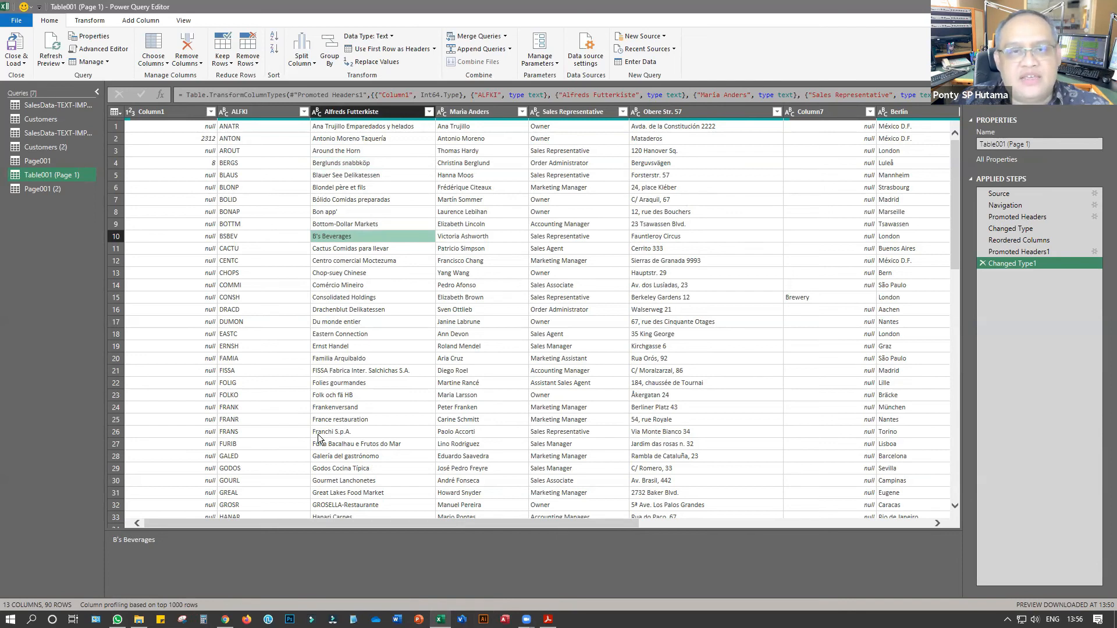
left_click(385, 212)
left_click(307, 176)
left_click(228, 153)
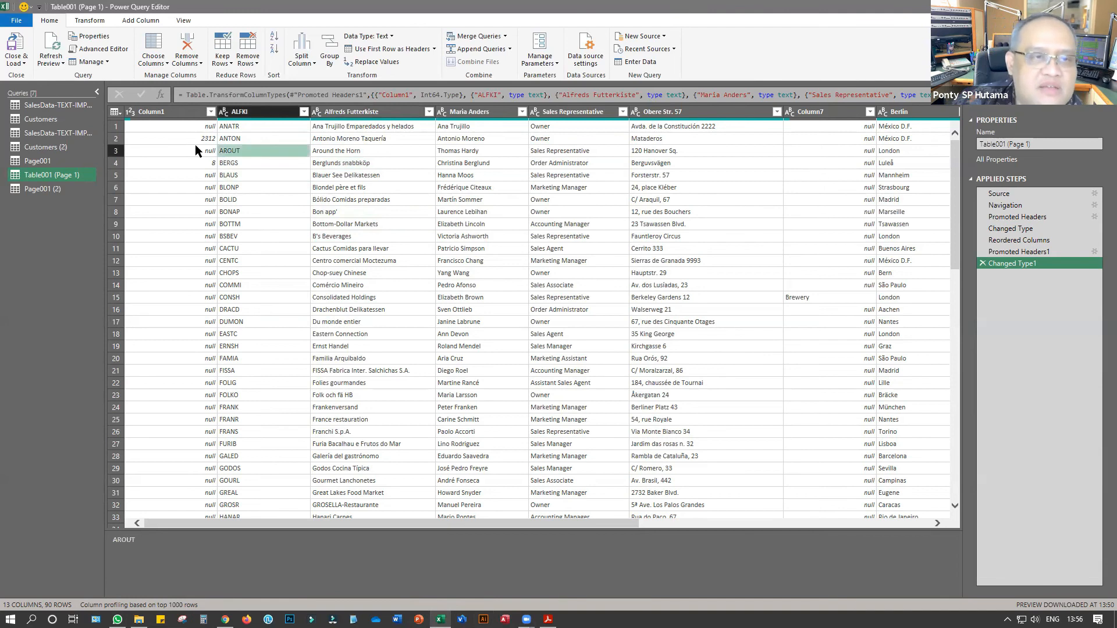
left_click(168, 117)
left_click(185, 173)
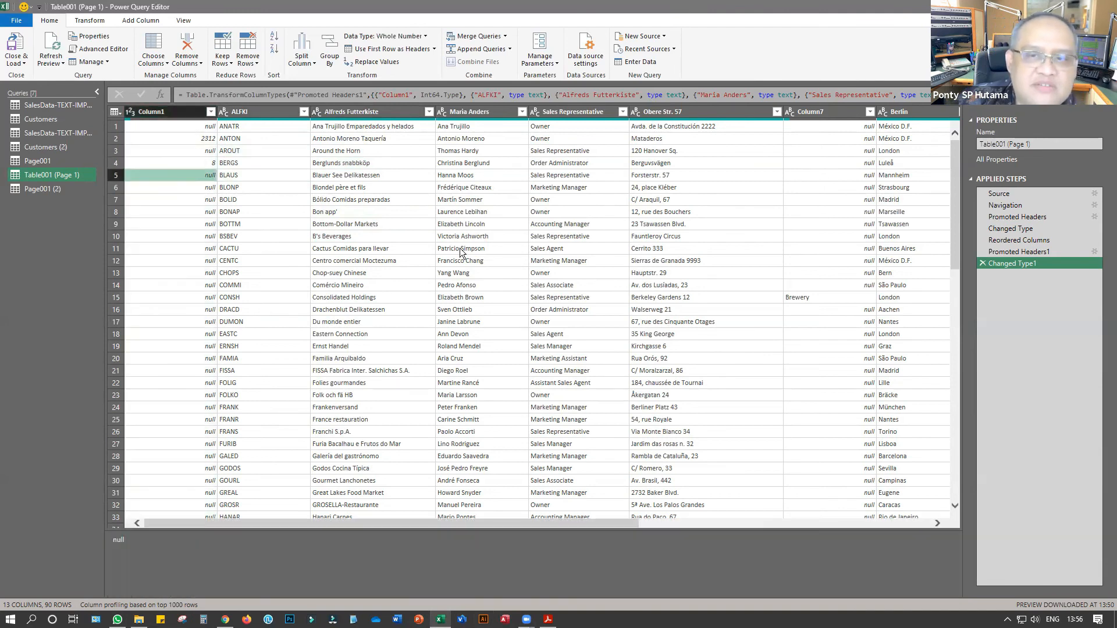
left_click(625, 274)
left_click(749, 361)
left_click(596, 433)
left_click(227, 370)
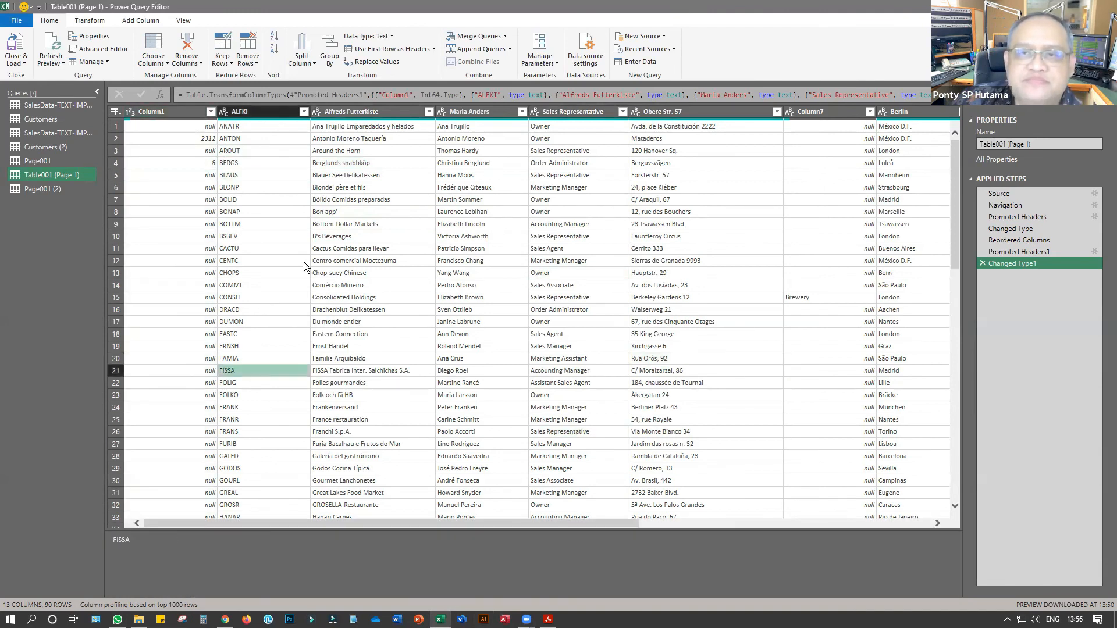
left_click(379, 248)
left_click(714, 252)
left_click(611, 409)
left_click(375, 286)
left_click(218, 407)
left_click(204, 347)
left_click(419, 260)
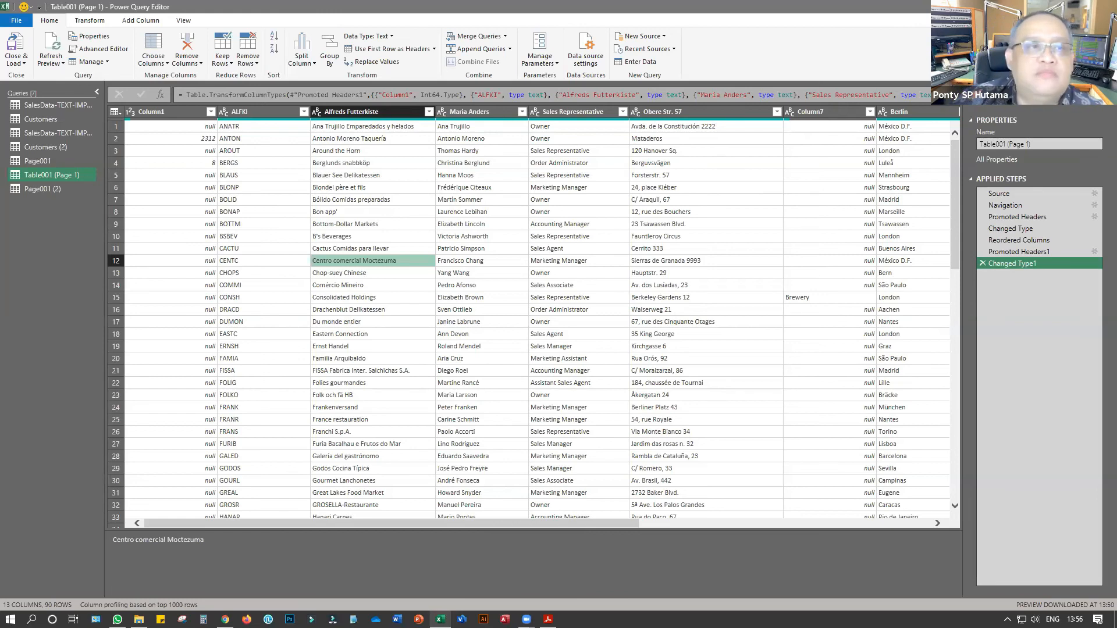
Close the Power Query Editor and discard the changes to the Table001 (Page 1) query
left_click(1103, 7)
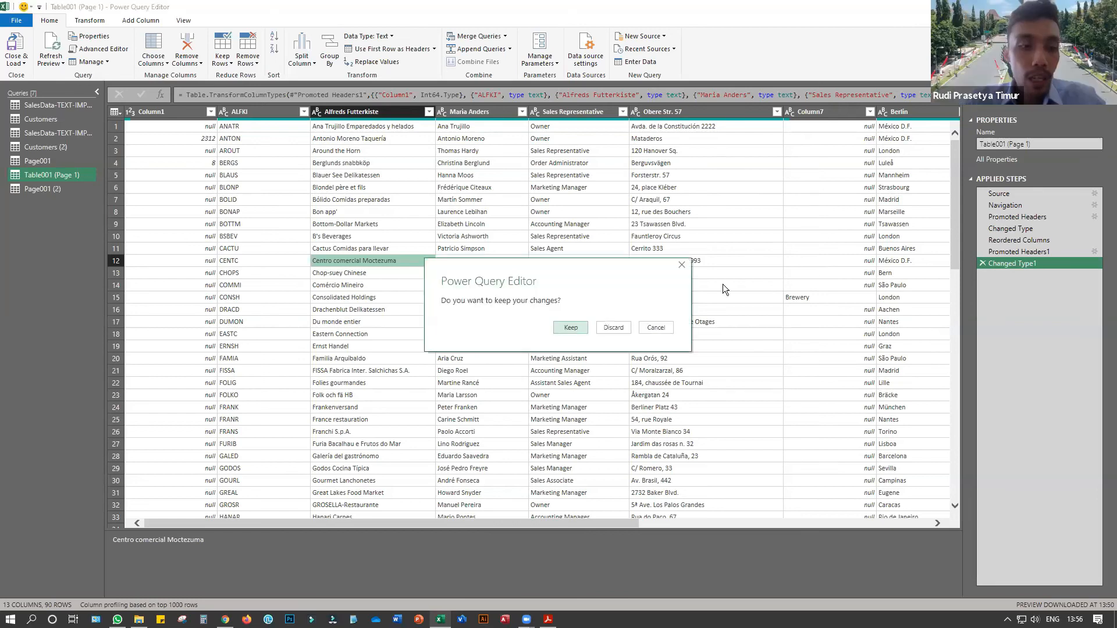
left_click(613, 327)
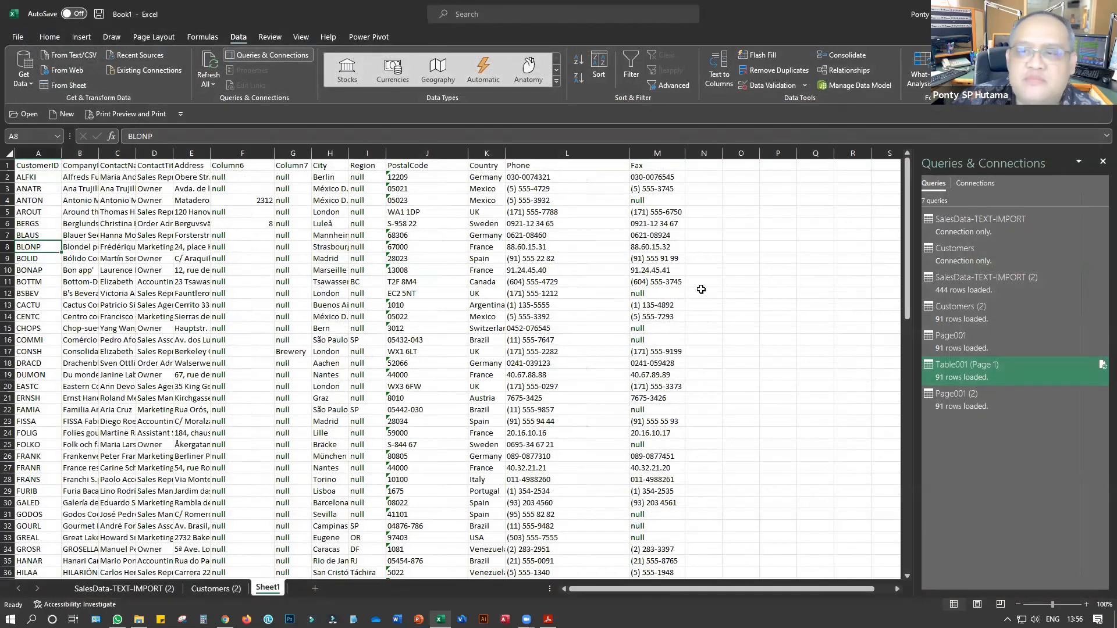
Examine the customer data loaded on Sheet1, from the CustomerID column across to the Fax column
left_click(702, 290)
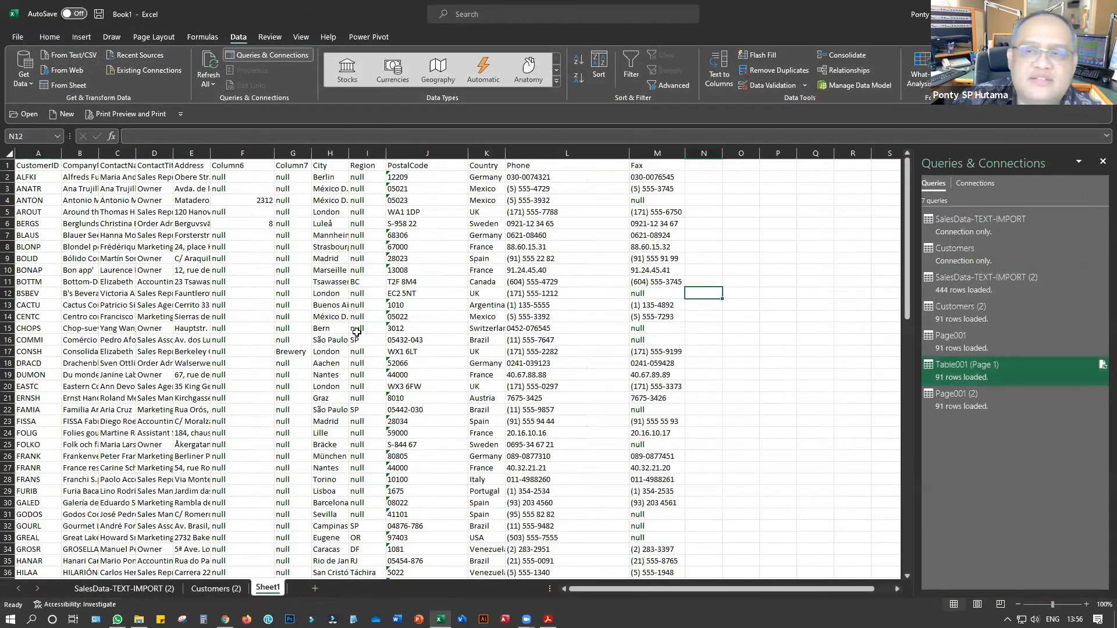
scroll(356, 333, "down", 6)
scroll(373, 322, "up", 6)
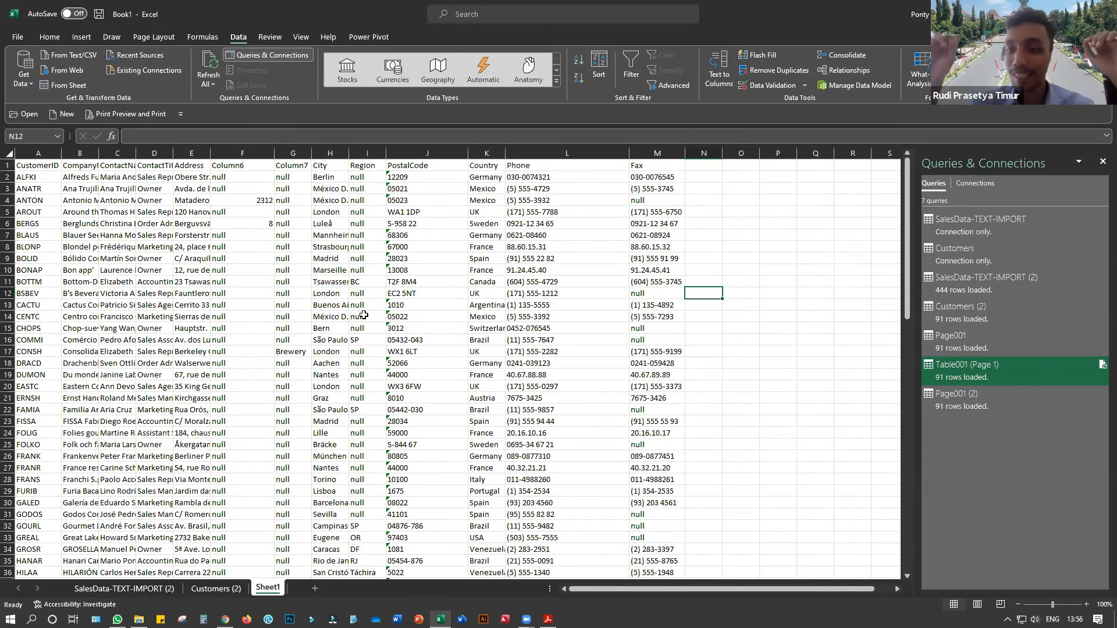
left_click(656, 297)
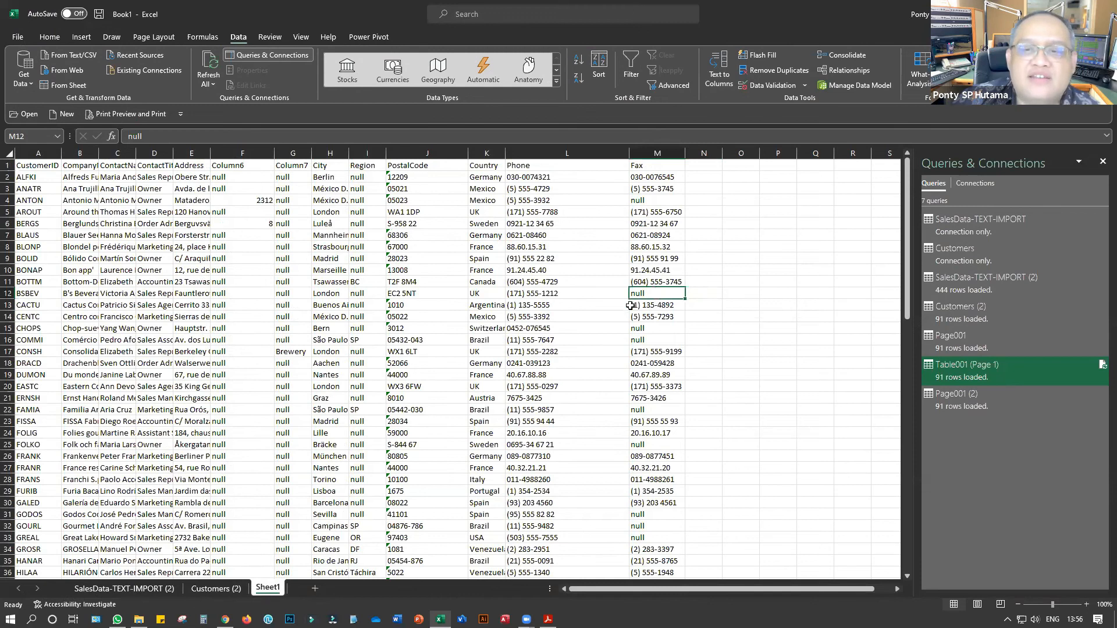
left_click(631, 303)
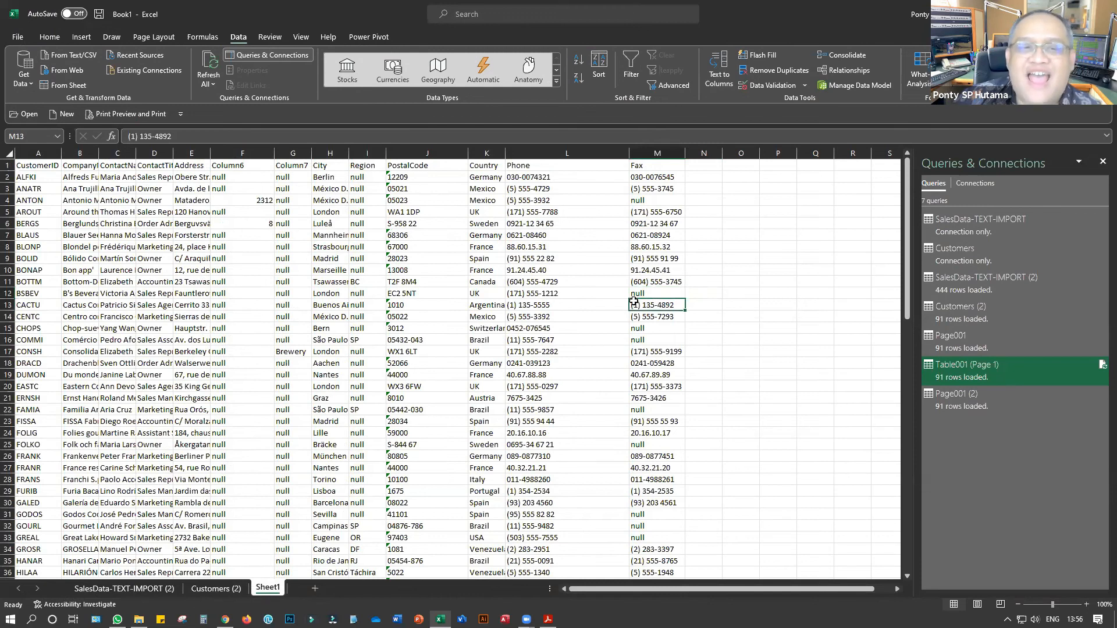
left_click(341, 448)
left_click(249, 455)
left_click(87, 456)
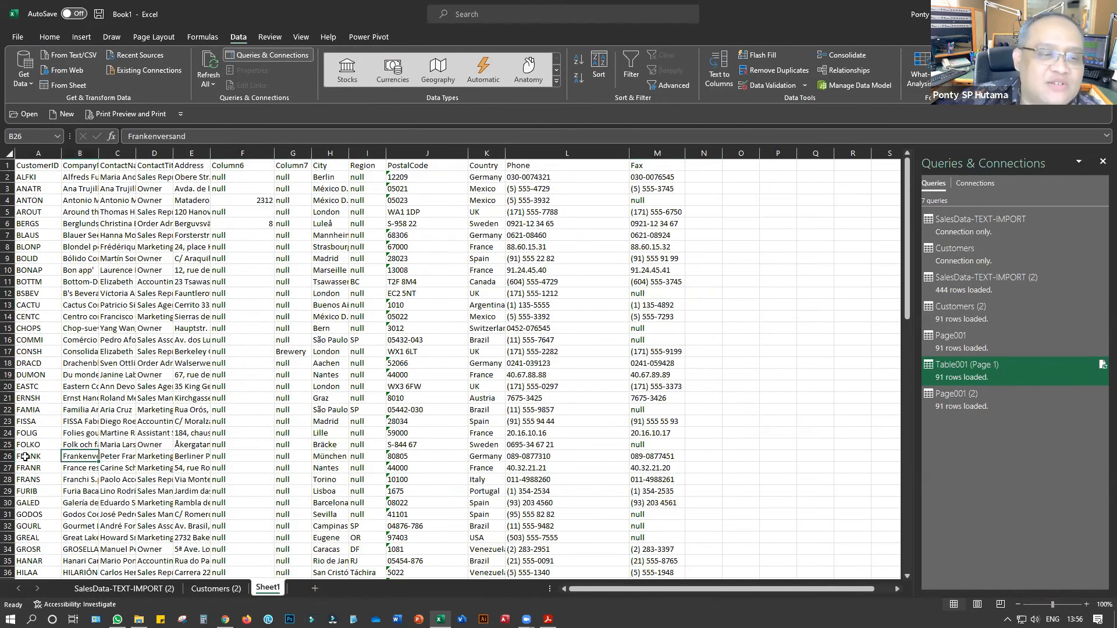
left_click(26, 457)
left_click_drag(604, 590, 620, 590)
left_click(705, 272)
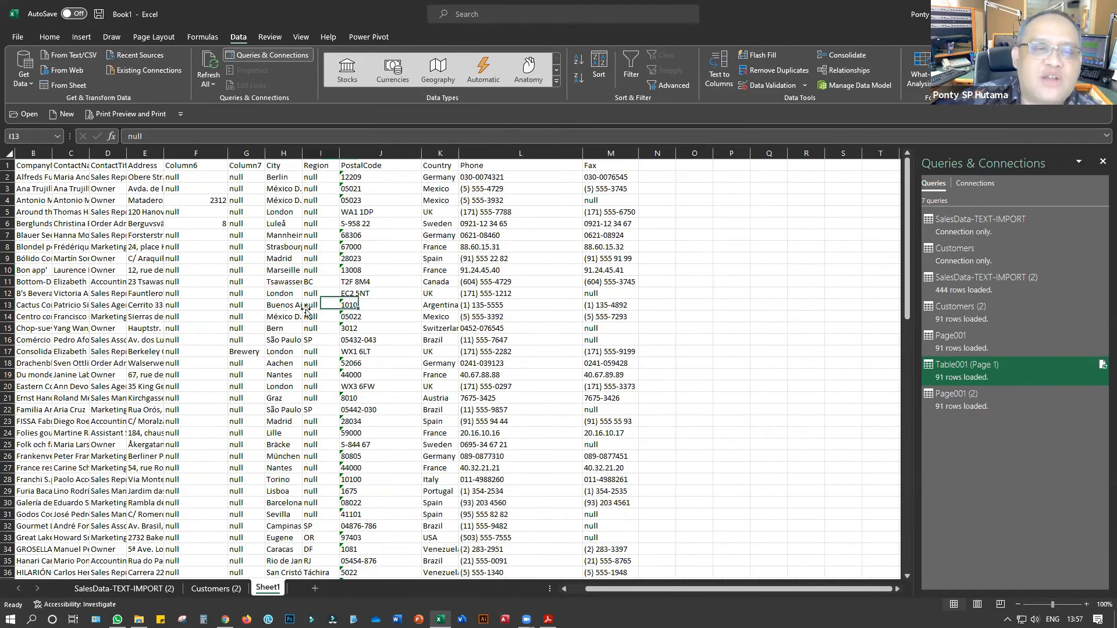
left_click(273, 236)
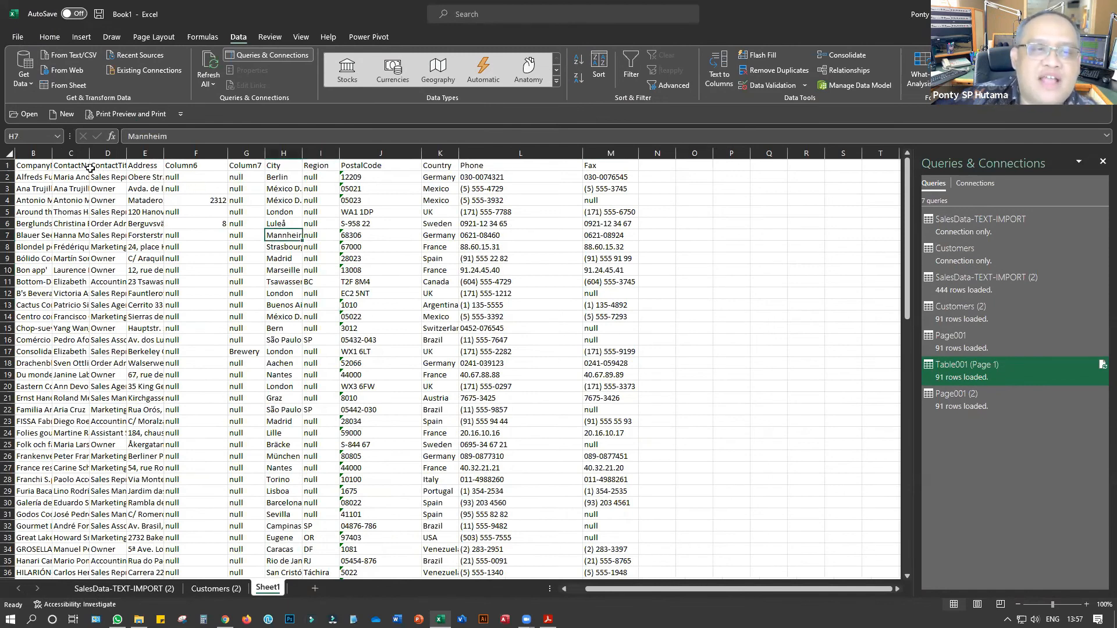
left_click(20, 165)
scroll(559, 235, "down", 5)
scroll(559, 235, "up", 5)
left_click(559, 235)
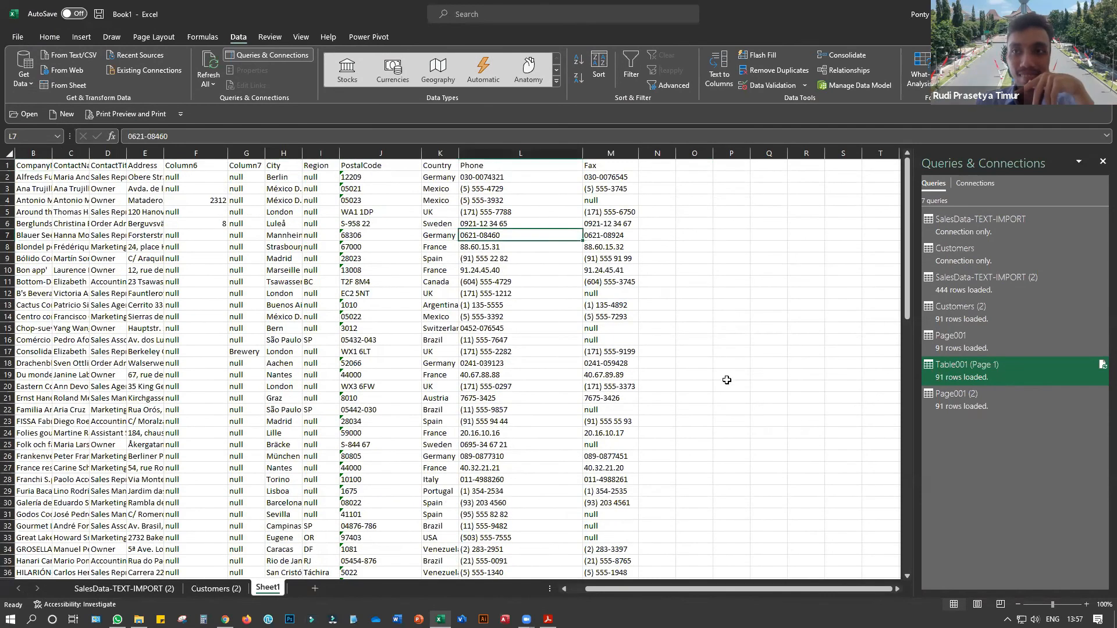
left_click(612, 351)
scroll(599, 289, "down", 5)
scroll(599, 289, "up", 5)
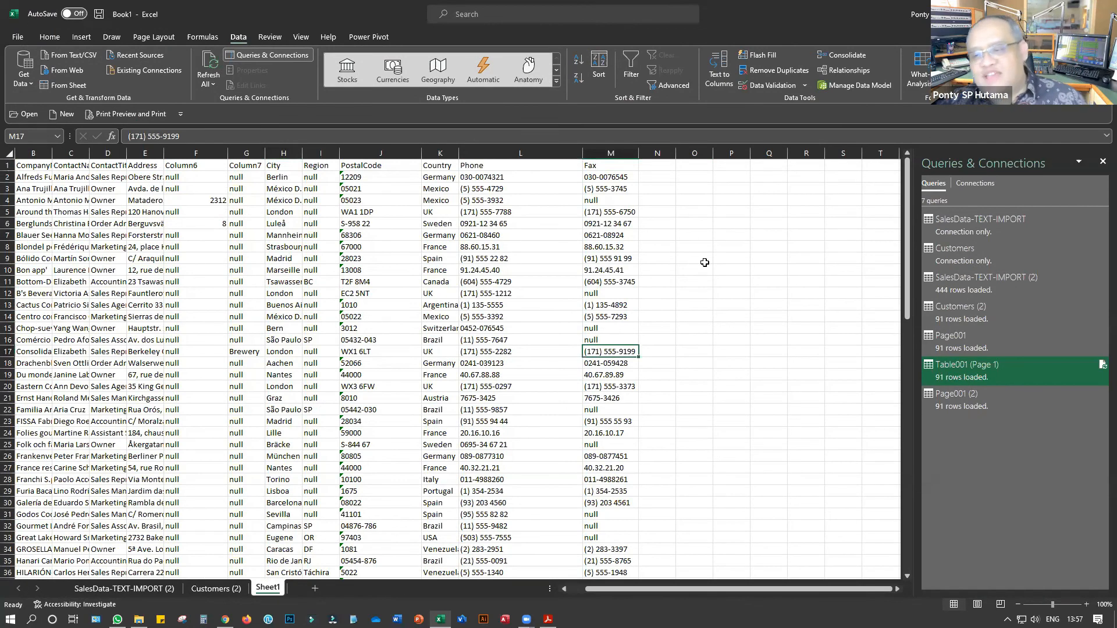
left_click(168, 226)
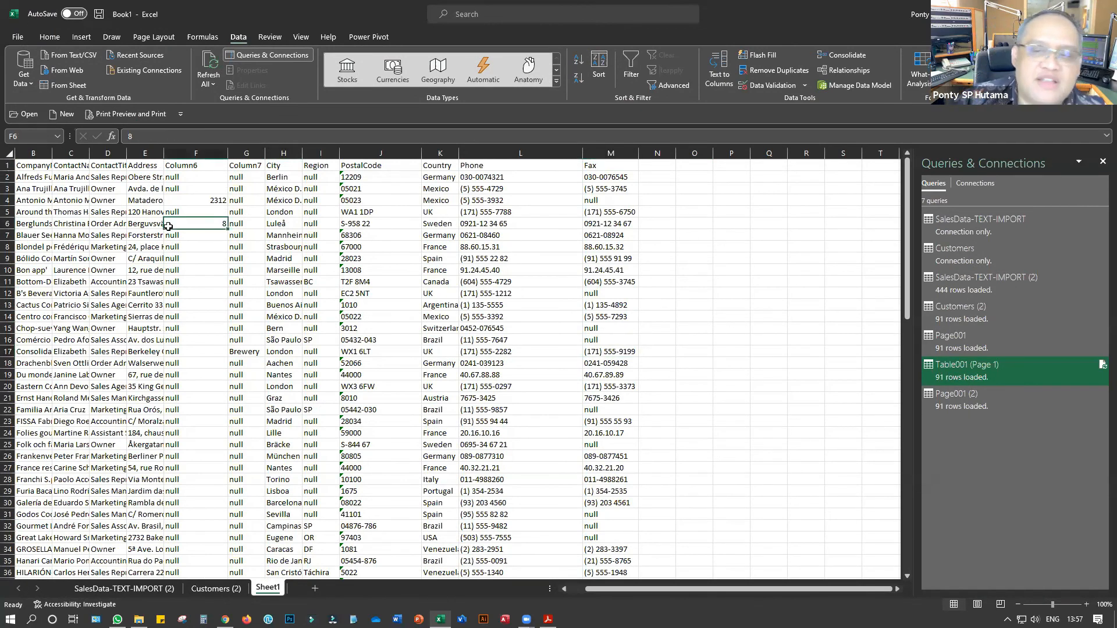
left_click(115, 280)
left_click(148, 389)
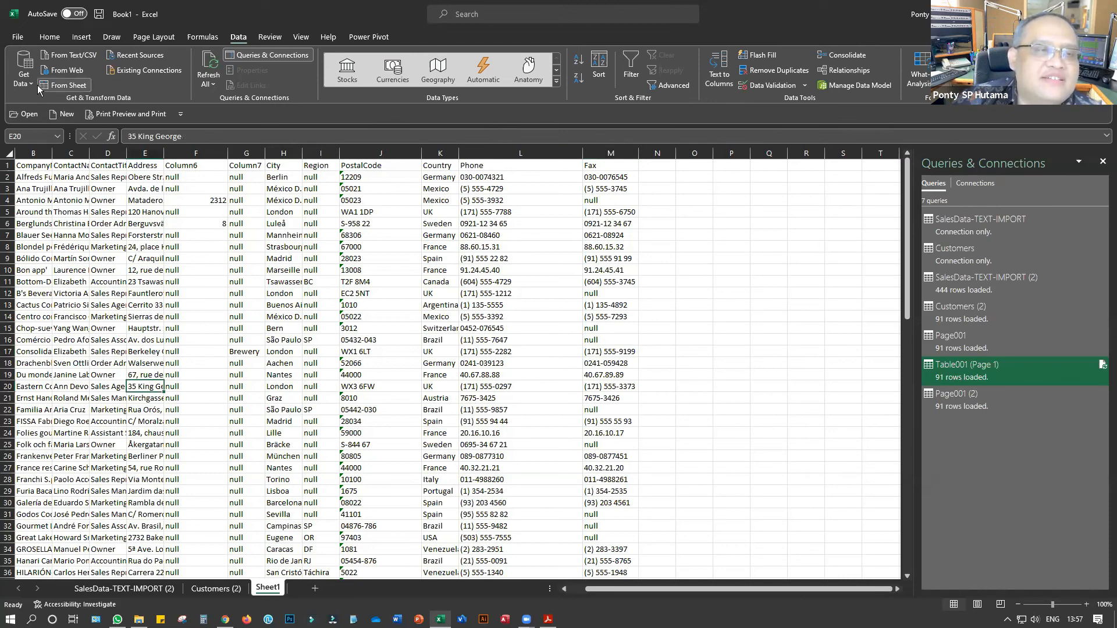
Open the From Web import dialog and cancel it without entering a URL
left_click(76, 72)
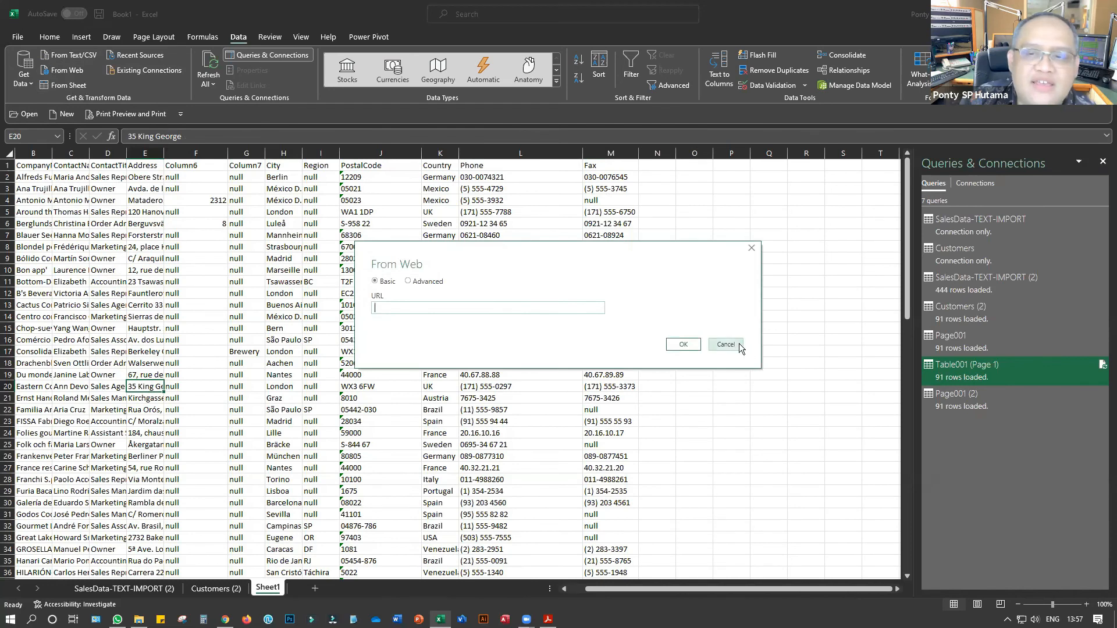
left_click(736, 346)
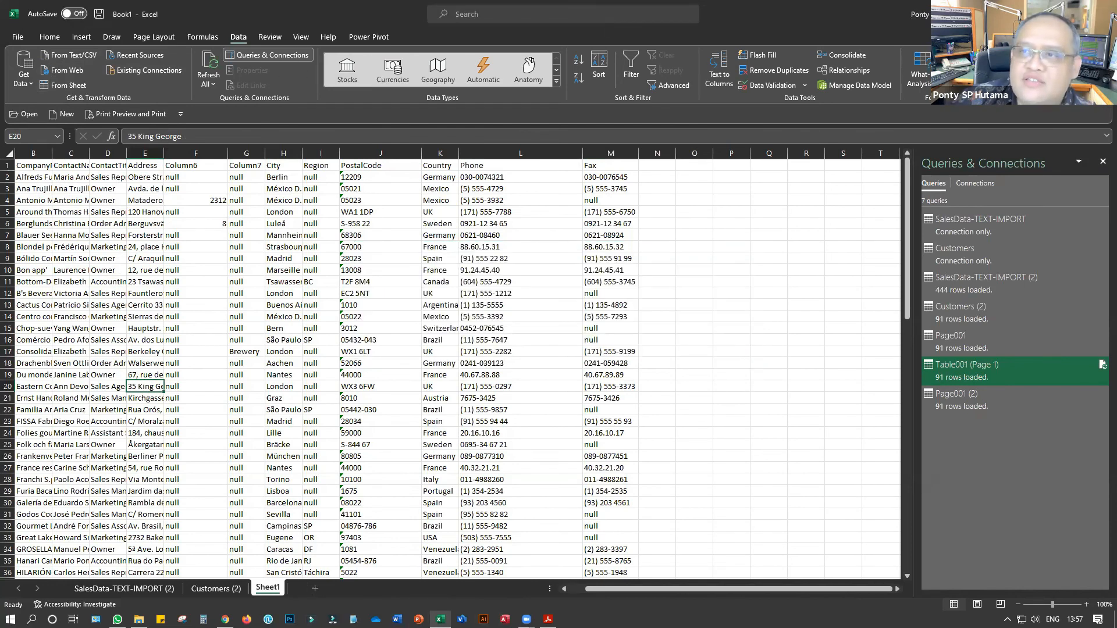
Switch to Chrome and search Google for "table" in a new tab
key("alt+Tab")
key("super+d")
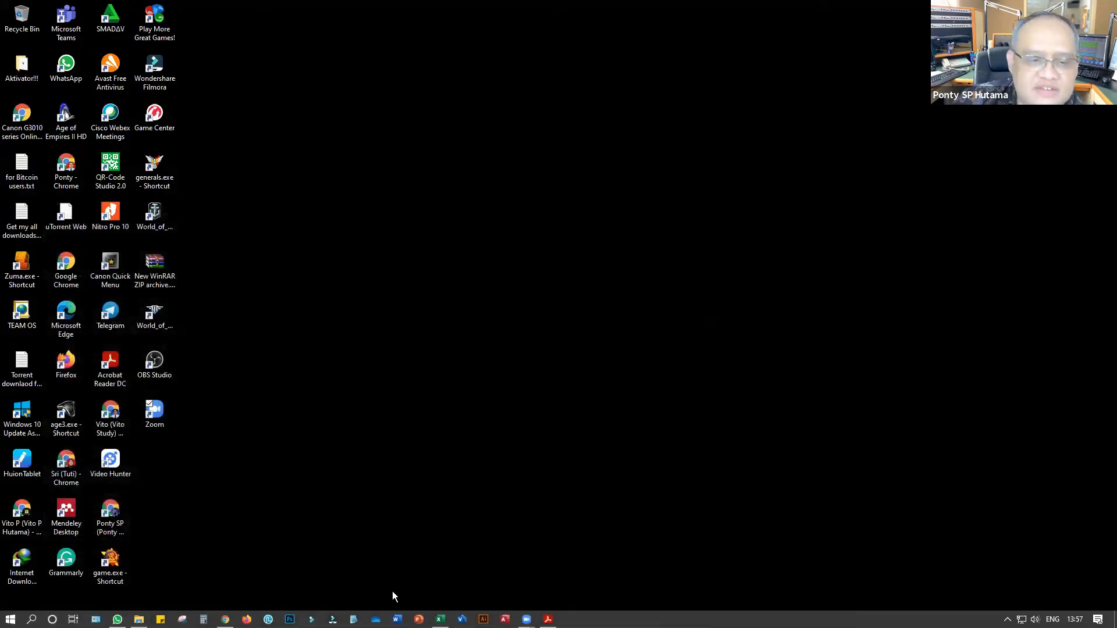
left_click(225, 619)
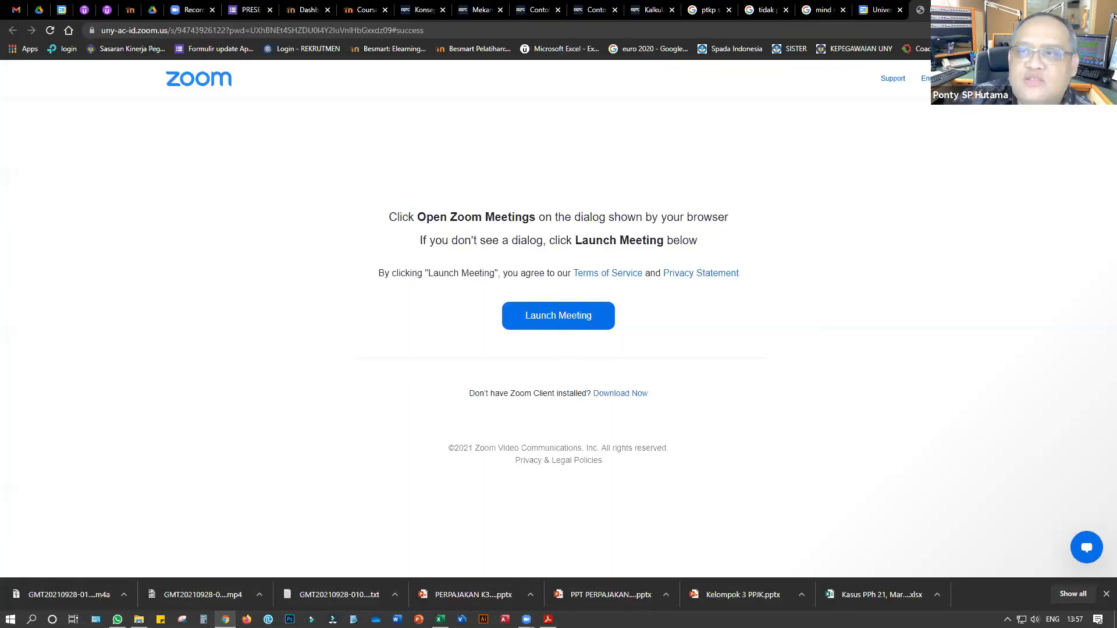
left_click(899, 10)
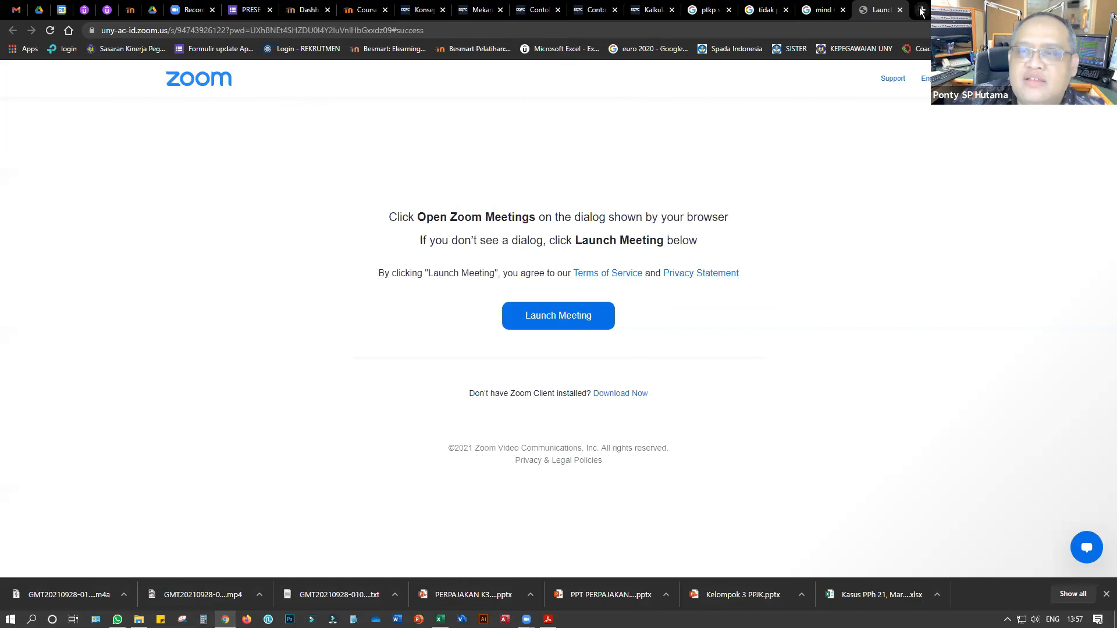
left_click(922, 10)
left_click(481, 263)
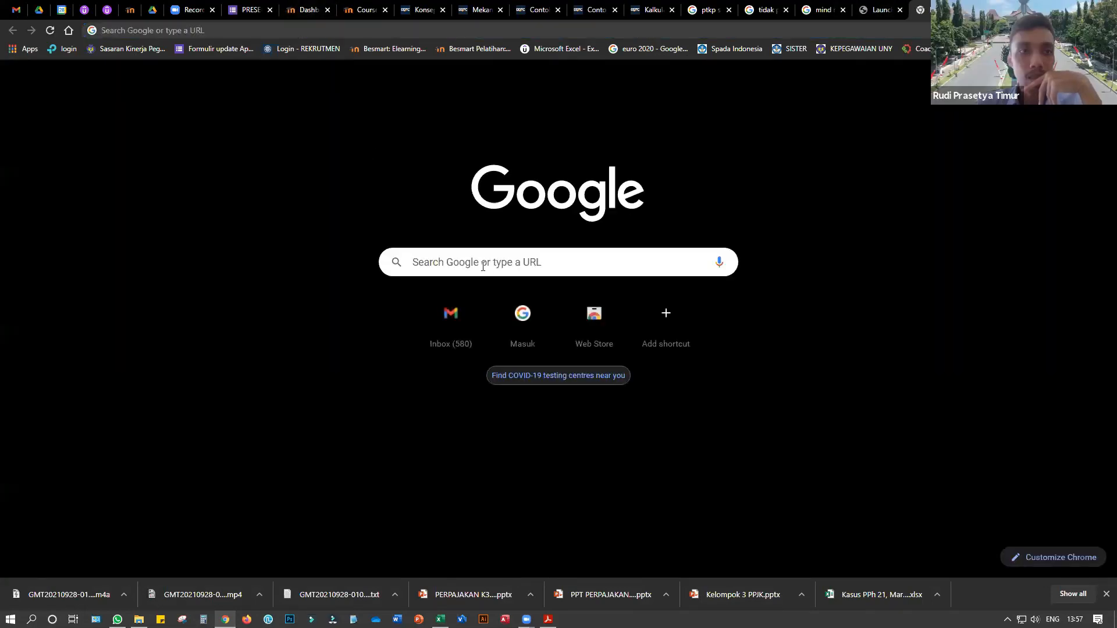
type("table")
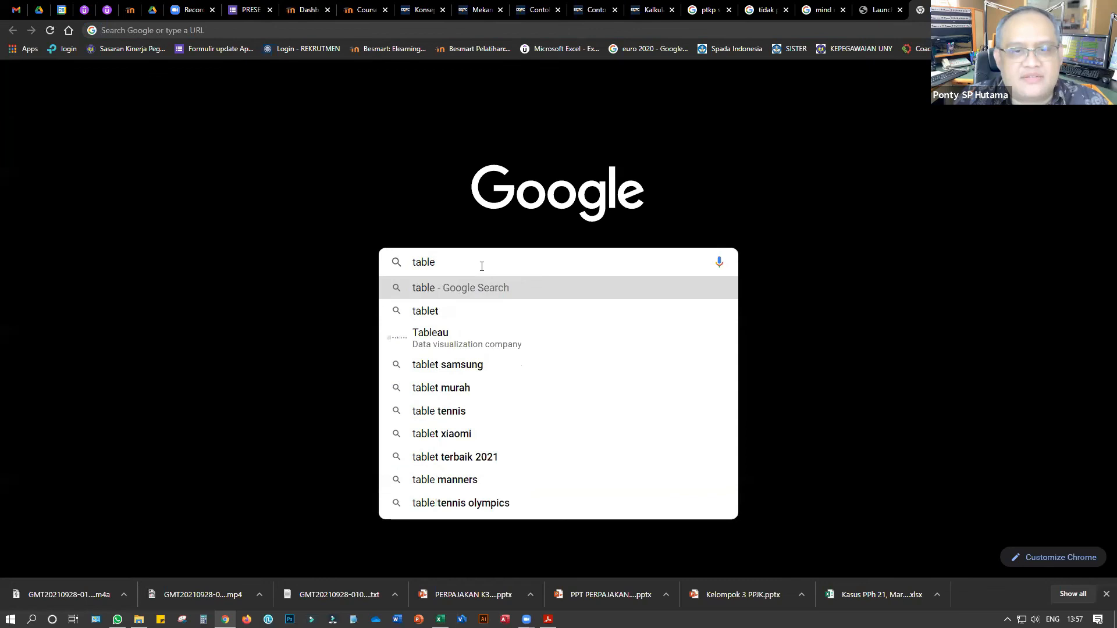
key("Return")
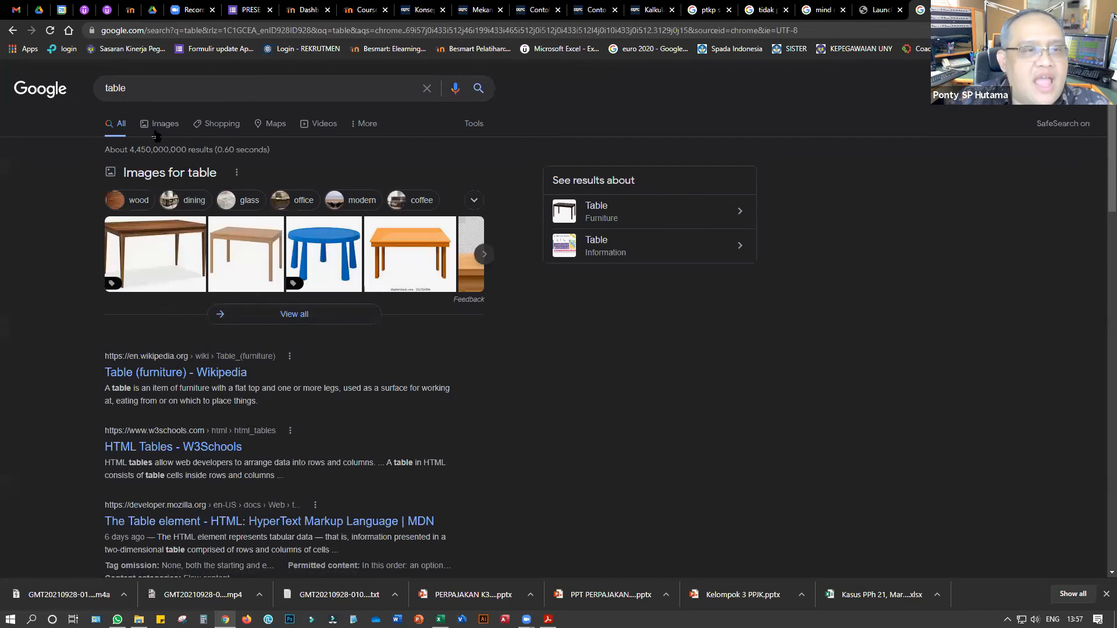
Replace the search term with "tabel" and run the search
left_click_drag(126, 89, 10, 80)
key("BackSpace")
type("tabel")
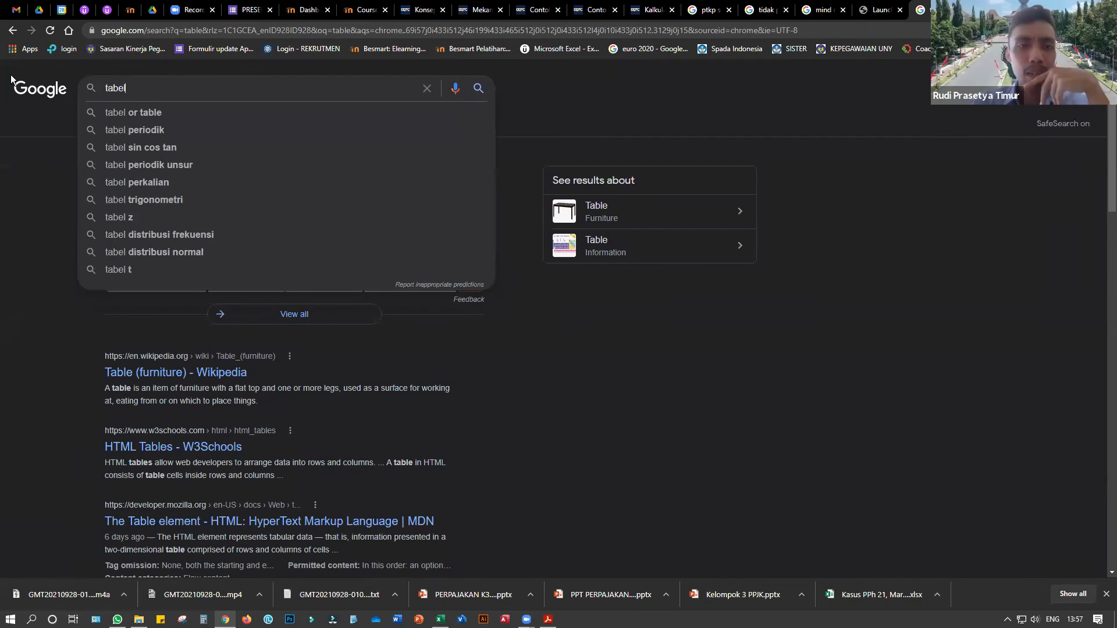
key("Return")
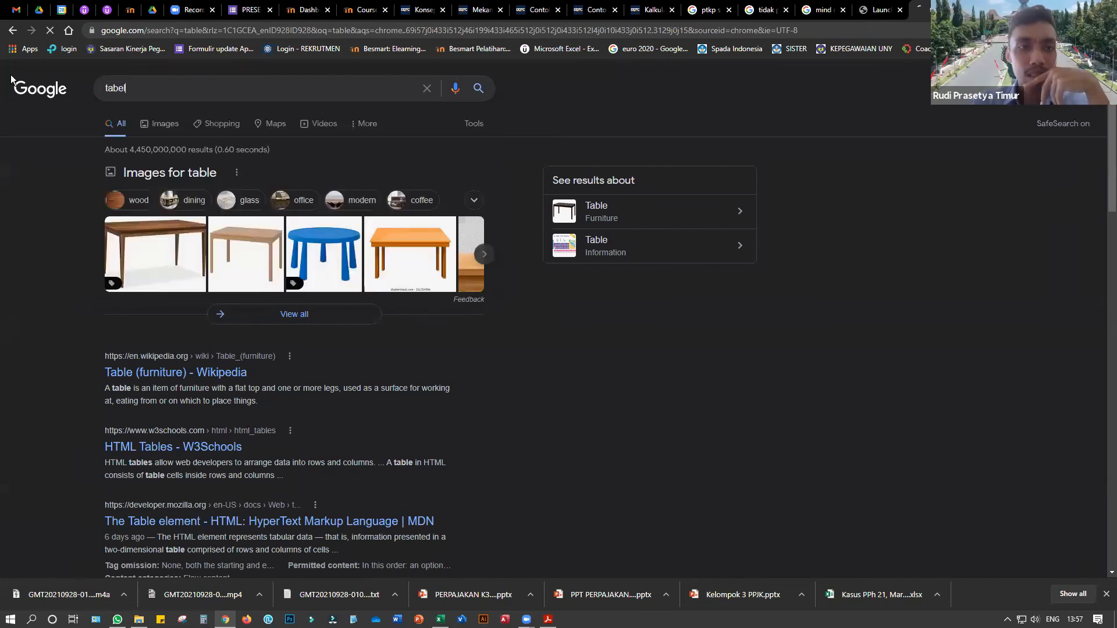
Change the search term to "table z" and run the search
left_click(157, 87)
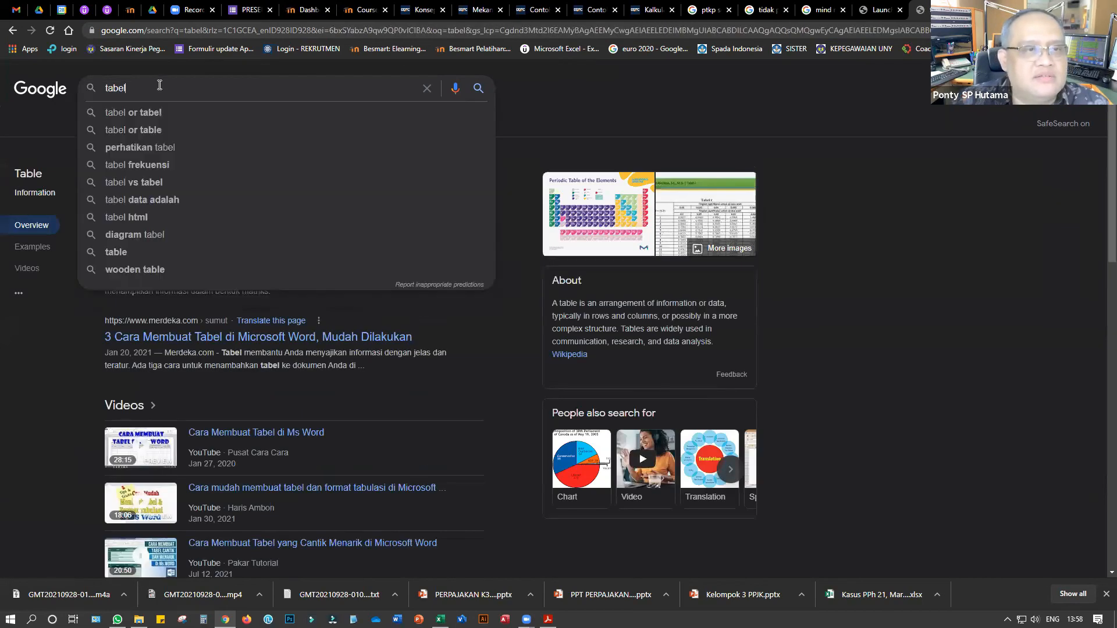
key("BackSpace")
key("BackSpace")
type("le ")
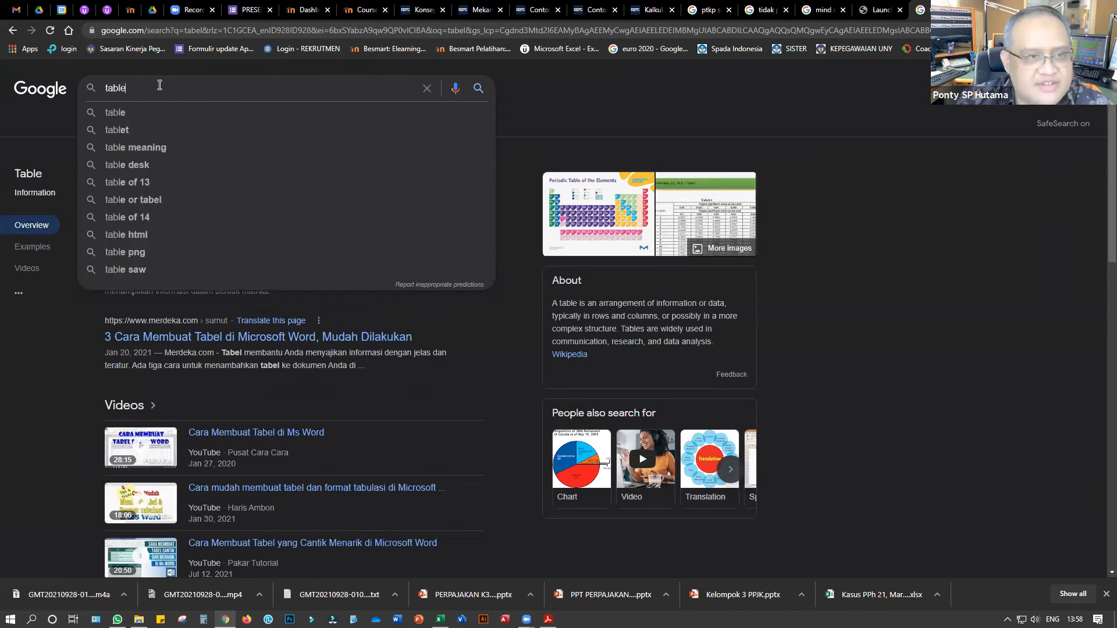
type("z")
key("Return")
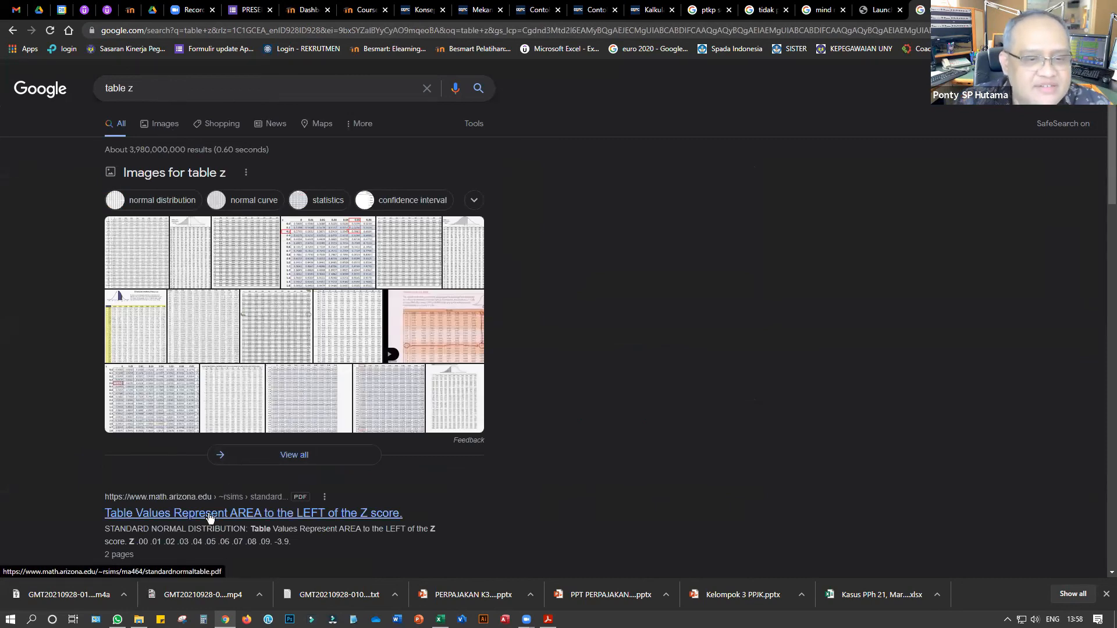
Open the math.arizona.edu PDF of the standard normal table and return to the search results
scroll(211, 515, "down", 3)
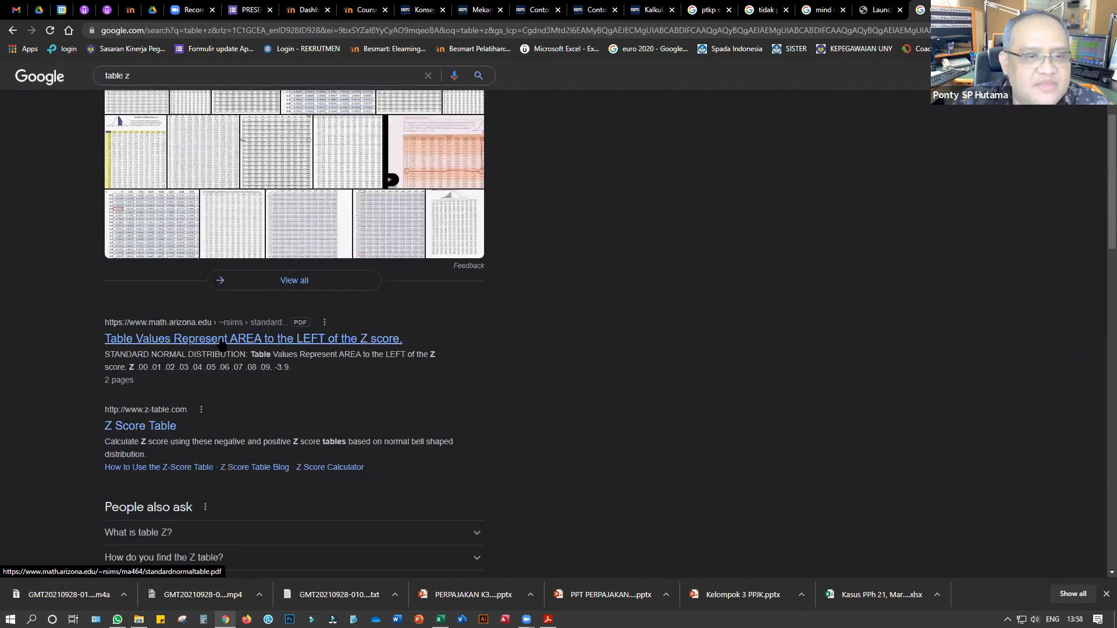
left_click(222, 339)
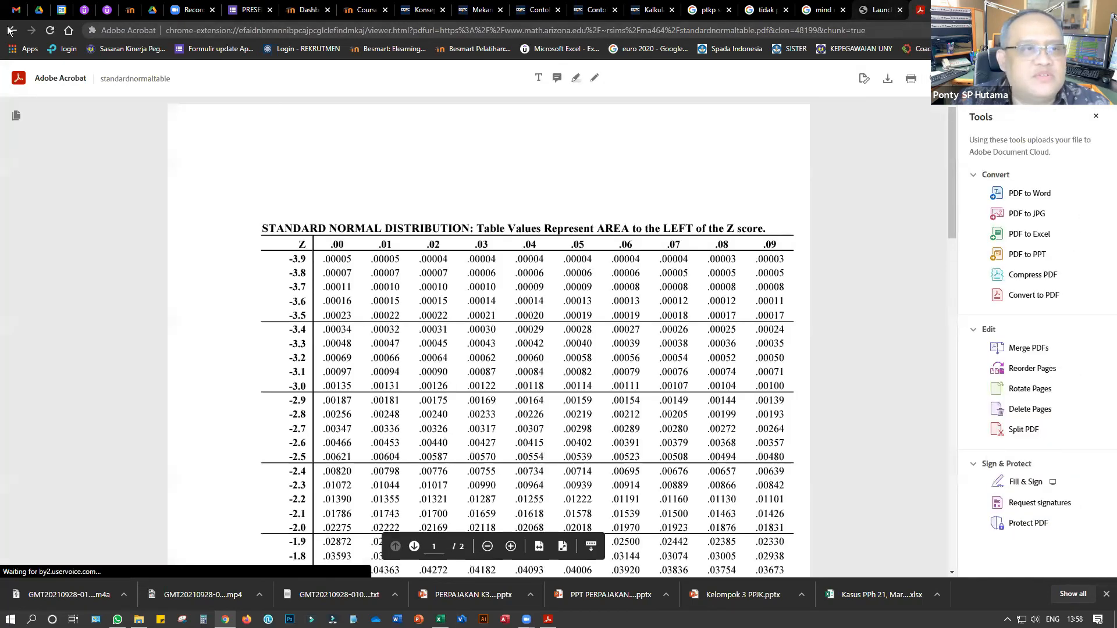
left_click(12, 31)
Open the Z TABLE result from ztable.net and look over its negative Z score table
scroll(270, 314, "down", 9)
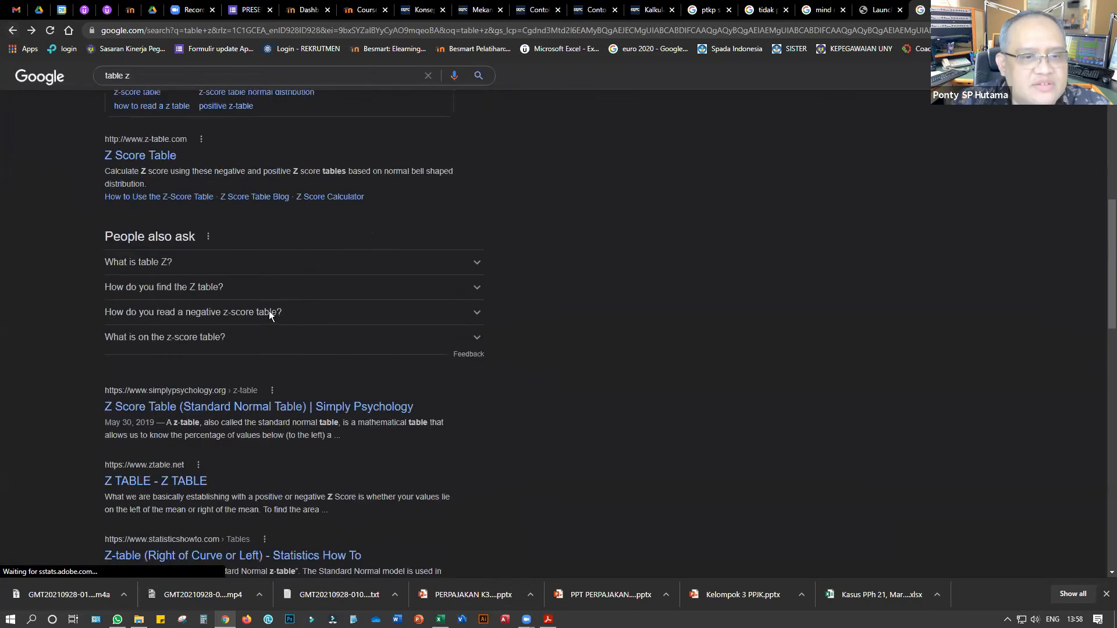
scroll(270, 314, "down", 1)
scroll(270, 315, "down", 2)
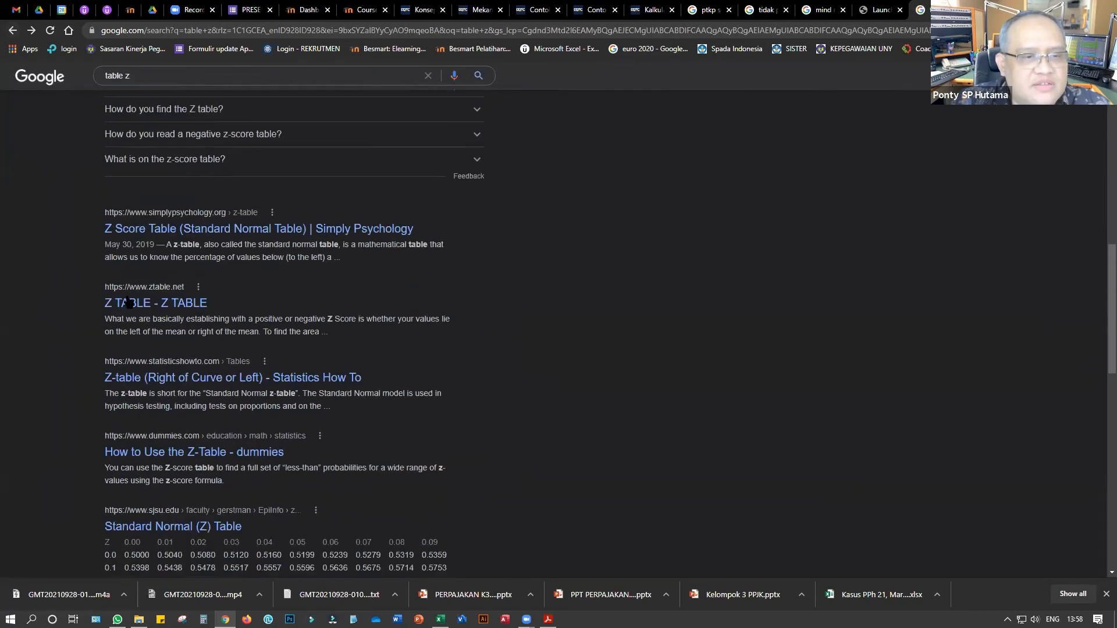
left_click(138, 307)
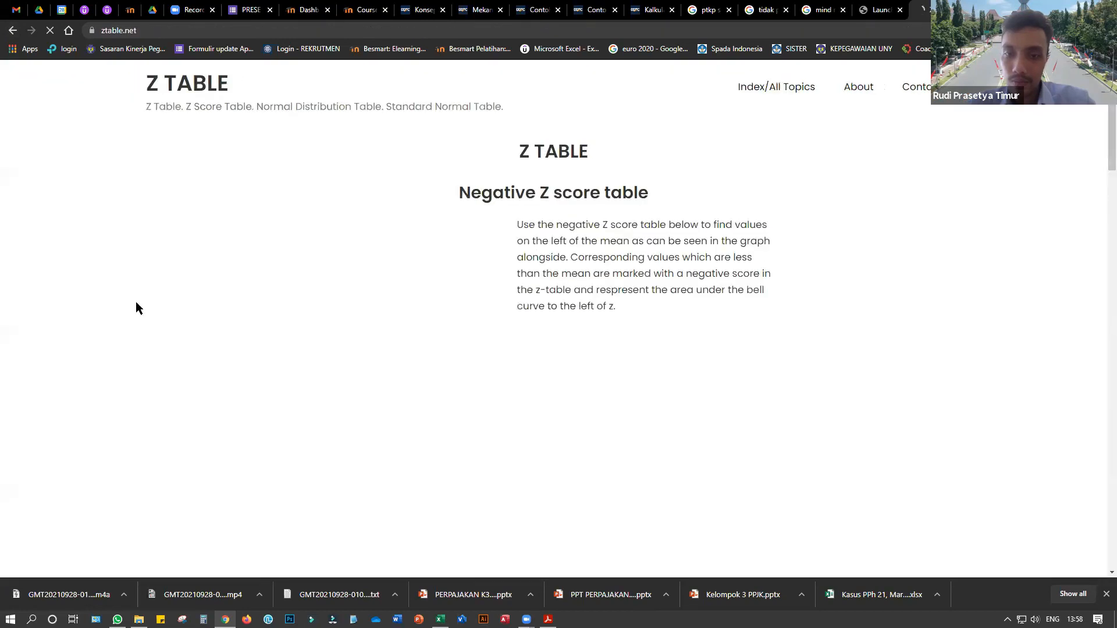
scroll(459, 317, "down", 2)
scroll(459, 320, "down", 4)
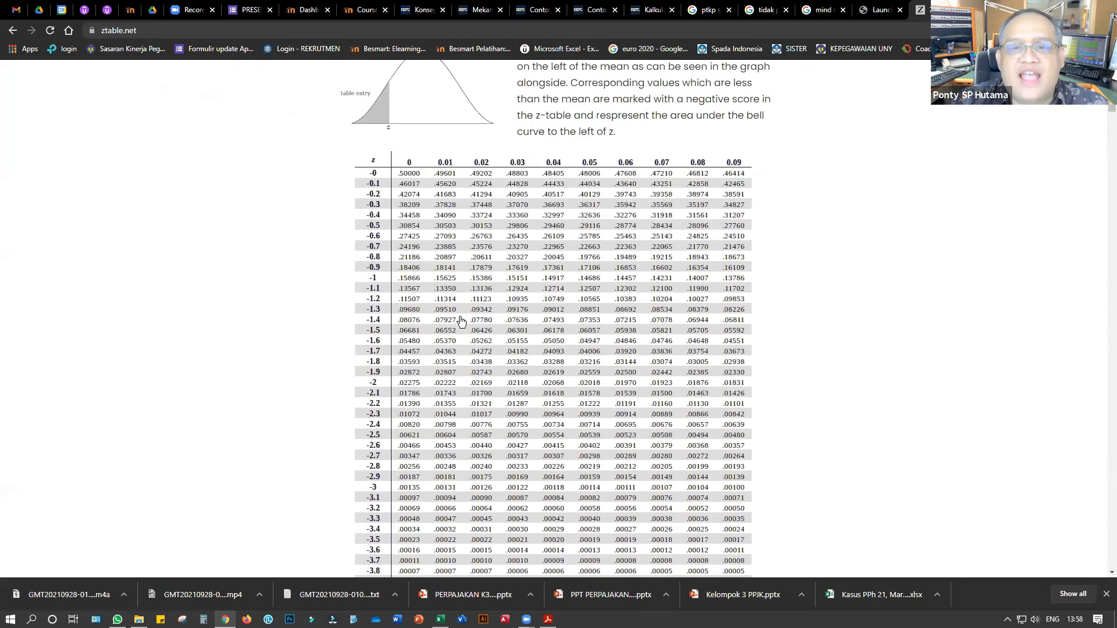
scroll(460, 320, "up", 3)
scroll(459, 320, "down", 3)
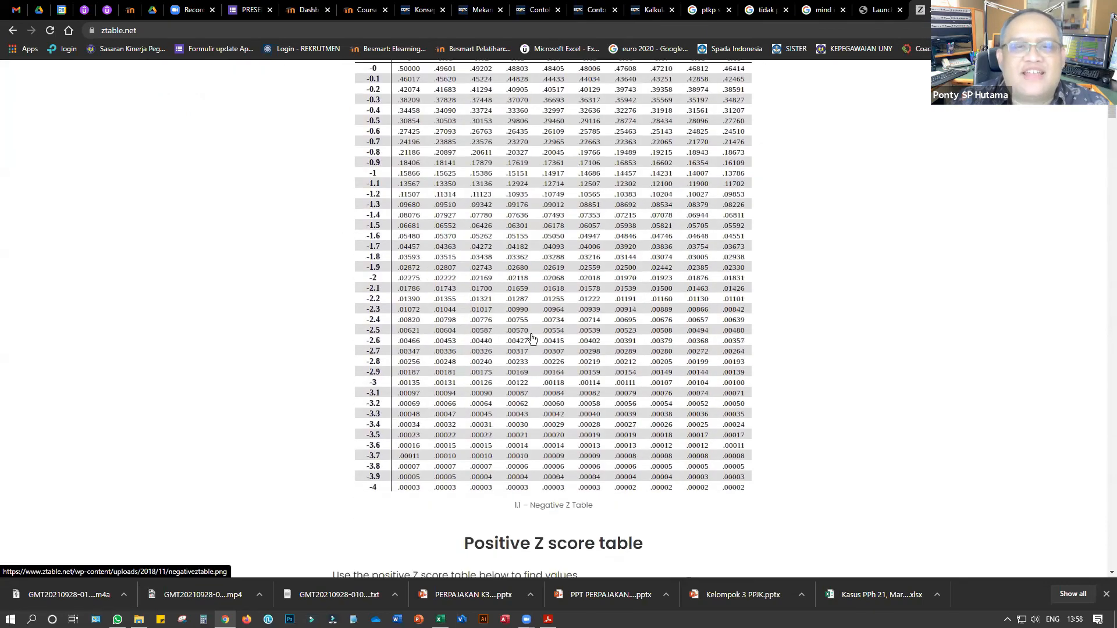
Copy the address of the ztable.net page
scroll(529, 341, "up", 2)
left_click(203, 30)
key("ctrl+c")
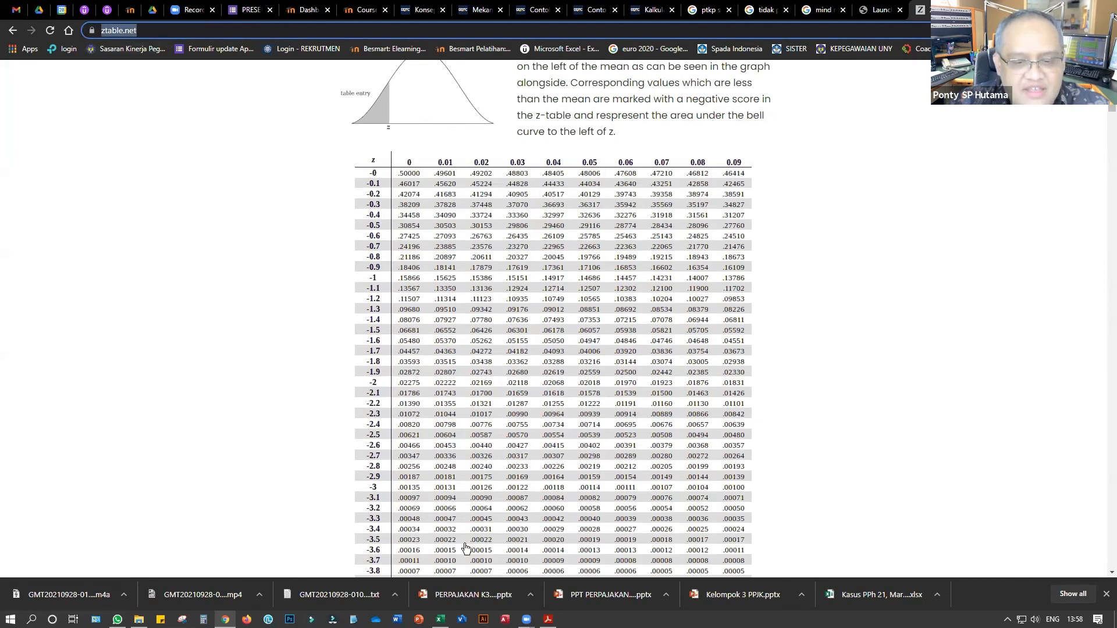
left_click(440, 619)
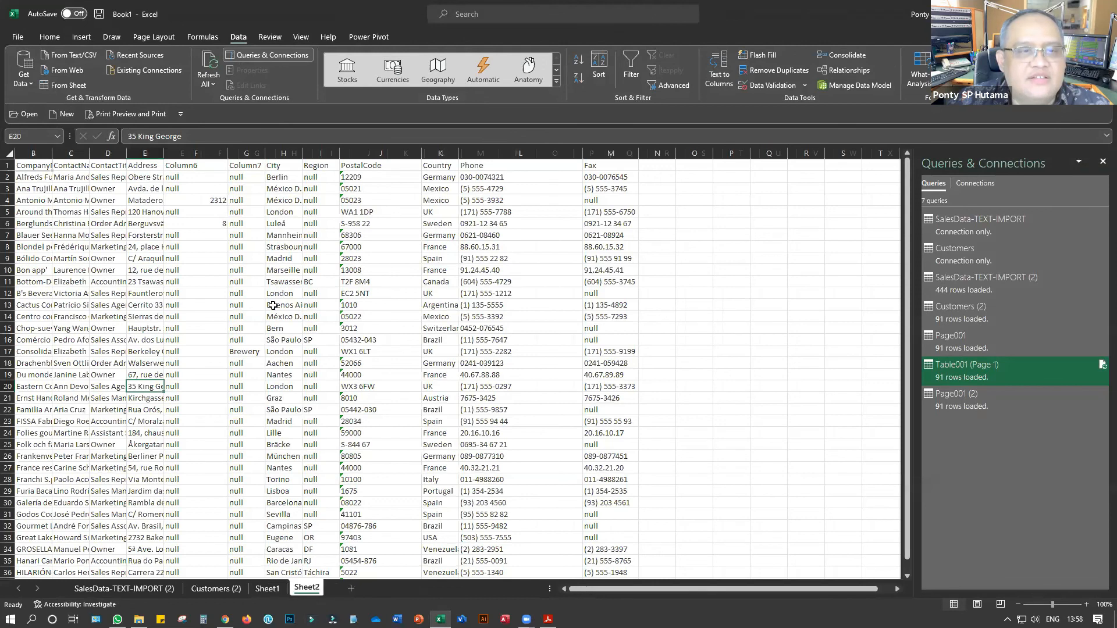
left_click(345, 588)
left_click(63, 71)
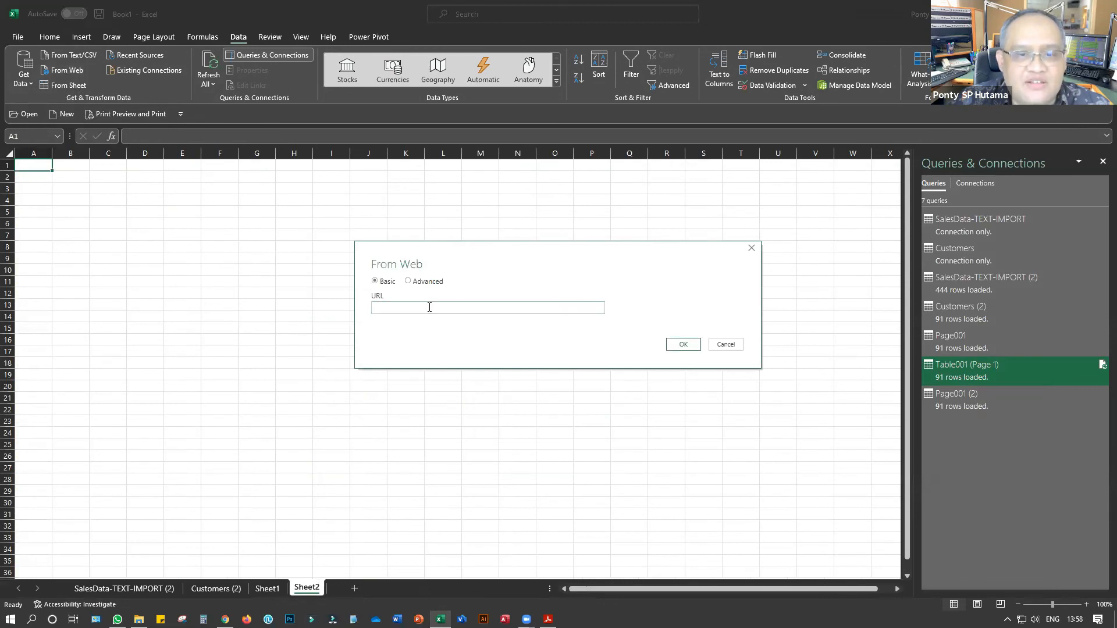
key("ctrl+v")
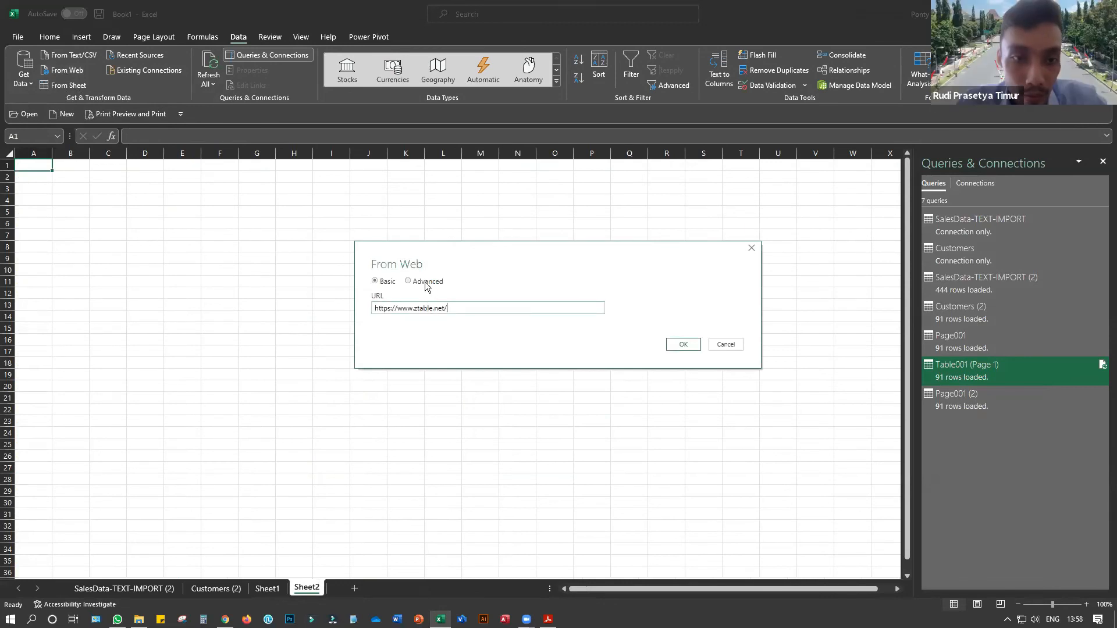
Check the advanced URL options, return to the basic ones and connect to the ztable.net page with anonymous access
left_click(426, 283)
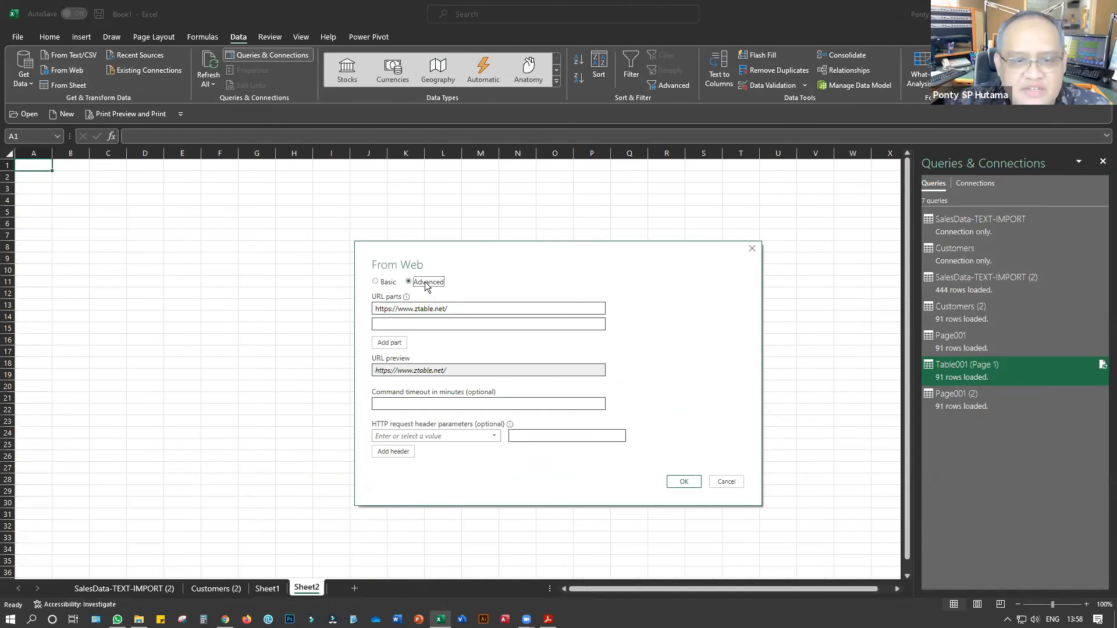
left_click(375, 282)
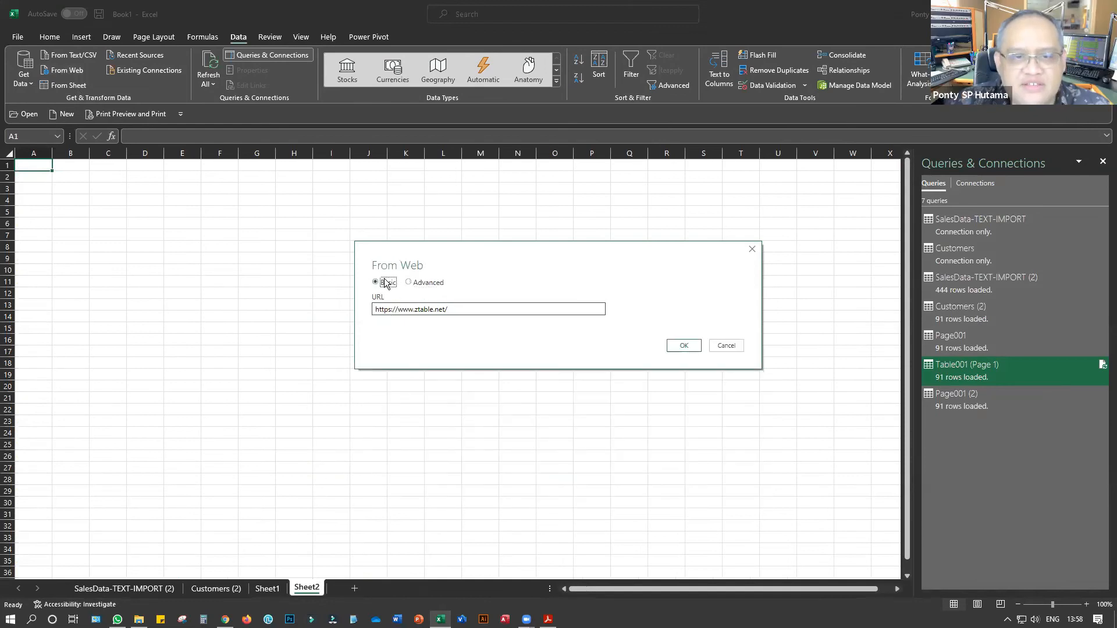
left_click(683, 346)
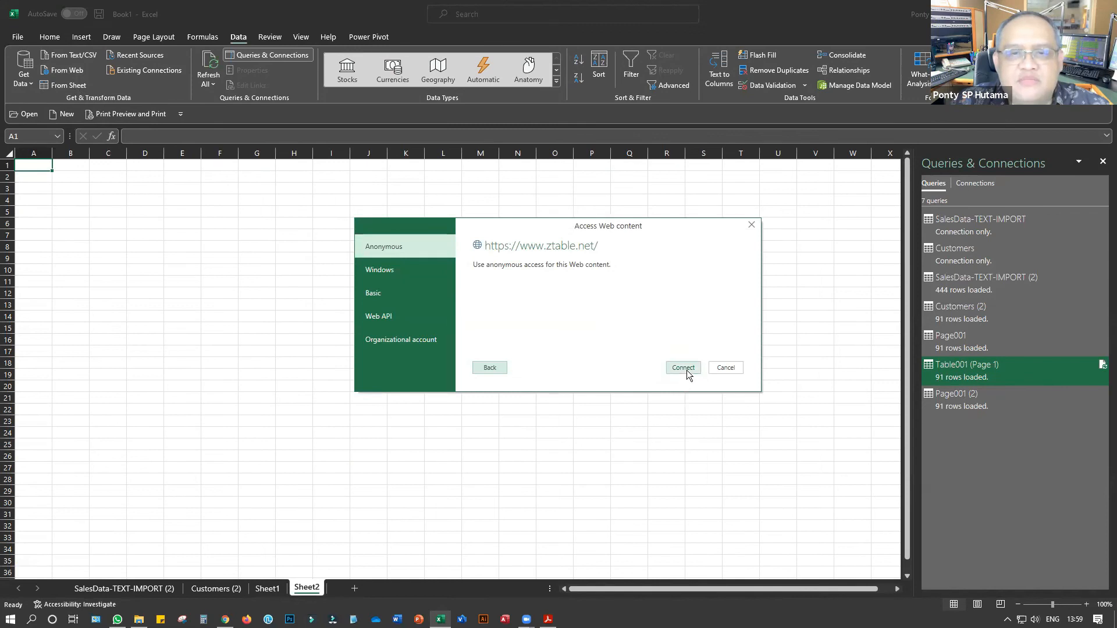
left_click(687, 370)
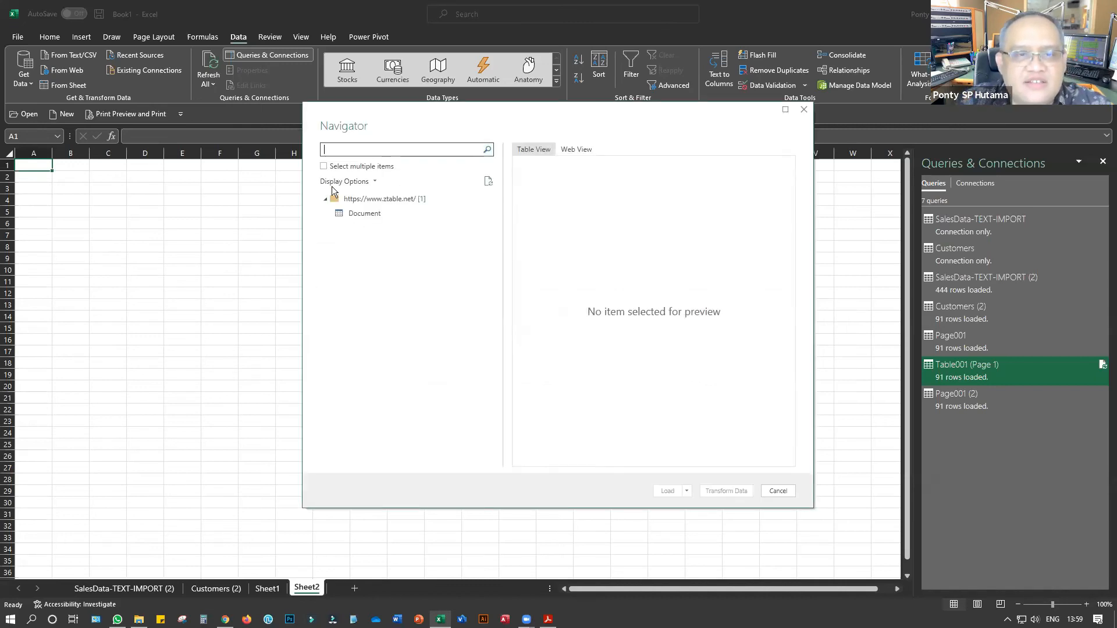
Allow multiple items in the Navigator, maximize it and preview the Document item as a web page down to the positive Z table
left_click(324, 166)
left_click(358, 214)
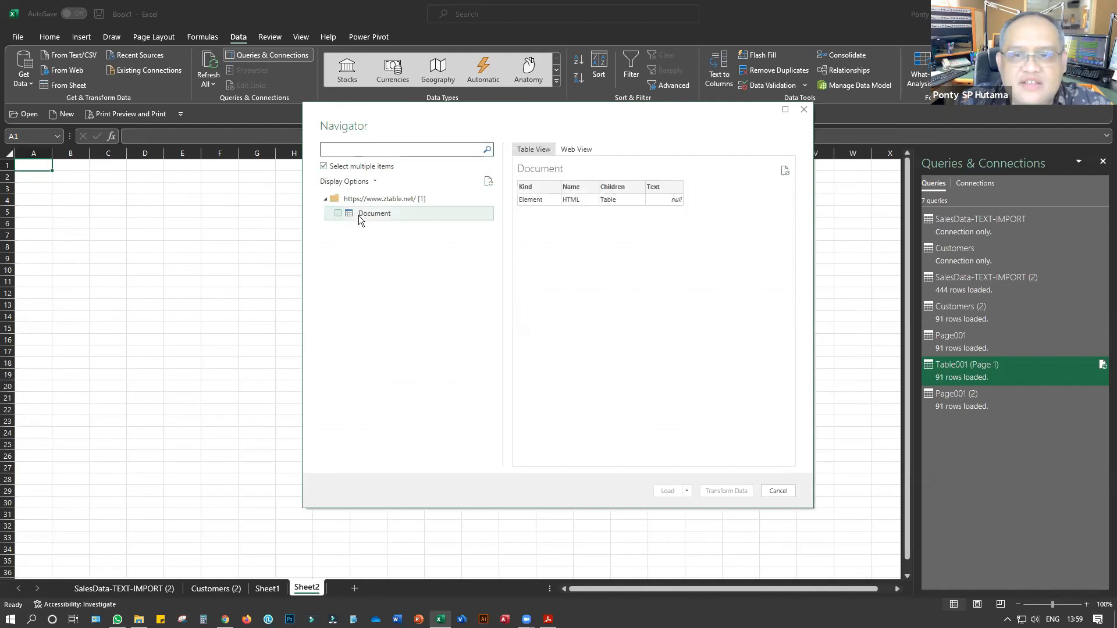
left_click(564, 149)
scroll(666, 266, "down", 3)
scroll(667, 265, "down", 3)
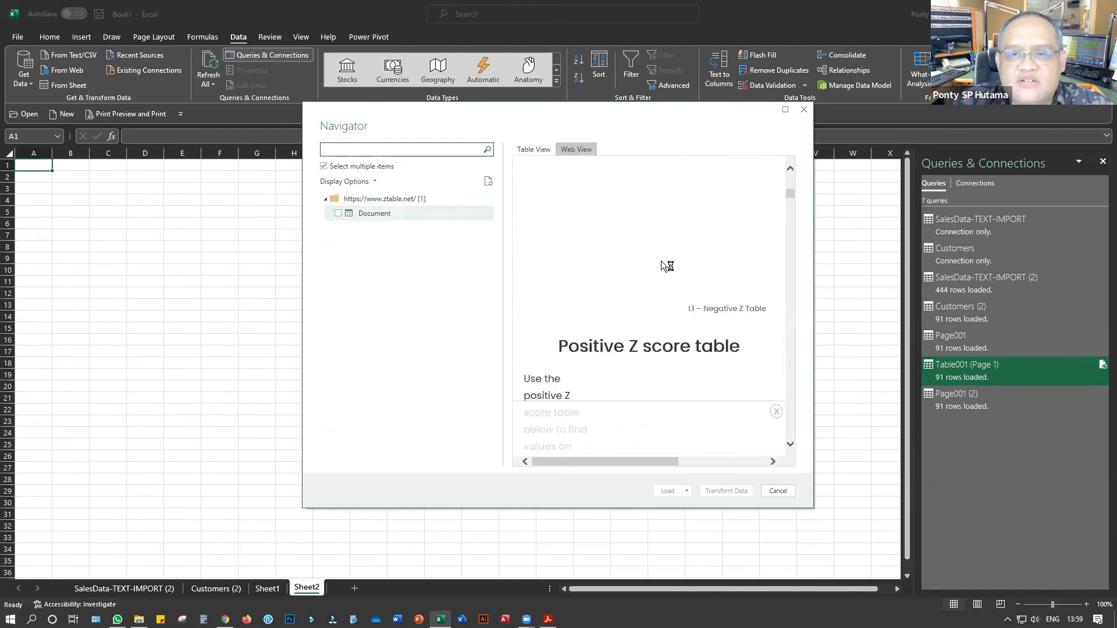
left_click(786, 110)
scroll(703, 327, "down", 3)
scroll(704, 328, "down", 3)
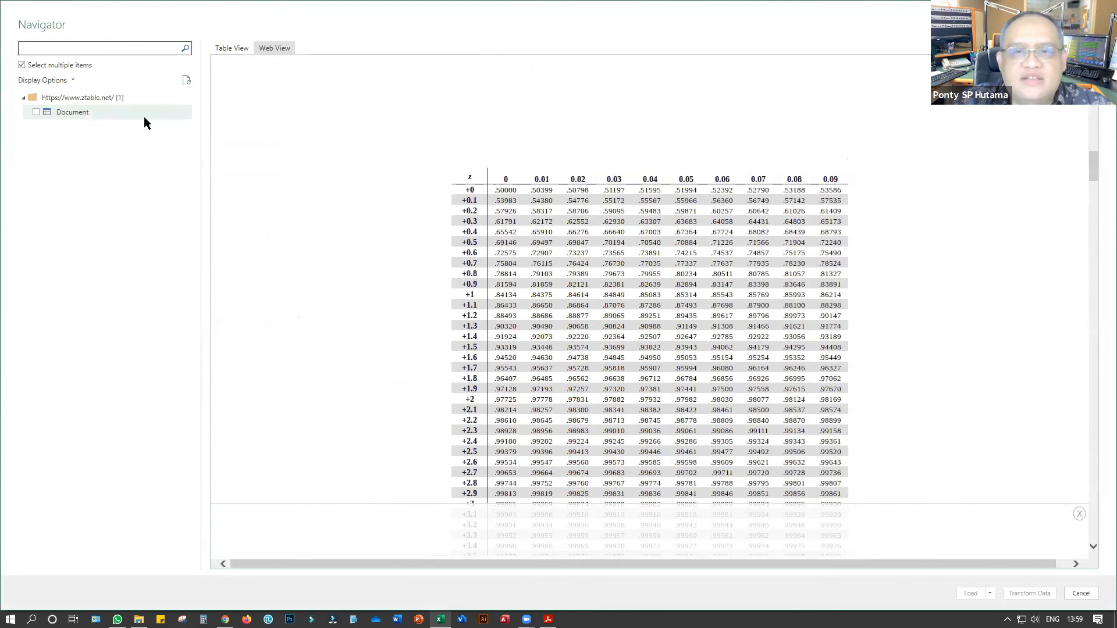
Compare the table and web previews of the Document item and examine the Z tables across the page
left_click(61, 113)
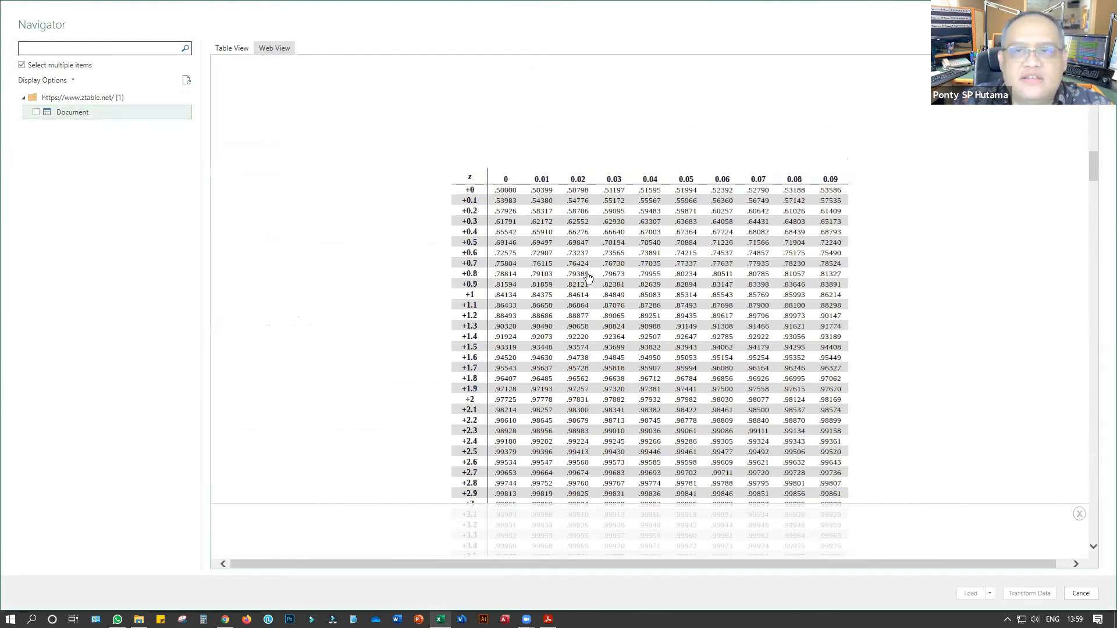
left_click(225, 47)
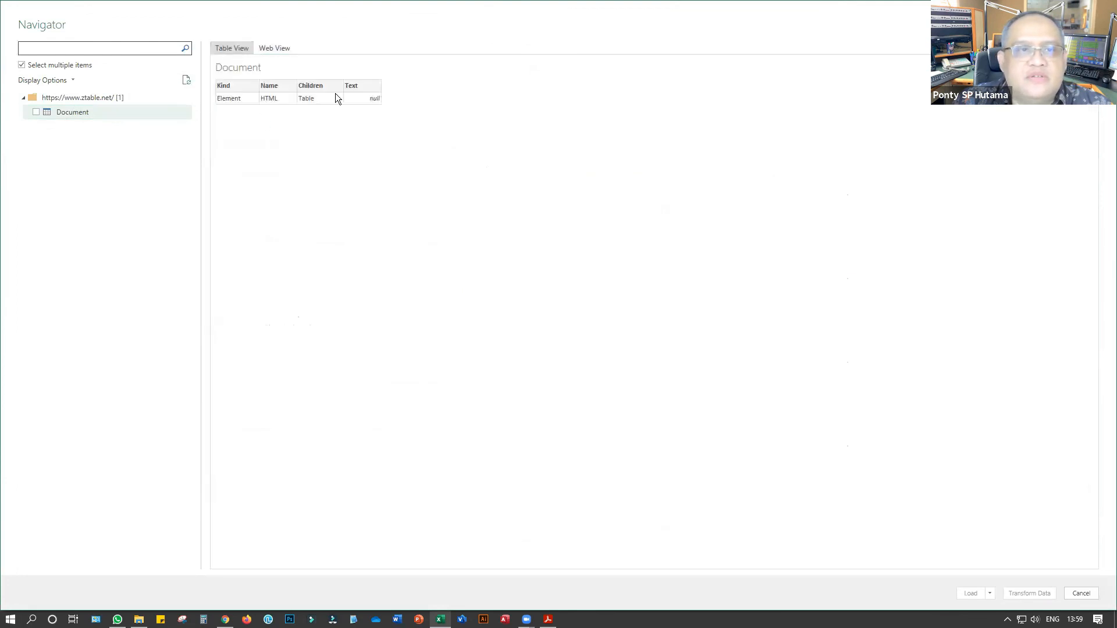
left_click(272, 49)
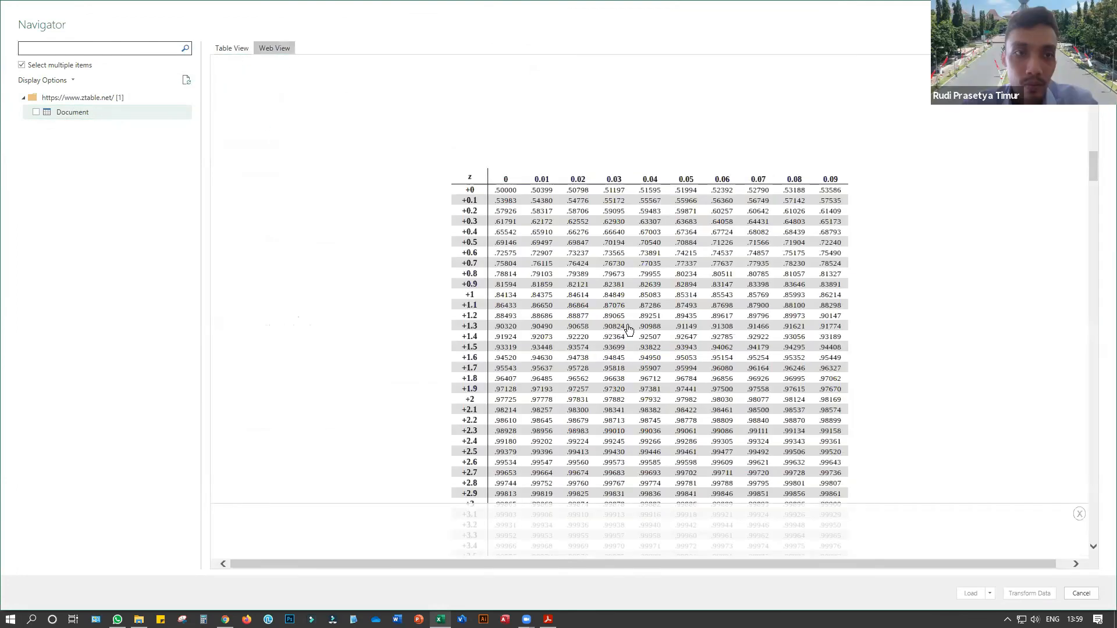
scroll(628, 328, "down", 5)
scroll(628, 328, "down", 4)
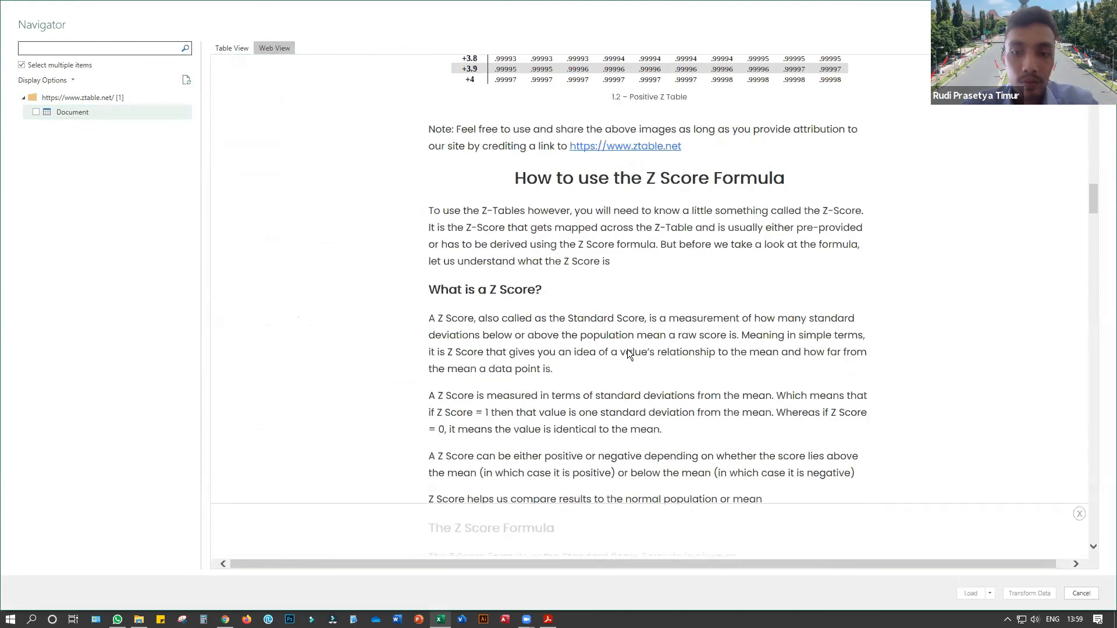
scroll(627, 349, "down", 20)
scroll(621, 343, "down", 10)
scroll(622, 342, "up", 12)
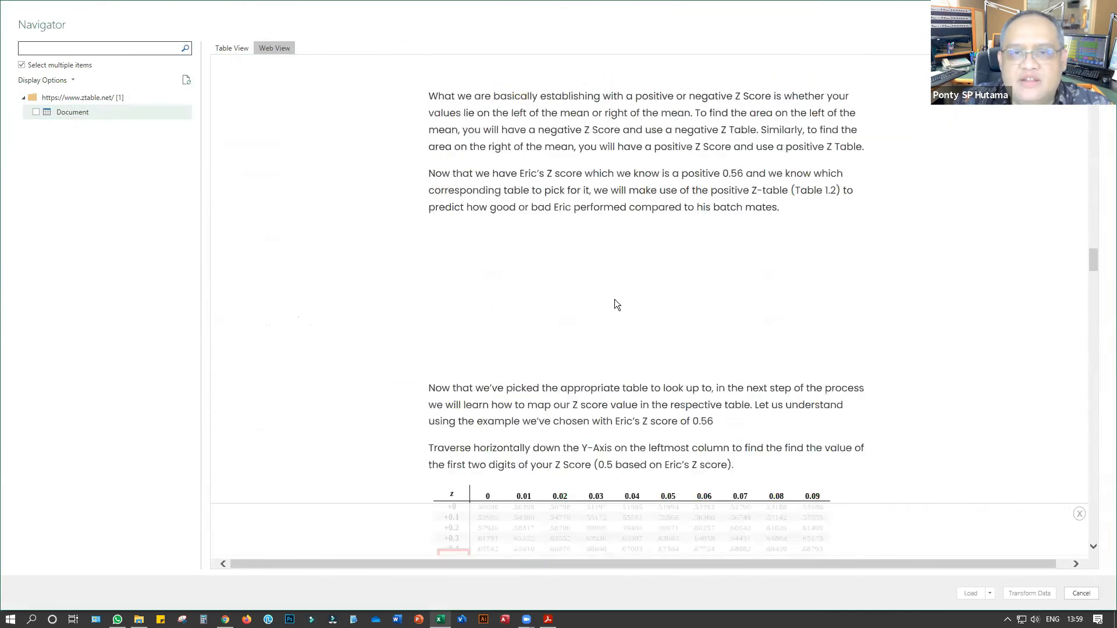
scroll(620, 320, "up", 8)
scroll(621, 334, "up", 10)
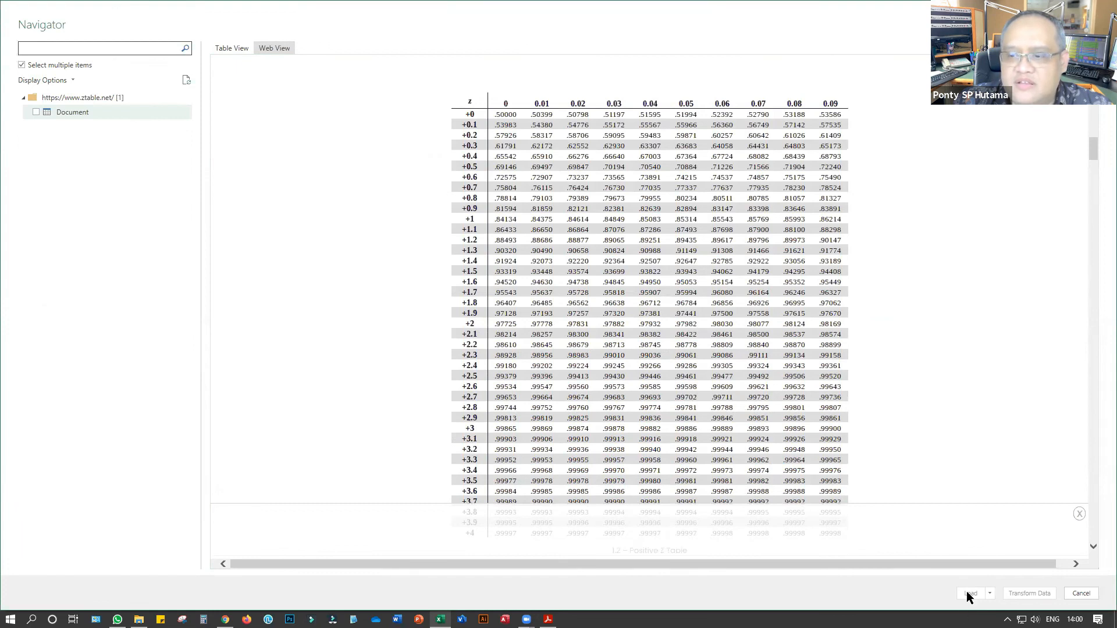
Include the Document item, limit the Navigator list to selected items and load the data into the workbook
left_click(36, 112)
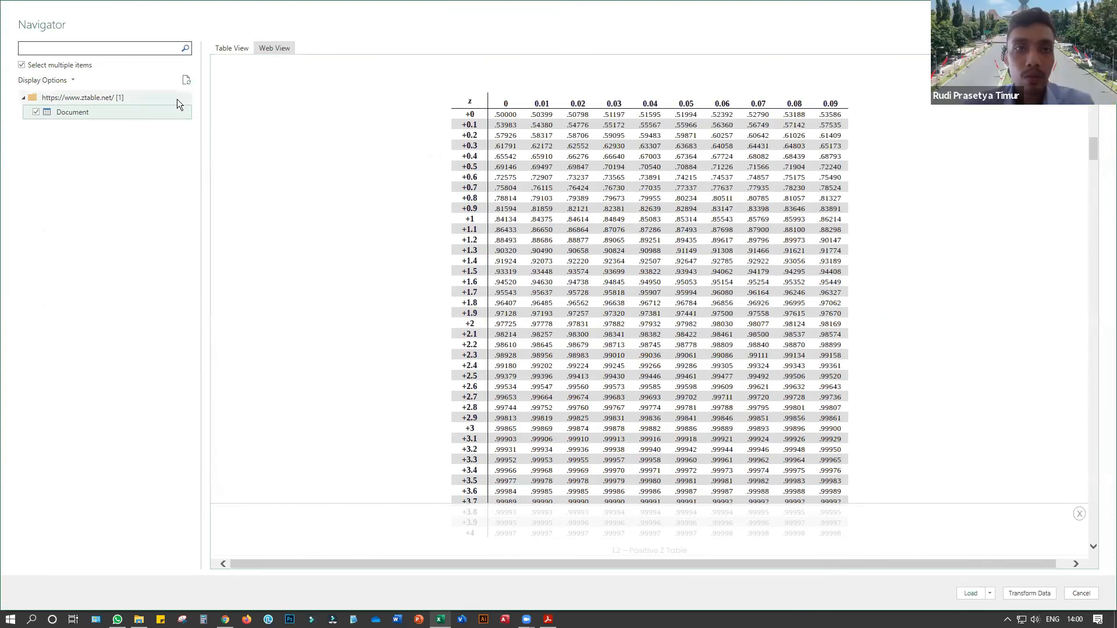
left_click(71, 81)
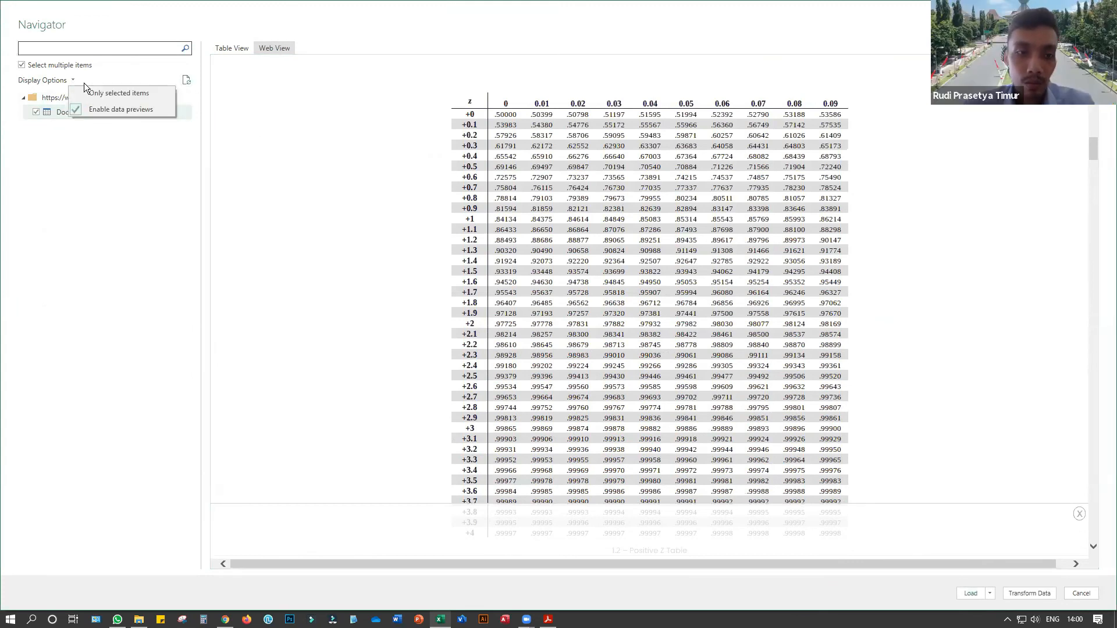
left_click(87, 90)
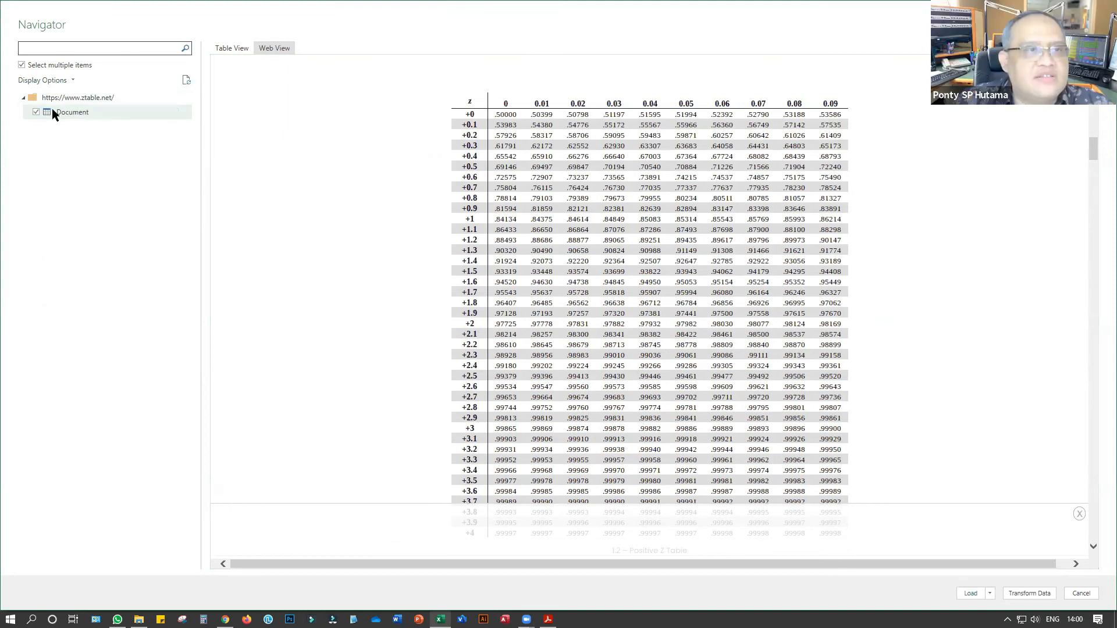
left_click(970, 593)
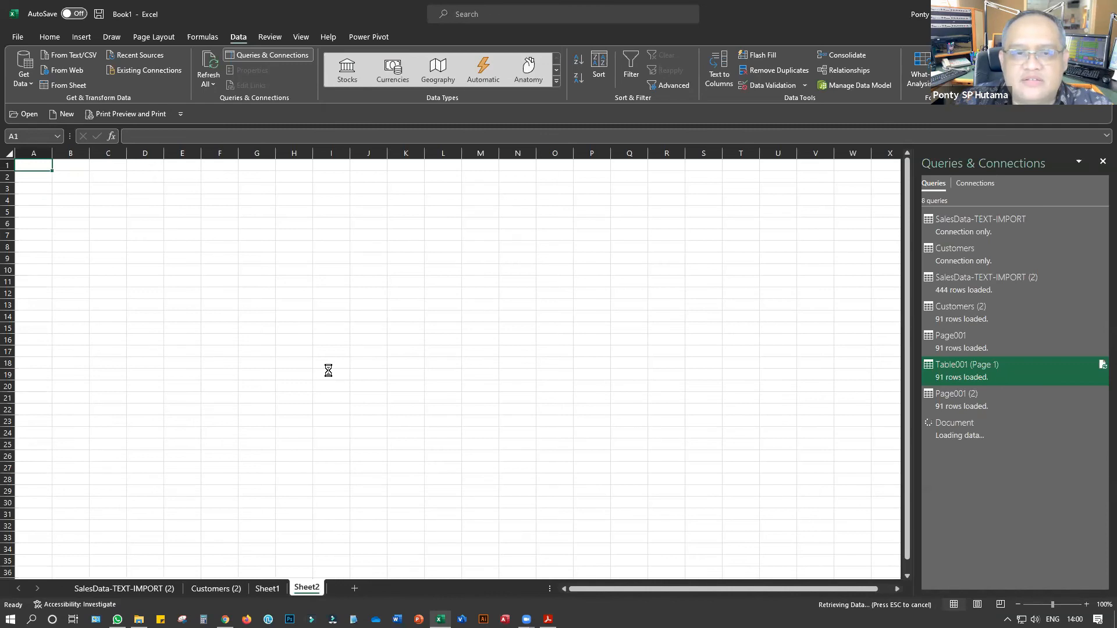
Check the loaded Document query, then view the Page001 (2) query in the Power Query Editor and close the editor
left_click(966, 437)
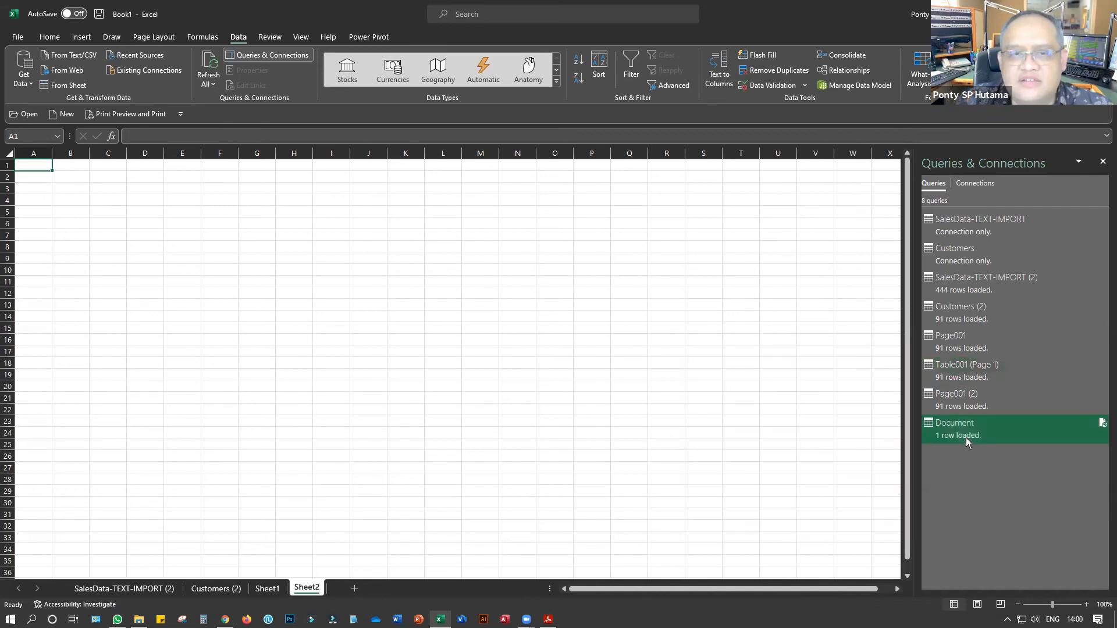
double_click(960, 424)
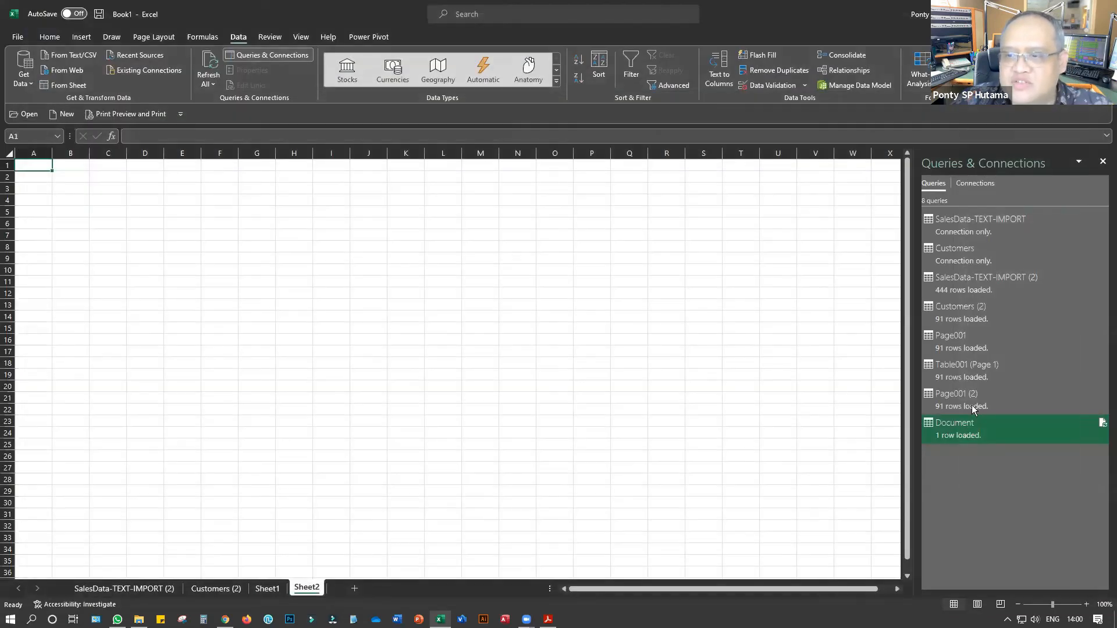
double_click(972, 405)
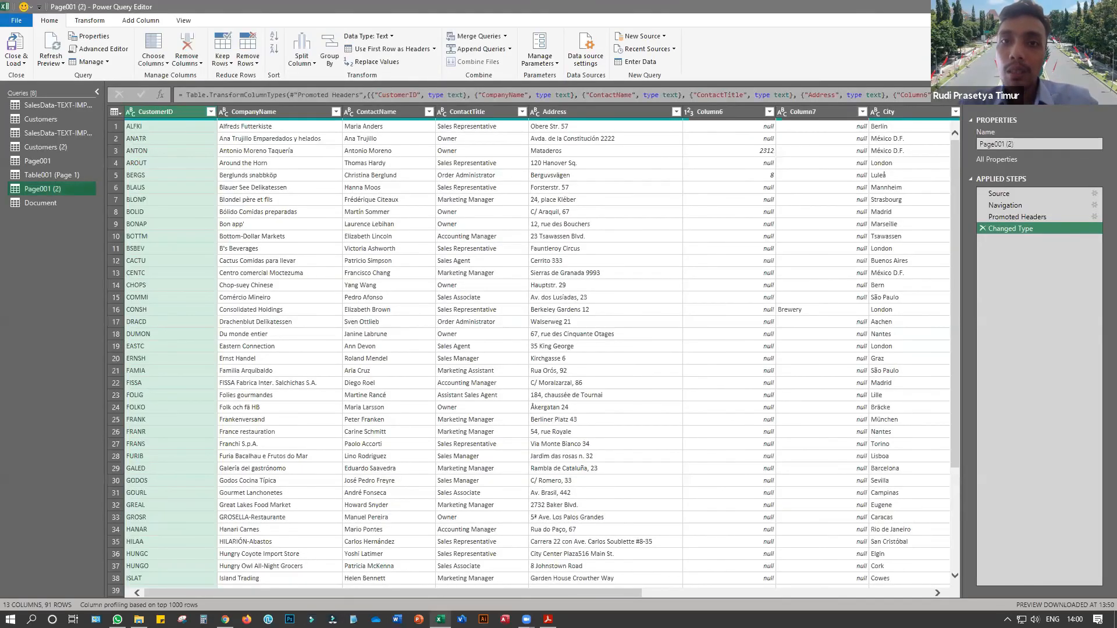
left_click(1103, 7)
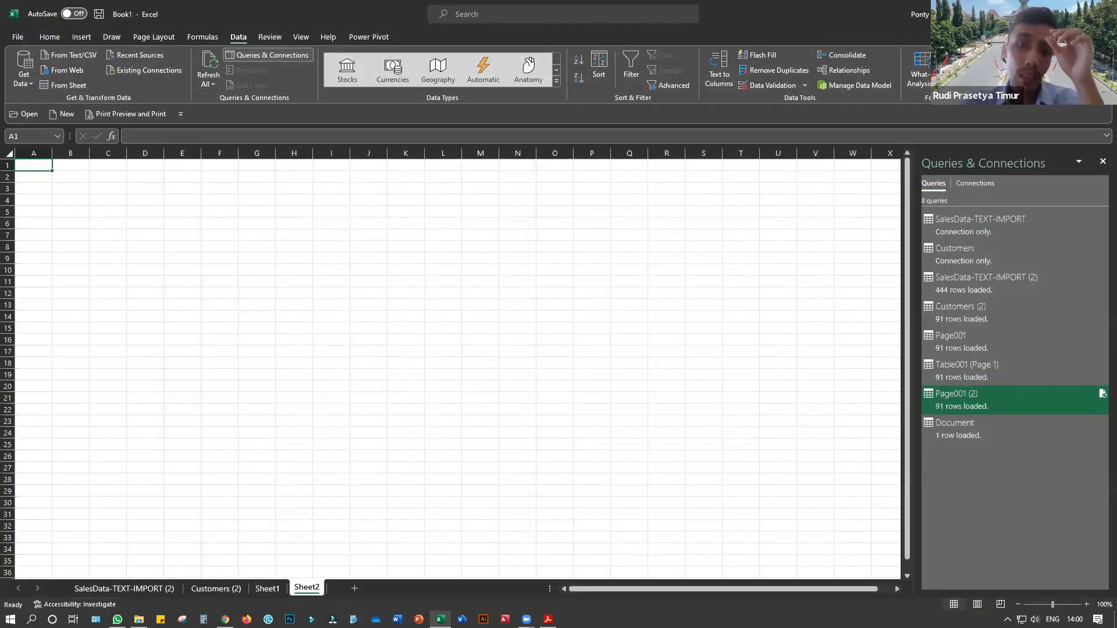
Switch to the browser to review the negative Z table on ztable.net, then return to the Excel workbook
left_click(1048, 13)
scroll(673, 291, "down", 2)
scroll(681, 289, "up", 1)
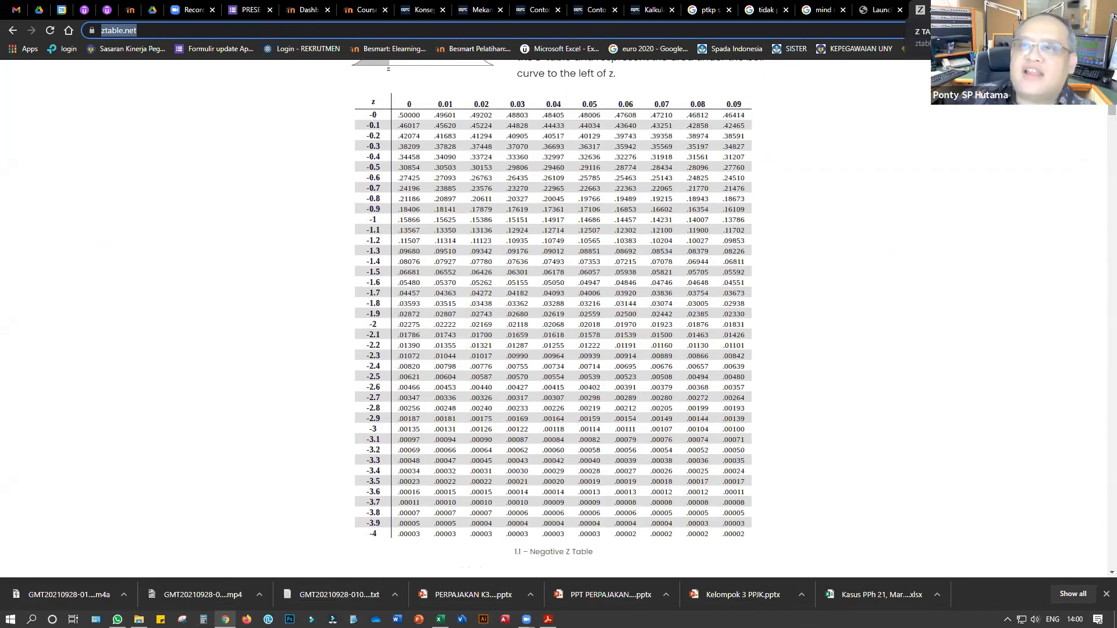
left_click(957, 10)
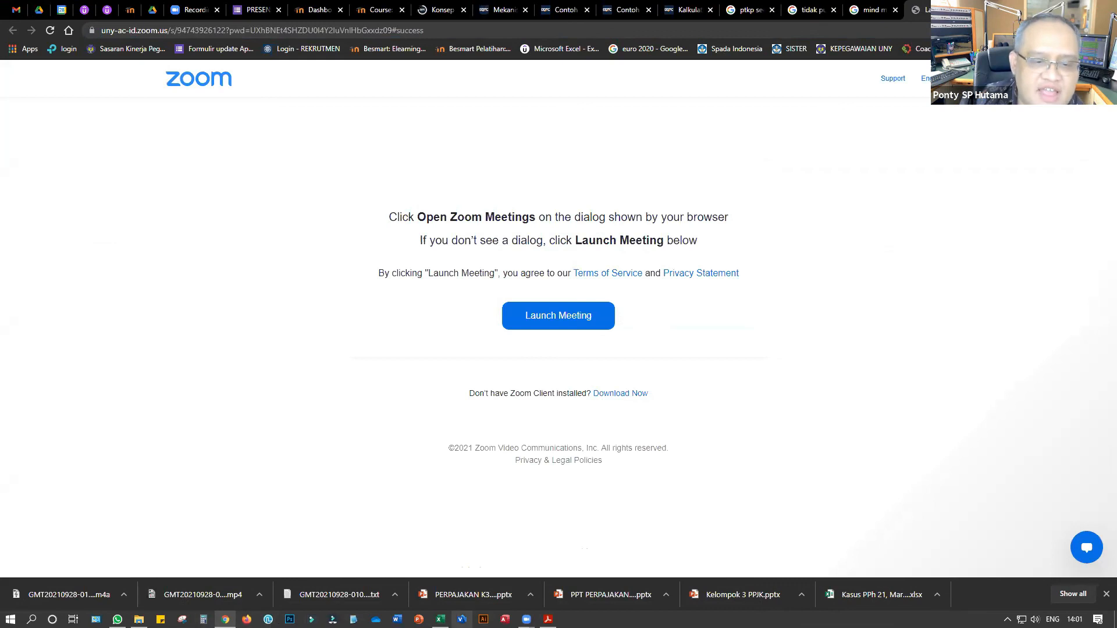
left_click(441, 619)
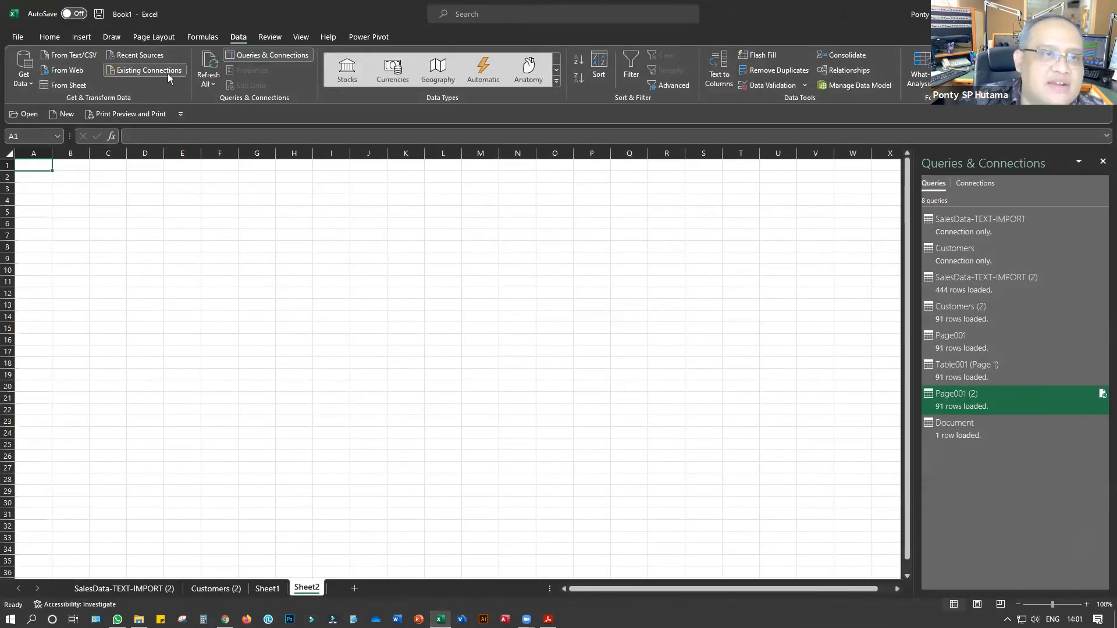
Select the range B2:Q30 on the blank worksheet and show the Home commands
left_click(159, 206)
left_click(107, 200)
left_click(107, 221)
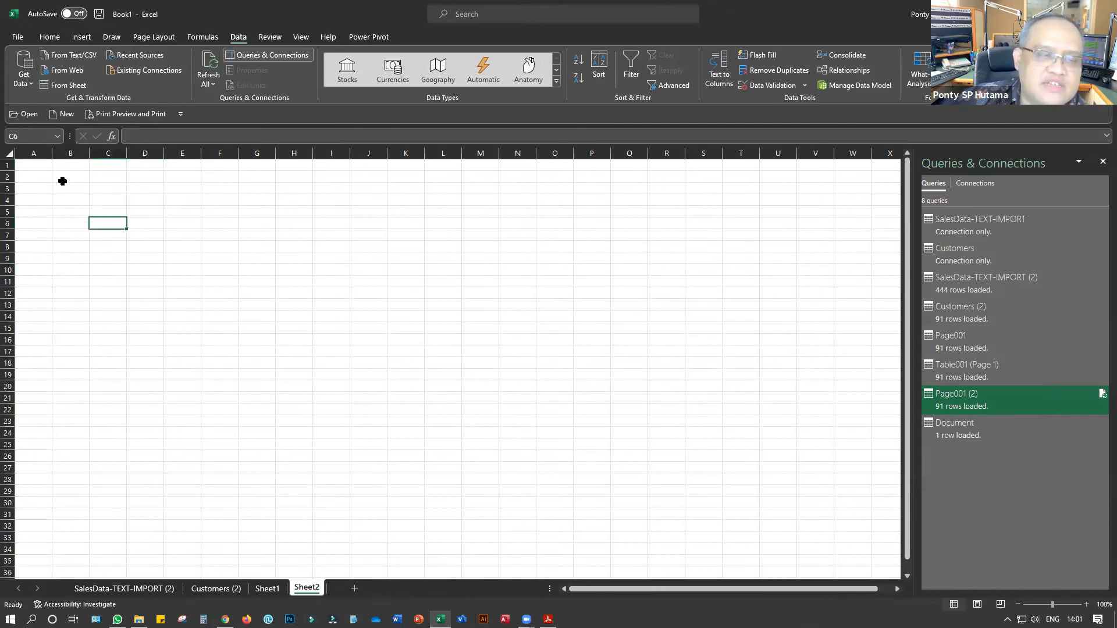
left_click_drag(68, 177, 632, 498)
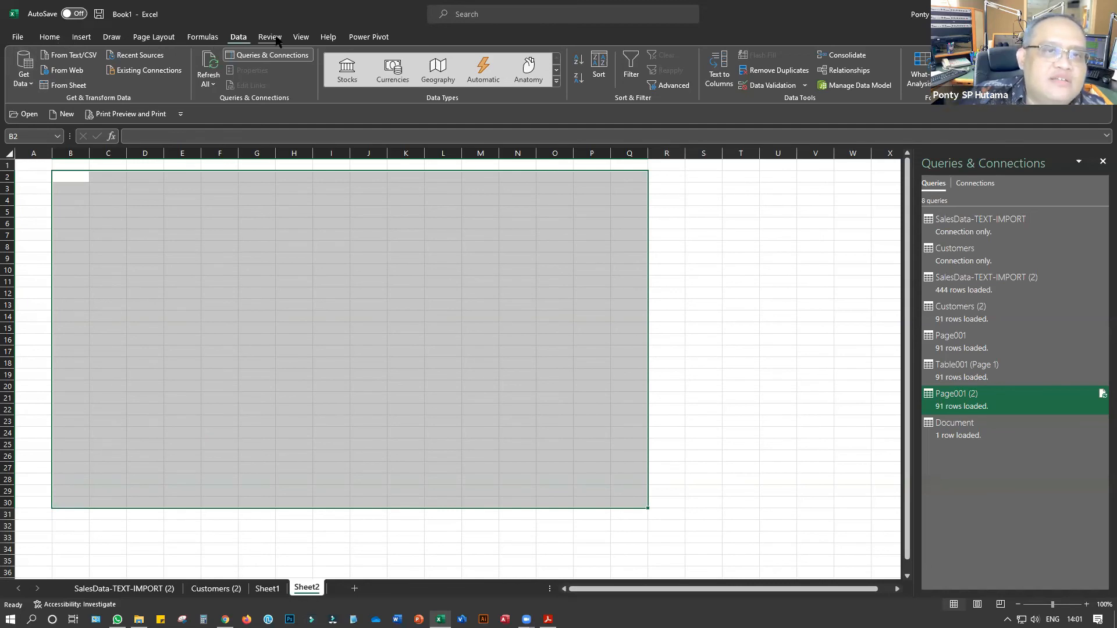
left_click(49, 39)
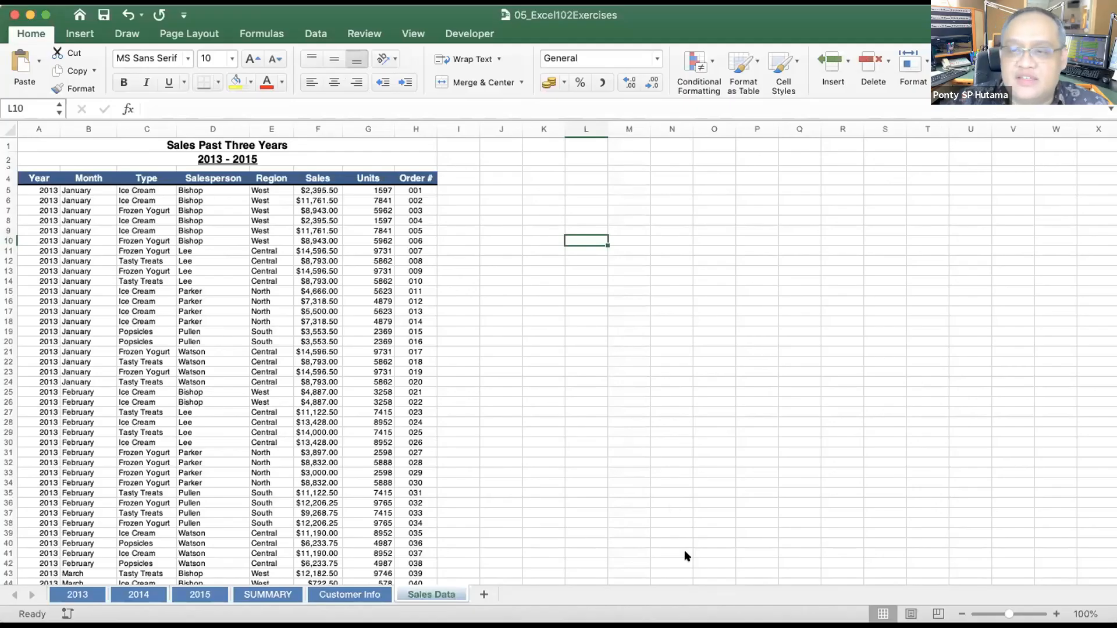
Look over the sales records on the Sales Data sheet of the 05_Excel102Exercises workbook, from the headings down
scroll(647, 330, "up", 3)
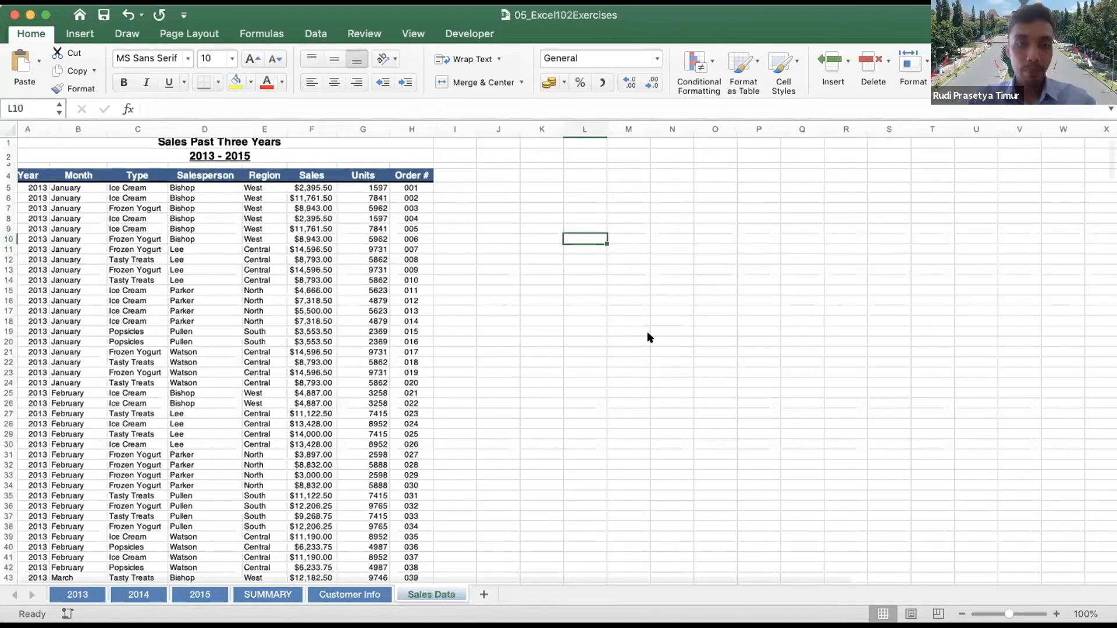
scroll(647, 331, "left", 2)
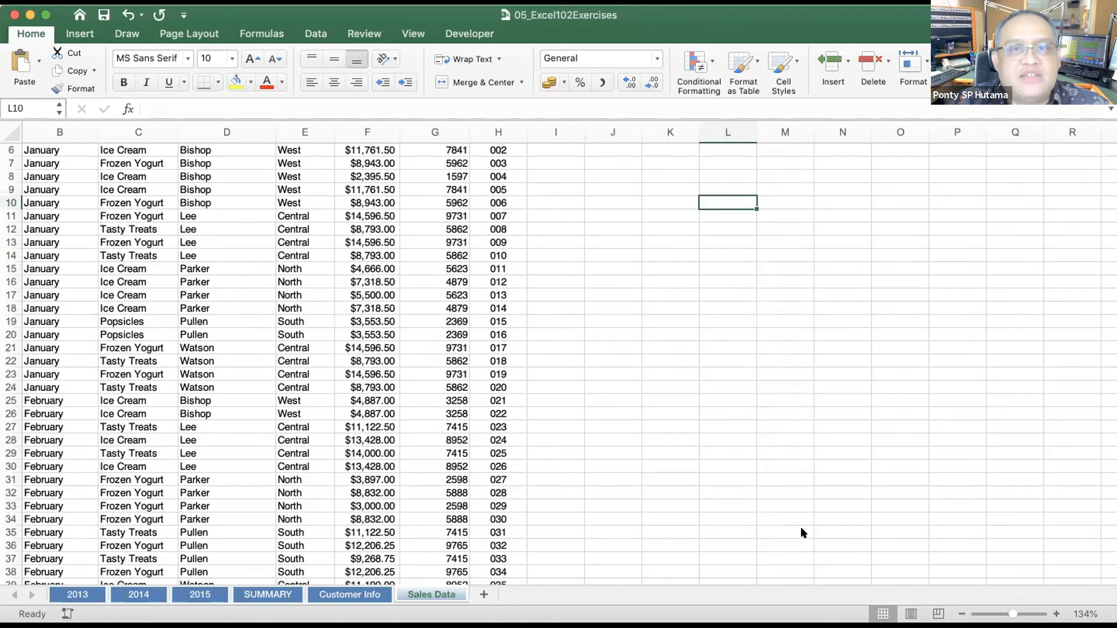
scroll(792, 545, "down", 1)
left_click_drag(791, 553, 792, 606)
left_click(635, 349)
scroll(635, 349, "left", 2)
scroll(636, 349, "up", 1)
scroll(472, 544, "up", 5)
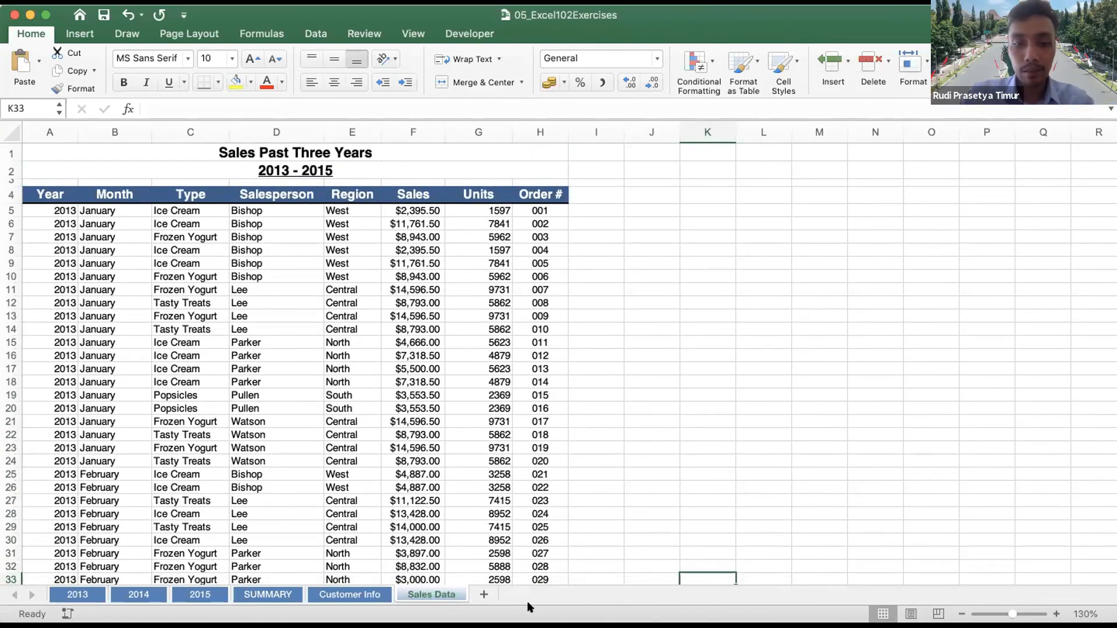
Select cell D6 in the Salesperson column of the sales records
left_click(649, 260)
left_click(141, 203)
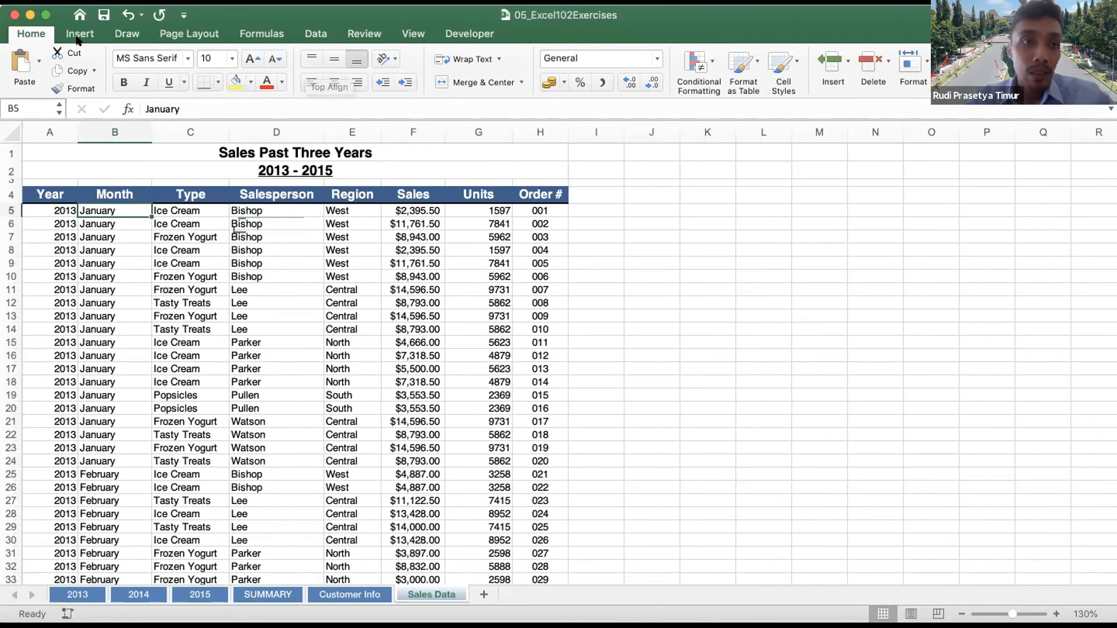
left_click(600, 217)
left_click(237, 220)
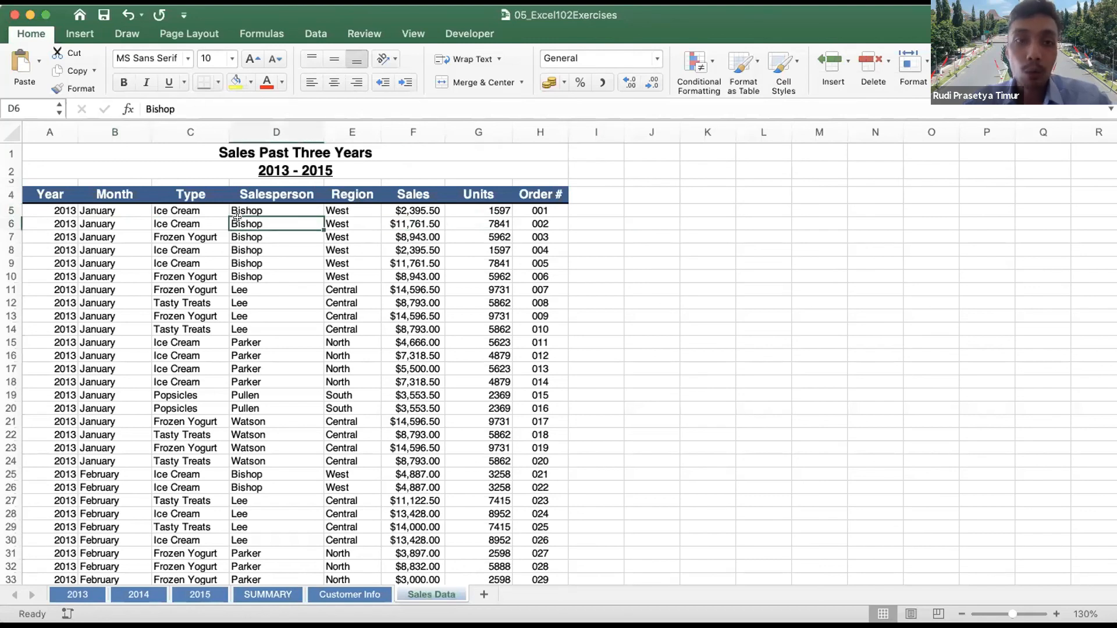
Start a PivotTable from the sales records, using the range A4:H448 on the Sales Data sheet as its source
left_click(162, 224)
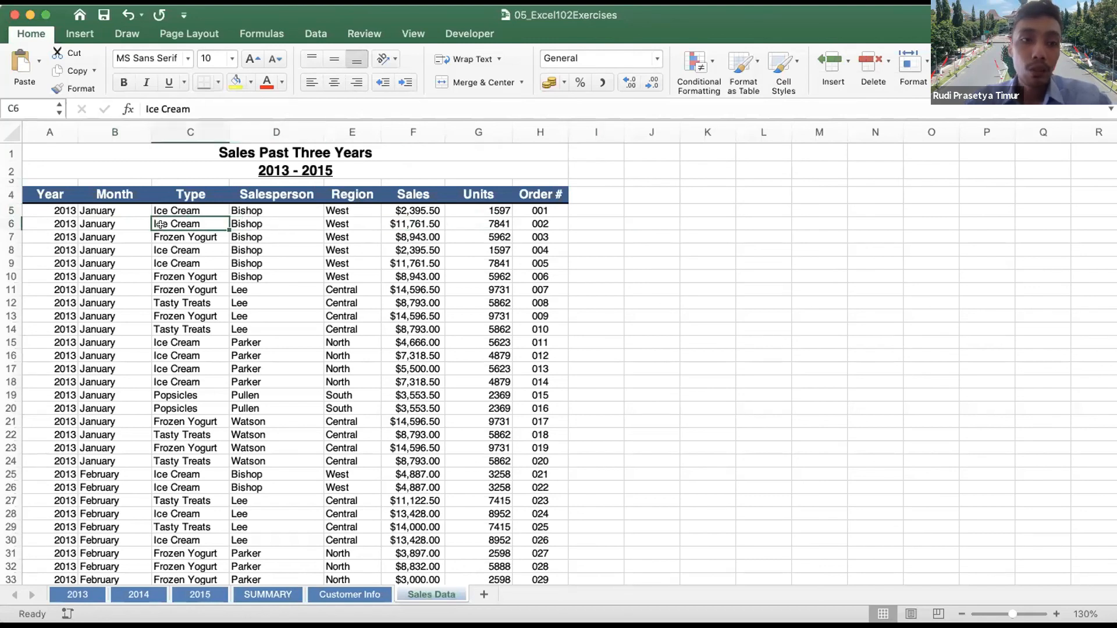
left_click(119, 225)
left_click(337, 235)
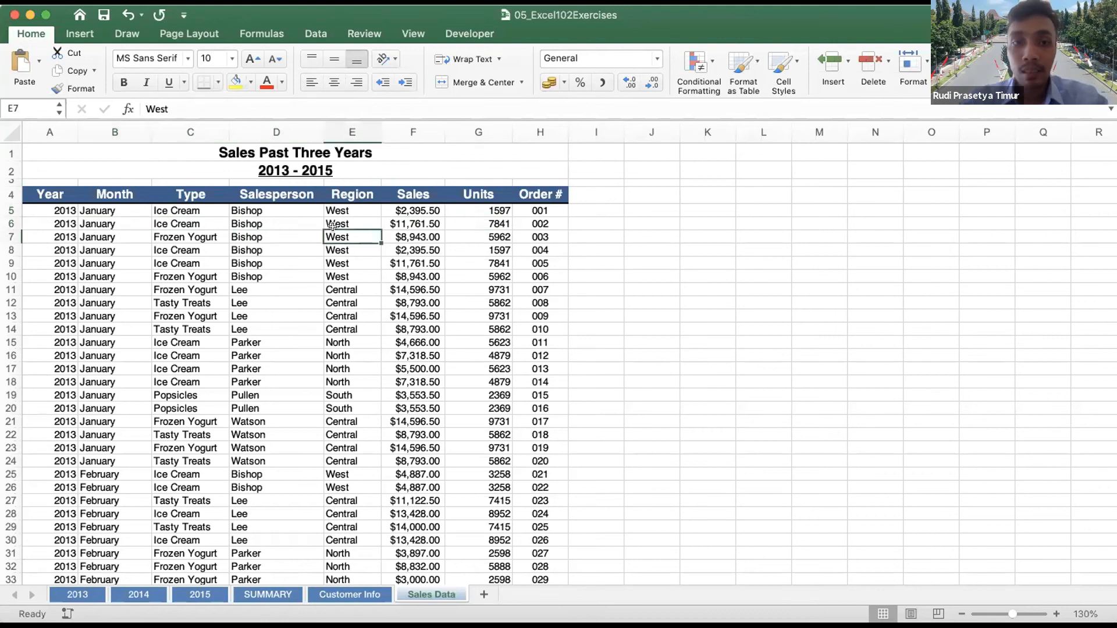
left_click(85, 36)
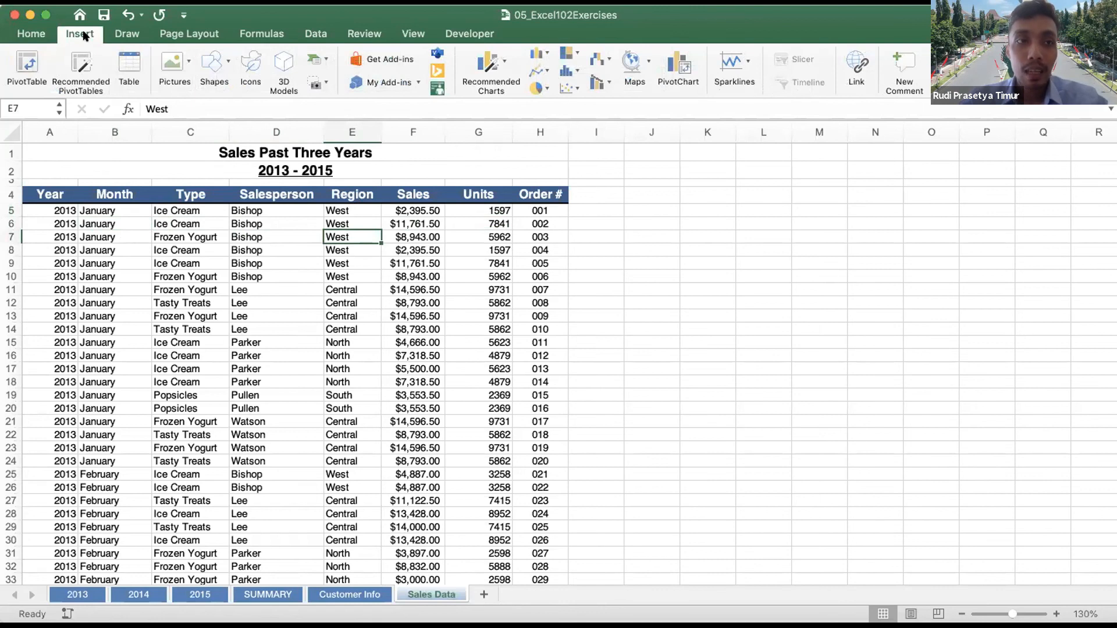
left_click(29, 63)
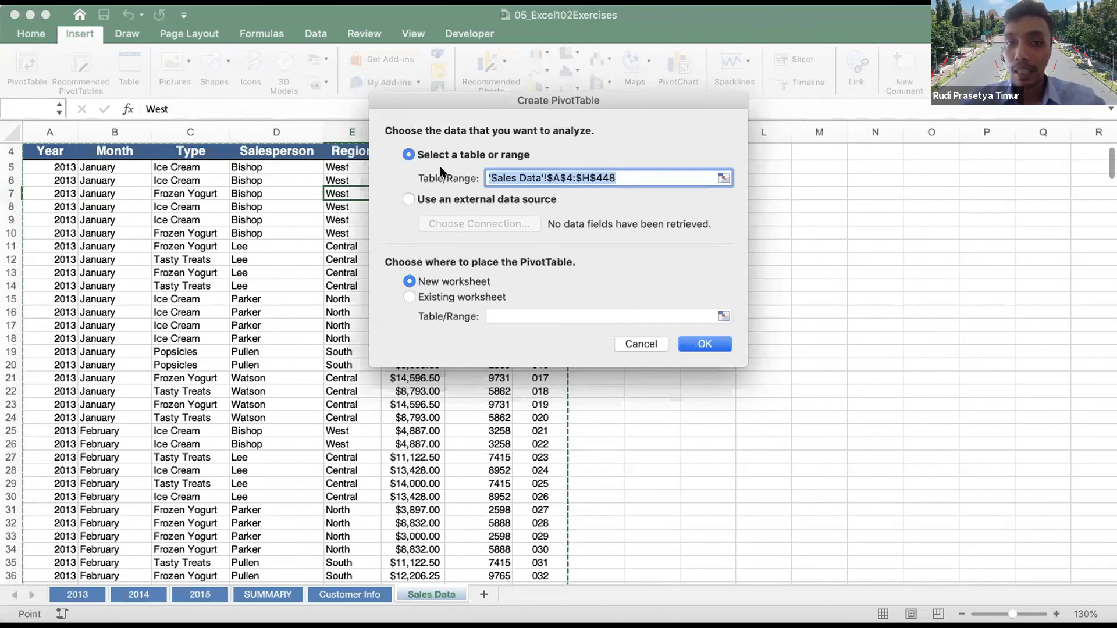
Check the outlined source range on the Sales Data sheet, from the headings to the last record and across its columns
scroll(253, 250, "up", 3)
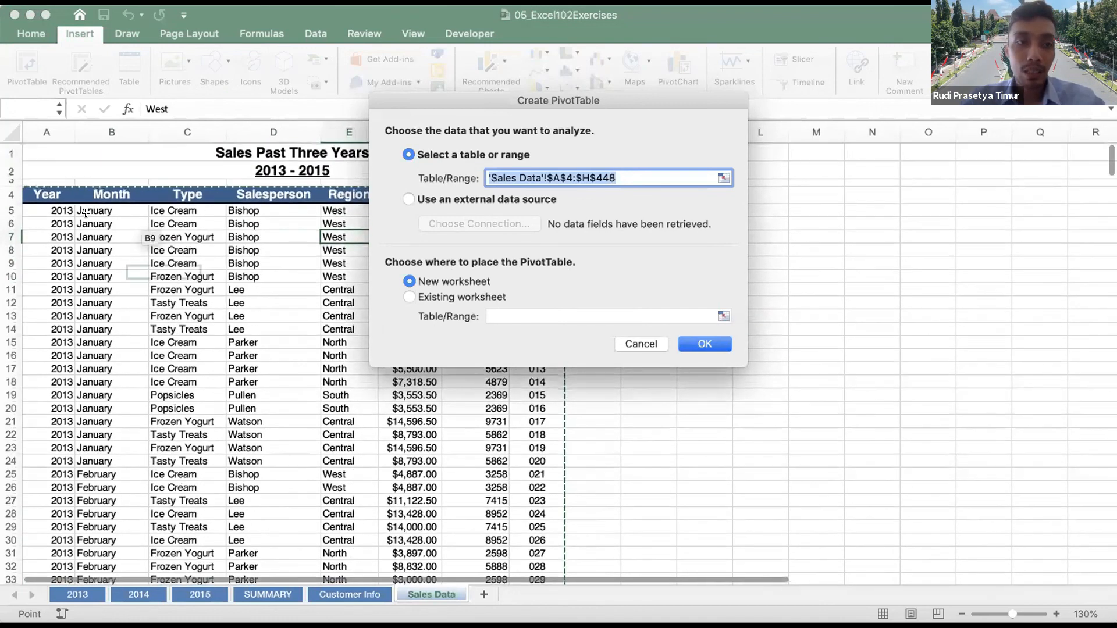
scroll(47, 193, "right", 6)
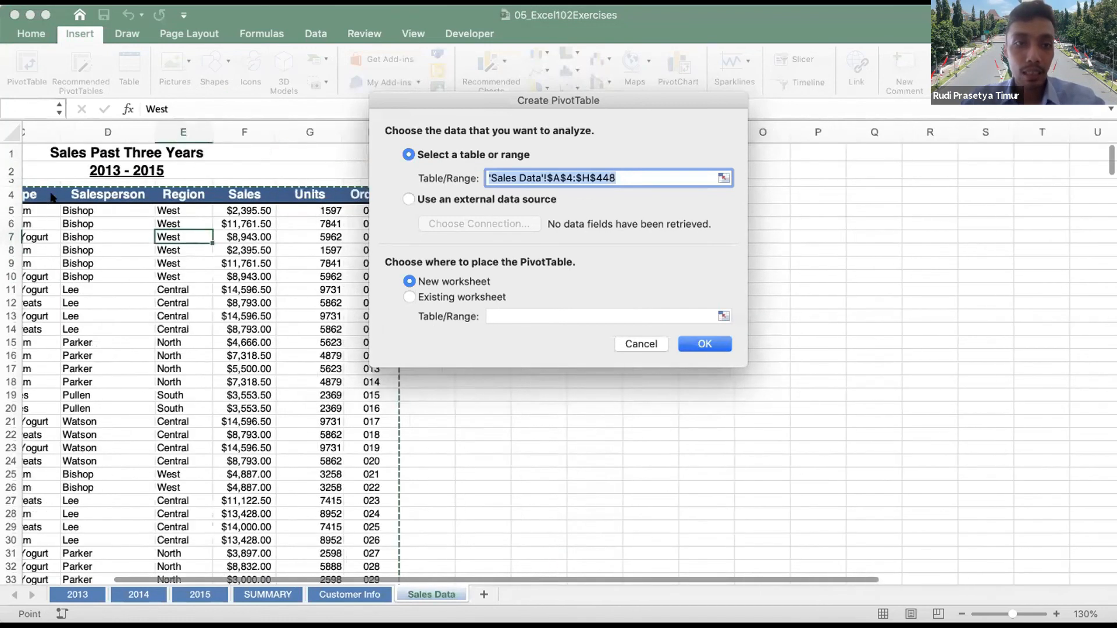
scroll(120, 197, "left", 6)
scroll(120, 197, "down", 15)
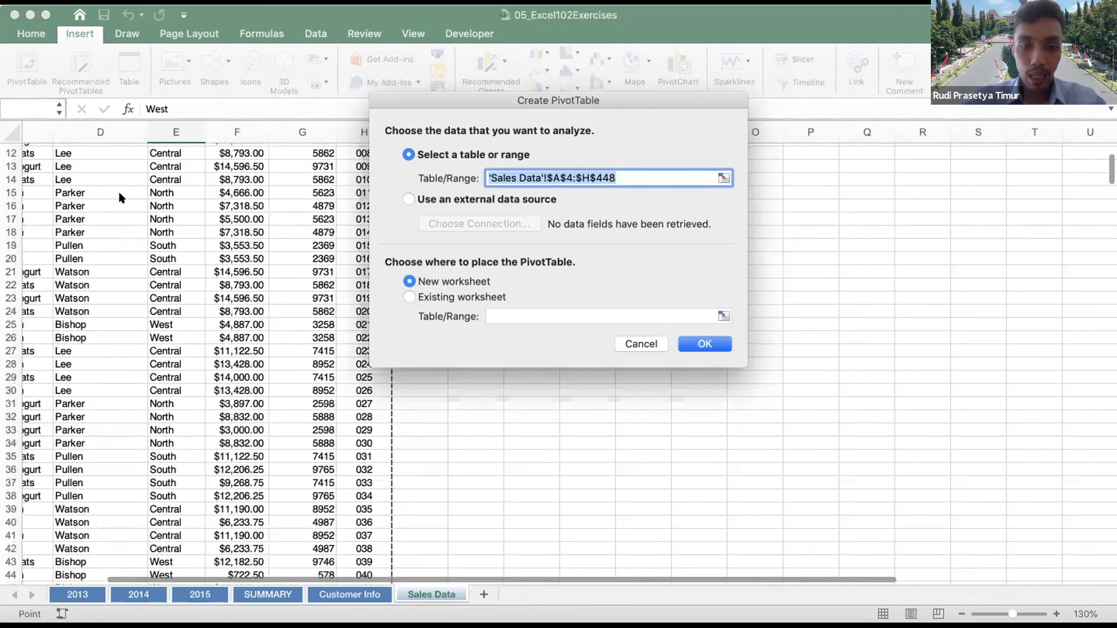
scroll(120, 198, "left", 1)
scroll(120, 198, "down", 20)
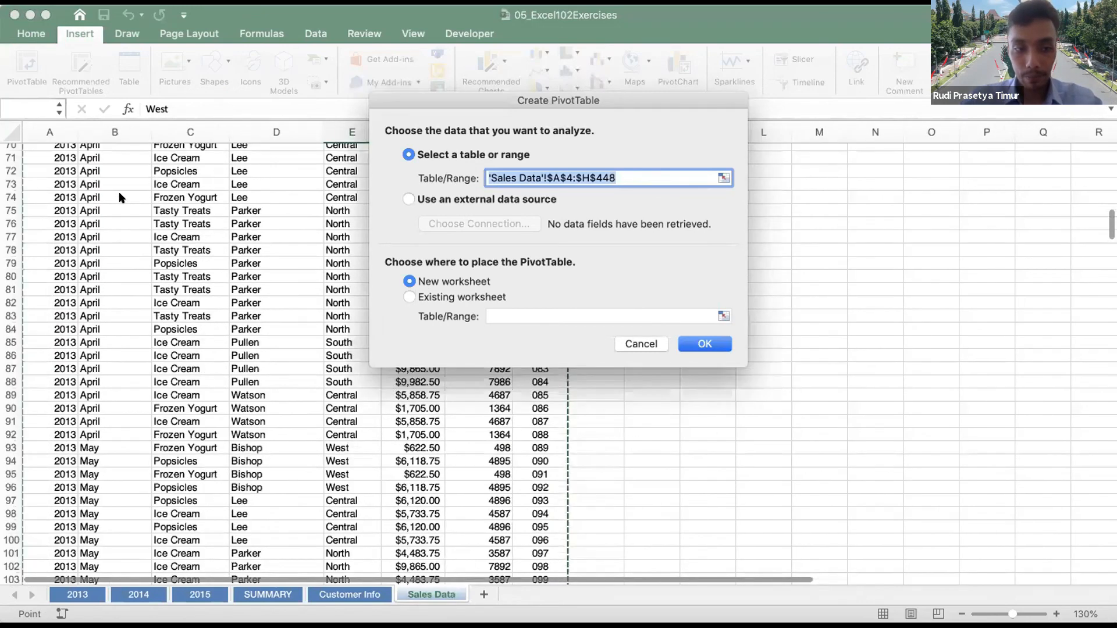
scroll(121, 198, "down", 20)
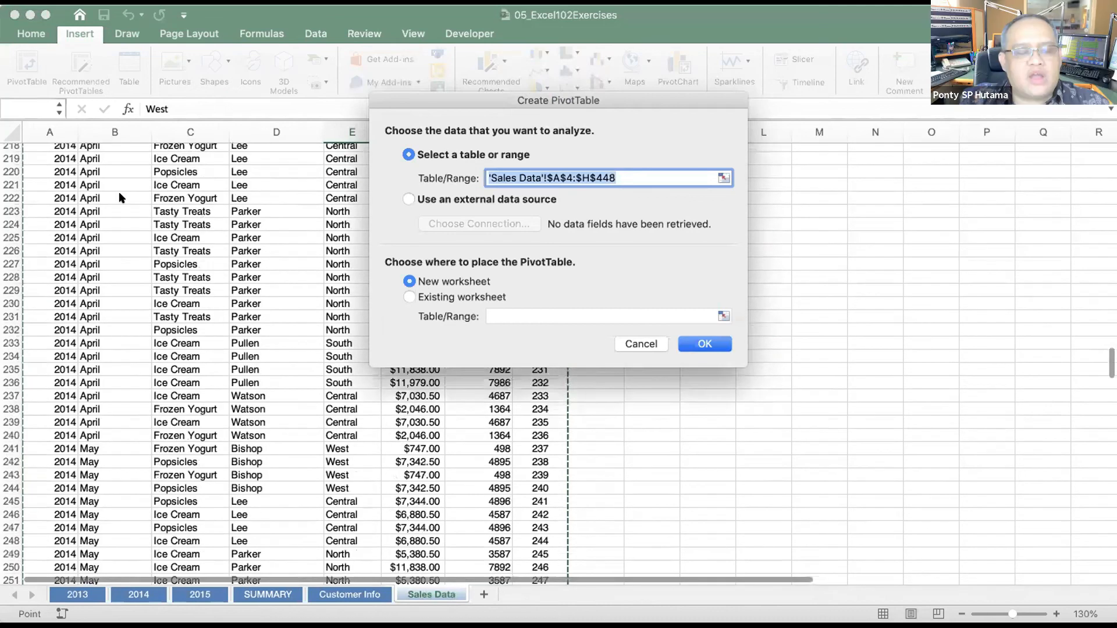
scroll(120, 198, "down", 7)
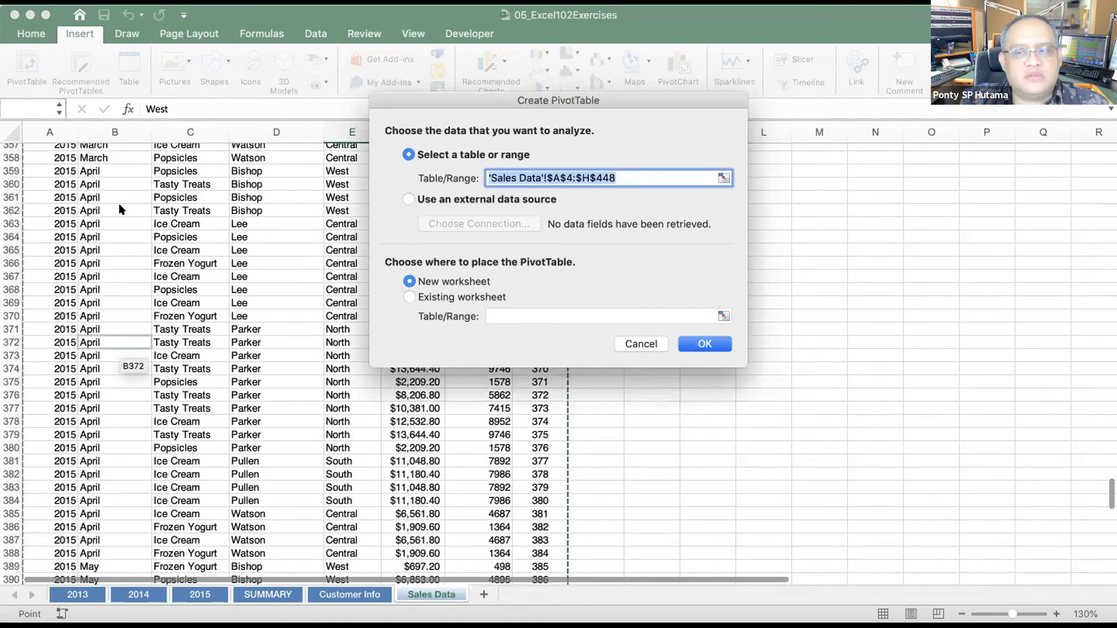
scroll(120, 210, "down", 16)
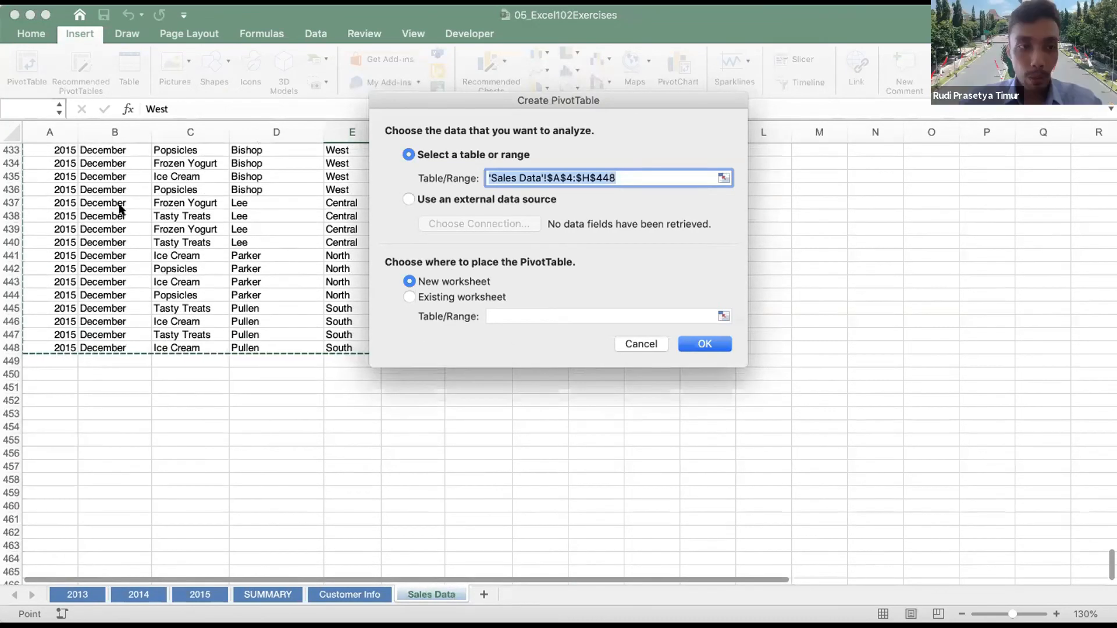
scroll(98, 349, "right", 5)
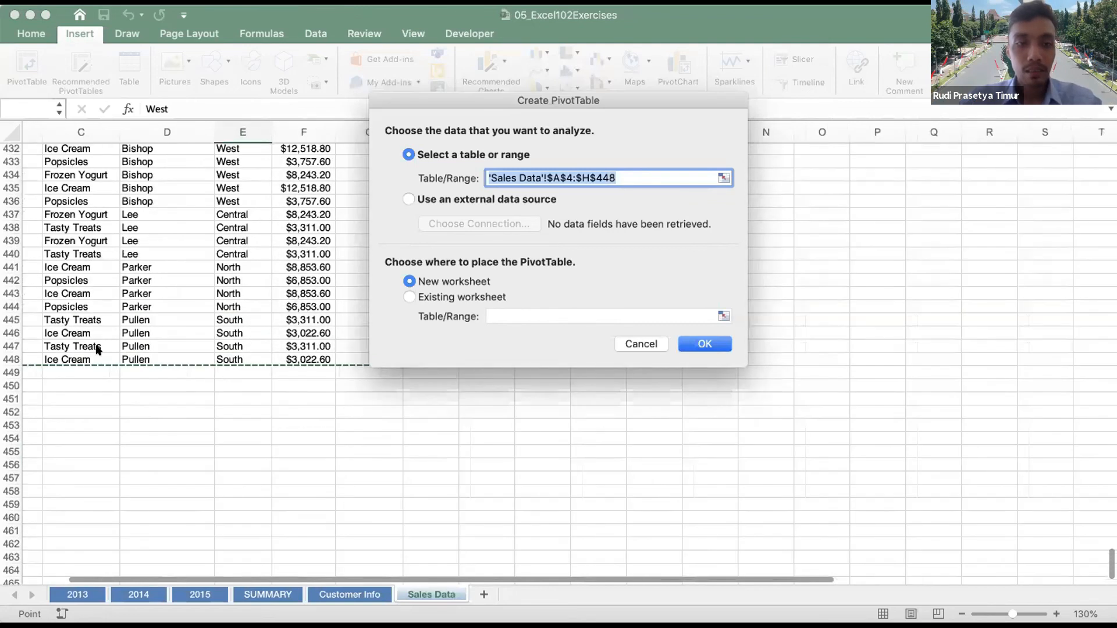
scroll(214, 353, "right", 2)
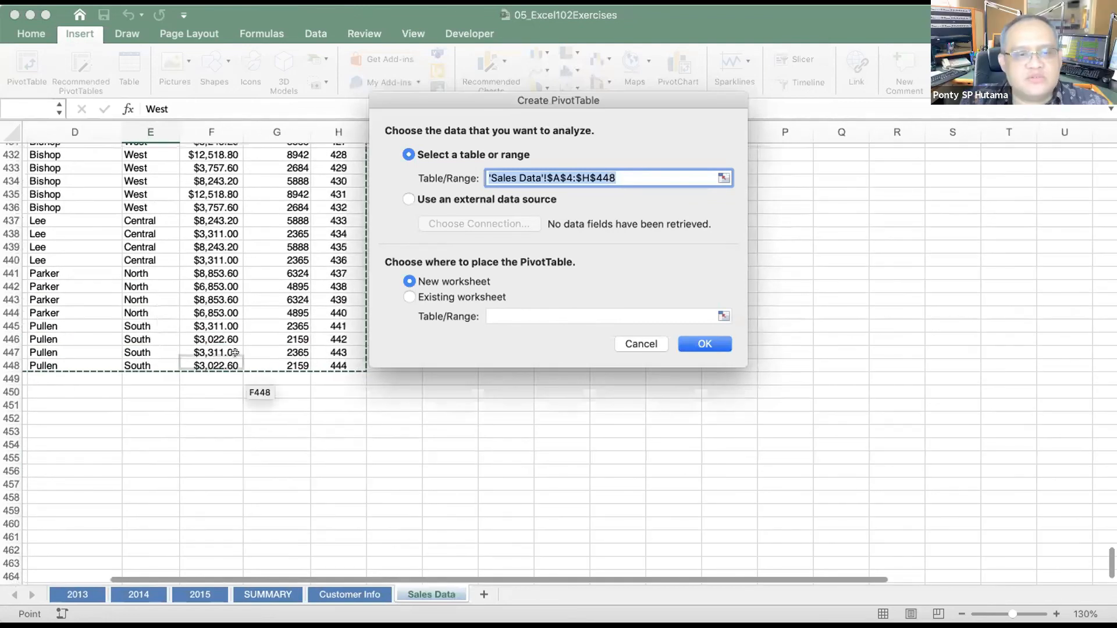
scroll(239, 359, "left", 5)
scroll(239, 359, "up", 9)
scroll(238, 359, "up", 20)
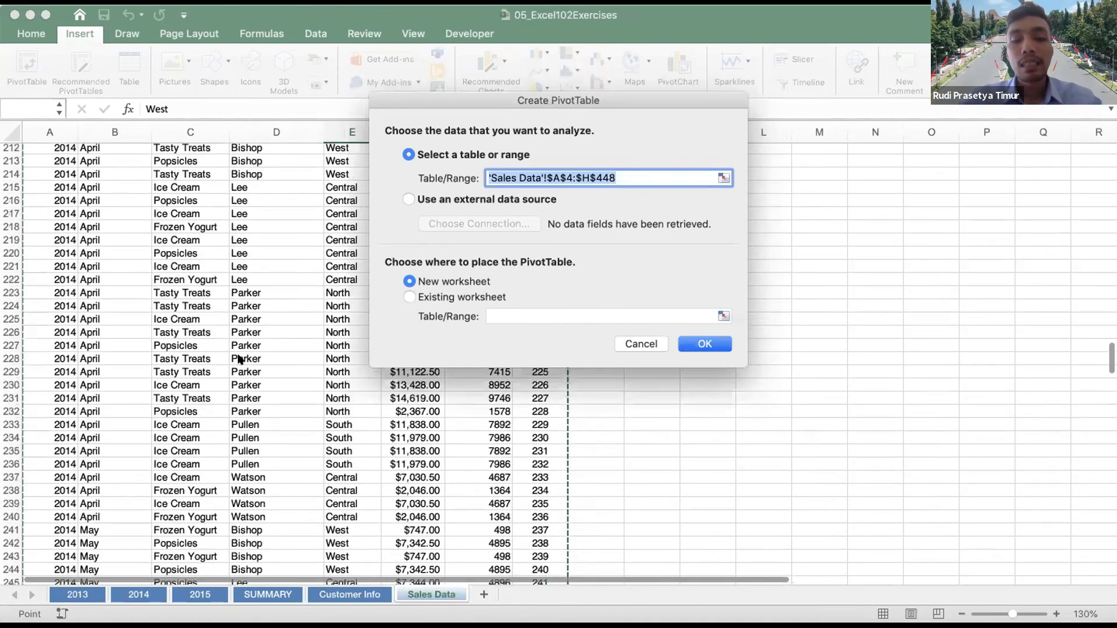
scroll(238, 359, "up", 20)
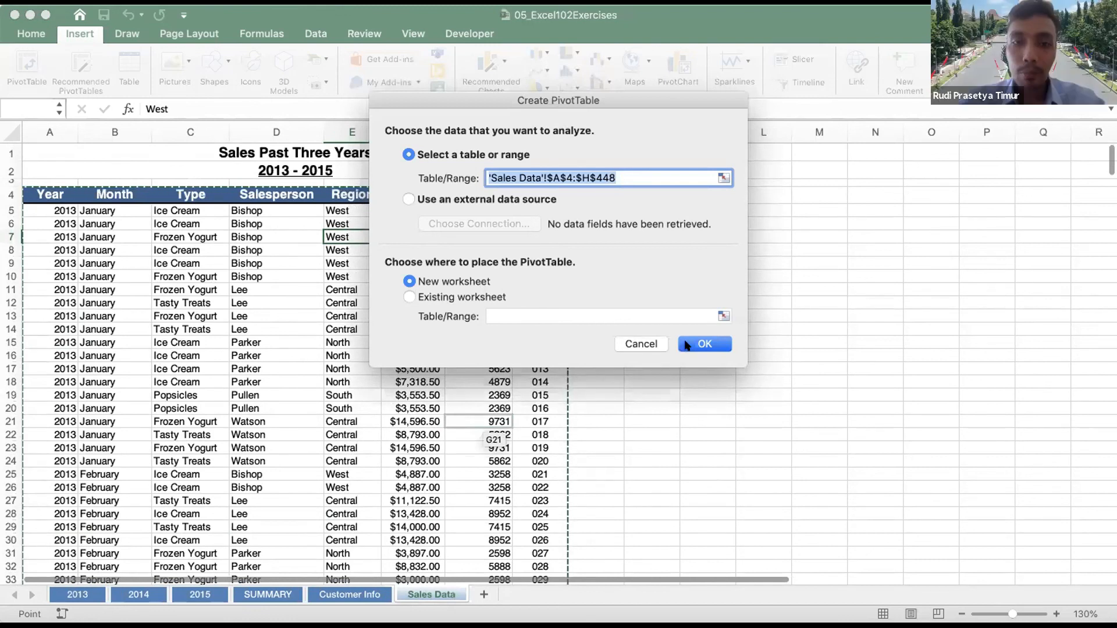
Create the PivotTable on a new worksheet and place the Month field in Rows
left_click(686, 345)
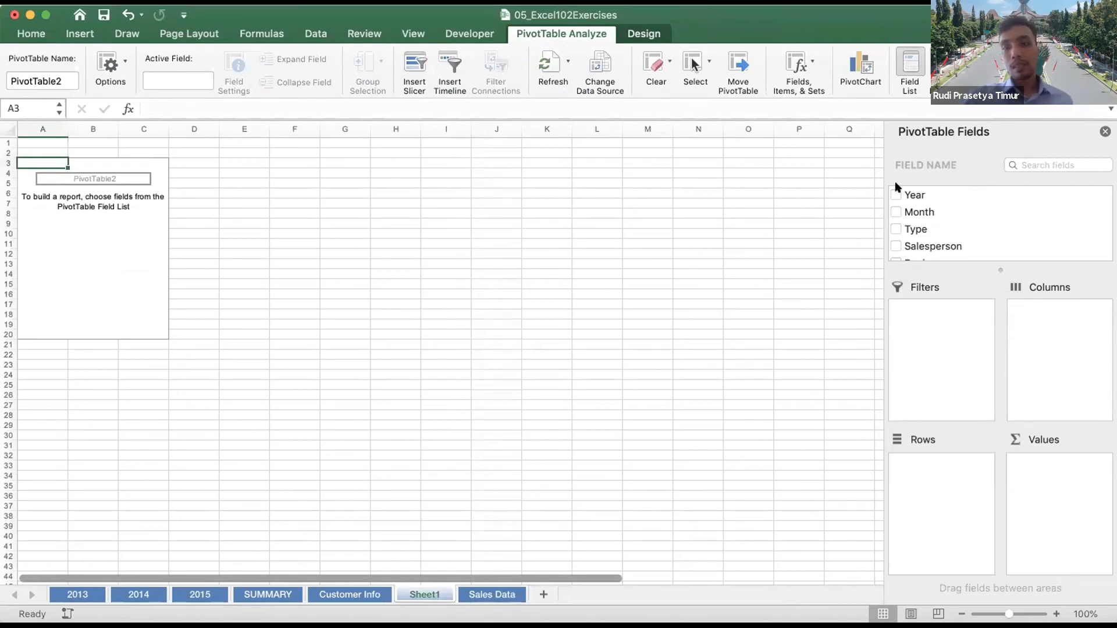
left_click(916, 214)
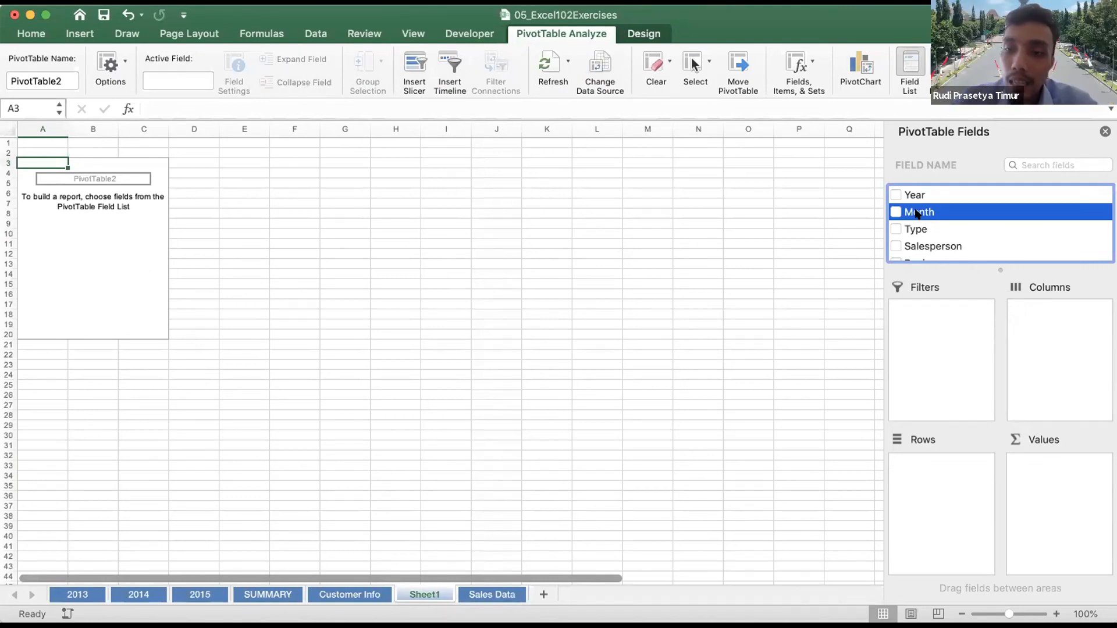
left_click_drag(924, 213, 930, 471)
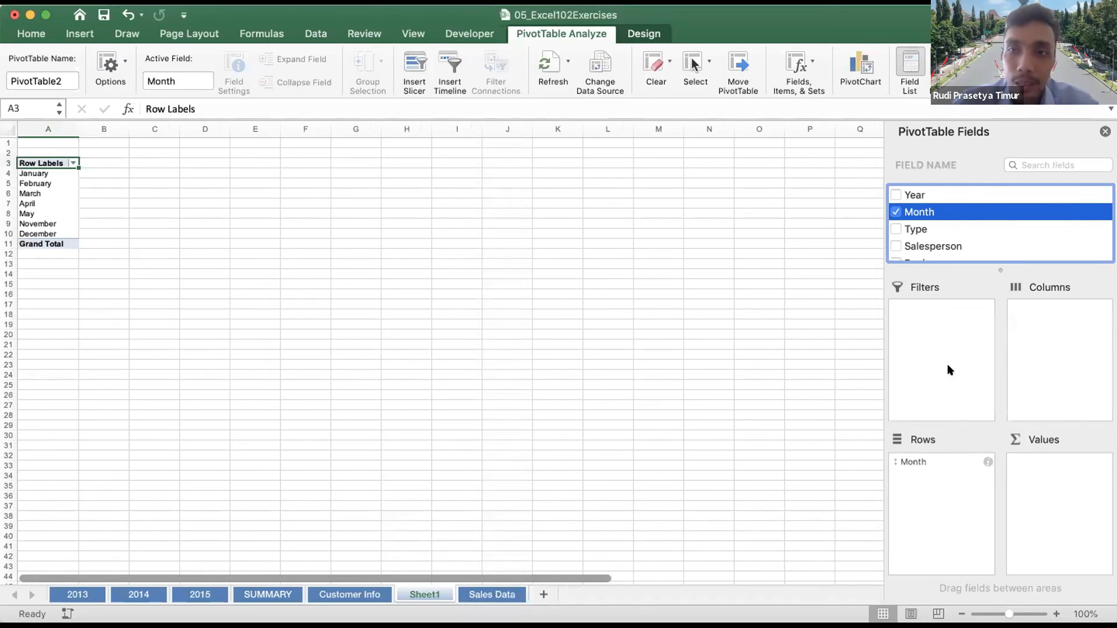
Add the Type field to the PivotTable's Columns and the Sales field to its Values
left_click(912, 228)
left_click_drag(912, 228, 1068, 358)
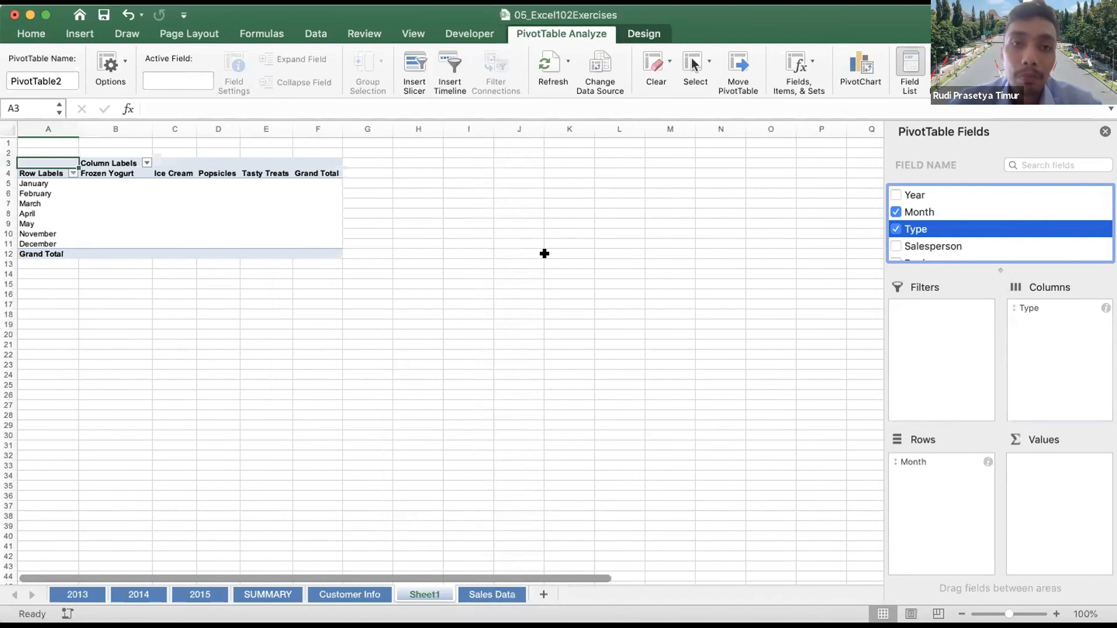
scroll(910, 226, "down", 1)
scroll(916, 227, "down", 1)
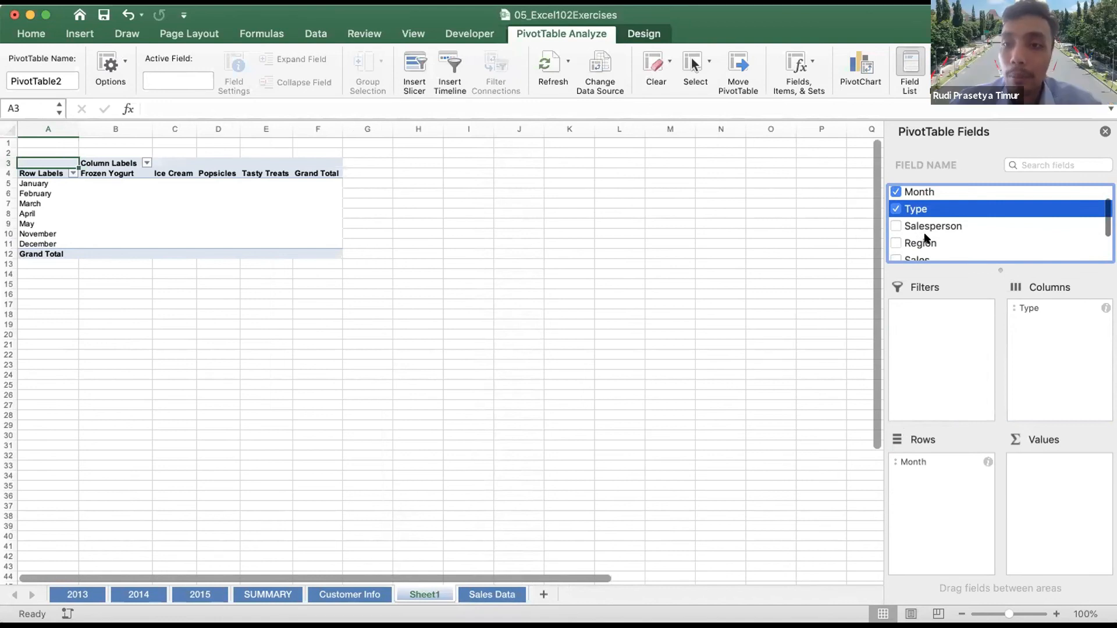
scroll(924, 240, "down", 1)
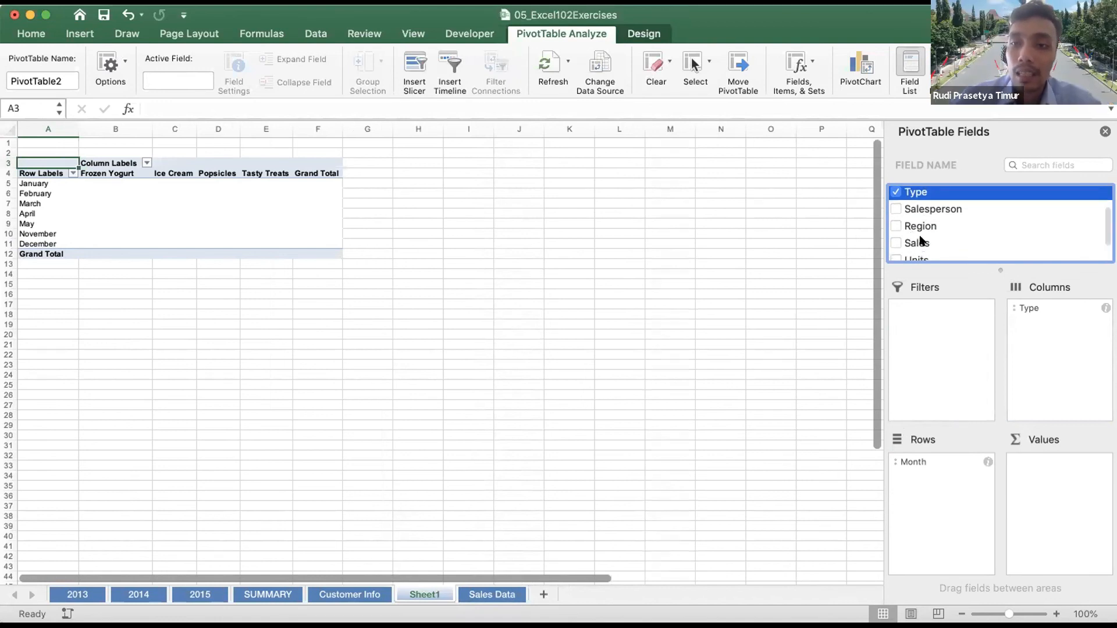
left_click(921, 240)
left_click_drag(921, 240, 840, 338)
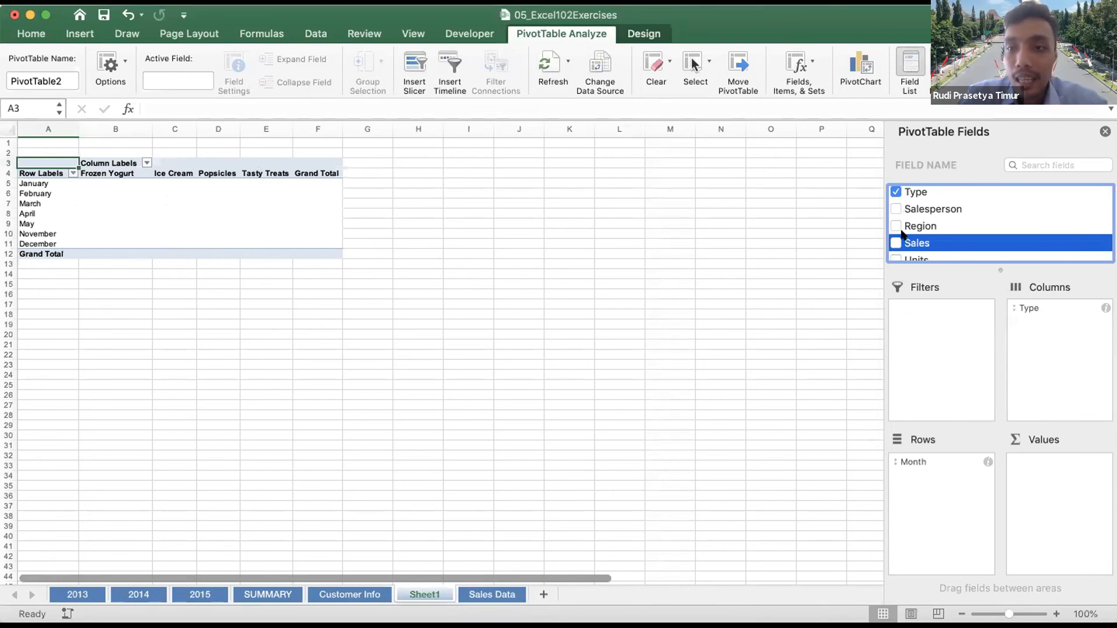
left_click_drag(954, 240, 1071, 494)
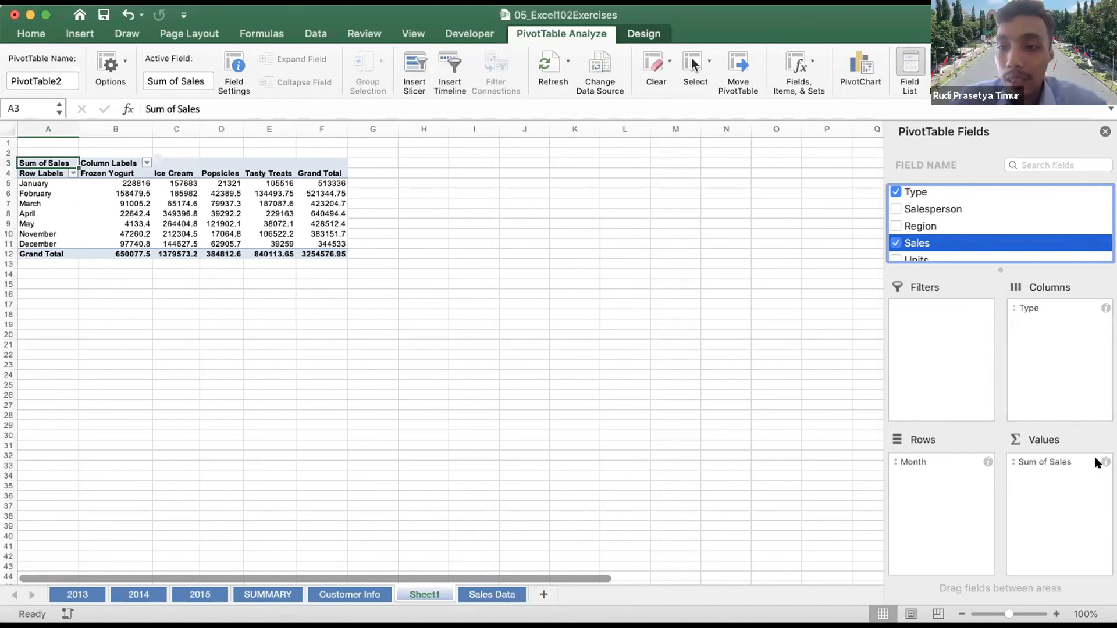
Change the Sales value field settings so the PivotTable summarizes Sales by Count
left_click(1061, 463)
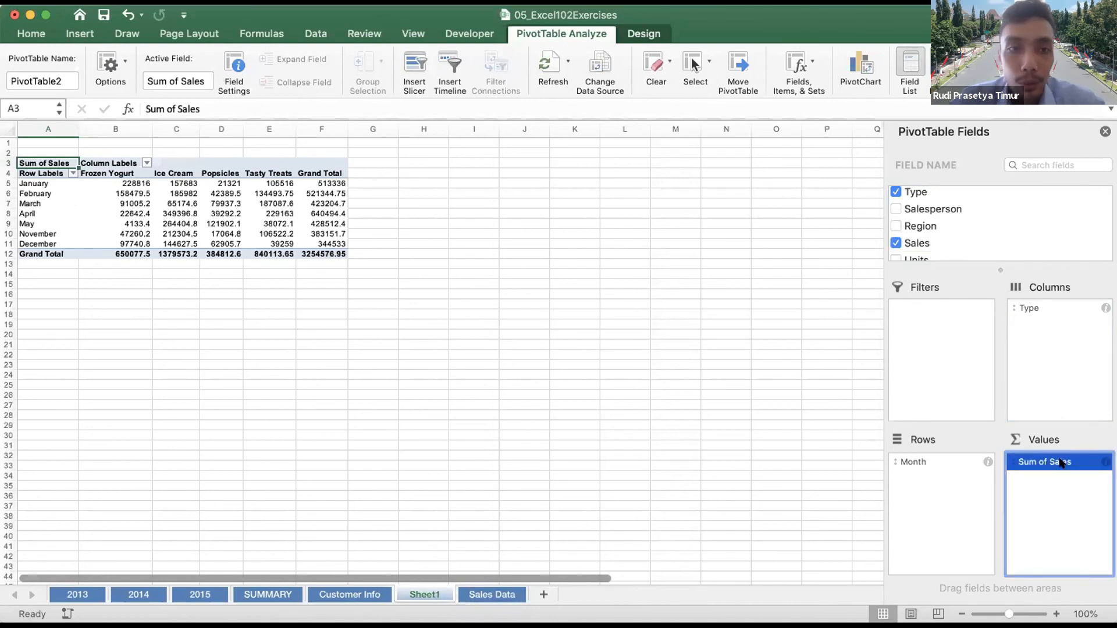
left_click(1019, 462)
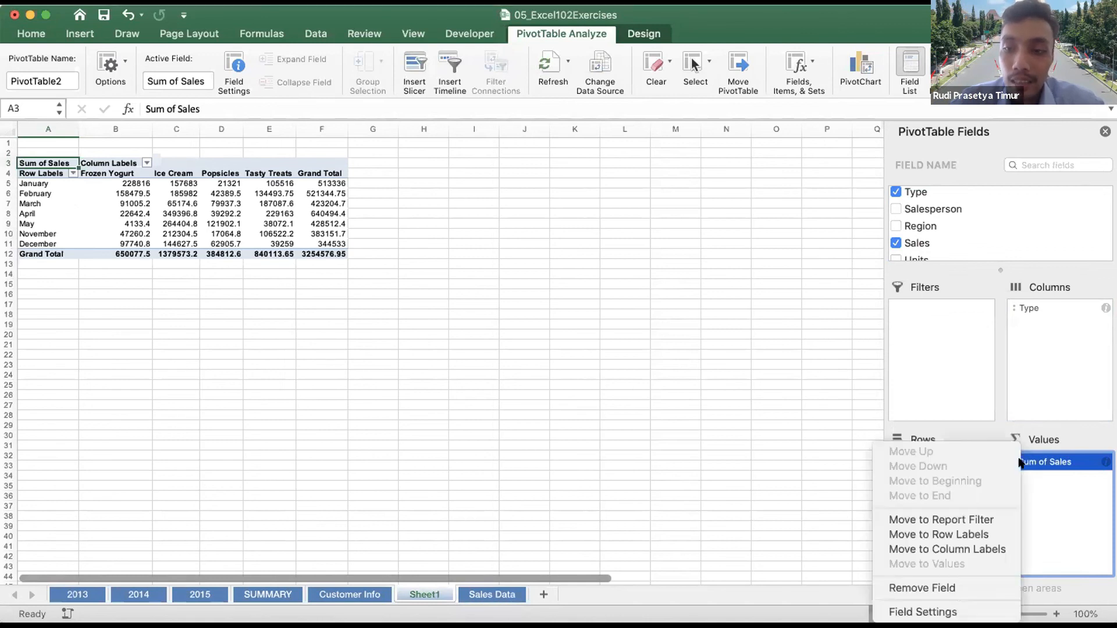
left_click(981, 503)
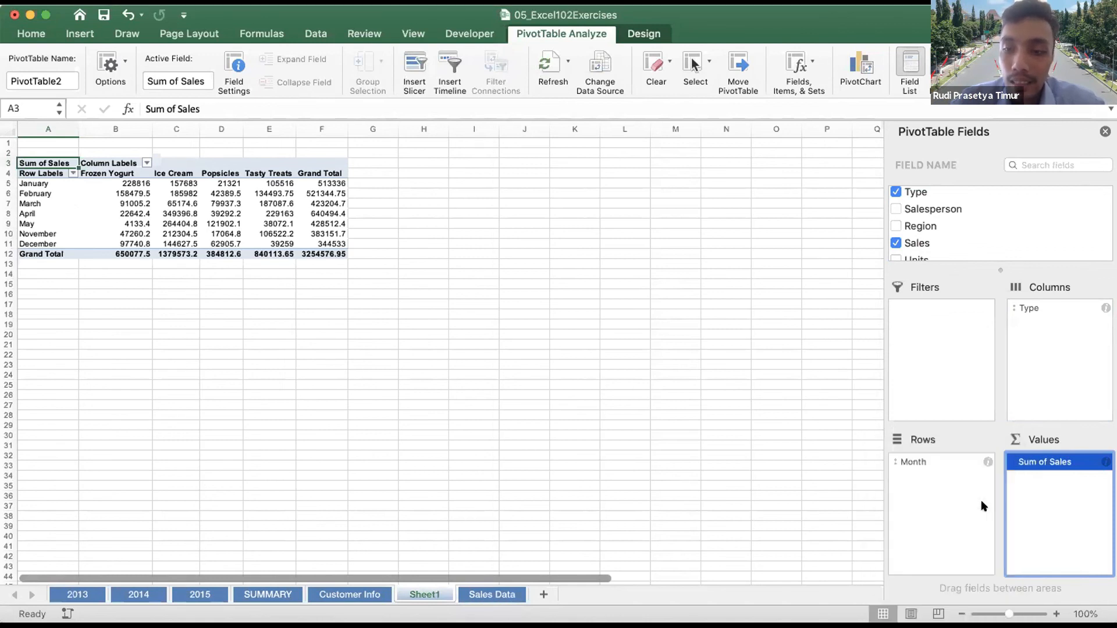
right_click(1024, 458)
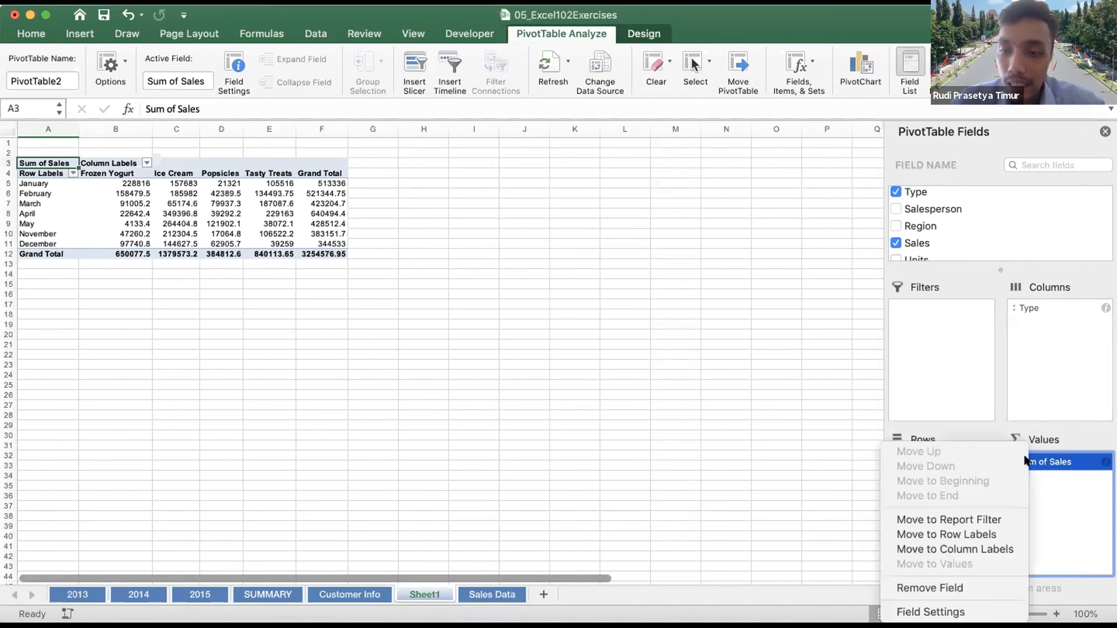
left_click(954, 611)
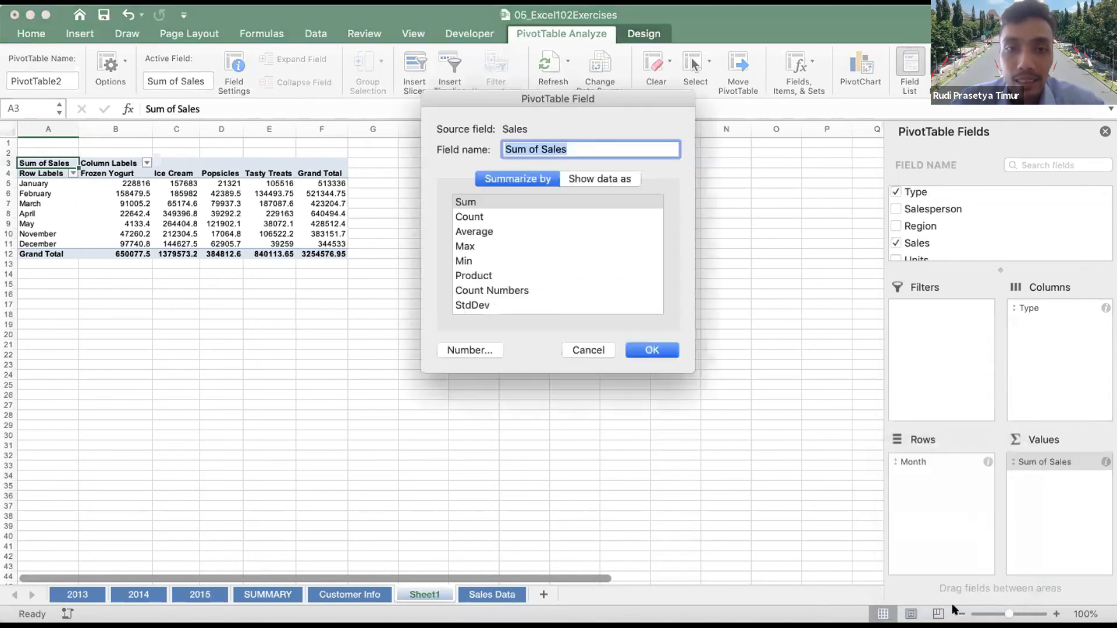
left_click_drag(655, 100, 701, 137)
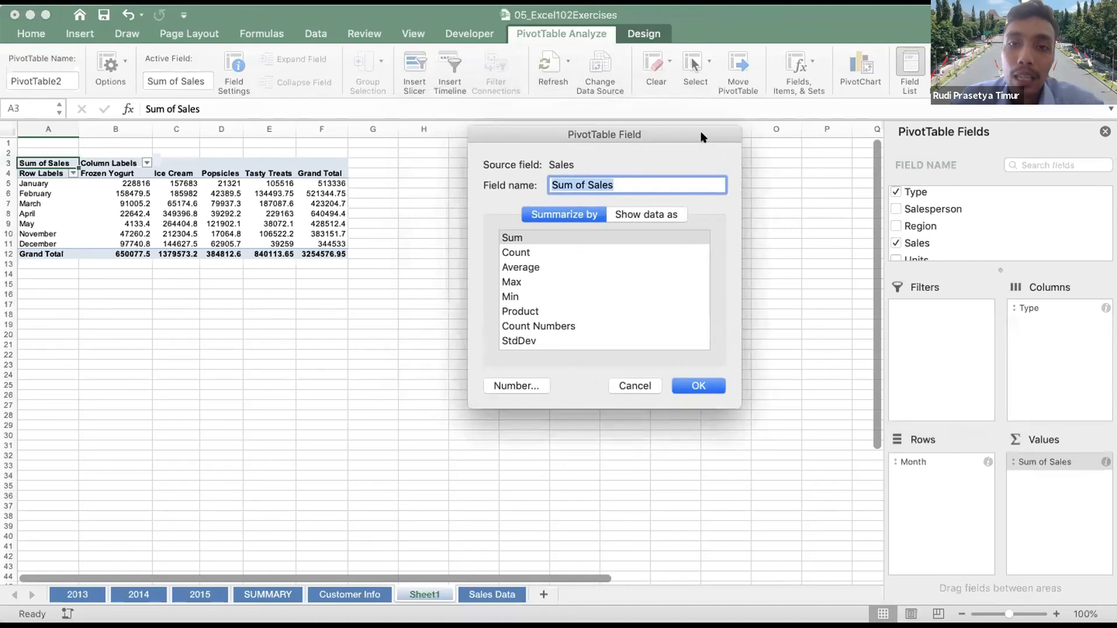
left_click(550, 237)
left_click(534, 252)
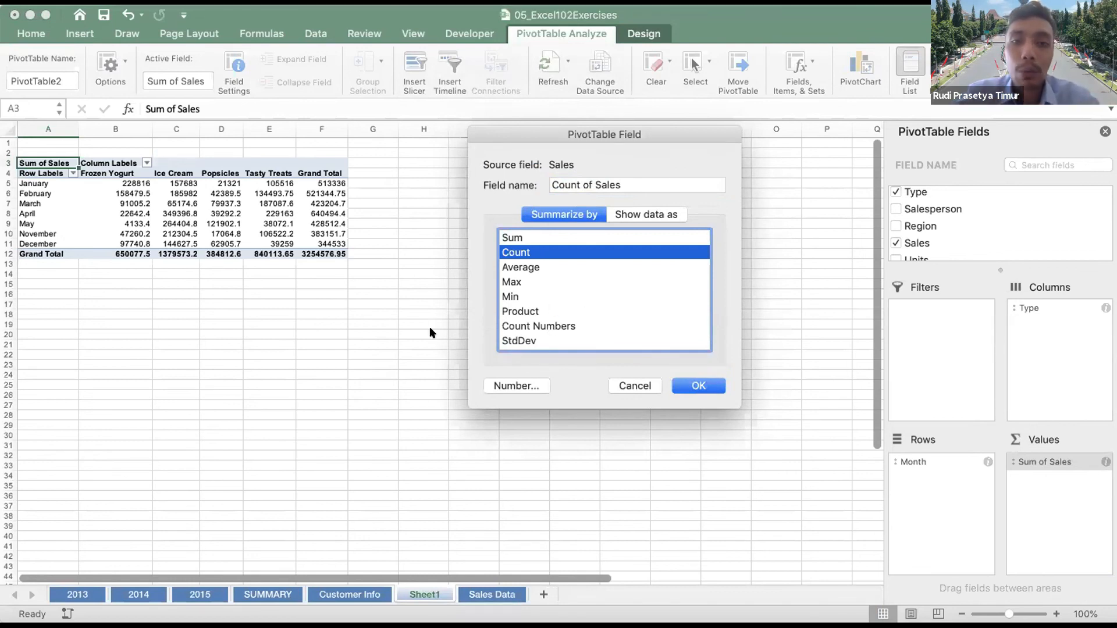
left_click(710, 381)
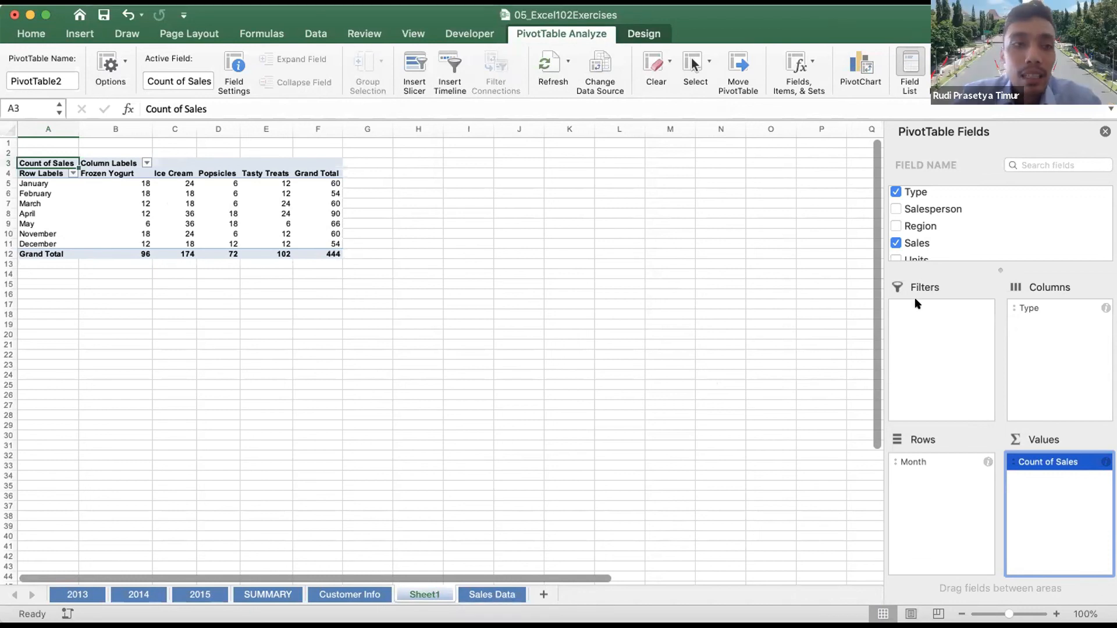
Highlight the PivotTable's month labels in groups: January to March, April to May, and February to December
left_click(45, 184)
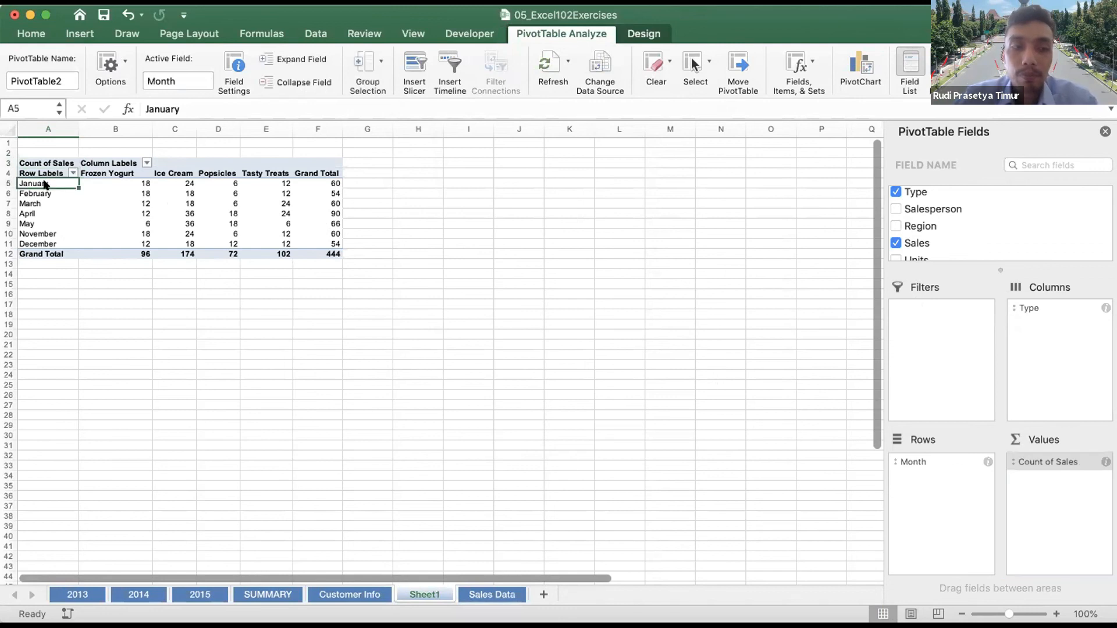
left_click_drag(46, 184, 38, 196)
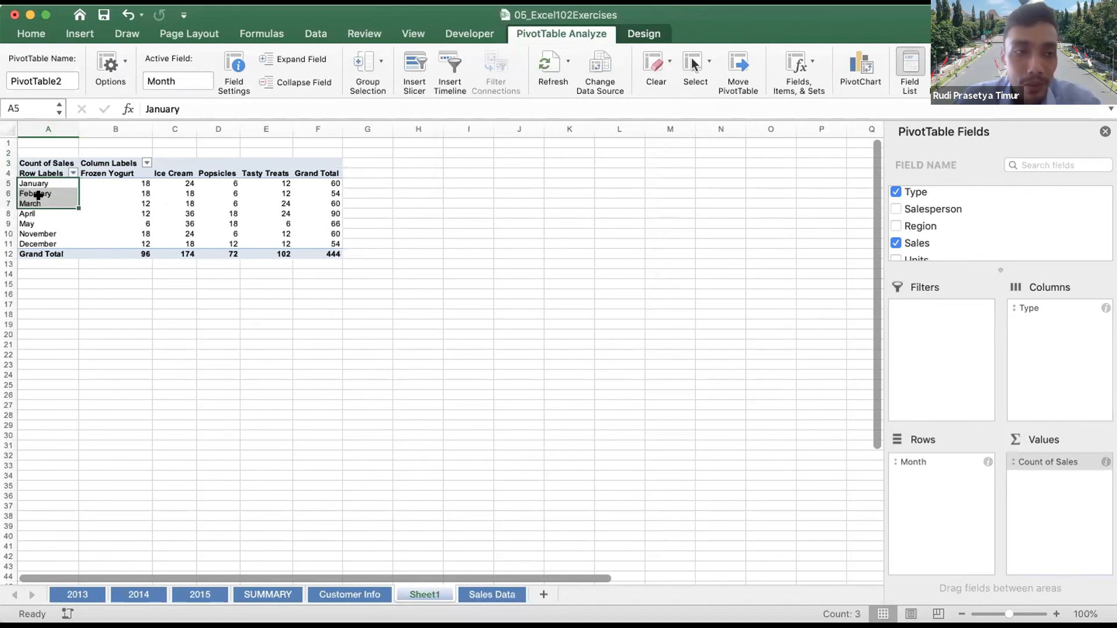
left_click_drag(37, 213, 36, 224)
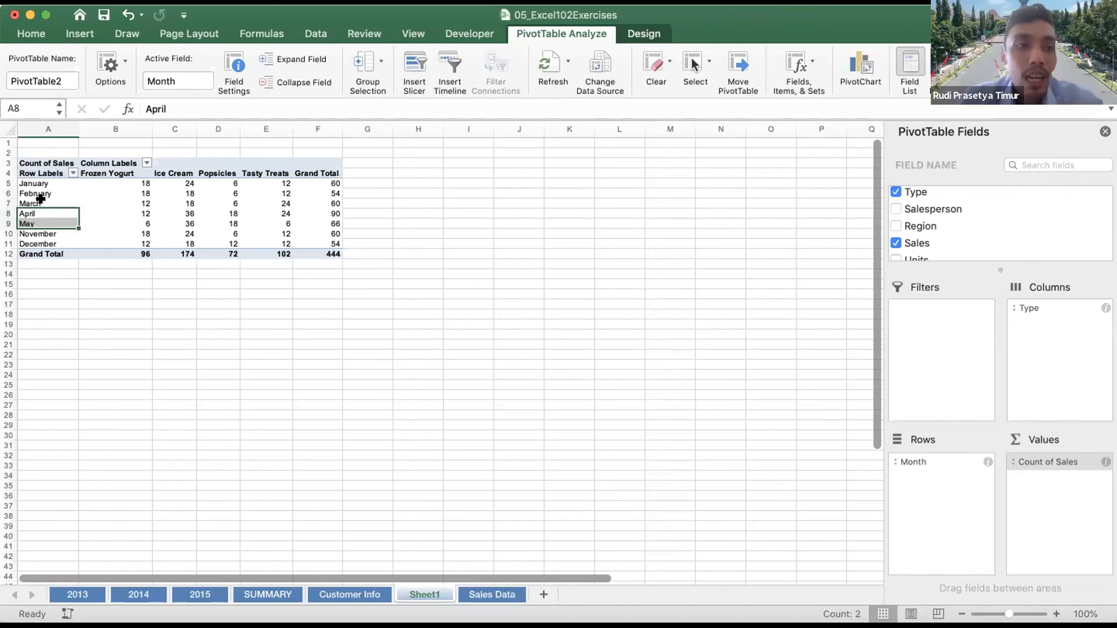
left_click_drag(42, 190, 40, 237)
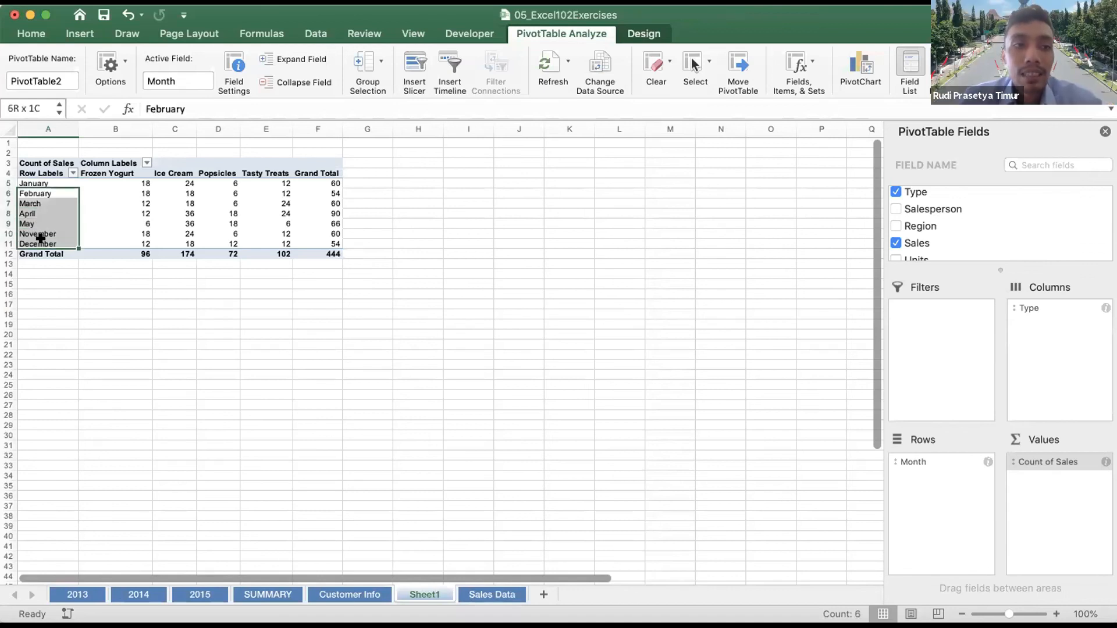
Highlight the PivotTable's month labels by quarter: January to March, April to May, and November to December
left_click_drag(48, 181, 46, 195)
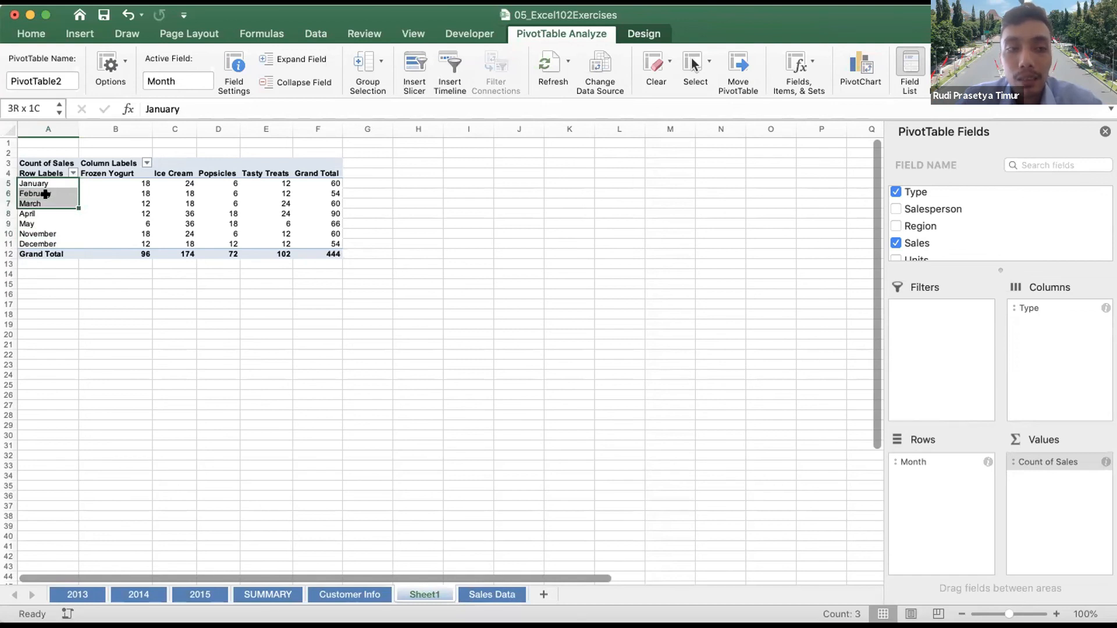
left_click_drag(35, 213, 39, 237)
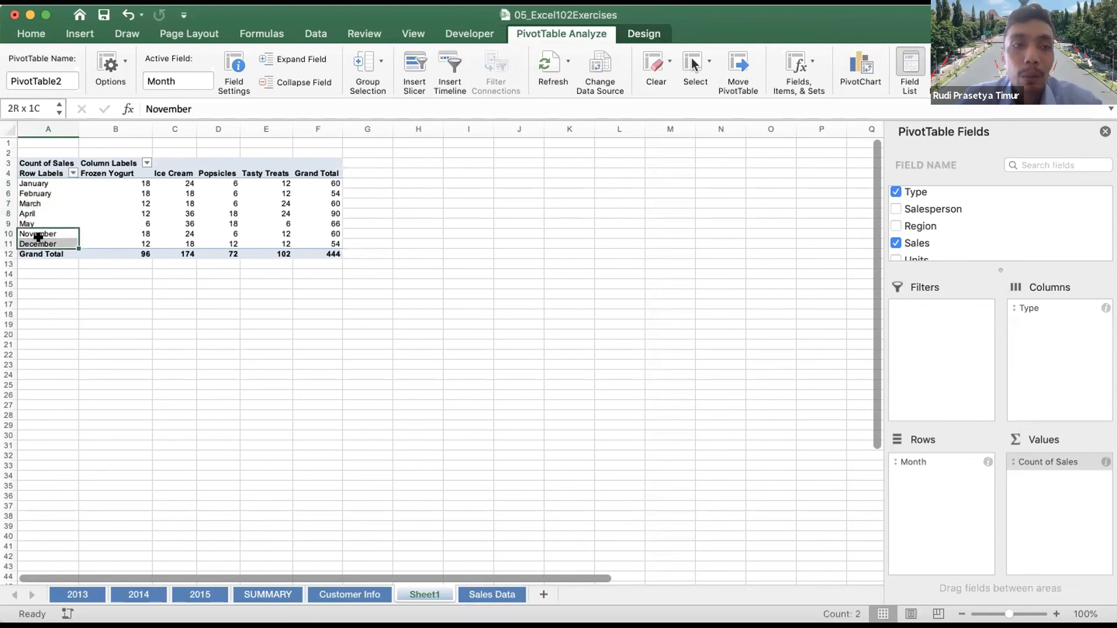
left_click(96, 343)
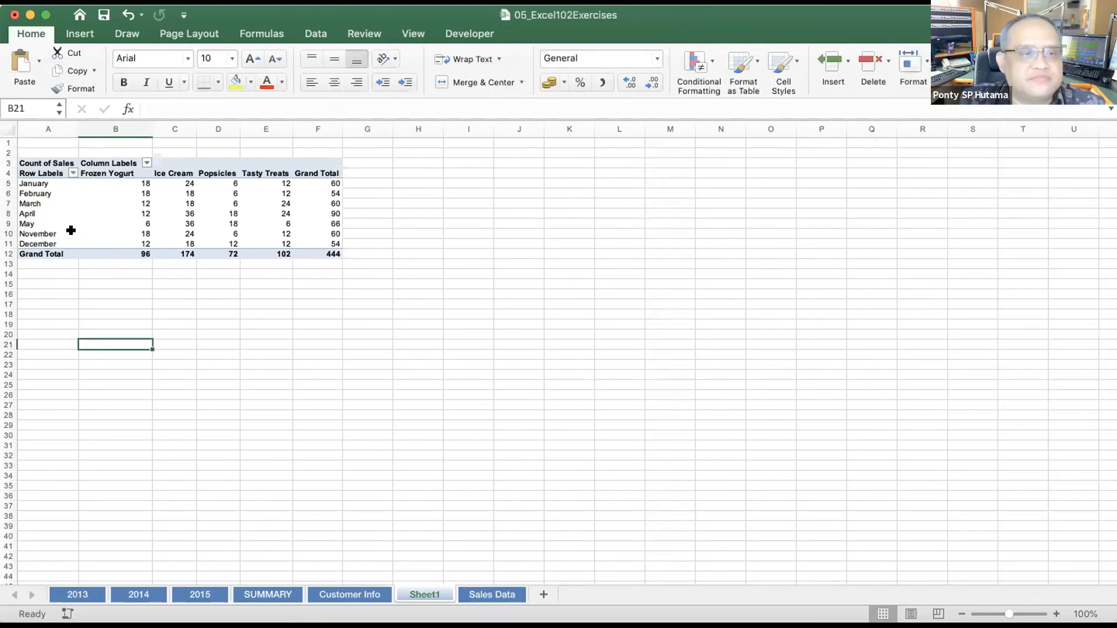
Group the January, February and March row labels of the PivotTable
left_click(51, 182)
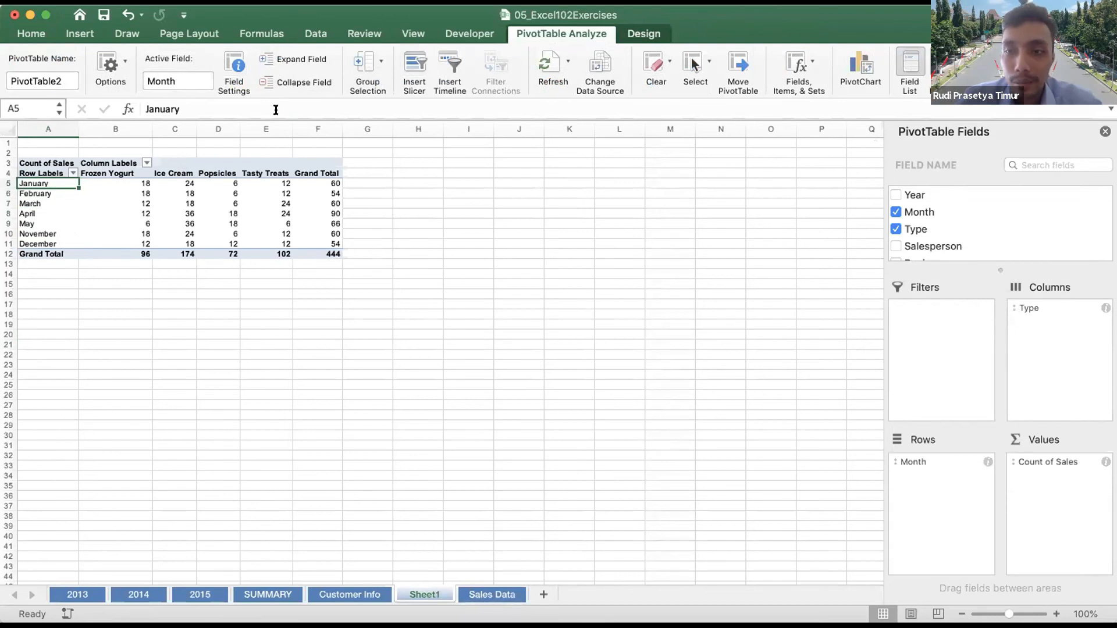
left_click(487, 187)
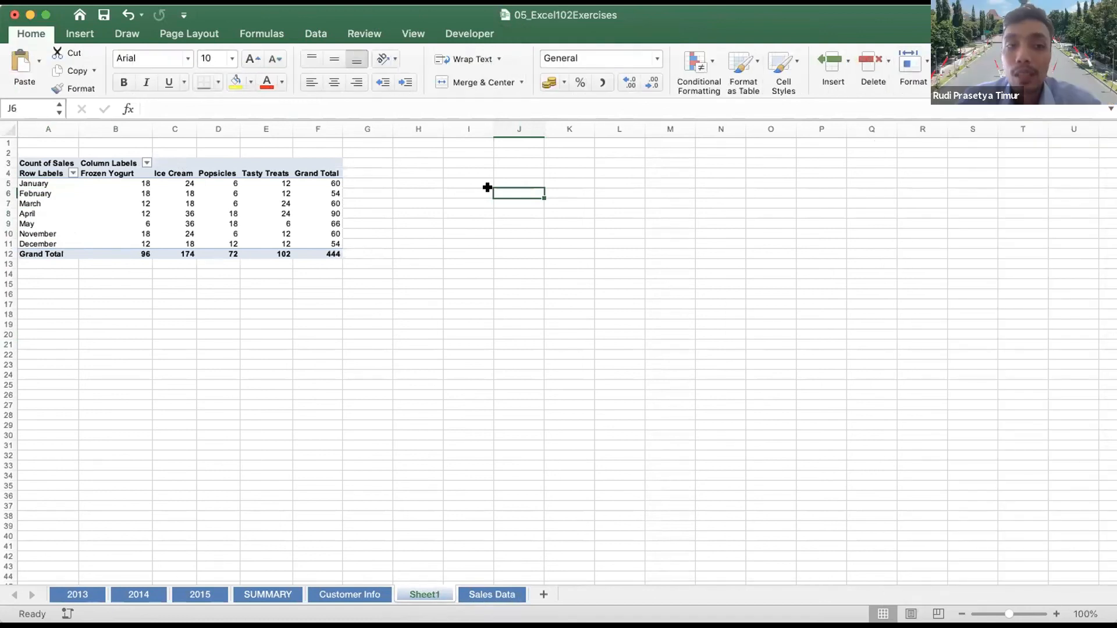
left_click(29, 182)
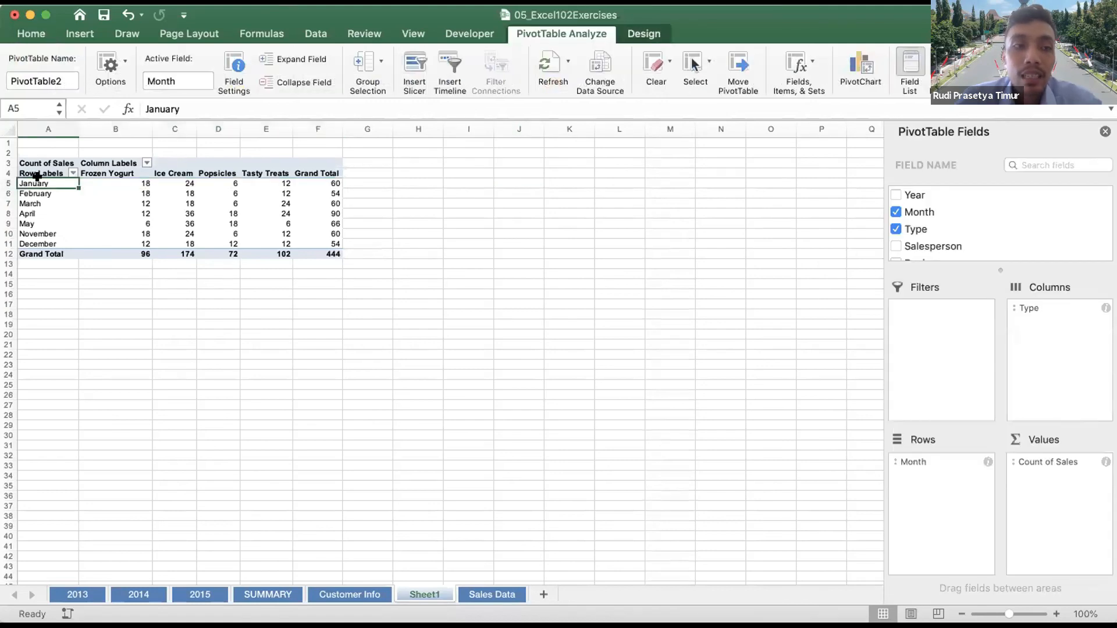
left_click_drag(35, 183, 75, 200)
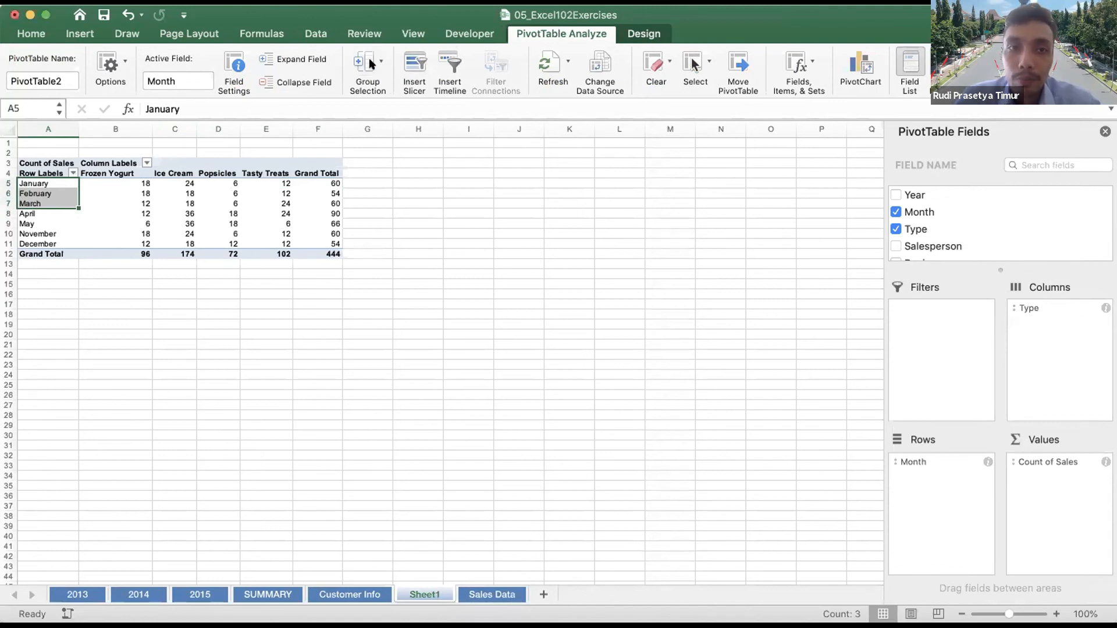
left_click(375, 89)
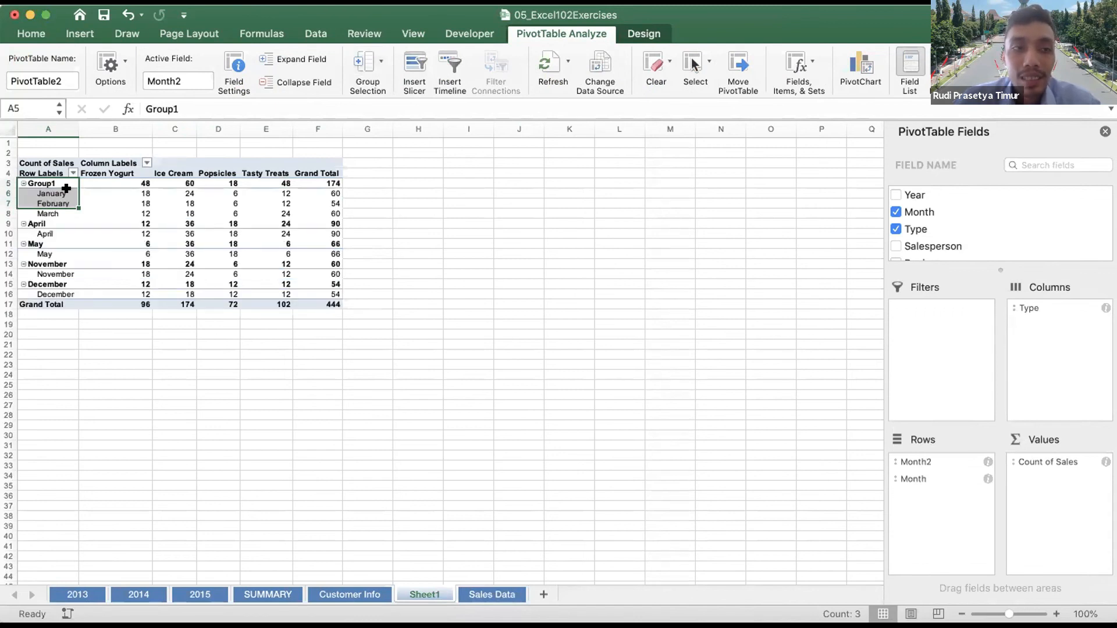
left_click(43, 203)
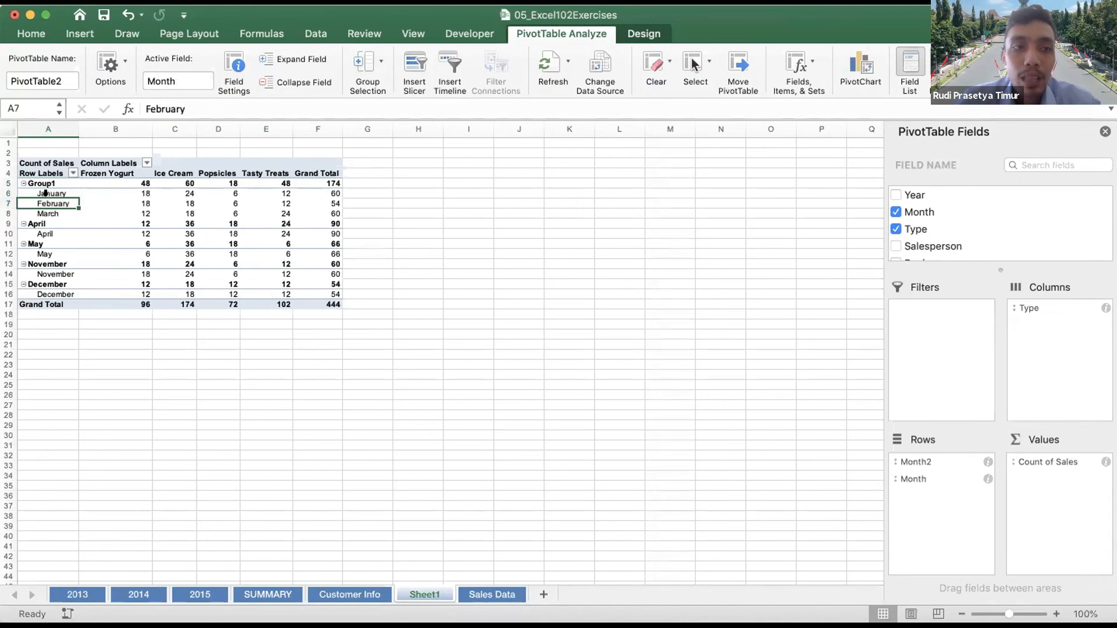
Group the April and May row labels into a second group
left_click(38, 233)
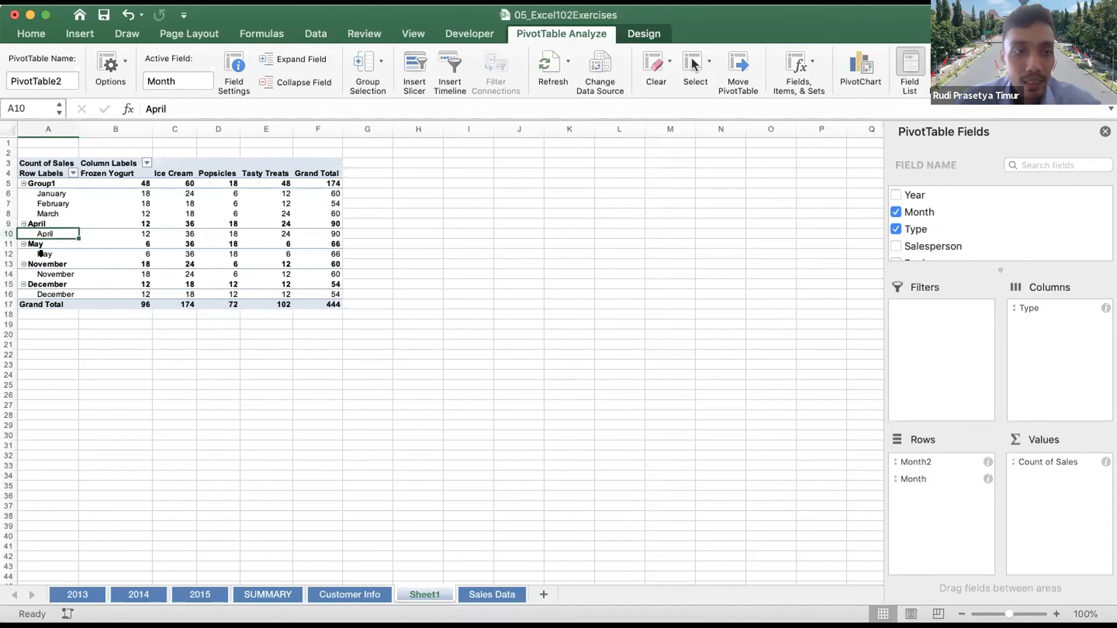
left_click(37, 222)
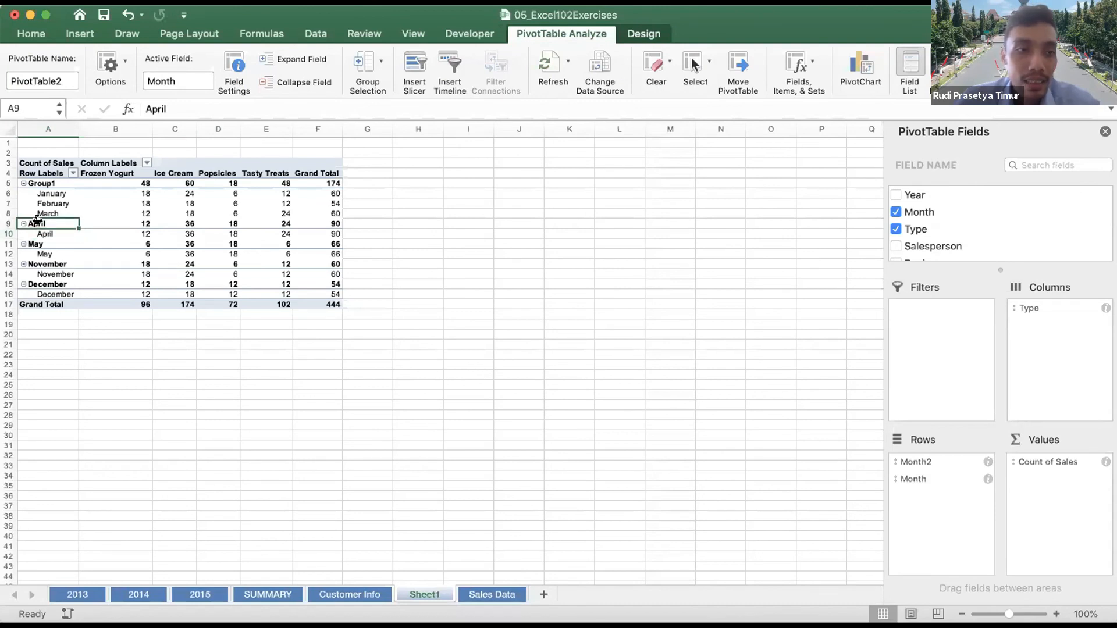
left_click_drag(36, 222, 36, 250)
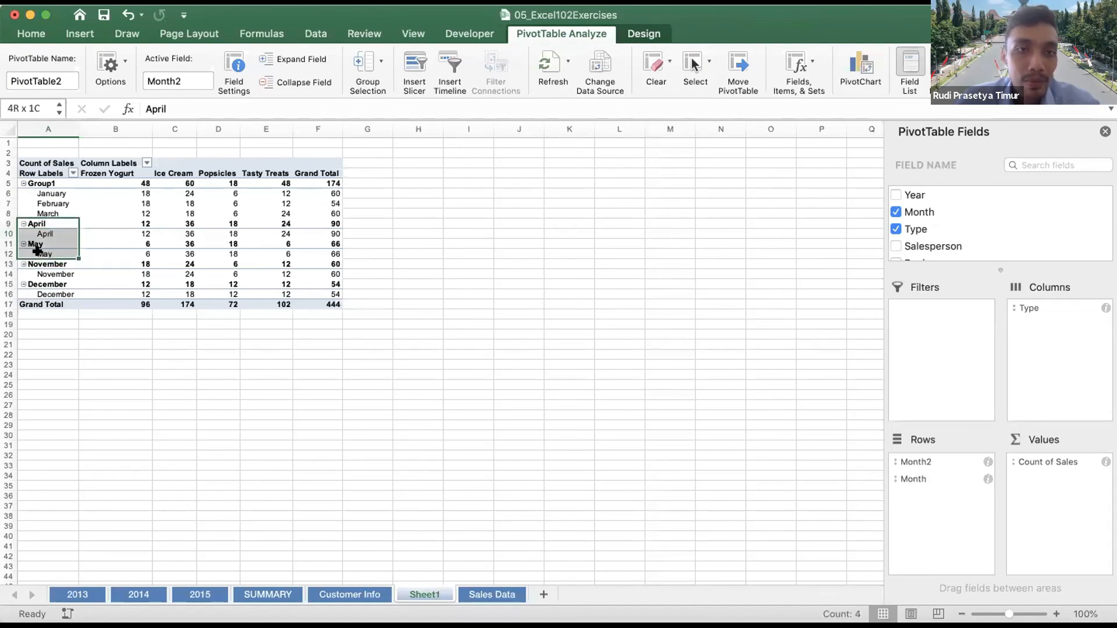
left_click(365, 72)
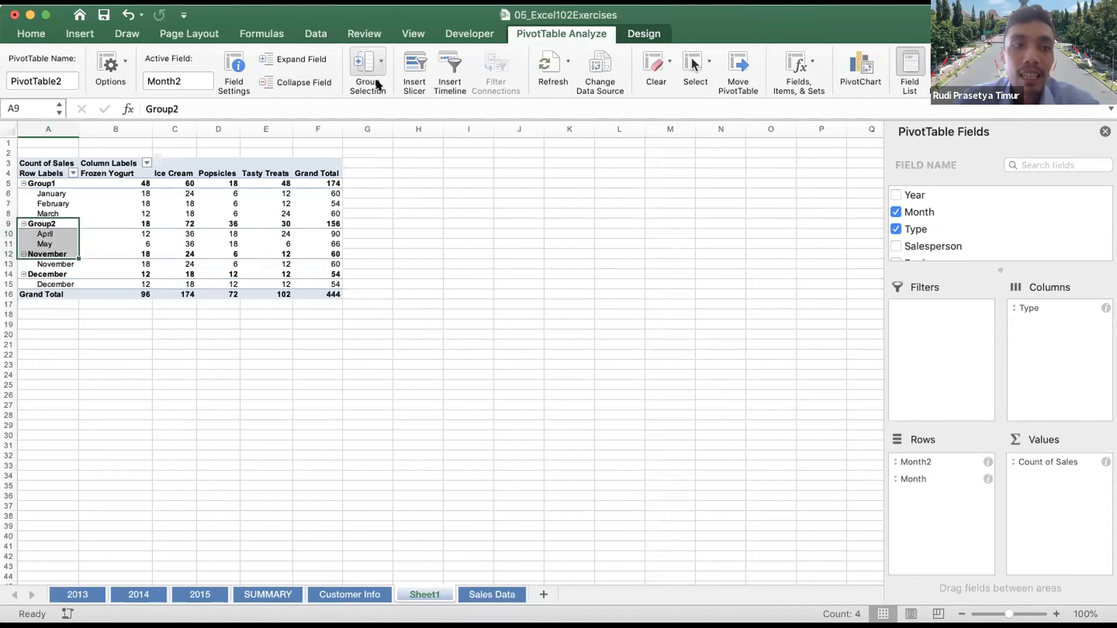
left_click(172, 222)
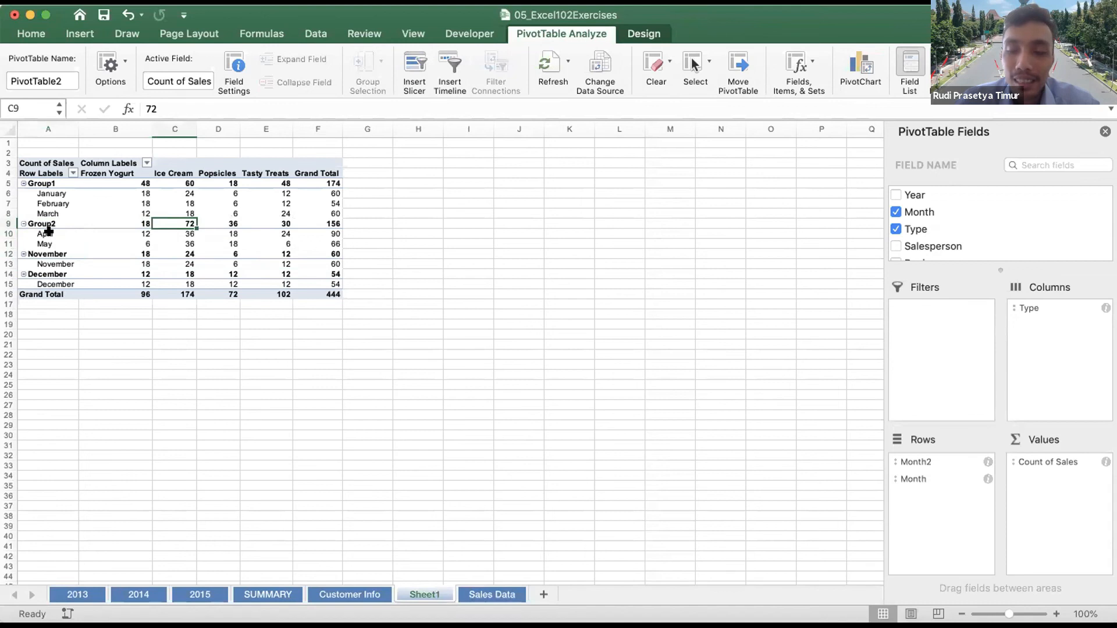
Group the November and December row labels into a third group
left_click_drag(38, 255, 40, 283)
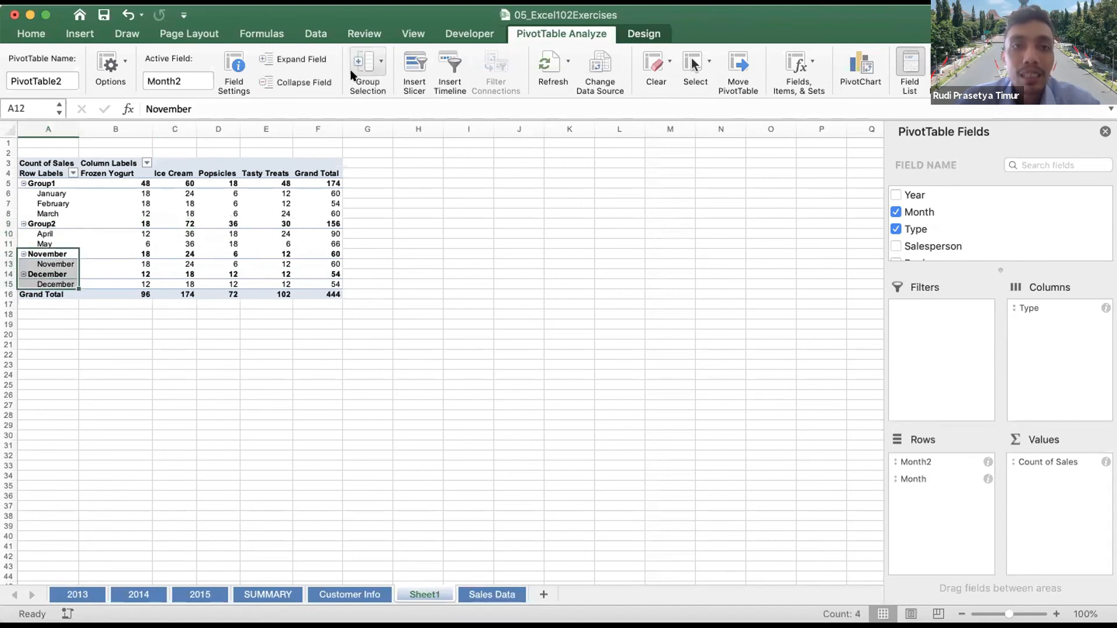
left_click(357, 85)
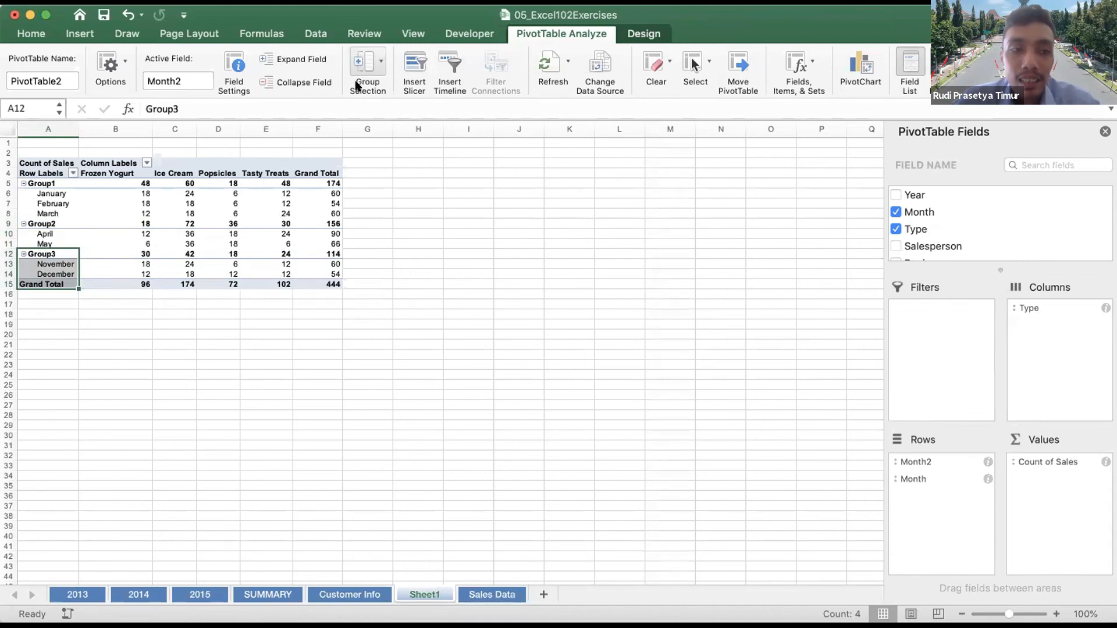
left_click(185, 239)
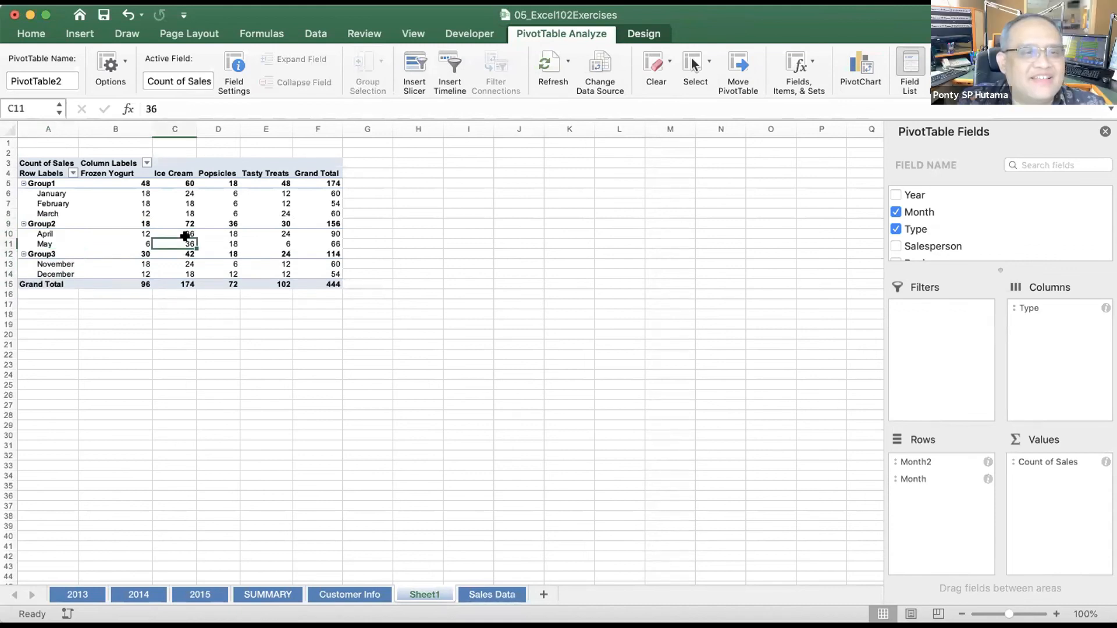
Collapse and re-expand the January to March group and rename it "Qtr 1"
left_click(36, 179)
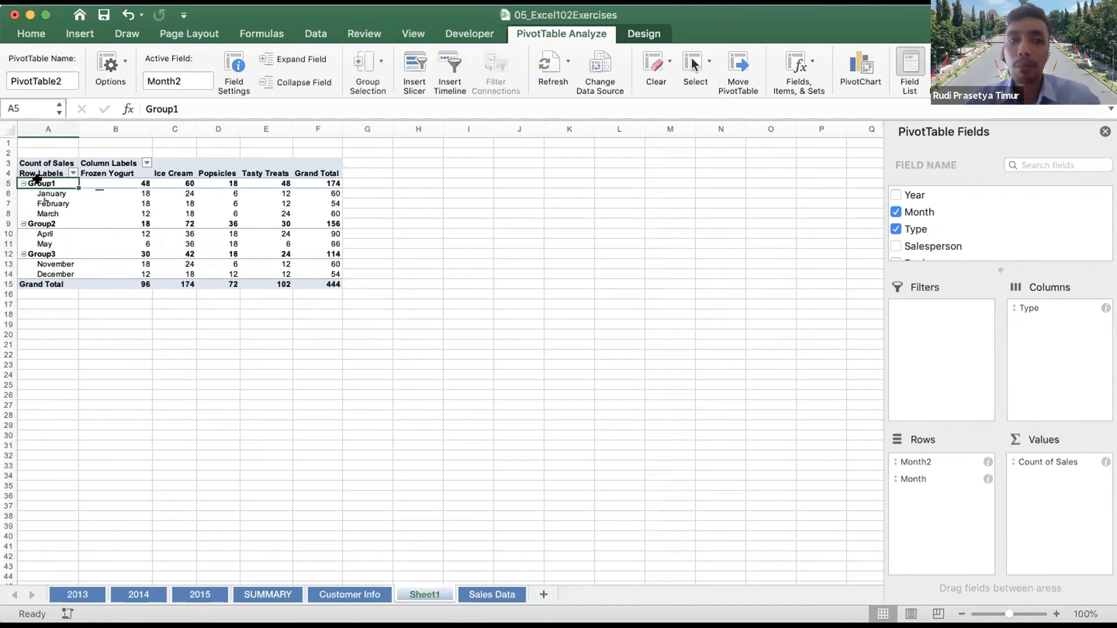
double_click(37, 183)
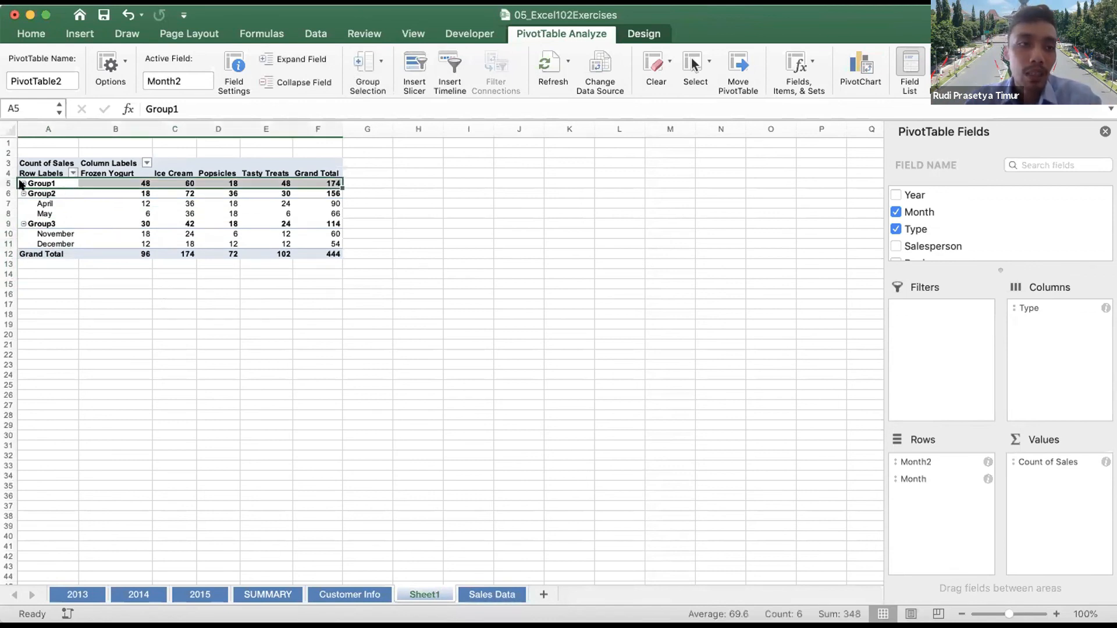
left_click(24, 184)
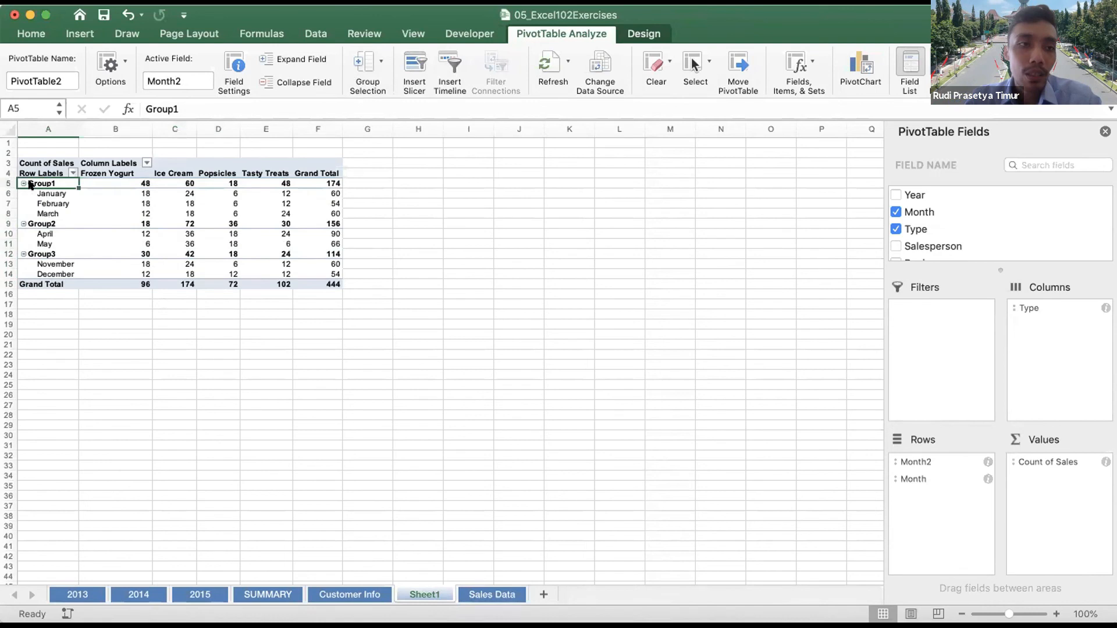
double_click(164, 103)
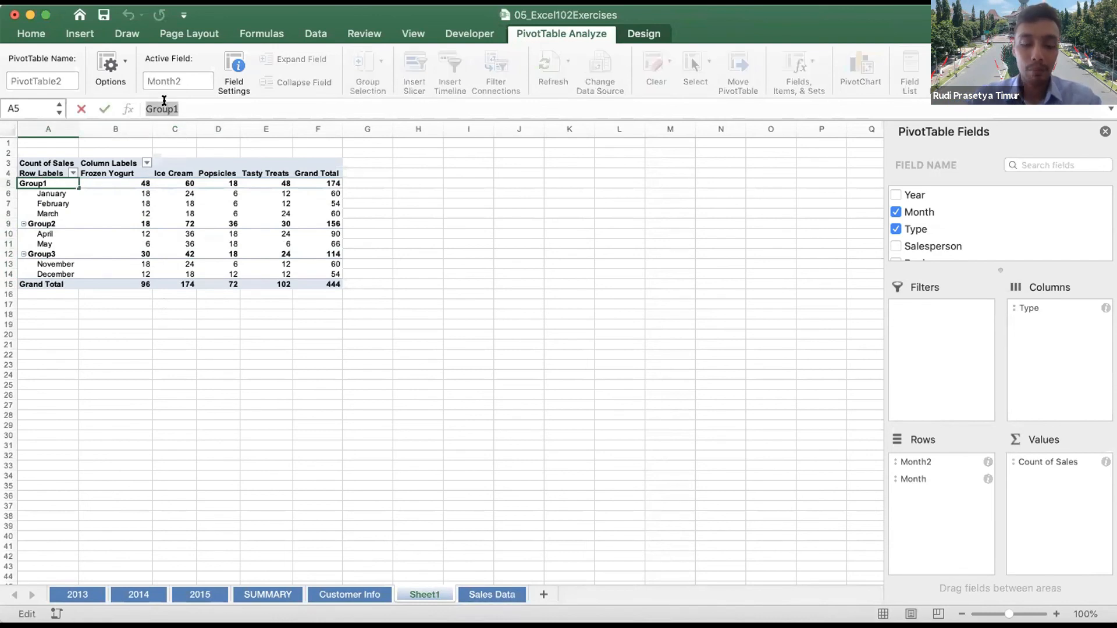
type("1")
key("BackSpace")
type("Qtr 1")
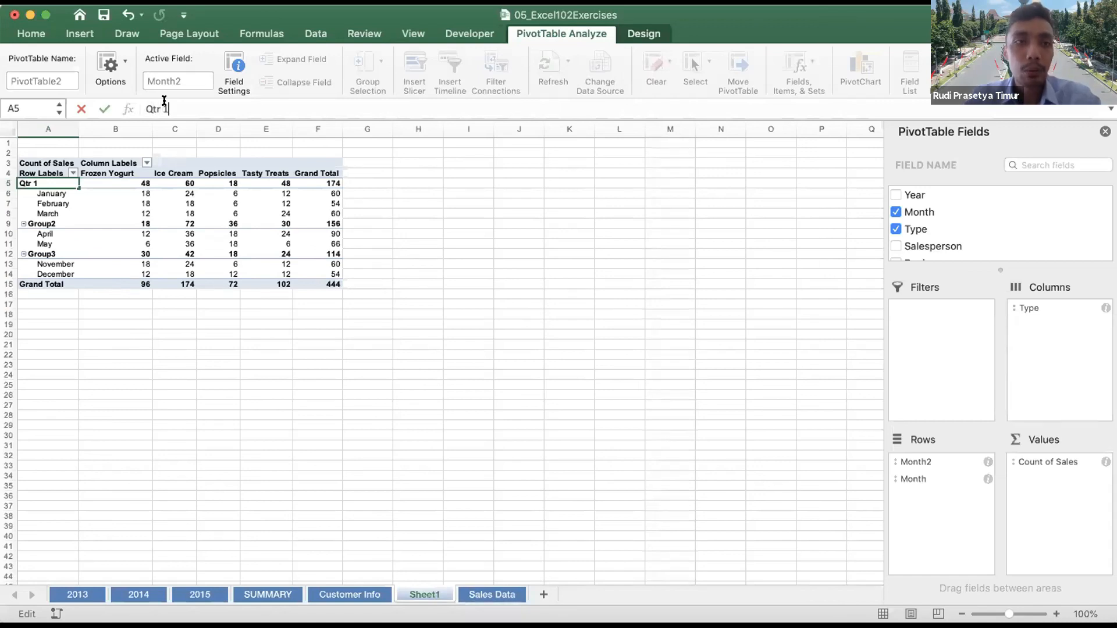
key("Return")
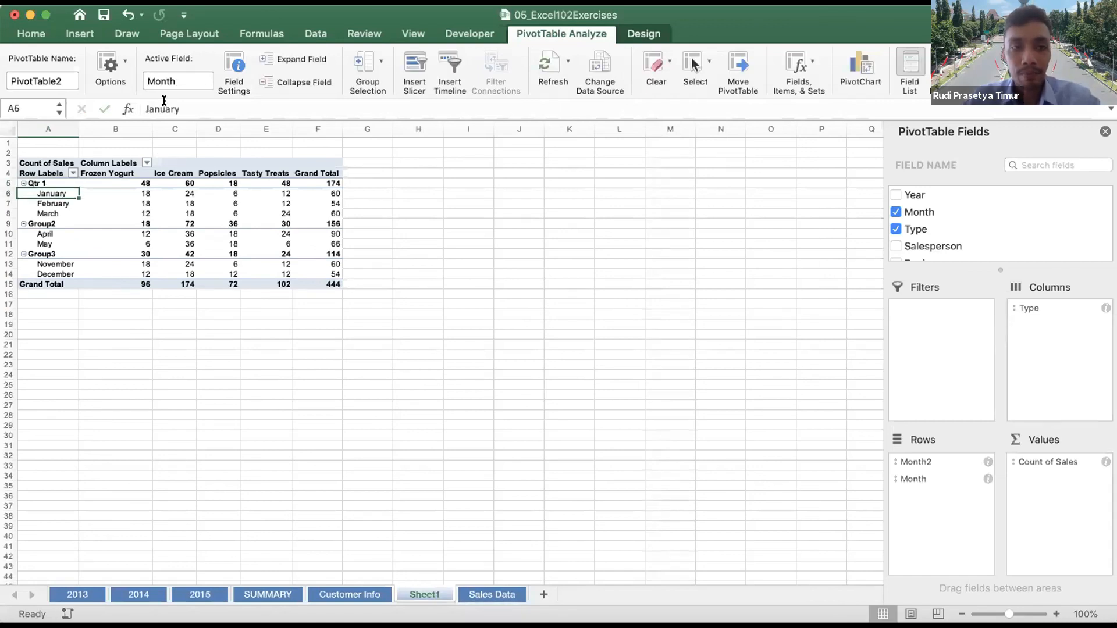
Rename the April to May group "Qtr 2"
left_click(39, 223)
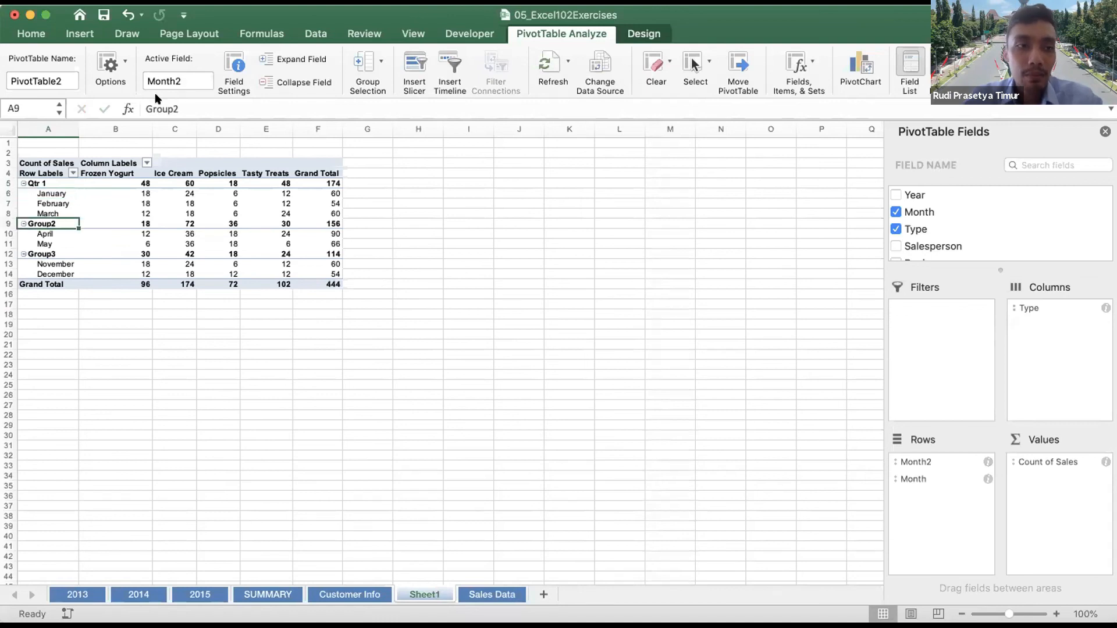
type("Qtr")
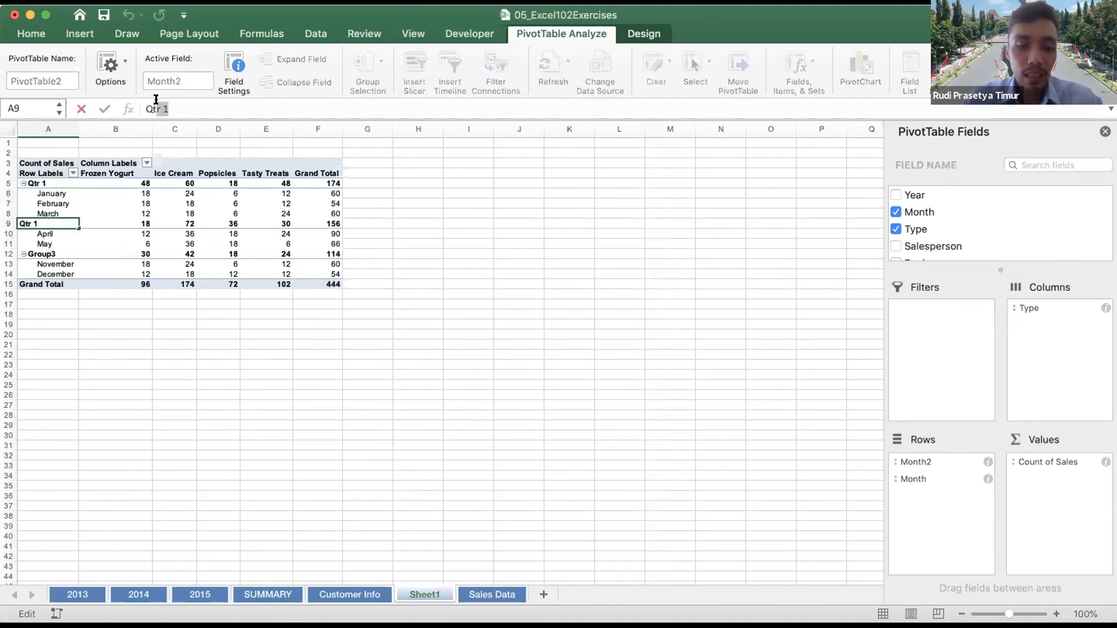
type(" 2")
key("Return")
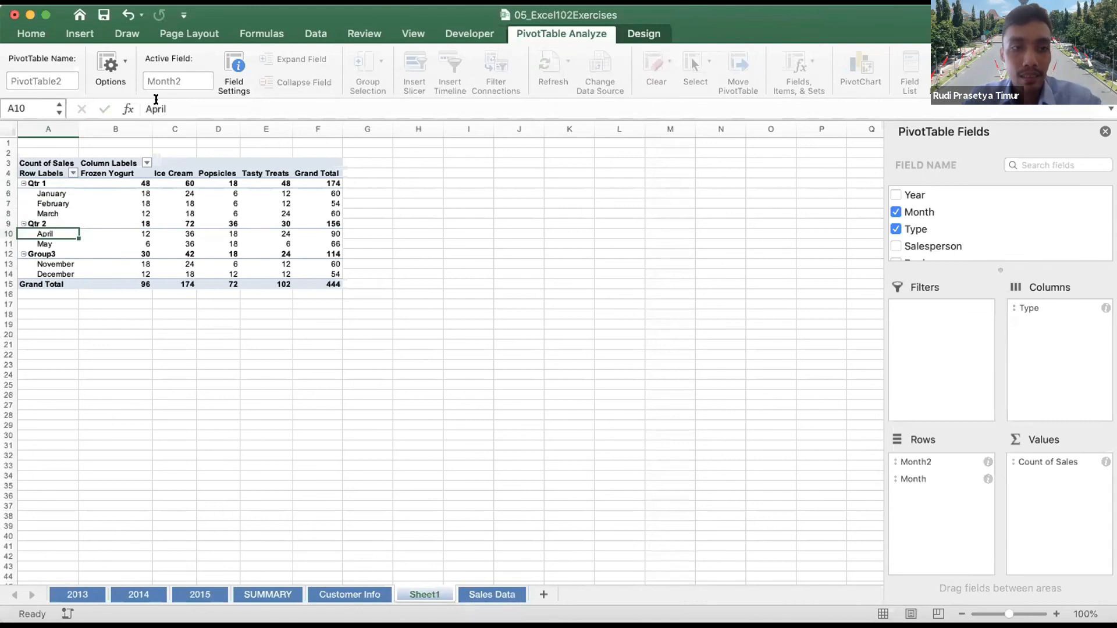
Rename the November to December group "Qtr 3"
left_click(48, 254)
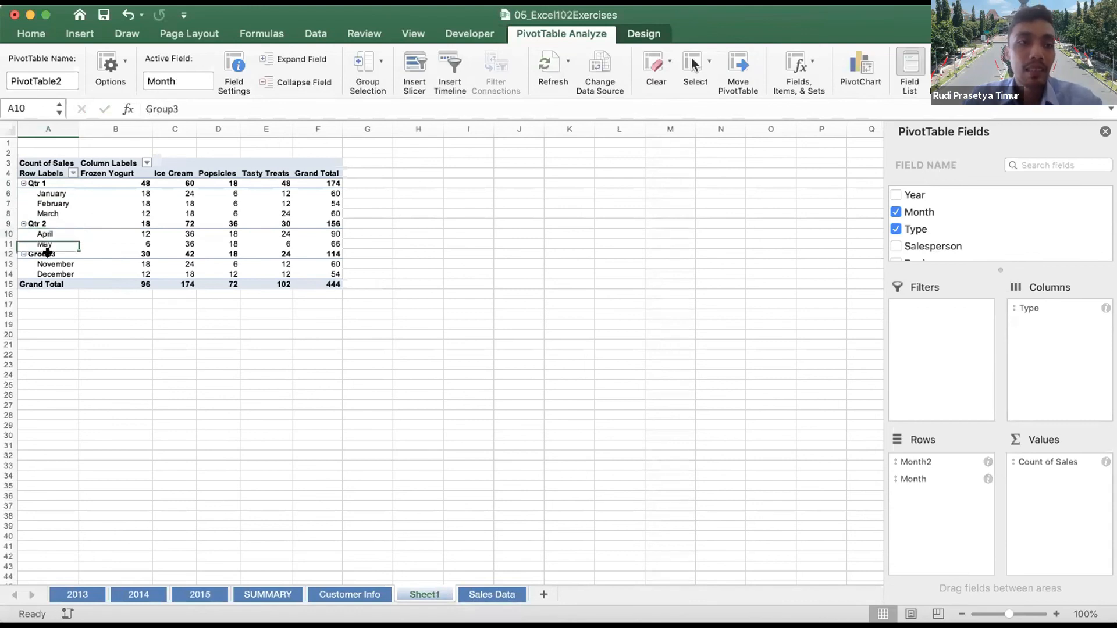
double_click(156, 108)
type("Qtr 3")
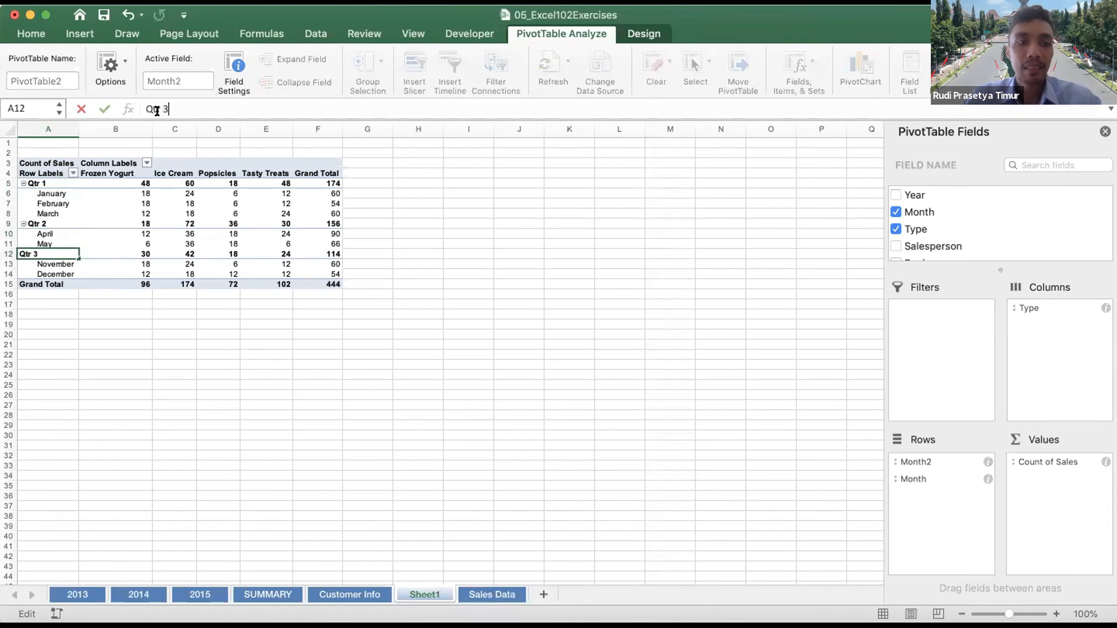
key("Return")
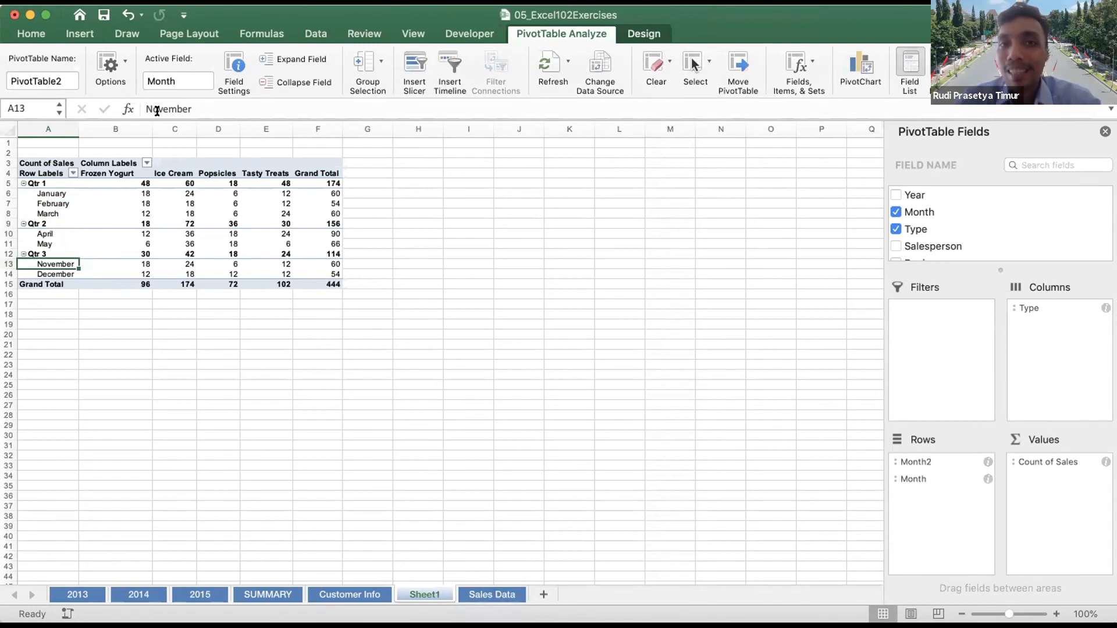
Ungroup all row labels from Qtr 1 through December in the PivotTable
left_click(24, 179)
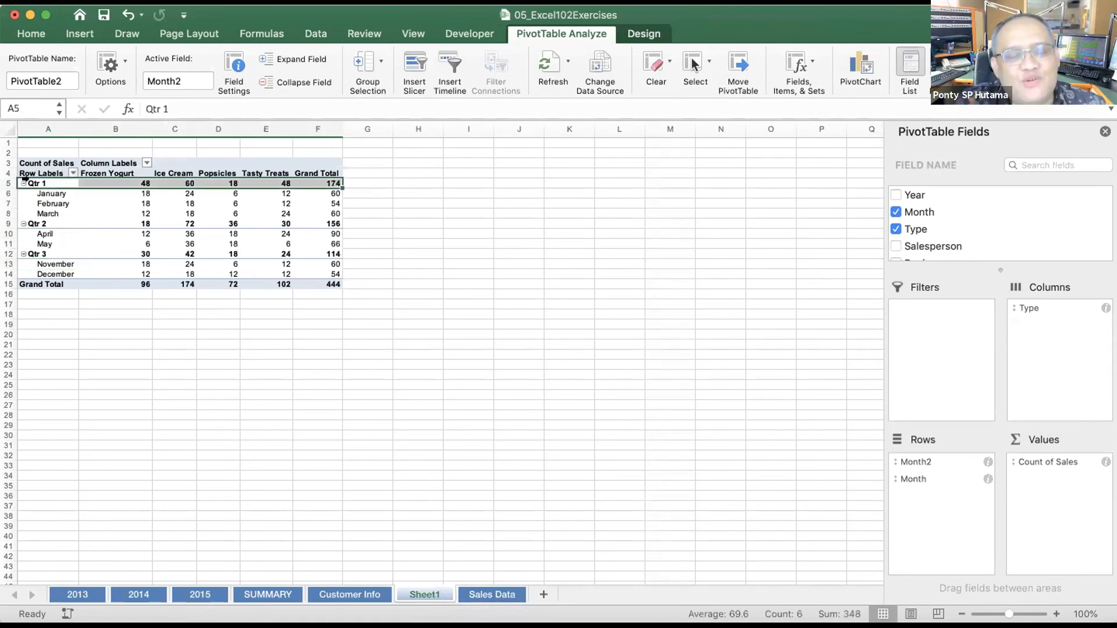
left_click(37, 179)
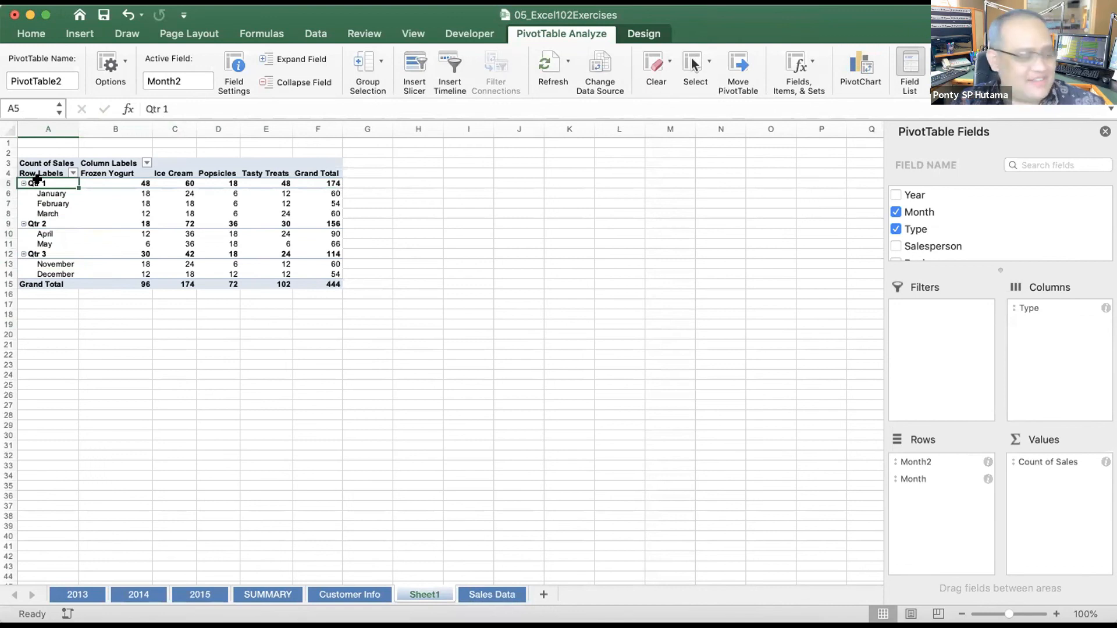
left_click_drag(37, 180, 45, 270)
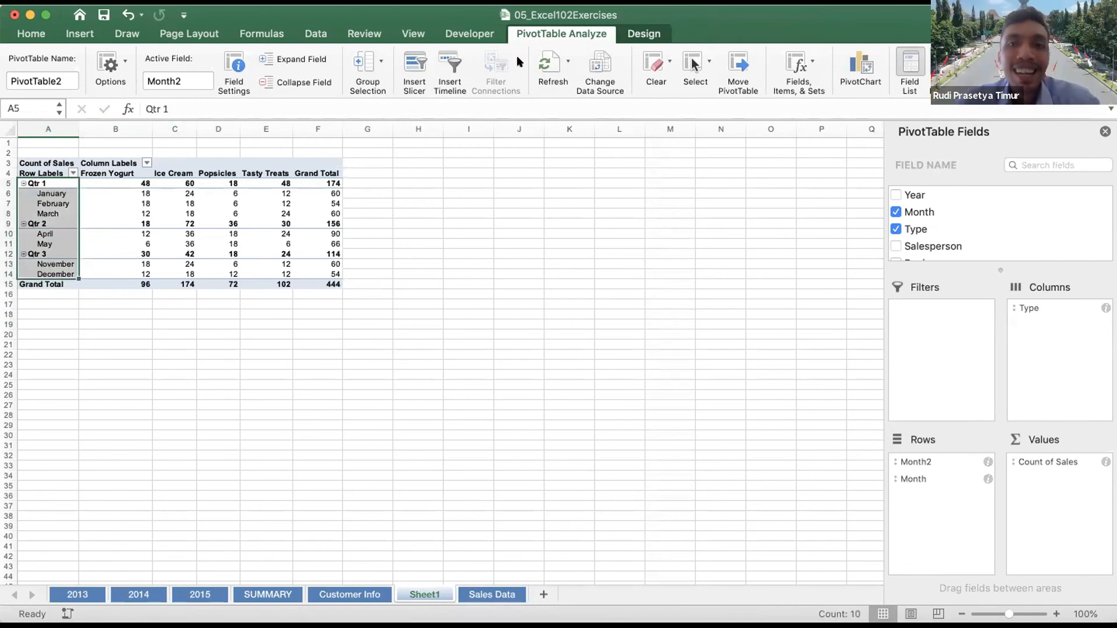
left_click(375, 74)
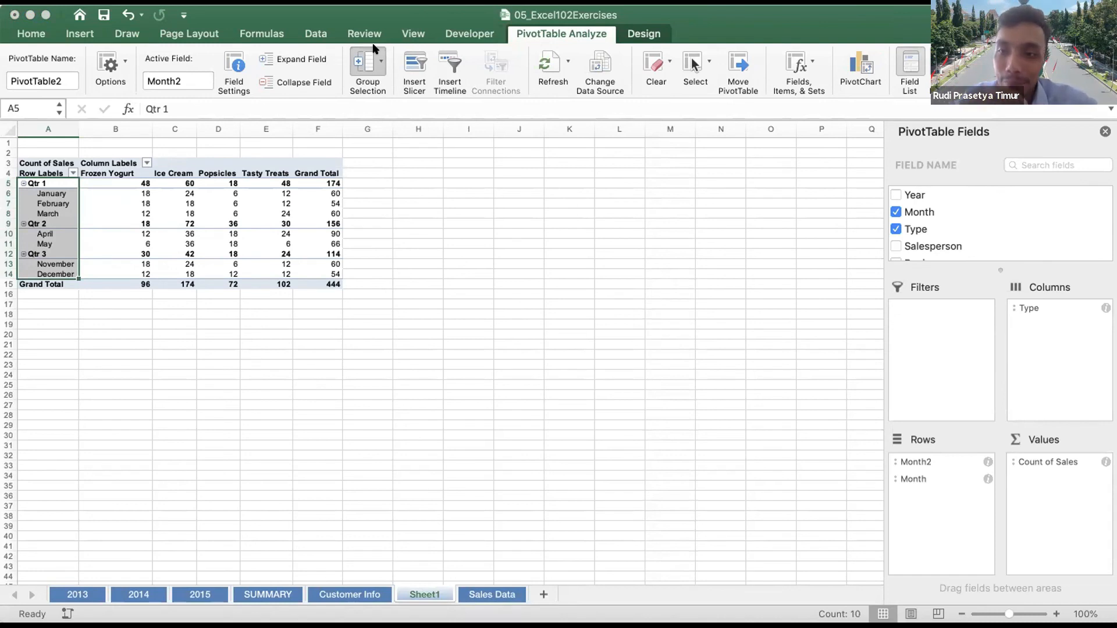
left_click(391, 106)
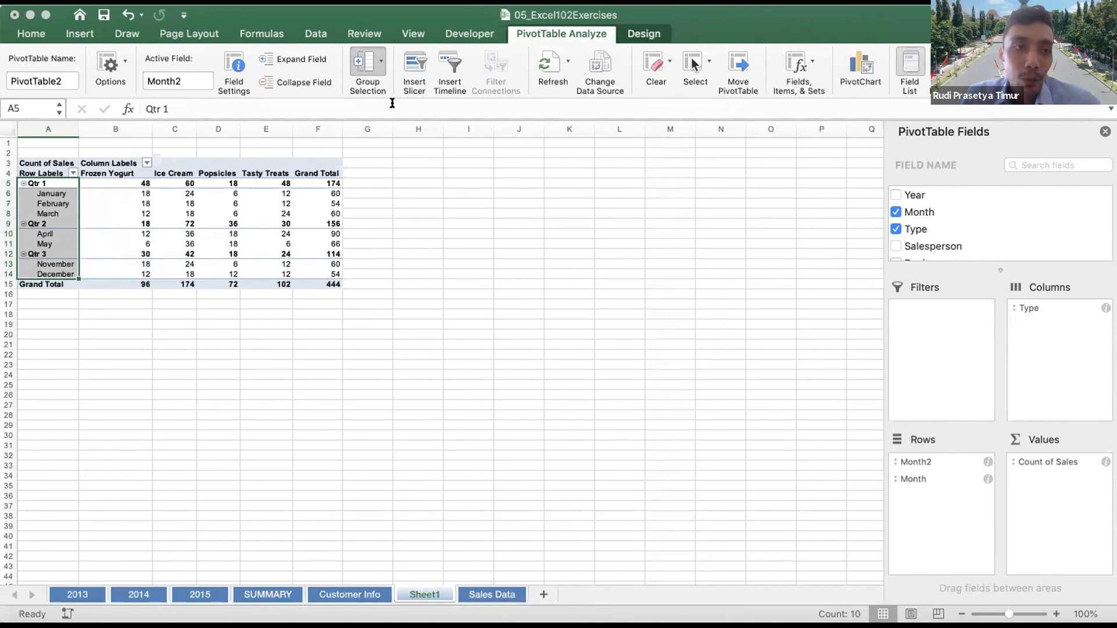
left_click(286, 189)
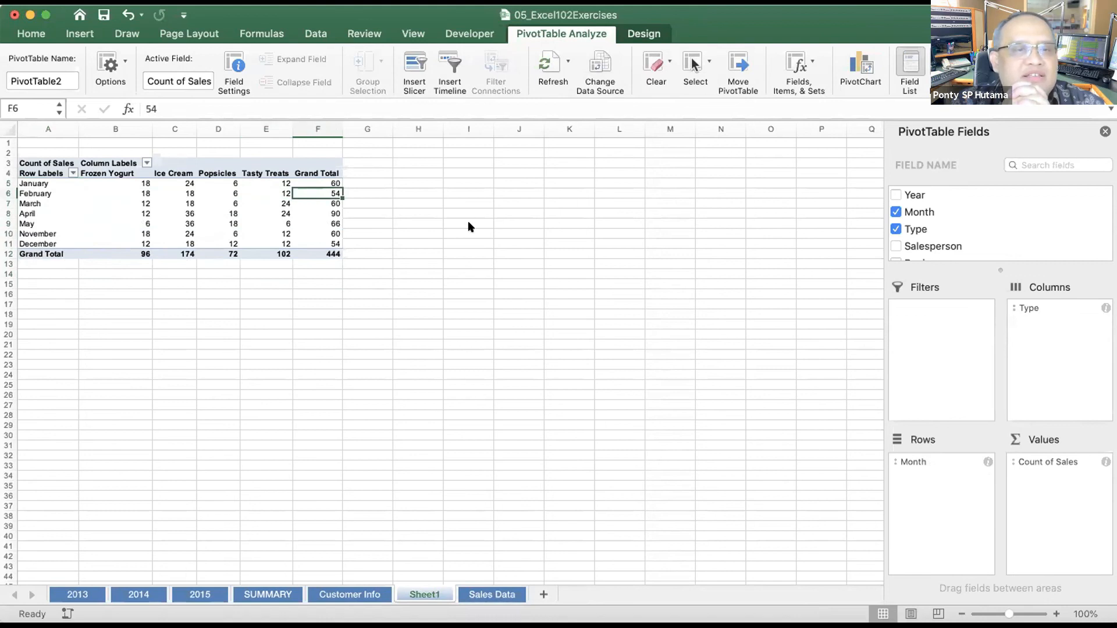
Undo the last ungrouping of the month row labels in the PivotTable
key("super+z")
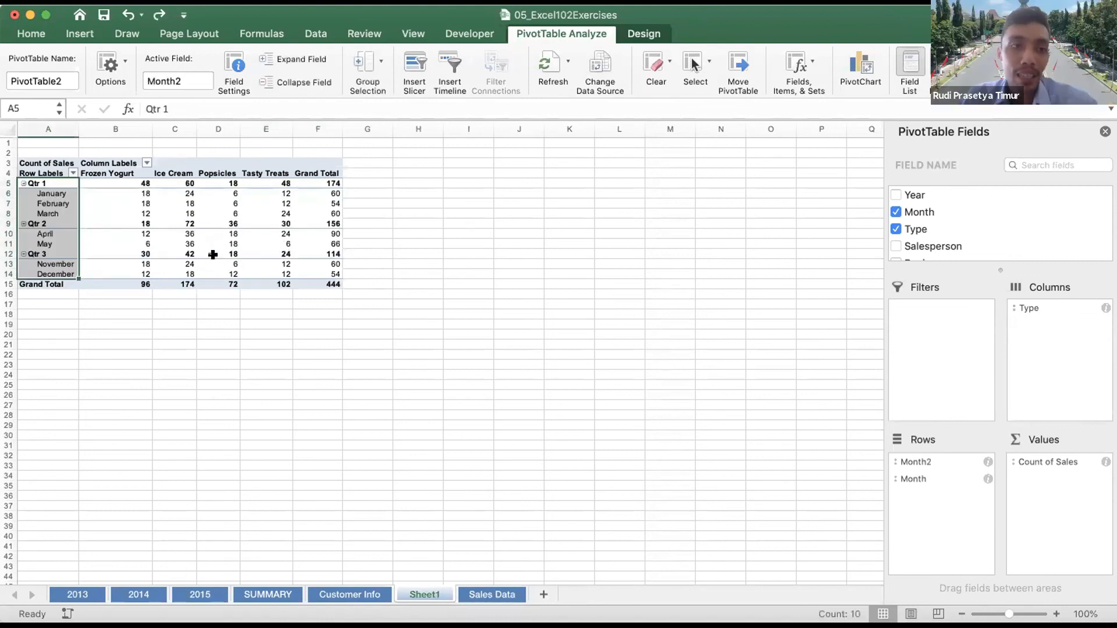
left_click(215, 260)
left_click(61, 185)
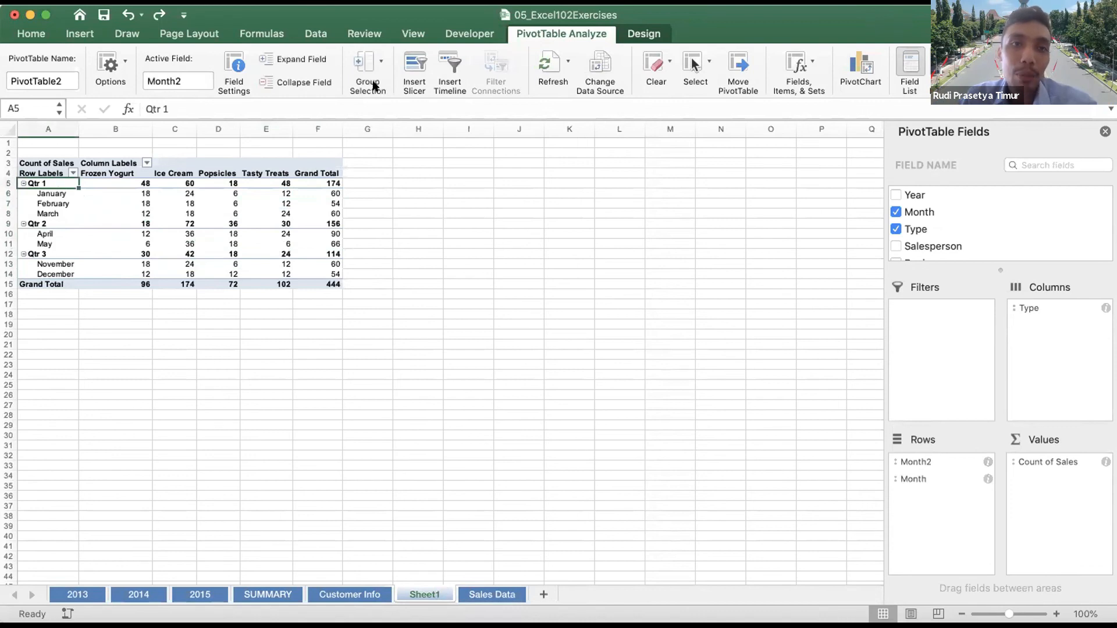
left_click(212, 230)
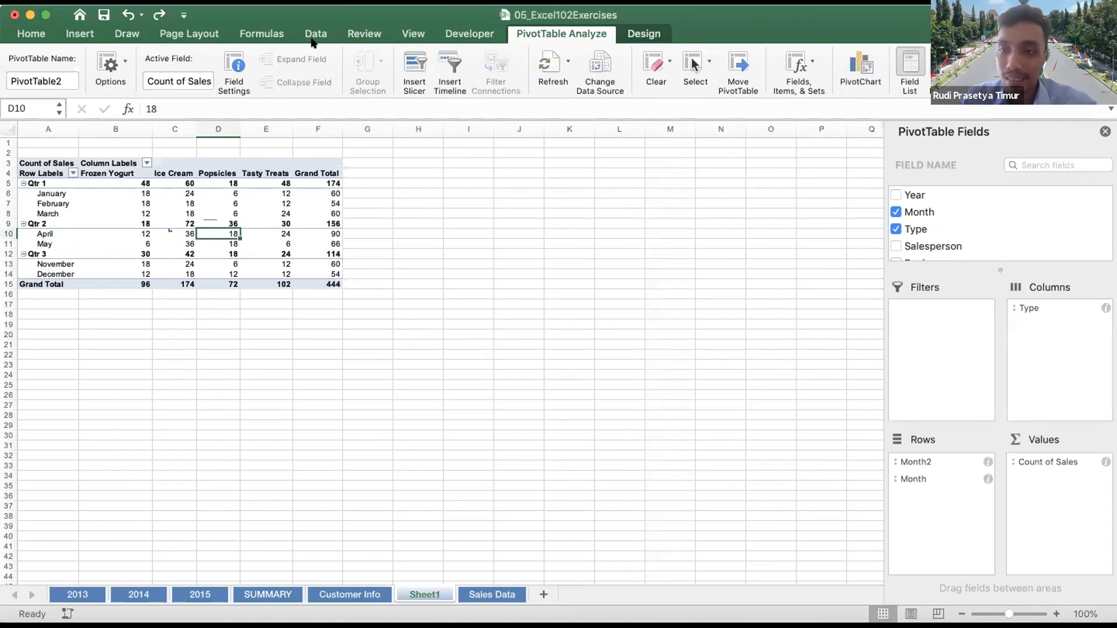
Ungroup the row labels in A5:A14, from Qtr 1 through December, once more
left_click(46, 178)
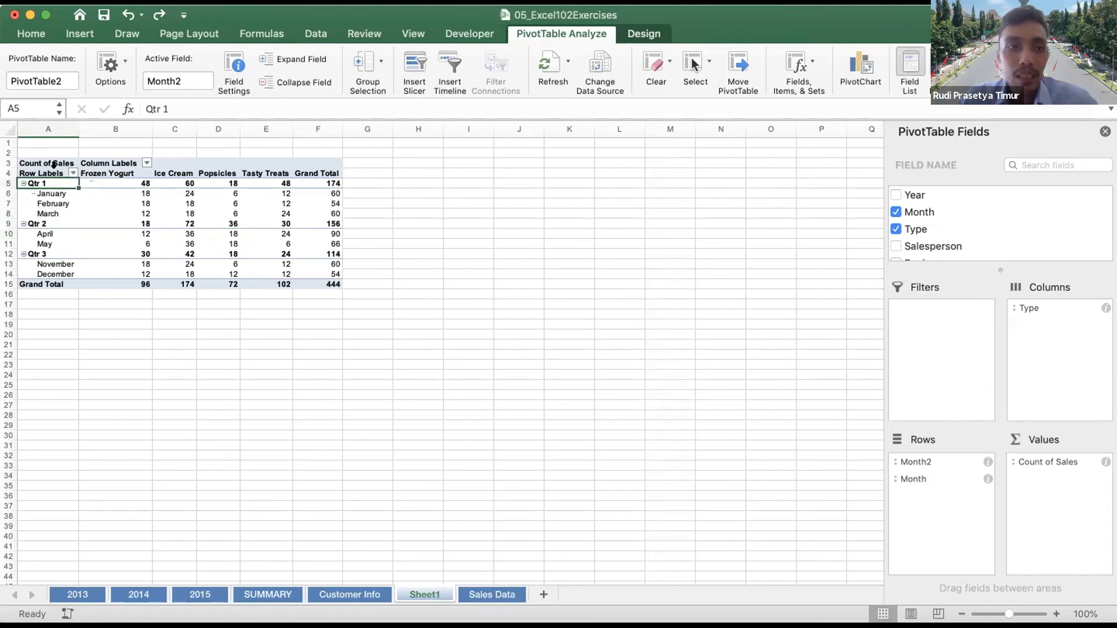
left_click(48, 271, "shift")
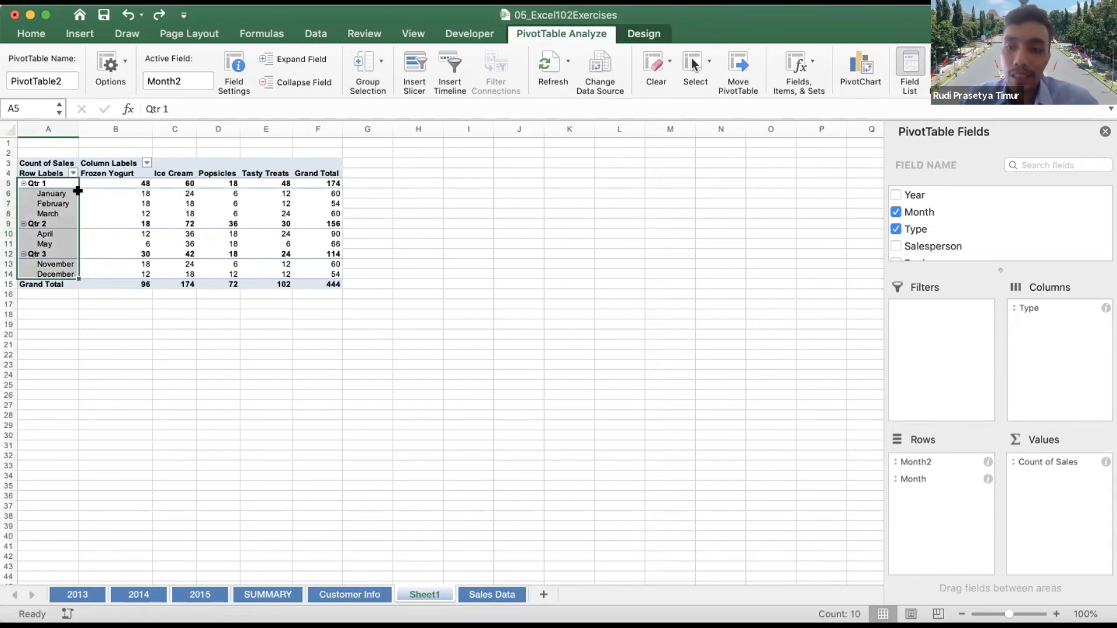
left_click(357, 62)
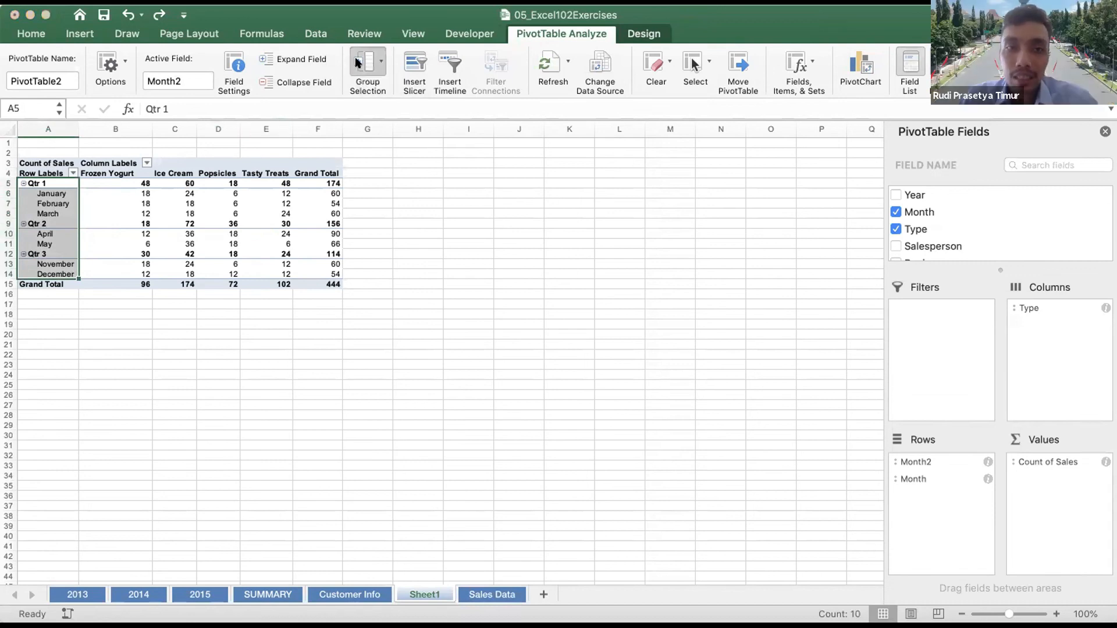
left_click(369, 106)
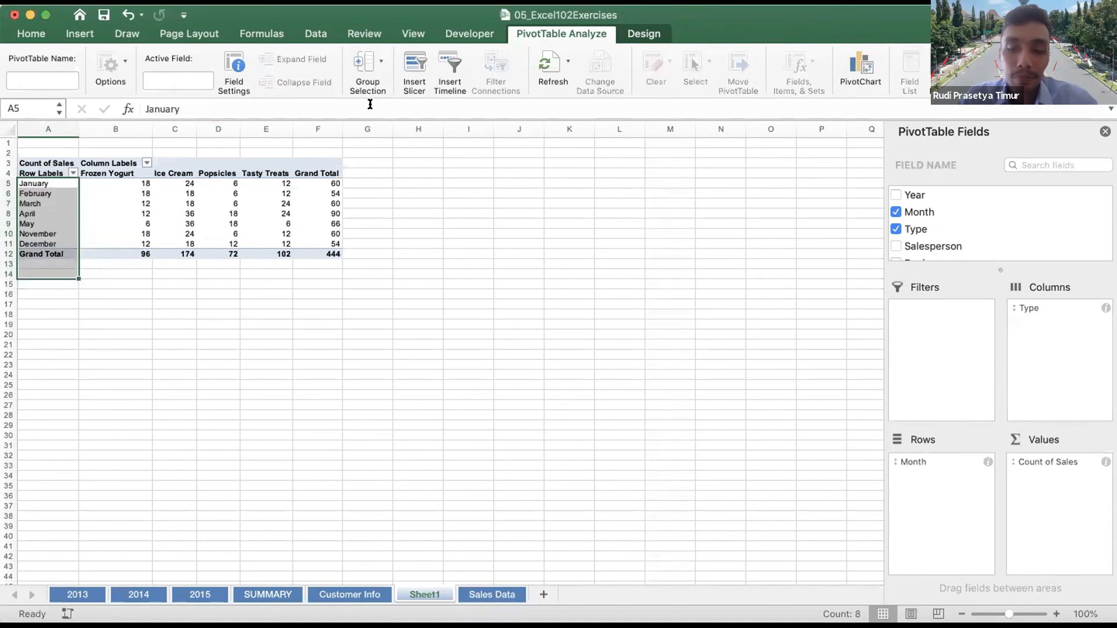
left_click(410, 170)
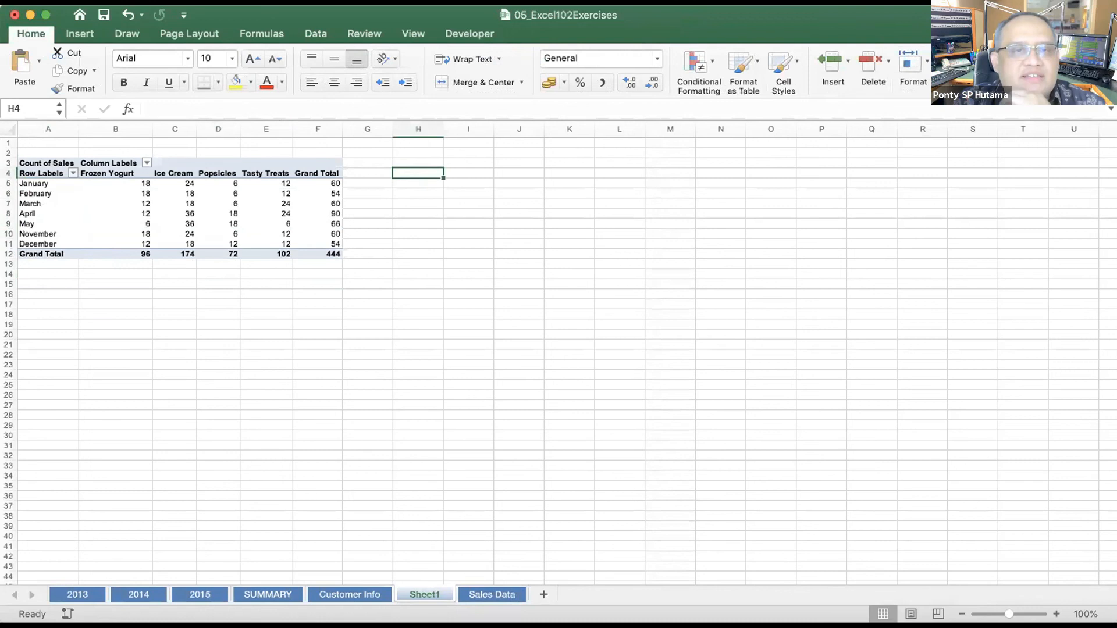
Add the Region field to the PivotTable's Rows area below Month
left_click(284, 190)
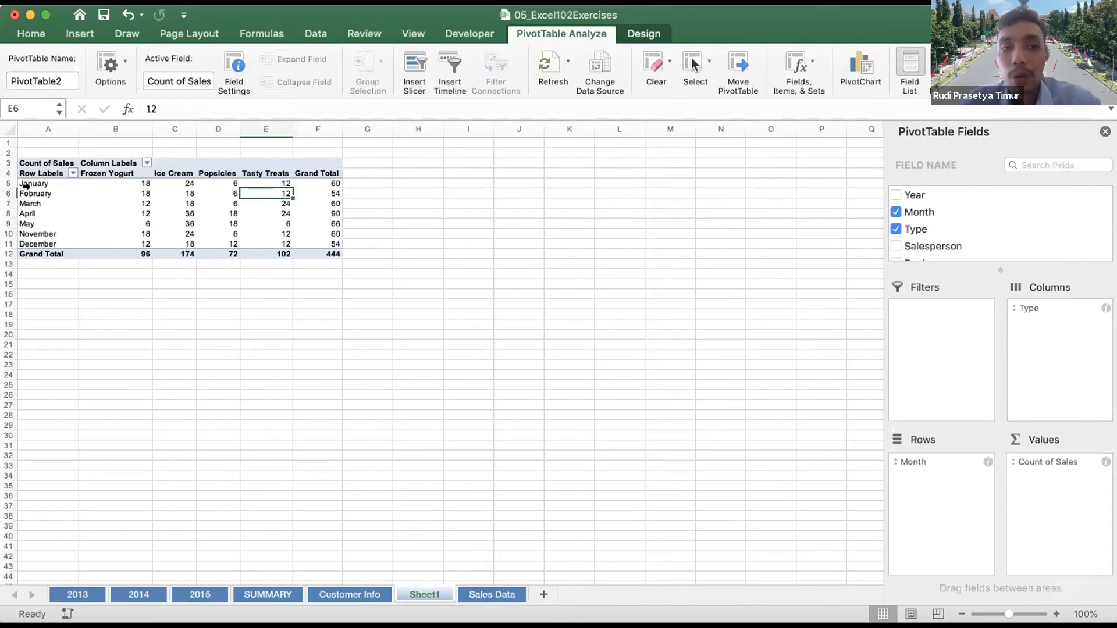
left_click(33, 182)
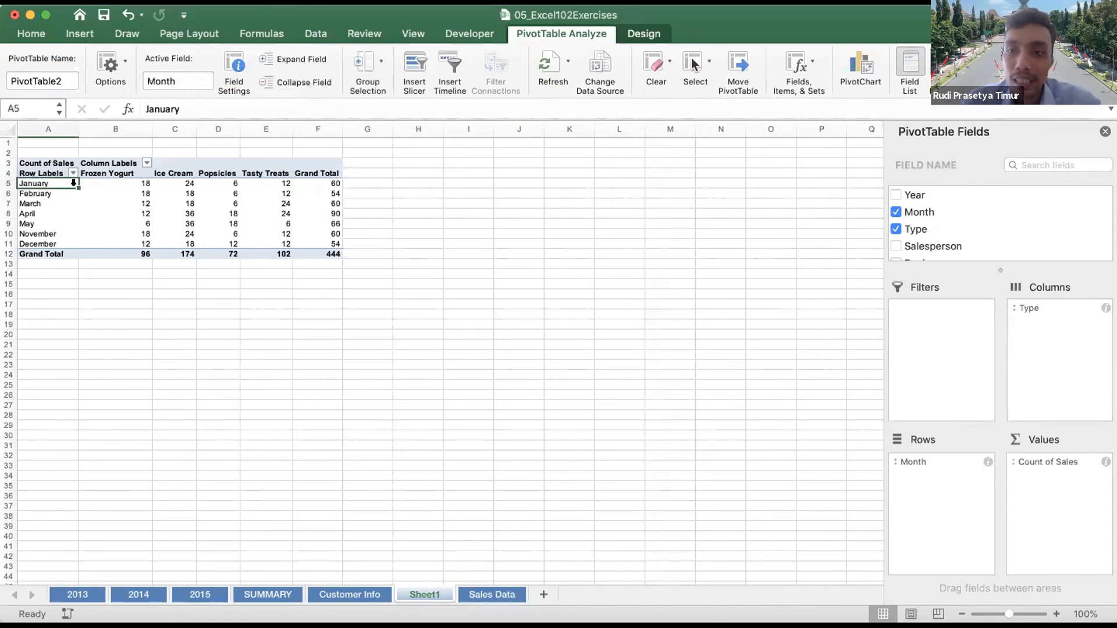
scroll(999, 213, "down", 3)
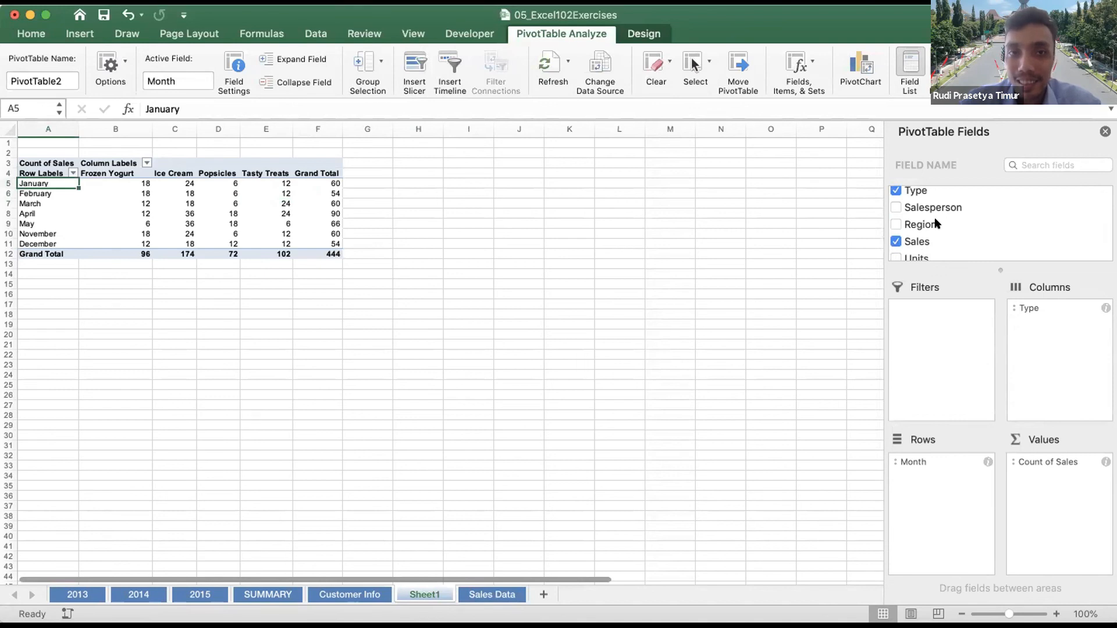
left_click(922, 225)
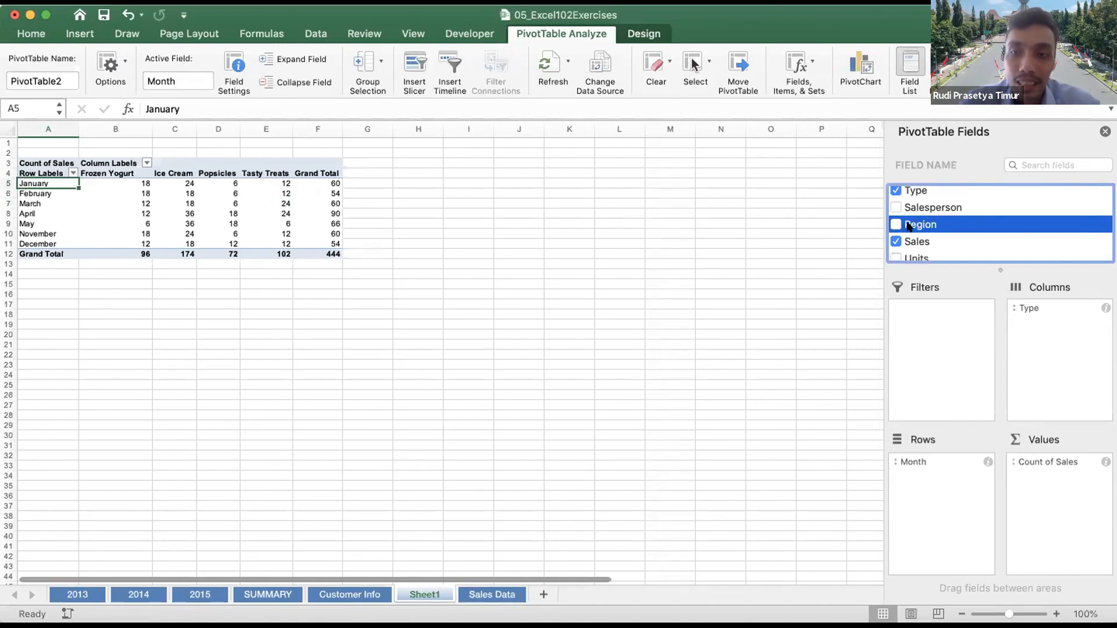
left_click_drag(909, 227, 945, 494)
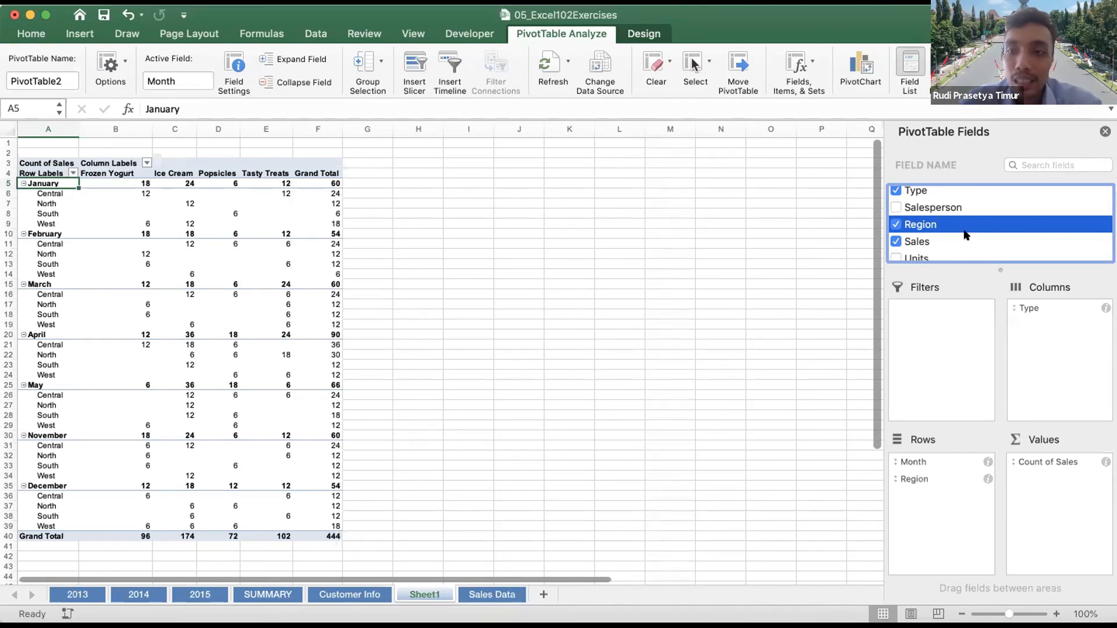
Add the Salesperson field to the Rows area and reorder it to sit between Month and Region
scroll(965, 236, "down", 2)
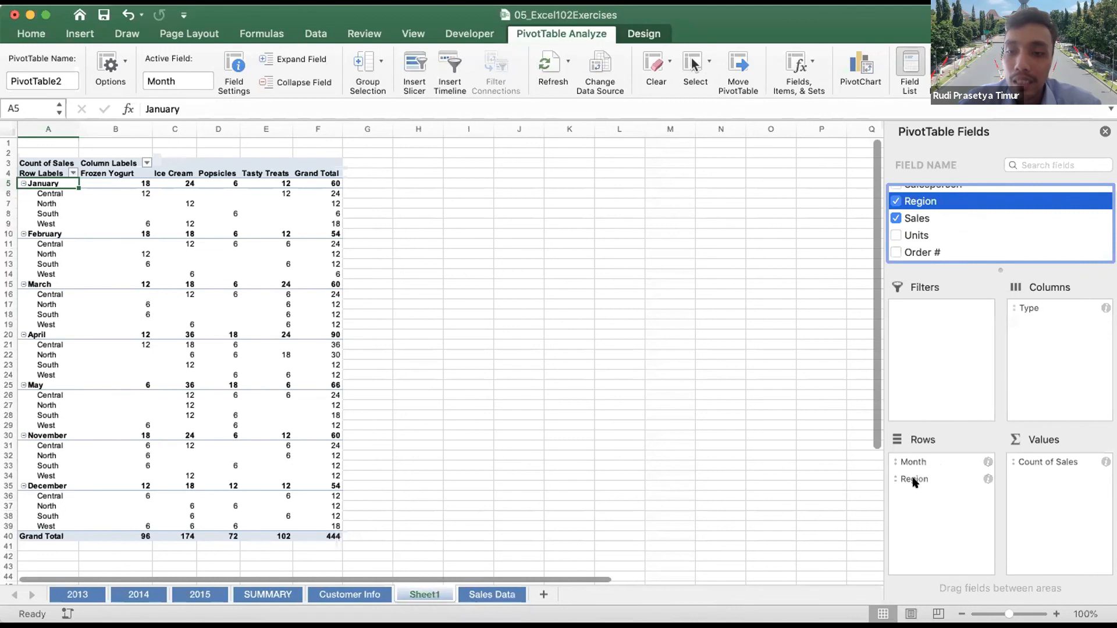
scroll(961, 210, "up", 1)
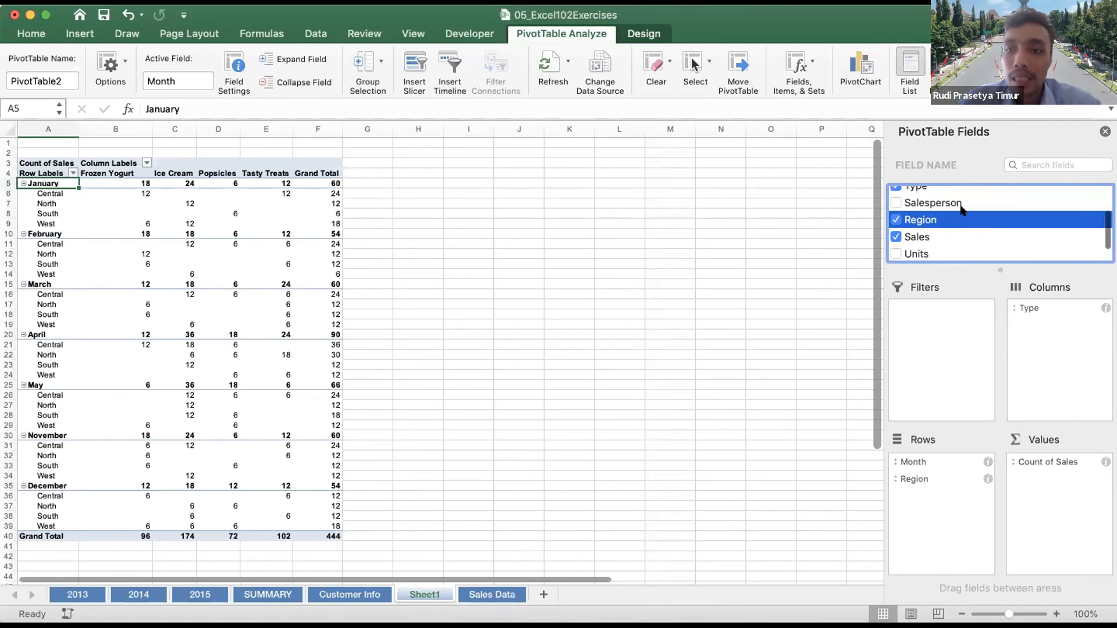
left_click_drag(936, 201, 941, 498)
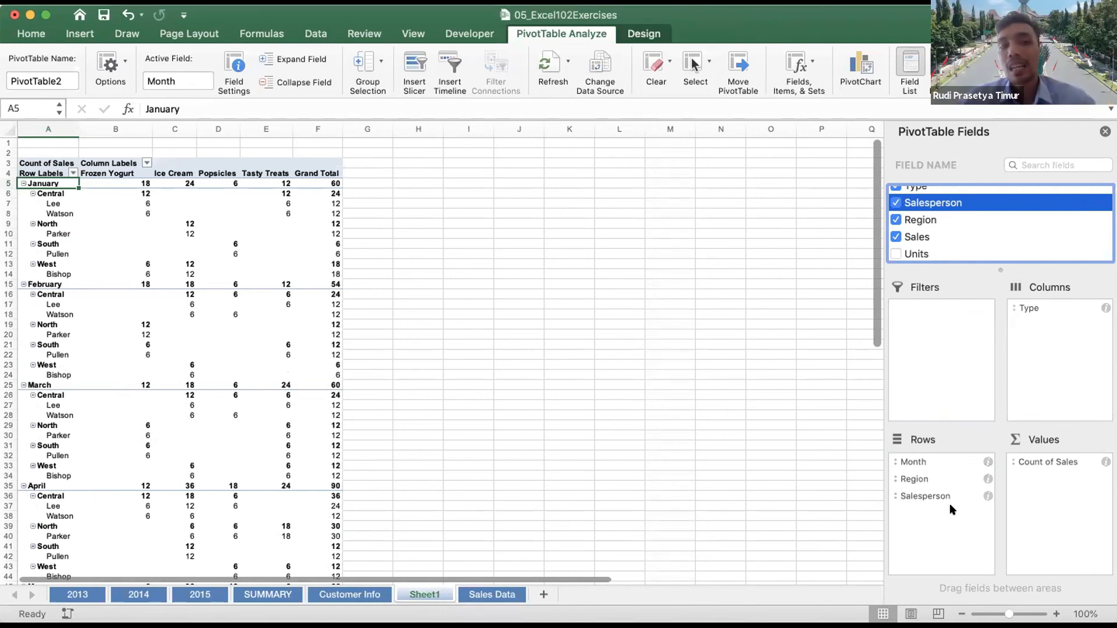
left_click(931, 495)
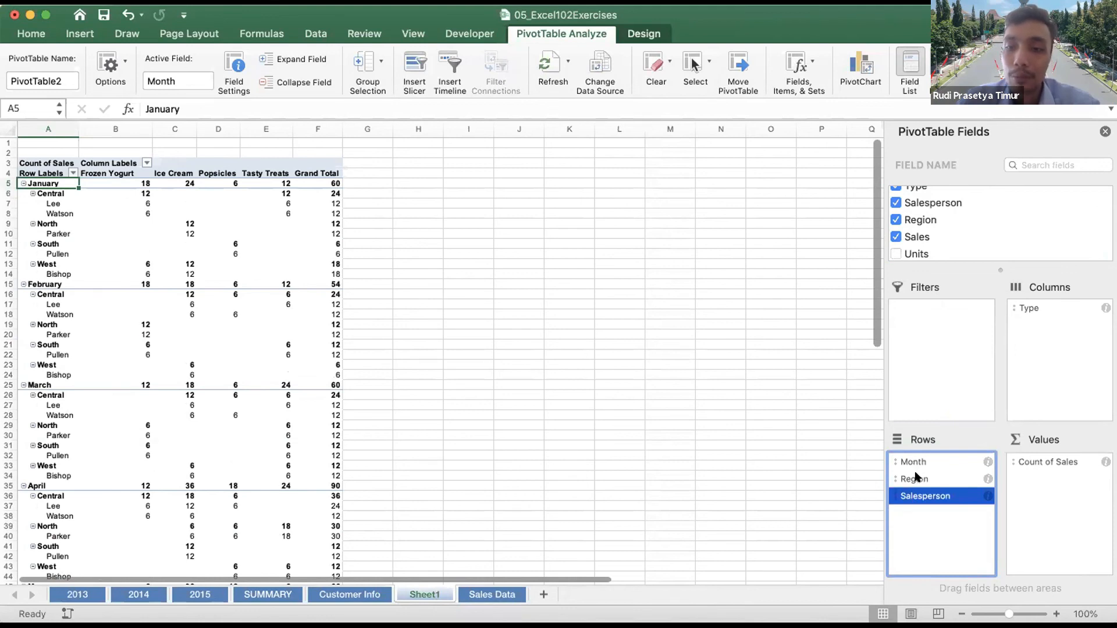
left_click_drag(913, 496, 938, 479)
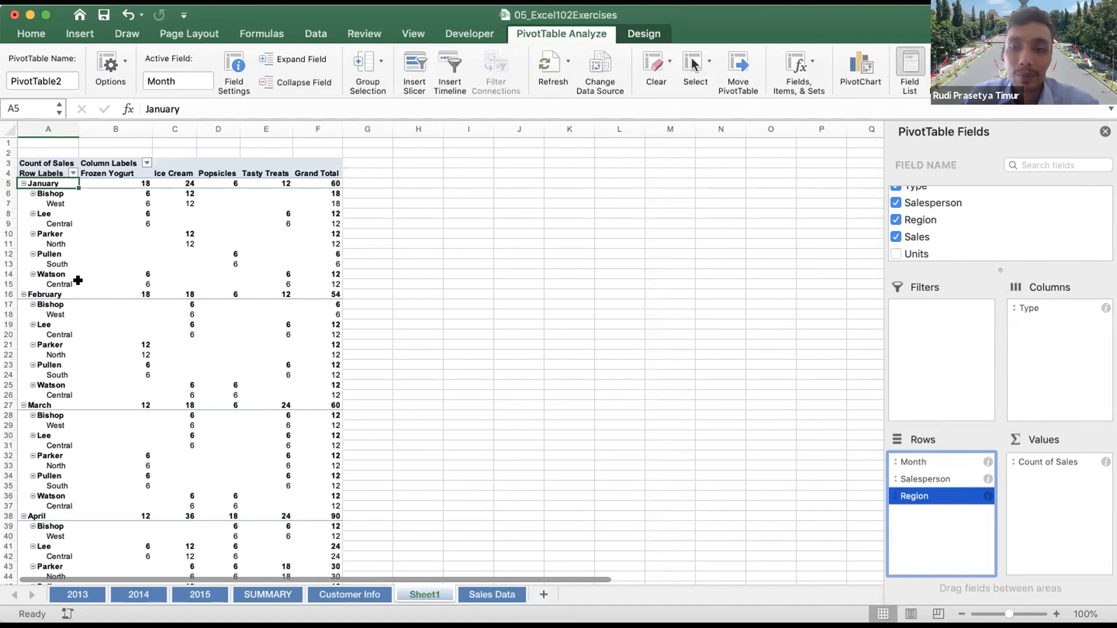
Remove the Region and Salesperson fields from the Rows area, leaving only Month
right_click(903, 498)
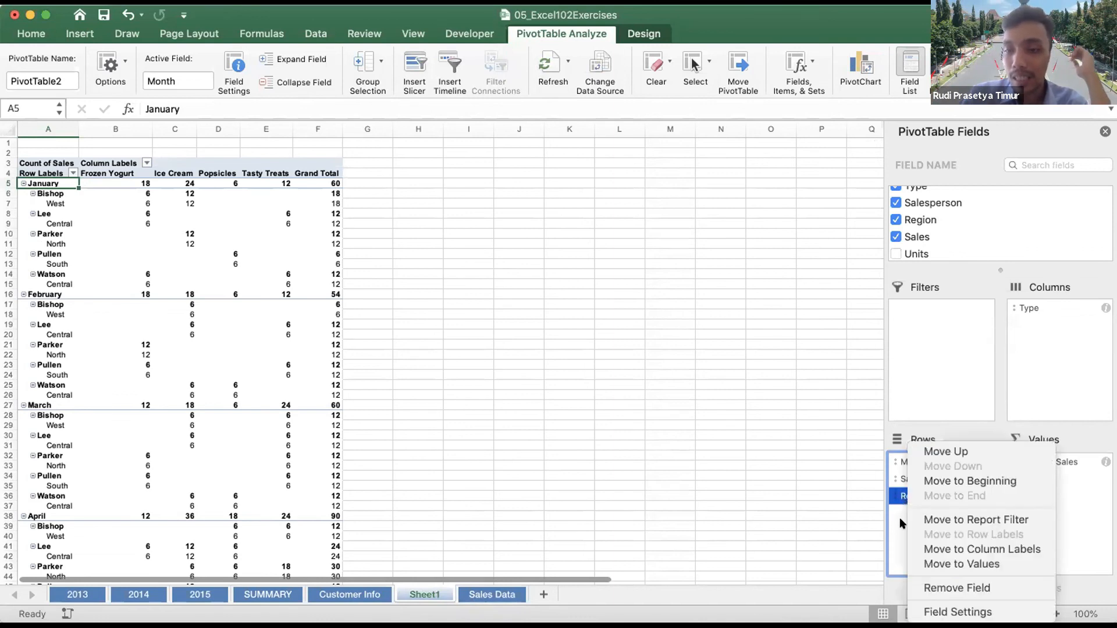
left_click(925, 587)
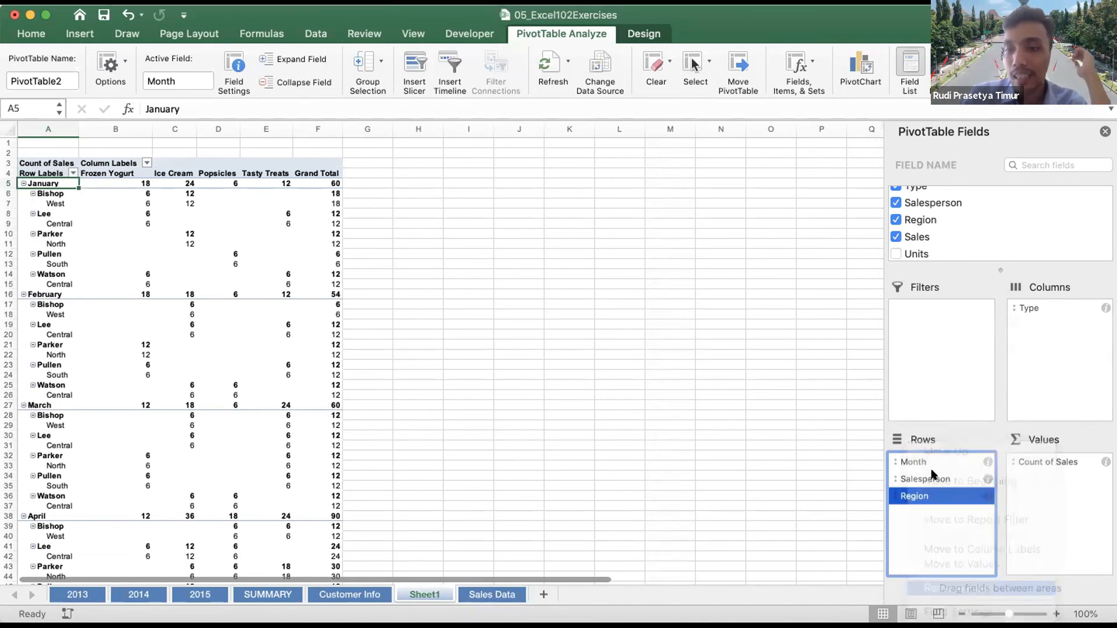
right_click(926, 474)
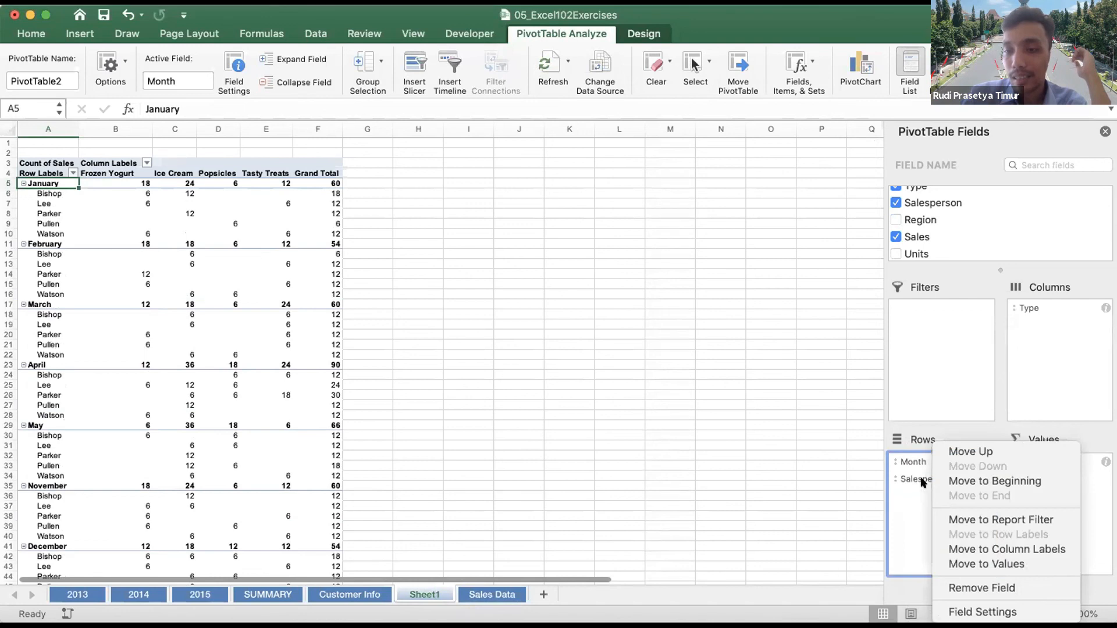
left_click(931, 481)
right_click(931, 480)
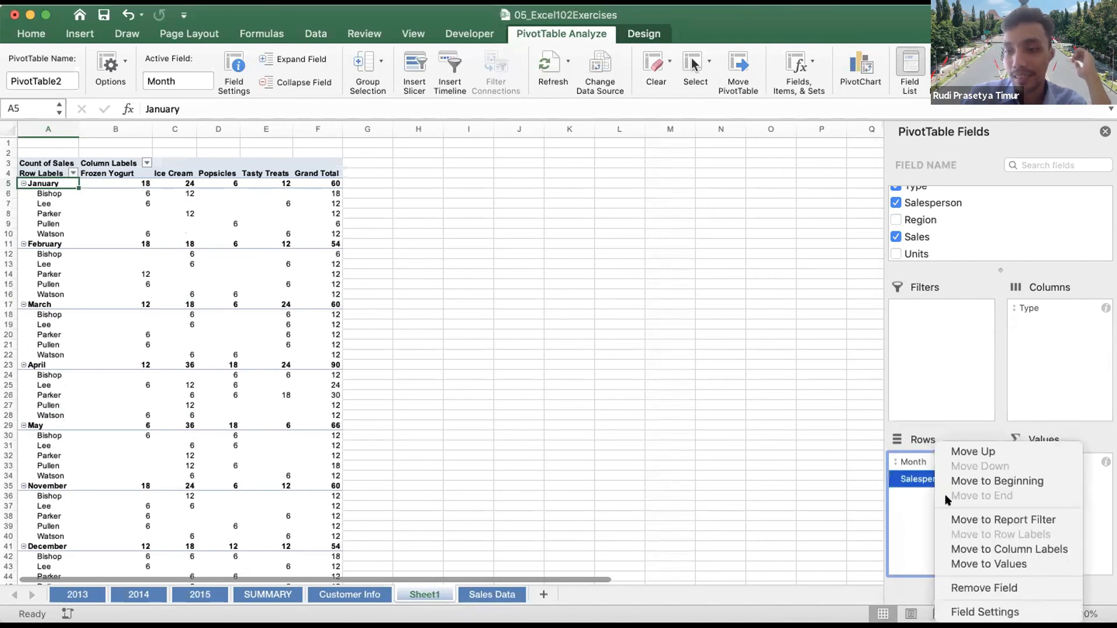
left_click(962, 587)
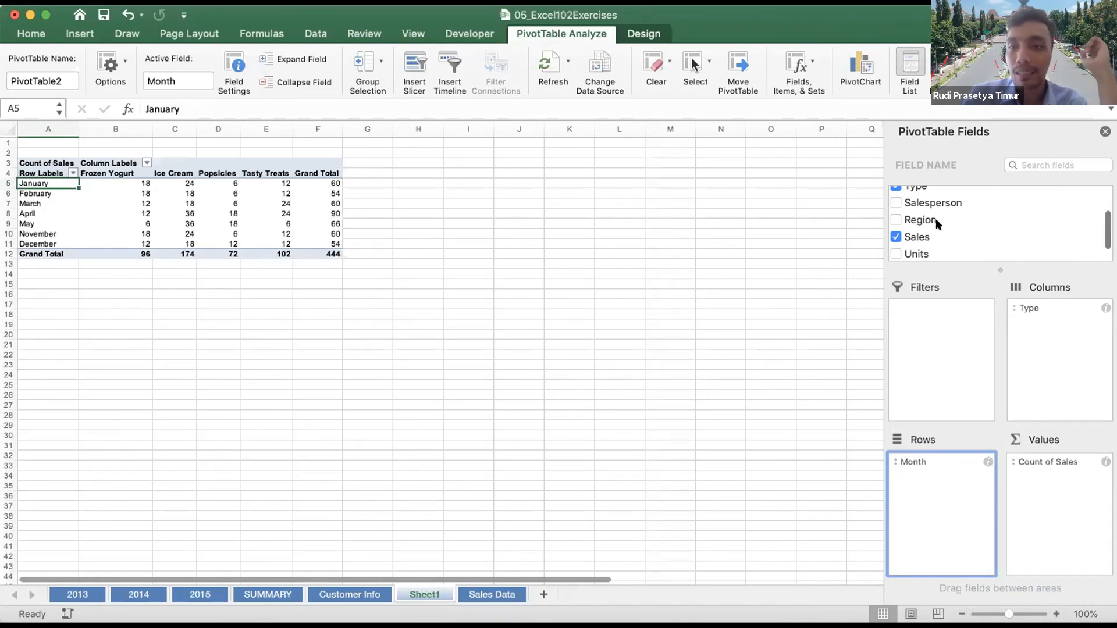
Add the Salesperson field to Rows below Month again, and remove it by pulling it out of the area
scroll(938, 224, "up", 1)
left_click_drag(937, 223, 936, 478)
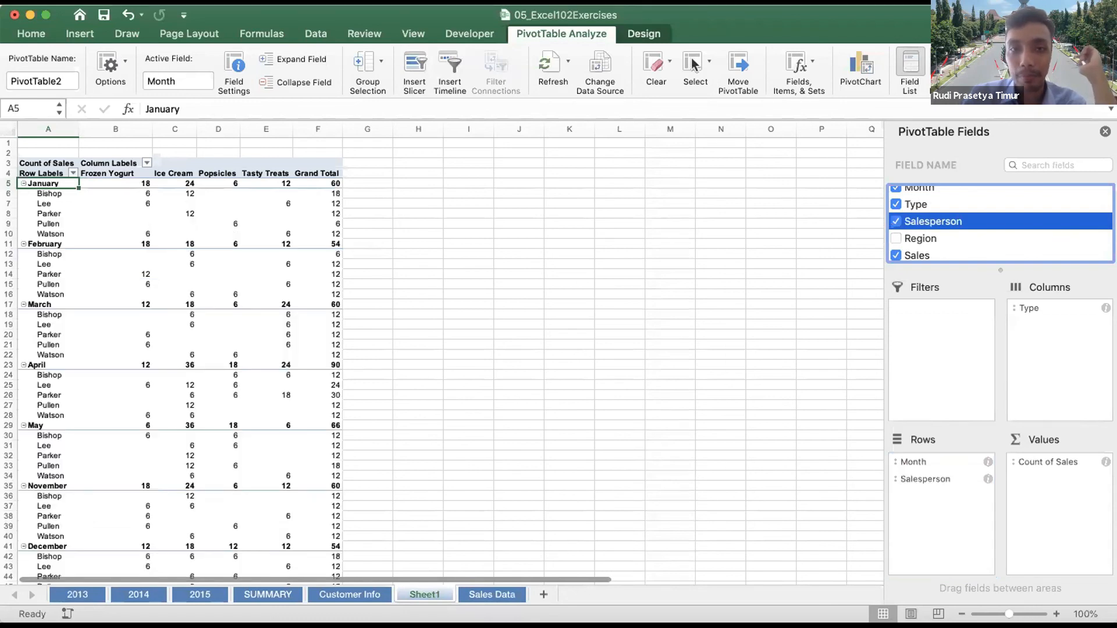
left_click(925, 480)
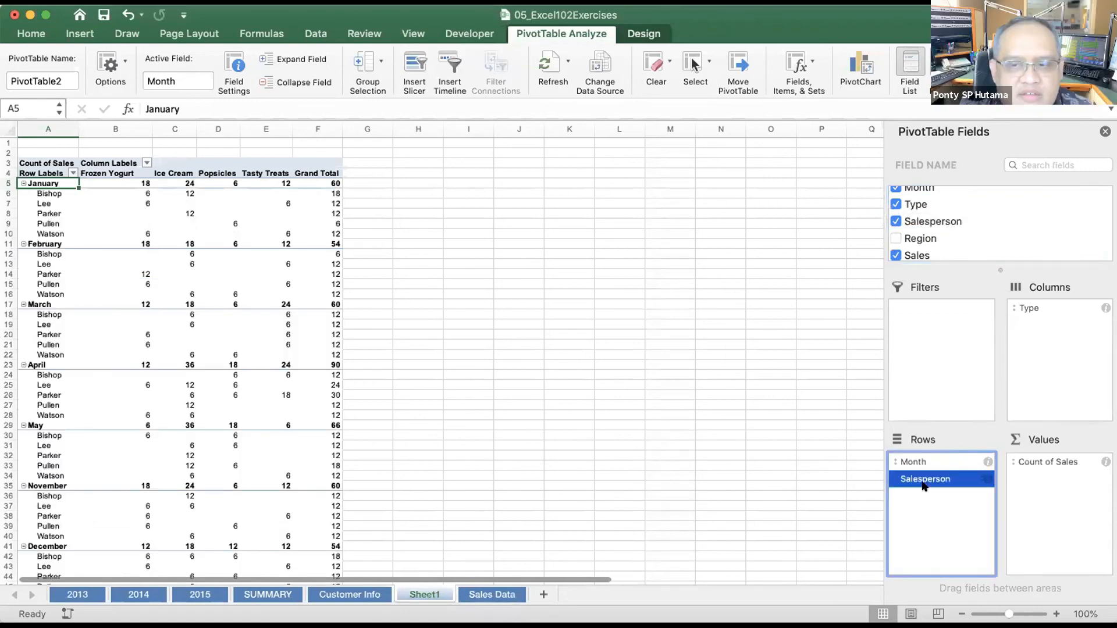
right_click(923, 484)
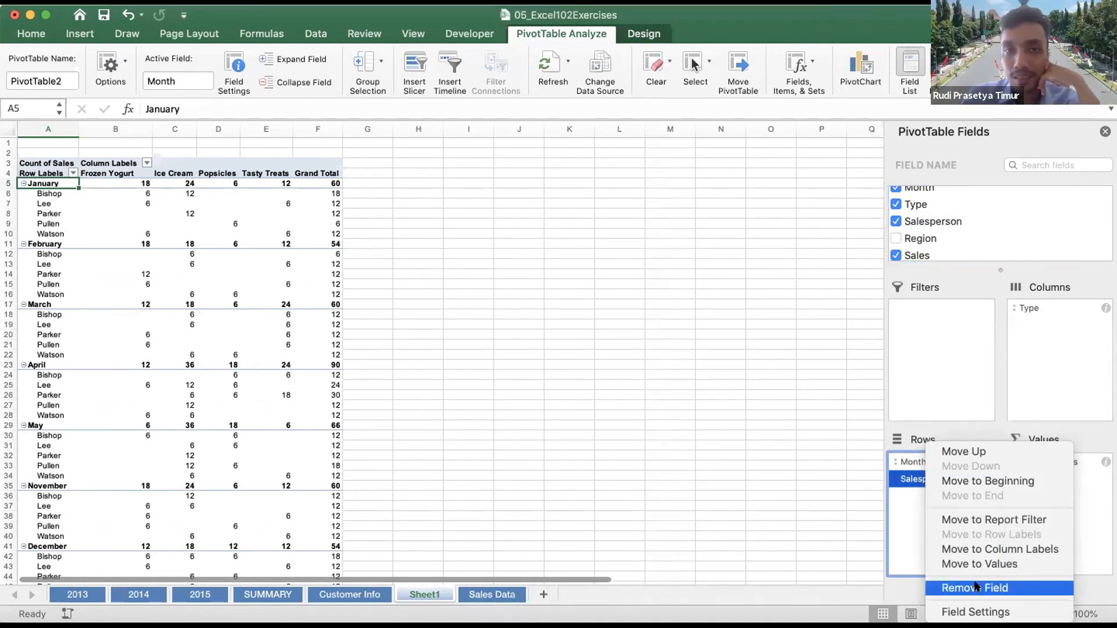
left_click(900, 503)
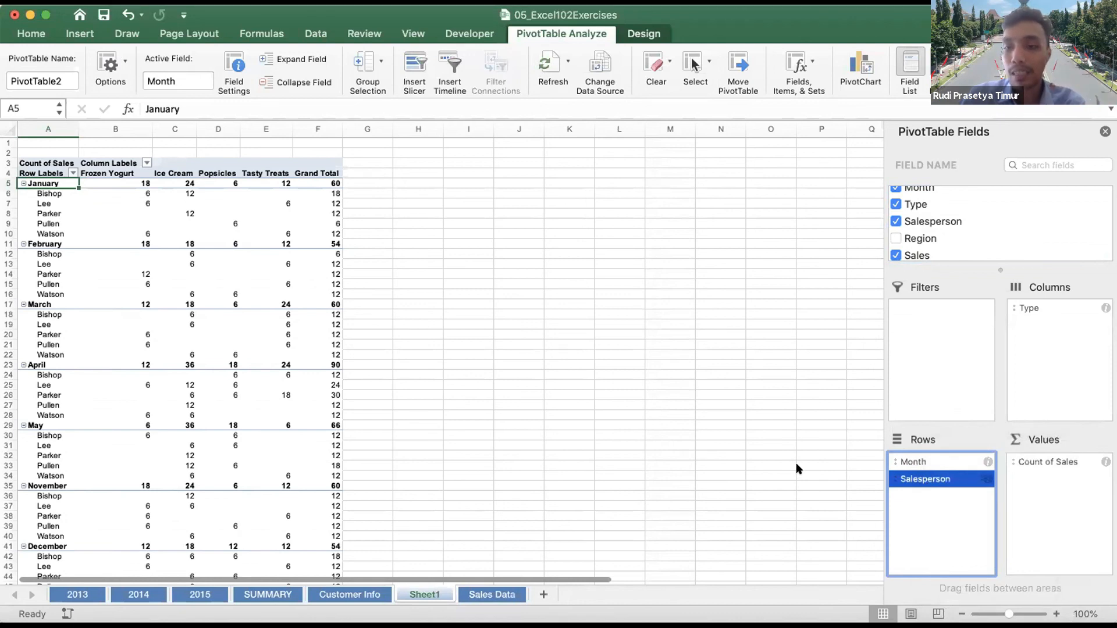
left_click_drag(797, 469, 797, 469)
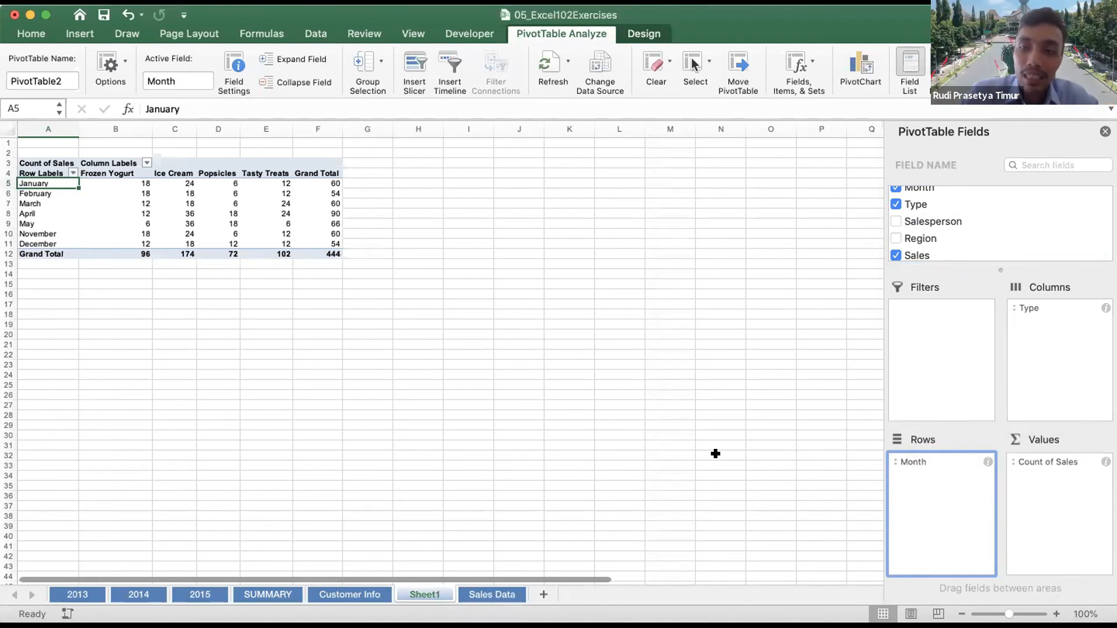
Remove Count of Sales from the Values area and add the Sales field back to Values as Sum of Sales
left_click(913, 461)
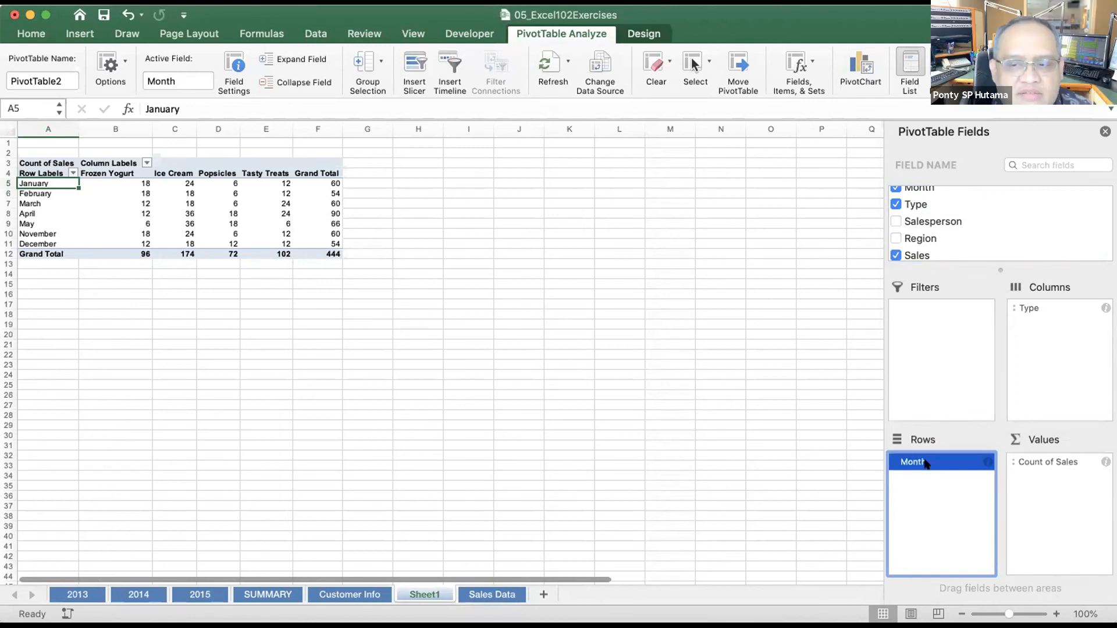
left_click(910, 486)
left_click(1027, 464)
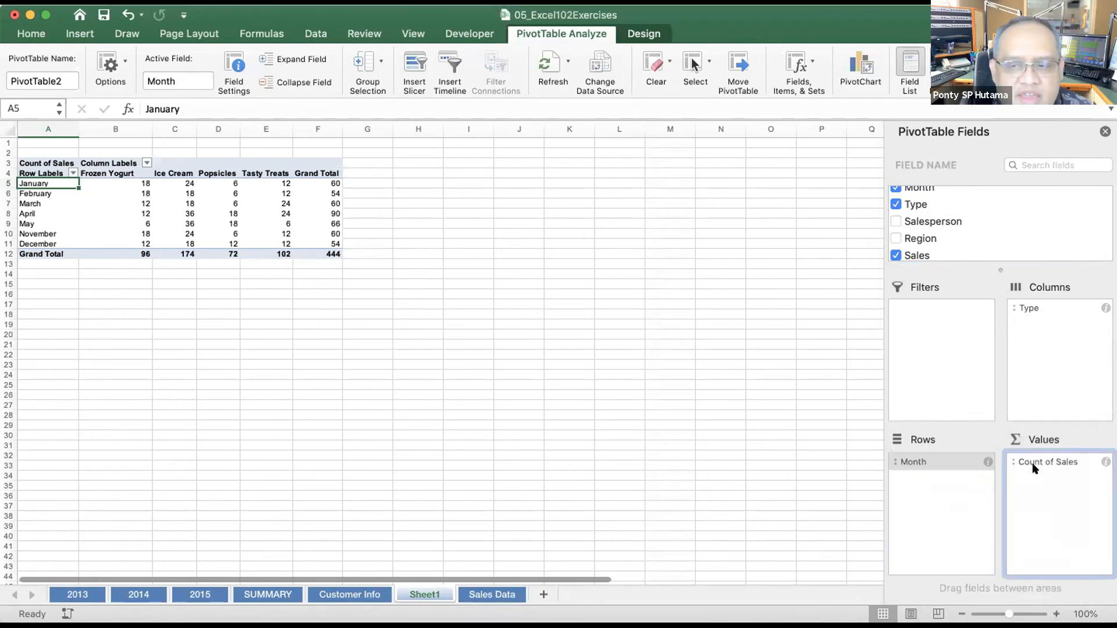
scroll(948, 220, "up", 2)
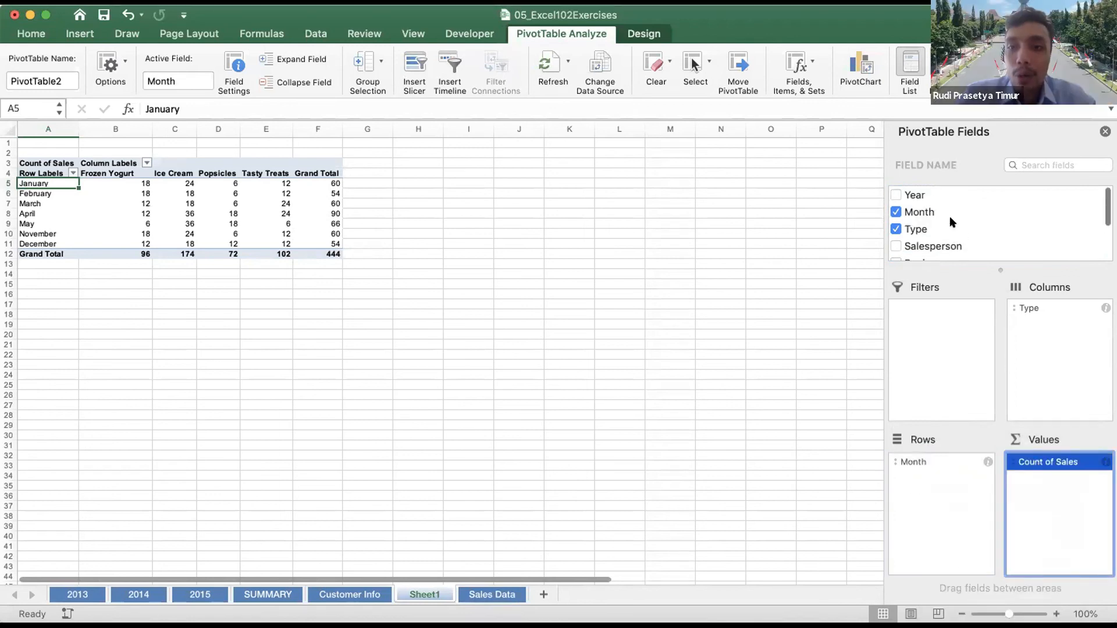
scroll(948, 220, "down", 3)
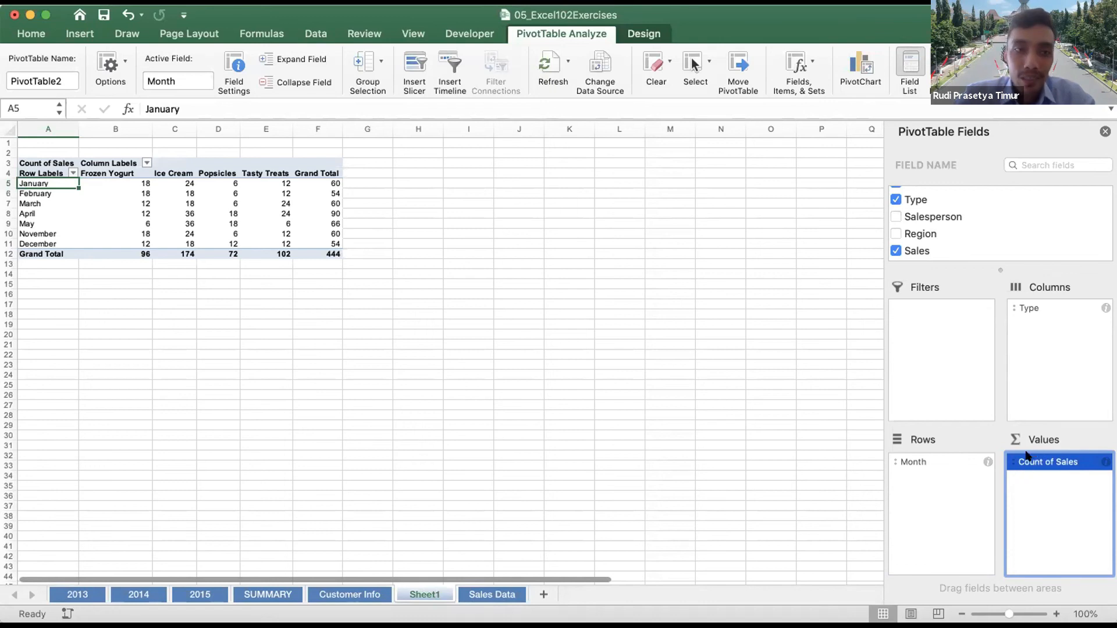
scroll(926, 216, "up", 1)
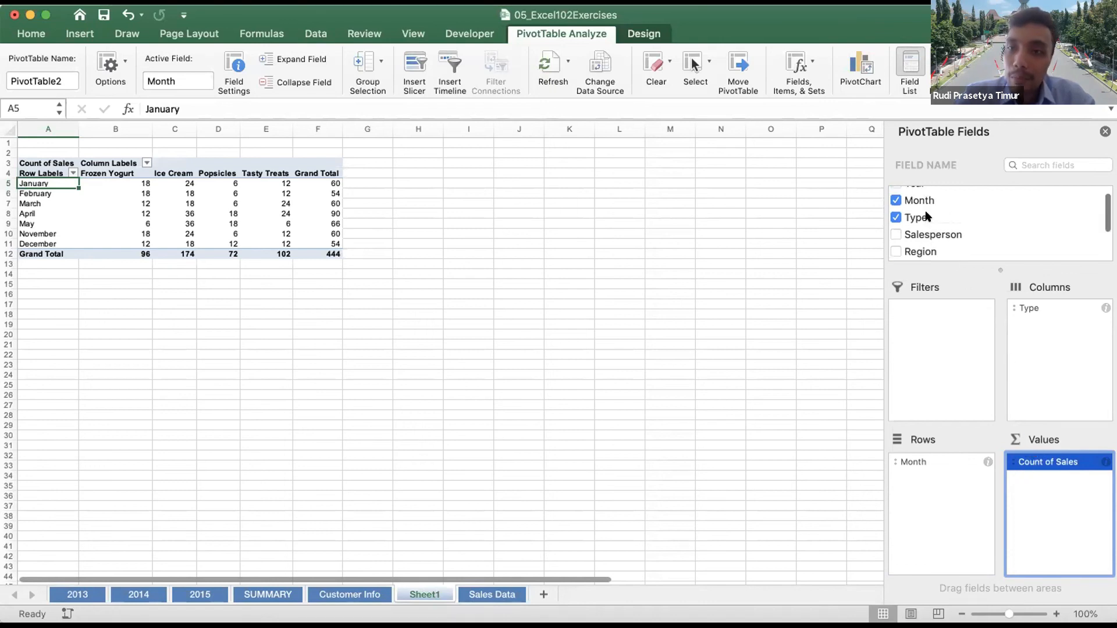
left_click_drag(1076, 462, 830, 449)
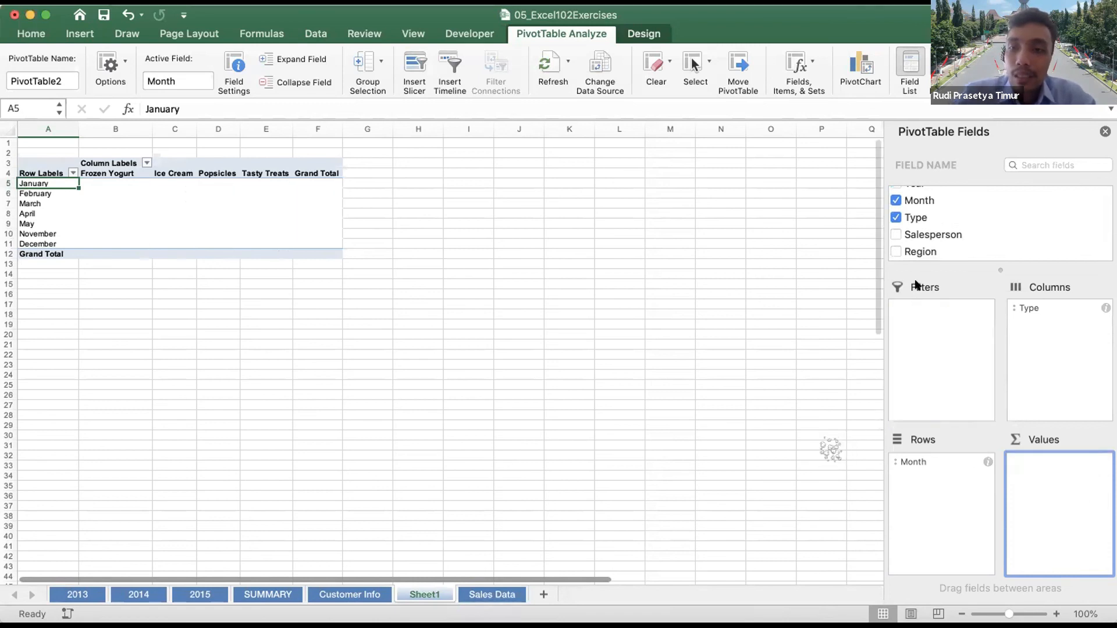
scroll(922, 245, "down", 3)
left_click_drag(921, 224, 1069, 514)
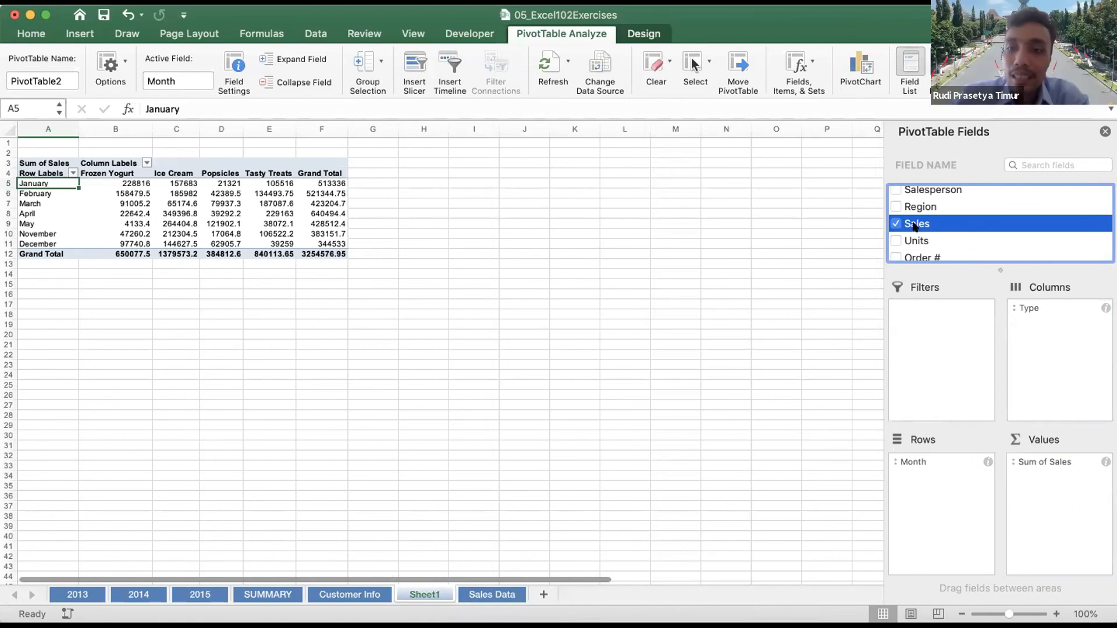
Add the Sales field to the Values area a second time and set this new value field to summarize by Average
left_click_drag(963, 235, 1072, 519)
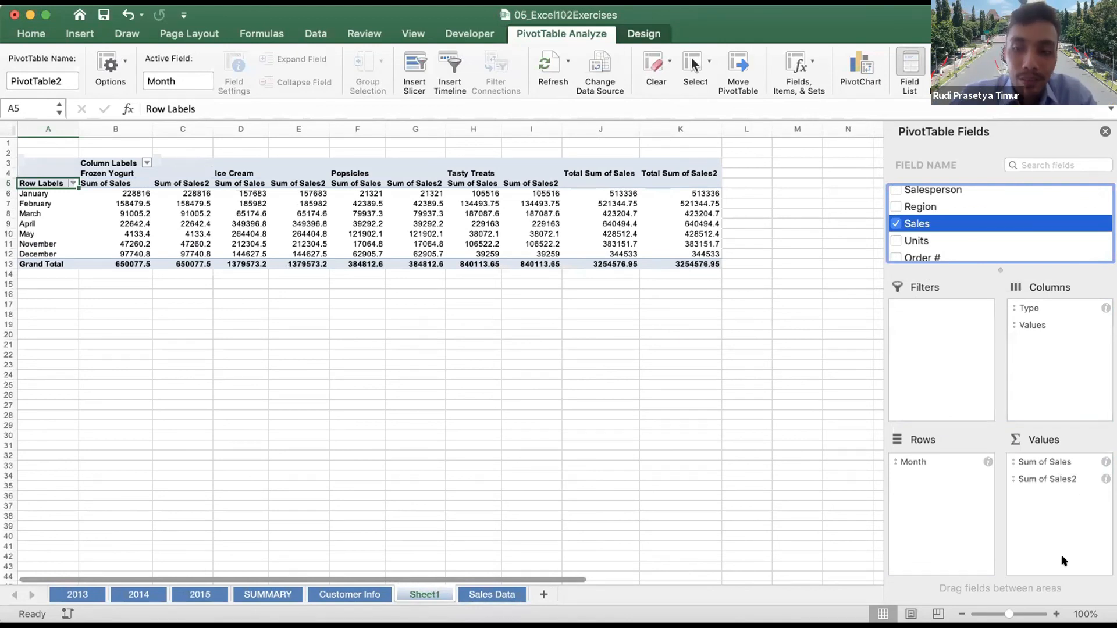
left_click(1059, 479)
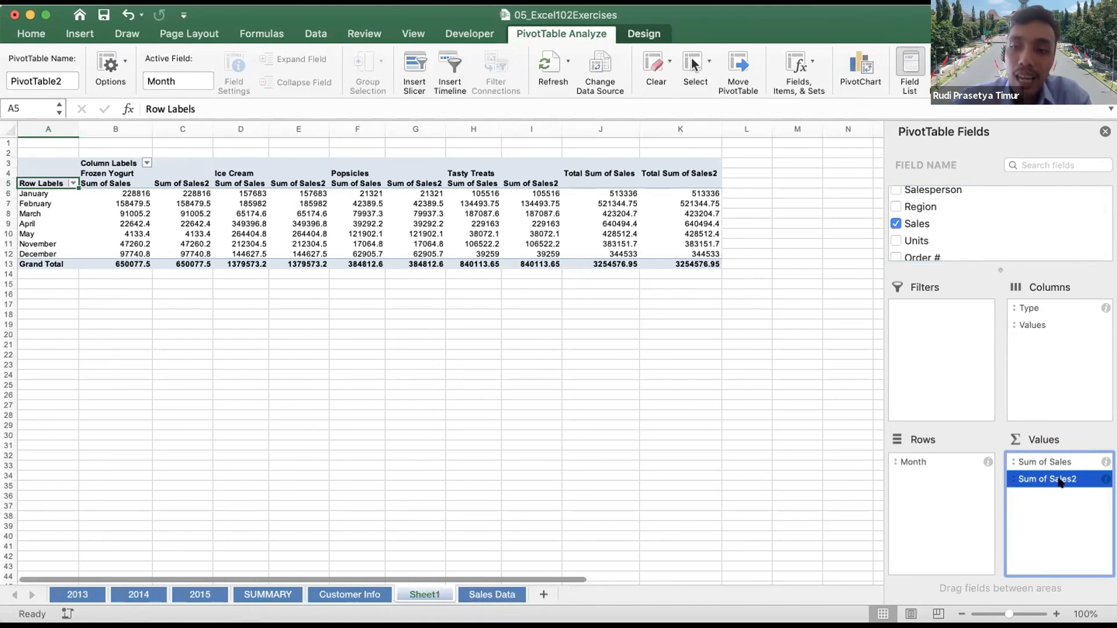
right_click(1058, 479)
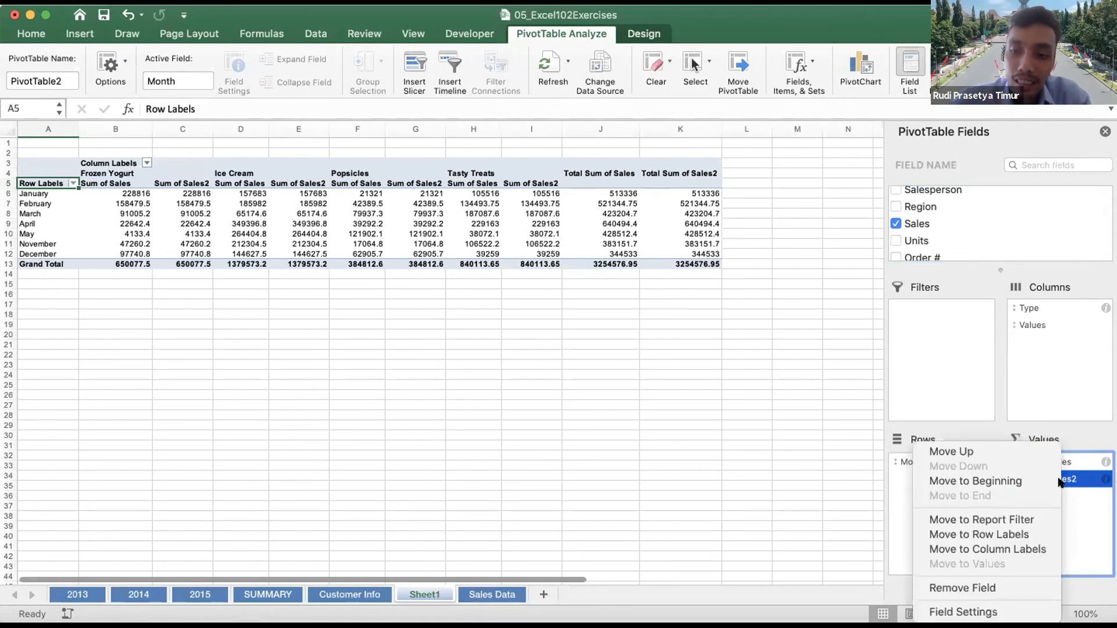
left_click(987, 611)
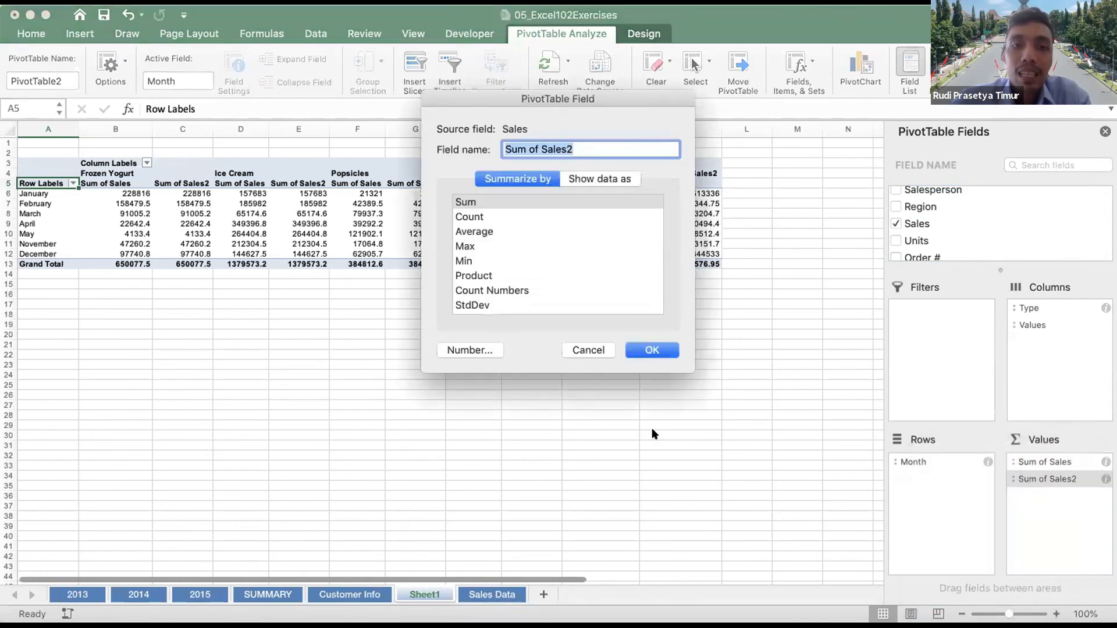
left_click(525, 245)
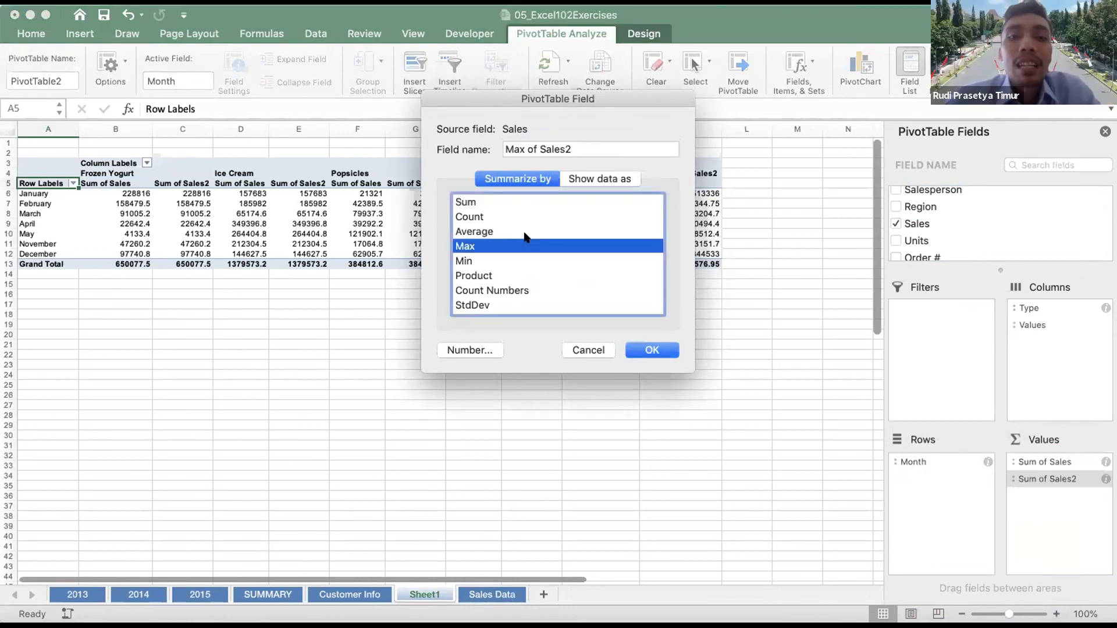
left_click(524, 230)
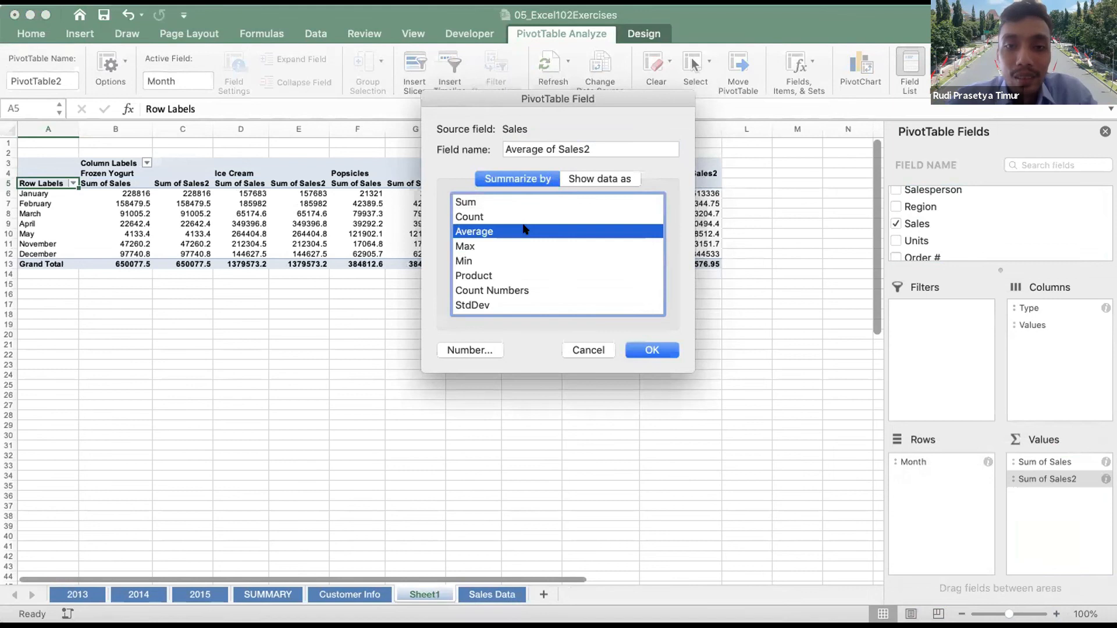
Rename the second Sales value field as Average and apply the field settings
double_click(604, 147)
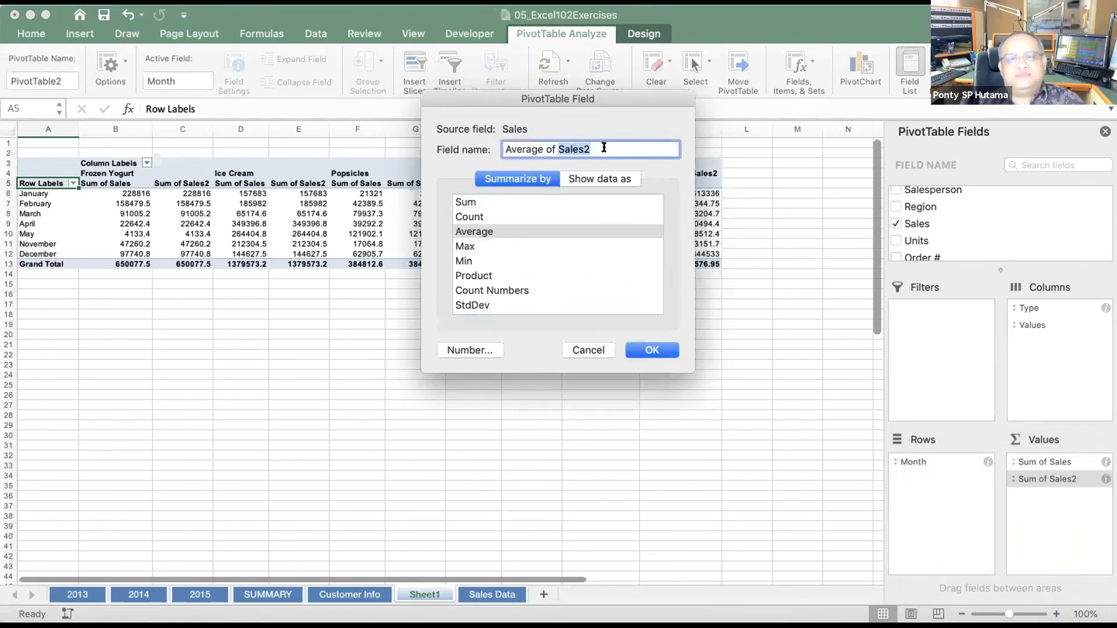
triple_click(598, 147)
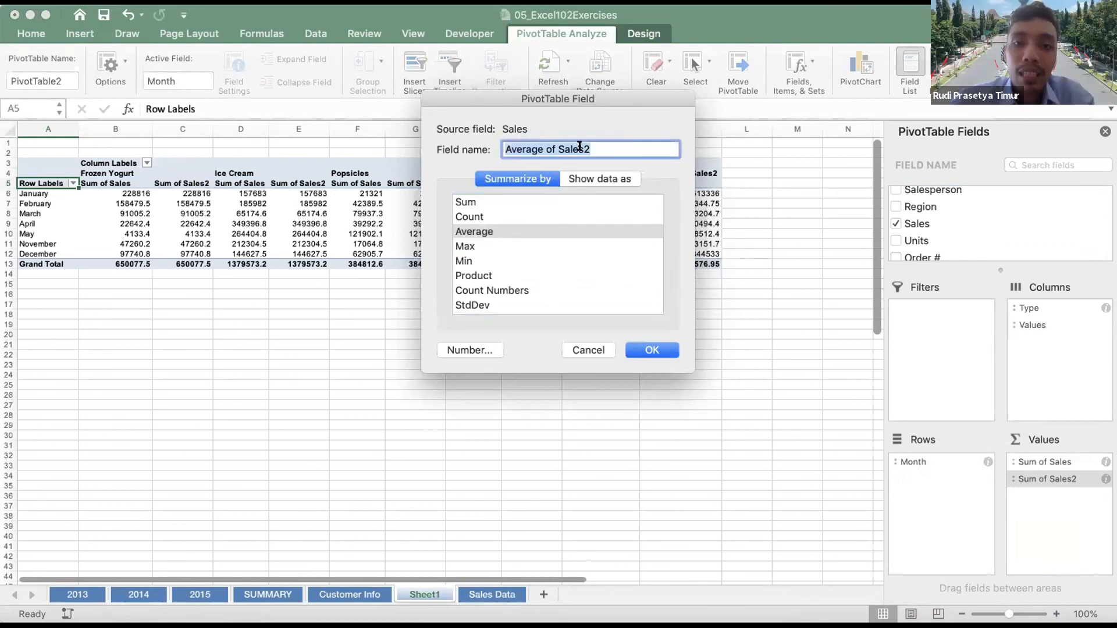
left_click_drag(542, 148, 649, 155)
key("BackSpace")
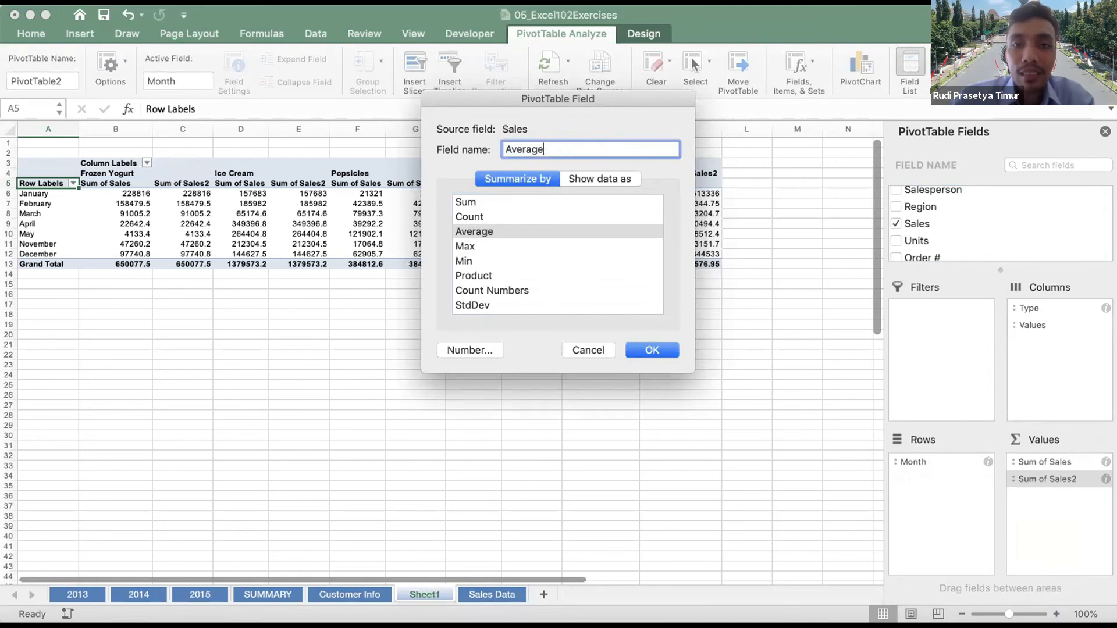
left_click(660, 345)
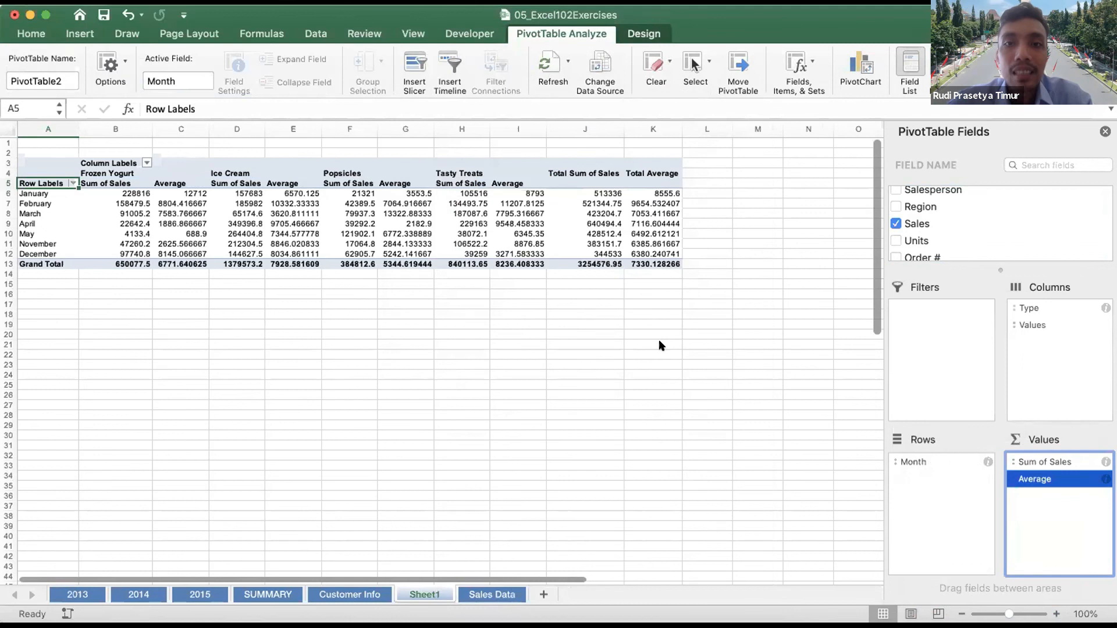
Add the Sales field to the Values area a third time, below Average
left_click(629, 168)
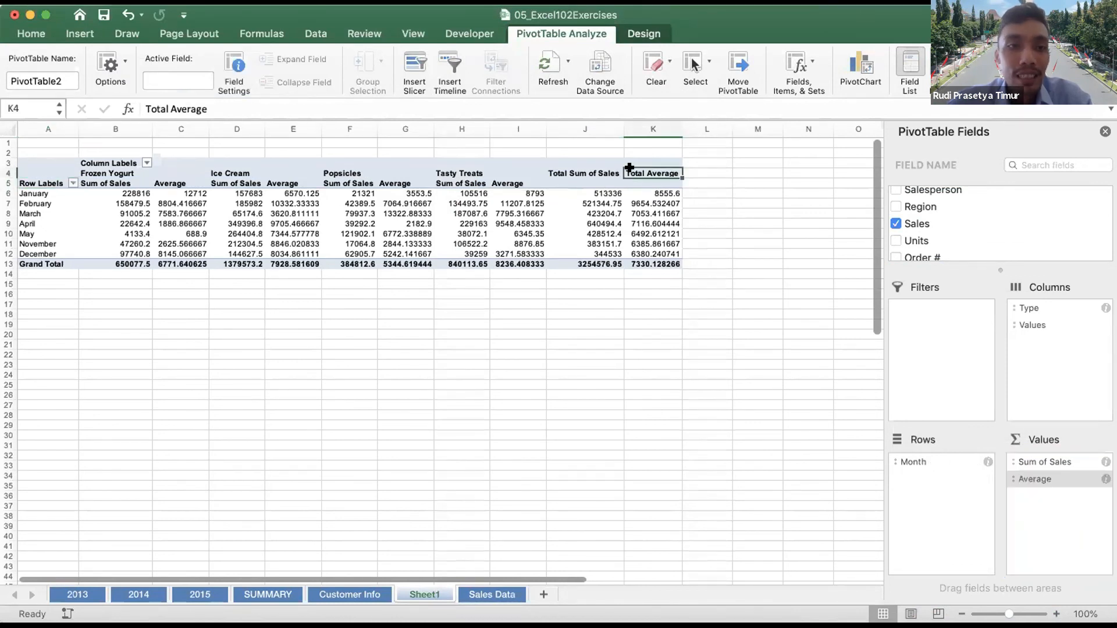
left_click(405, 182)
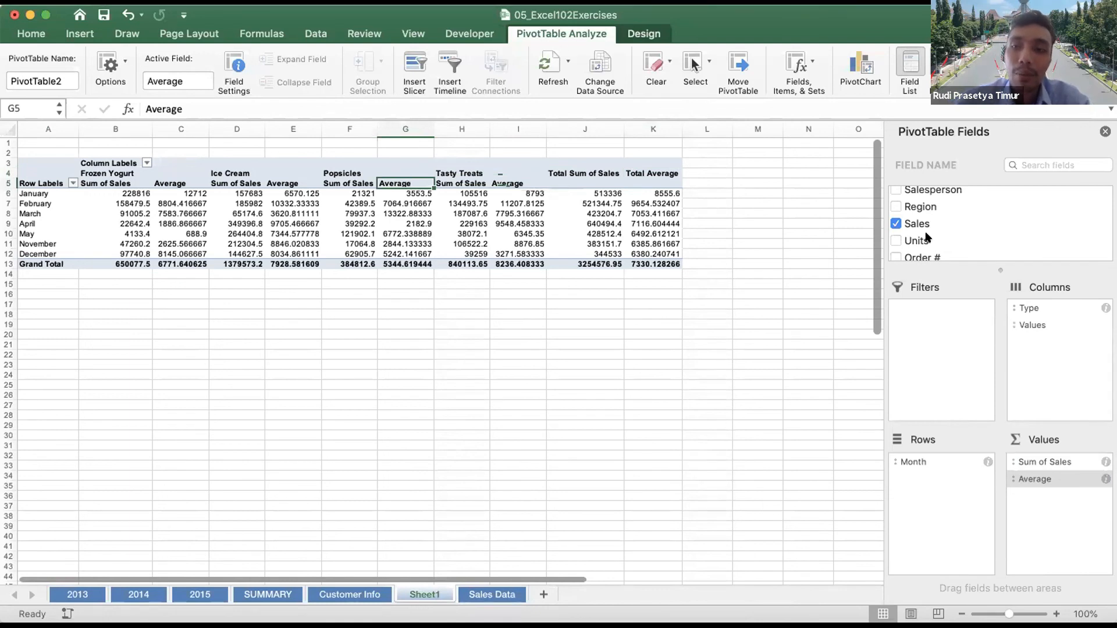
left_click_drag(920, 225, 1059, 493)
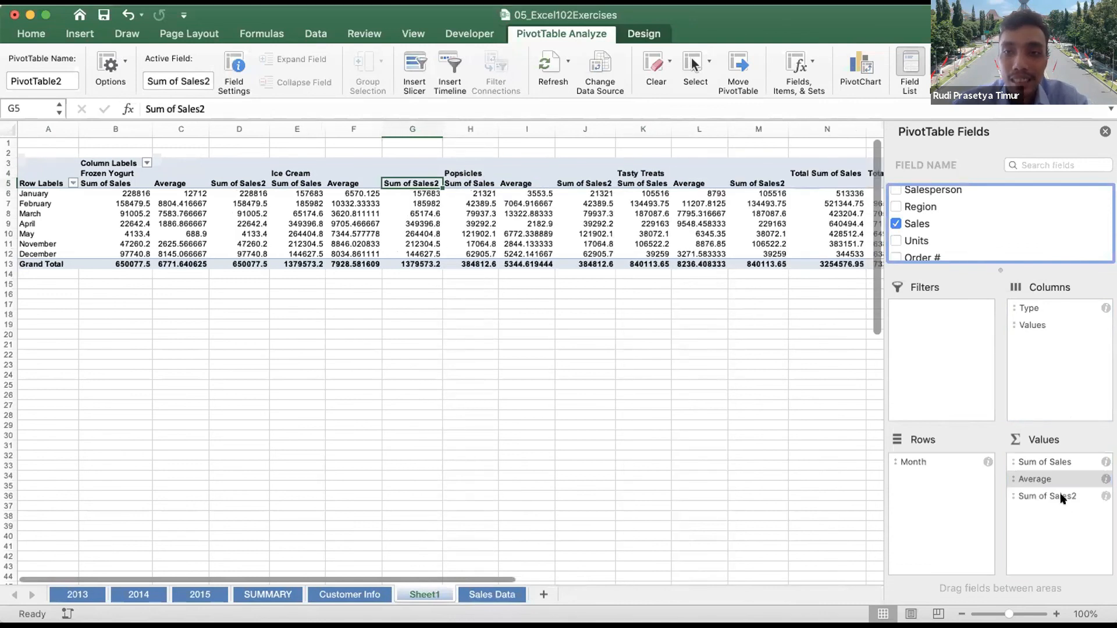
scroll(721, 435, "right", 2)
scroll(720, 435, "right", 3)
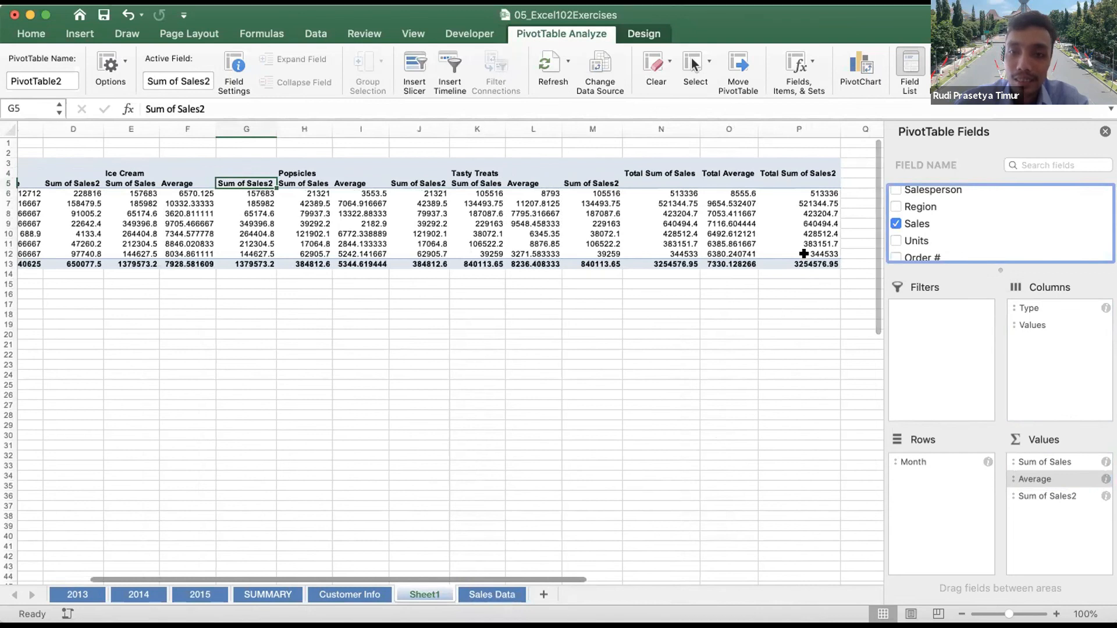
In the field settings of Sum of Sales2, choose to show its data as % Of
left_click(1028, 496)
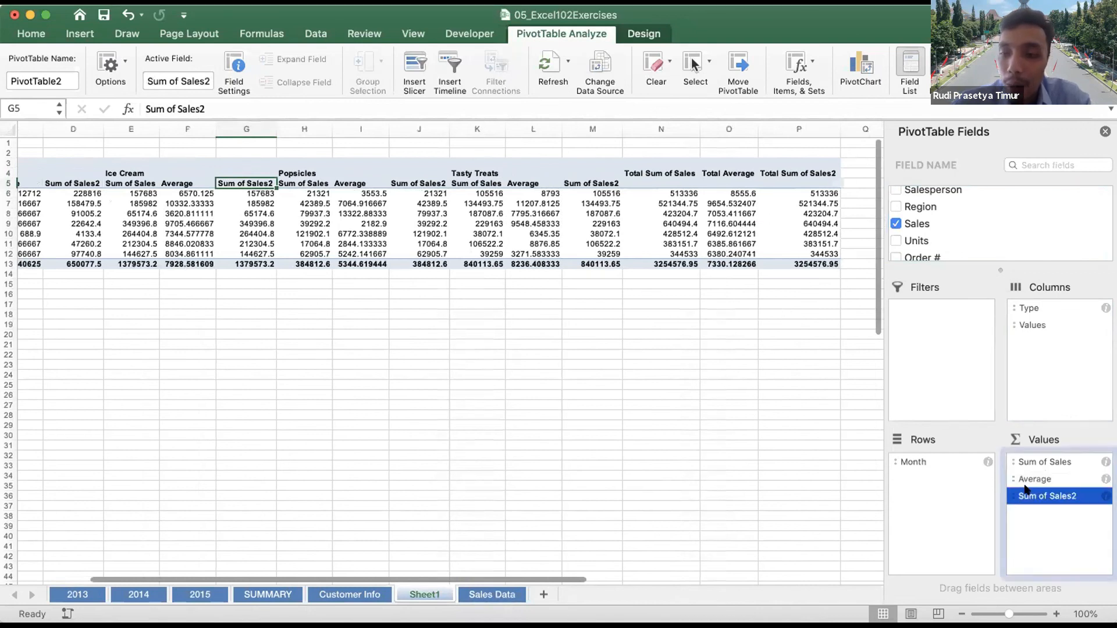
left_click(1075, 495)
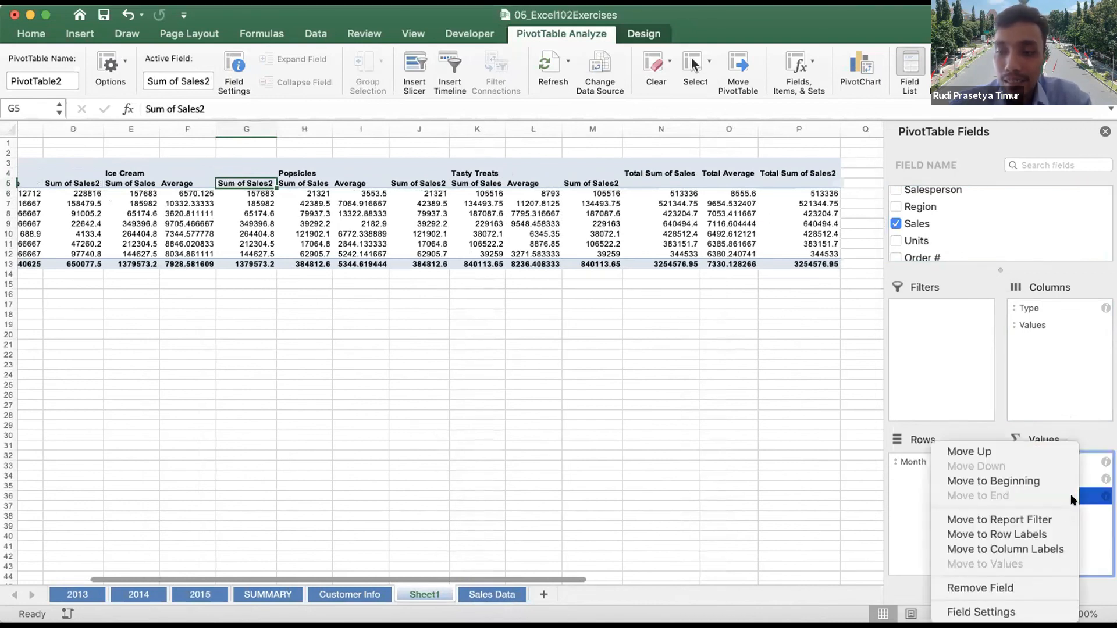
left_click(1013, 611)
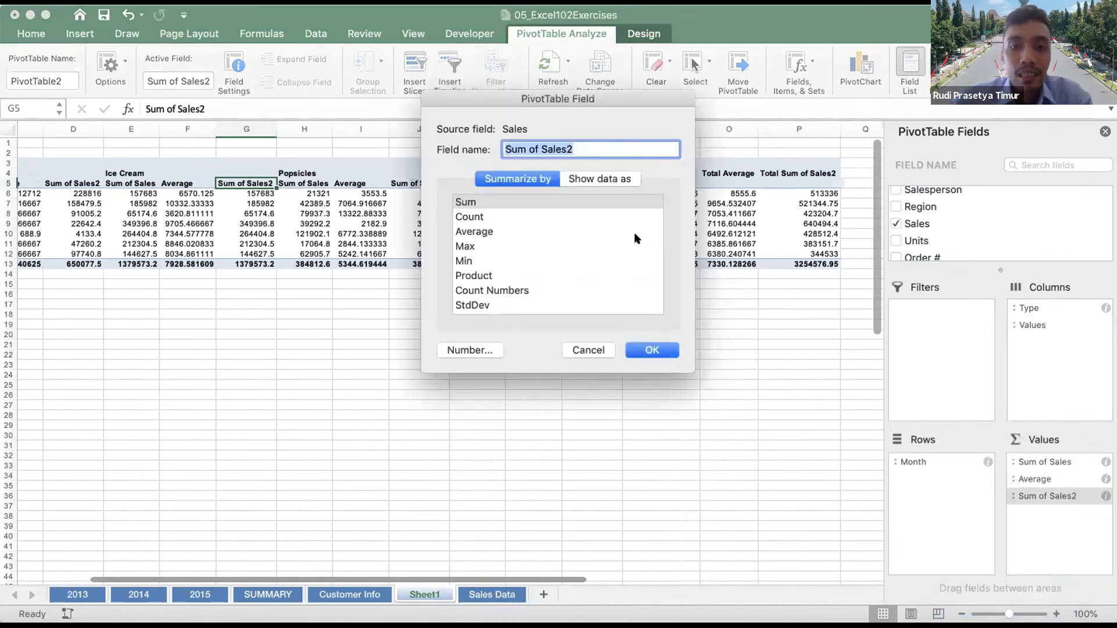
left_click(603, 177)
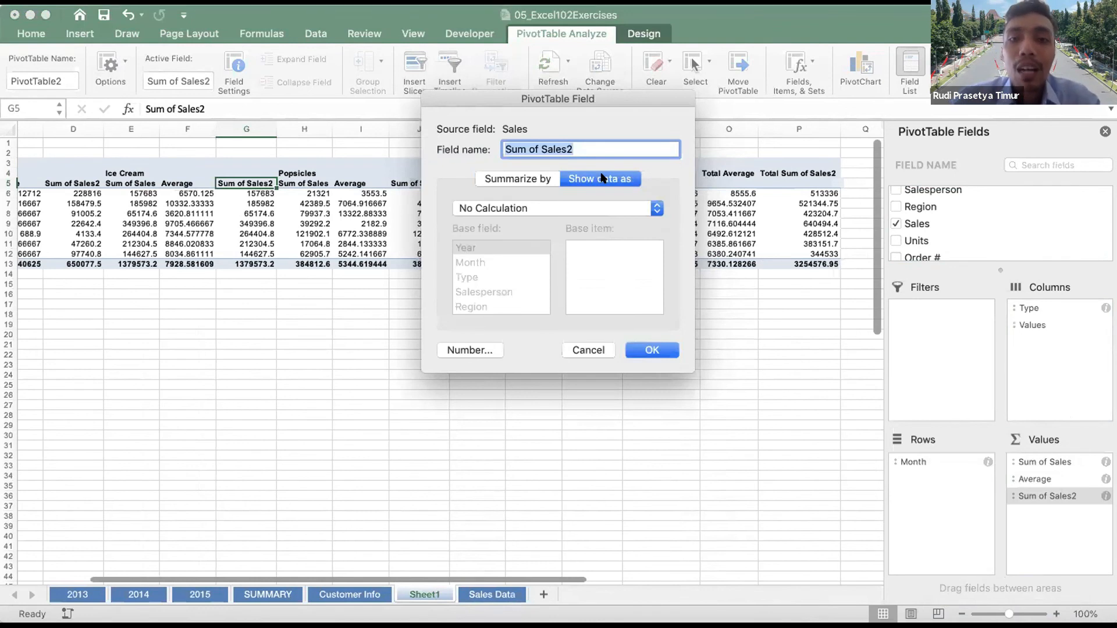
left_click(596, 209)
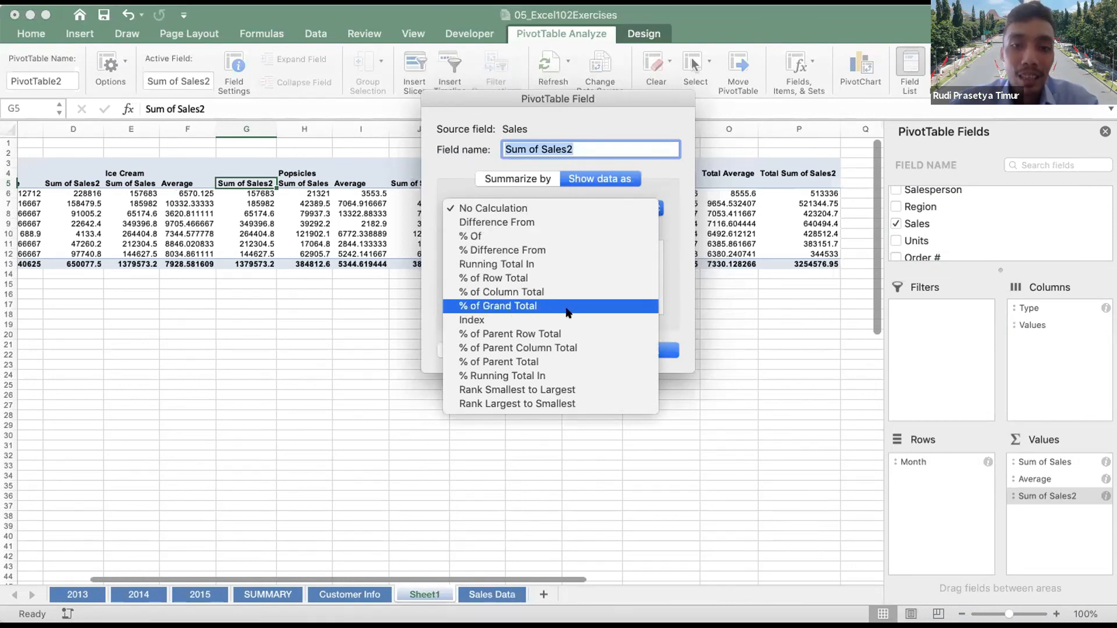
left_click(580, 237)
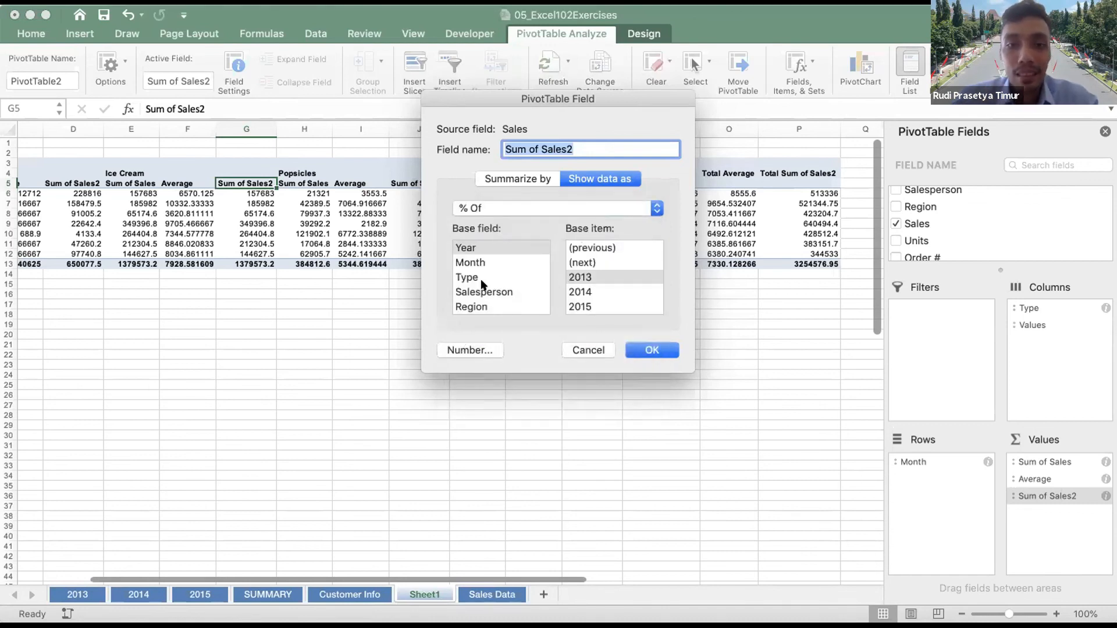
Go through the available base fields for the % Of calculation, trying Salesperson, Type and Sales and browsing the Sales base items
scroll(481, 284, "down", 1)
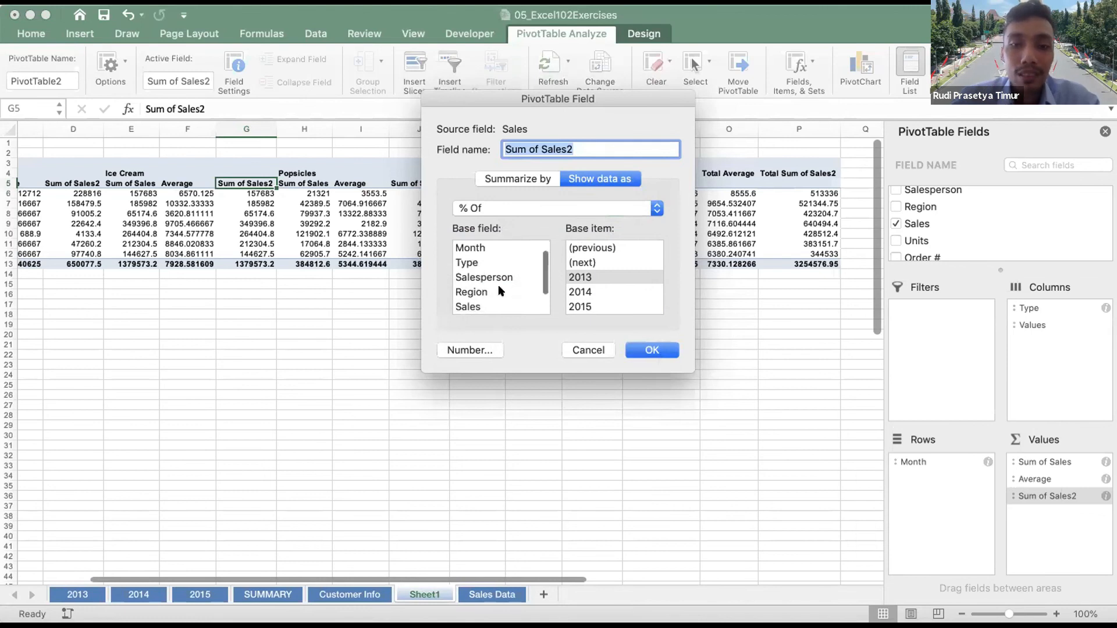
scroll(497, 288, "down", 1)
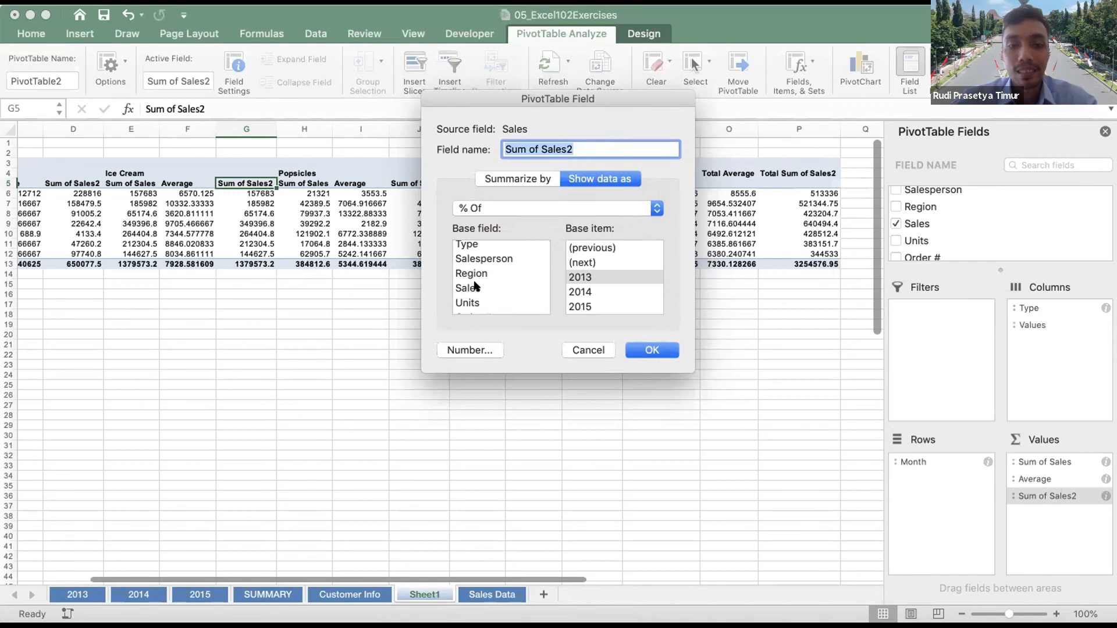
scroll(476, 285, "up", 2)
scroll(480, 262, "up", 1)
scroll(482, 271, "down", 3)
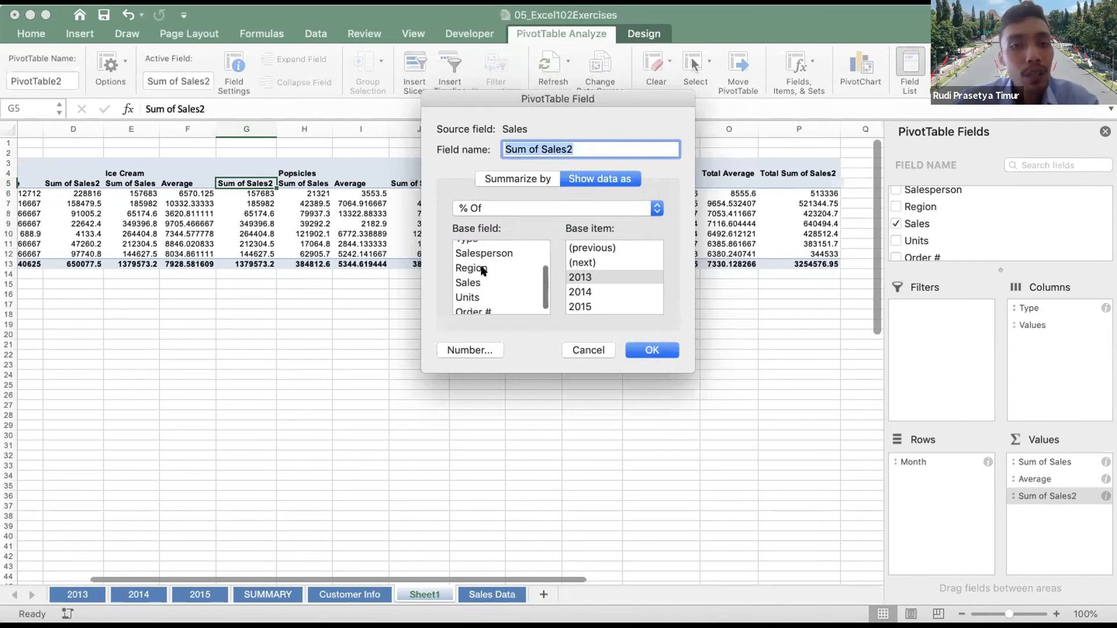
scroll(522, 268, "up", 2)
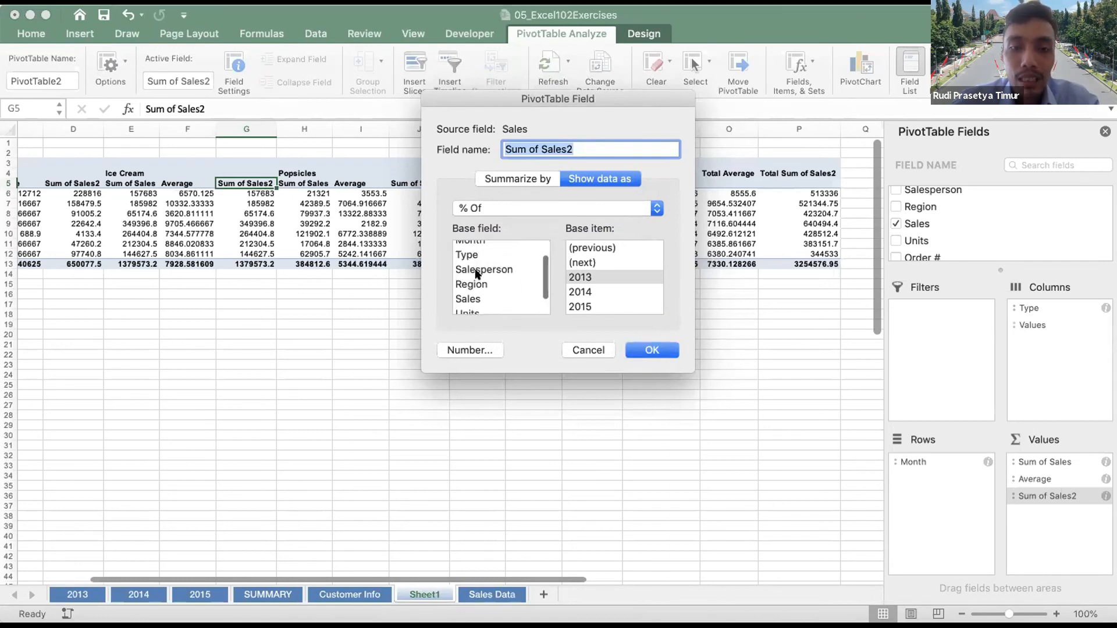
scroll(478, 275, "up", 2)
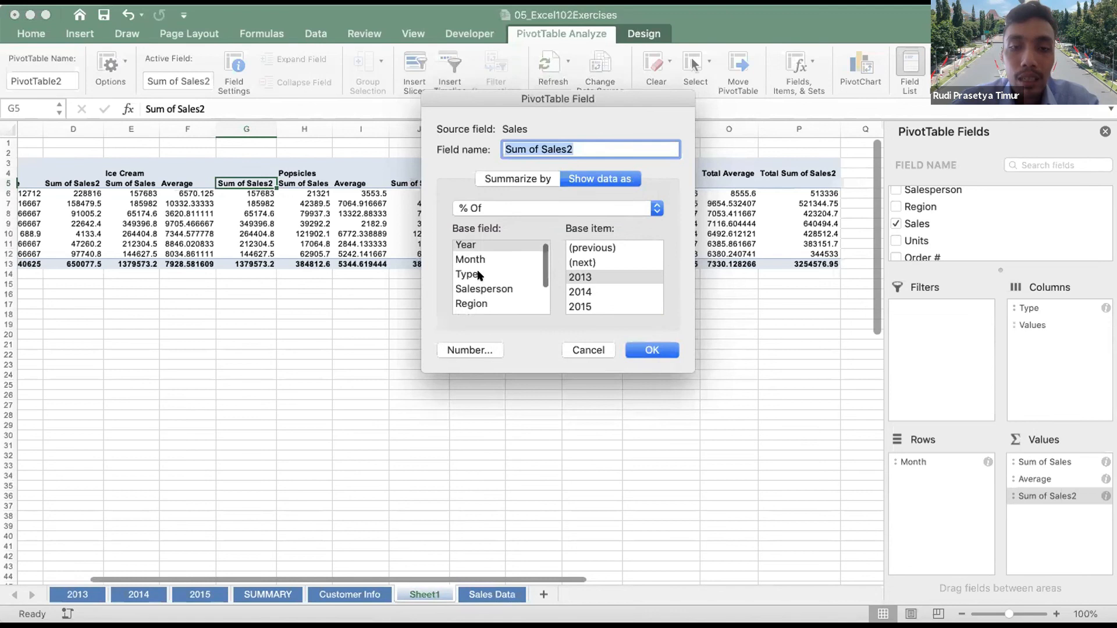
left_click(486, 288)
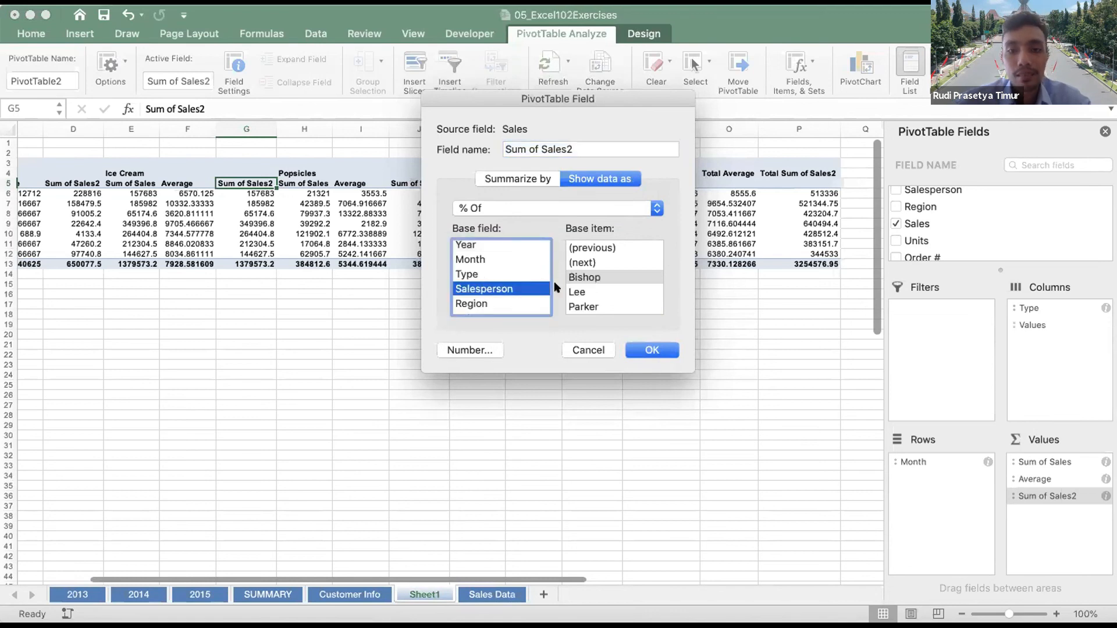
left_click(514, 274)
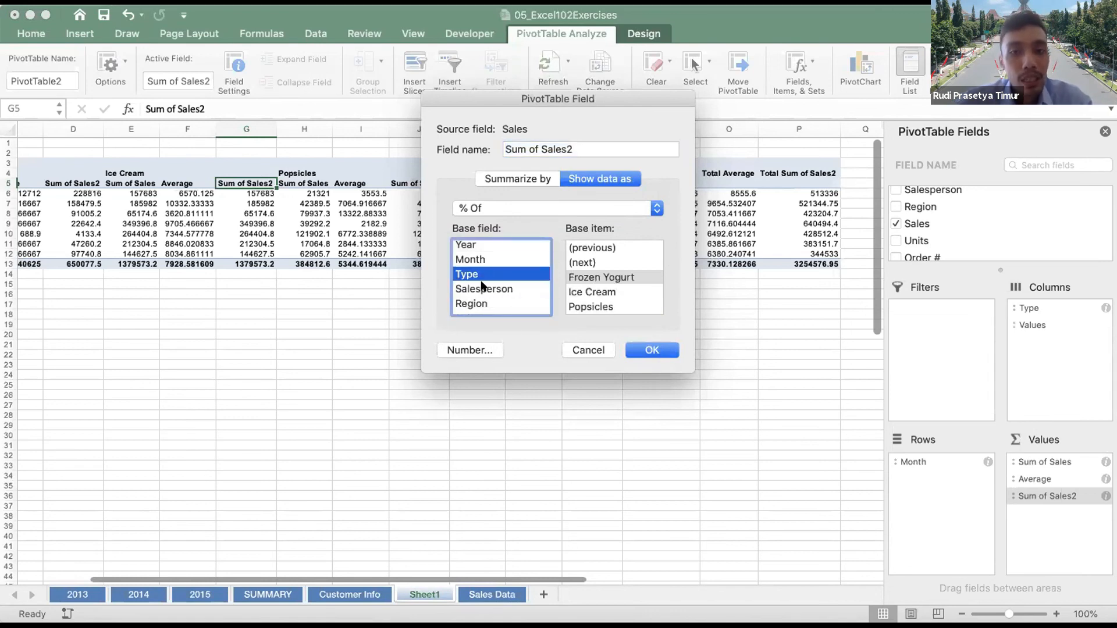
scroll(481, 281, "down", 2)
left_click(480, 288)
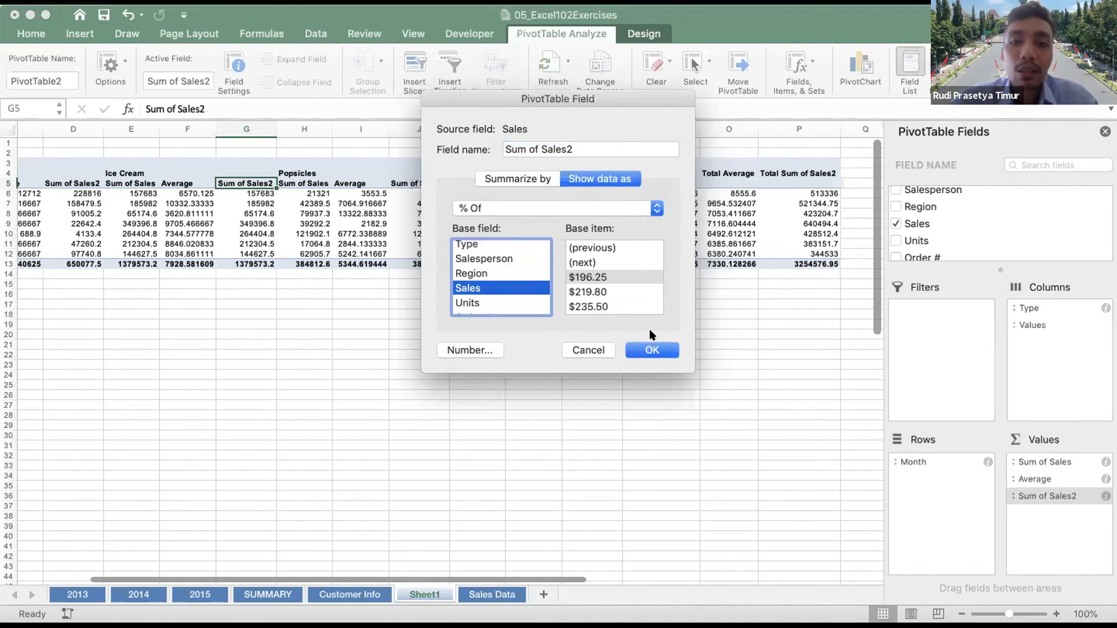
scroll(617, 271, "down", 10)
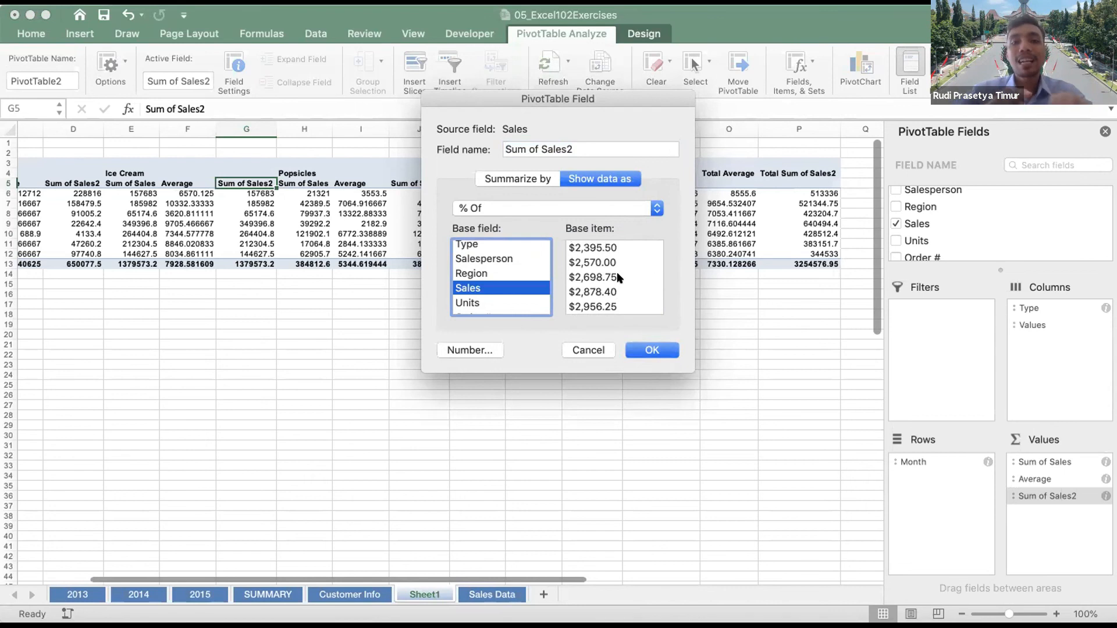
Set the % Of base field to Units with base item 157 and apply the field settings
left_click(458, 300)
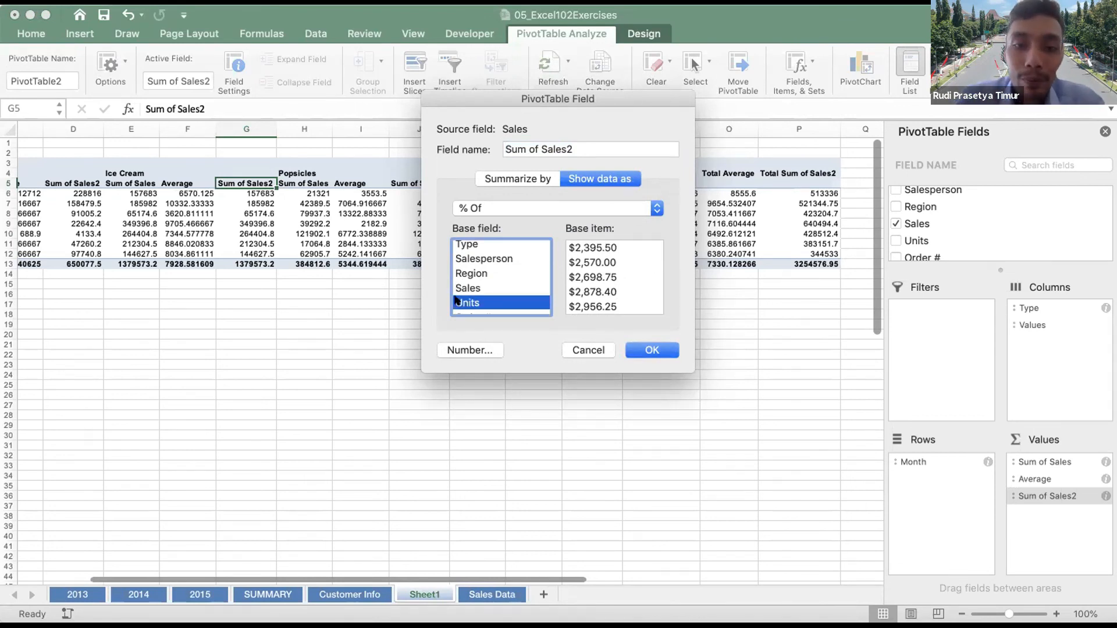
scroll(478, 285, "down", 1)
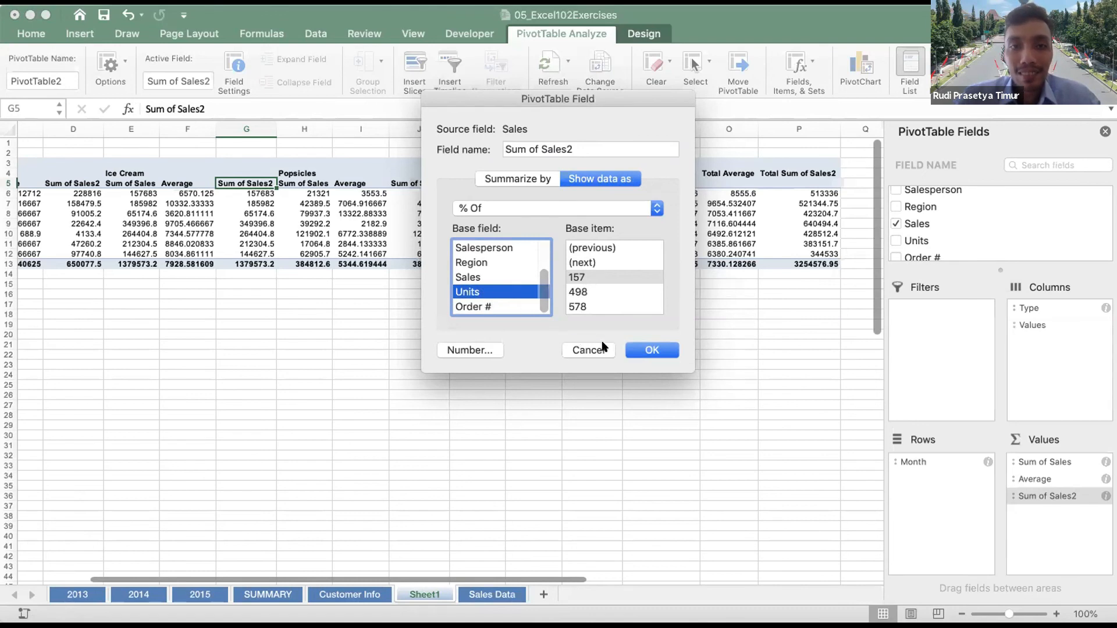
left_click(650, 350)
Examine the Sum of Sales2 columns across the product types and the total column of the PivotTable
left_click(798, 179)
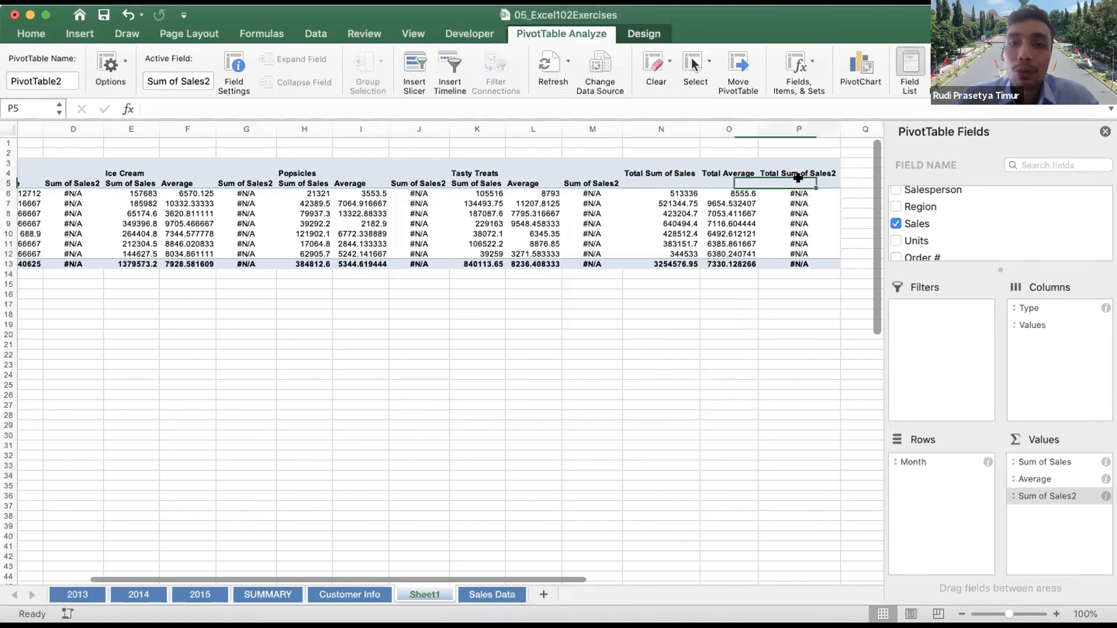
left_click(783, 191)
left_click_drag(414, 189, 782, 257)
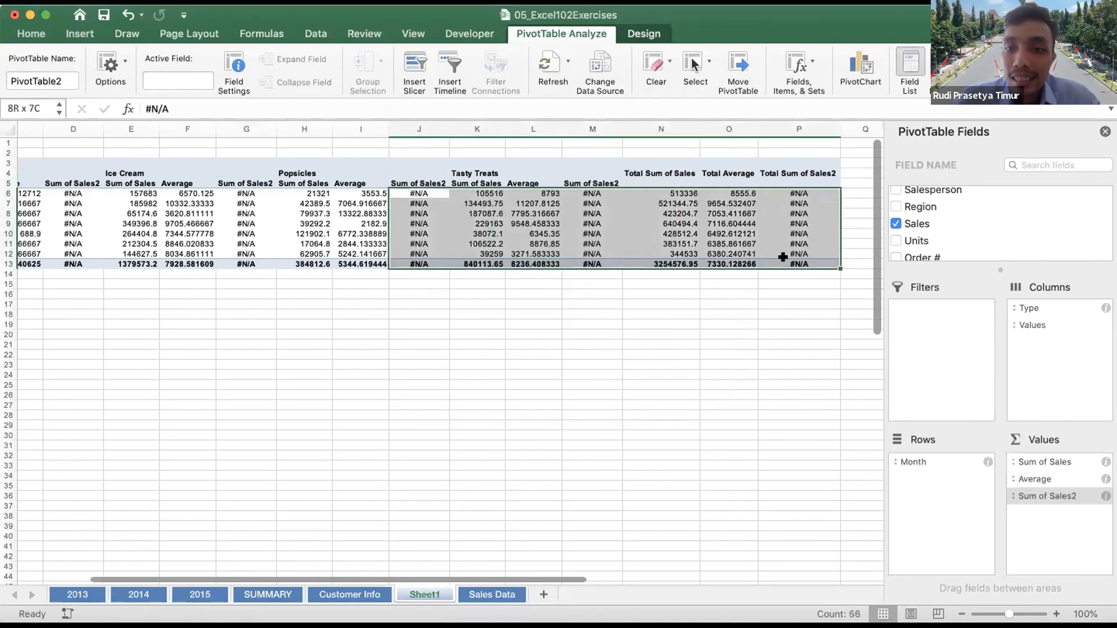
left_click(785, 221)
left_click_drag(790, 191, 792, 260)
left_click_drag(581, 192, 581, 259)
scroll(500, 259, "left", 5)
left_click_drag(239, 195, 248, 262)
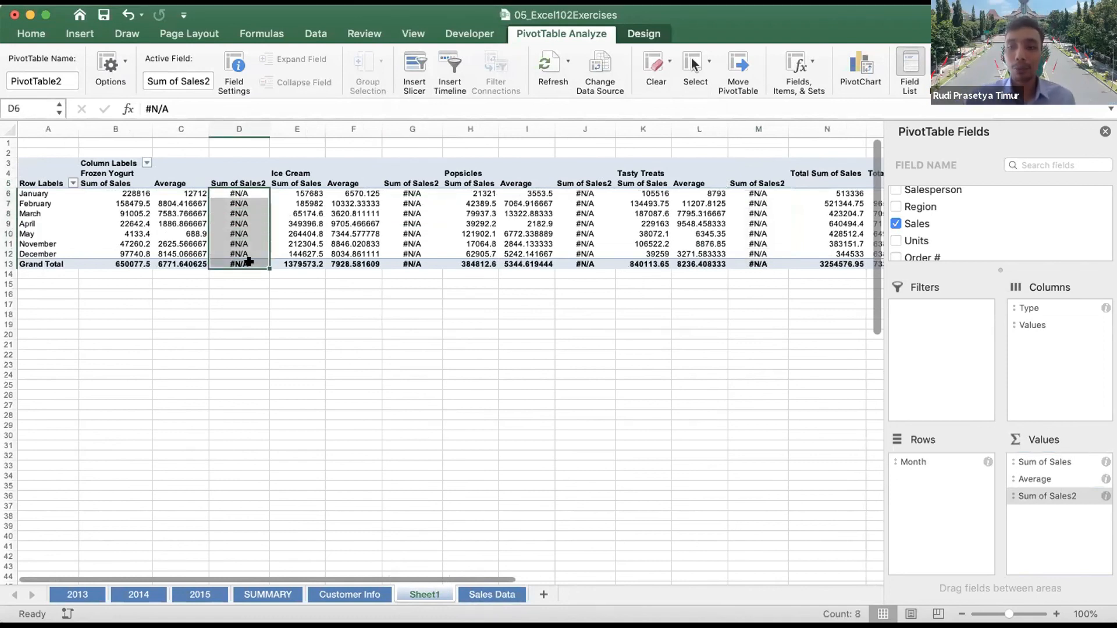
Remove the Sum of Sales2 value field from the PivotTable and select the whole table, A3:K13
left_click(1027, 493)
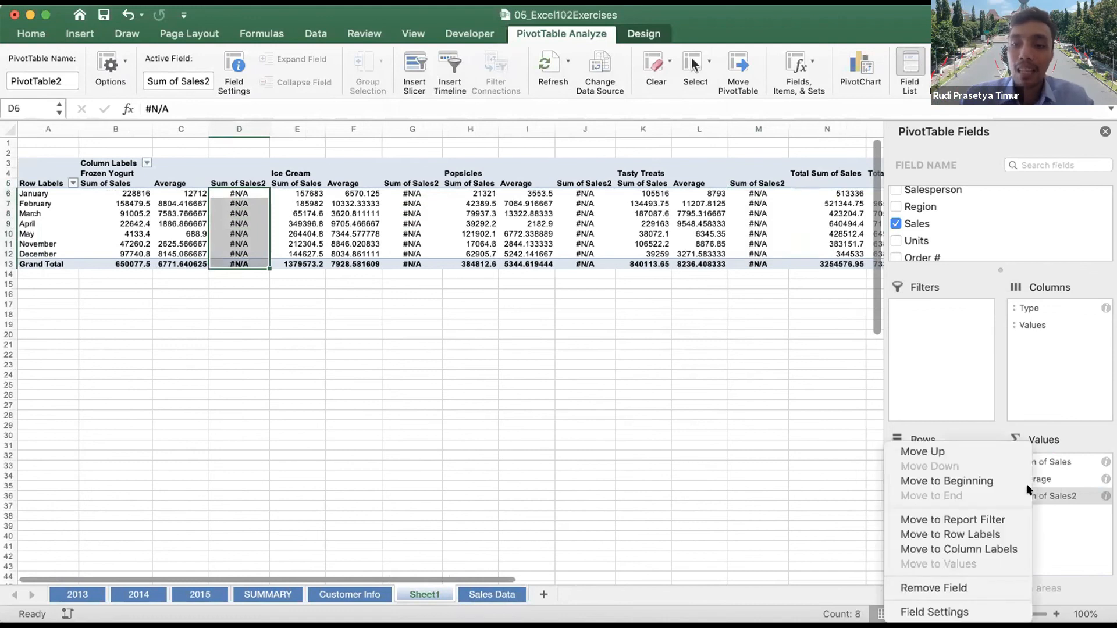
left_click(963, 588)
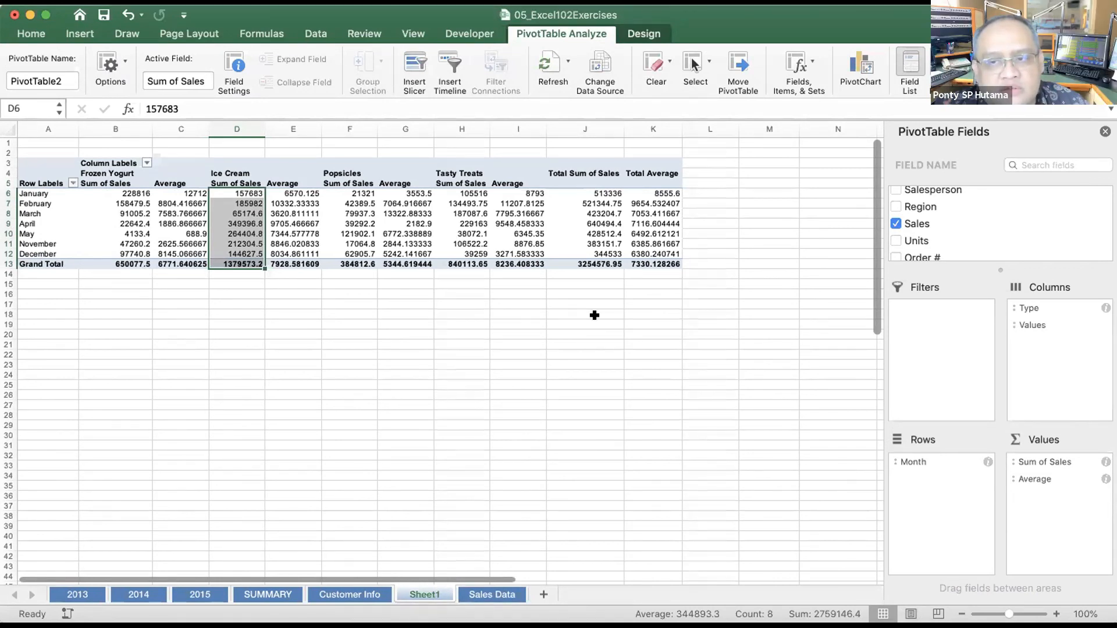
left_click(576, 163)
left_click_drag(41, 161, 656, 263)
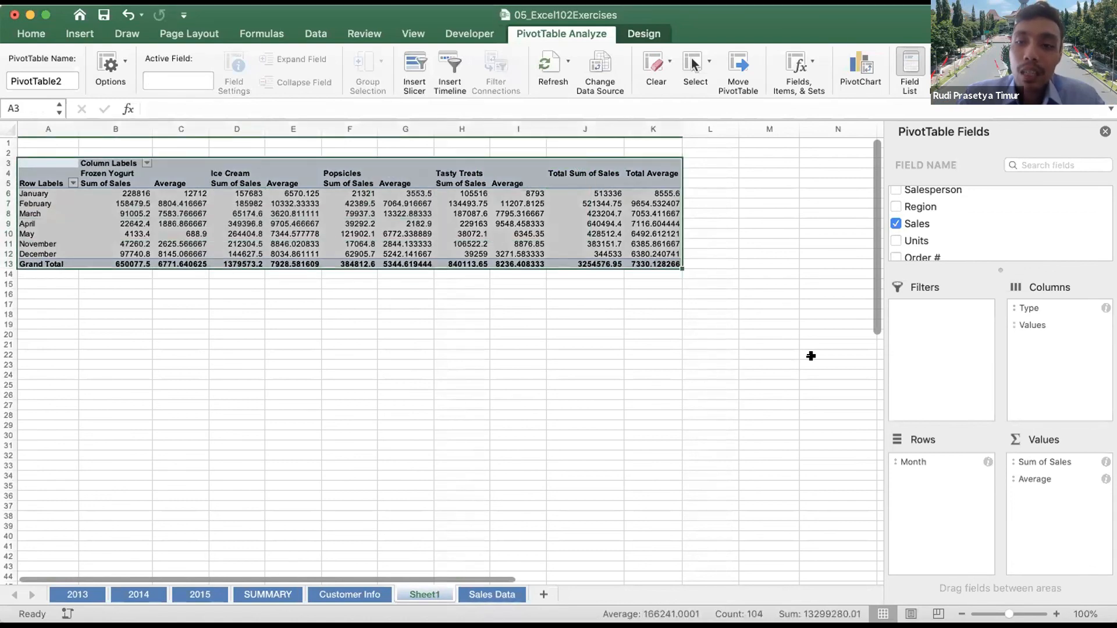
Add Sales again as a third value field in the PivotTable and open the settings of Sum of Sales2
left_click_drag(921, 215, 1045, 470)
scroll(767, 237, "right", 3)
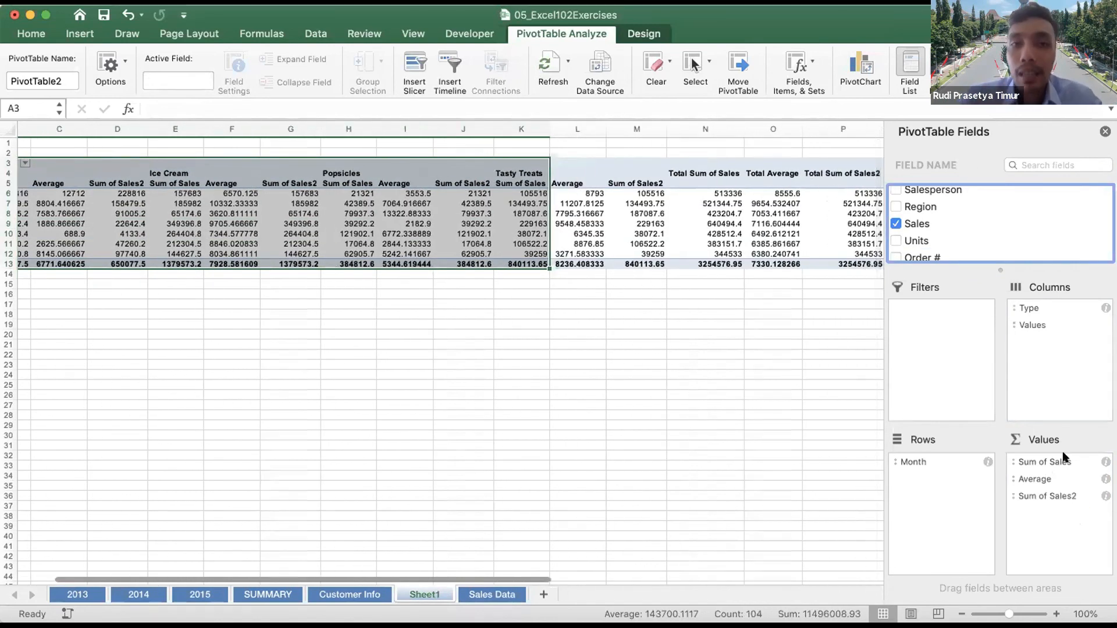
left_click(1062, 495)
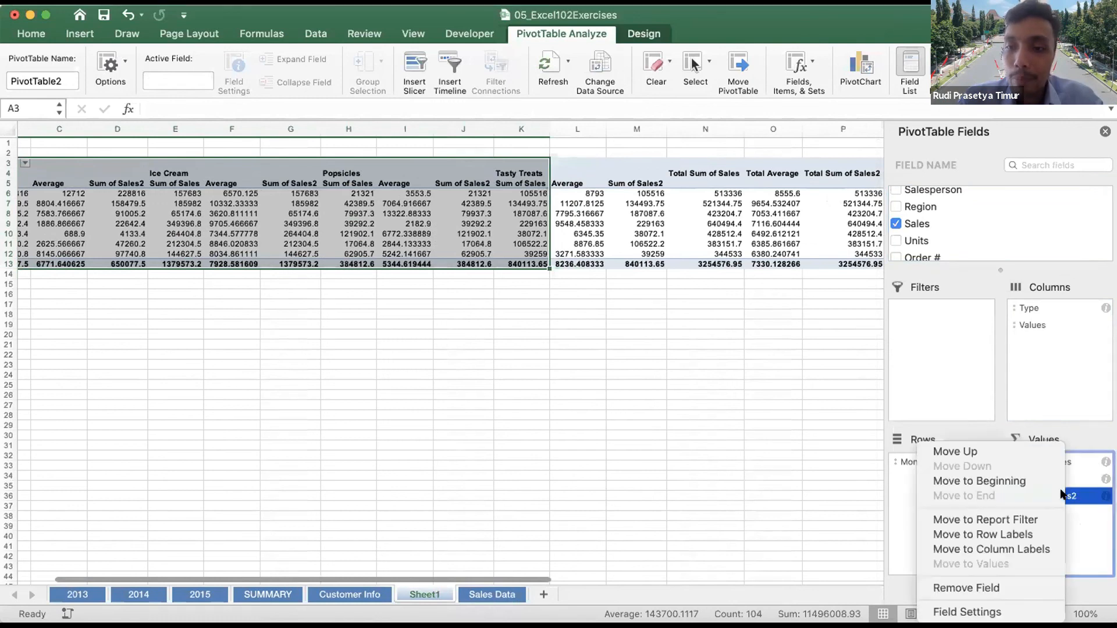
left_click(966, 611)
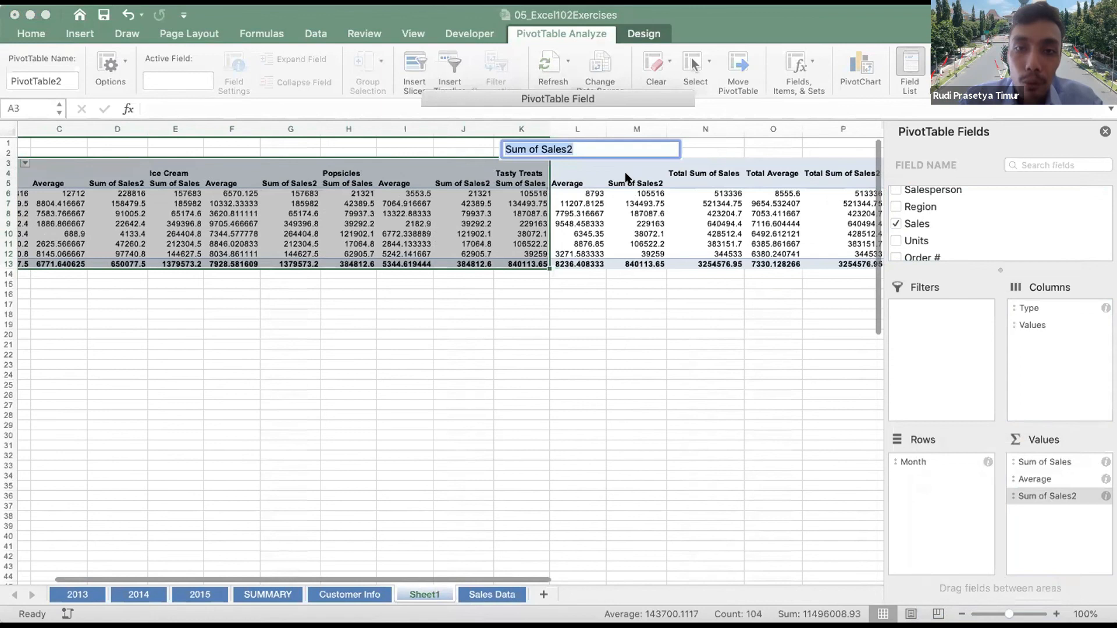
left_click_drag(602, 94, 601, 110)
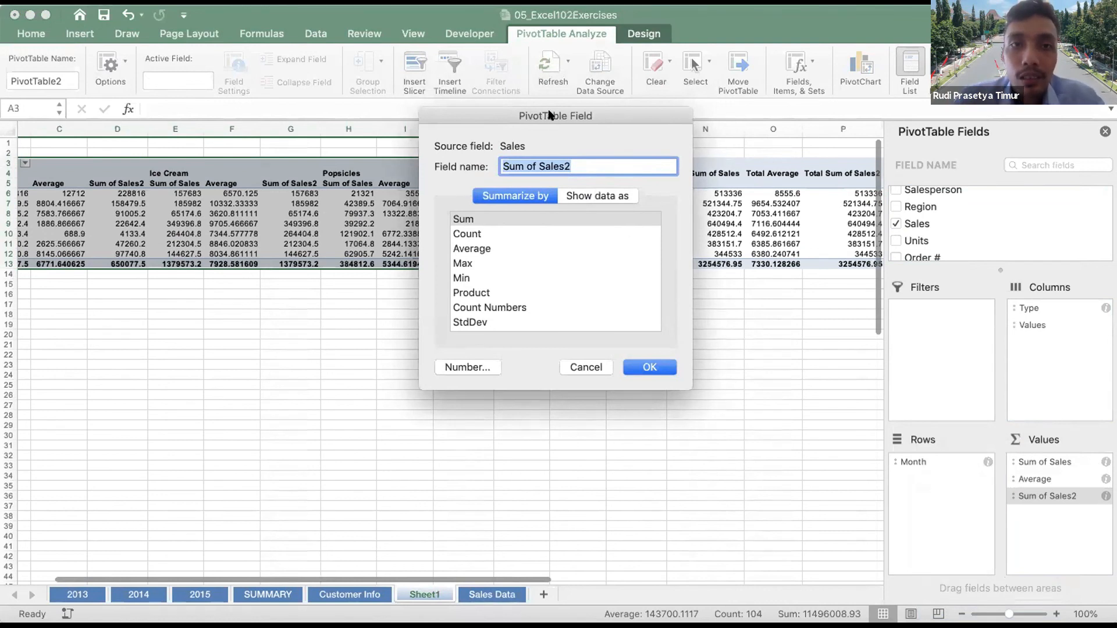
Try showing the Sum of Sales2 data as Difference From and browse the available base fields
left_click(588, 195)
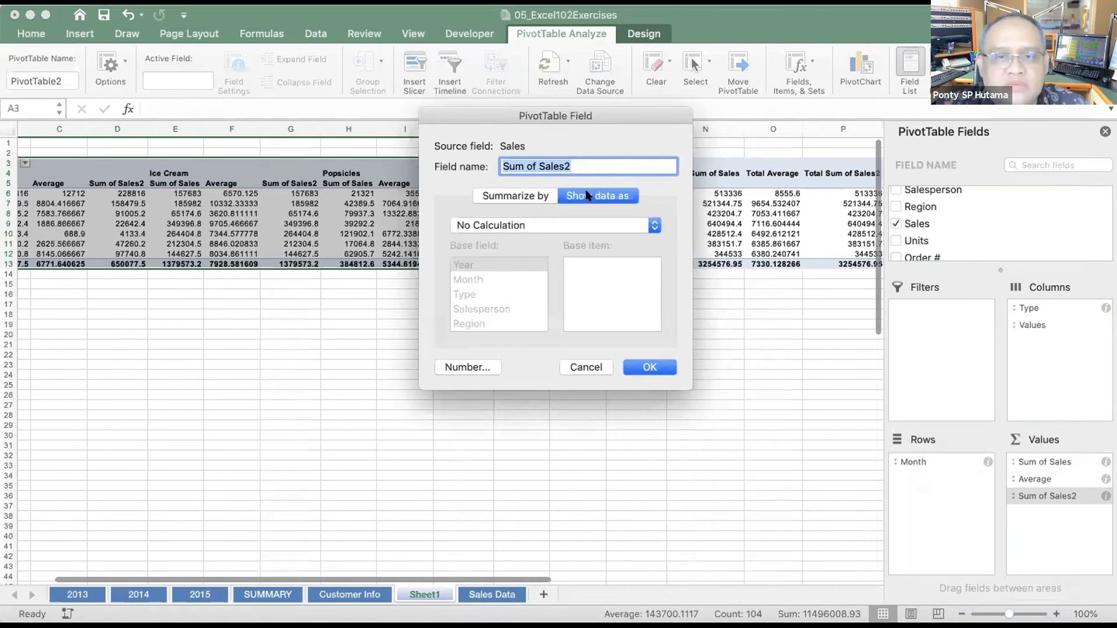
left_click(578, 228)
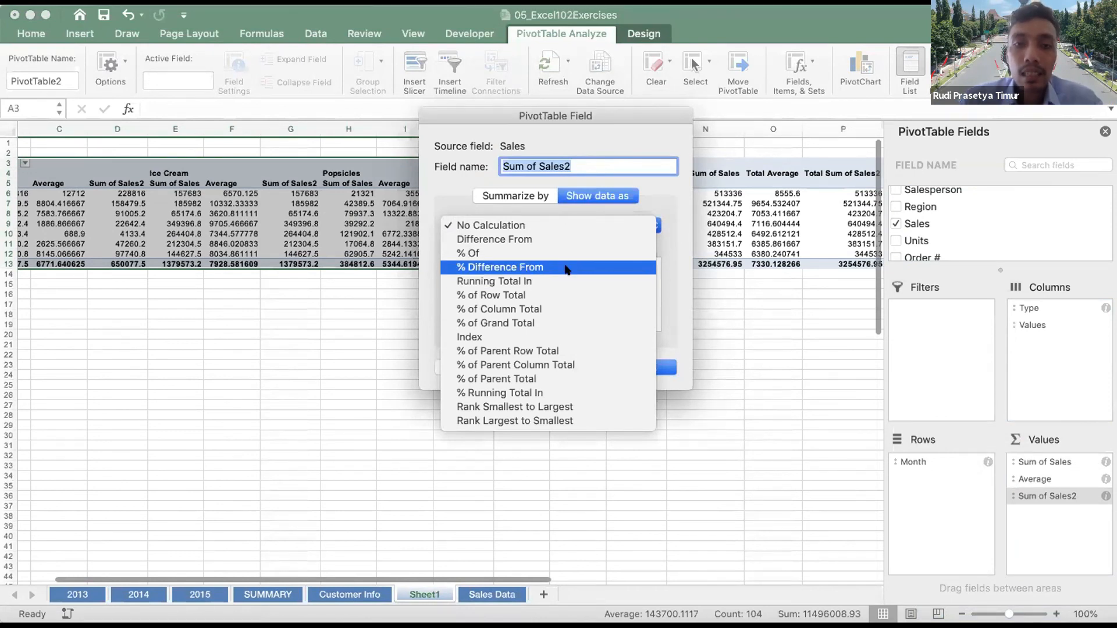
left_click(569, 238)
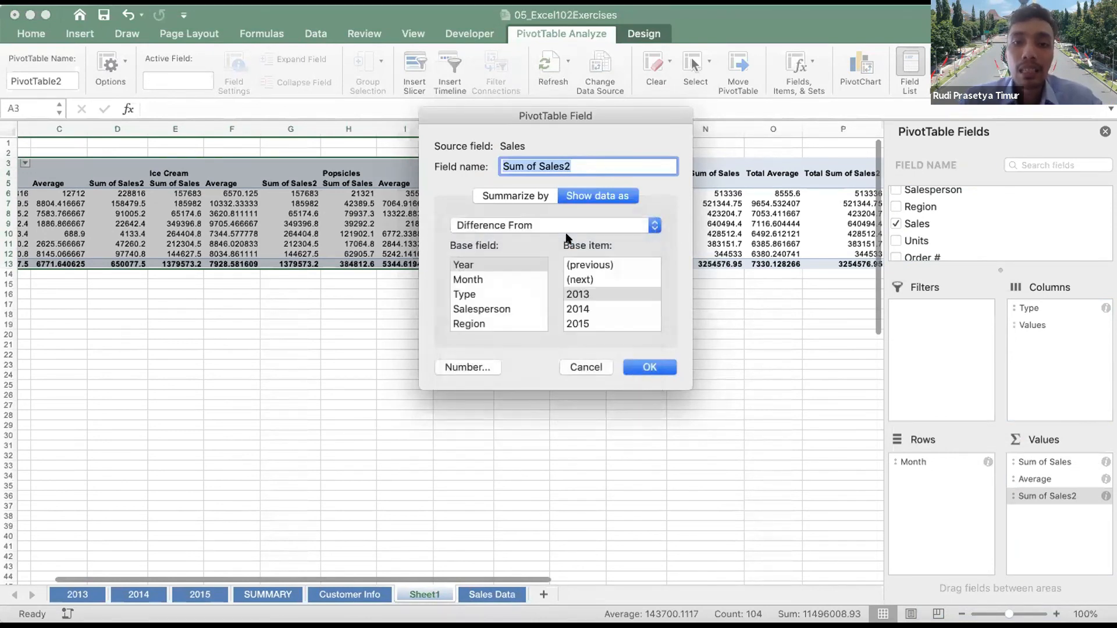
scroll(526, 309, "down", 3)
scroll(526, 309, "up", 1)
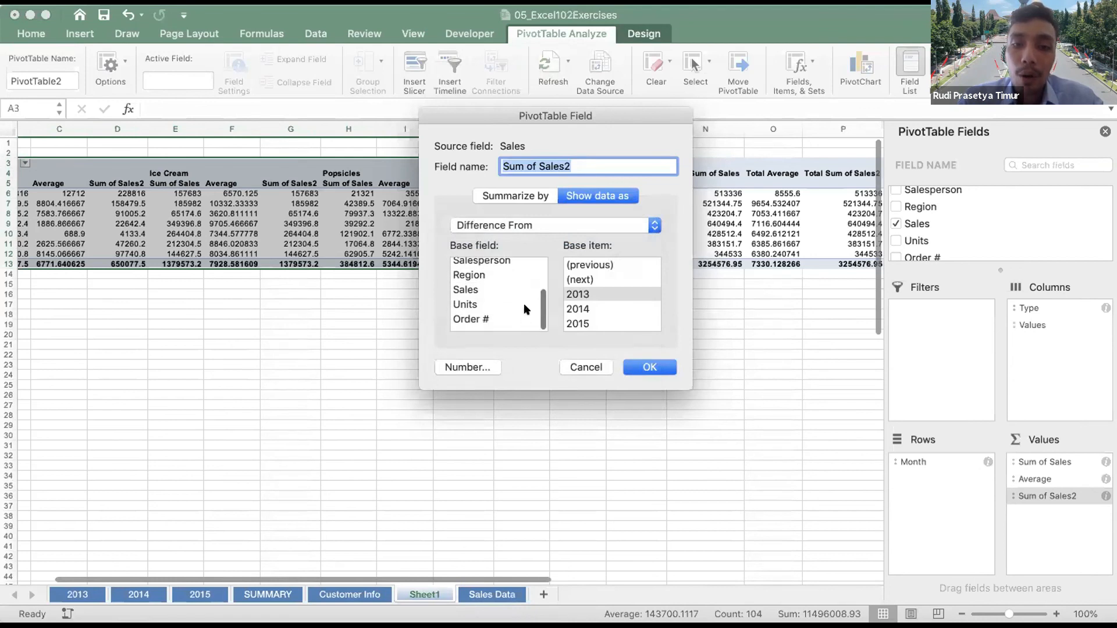
Show the Sum of Sales2 data as % of Parent Column Total and apply the field settings
left_click(580, 226)
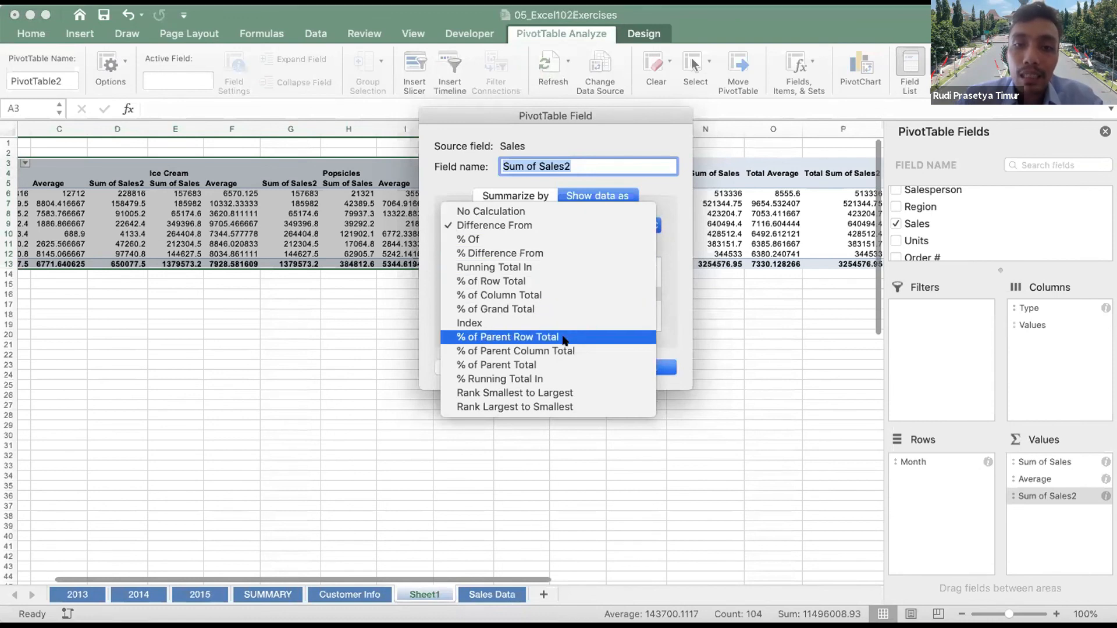
left_click(591, 347)
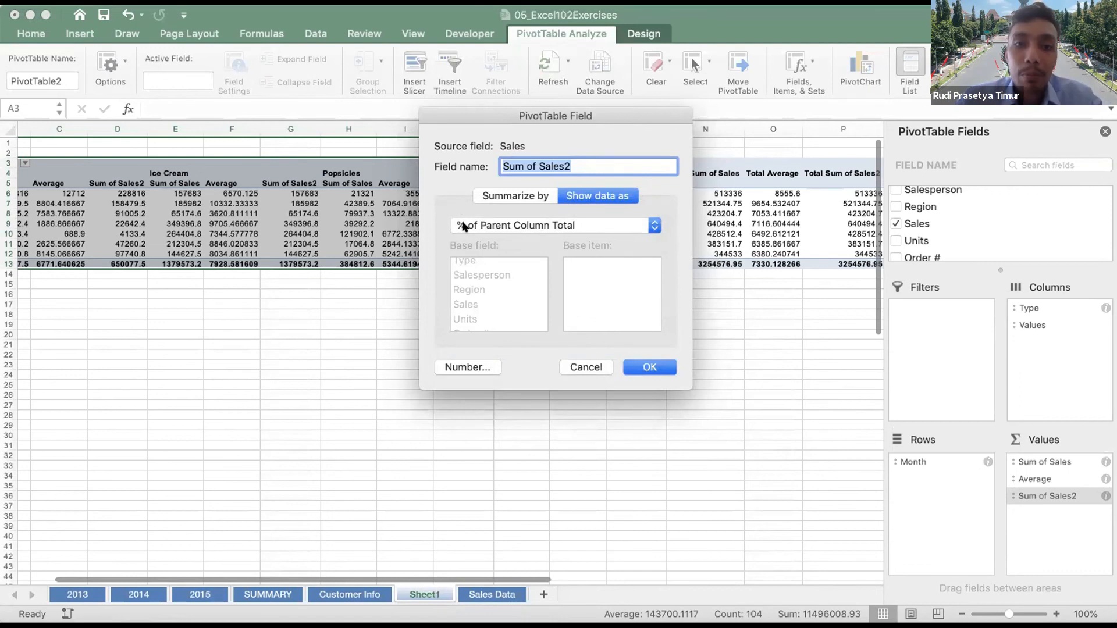
left_click(515, 229)
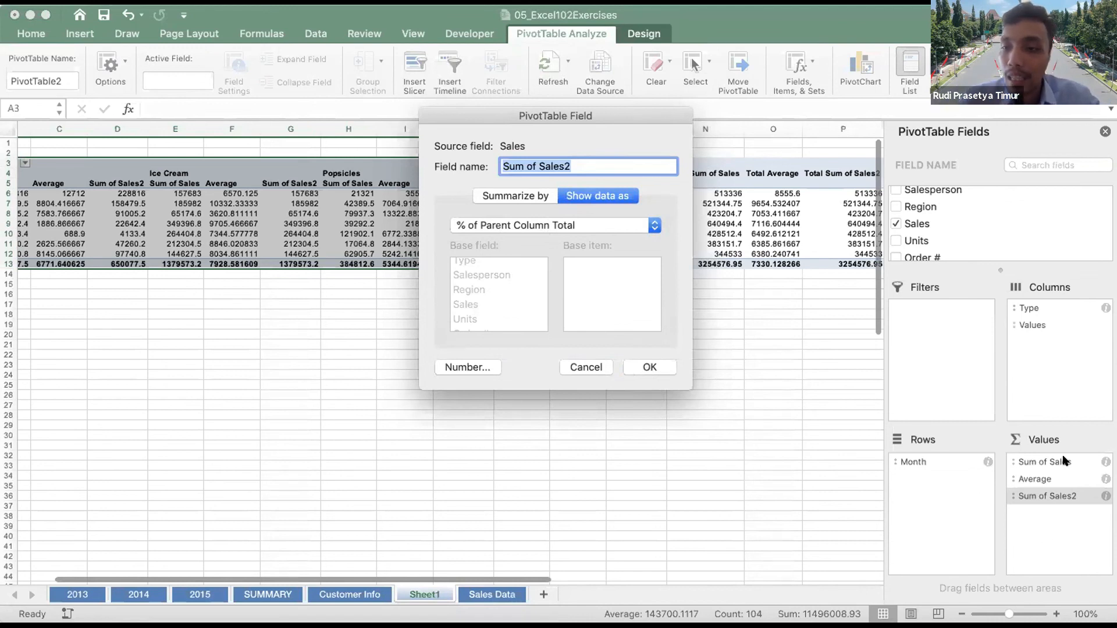
left_click(644, 366)
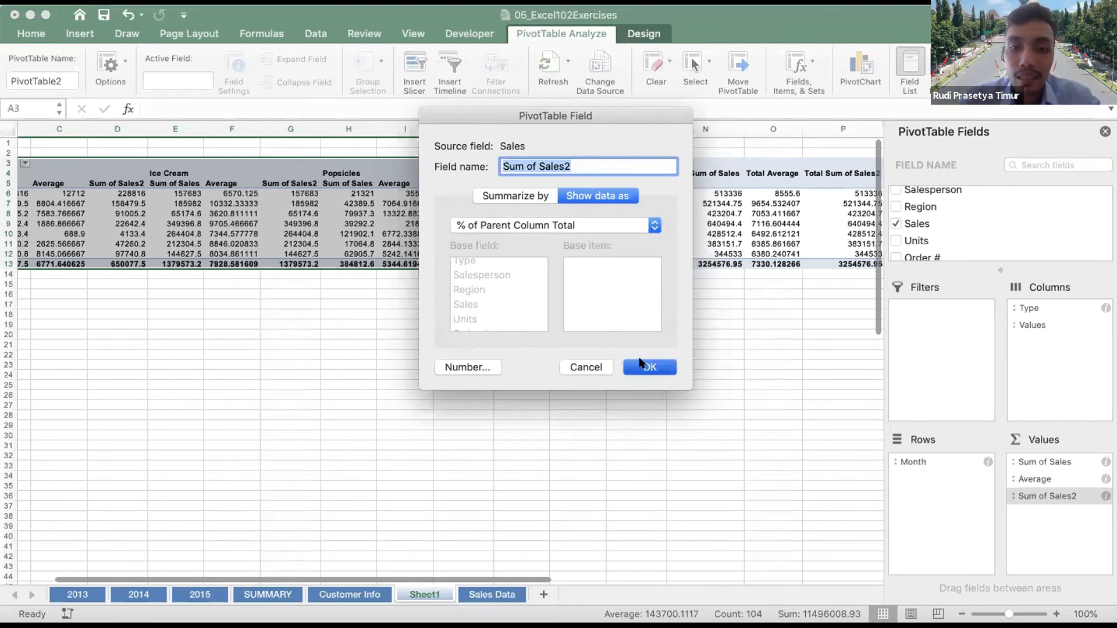
Examine the Total Sum of Sales2 column of the PivotTable from January to the grand total
scroll(680, 281, "right", 3)
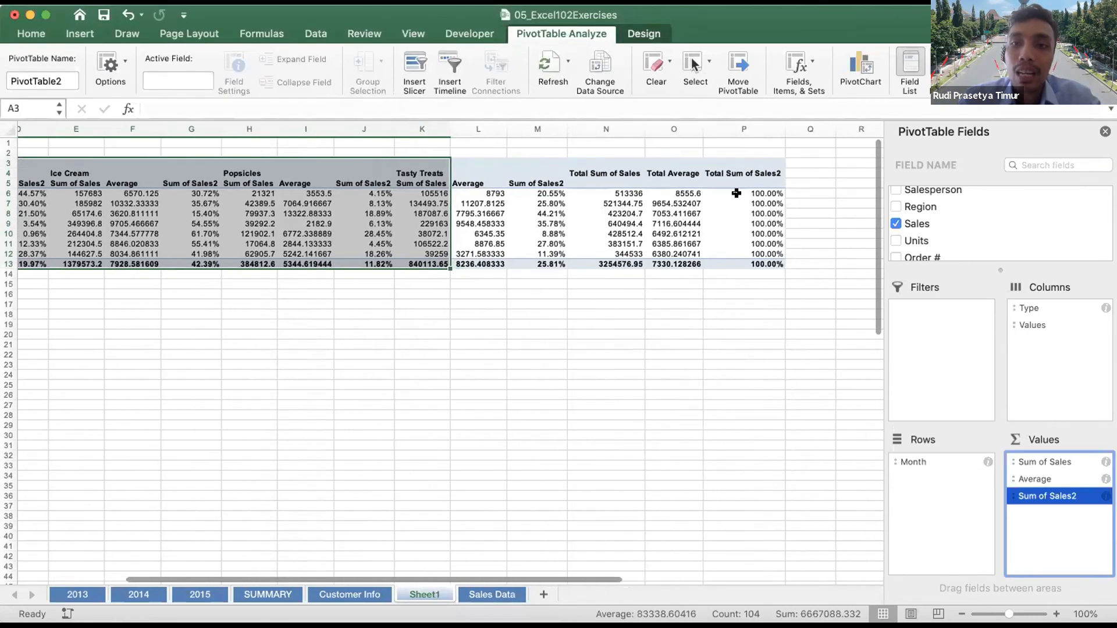
left_click(734, 199)
left_click_drag(741, 193, 740, 263)
left_click(758, 327)
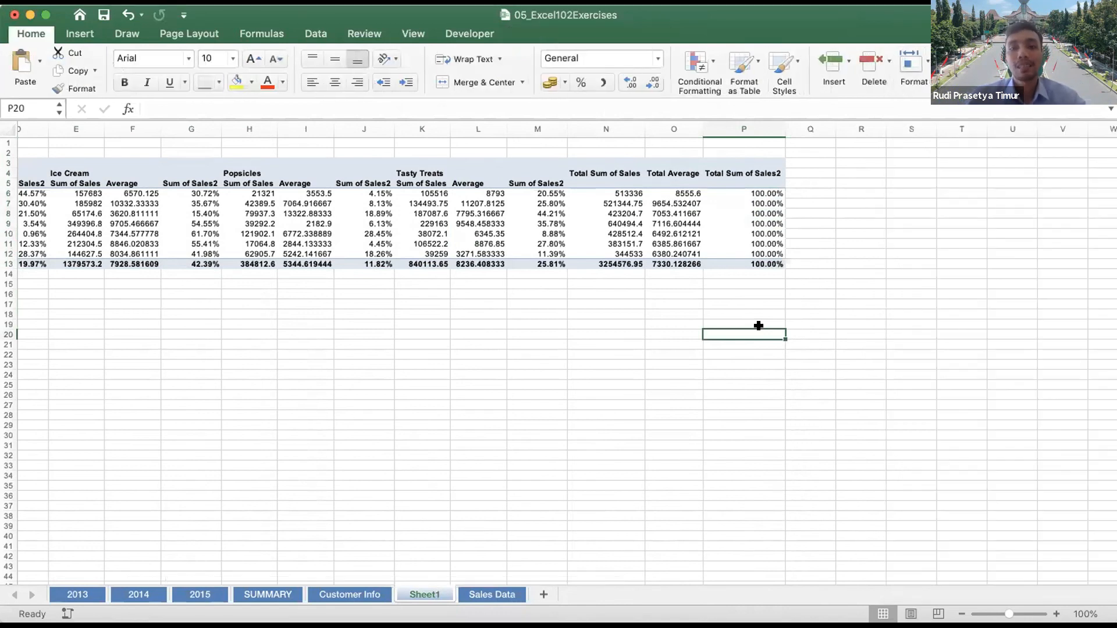
left_click_drag(734, 193, 747, 205)
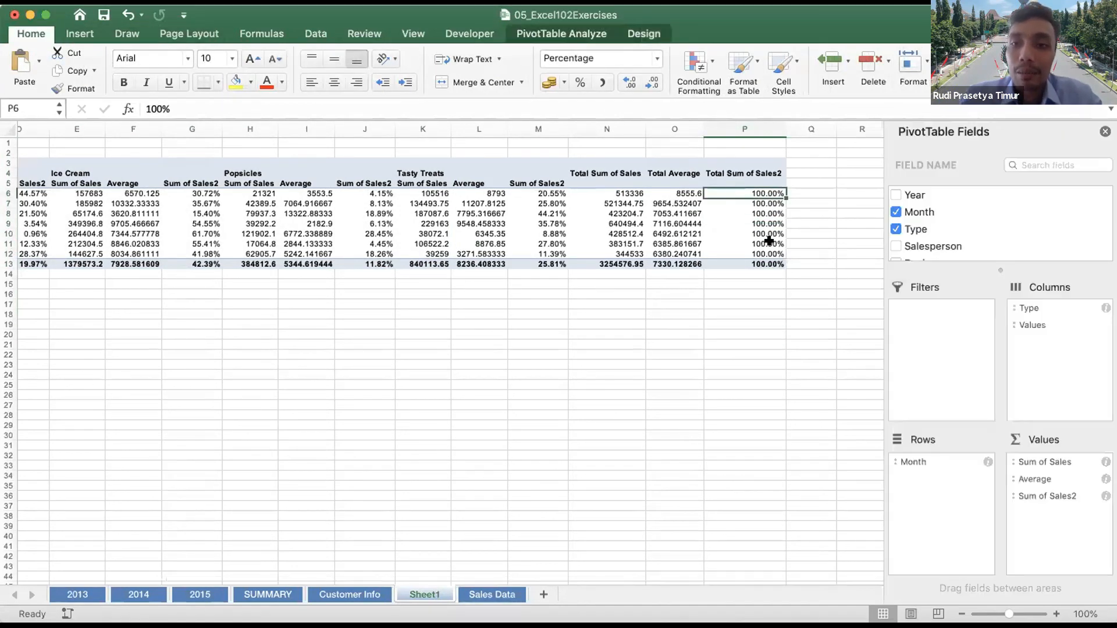
scroll(768, 240, "left", 2)
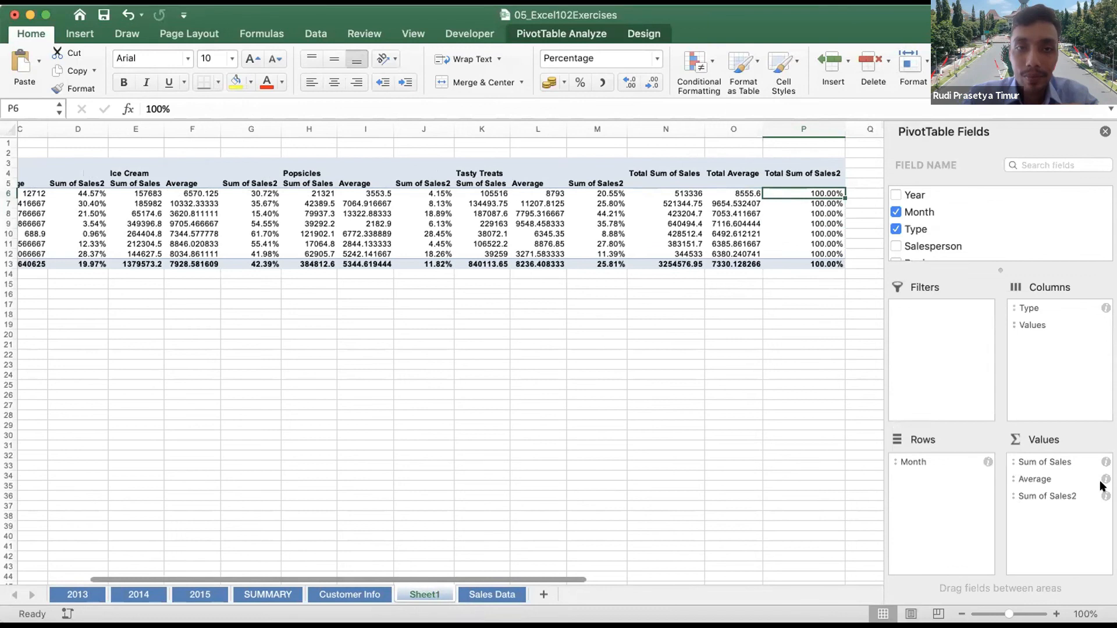
Remove the Sum of Sales2 percentage field from the PivotTable values, leaving Sum of Sales and Average
left_click(1063, 496)
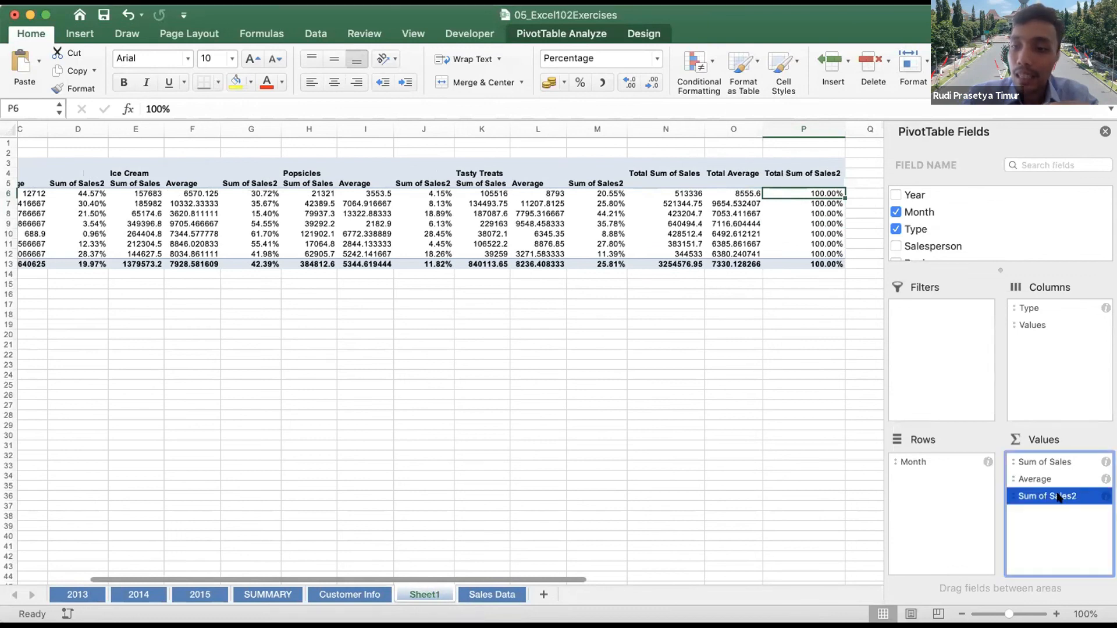
left_click(984, 586)
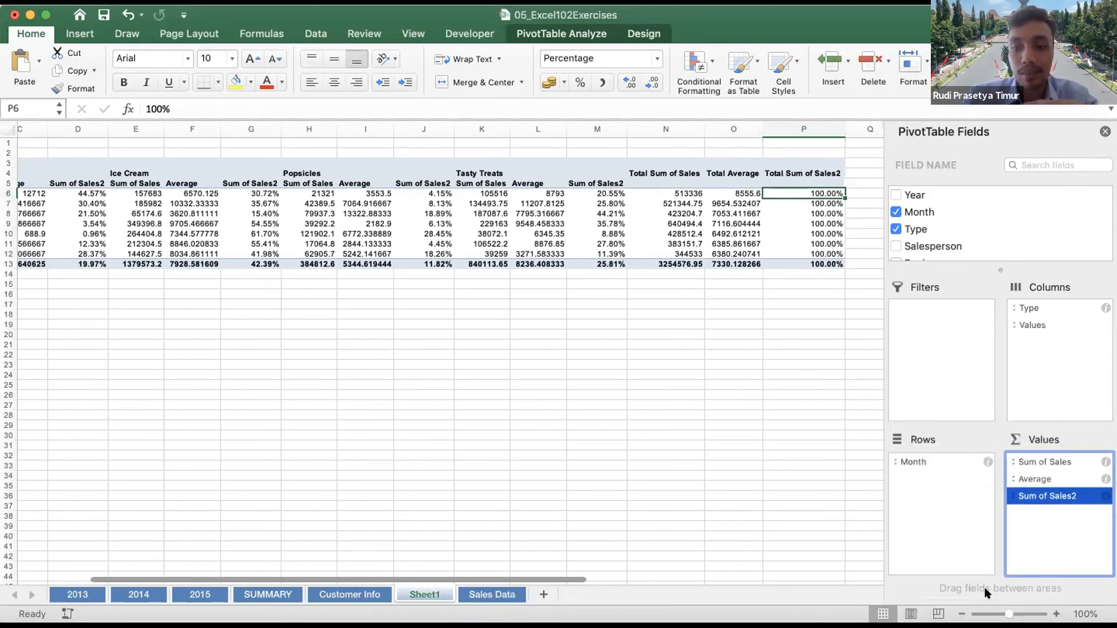
scroll(642, 465, "left", 3)
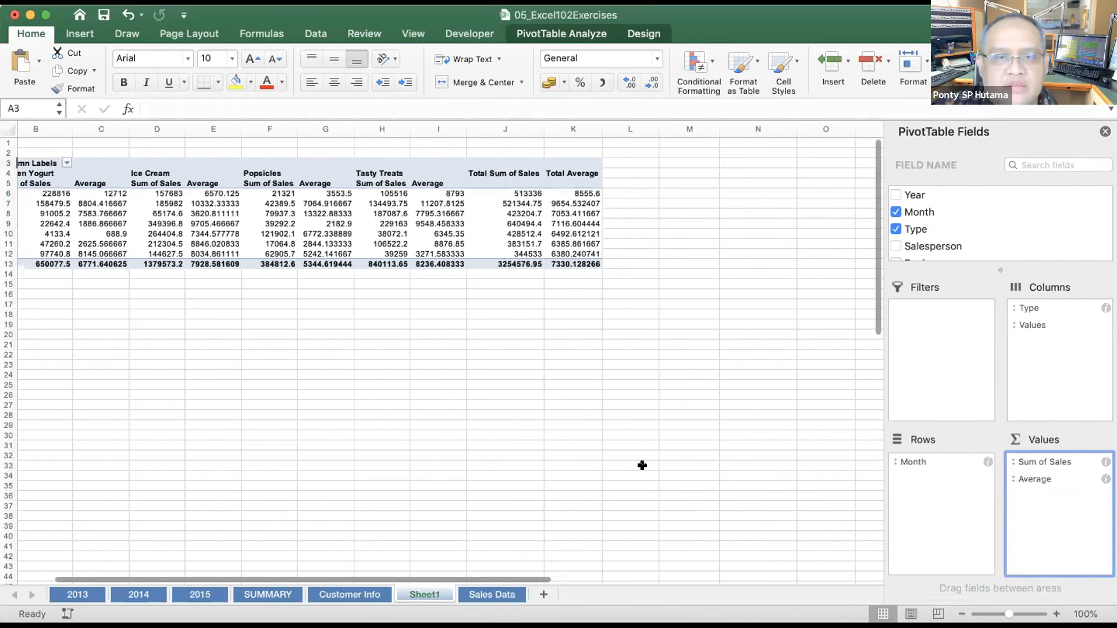
scroll(642, 465, "left", 2)
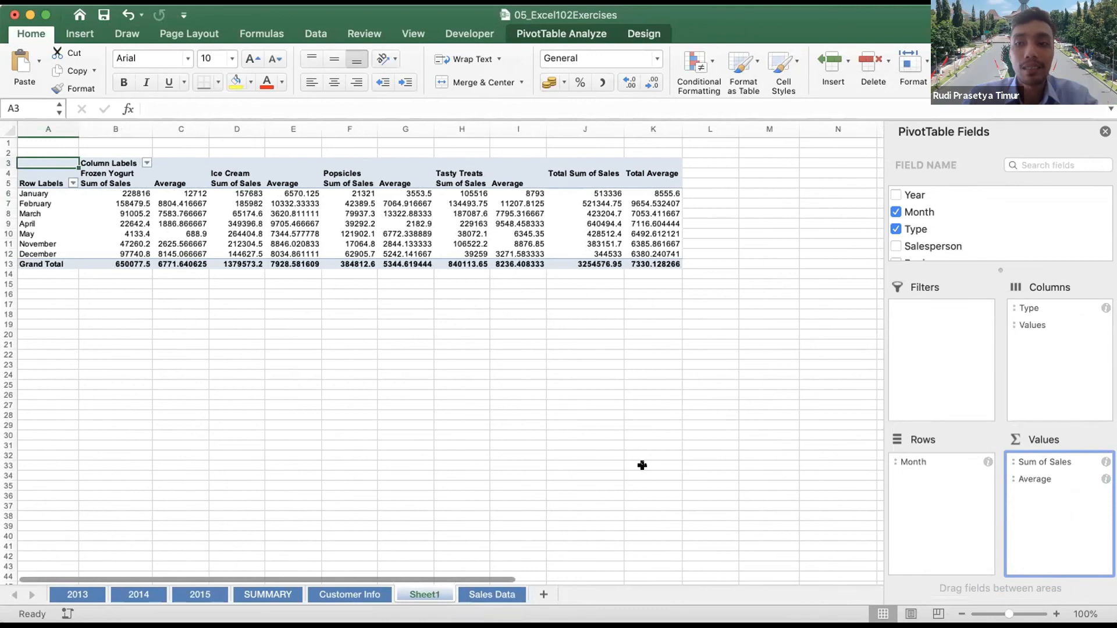
scroll(525, 404, "left", 1)
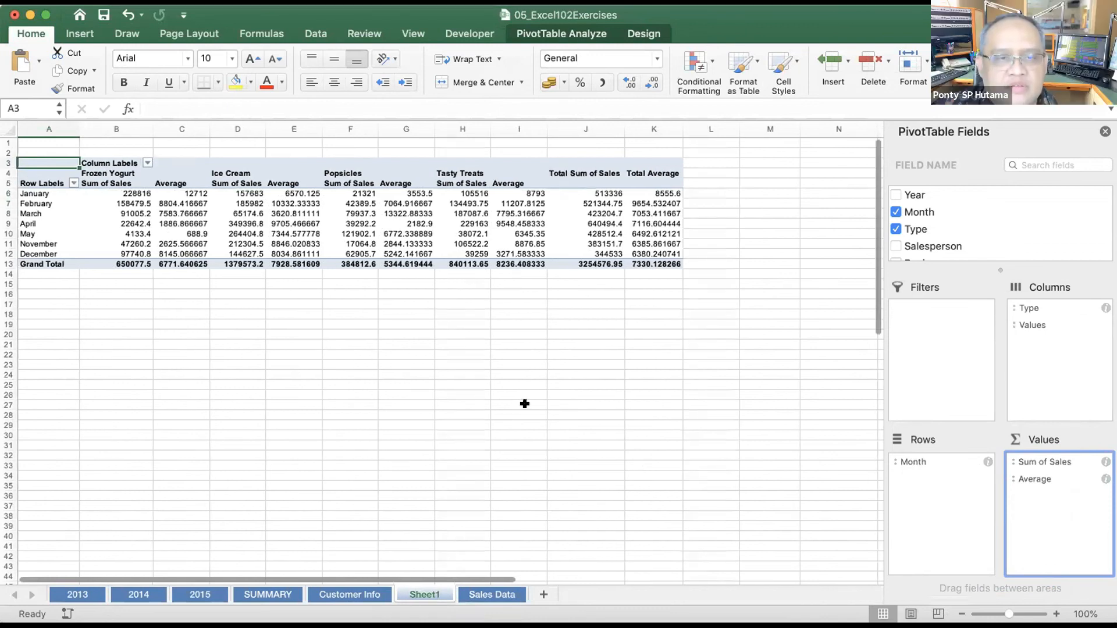
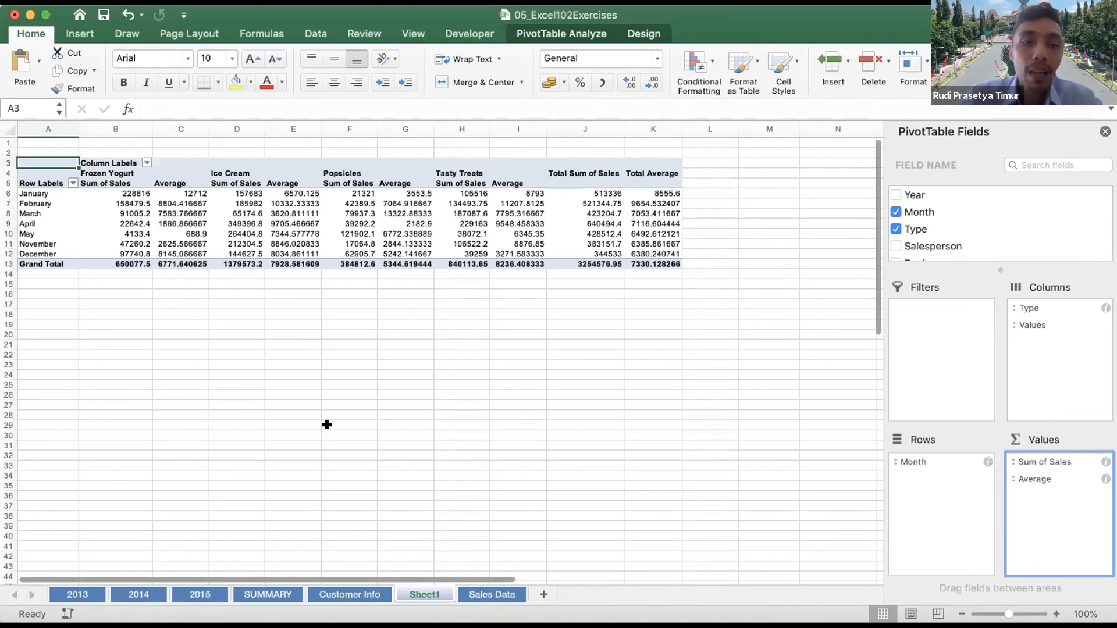
Create a copy of Sheet1 within 05_Excel102Exercises.xlsx, placed before Sheet1
right_click(419, 593)
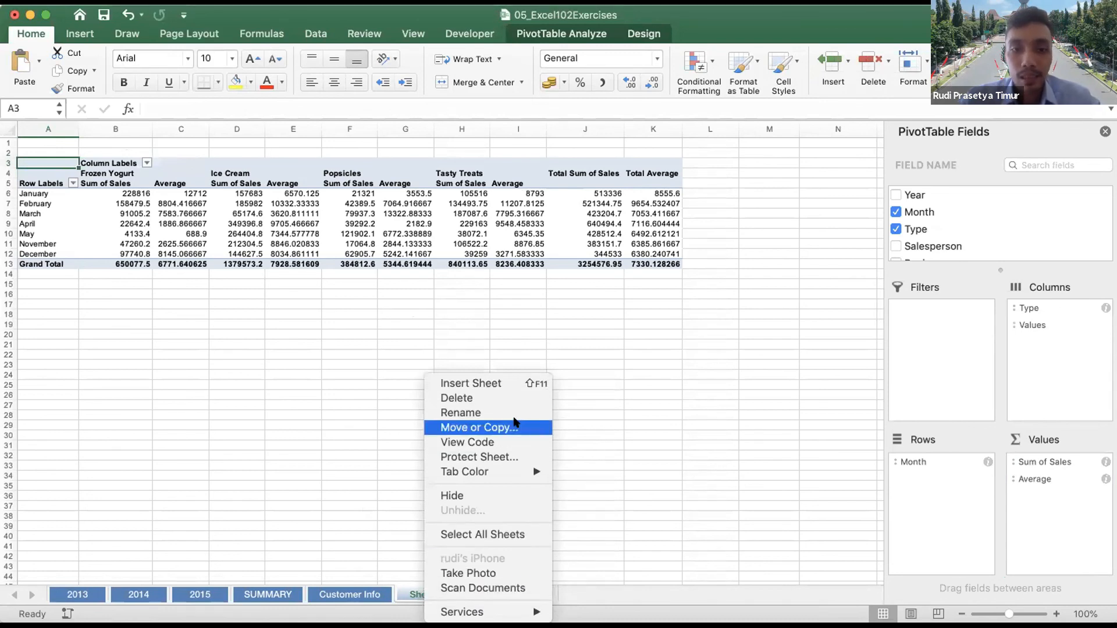
left_click(513, 421)
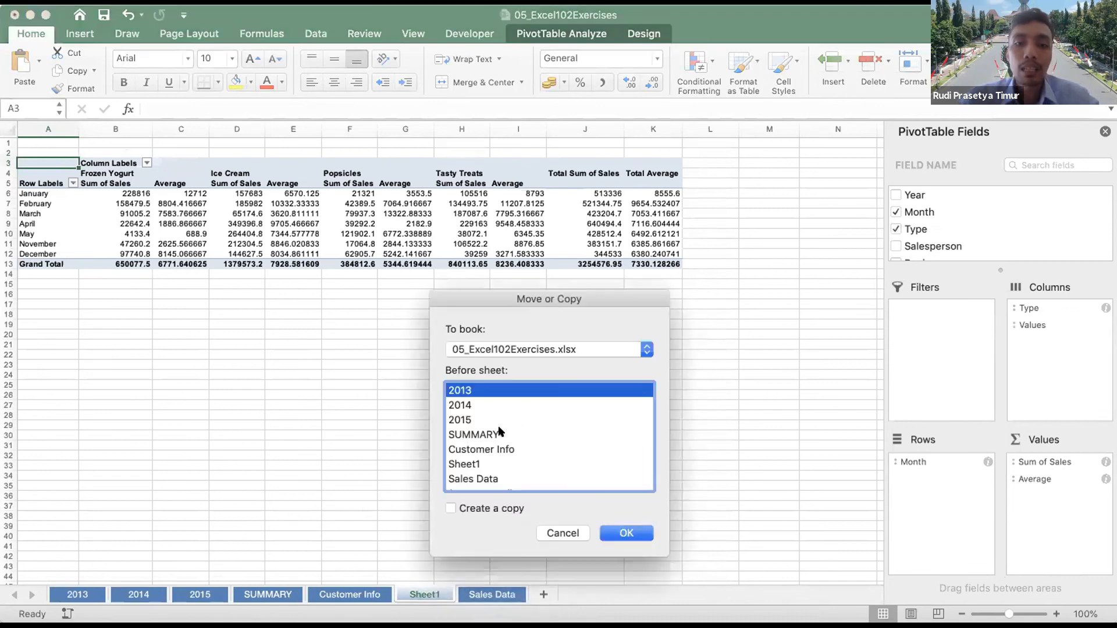
scroll(499, 431, "down", 1)
left_click(469, 451)
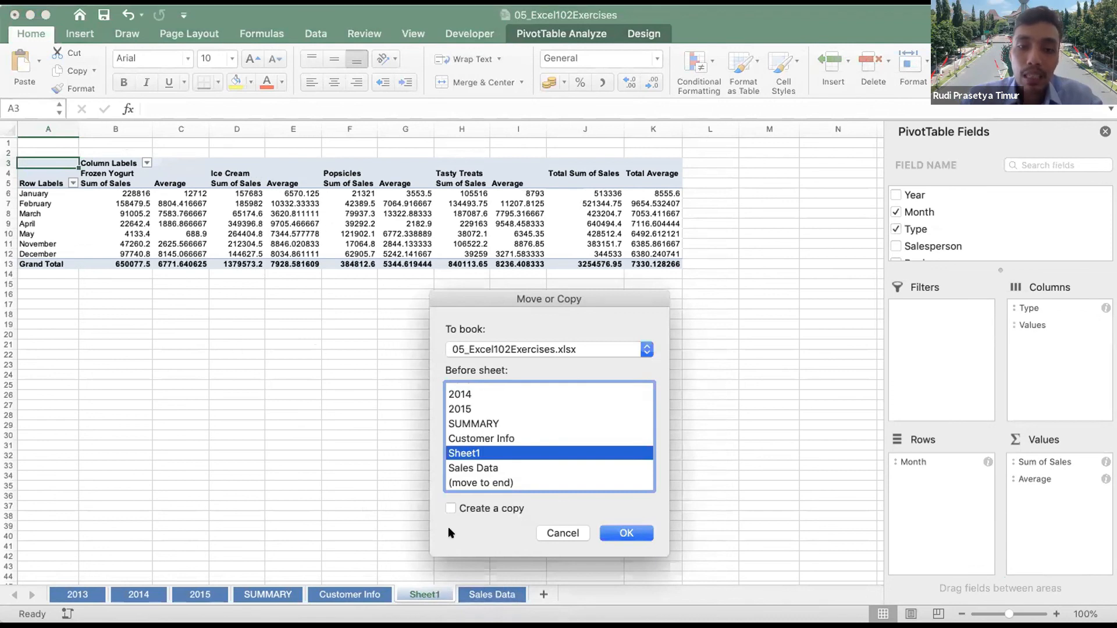
left_click(451, 508)
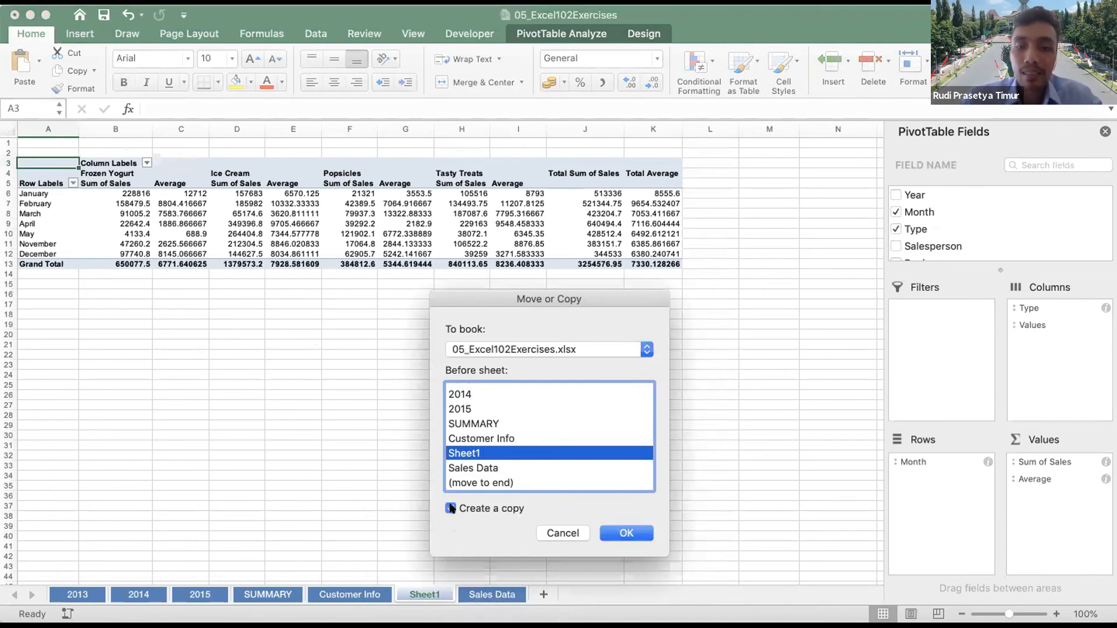
left_click(625, 532)
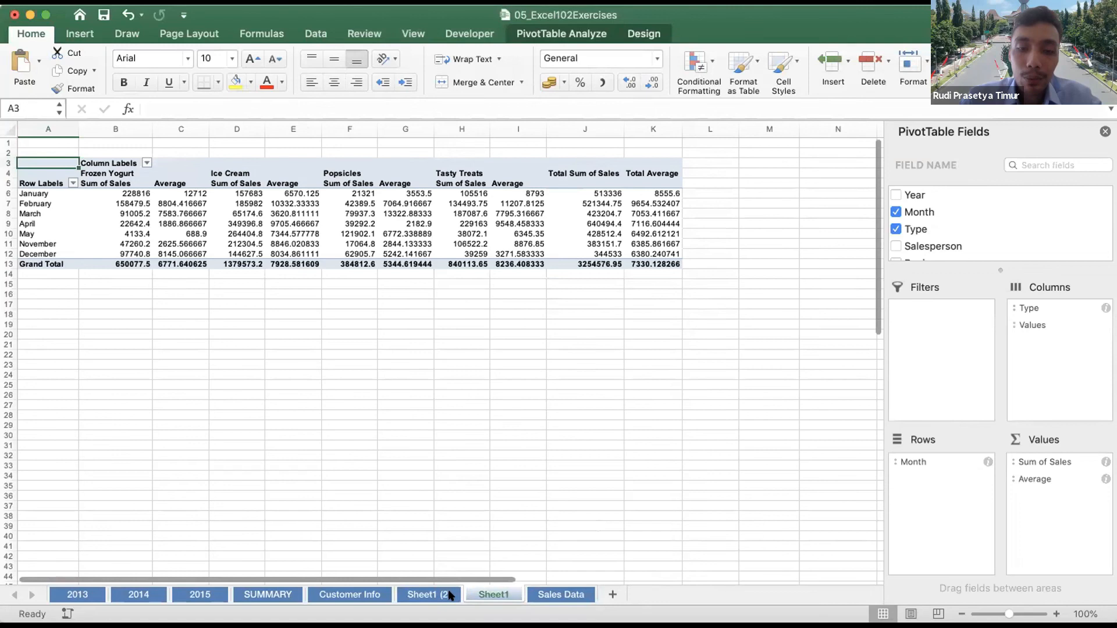
Compare Sheet1 with its copy and rename the copied sheet as Sheet2
left_click(483, 594)
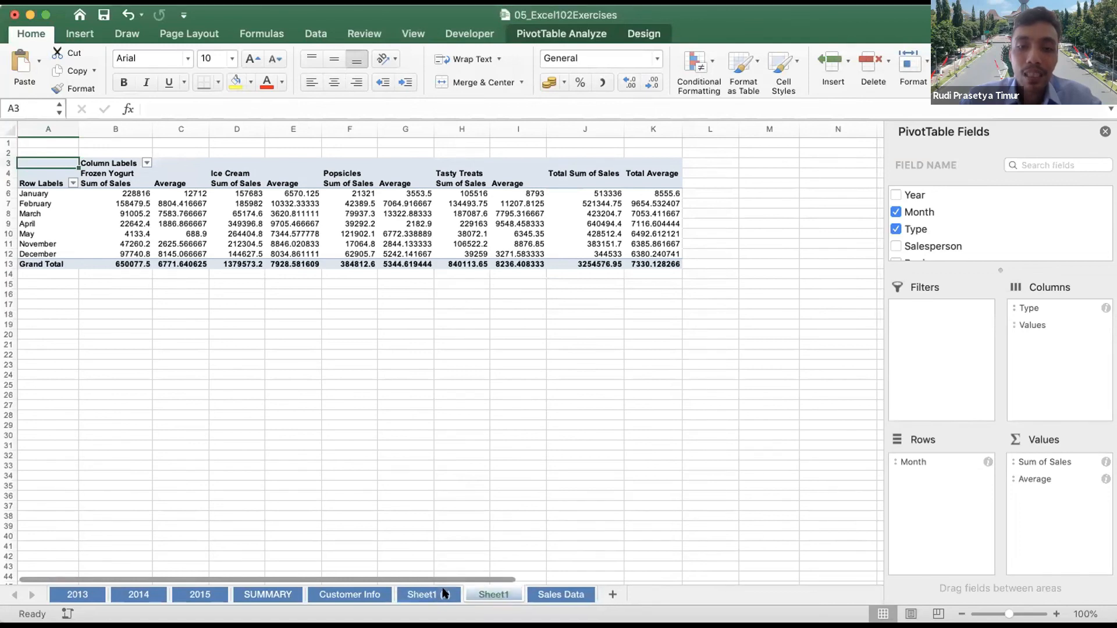
left_click(442, 593)
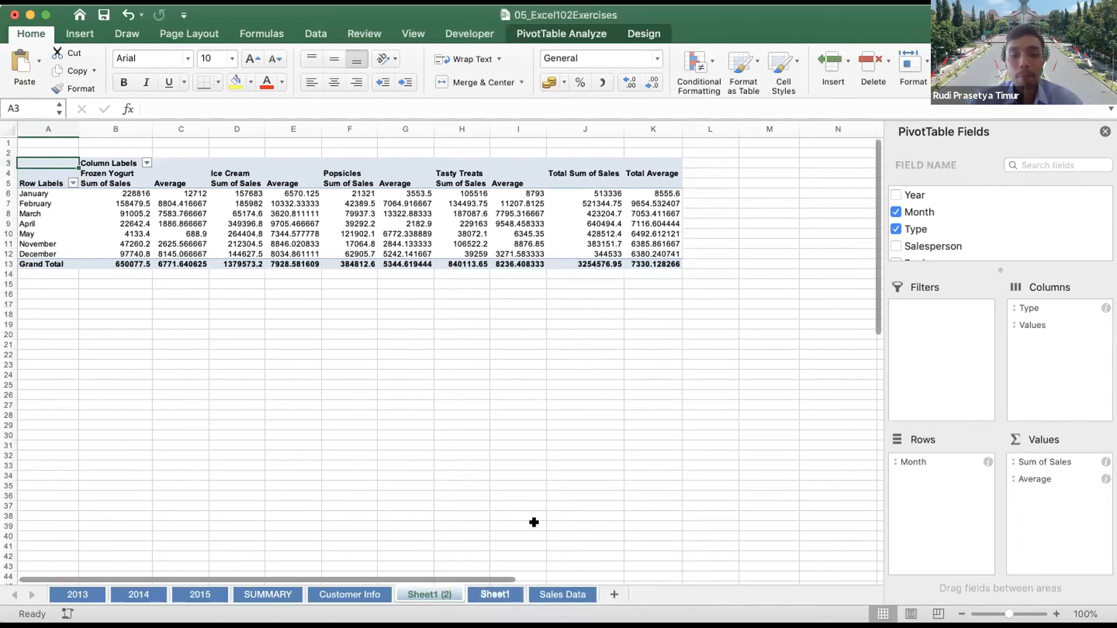
double_click(447, 588)
type("Sheet")
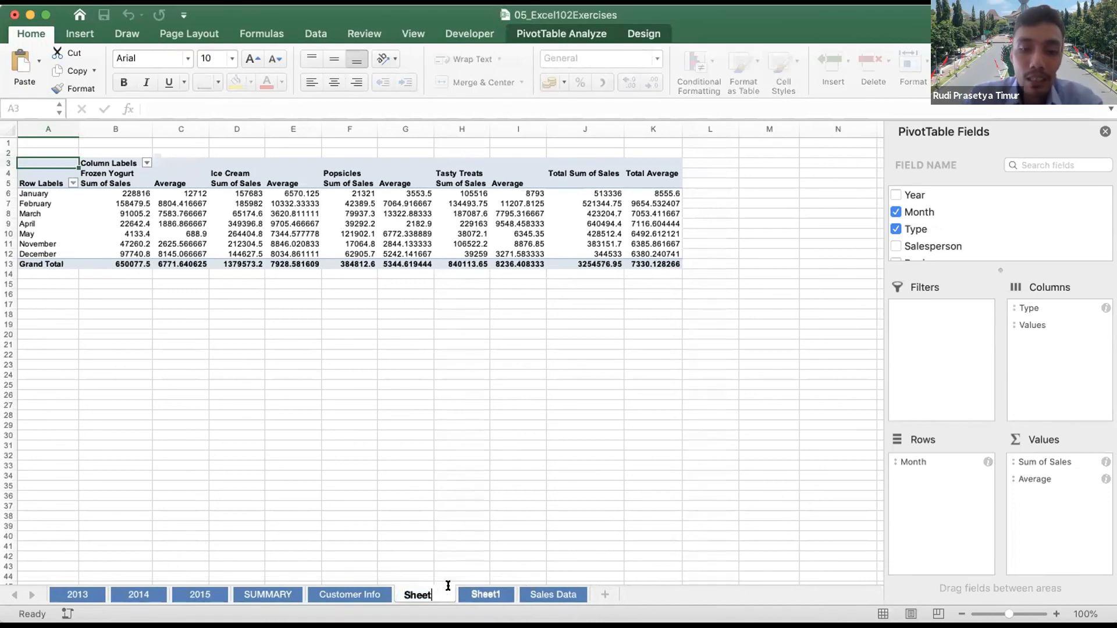
type("2")
key("Return")
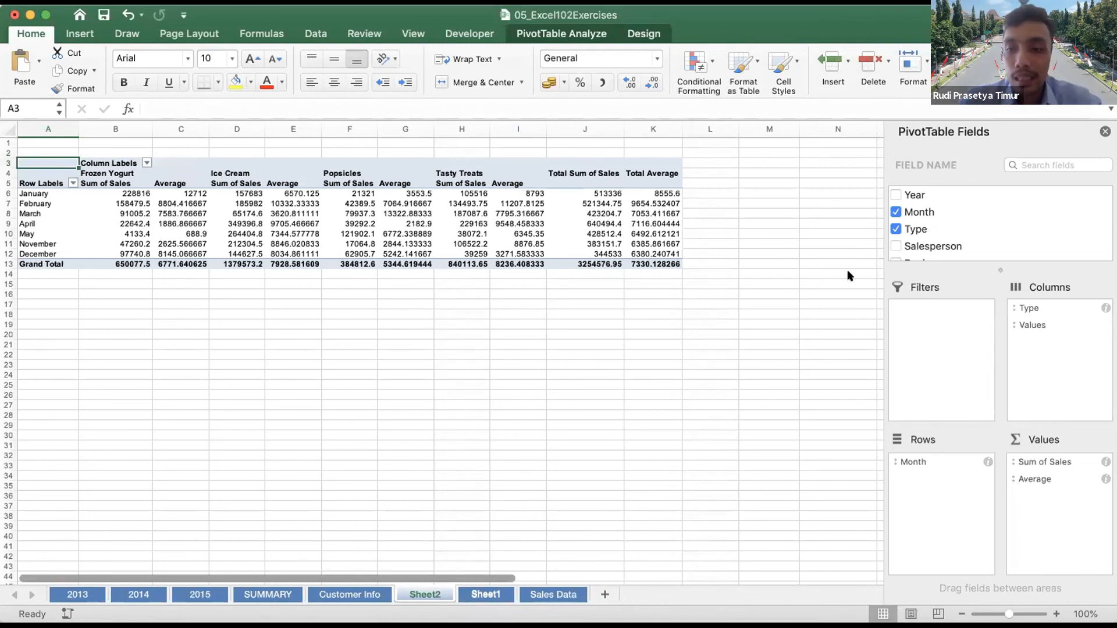
Remove the Average field from the PivotTable values on Sheet2 and insert a PivotChart of the remaining Sum of Sales
left_click(1028, 480)
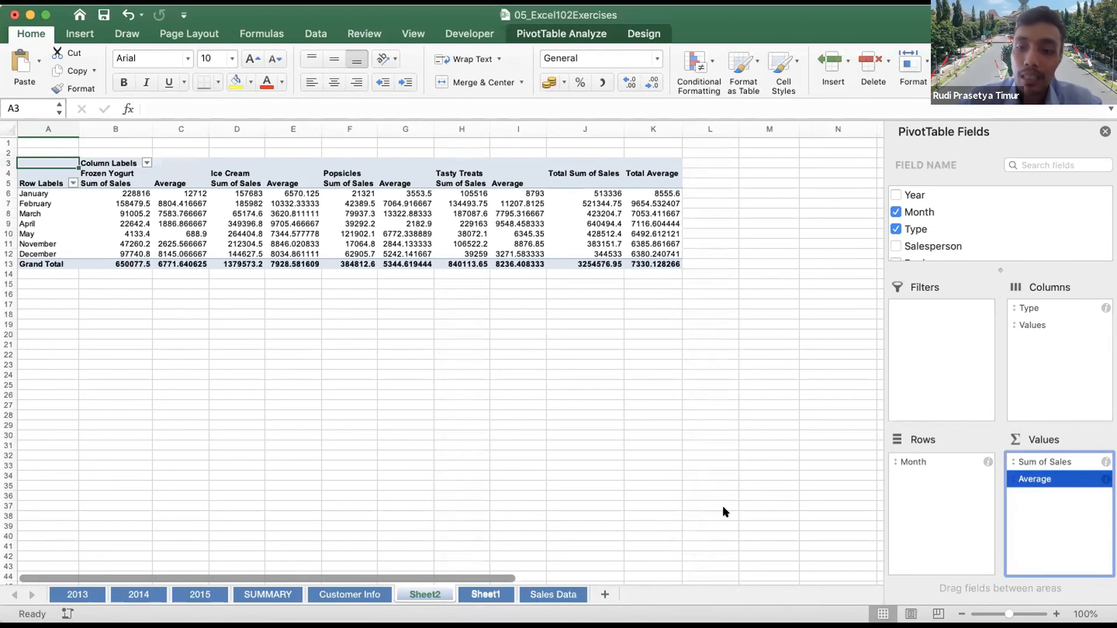
key("BackSpace")
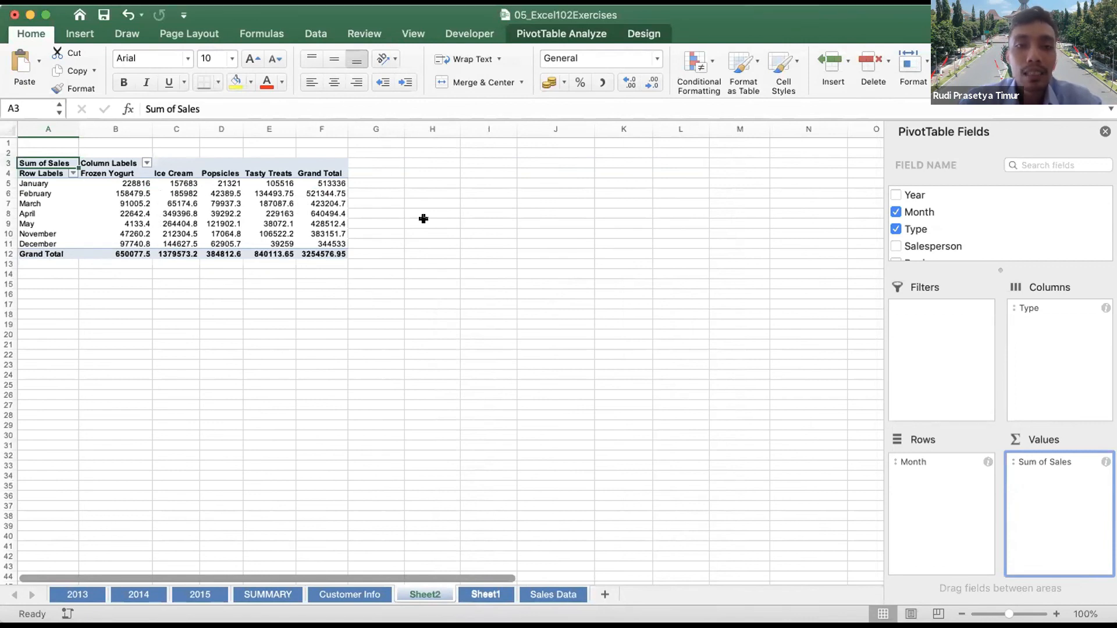
left_click(222, 213)
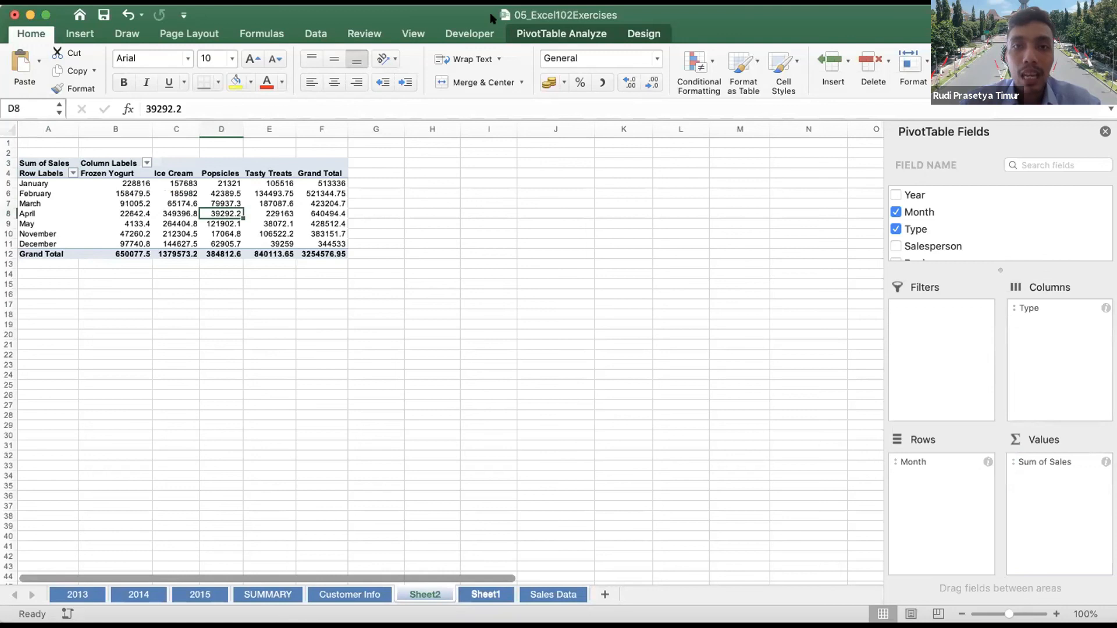
left_click(542, 30)
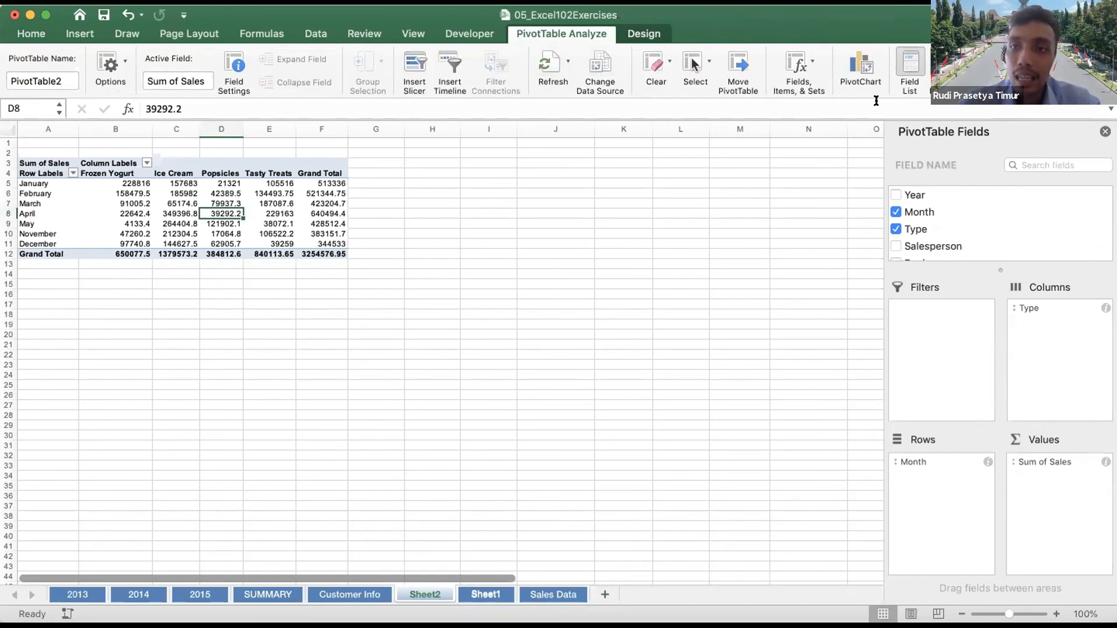
left_click(857, 71)
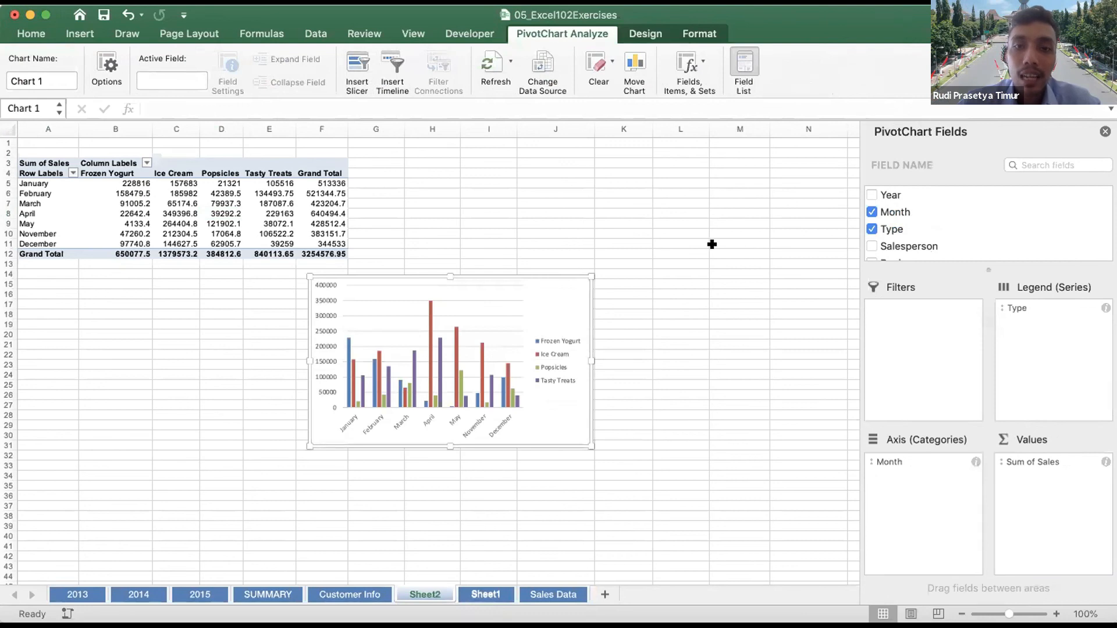
Move the PivotChart up beside the PivotTable so it covers columns H to L from row 1, and deselect it
left_click_drag(569, 273, 667, 137)
left_click(742, 280)
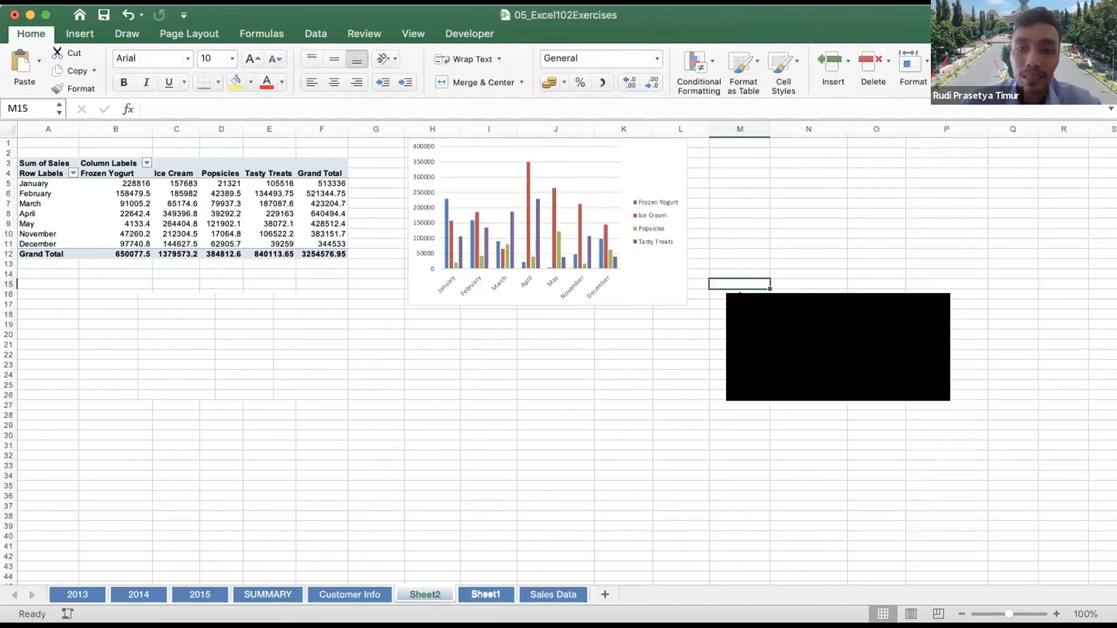
left_click(683, 293)
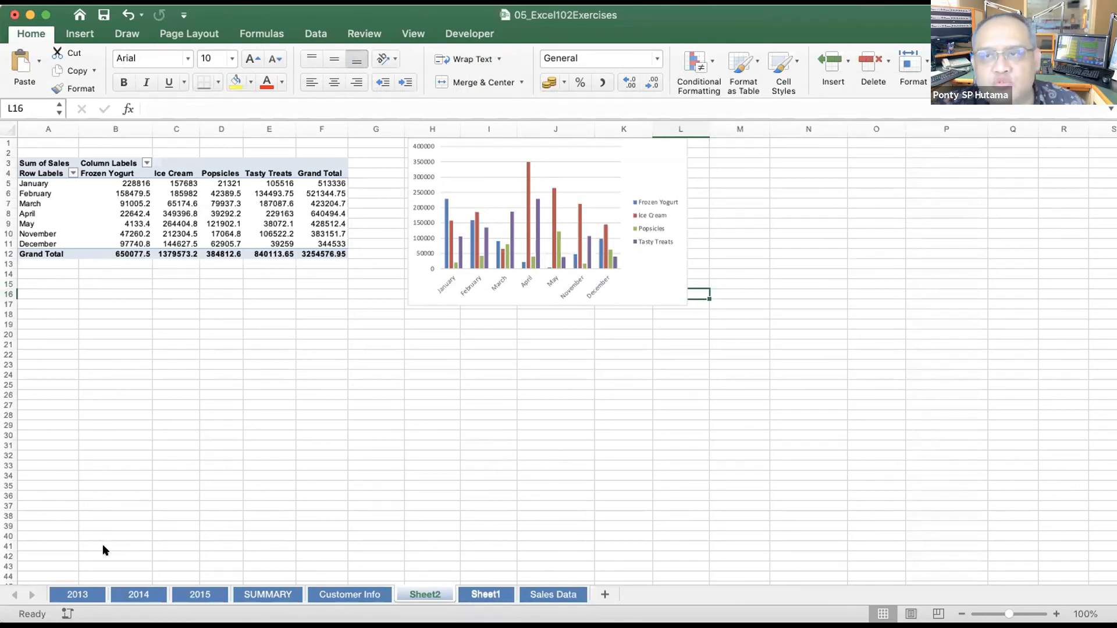
left_click(233, 364)
Filter the PivotTable's Month row labels to January only, restore all months and close the filter
left_click(462, 290)
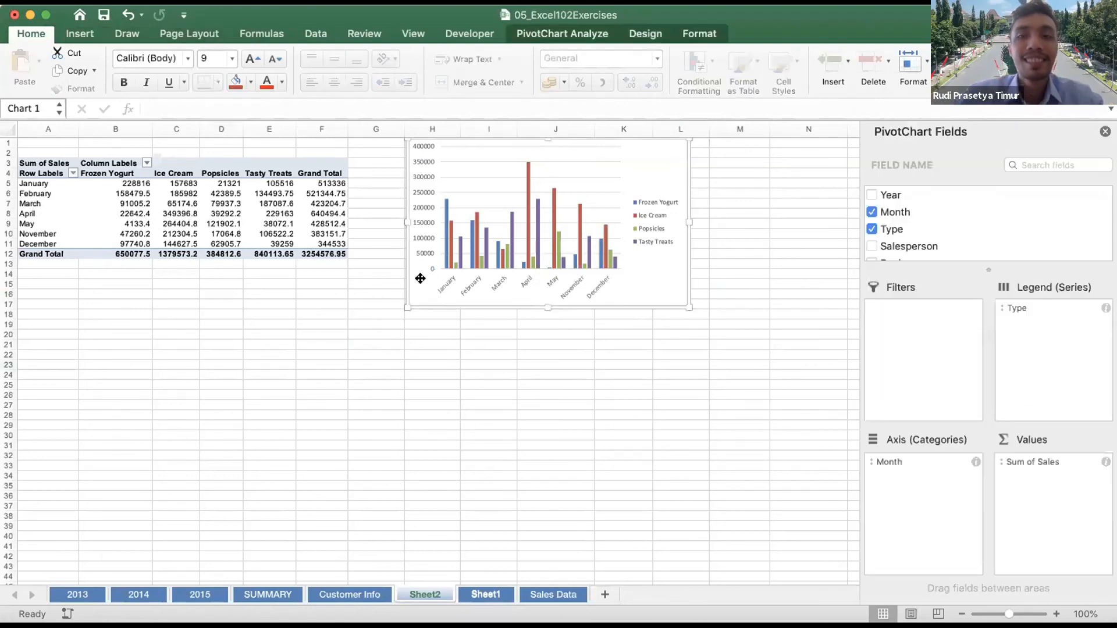
scroll(408, 261, "right", 1)
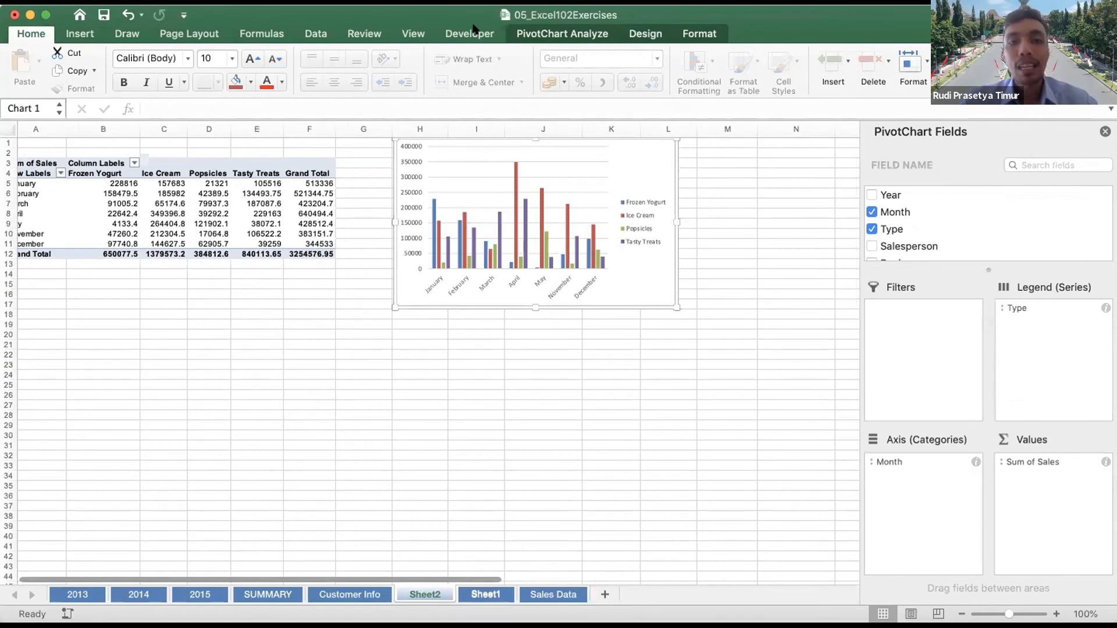
left_click(541, 33)
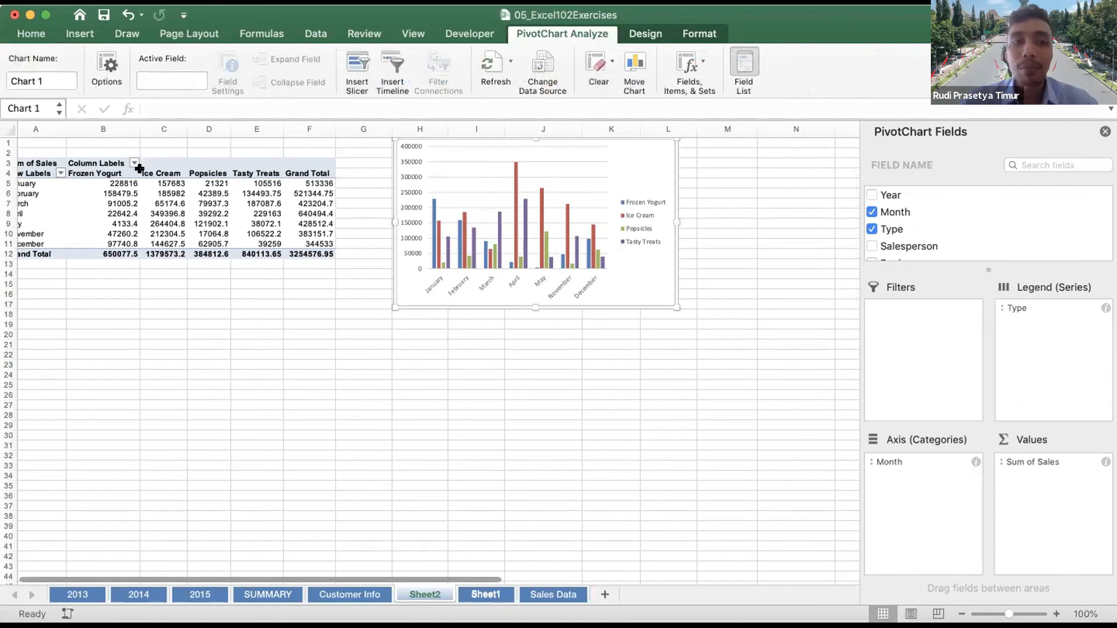
left_click(60, 173)
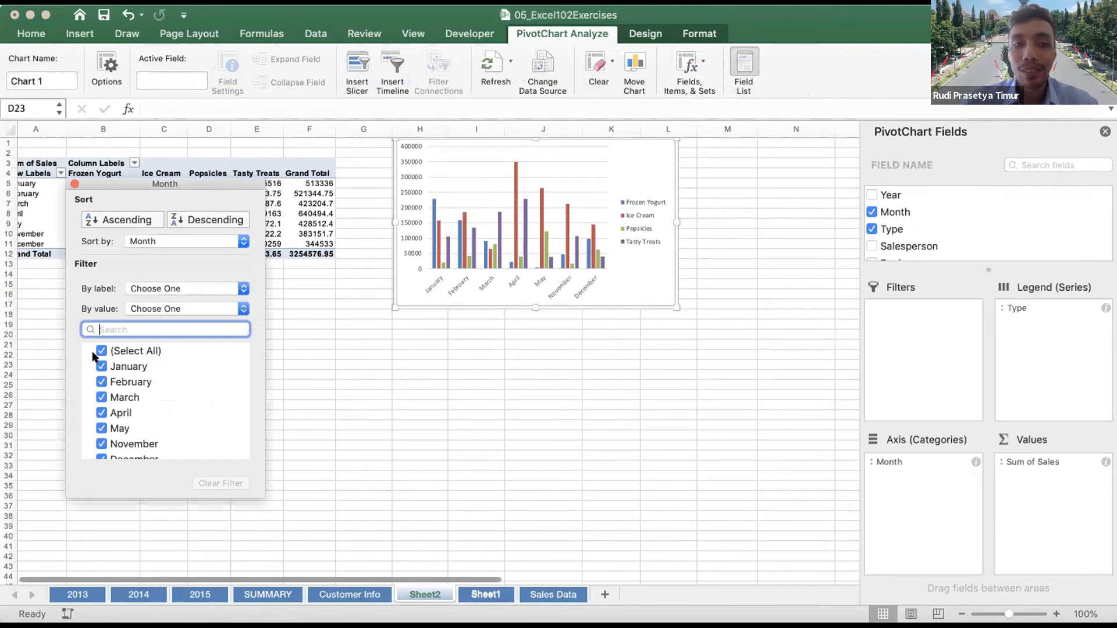
left_click(99, 350)
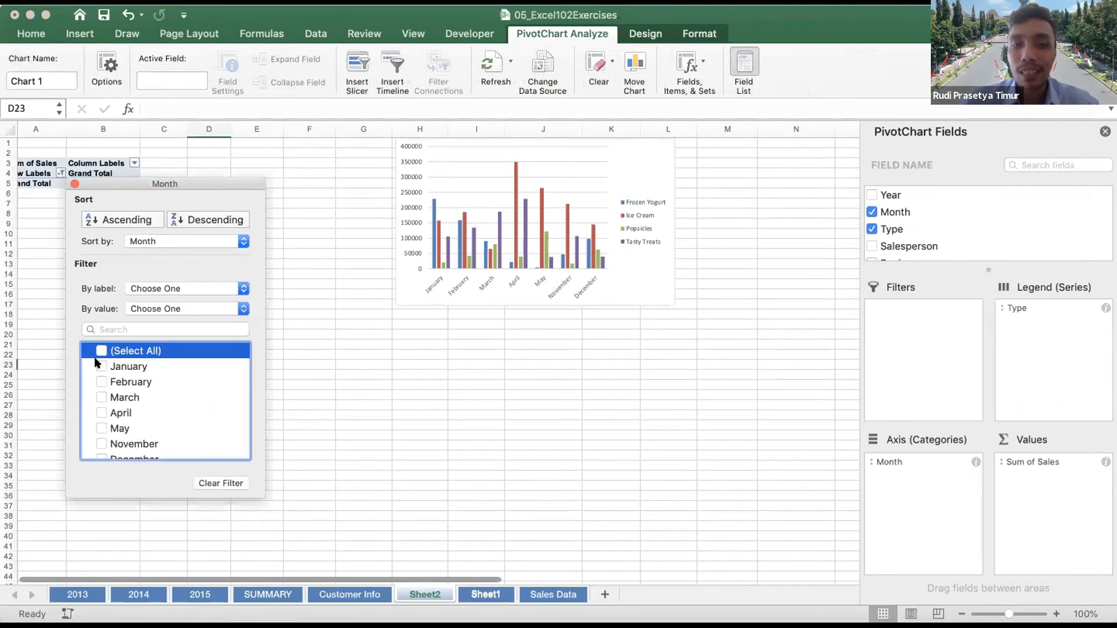
left_click(100, 366)
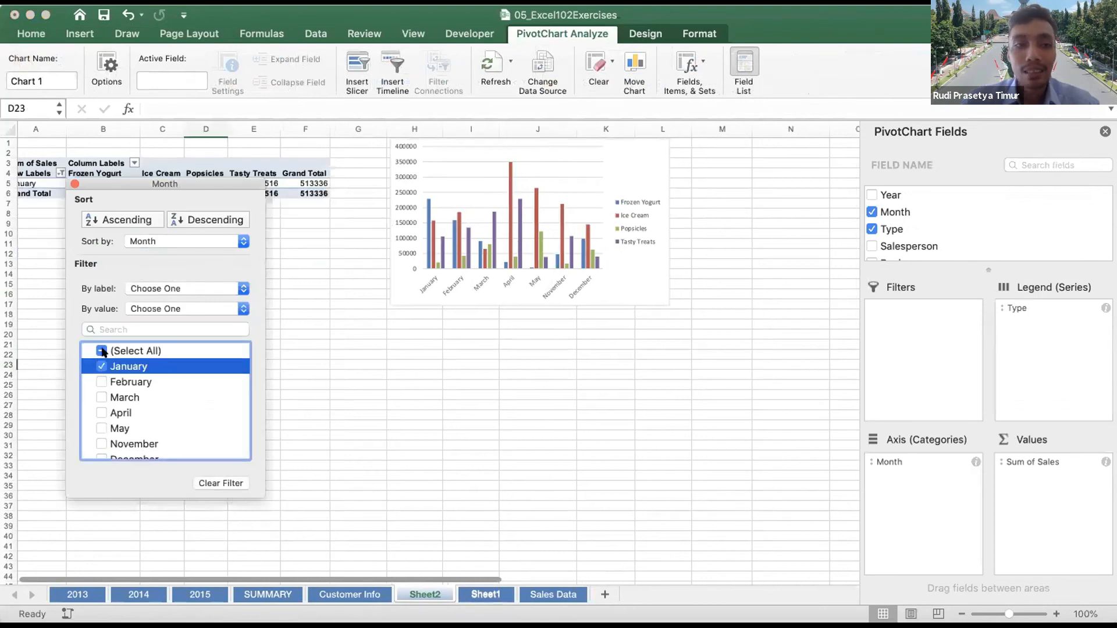
left_click(101, 350)
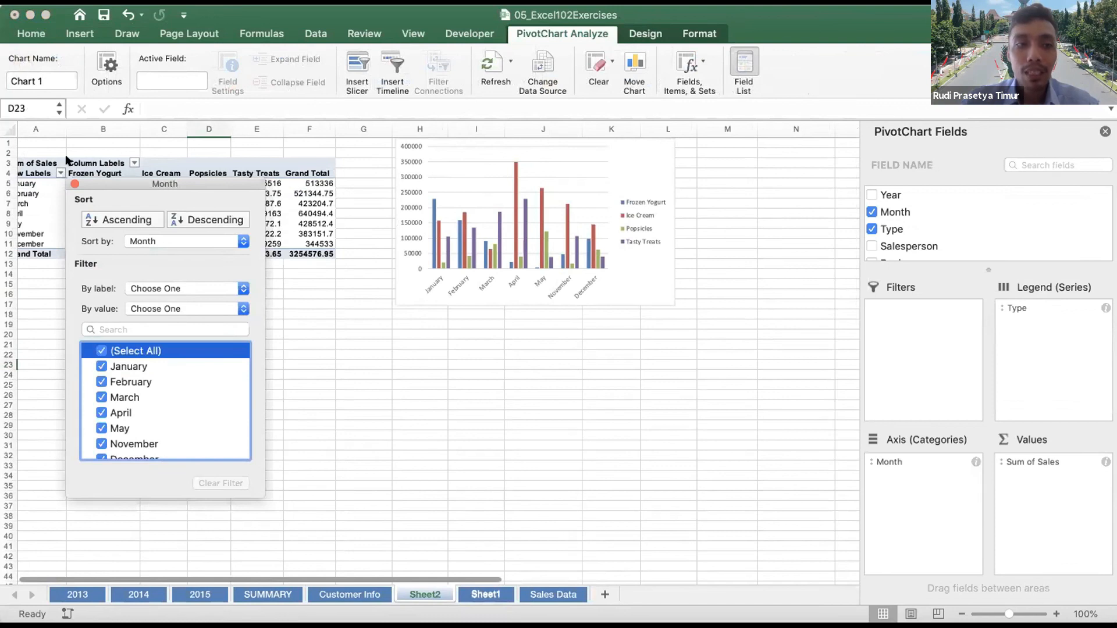
left_click(74, 184)
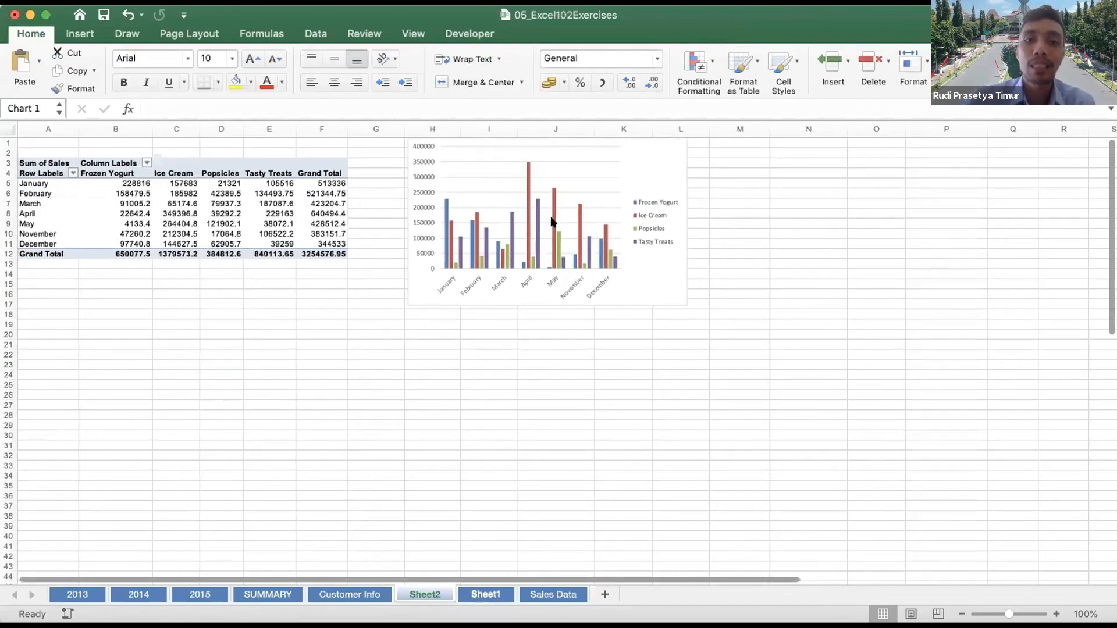
Move the Month field from the PivotChart's axis categories to its report filters
left_click(553, 221)
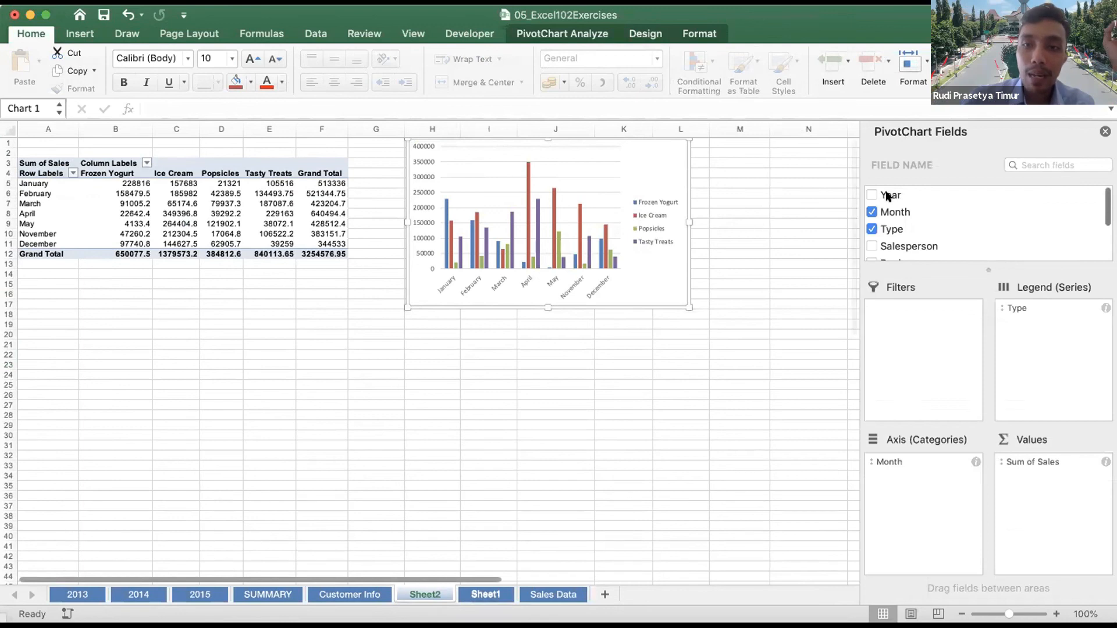
scroll(887, 226, "down", 3)
scroll(888, 228, "up", 3)
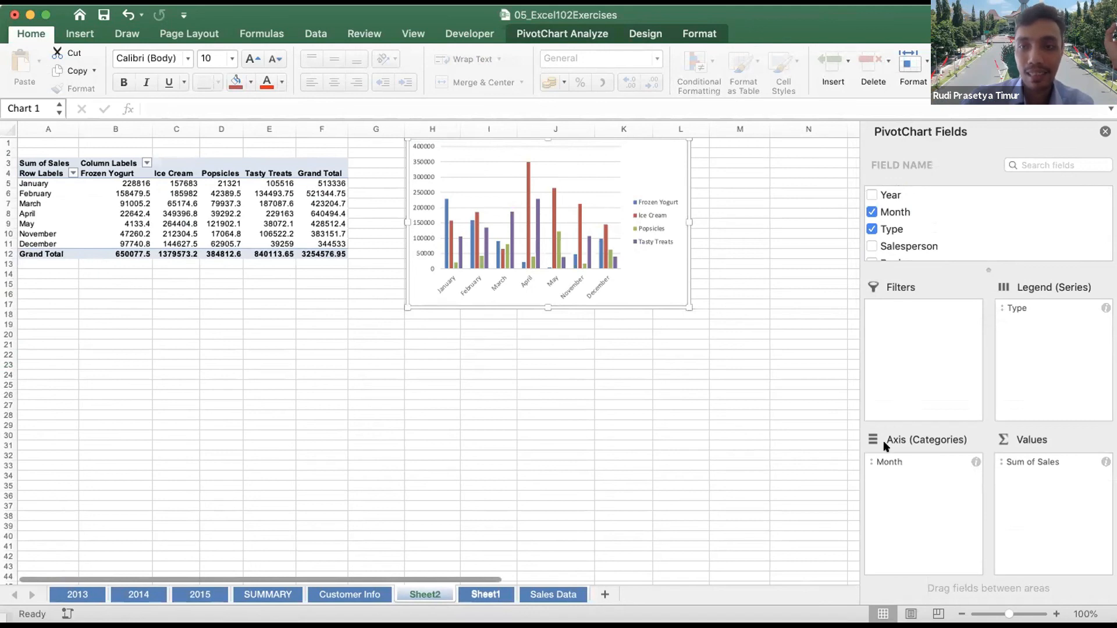
left_click_drag(897, 209, 918, 309)
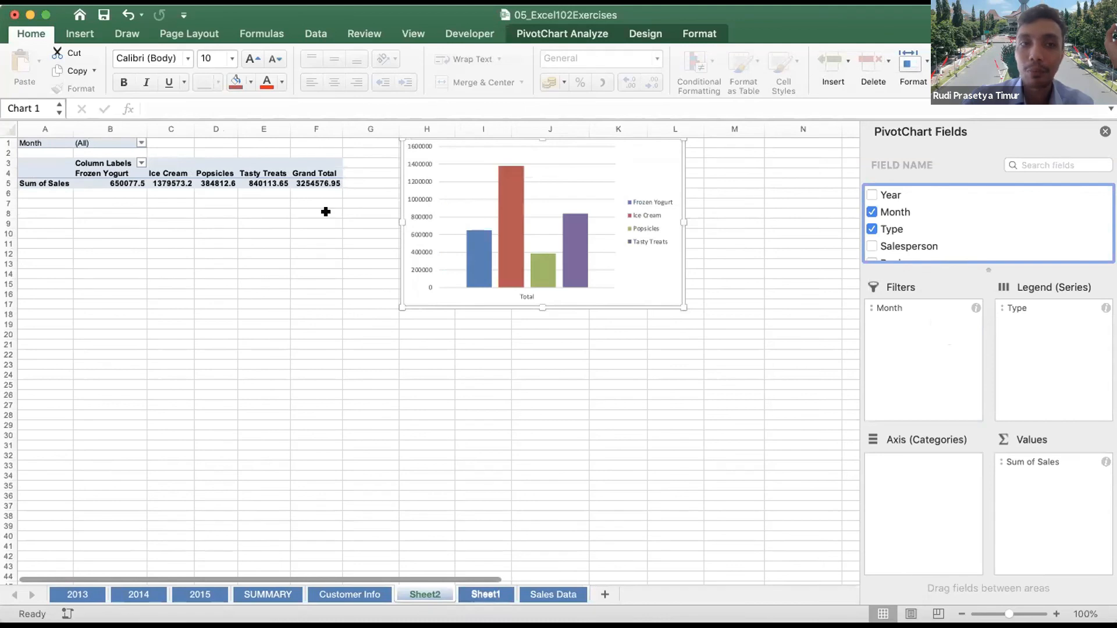
Set the Month report filter to show only January in the PivotTable and chart
left_click(138, 143)
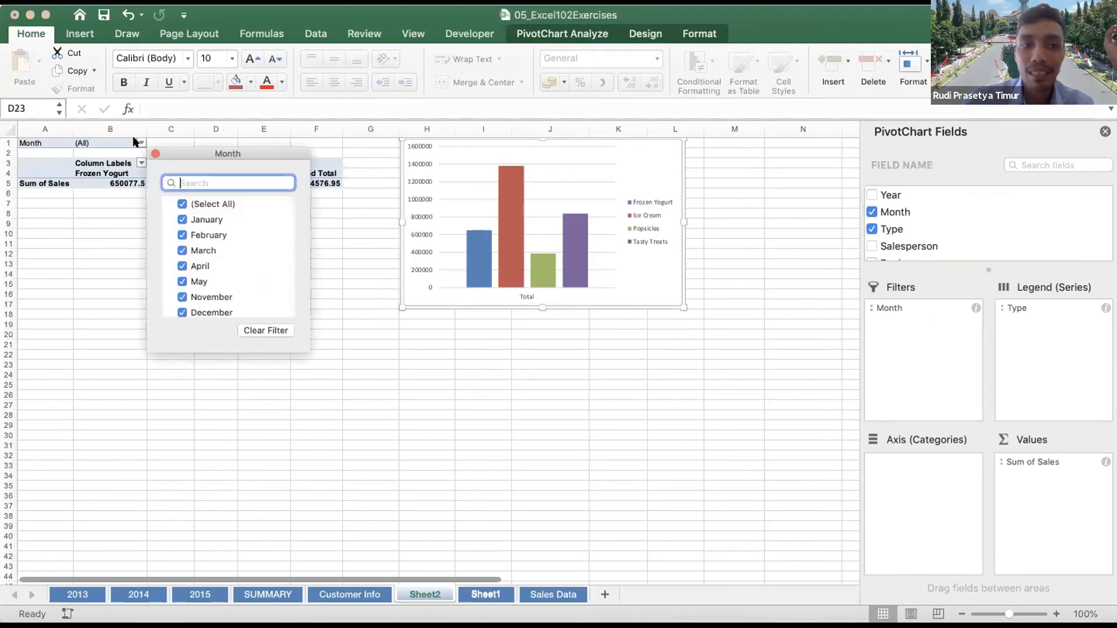
left_click(133, 138)
left_click(141, 144)
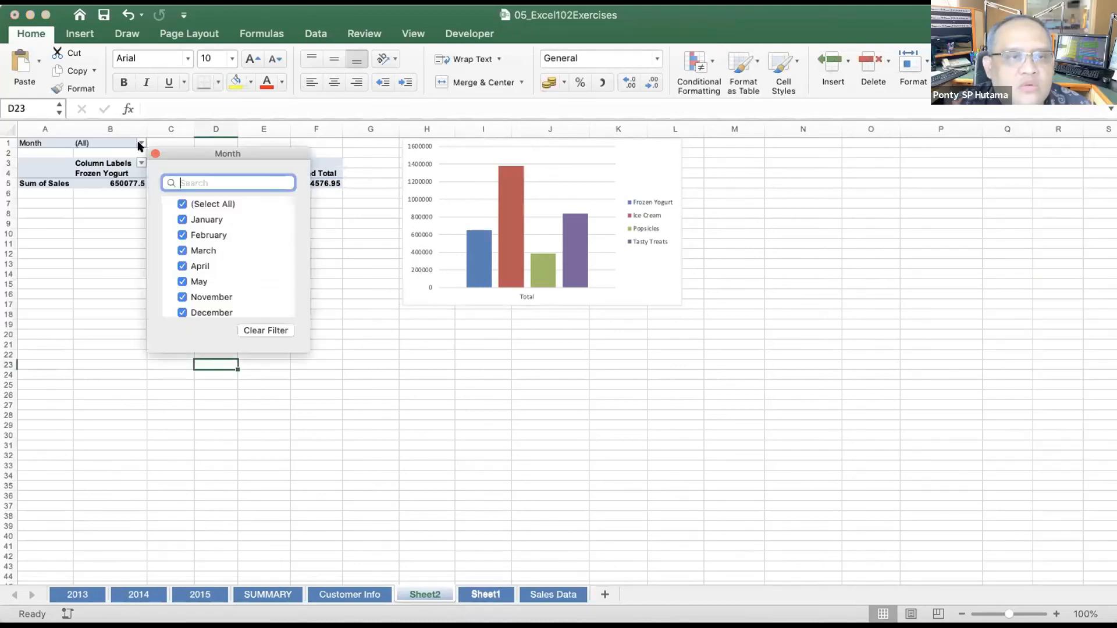
left_click(180, 204)
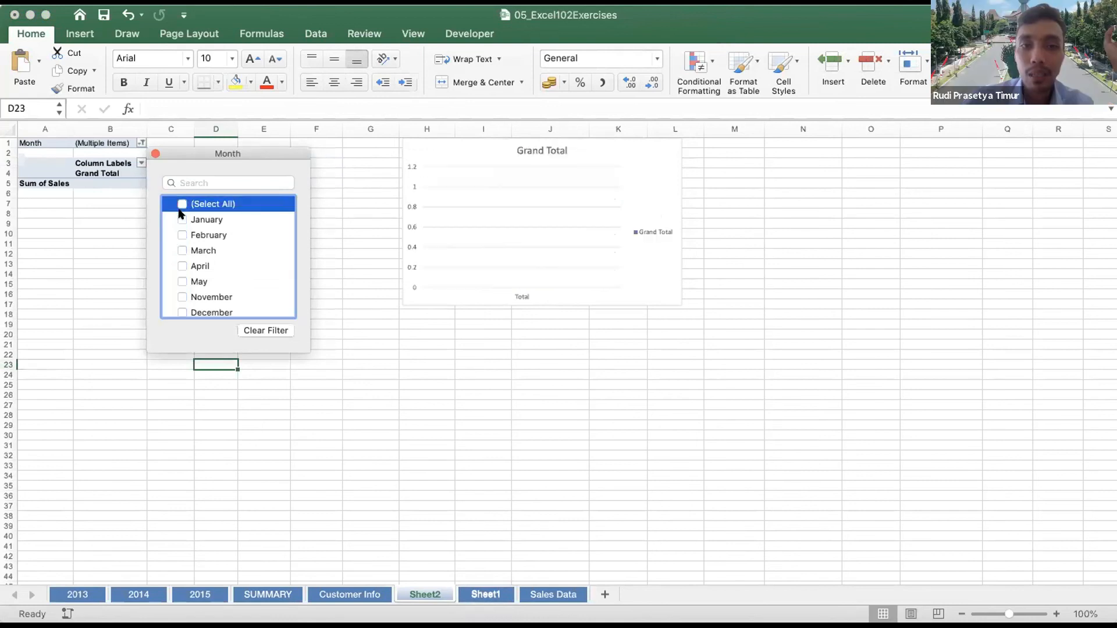
left_click(181, 218)
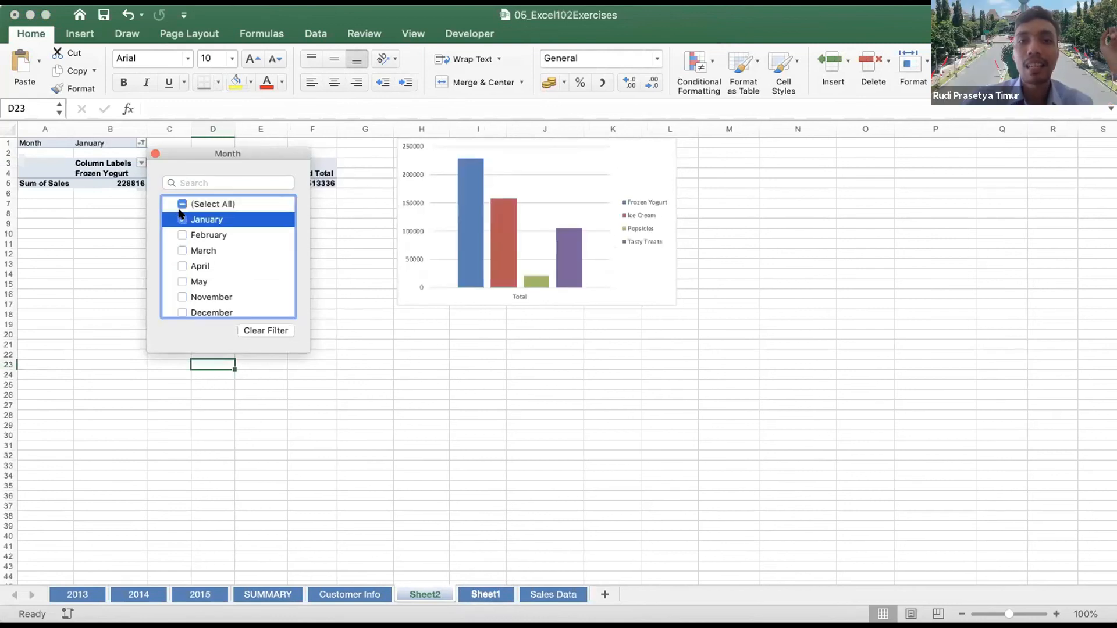
Include February, March, April, May, November and December in the Month report filter again and close it
scroll(367, 204, "up", 1)
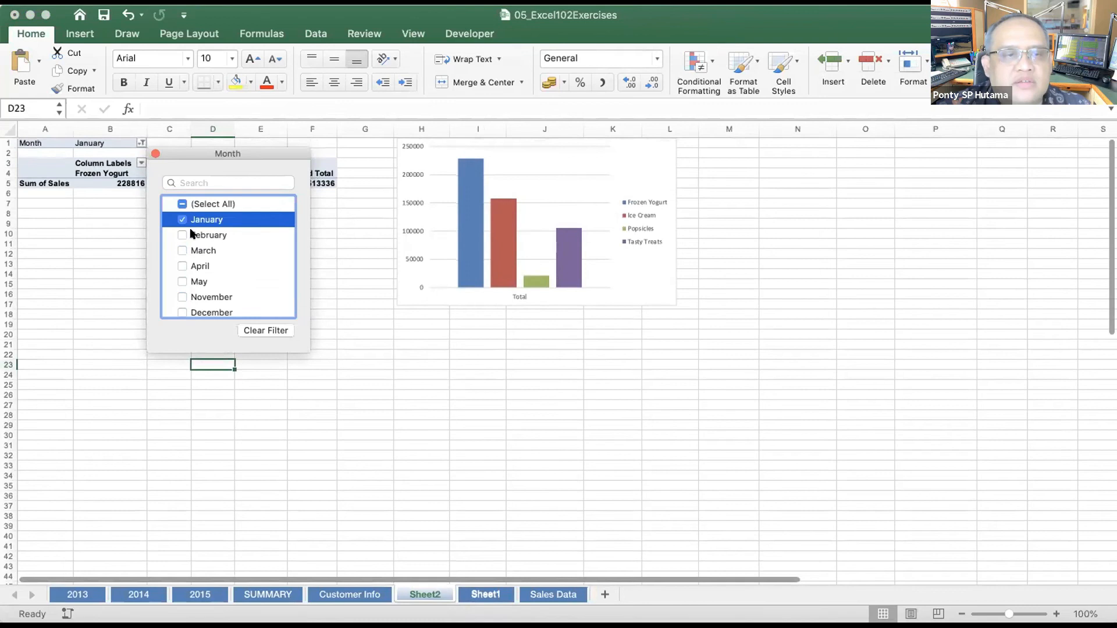
left_click(182, 235)
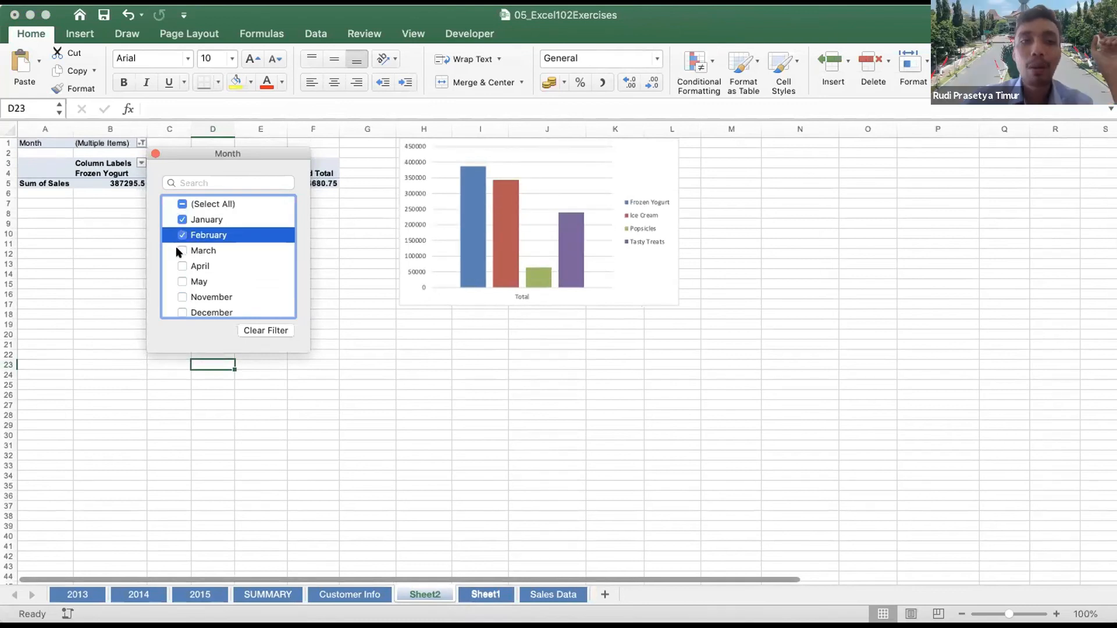
left_click(181, 251)
left_click(182, 268)
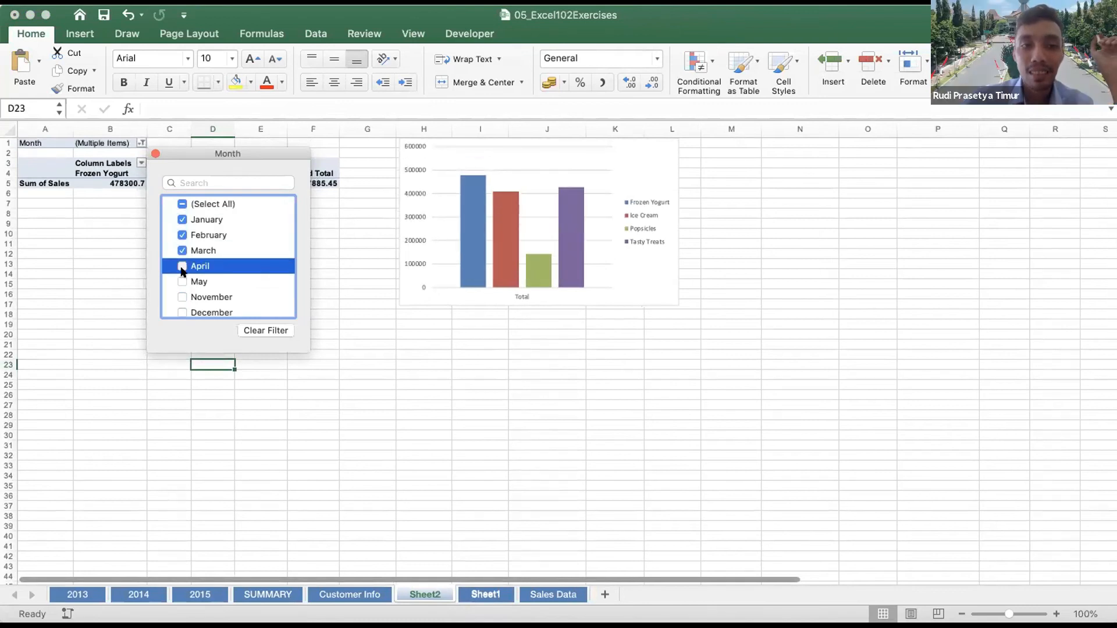
left_click(181, 296)
left_click(182, 311)
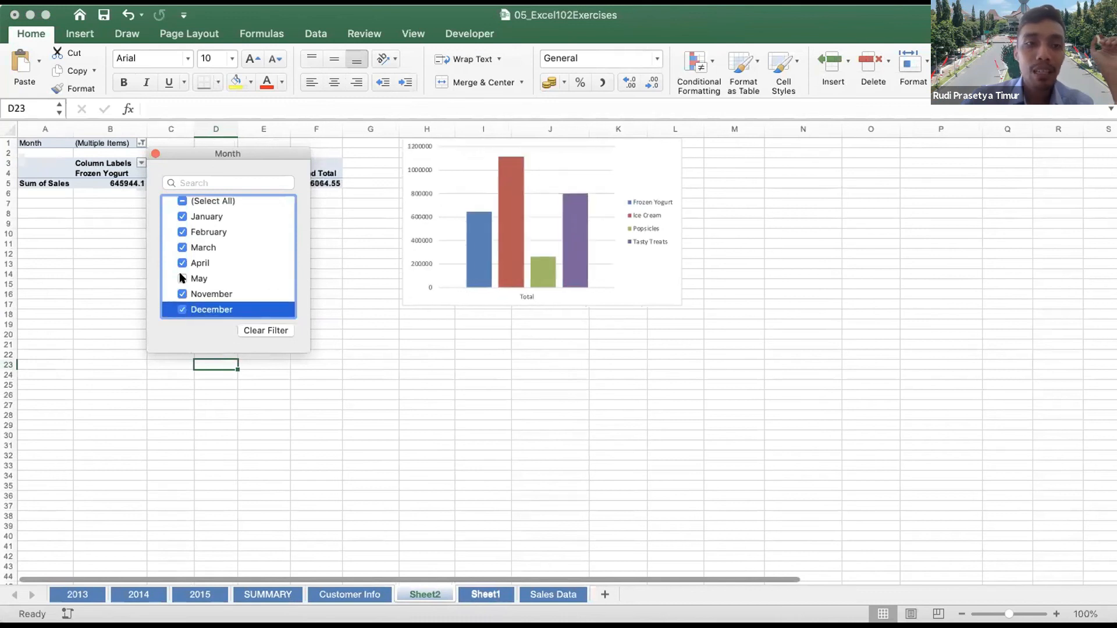
left_click(181, 278)
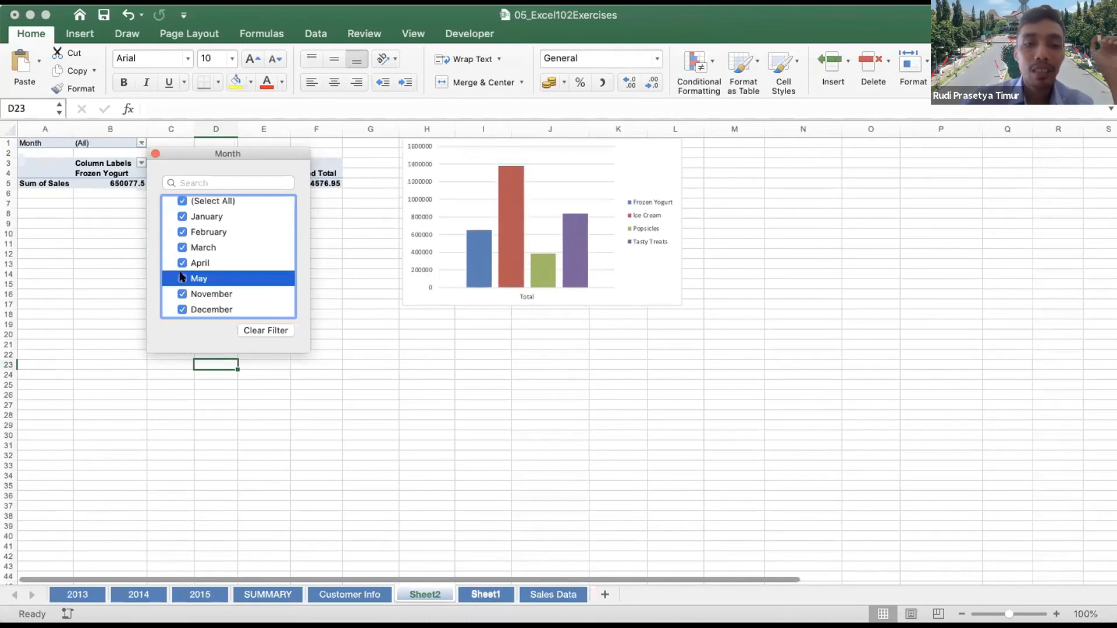
left_click(155, 154)
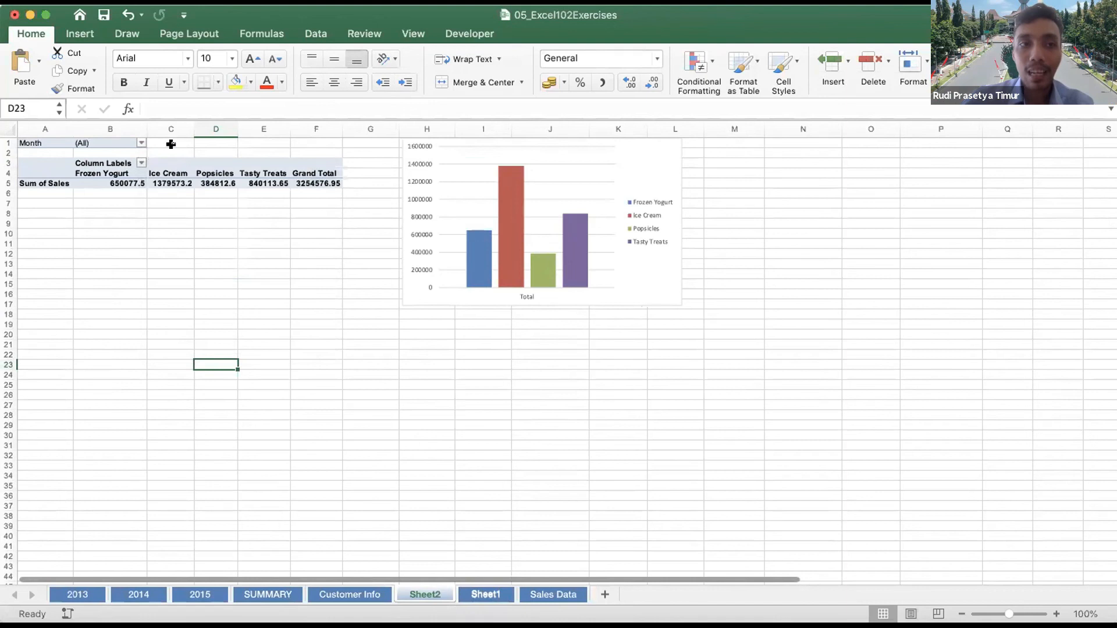
Remove the Month field from the PivotTable's report filters
left_click(118, 142)
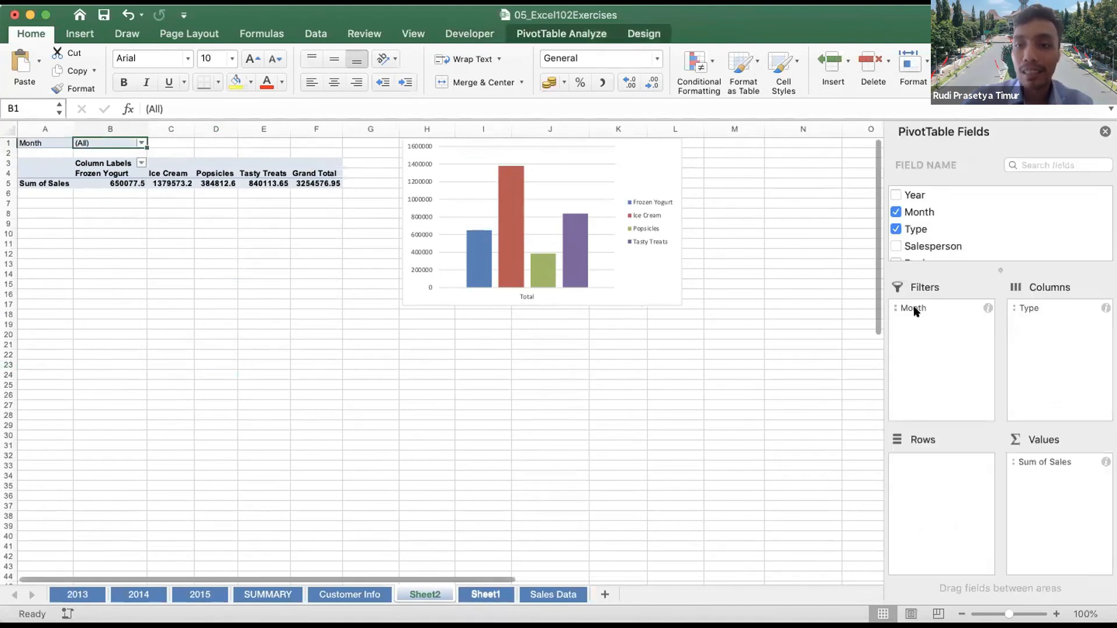
left_click(912, 308)
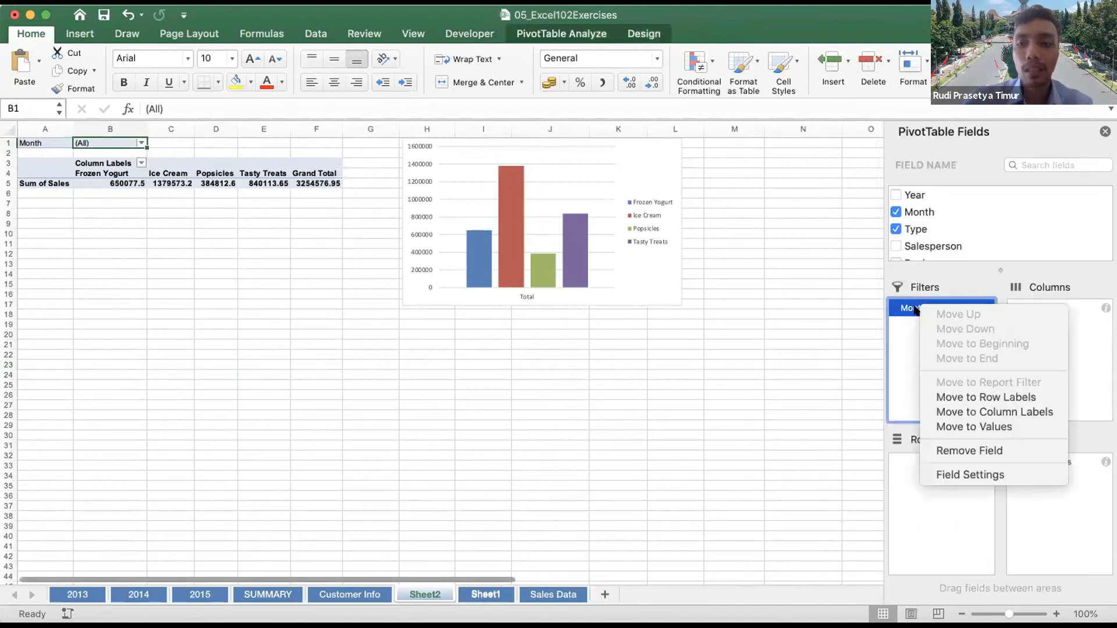
left_click(948, 451)
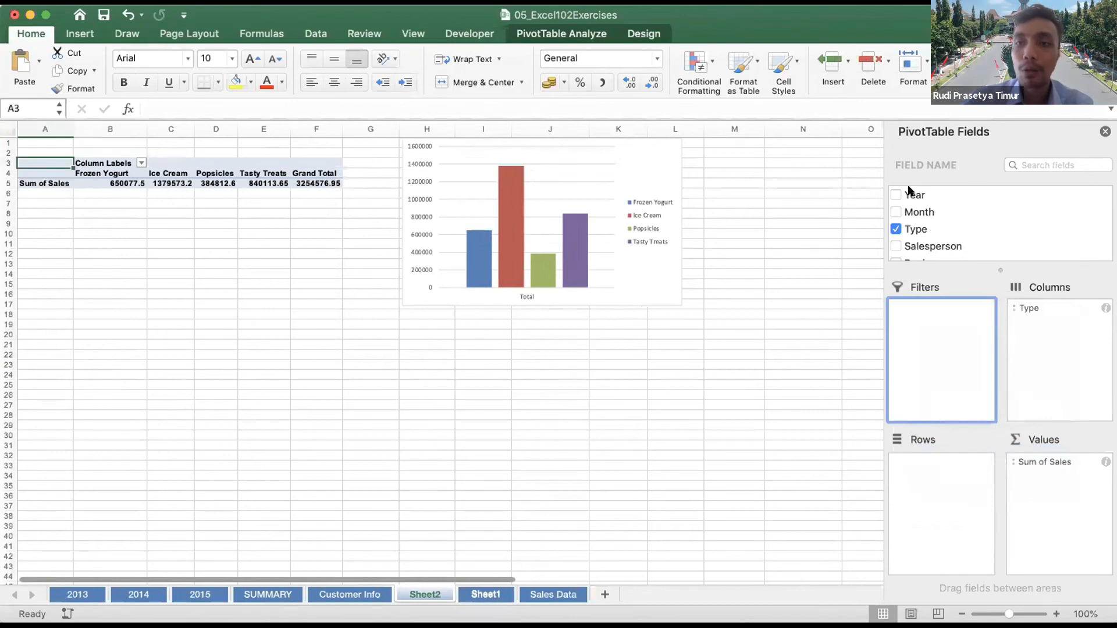
Add Year to the PivotTable's filters and Month to its rows
left_click(907, 187)
left_click_drag(929, 263, 932, 319)
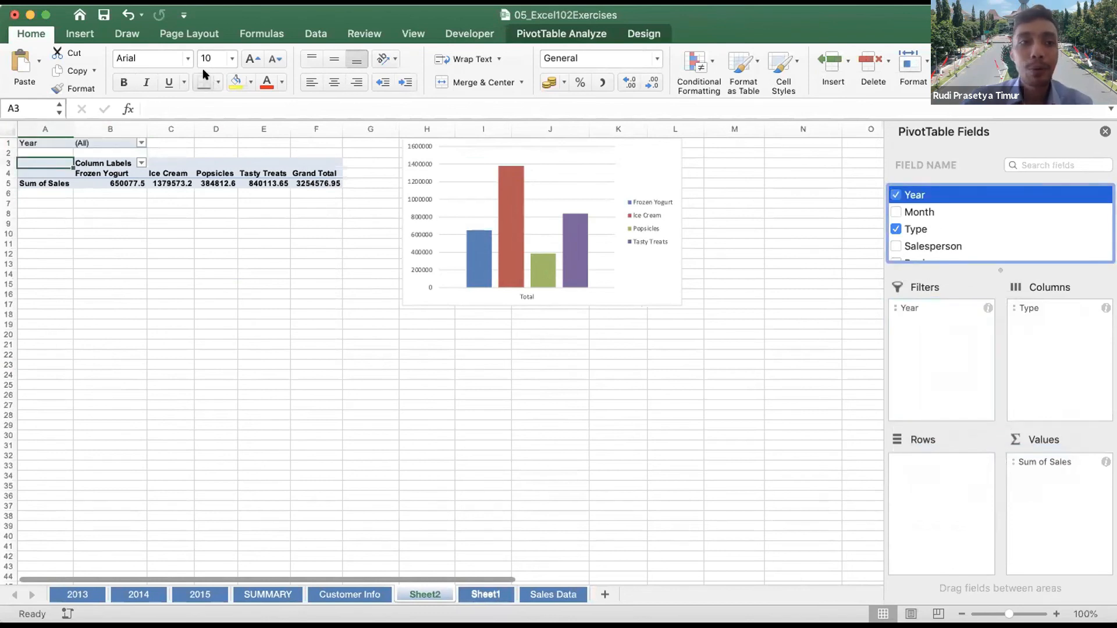
left_click(135, 141)
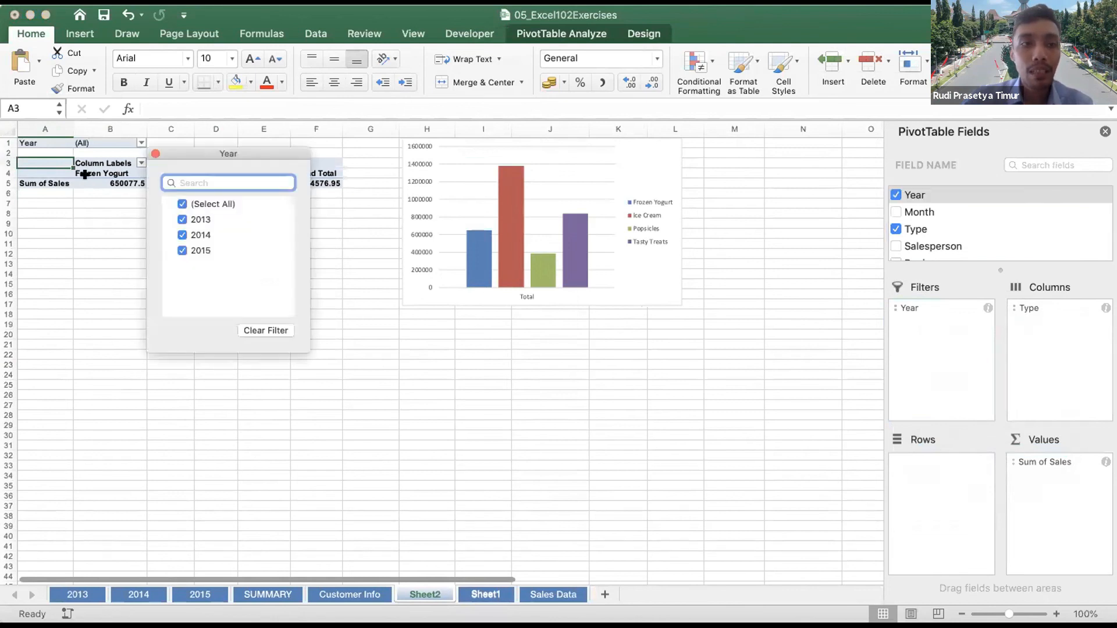
left_click(52, 174)
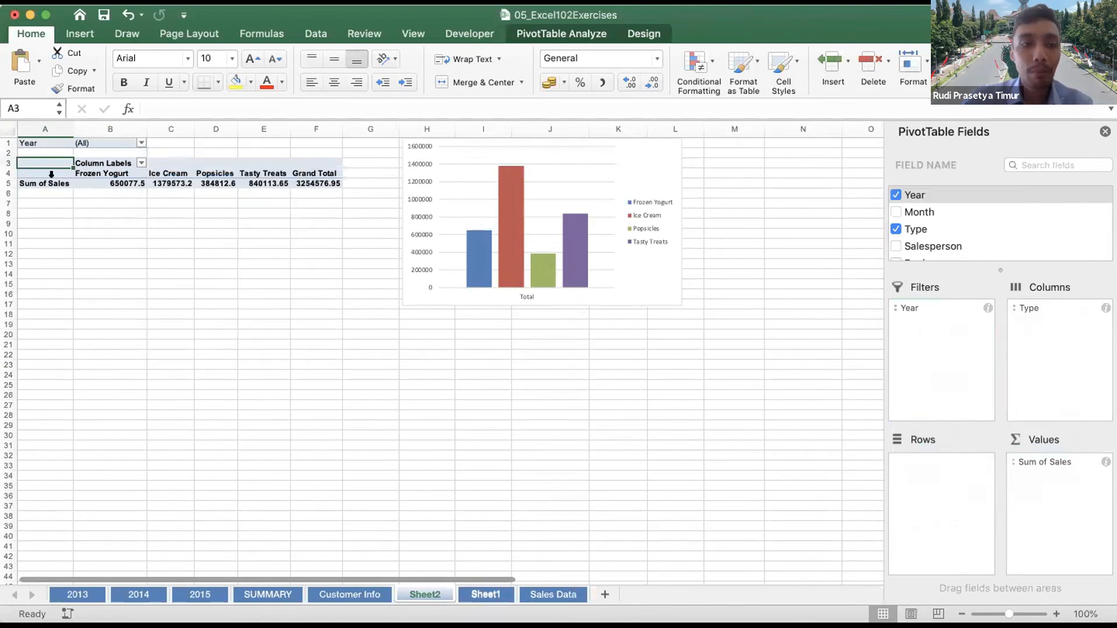
left_click(914, 214)
left_click_drag(914, 213, 977, 453)
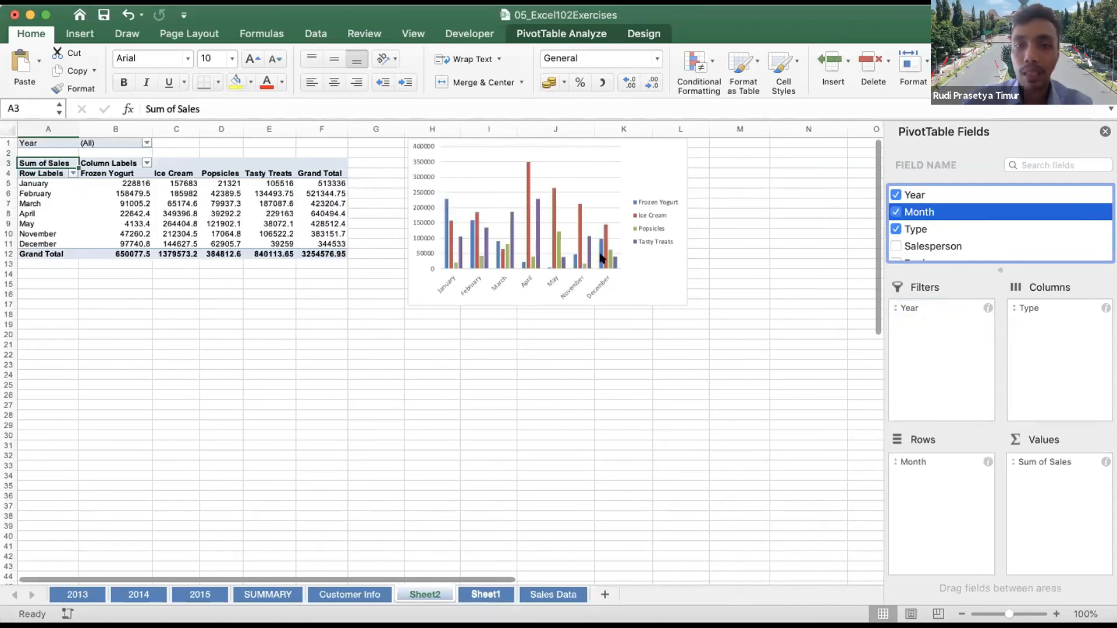
Filter the PivotTable's Year field to show only 2013
left_click(900, 308)
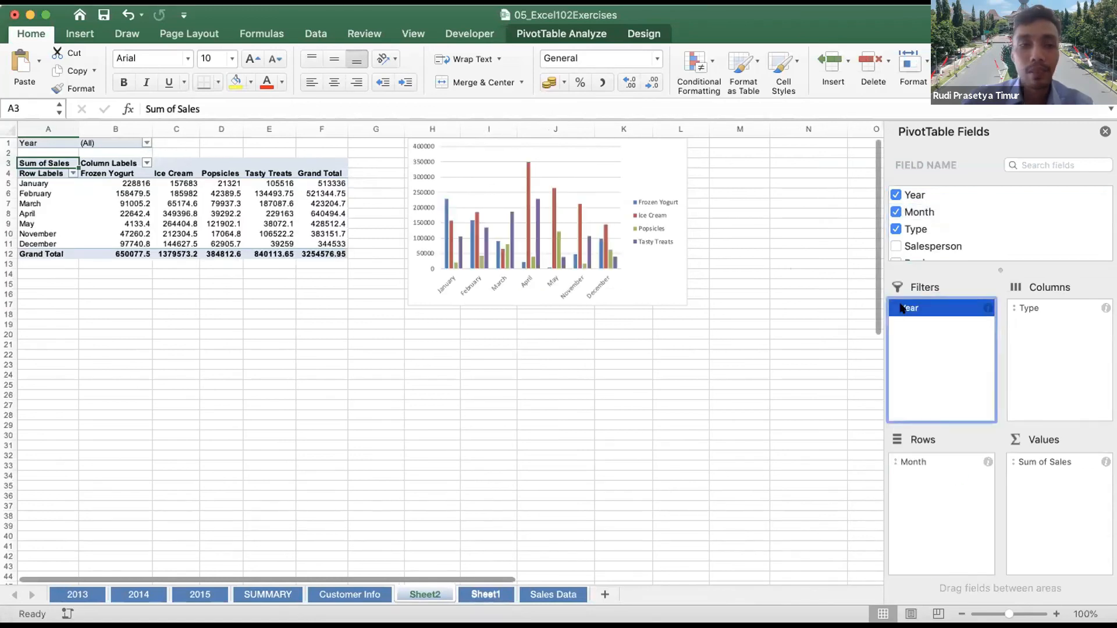
left_click(146, 142)
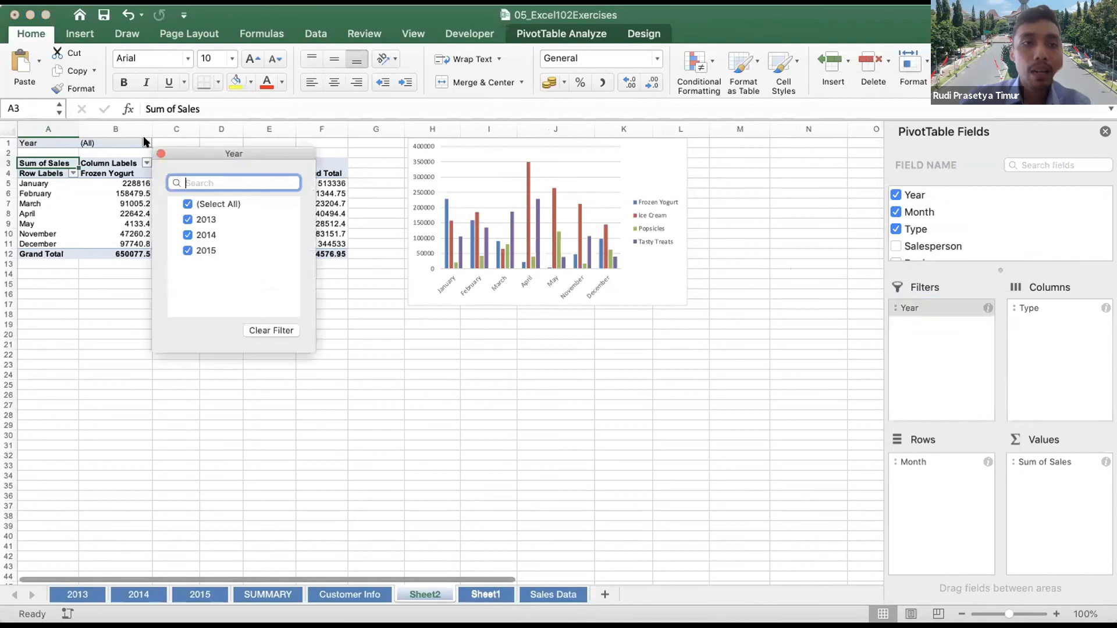
left_click(185, 204)
left_click(187, 219)
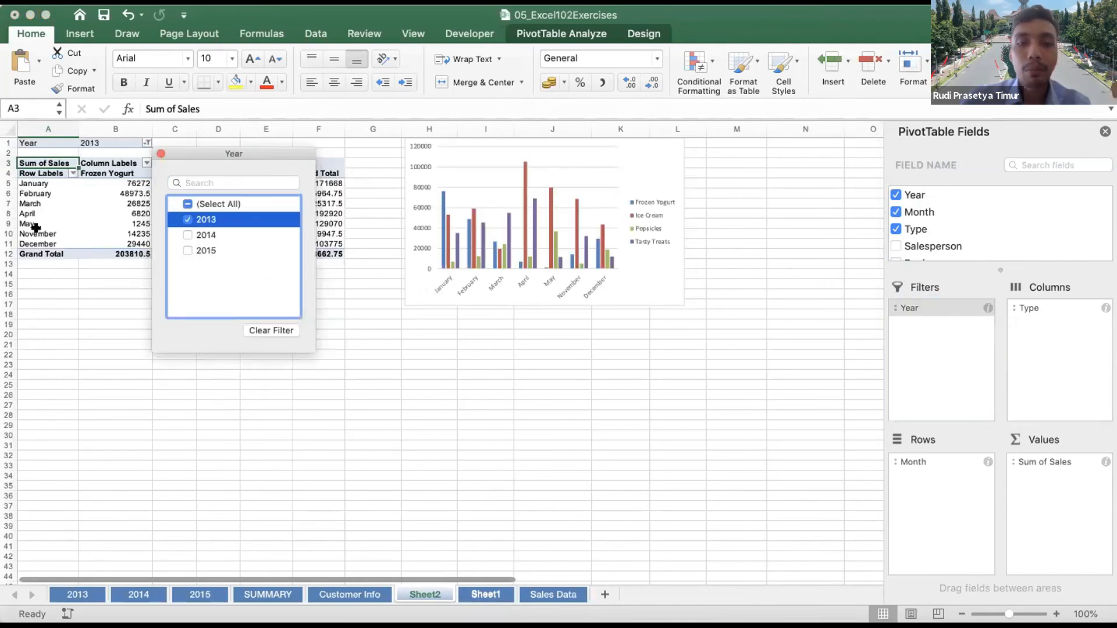
left_click(114, 241)
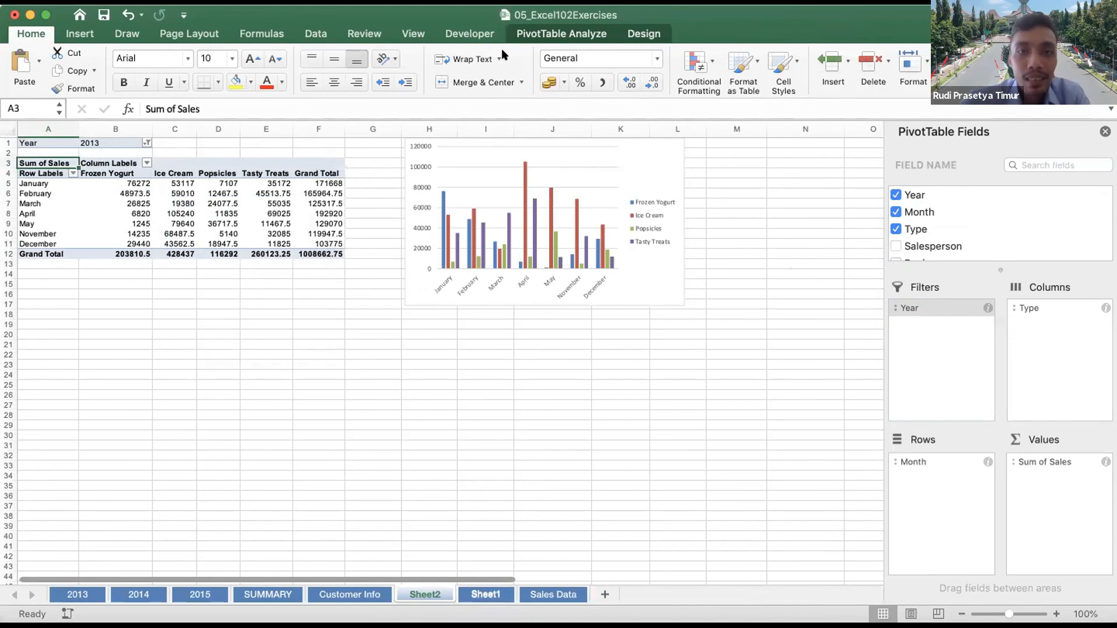
Apply a medium blue style with dark header rows to the monthly sales PivotTable
left_click(581, 35)
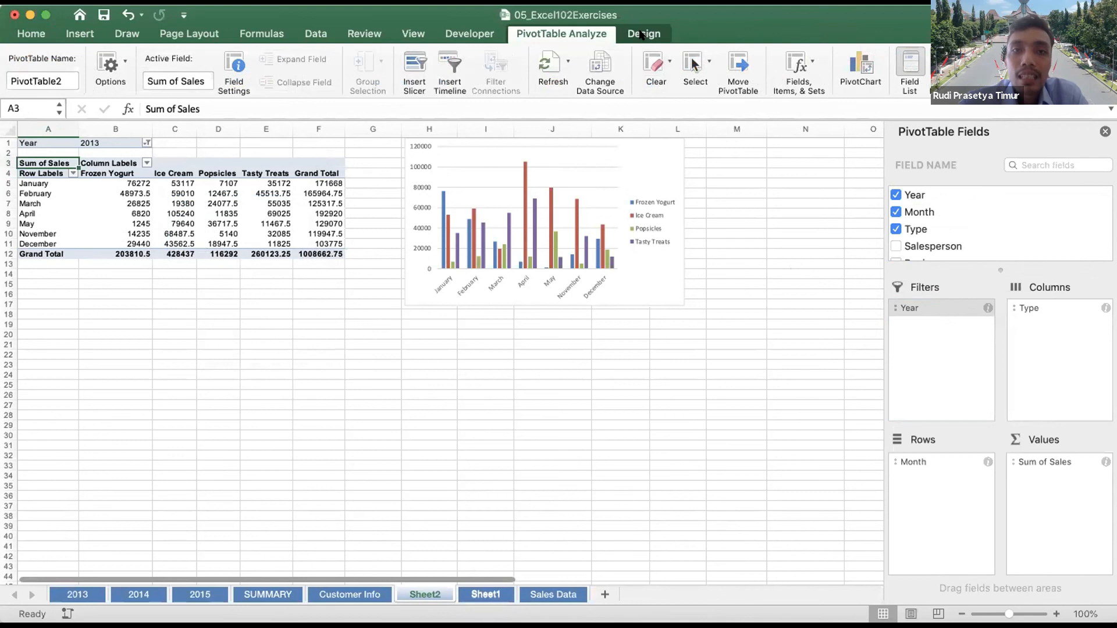
left_click(465, 208)
left_click(318, 194)
left_click_drag(43, 164, 340, 254)
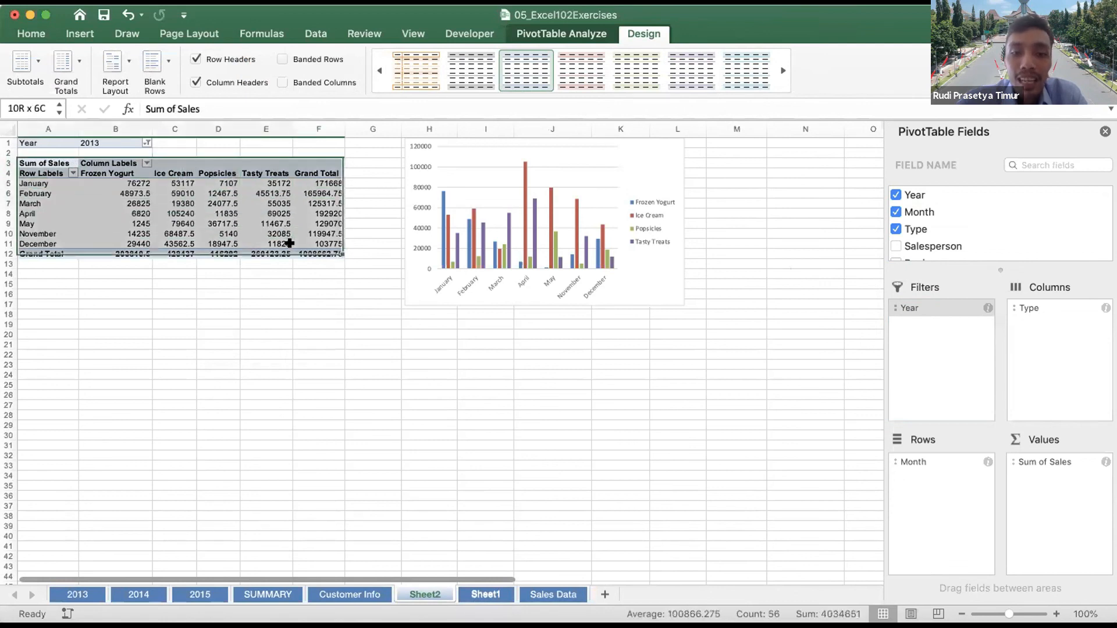
left_click(427, 78)
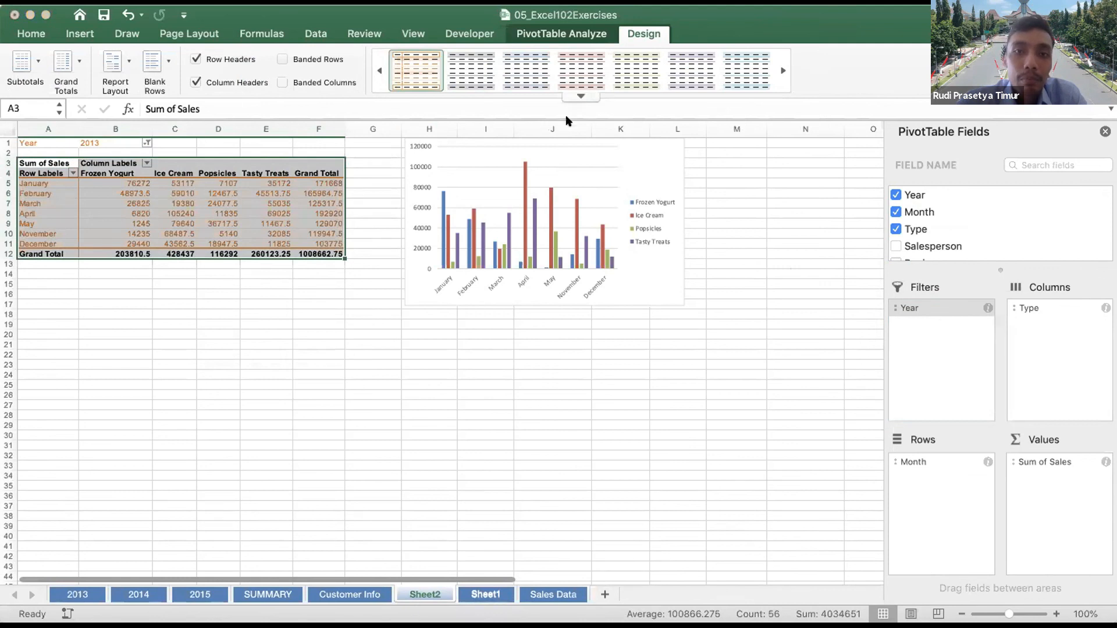
left_click(578, 96)
left_click(475, 399)
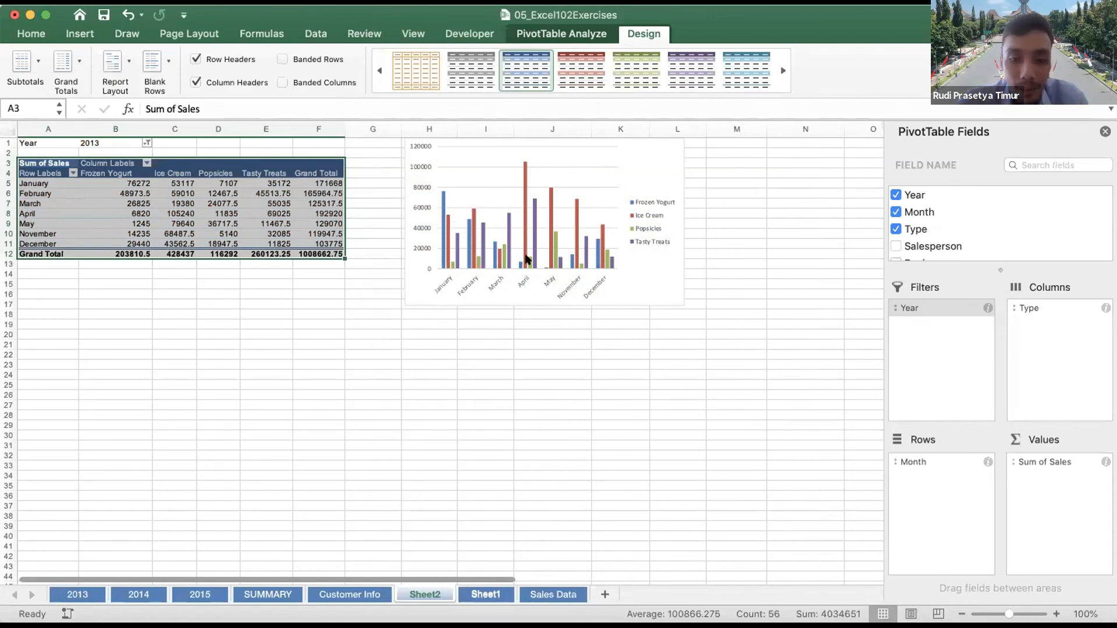
Reset the PivotTable's Year filter to include all years
left_click(577, 36)
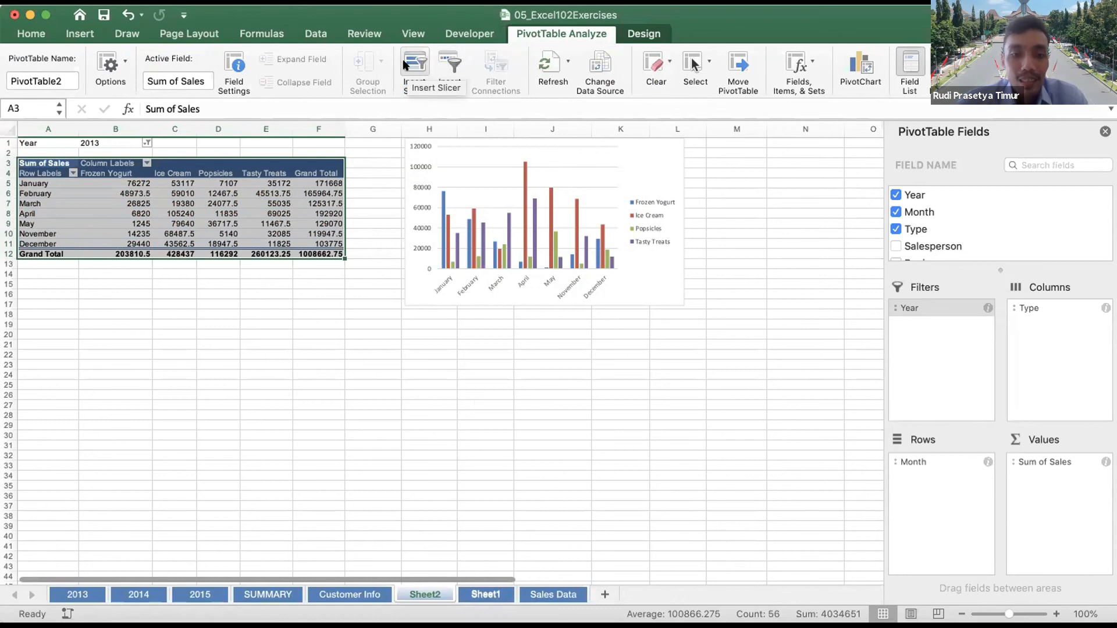
left_click(147, 142)
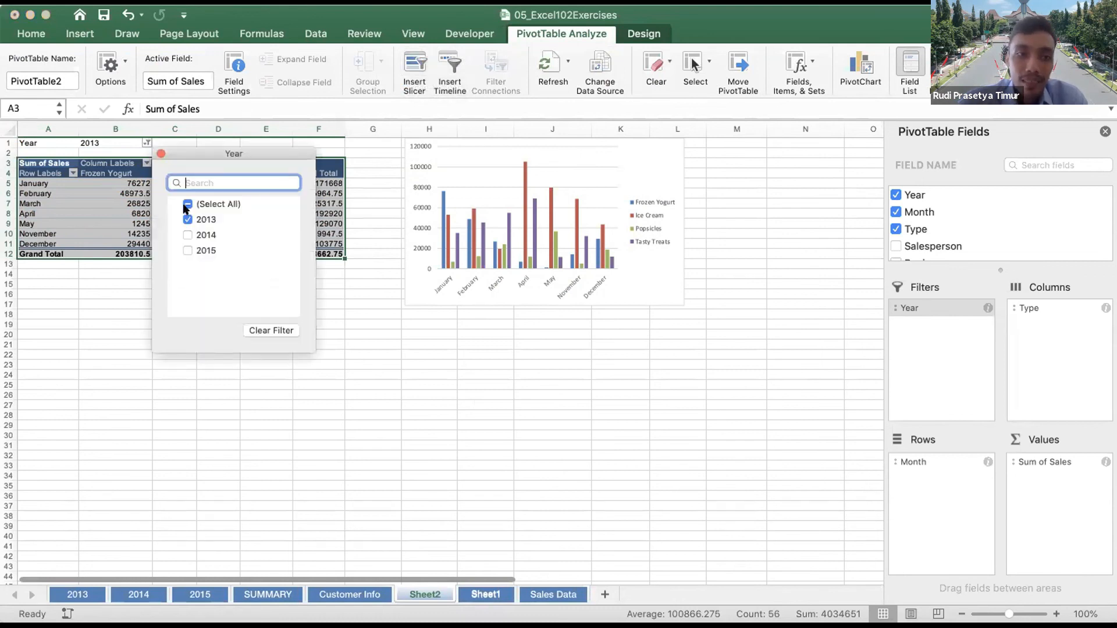
left_click(186, 205)
left_click(143, 144)
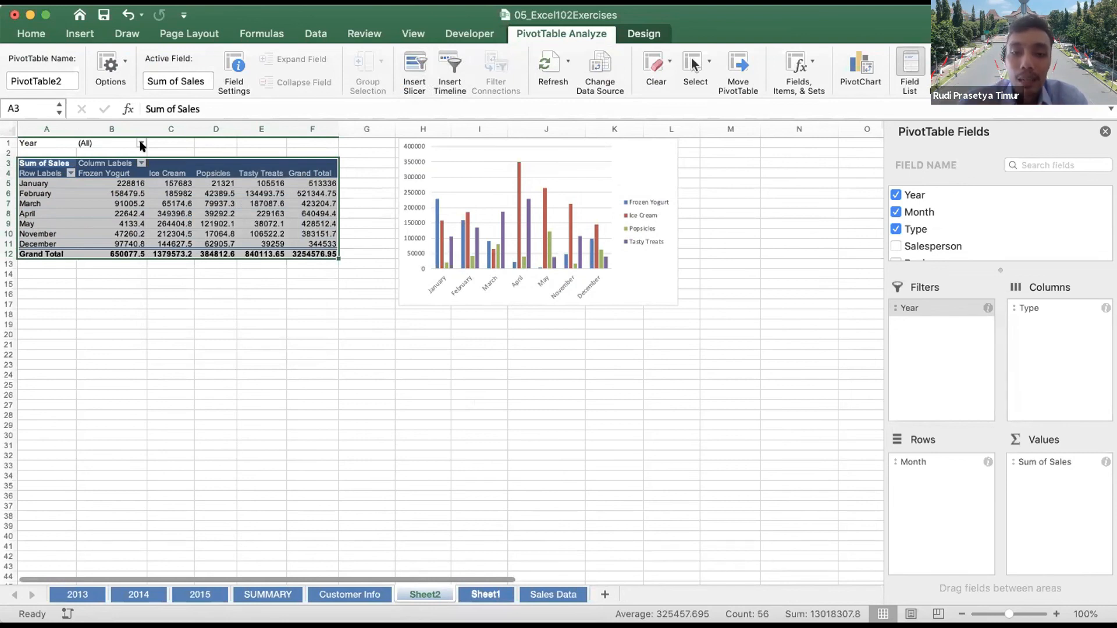
Insert a slicer for the Year field and place it beside the chart over columns M and N
left_click(414, 65)
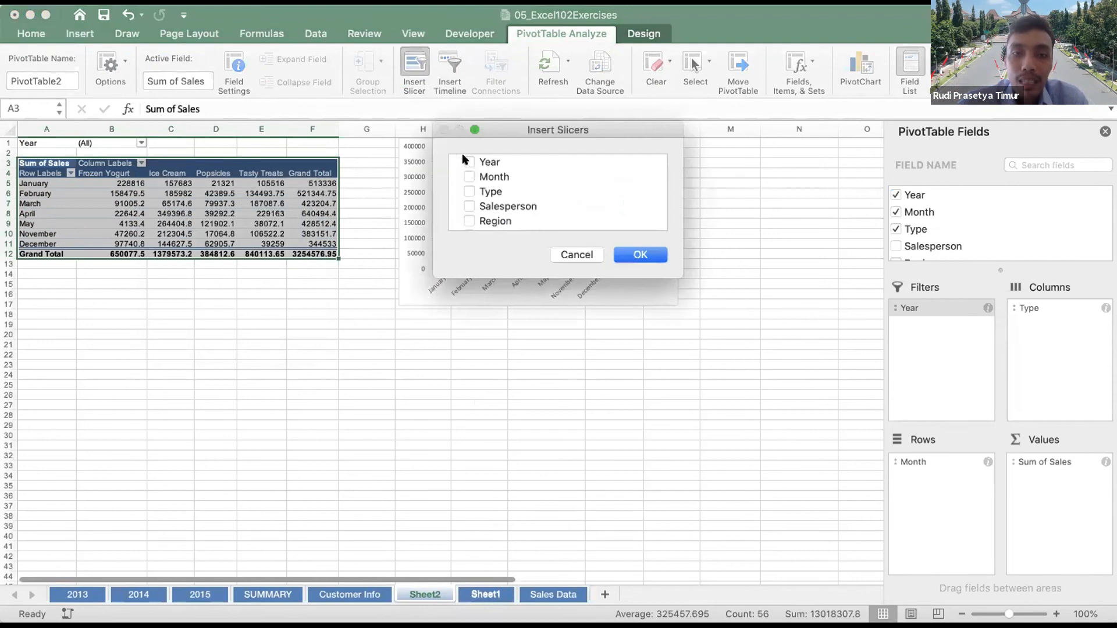
left_click(638, 254)
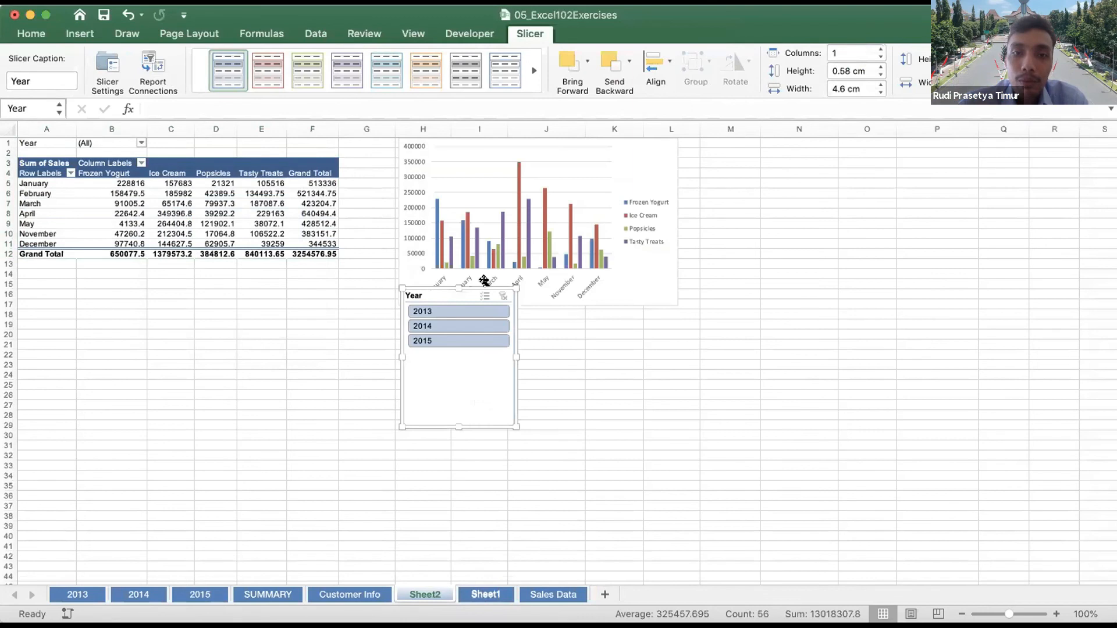
left_click_drag(484, 281, 784, 134)
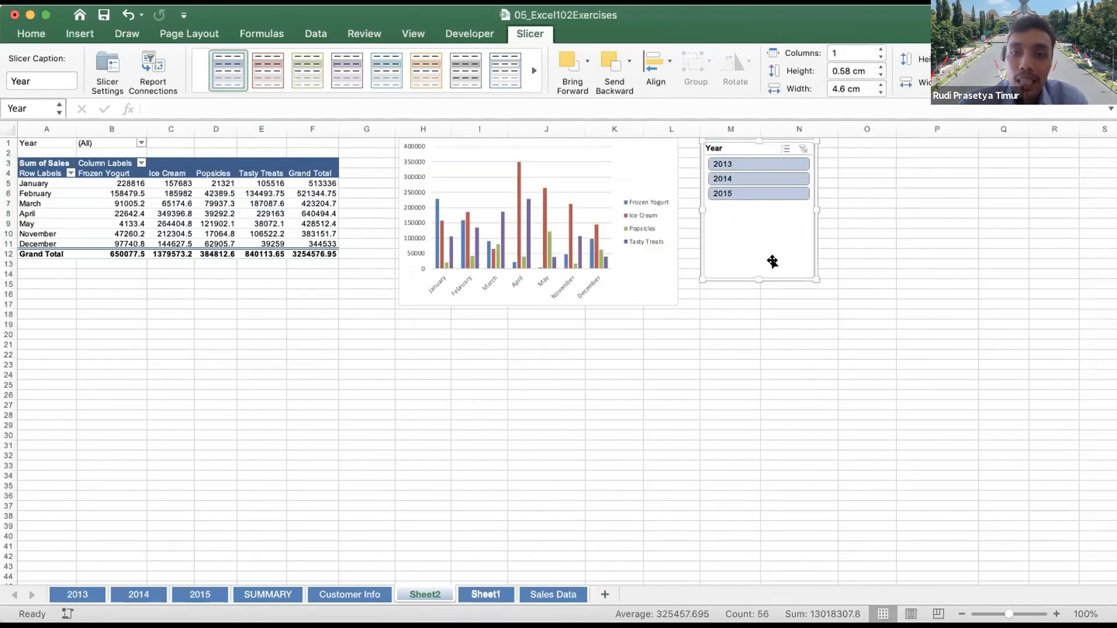
Use the Year slicer to filter the sales by 2015, by 2014, and by 2013 through 2015 together
left_click(773, 195)
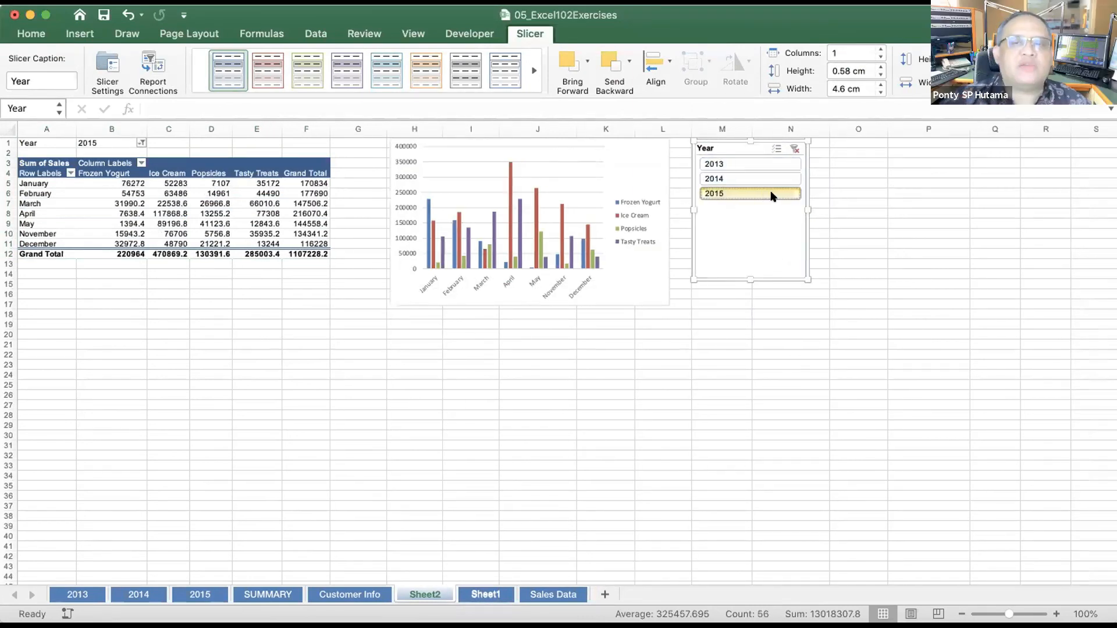
left_click(772, 181)
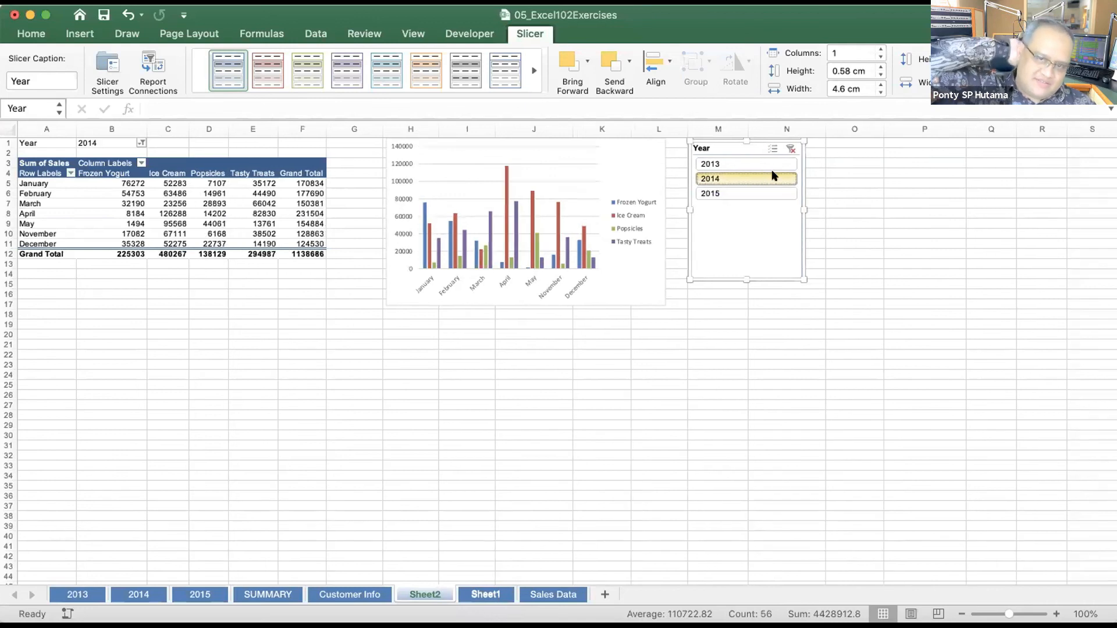
left_click_drag(773, 165, 774, 235)
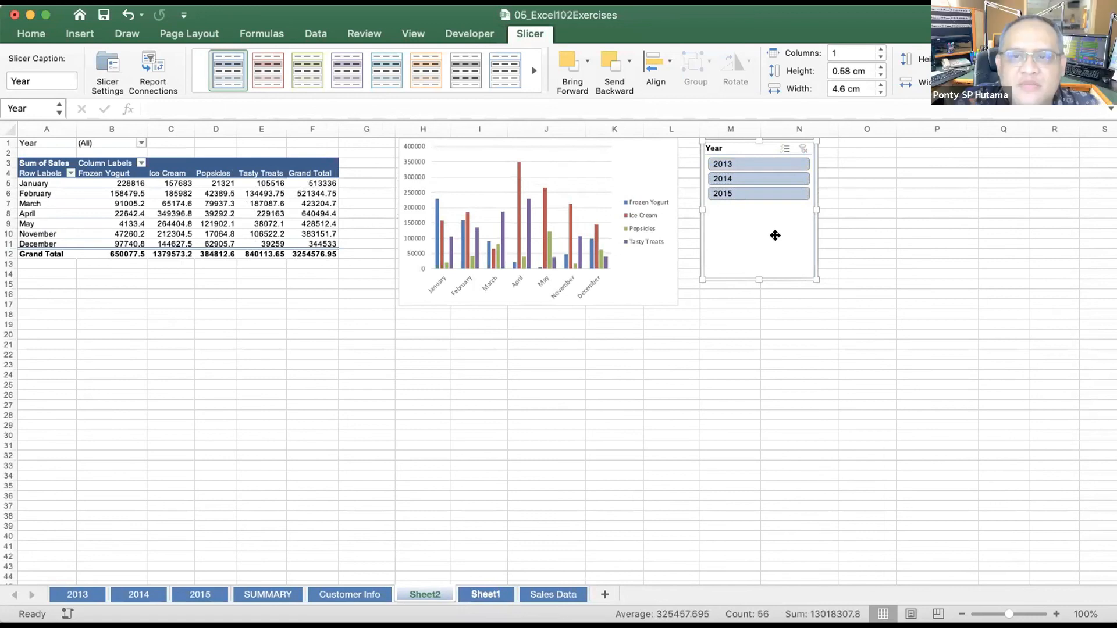
Try to insert a timeline for the PivotChart
left_click(658, 168)
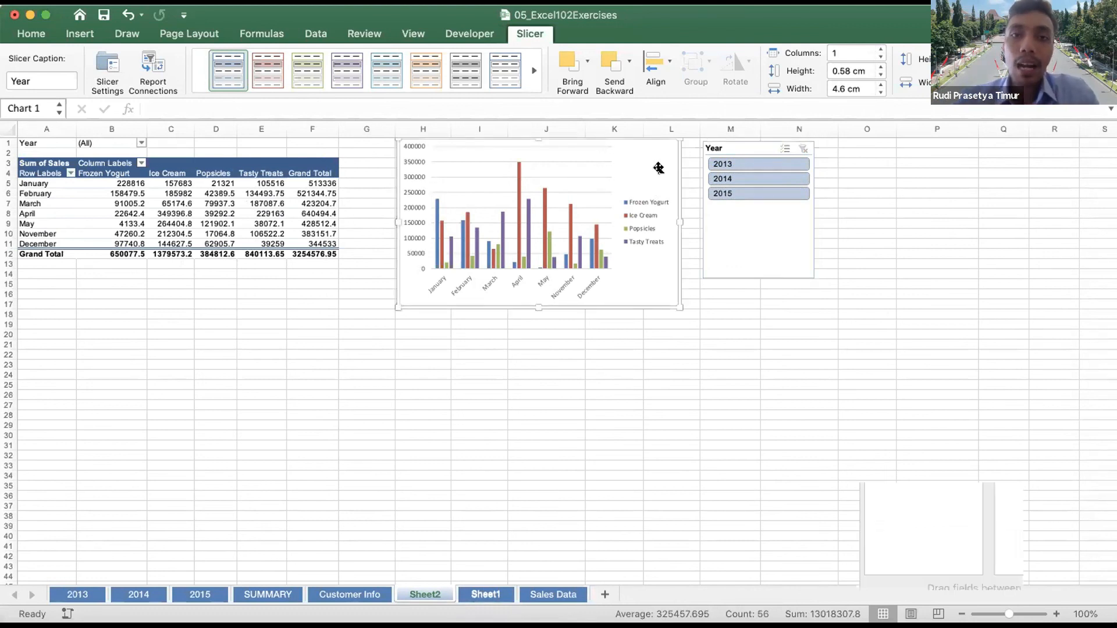
left_click(591, 32)
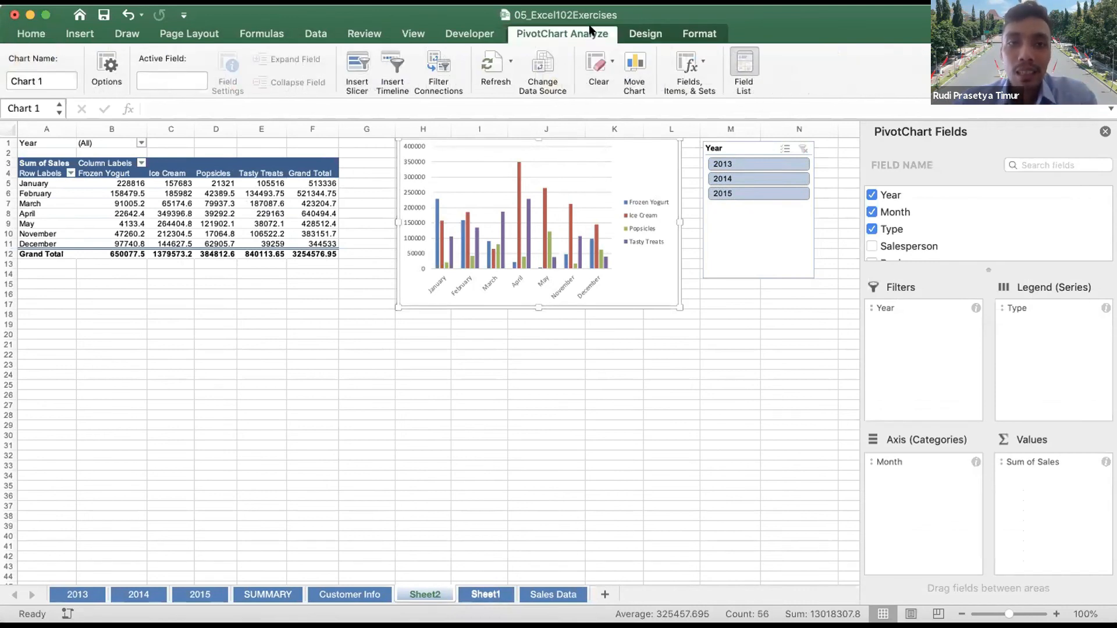
left_click(388, 68)
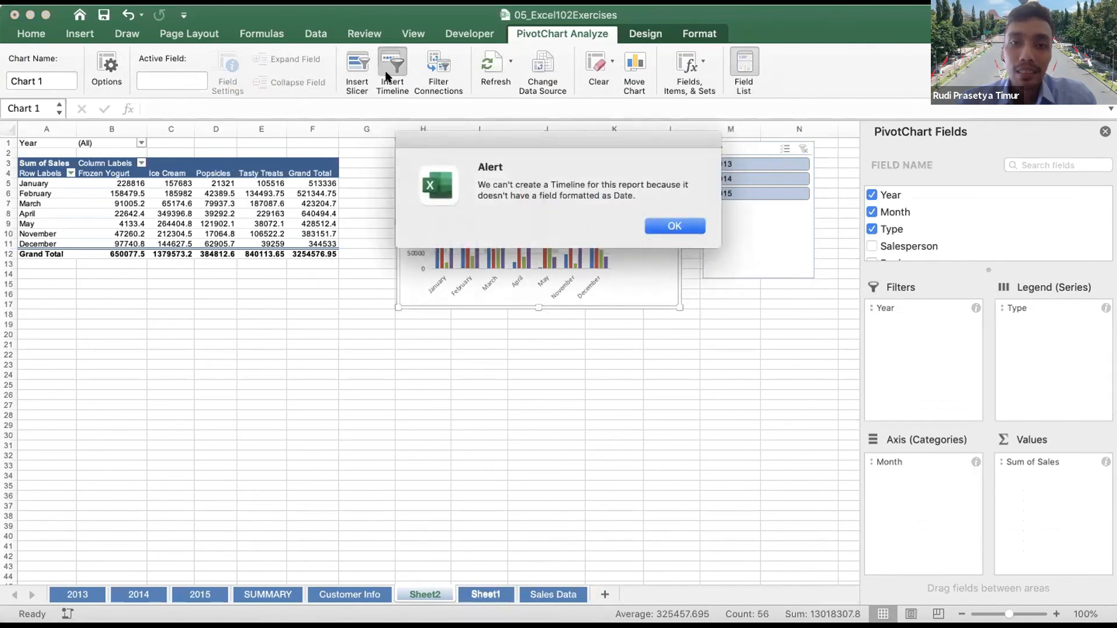
left_click_drag(640, 192, 476, 174)
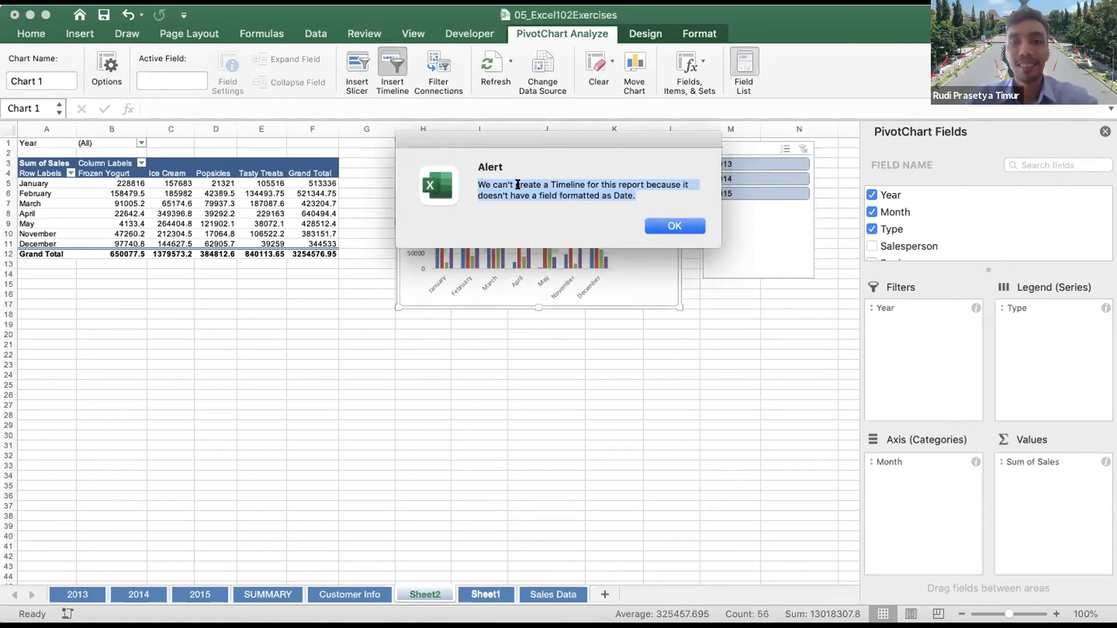
left_click(667, 224)
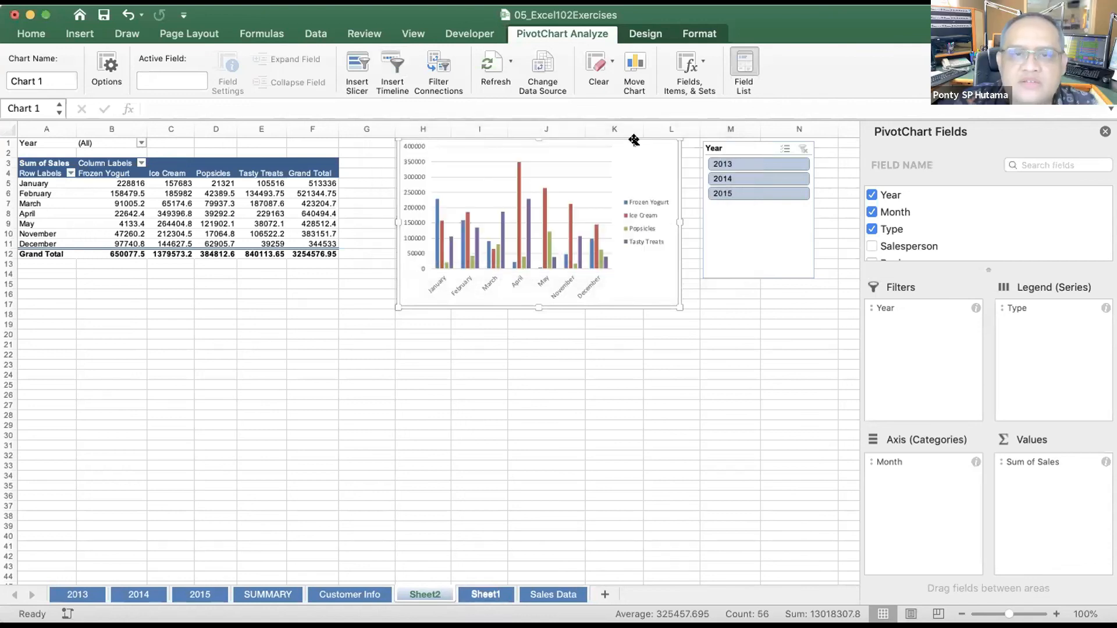
Move the PivotChart slightly down, to about 0.56 cm from the sheet's top and 17.32 cm from its left edge
left_click_drag(635, 139, 636, 151)
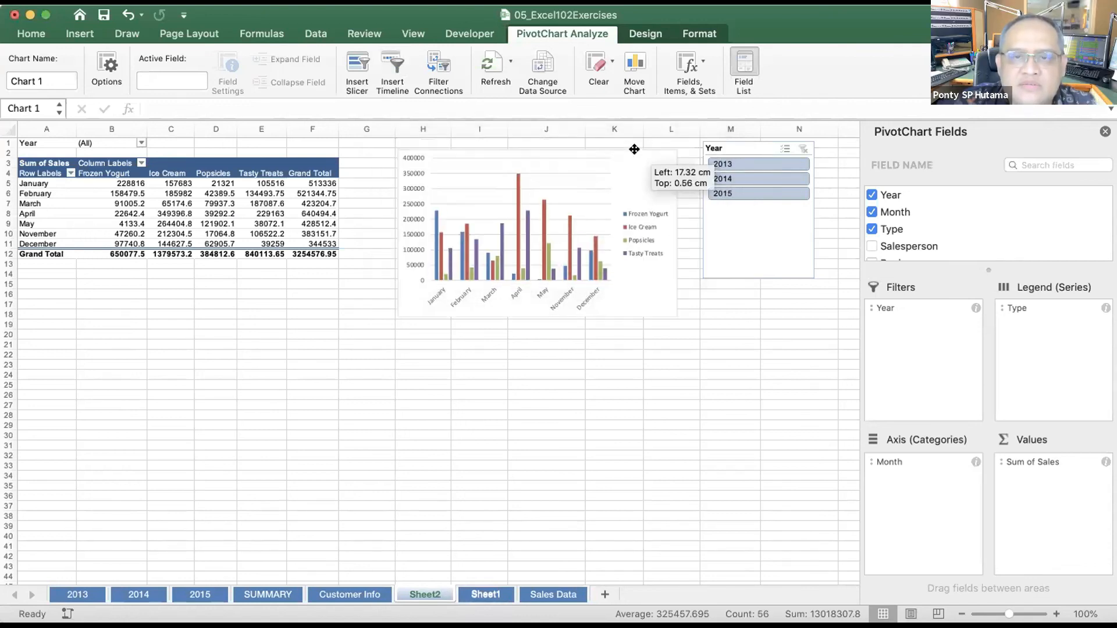
left_click(635, 68)
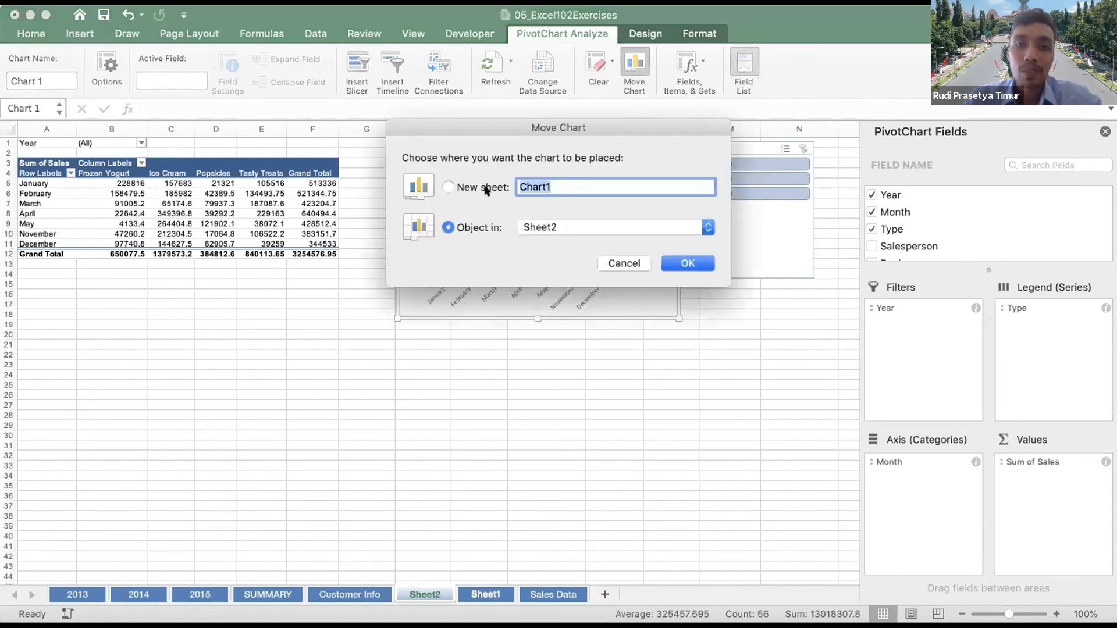
left_click(486, 190)
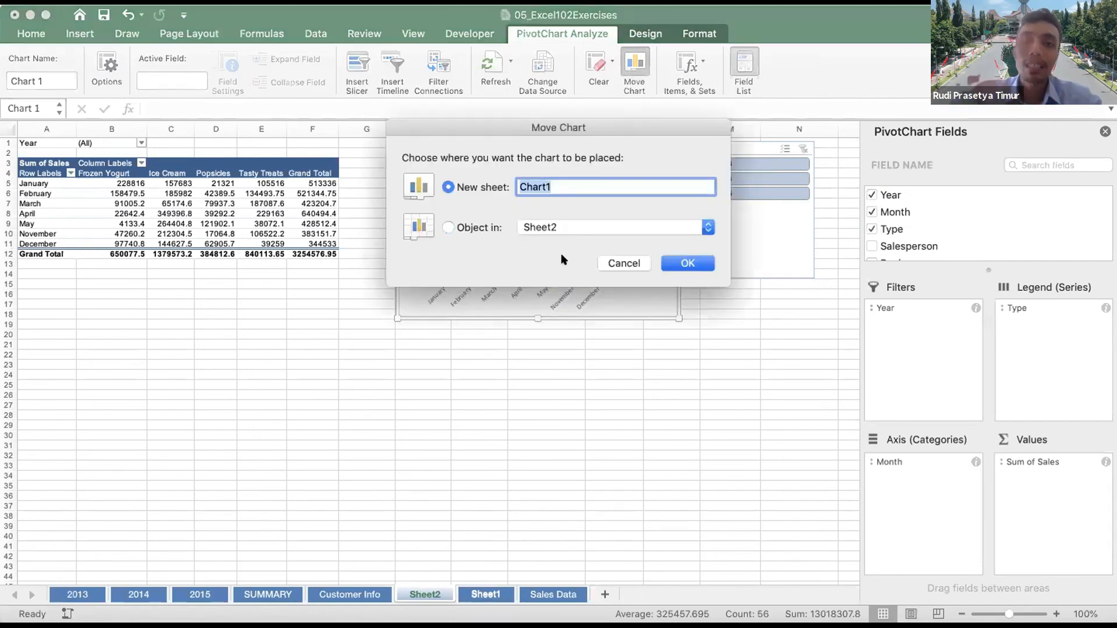
left_click(622, 262)
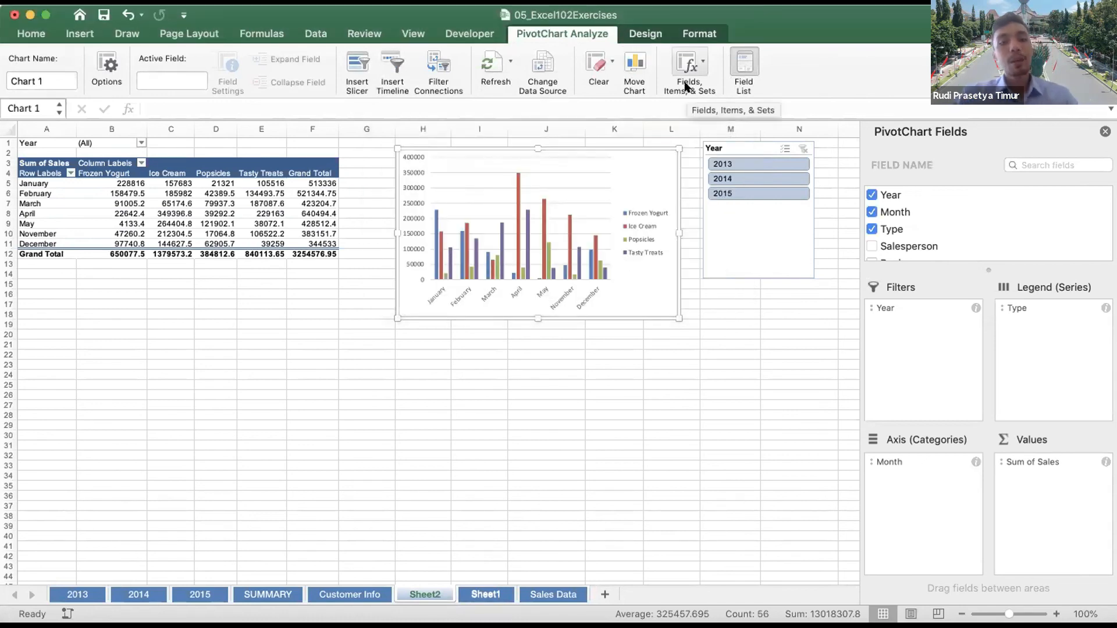
left_click(592, 382)
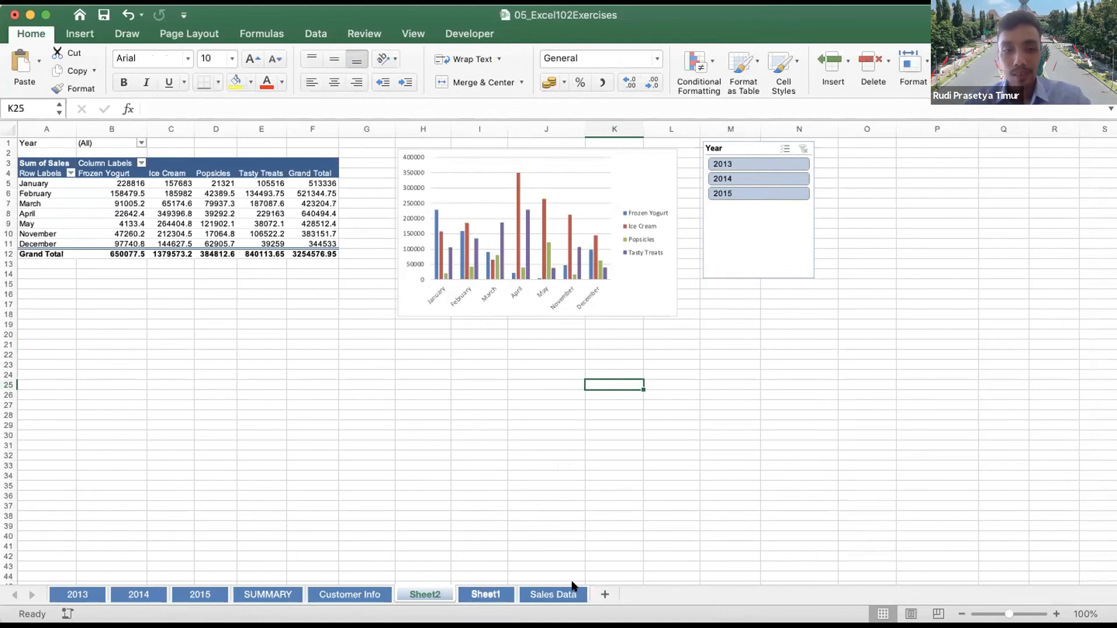
left_click(563, 299)
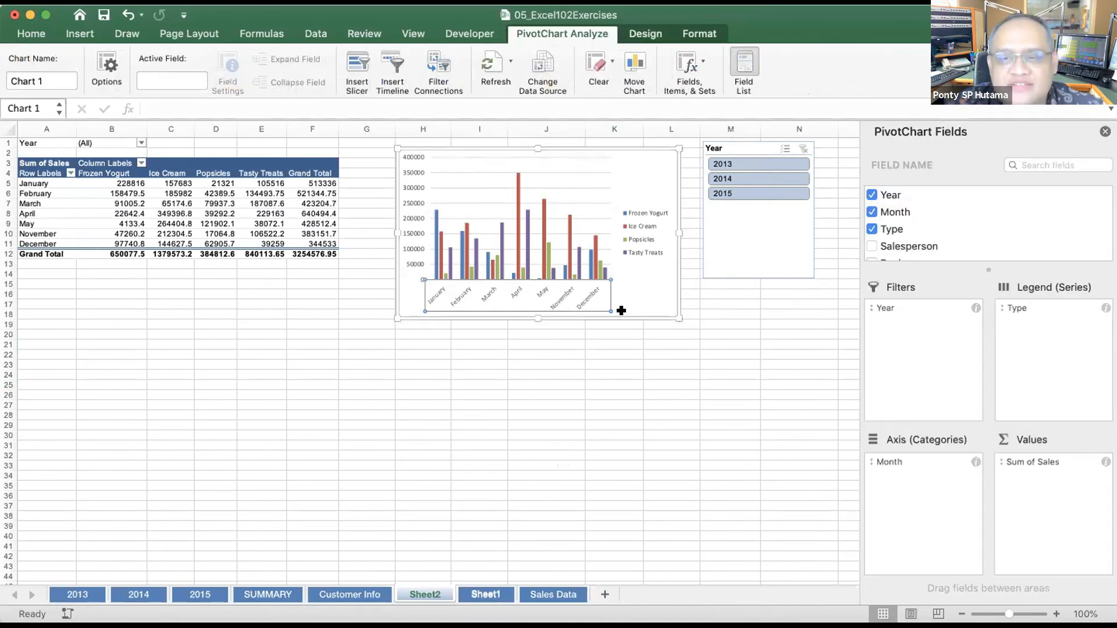
left_click(666, 344)
left_click(611, 313)
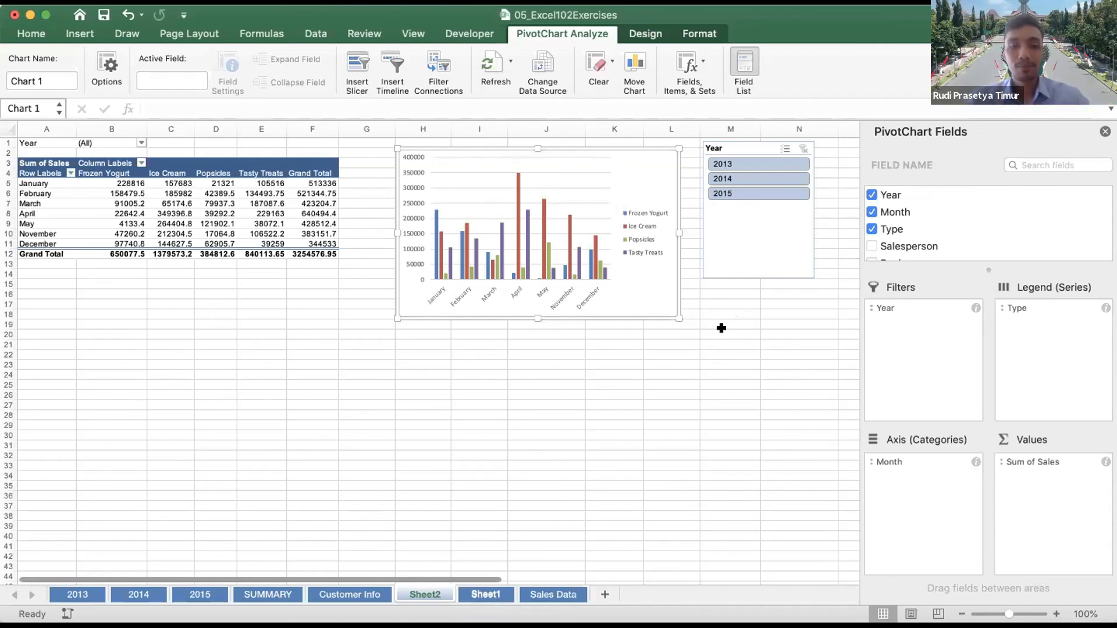
left_click(644, 32)
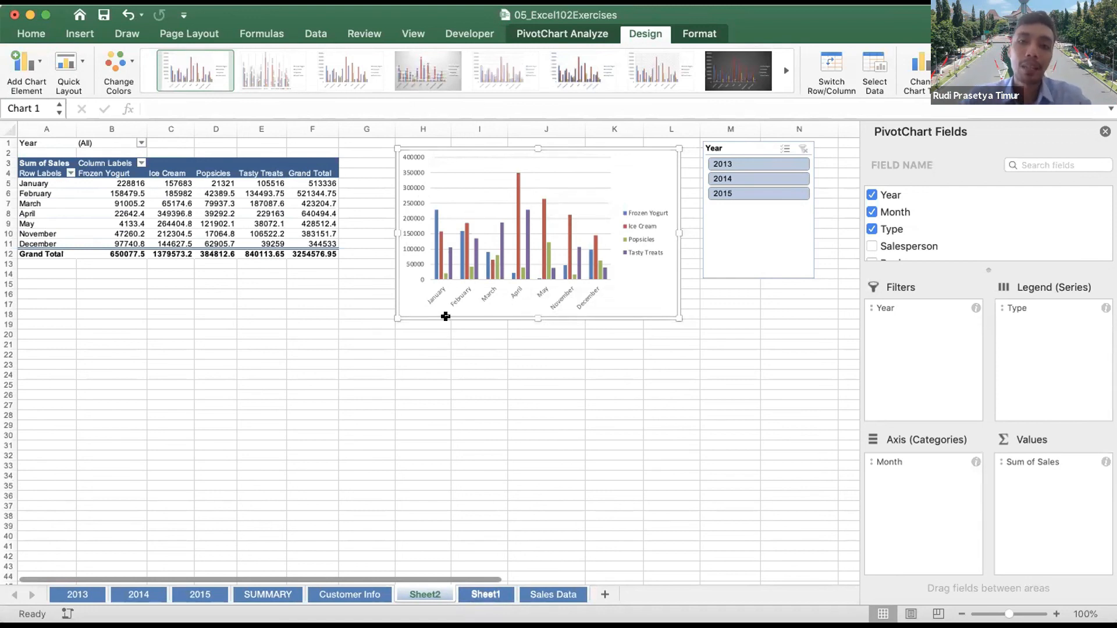
left_click(296, 254)
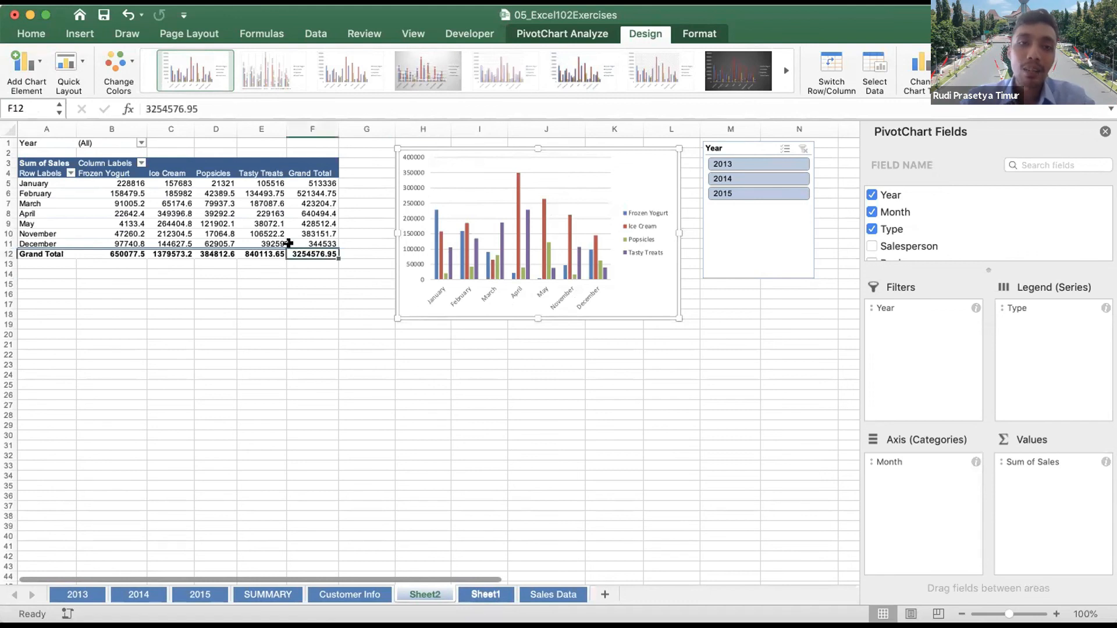
left_click(373, 223)
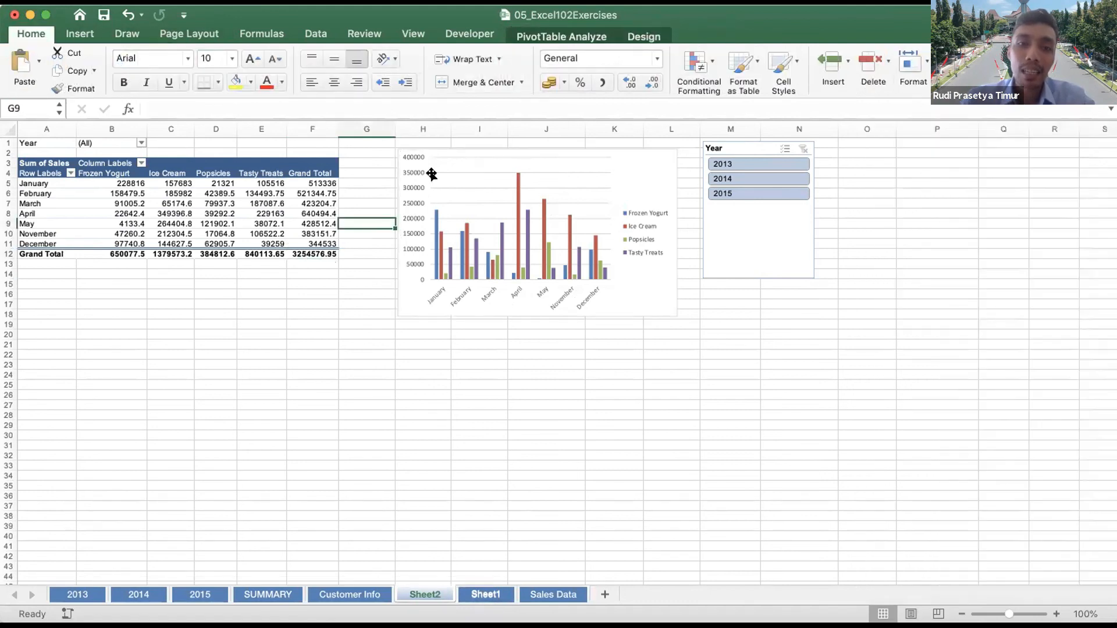
left_click(431, 174)
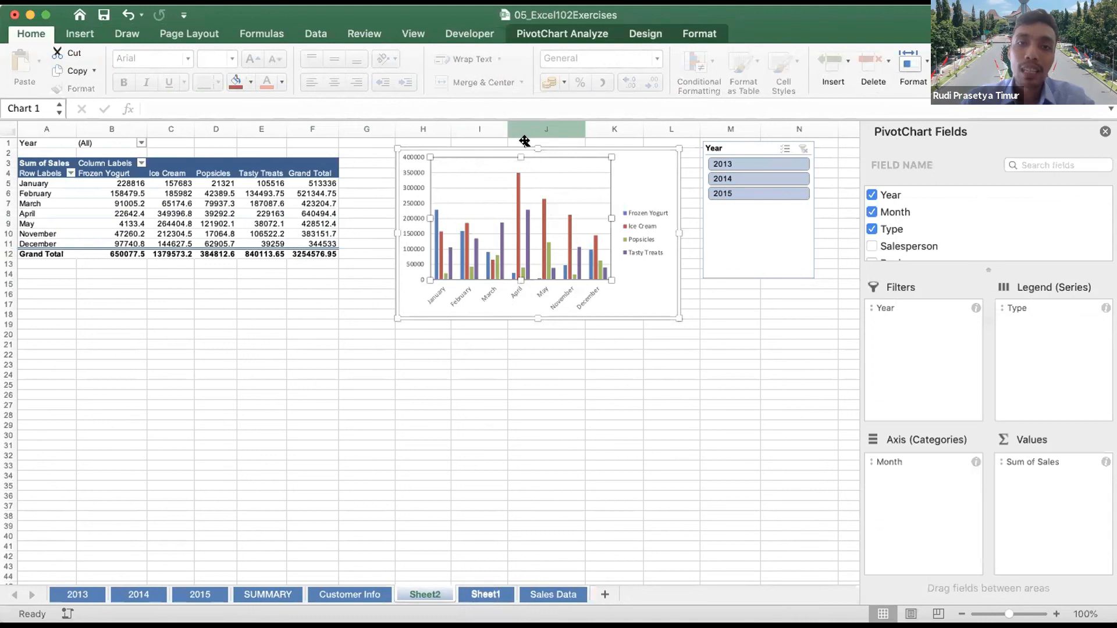
left_click(577, 36)
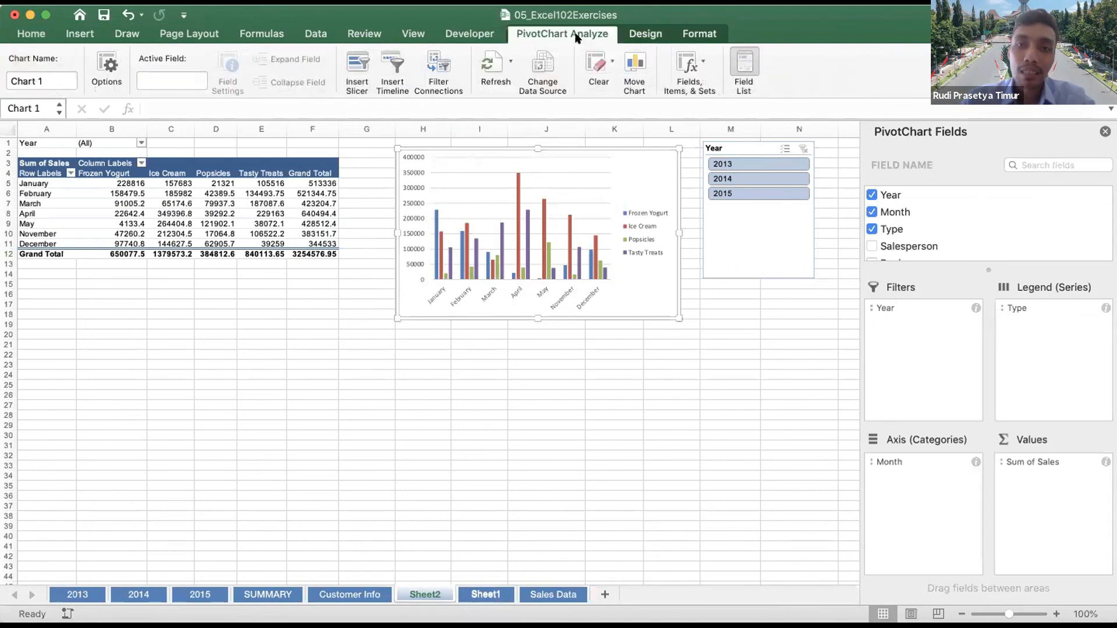
left_click(642, 35)
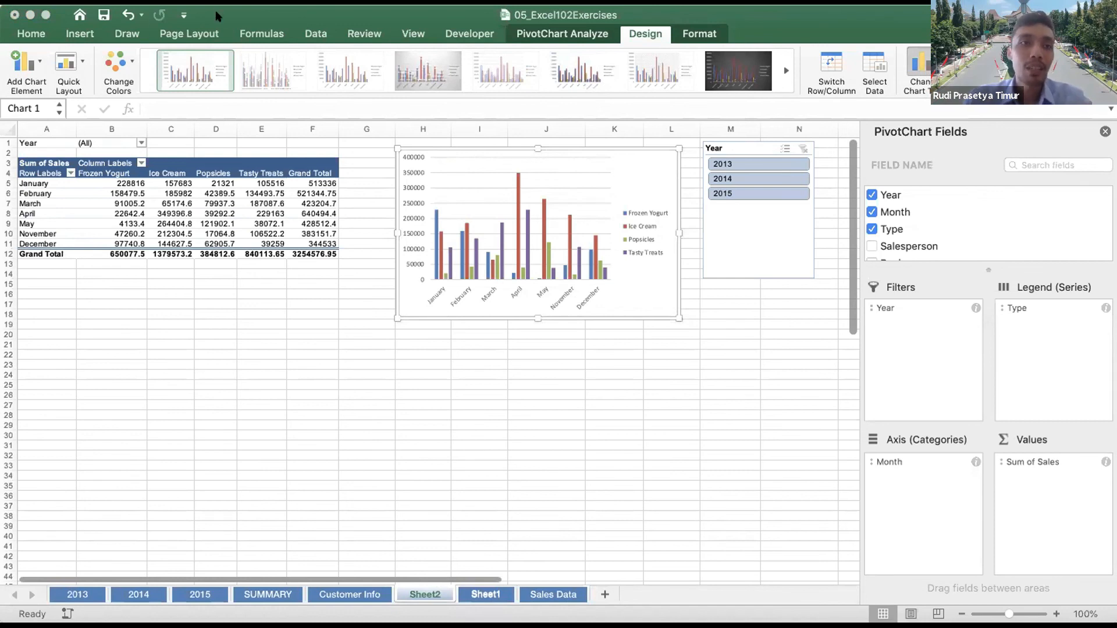
left_click(39, 51)
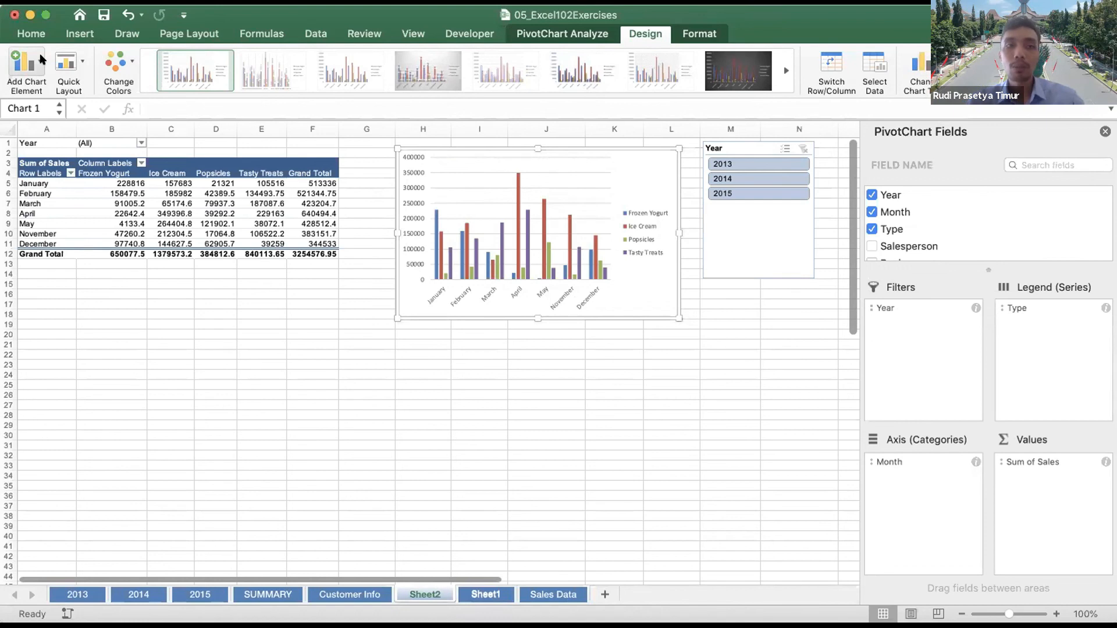
left_click(84, 60)
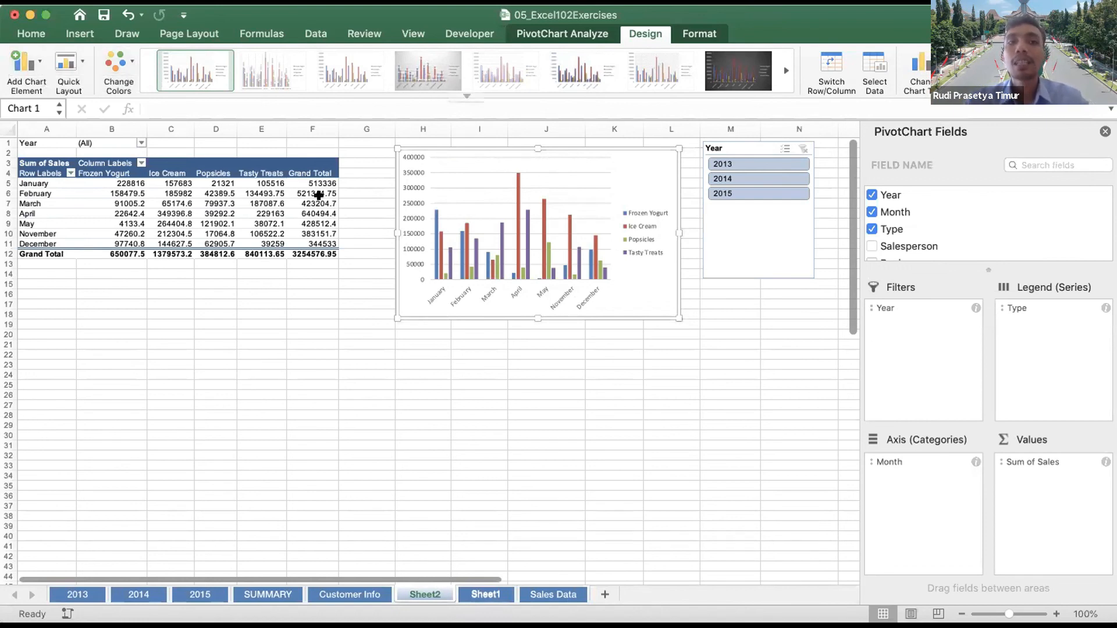
left_click(391, 221)
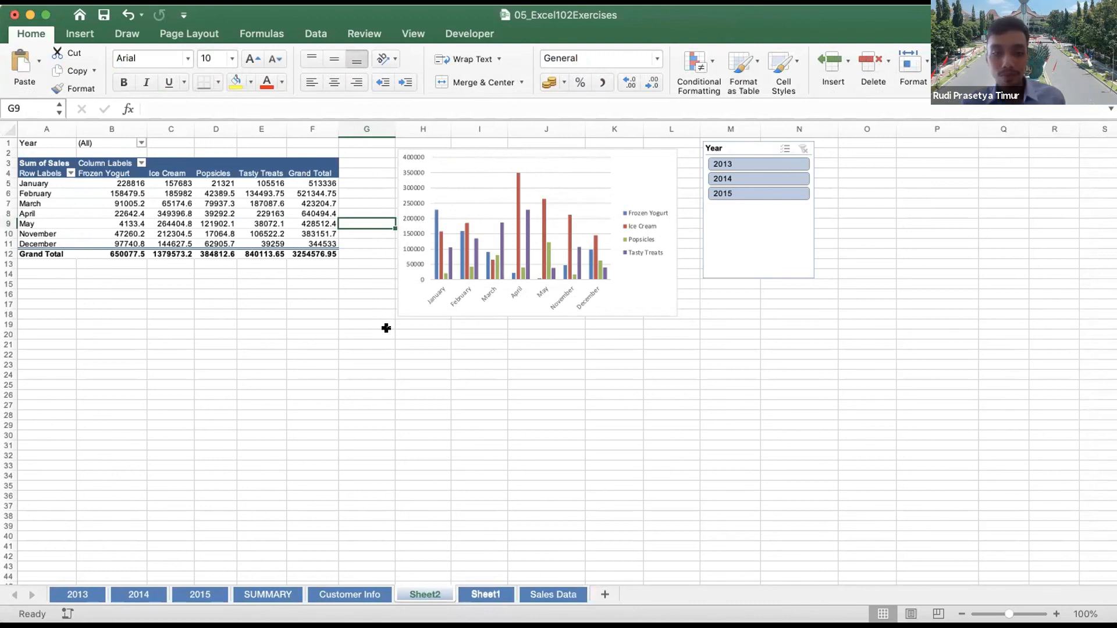
left_click(472, 405)
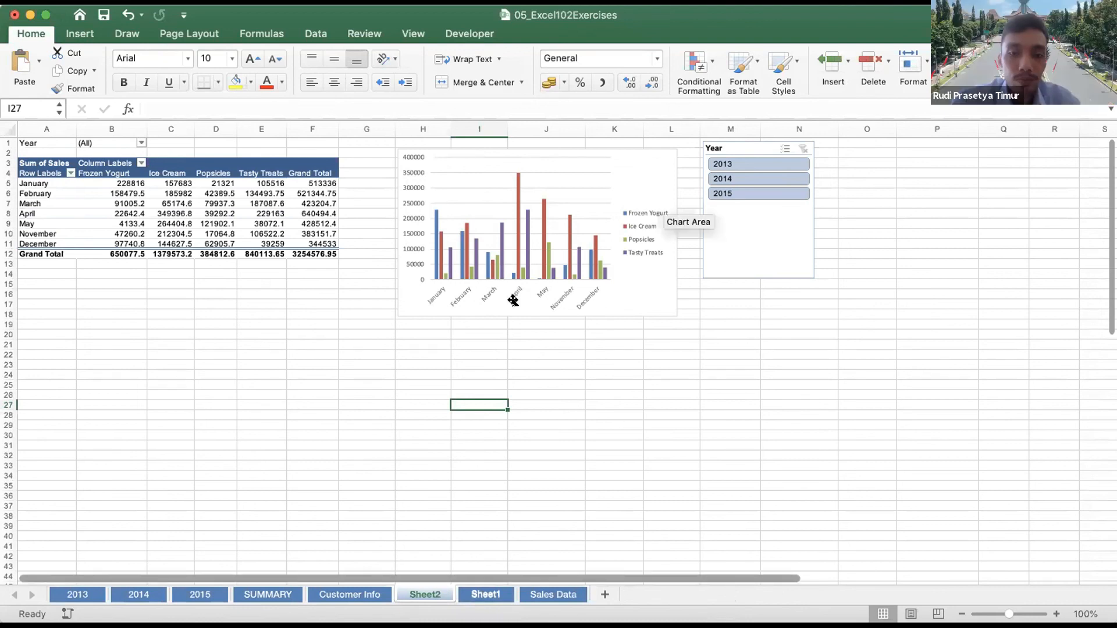
Reposition the PivotChart between the PivotTable and the Year slicer, spanning about rows 2 to 18
mouse_move(514, 296)
left_mouse_down()
mouse_move(516, 349)
mouse_move(527, 291)
left_mouse_up()
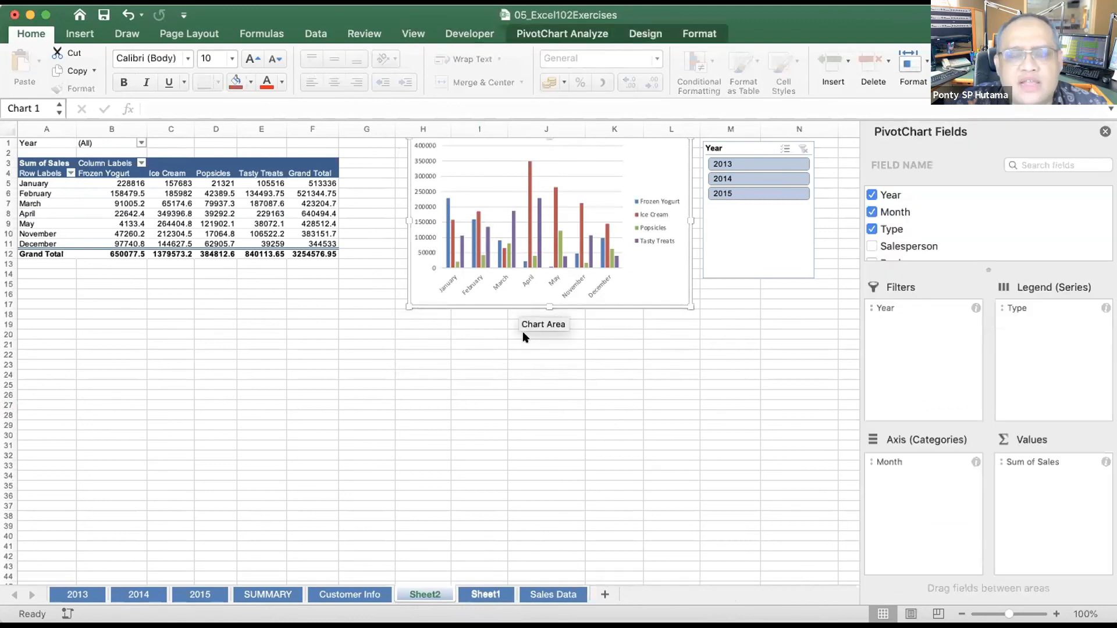
left_click(350, 302)
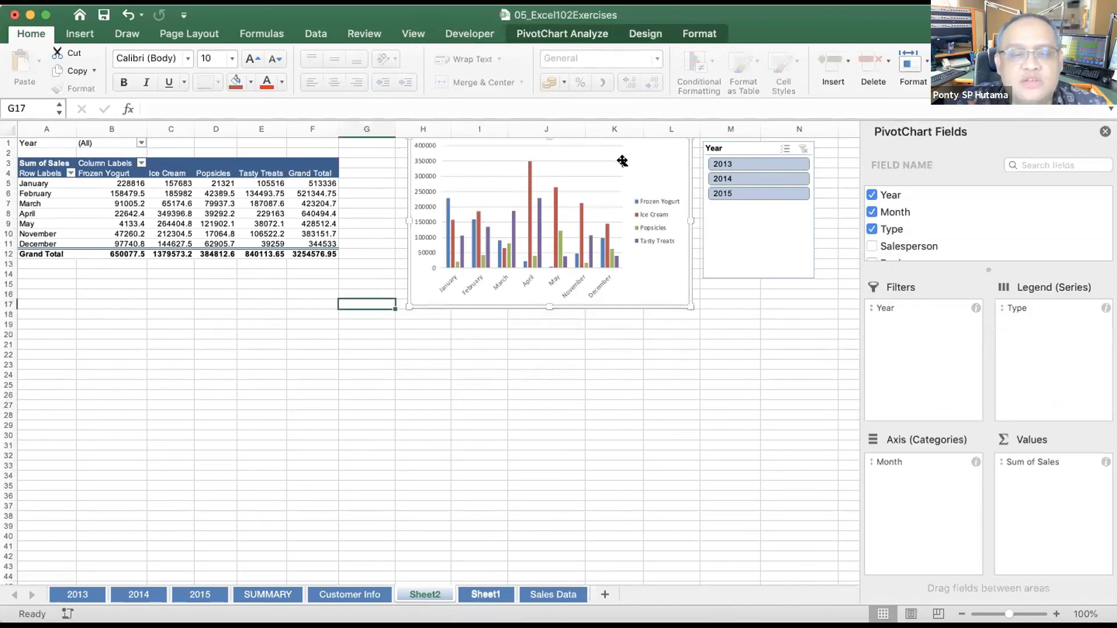
left_click(683, 144)
left_click_drag(678, 147, 661, 163)
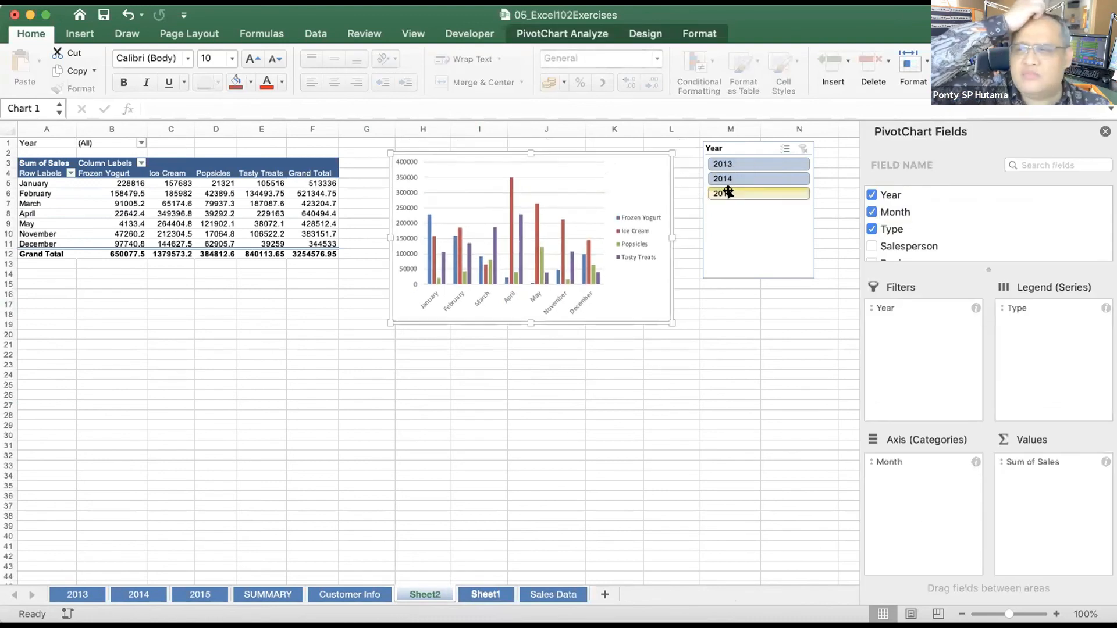
left_click(678, 208)
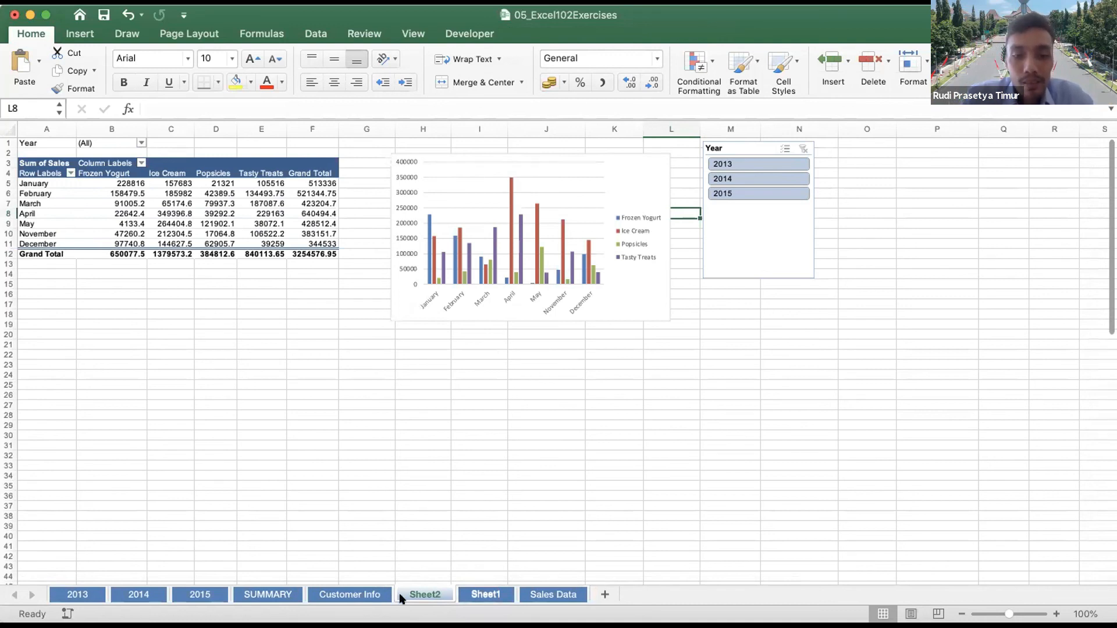
Go to the Sales Data sheet and look through the sales records from the first rows downward
left_click(369, 594)
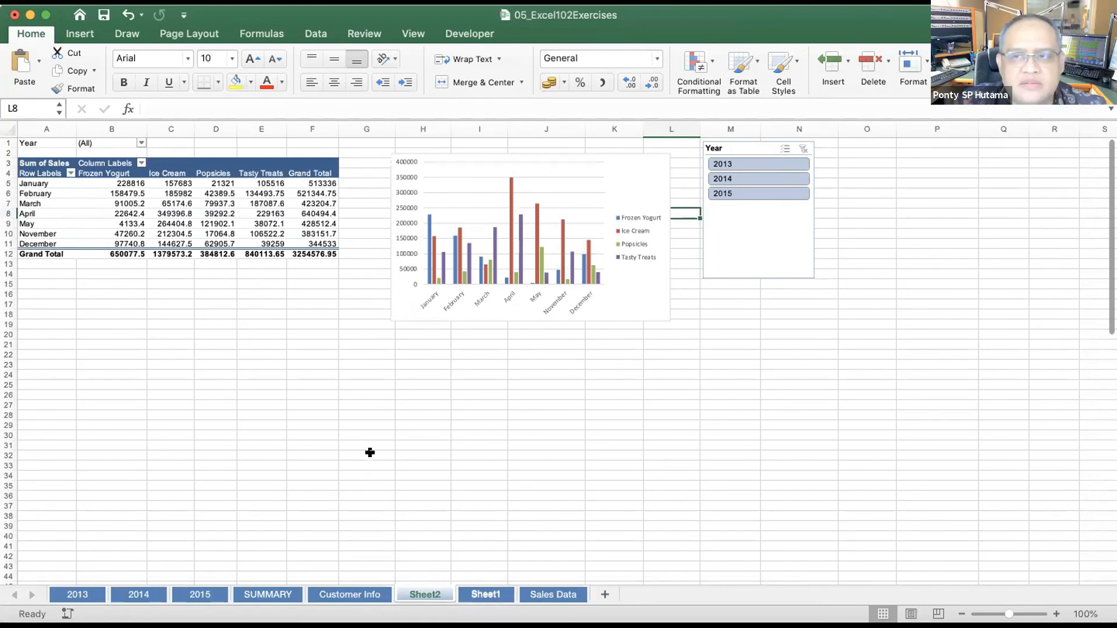
left_click(556, 592)
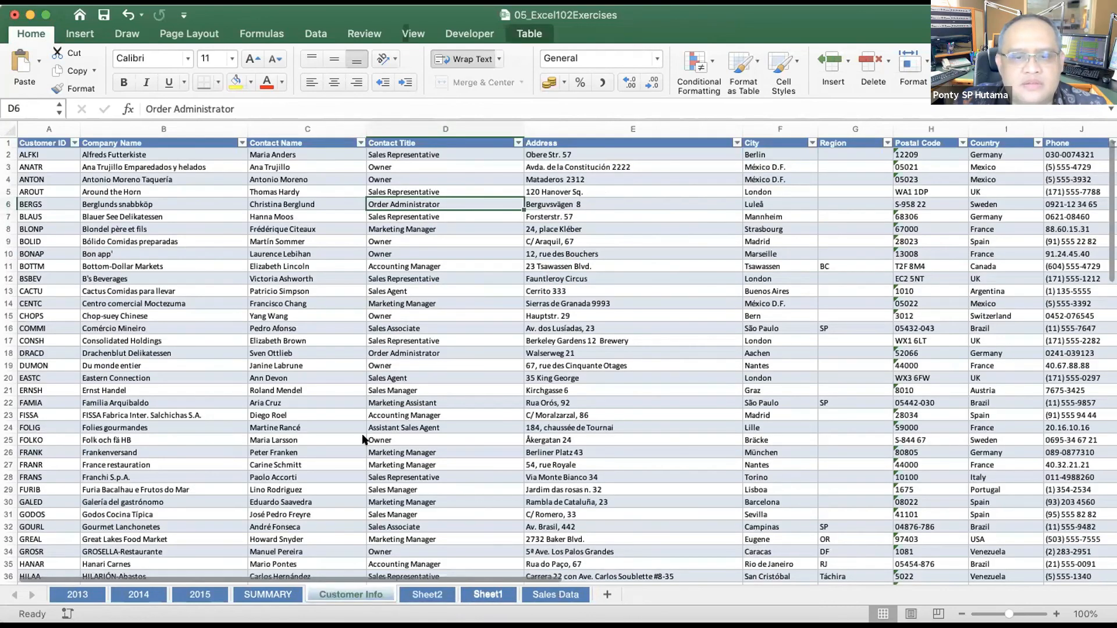
scroll(309, 191, "down", 1)
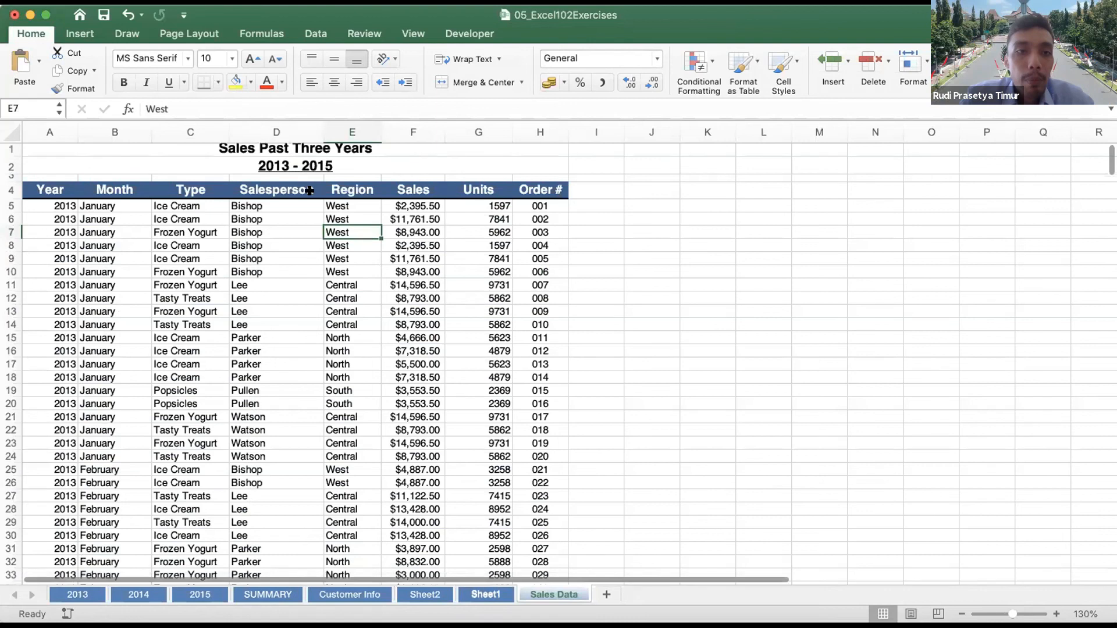
left_click(84, 200)
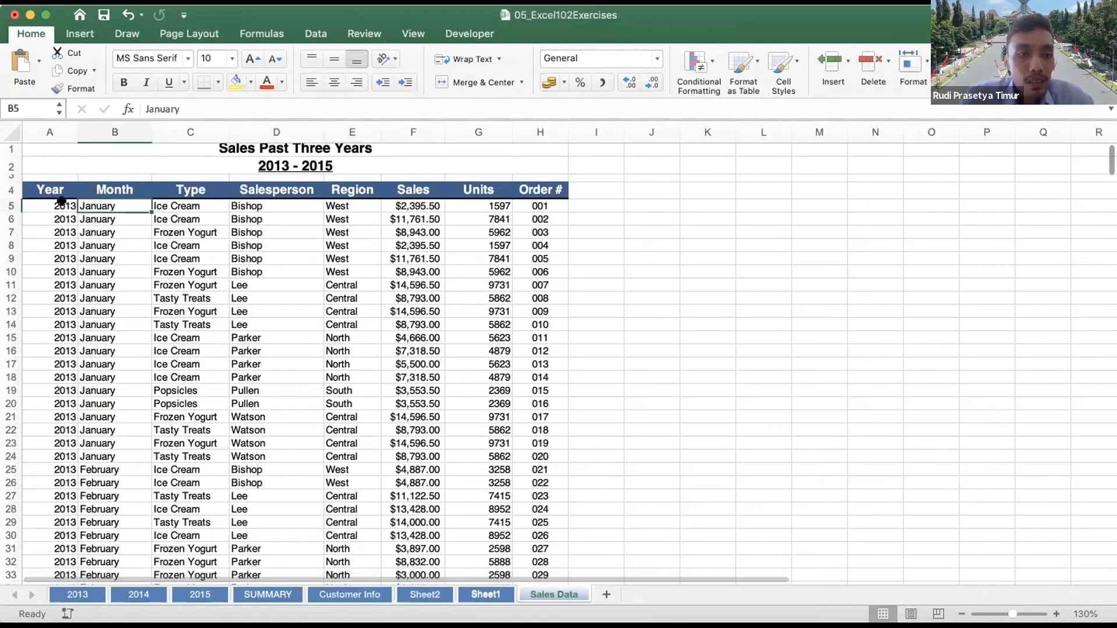
scroll(61, 201, "down", 10)
scroll(61, 200, "down", 5)
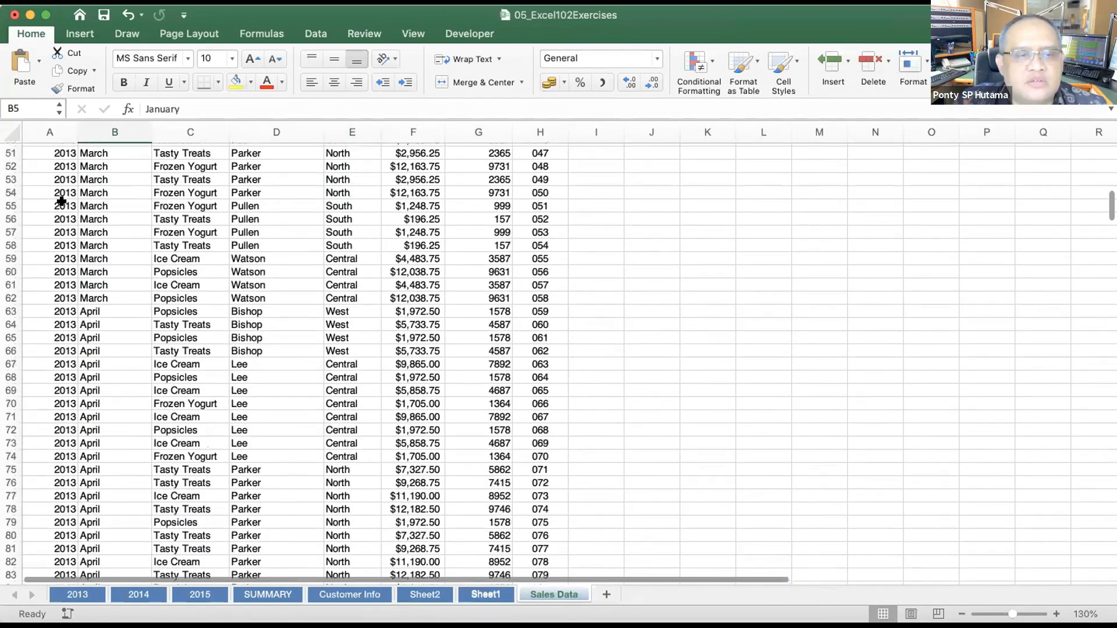
scroll(62, 201, "down", 14)
scroll(61, 200, "up", 7)
scroll(62, 201, "up", 14)
scroll(62, 200, "up", 10)
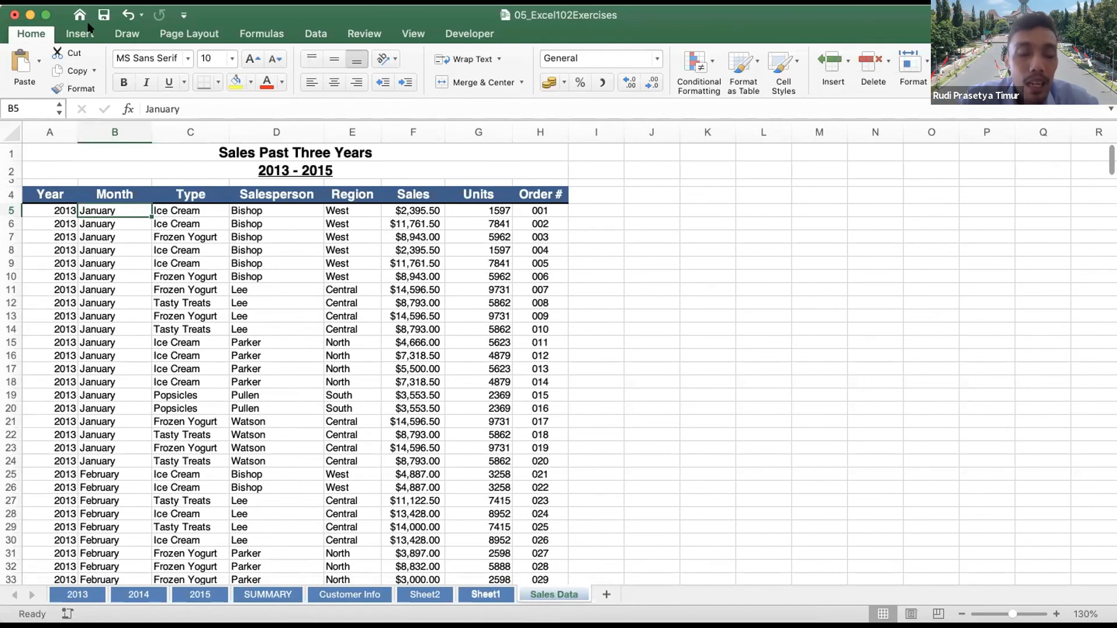
Set the single cell B5 as the print area of the Sales Data sheet
left_click(168, 36)
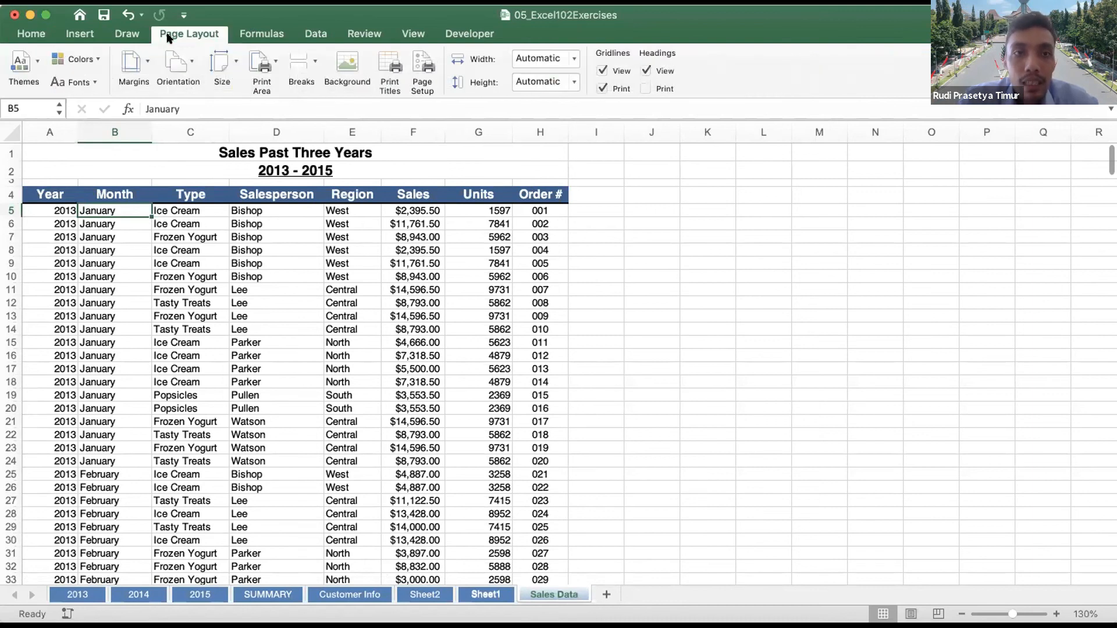
left_click(284, 85)
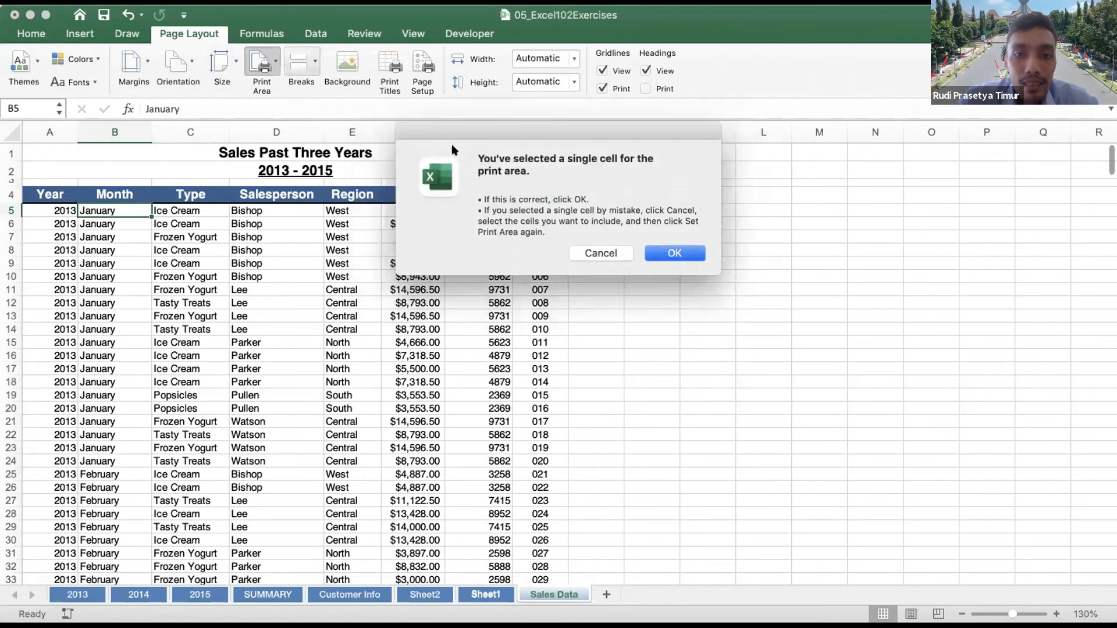
left_click(661, 252)
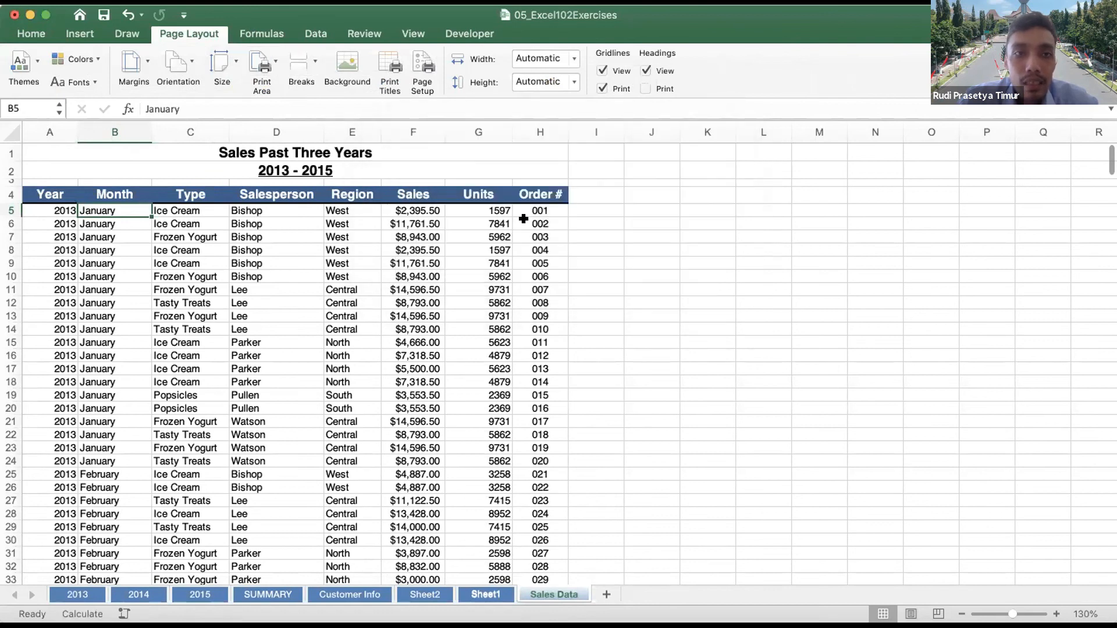
Check the orientation and scaling in the sheet's page setup, leaving the settings as they are
left_click(422, 68)
left_click_drag(588, 68, 694, 12)
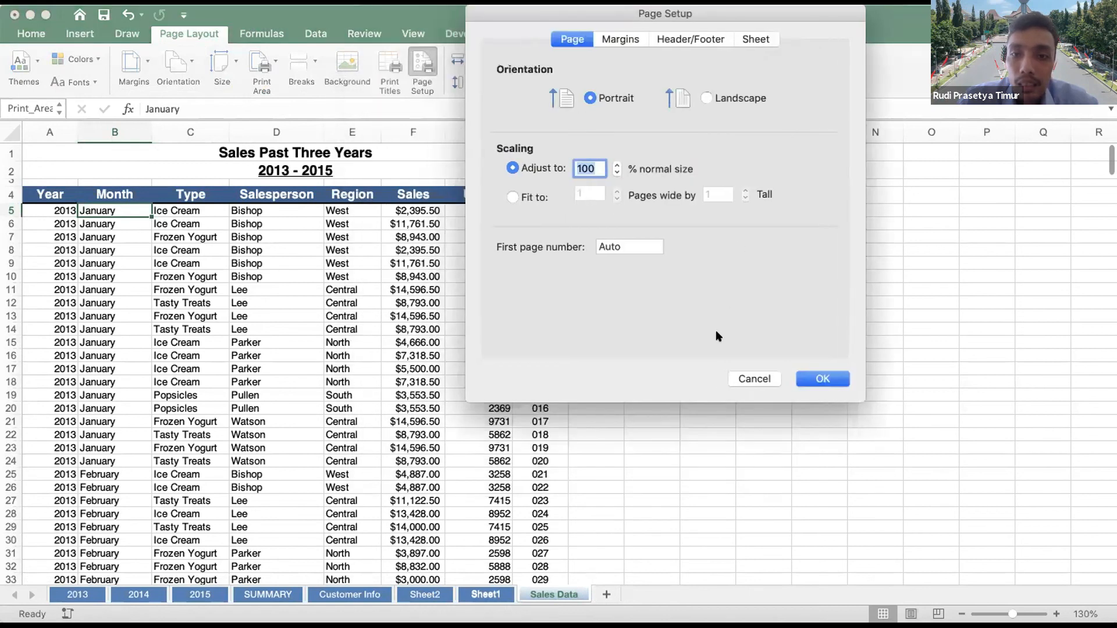
left_click(937, 516)
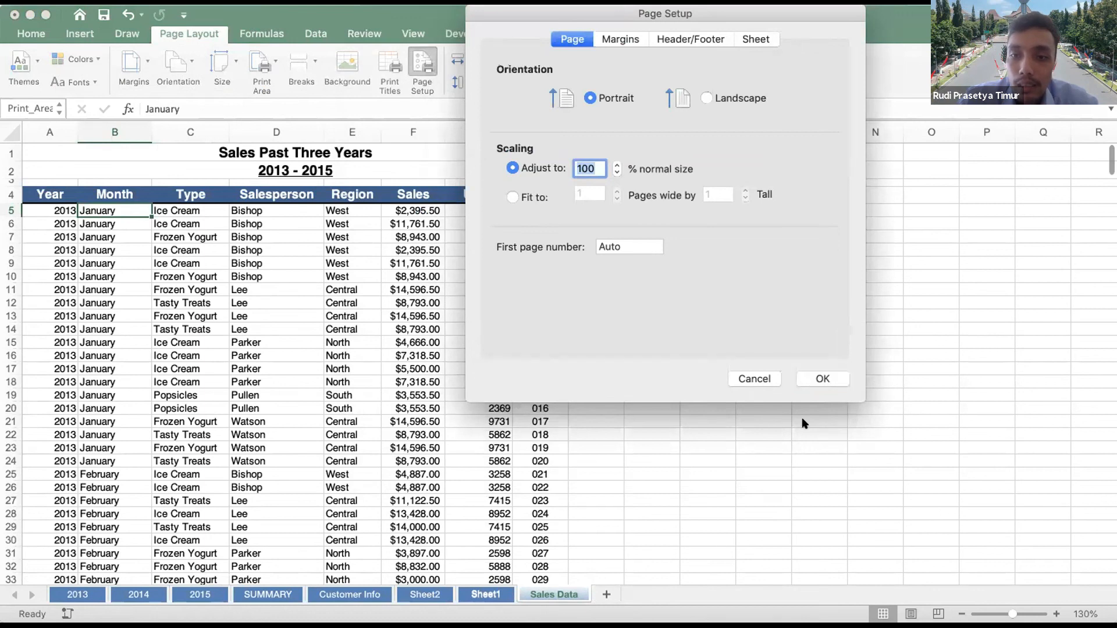
left_click(765, 384)
left_click(336, 289)
left_click(90, 151)
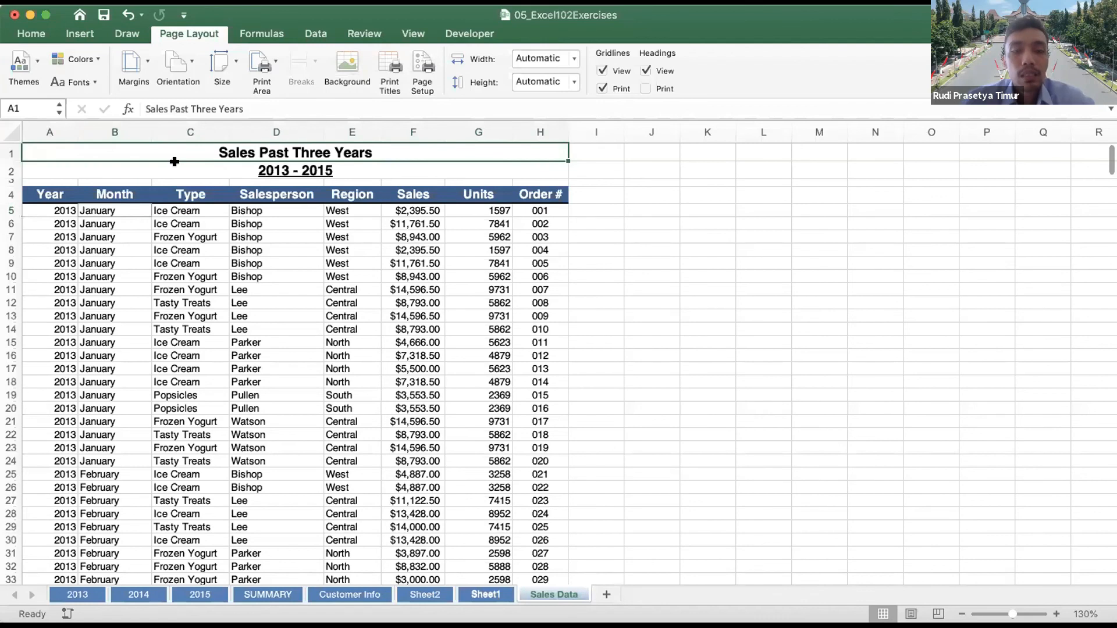
key("shift+Down")
key("shift+Down")
key("shift+Down")
key("ctrl+shift+Down")
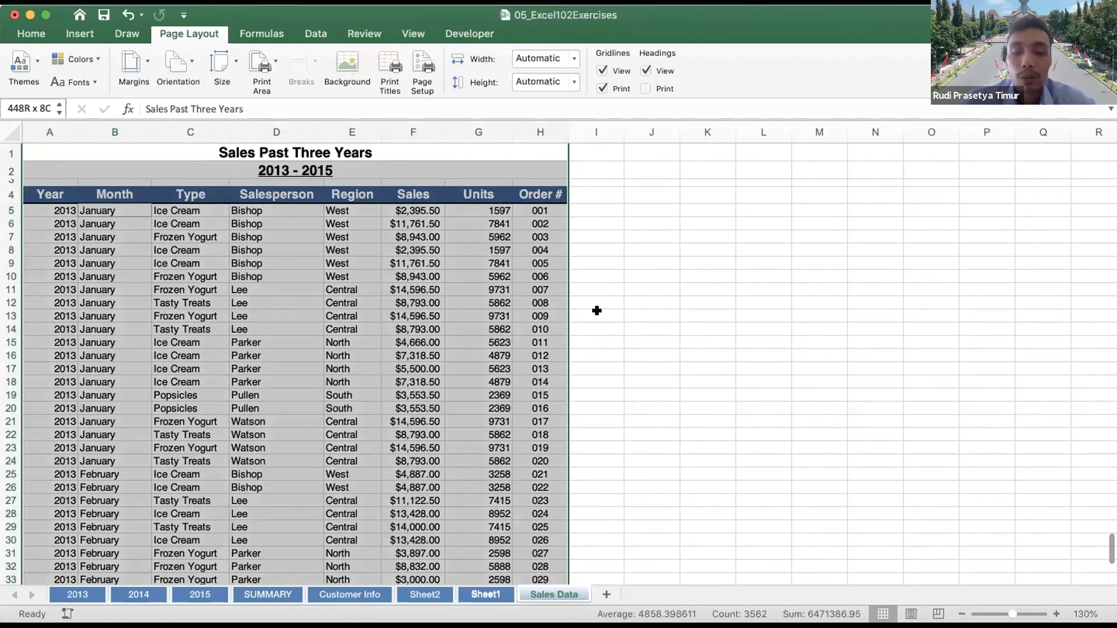
scroll(594, 312, "up", 20)
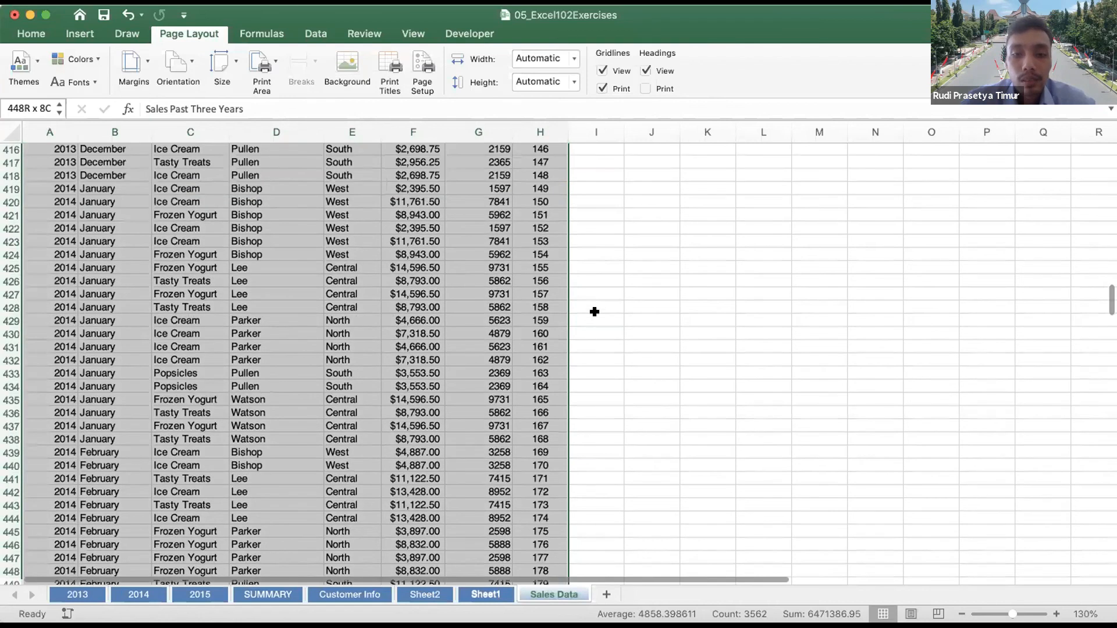
left_click(594, 311)
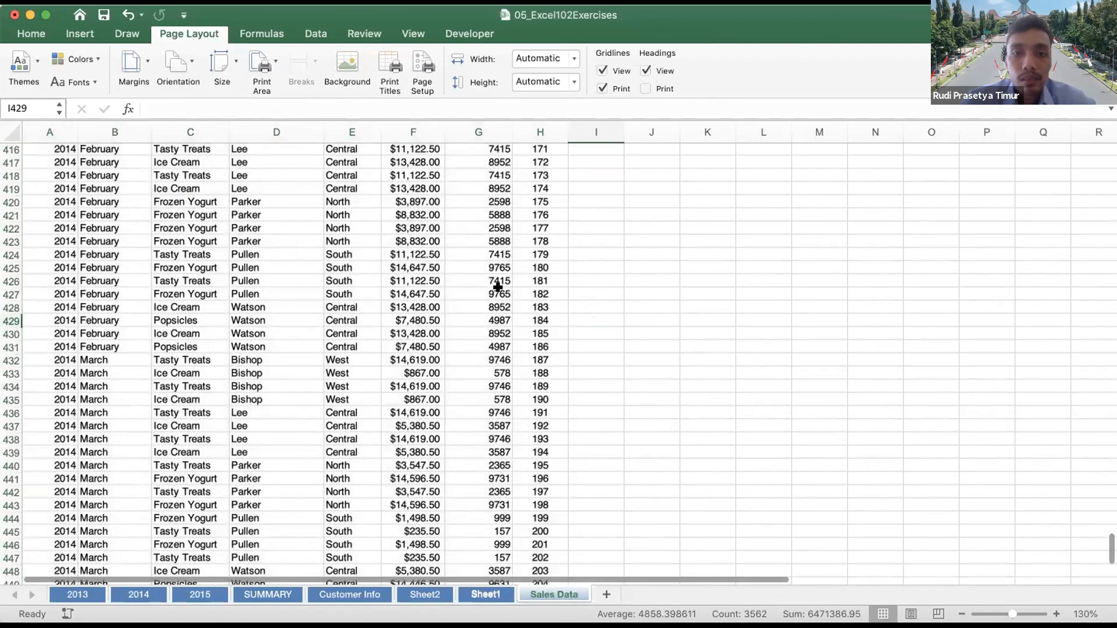
left_click(499, 291)
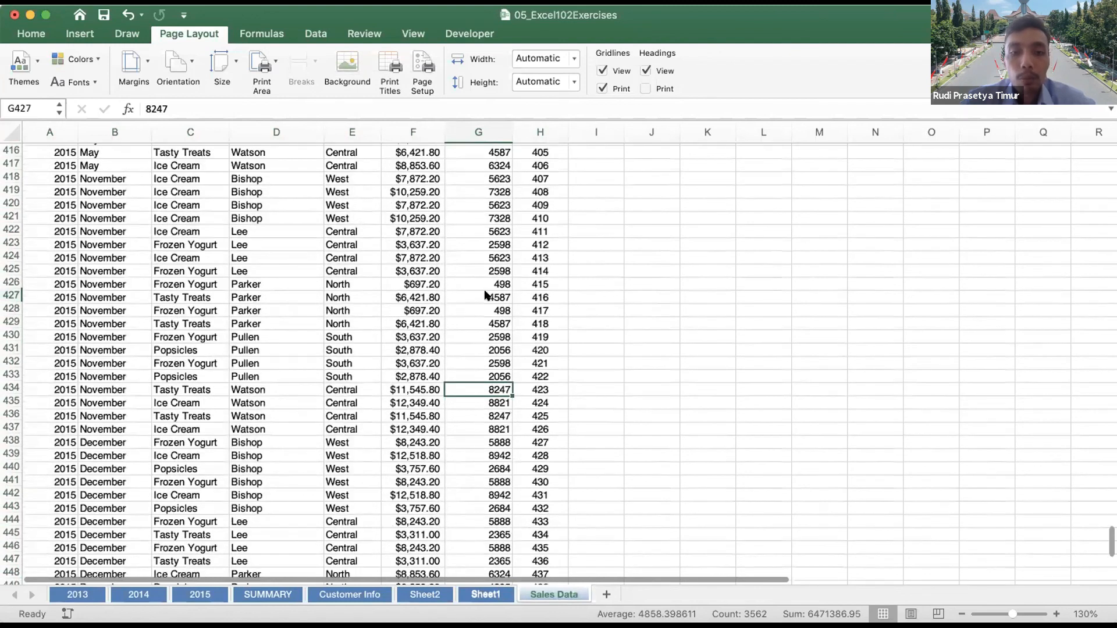
Set the print area to the whole sales table with its titles, from the title in A1 through H448
left_click(548, 543)
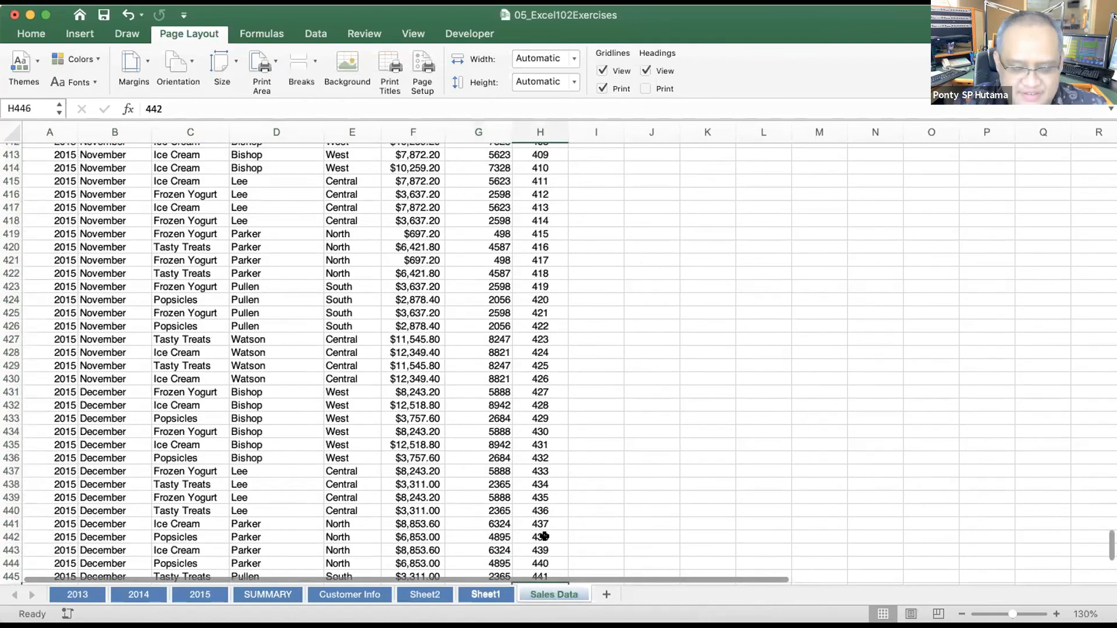
scroll(552, 512, "down", 2)
left_click(554, 468)
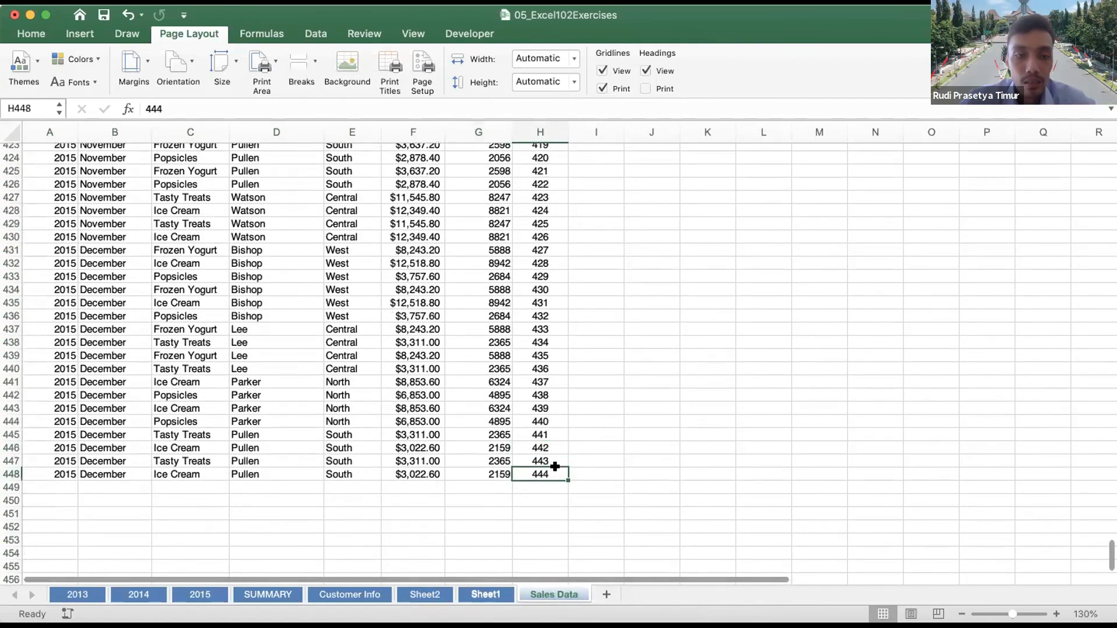
key("shift+super+Left")
key("shift+super+Up")
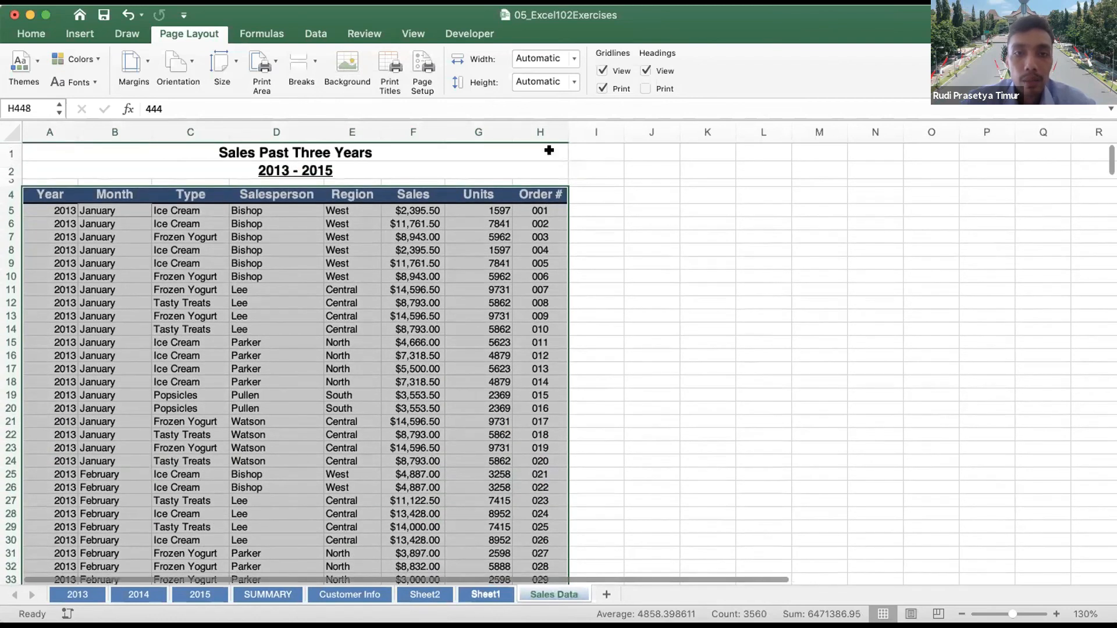
left_click(548, 150, "shift")
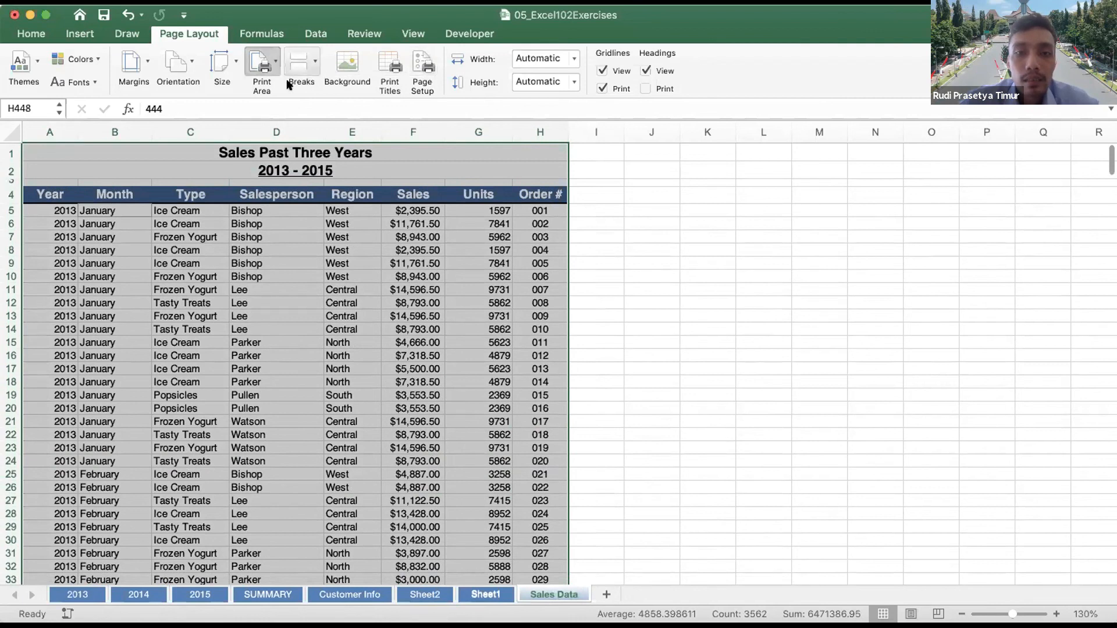
scroll(409, 221, "up", 15)
scroll(409, 225, "up", 20)
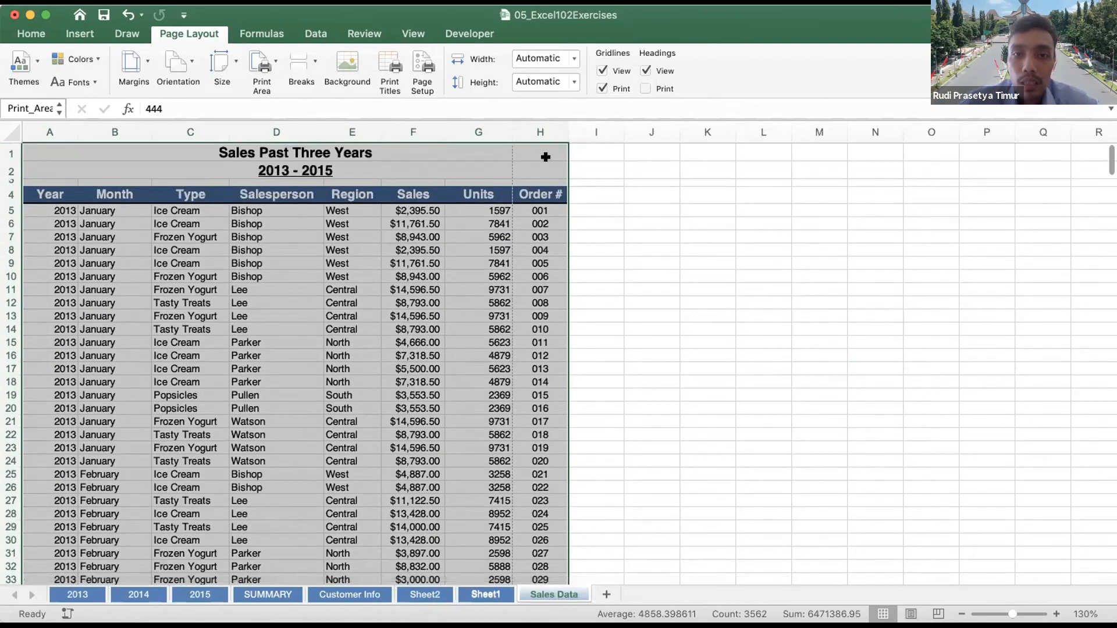
left_click(506, 159)
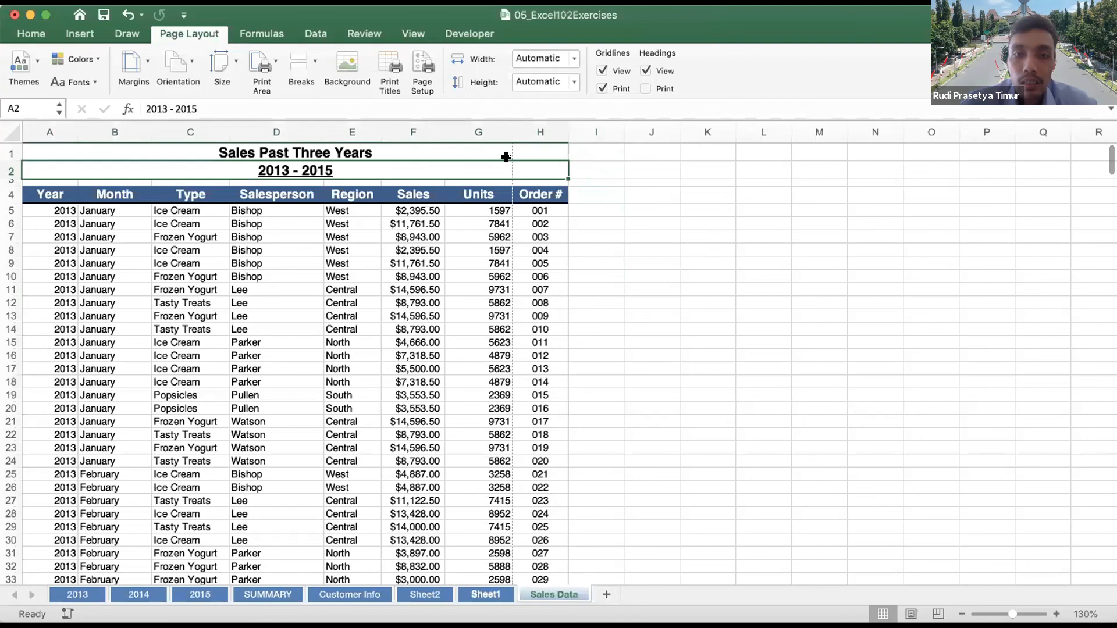
left_click(506, 144)
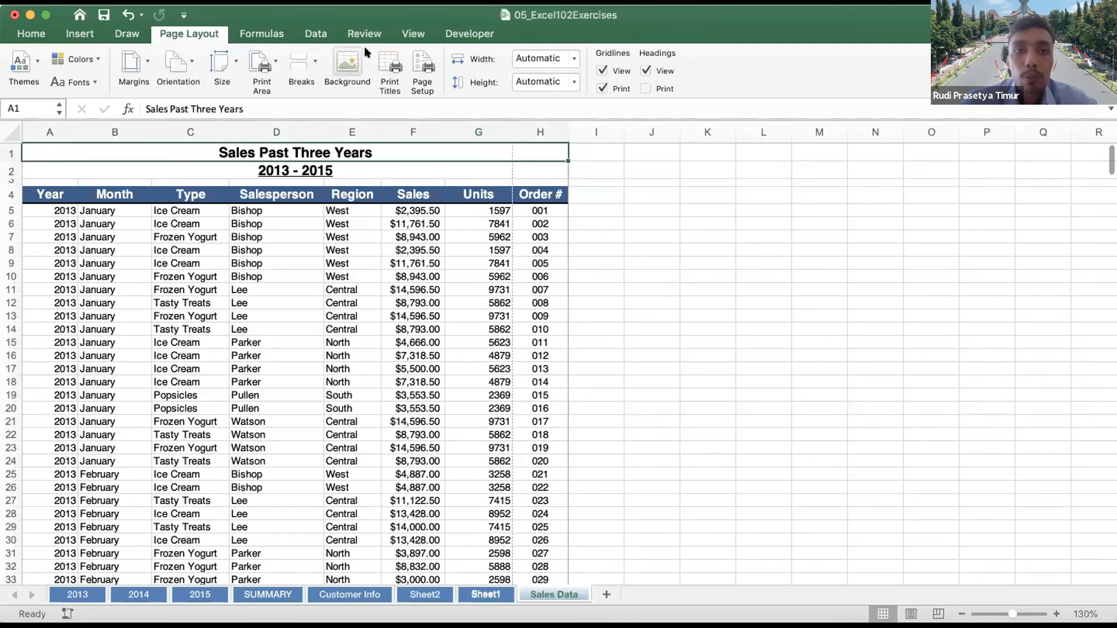
Show the page break preview and move the vertical page break to the table's outer edge, so columns A to H fit on one page width
left_click(410, 33)
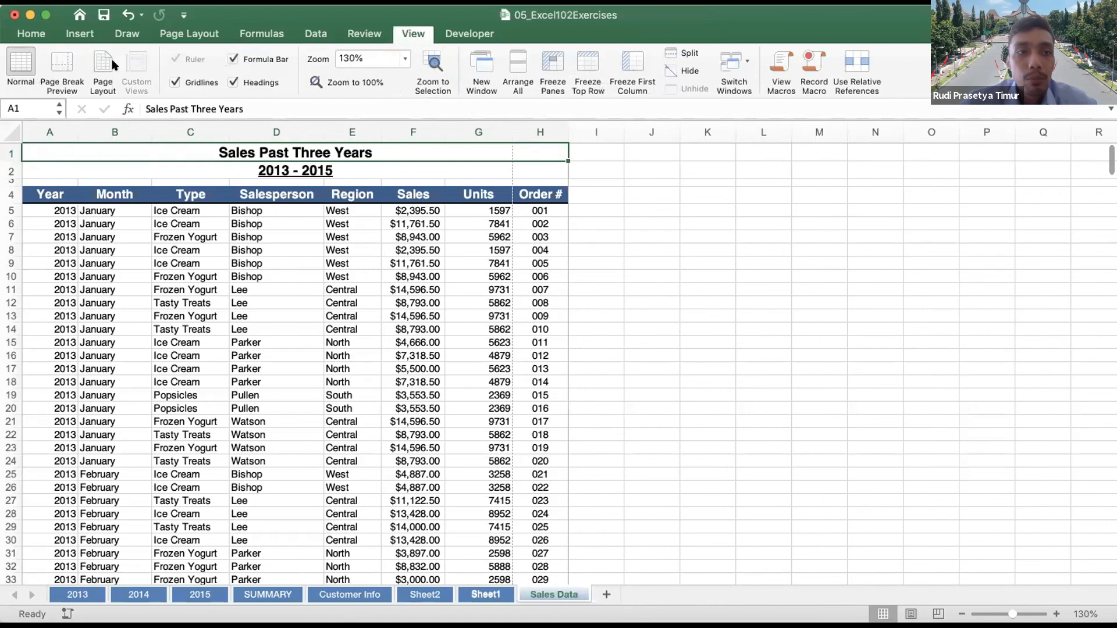
left_click(62, 64)
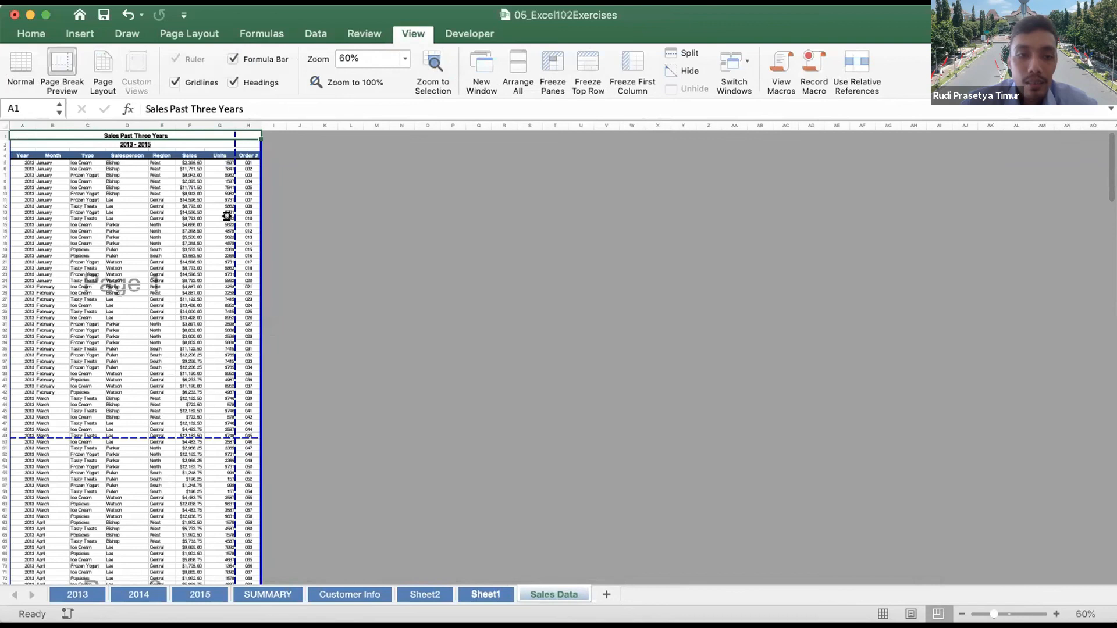
left_click_drag(265, 212, 272, 205)
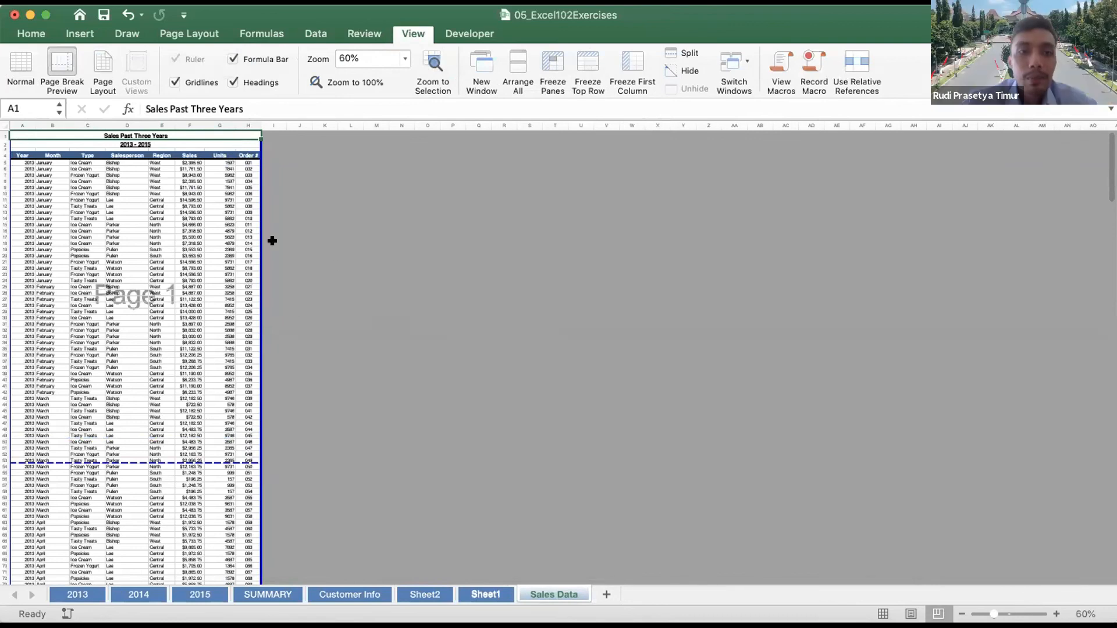
Examine where the first page ends and how the title and header rows A1:H4 relate to the page that follows
scroll(272, 240, "up", 5)
scroll(238, 261, "up", 10)
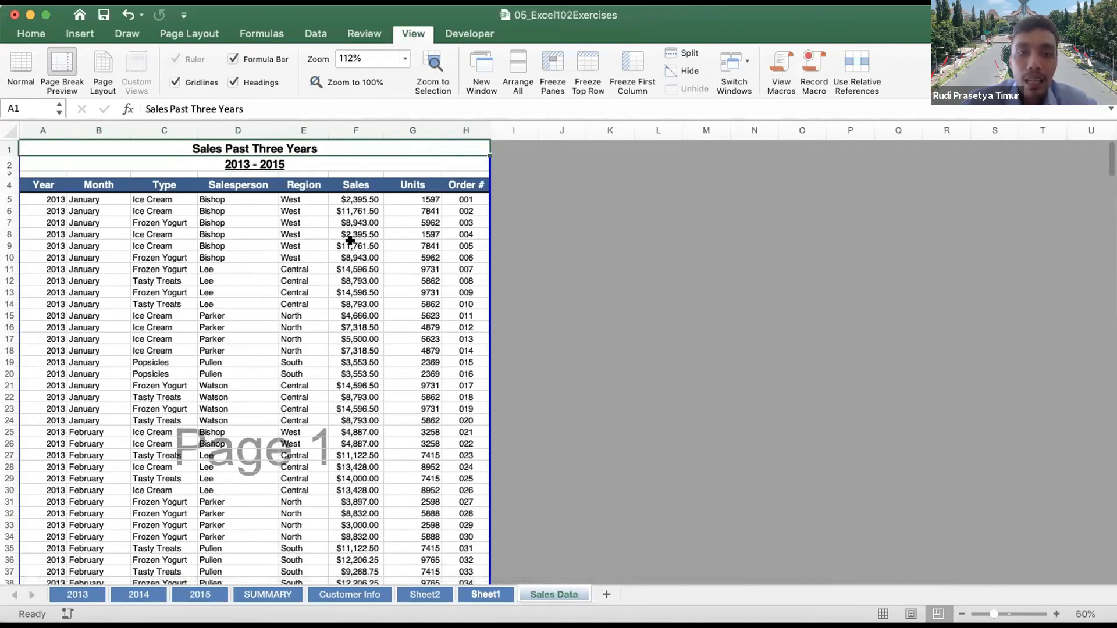
scroll(350, 241, "down", 13)
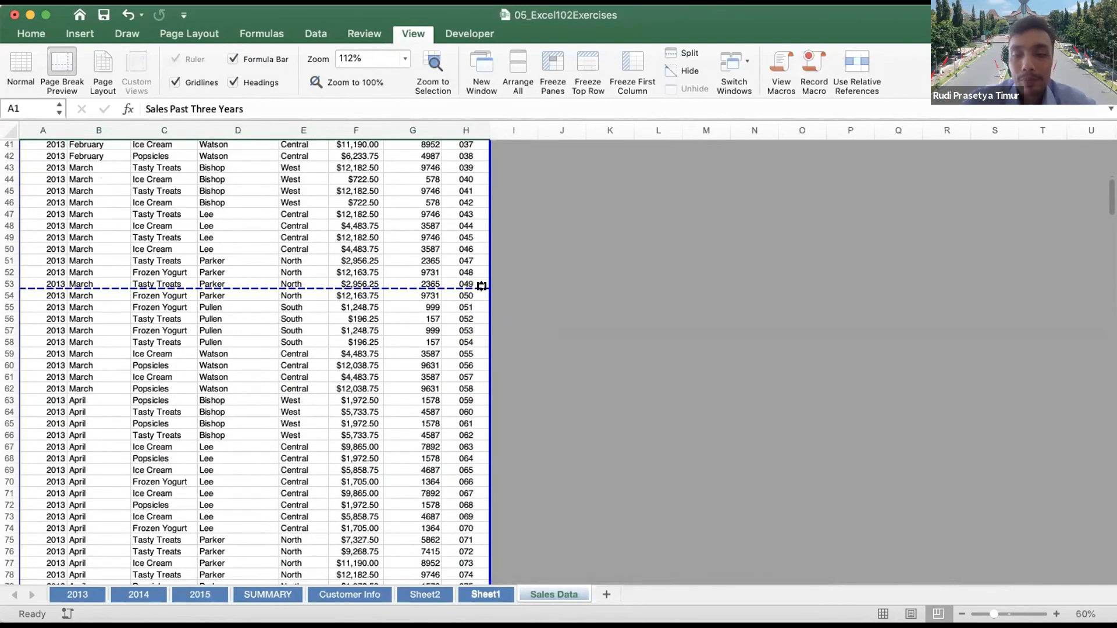
scroll(438, 230, "up", 10)
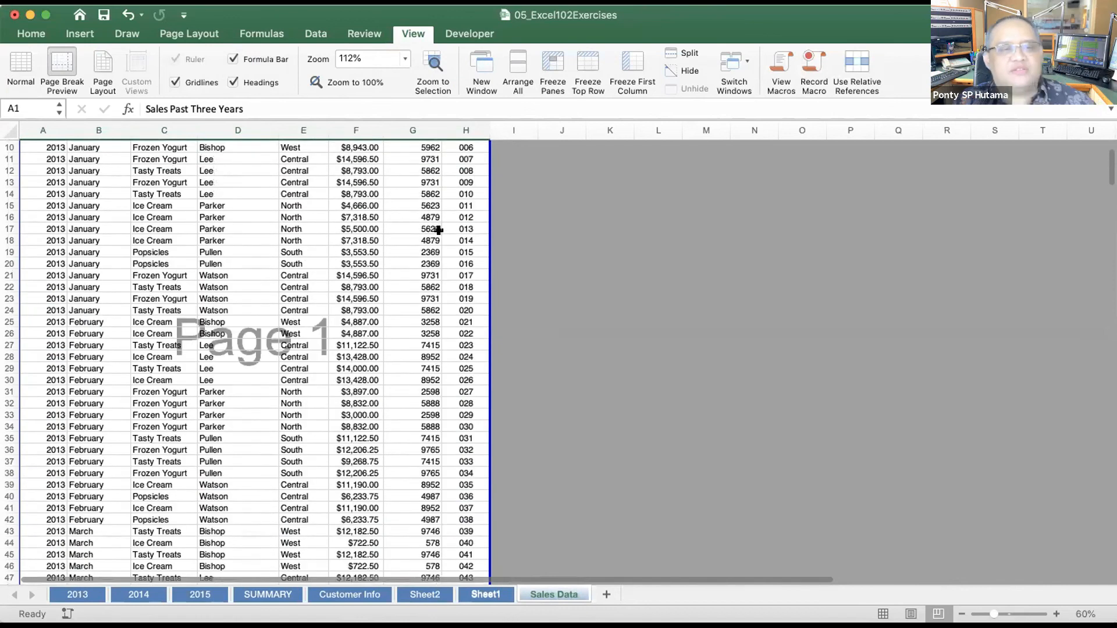
scroll(439, 230, "up", 3)
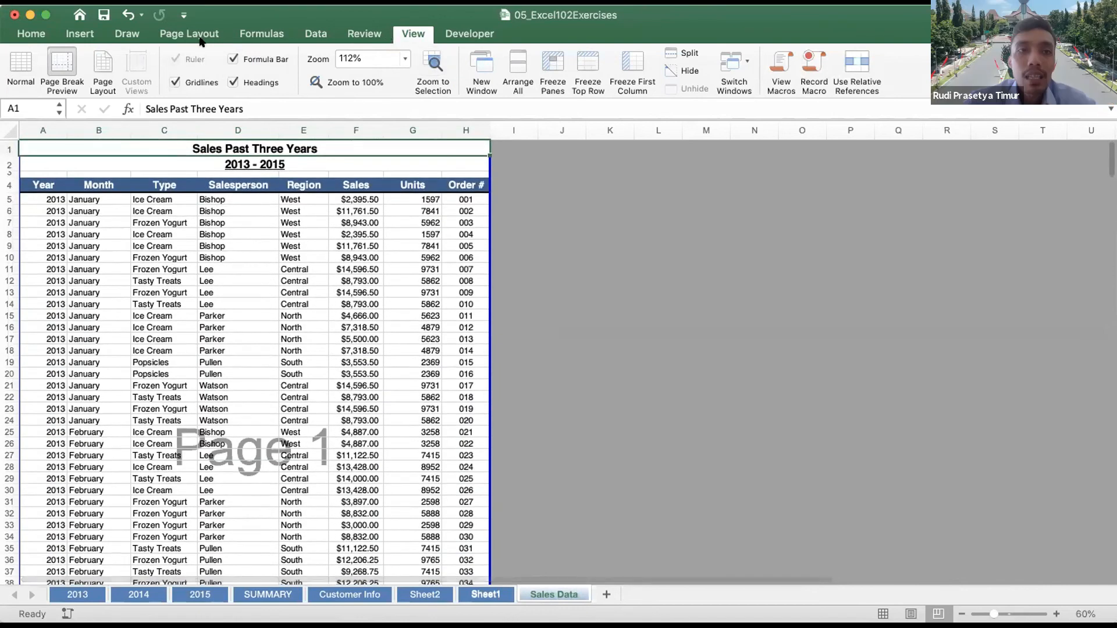
left_click_drag(250, 149, 248, 186)
scroll(271, 399, "down", 8)
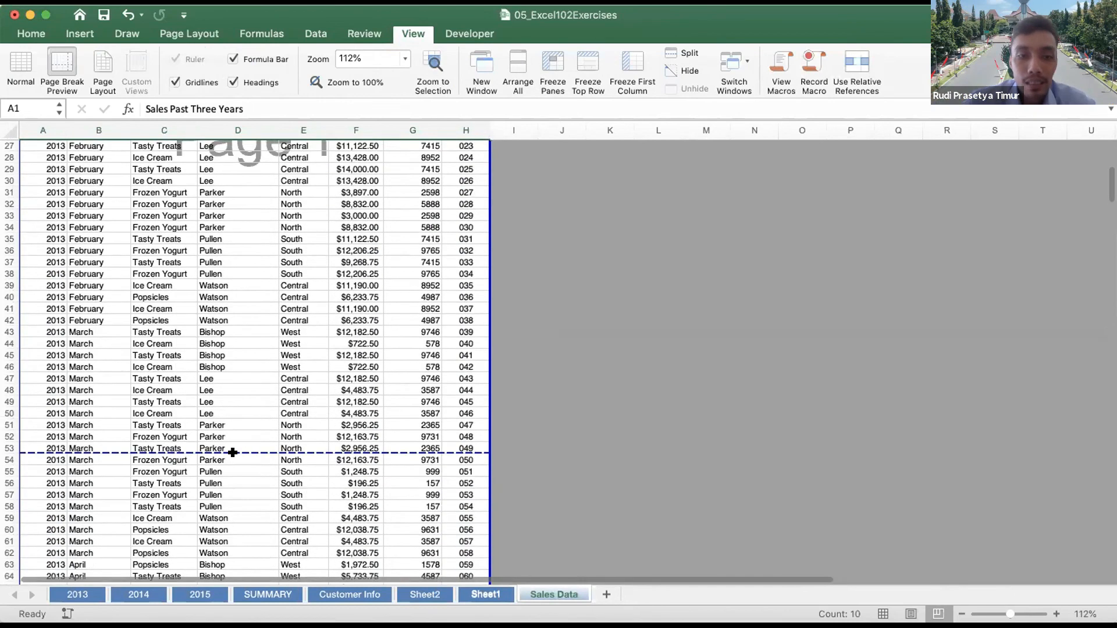
scroll(274, 374, "up", 8)
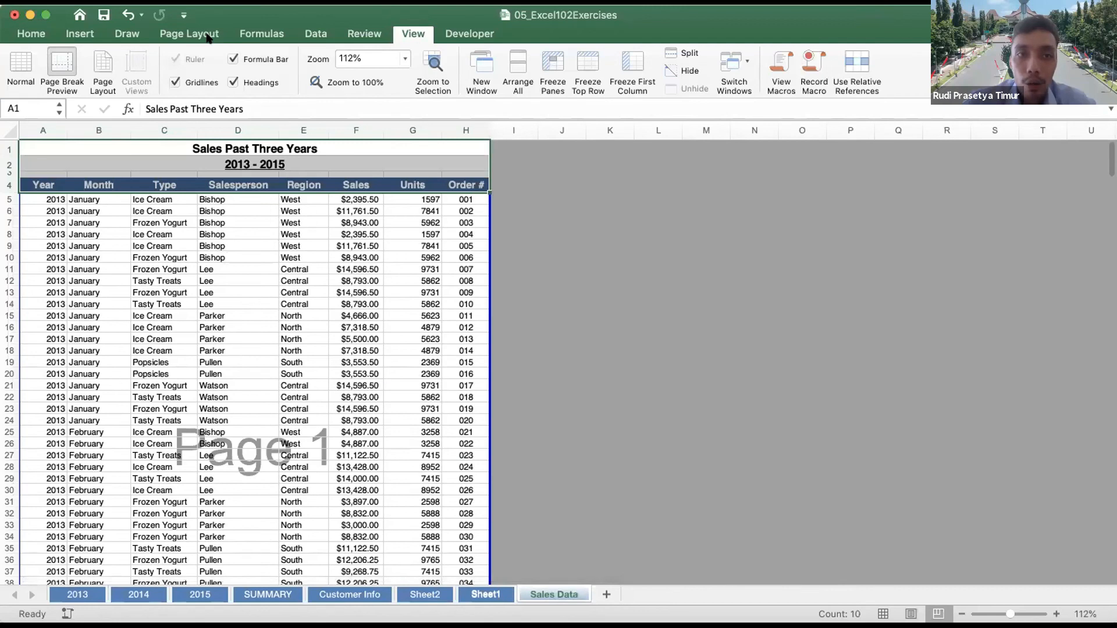
Set rows $1:$4 as the print titles that repeat at the top of every printed page
left_click(208, 36)
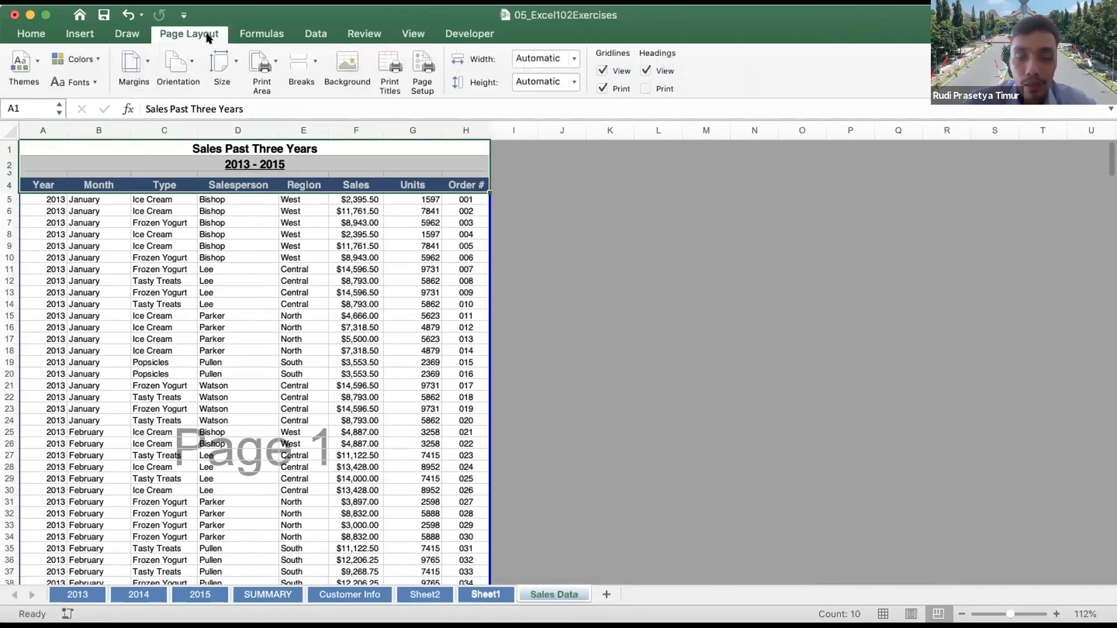
left_click(375, 68)
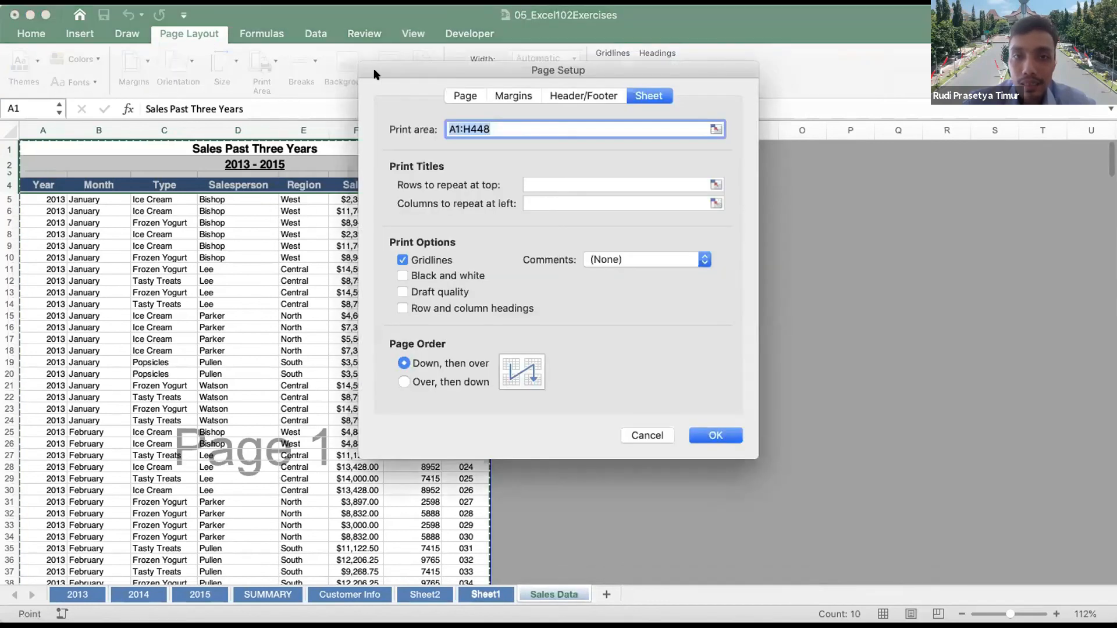
left_click_drag(389, 77, 555, 113)
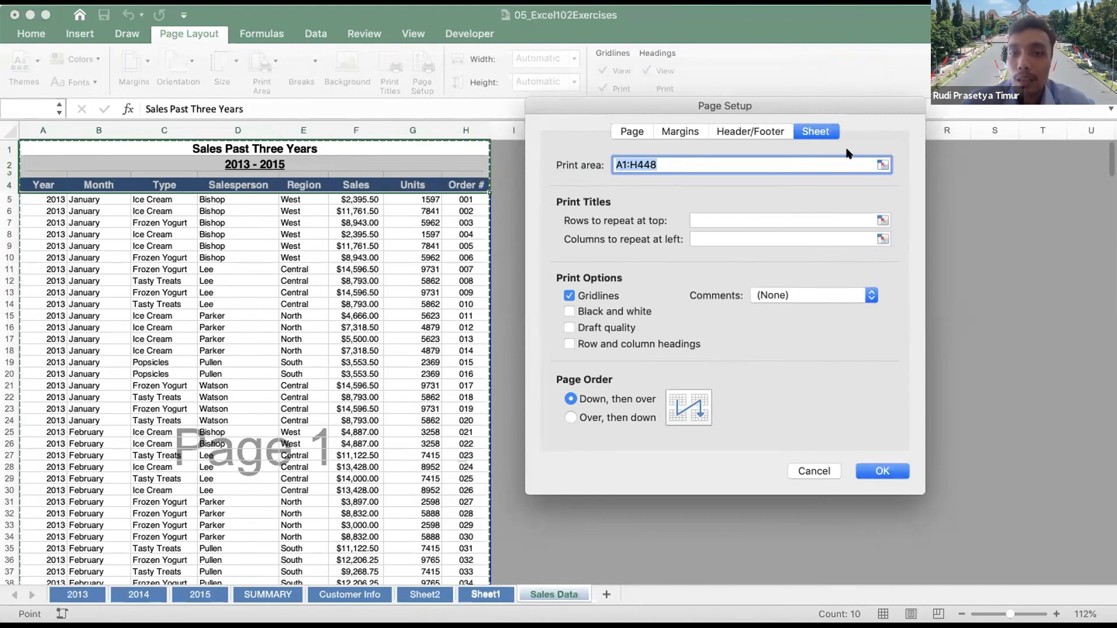
left_click(880, 218)
left_click(916, 106)
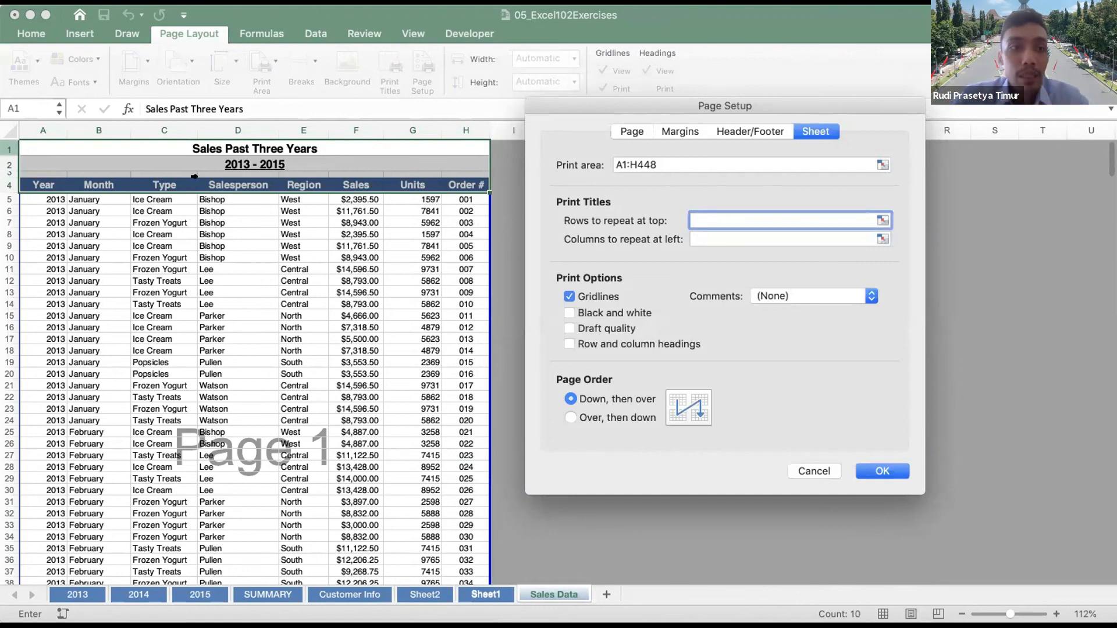
left_click(24, 180)
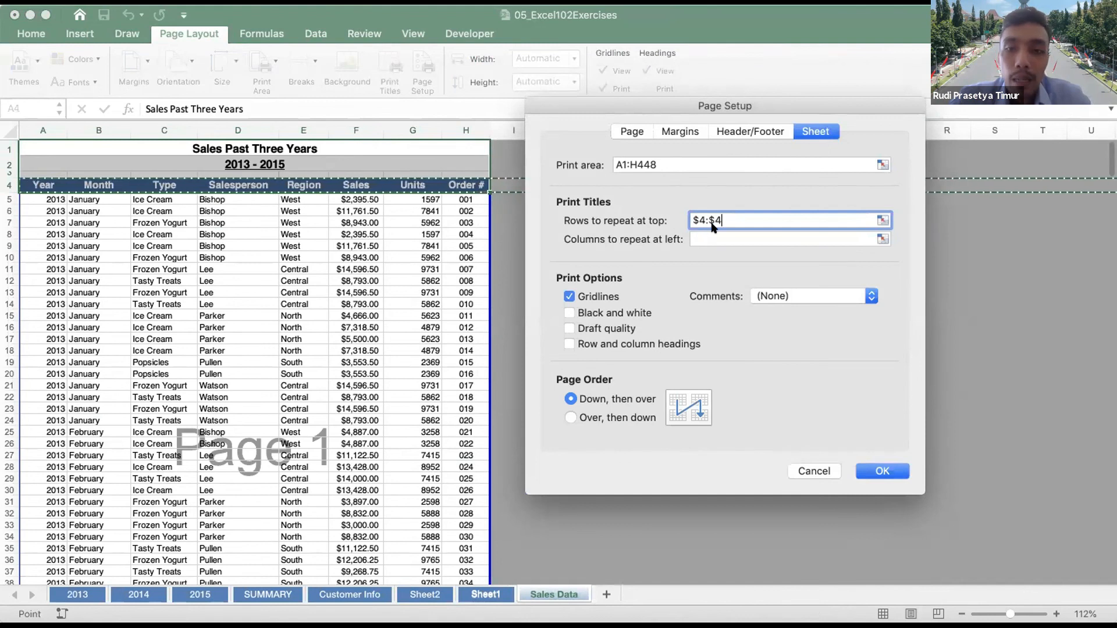
left_click_drag(725, 212, 681, 216)
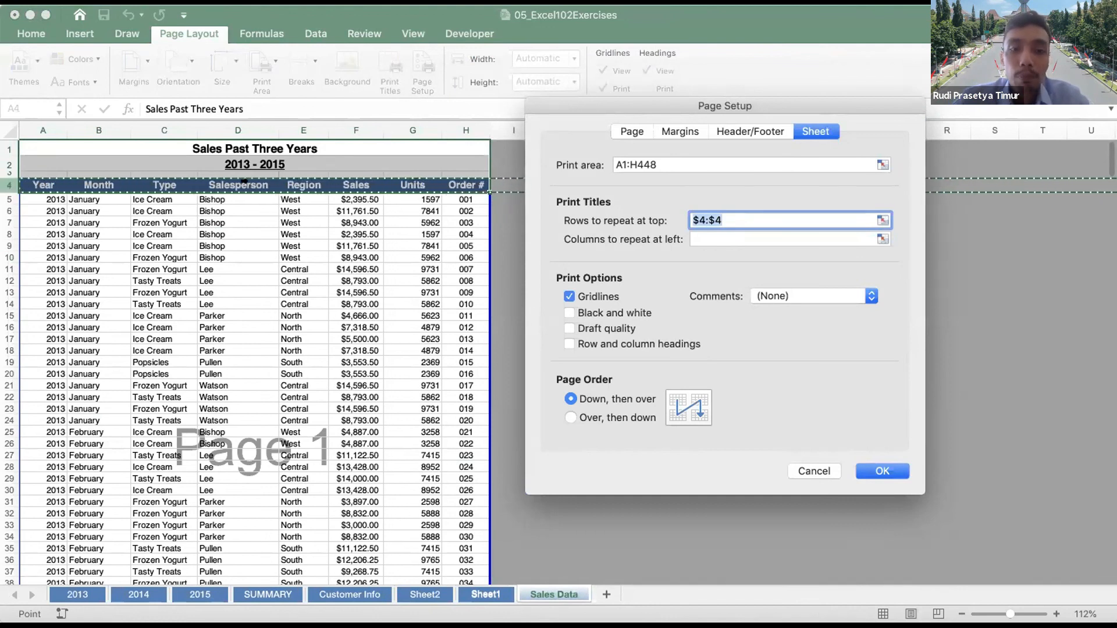
key("Return")
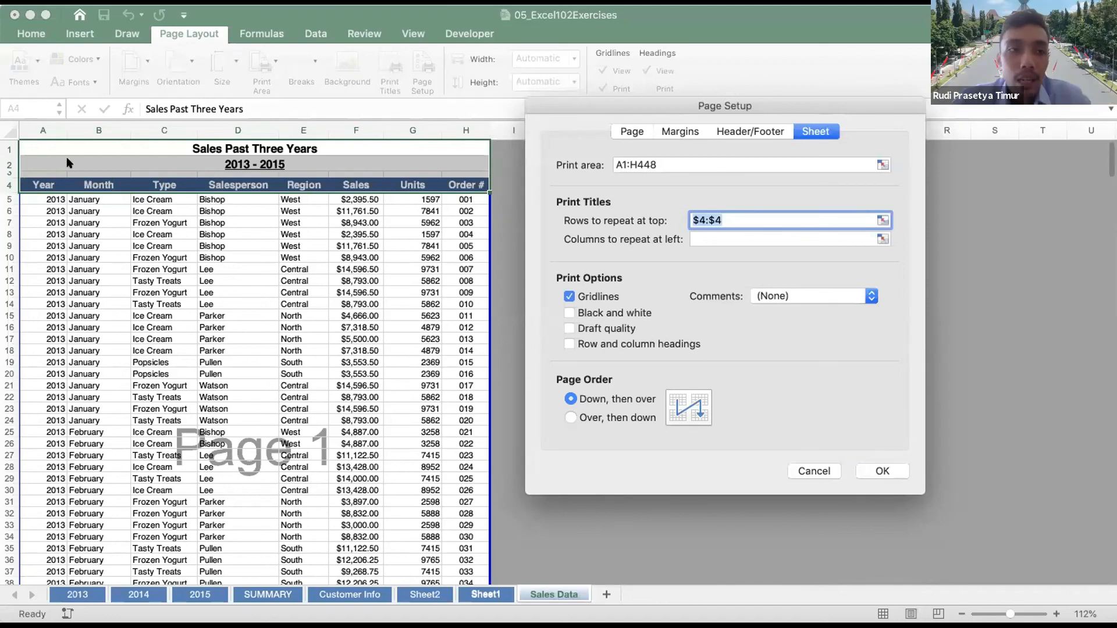
left_click_drag(9, 148, 9, 182)
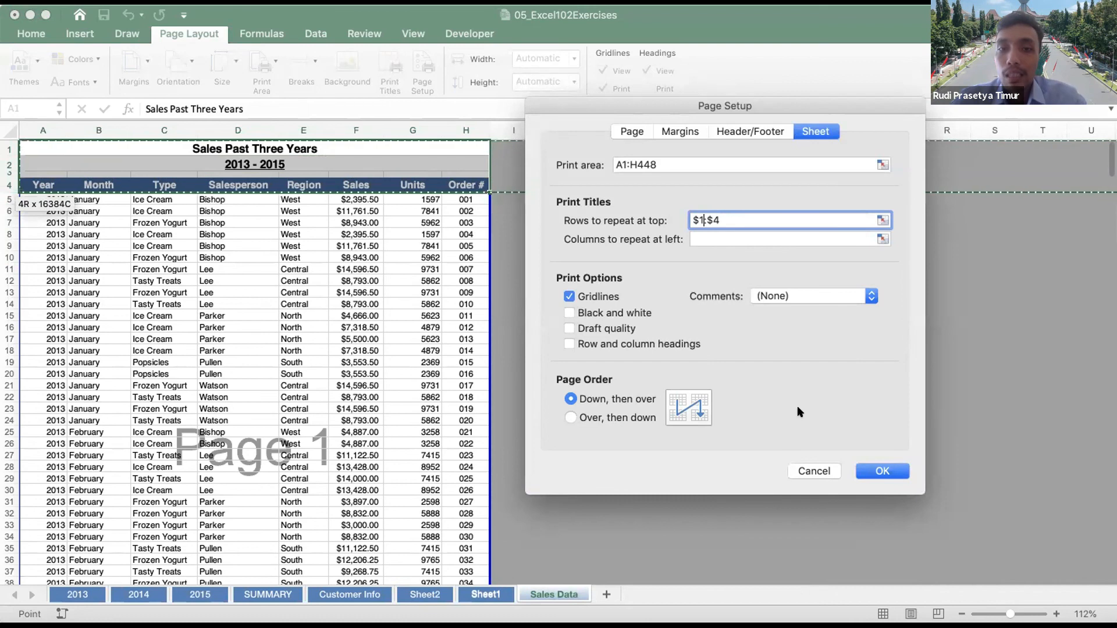
Set the page order to "Over, then down" and apply the page setup
left_click(619, 416)
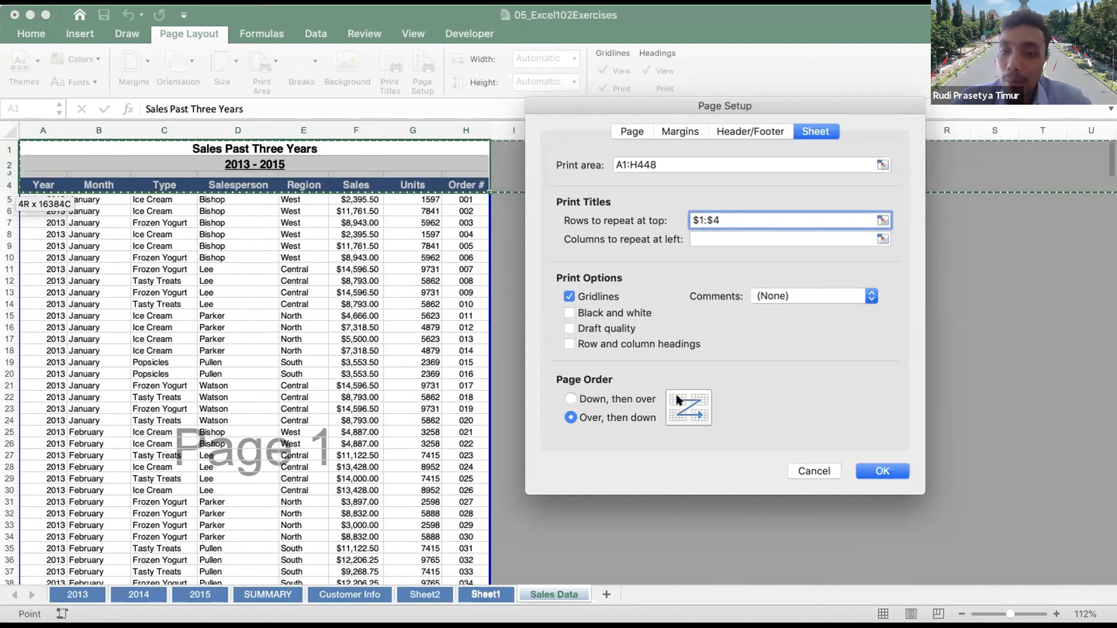
left_click(624, 398)
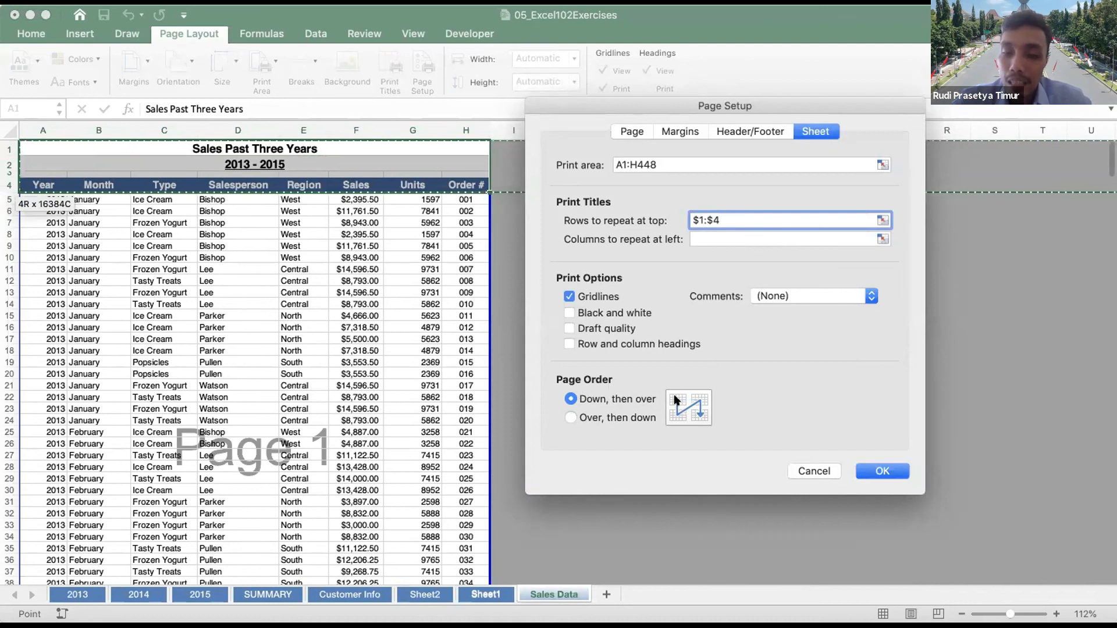
left_click(615, 414)
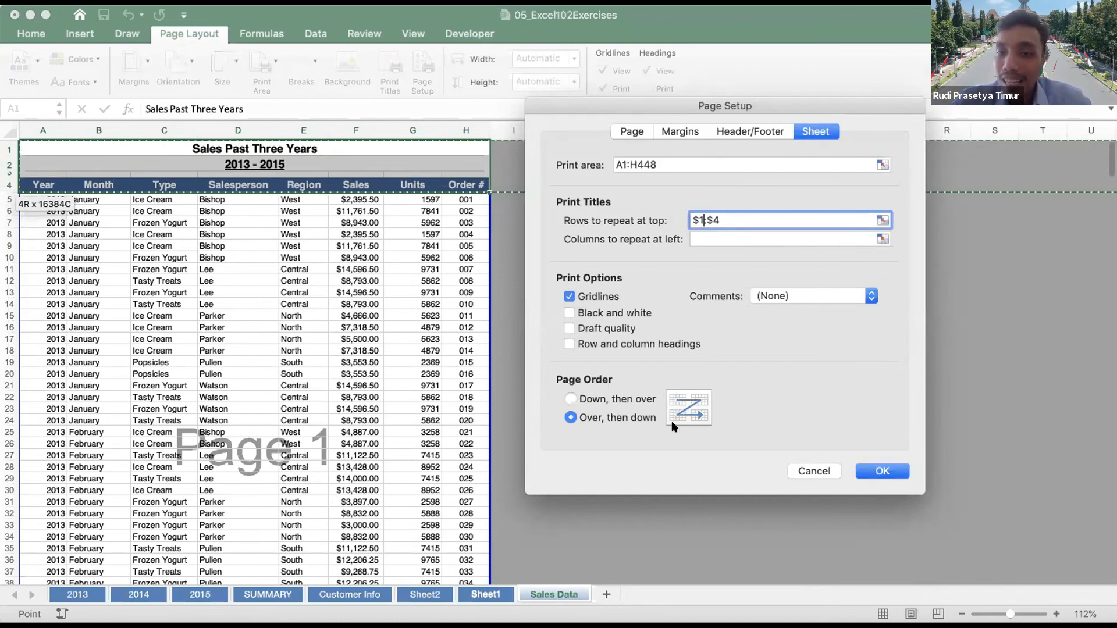
left_click(878, 471)
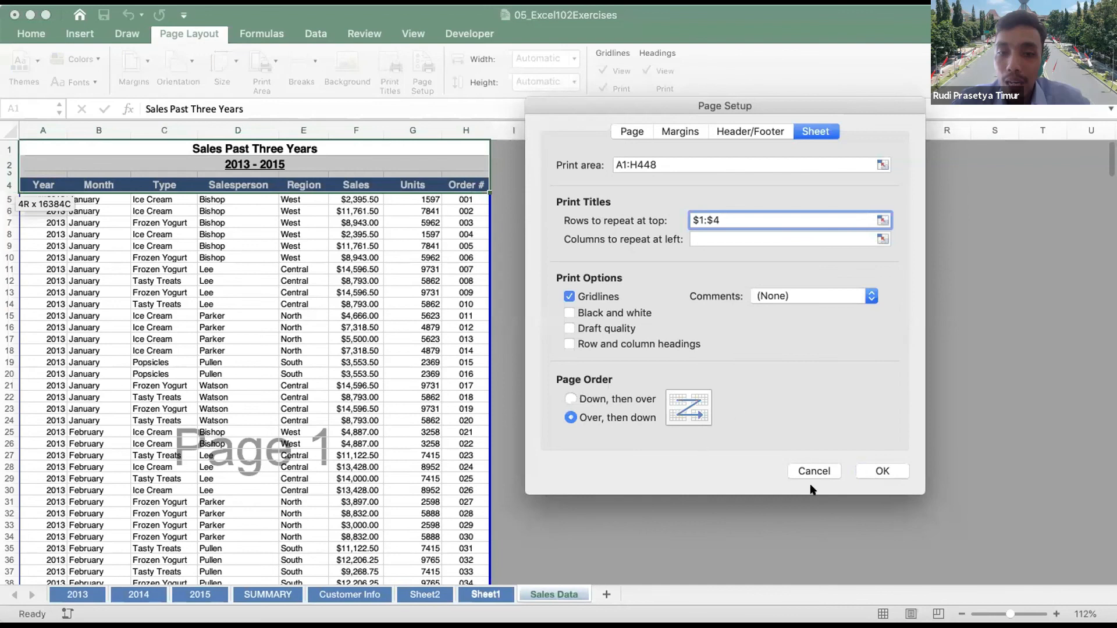
left_click(882, 471)
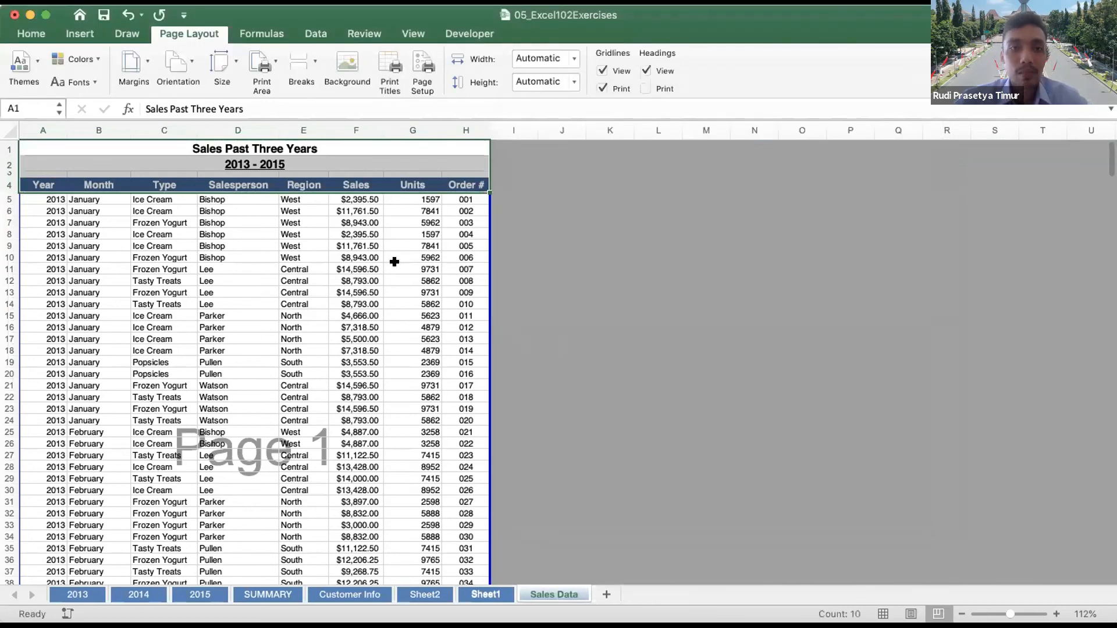
Open the print preview of the Sales Data sheet and check the repeated title rows on each page through to the last
left_click(394, 263)
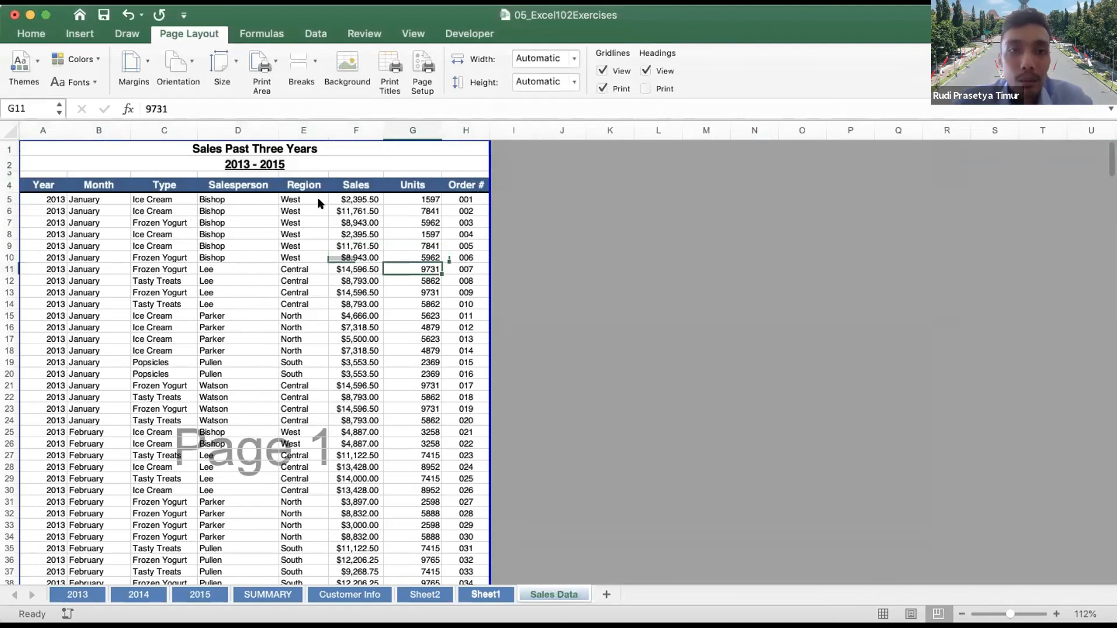
key("super+p")
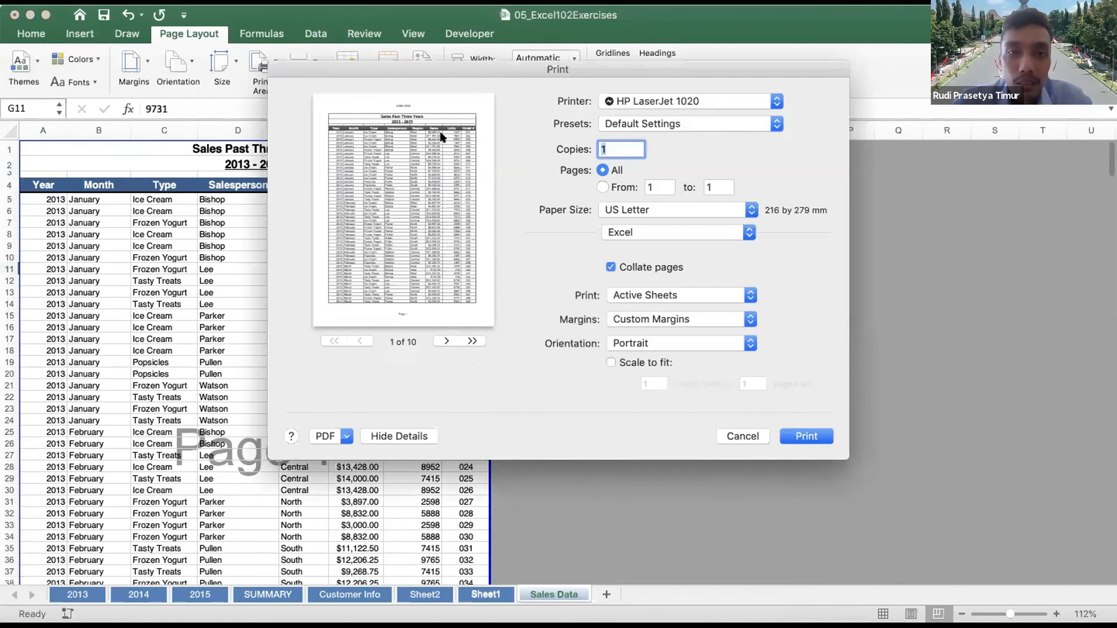
left_click(442, 339)
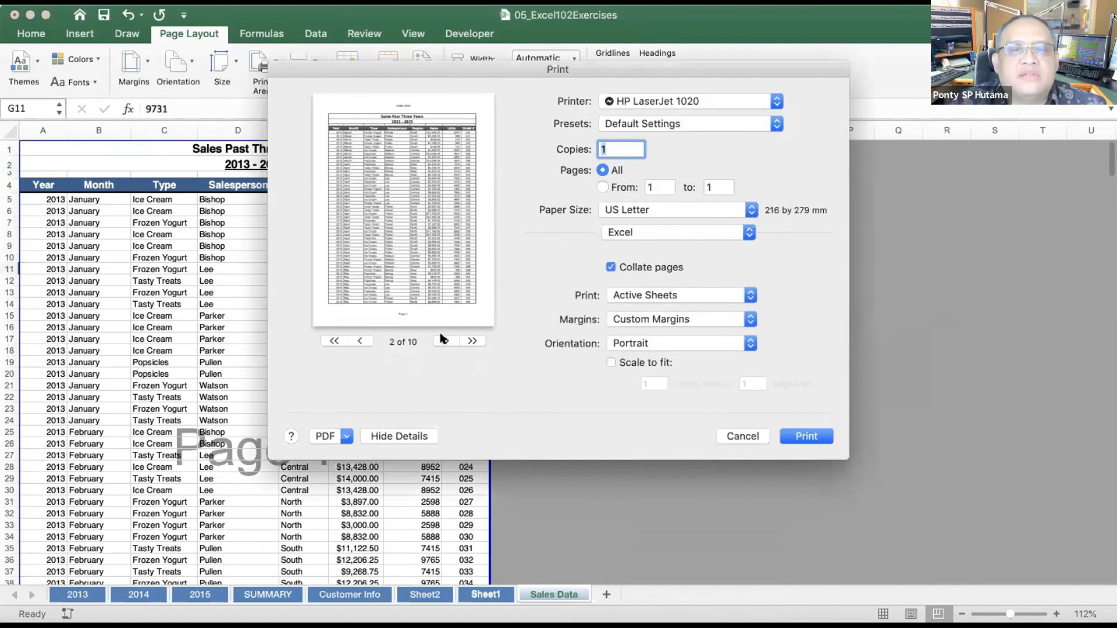
left_click(445, 341)
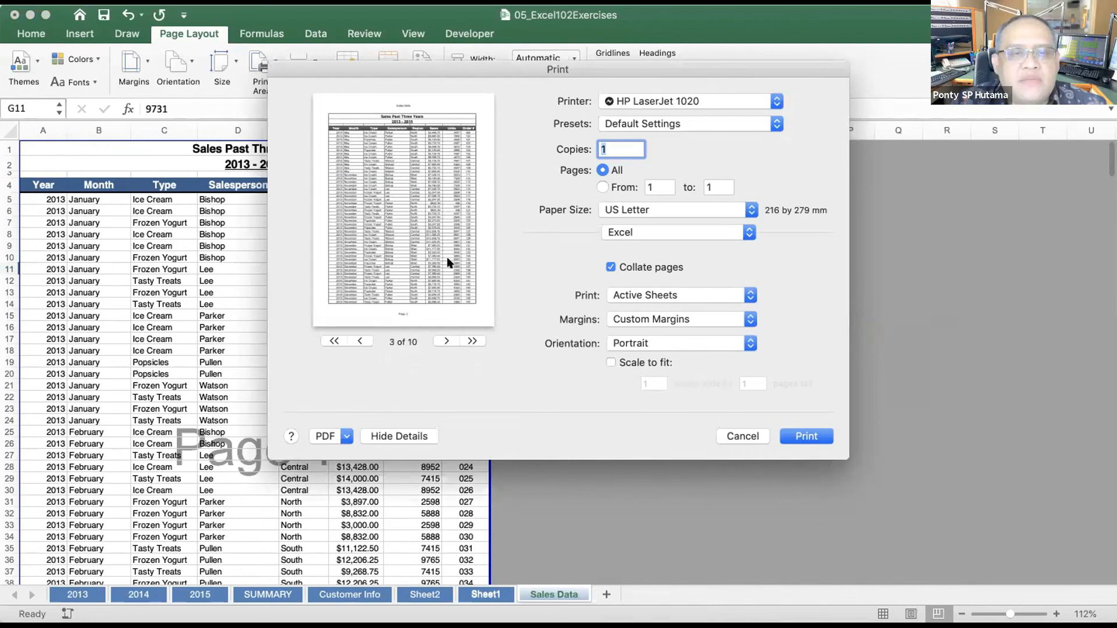
left_click(442, 340)
left_click(442, 340)
left_click(442, 339)
left_click(442, 339)
left_click(442, 340)
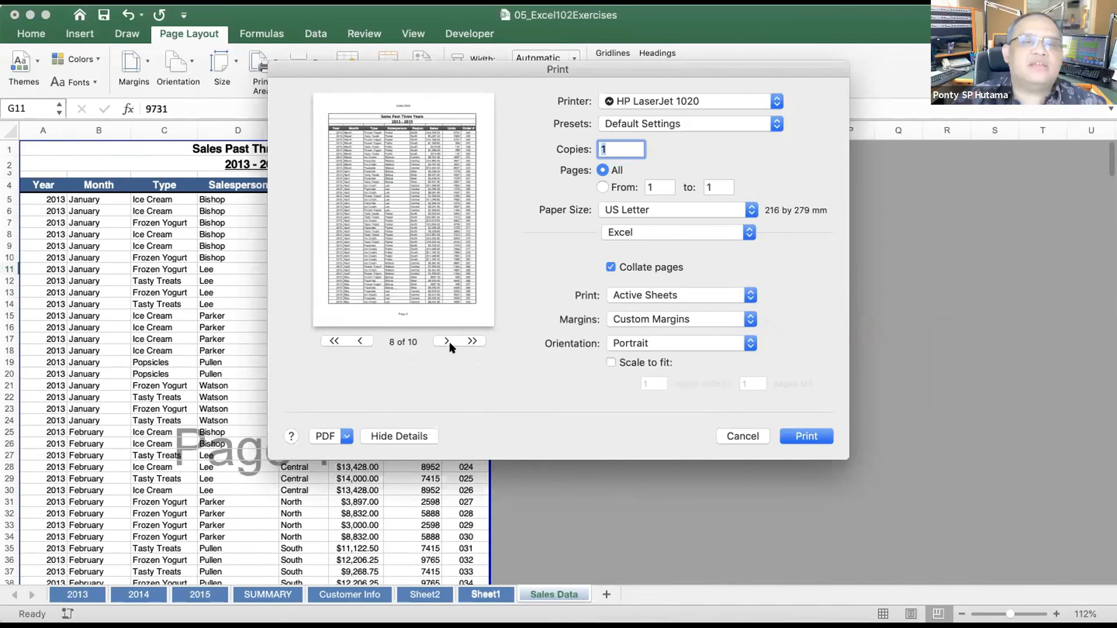
left_click(448, 343)
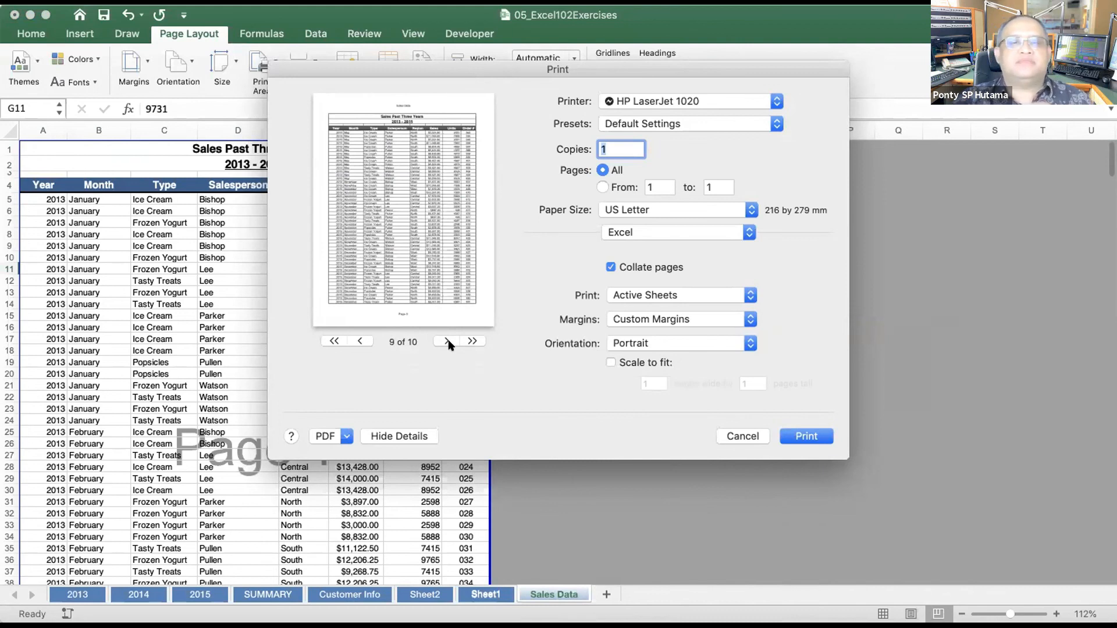
left_click(447, 343)
Page back to the first page of the print preview and close it without printing
left_click(356, 339)
left_click(356, 339)
left_click(356, 339)
left_click(356, 339)
left_click(356, 339)
left_click(356, 339)
left_click(356, 339)
left_click(356, 339)
left_click(356, 339)
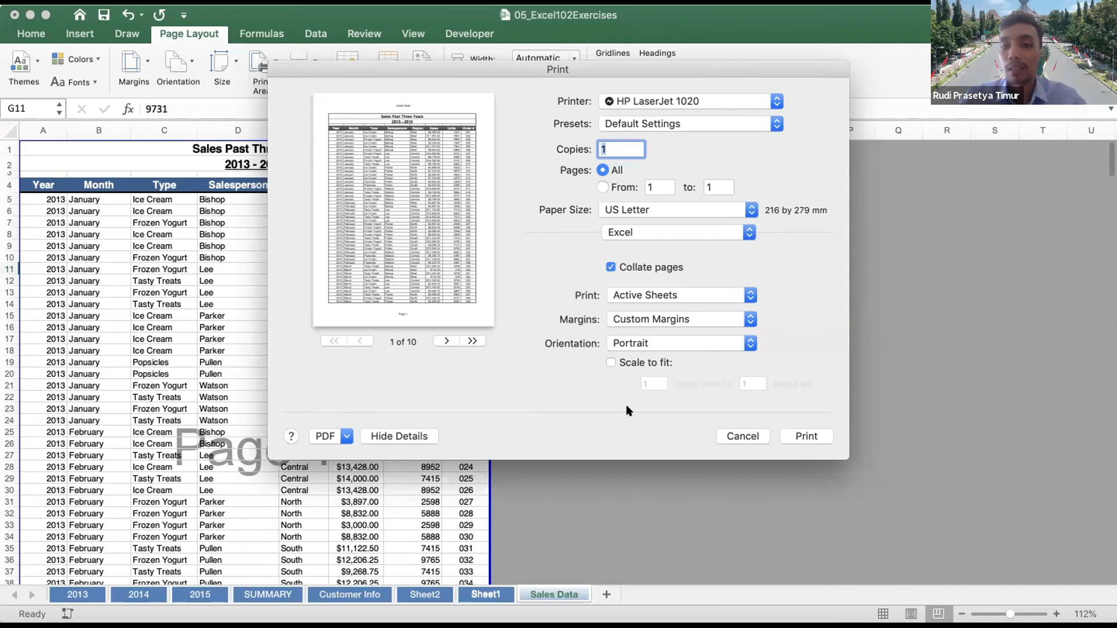
left_click(750, 435)
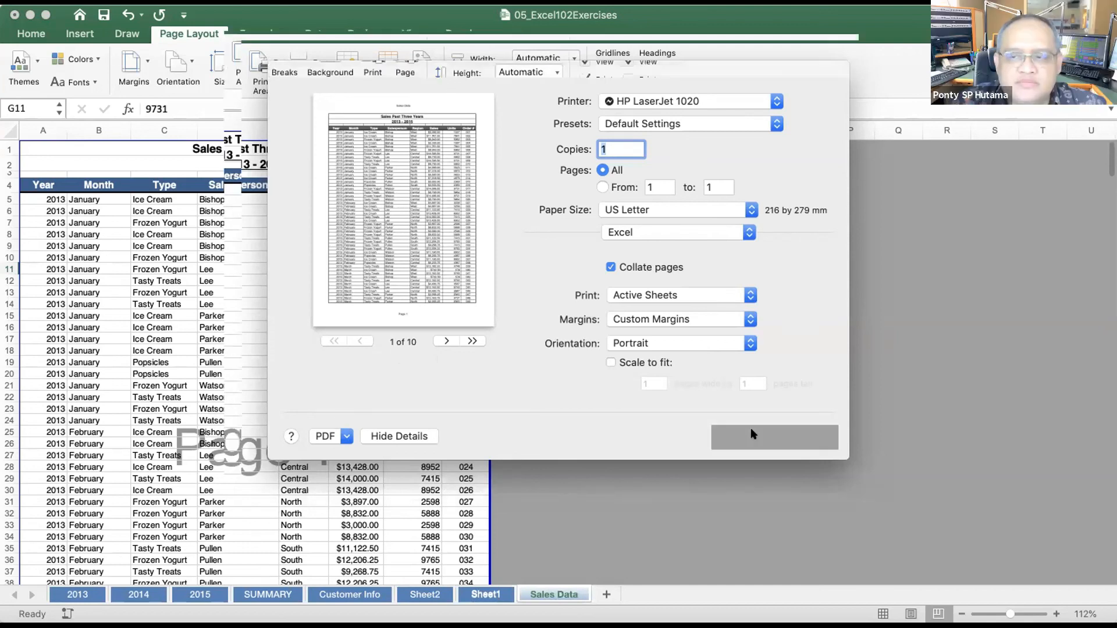
left_click(336, 231)
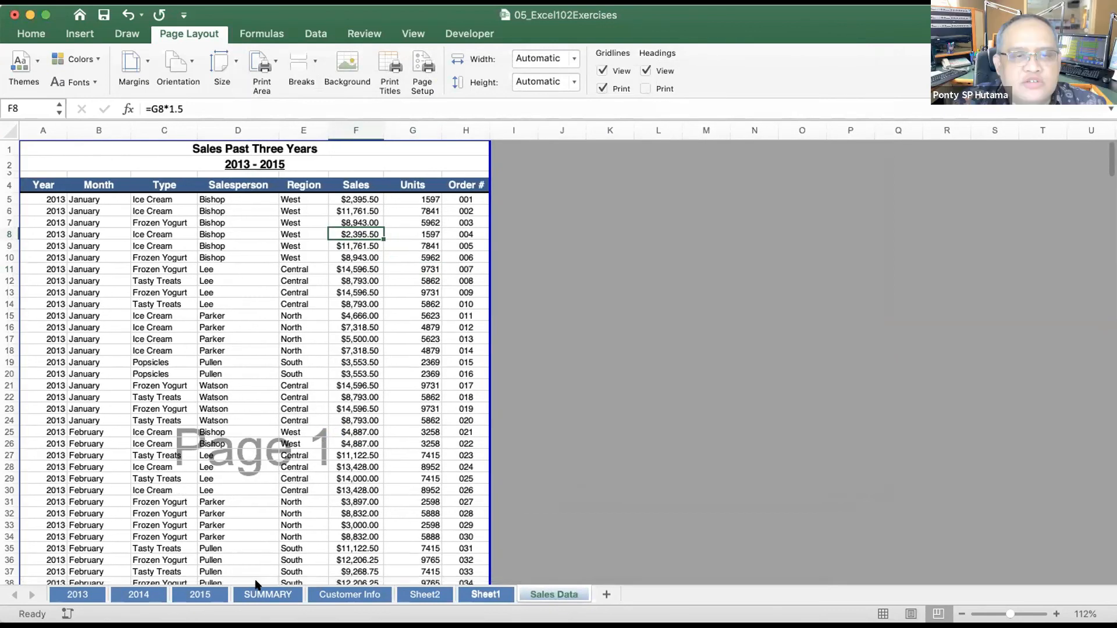
left_click(506, 522)
left_click(456, 495)
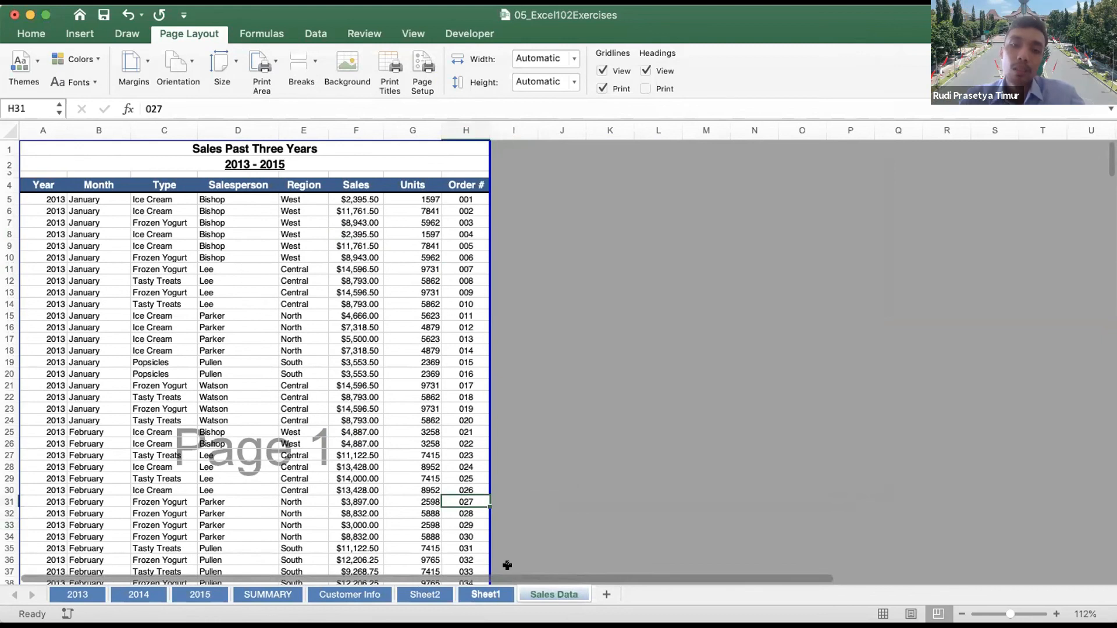
left_click(562, 325)
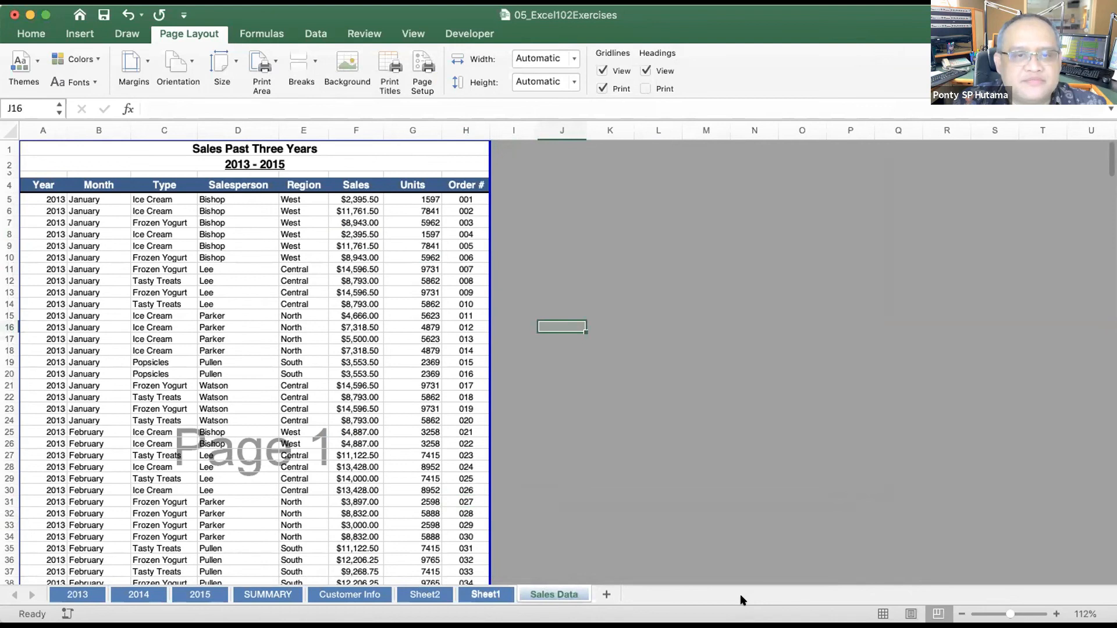
Review the circulation table on the SUMMARY sheet and the matching tables on the 2013, 2014 and 2015 sheets
left_click(246, 595)
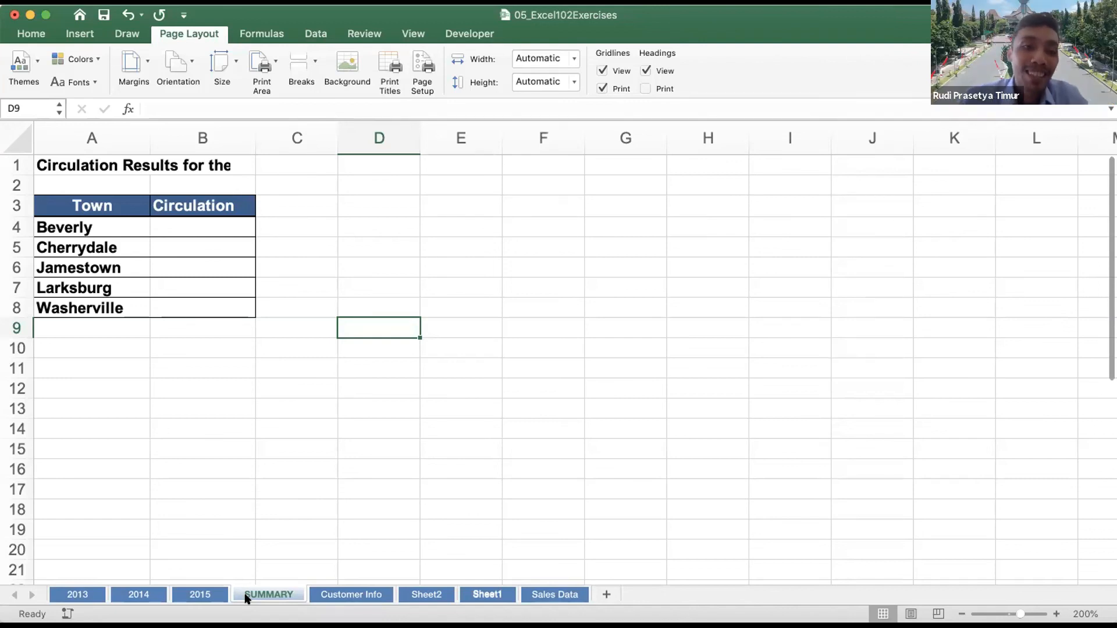
left_click(209, 227)
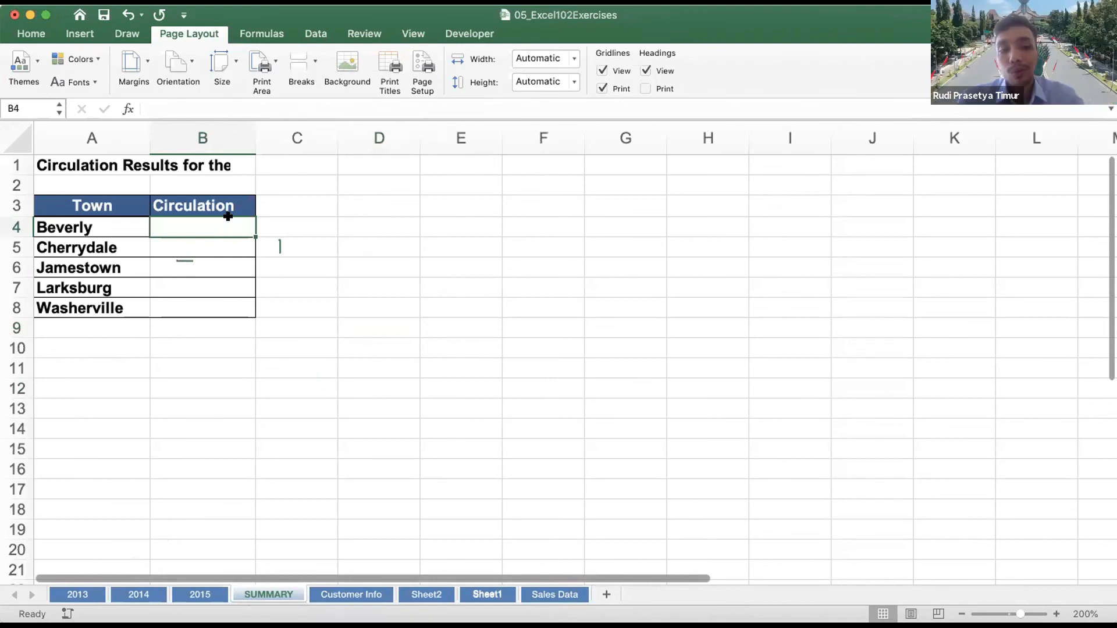
left_click(88, 594)
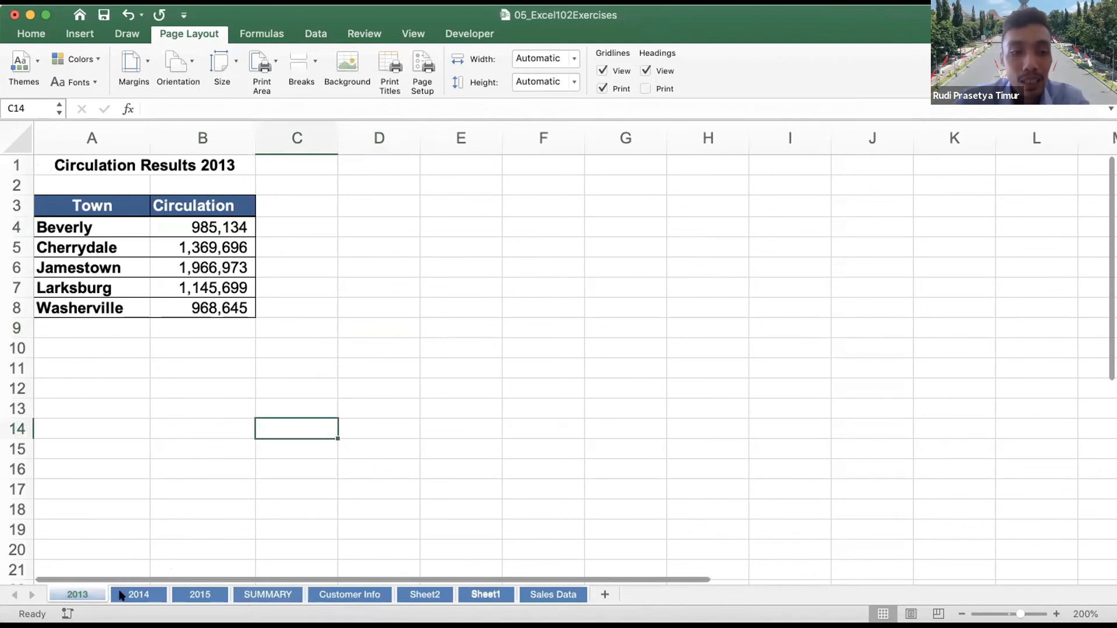
left_click(144, 594)
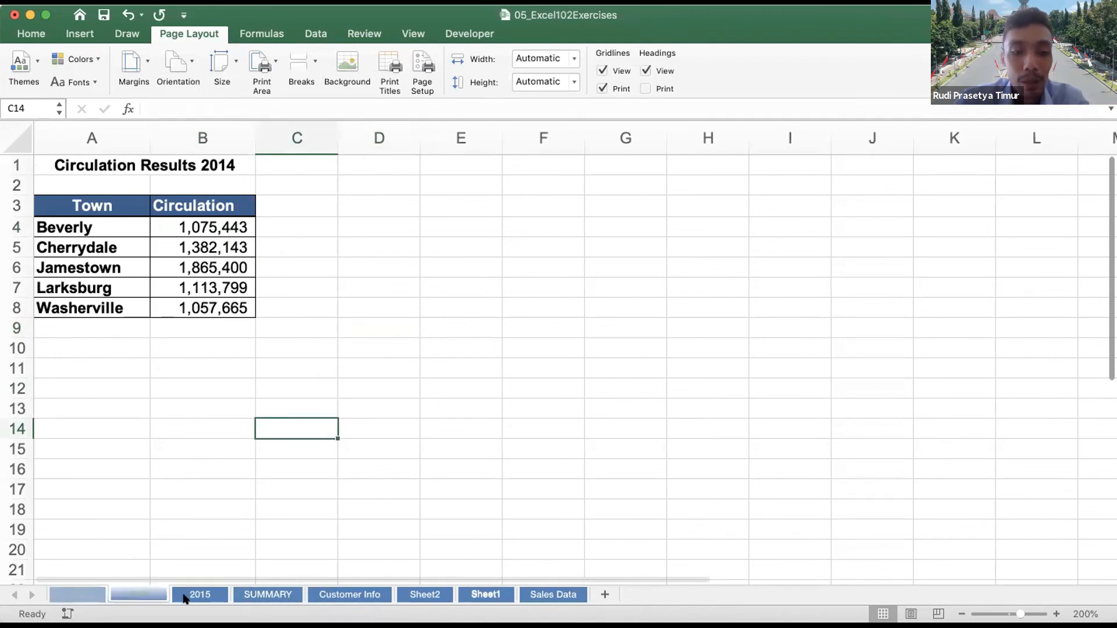
left_click(204, 595)
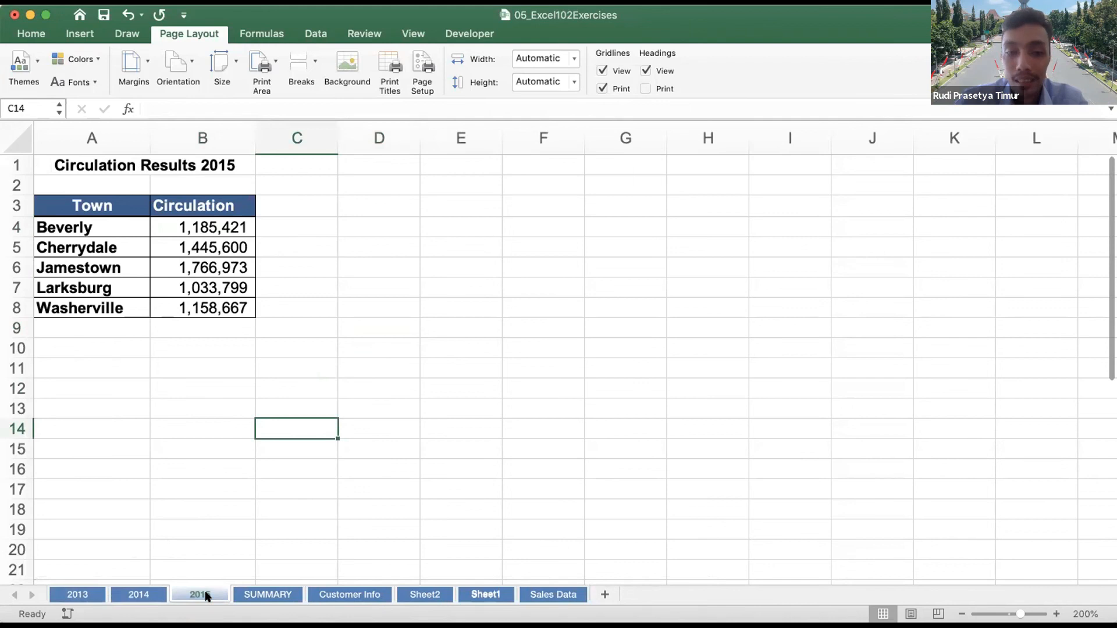
Enter a formula in SUMMARY cell B4 that adds cell B4 of the 2013, 2014 and 2015 sheets
left_click(254, 595)
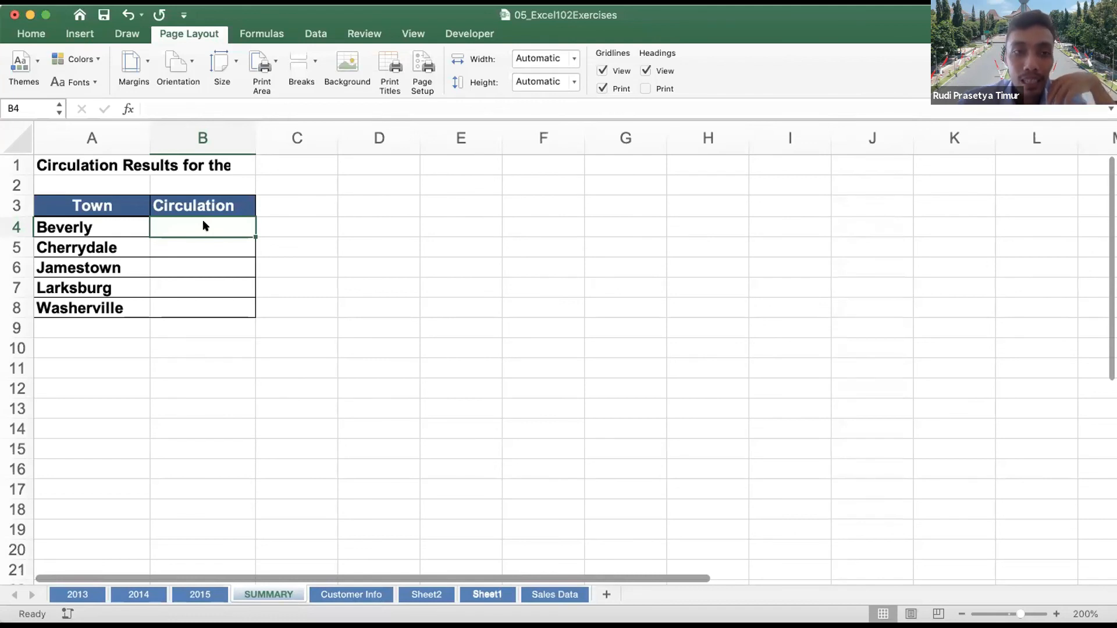
type("=")
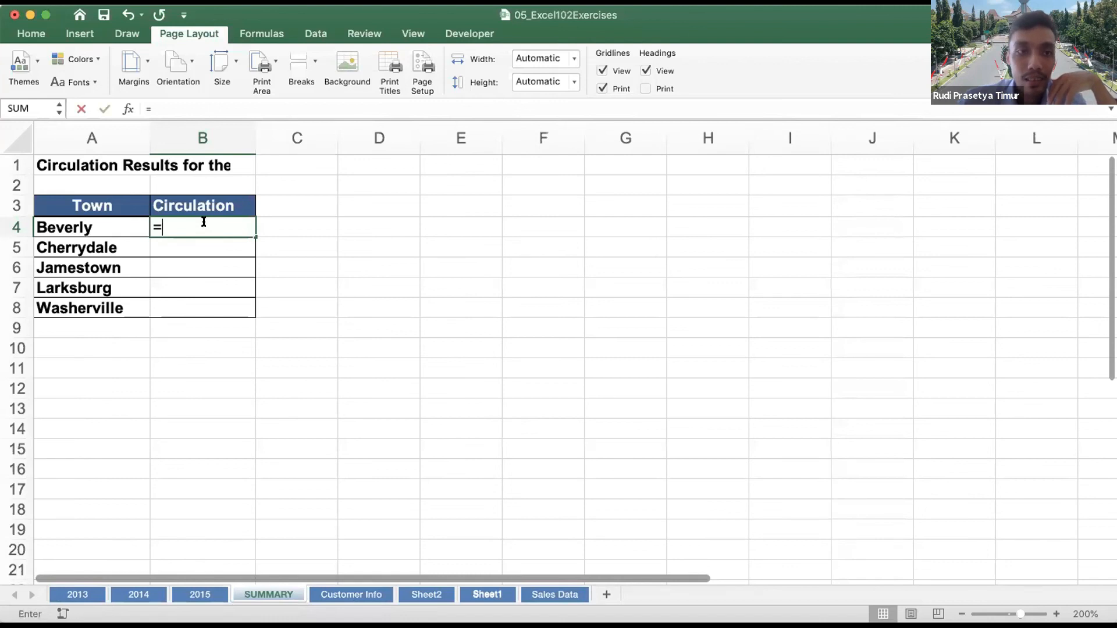
left_click(94, 594)
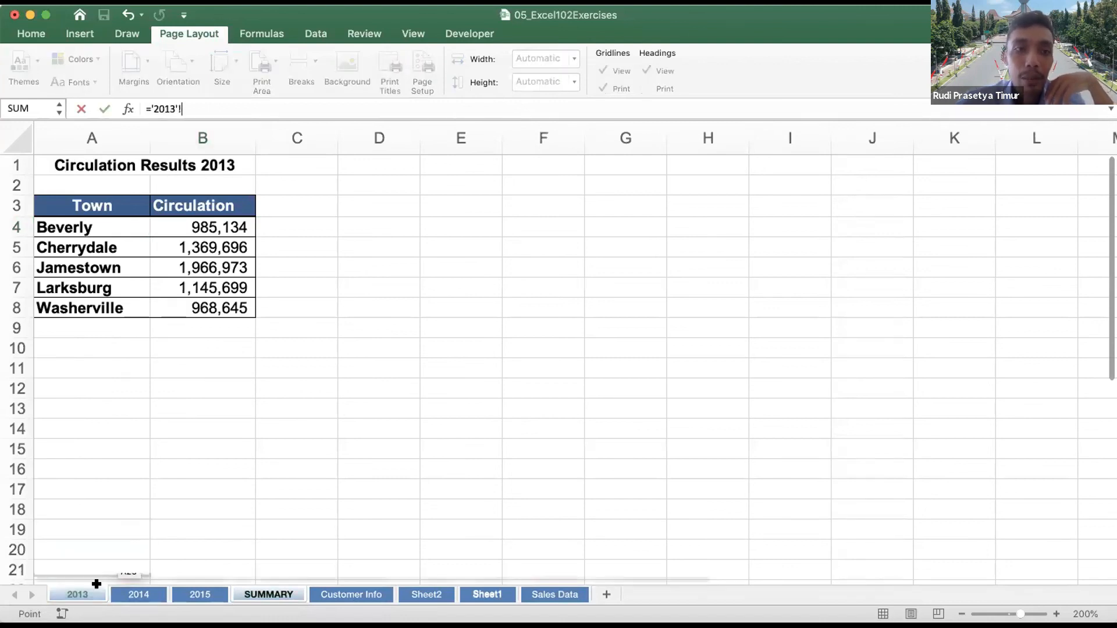
left_click(226, 227)
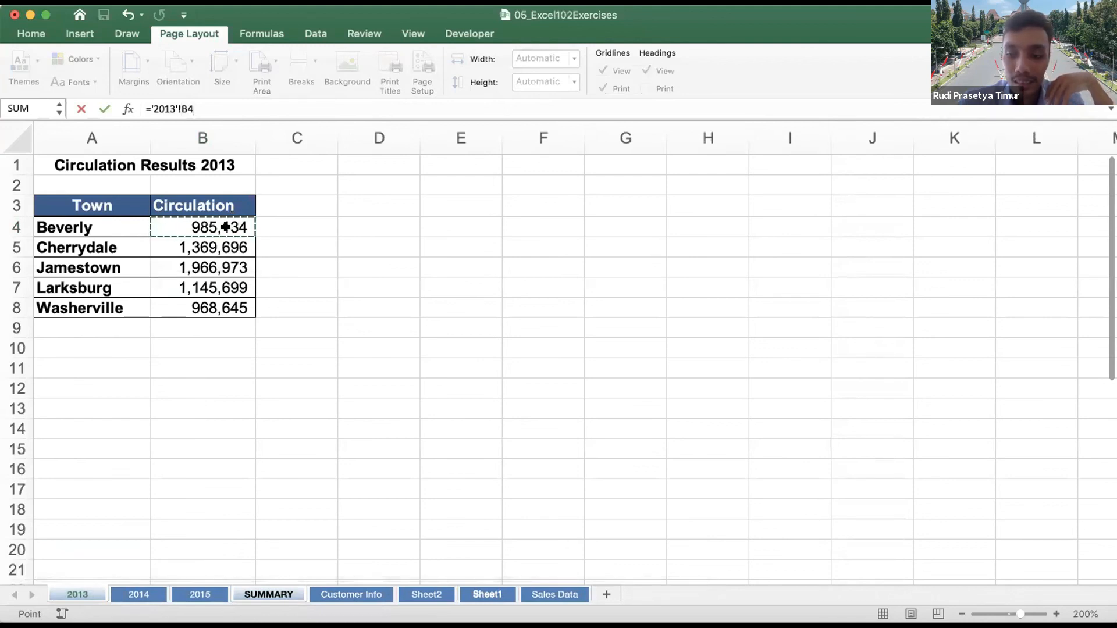
type("+")
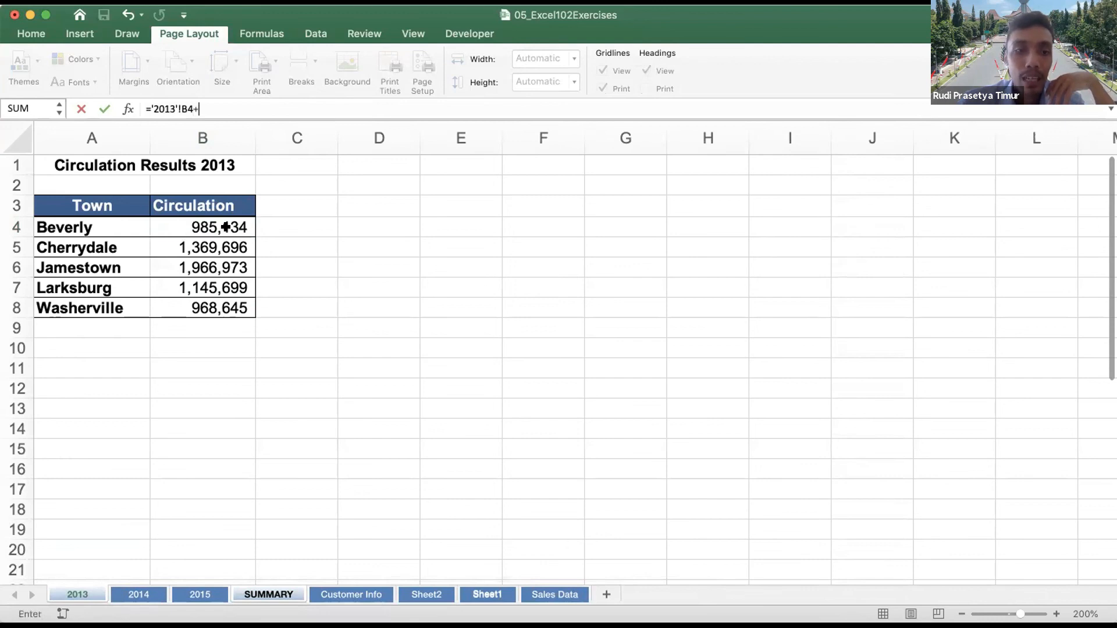
left_click(144, 593)
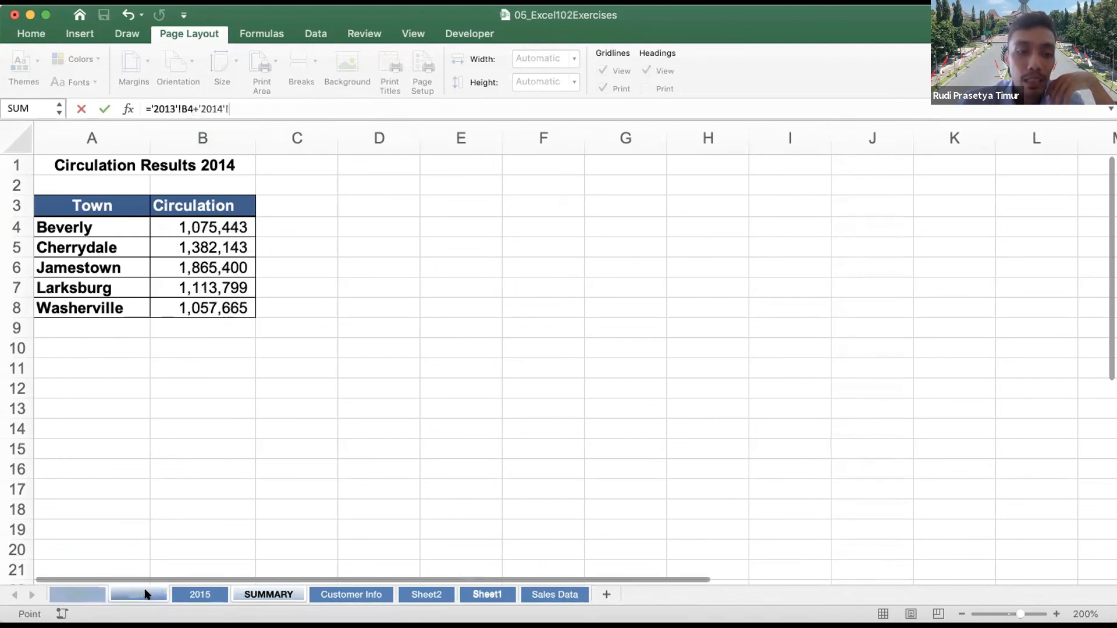
left_click(223, 219)
type("+")
left_click(199, 593)
left_click(221, 219)
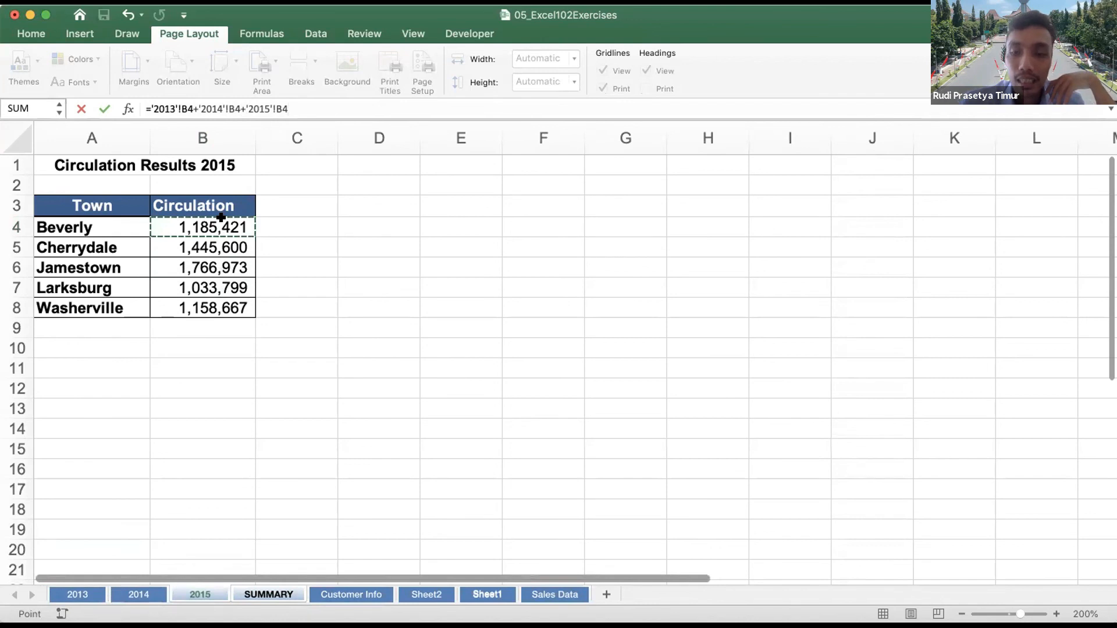
key("Return")
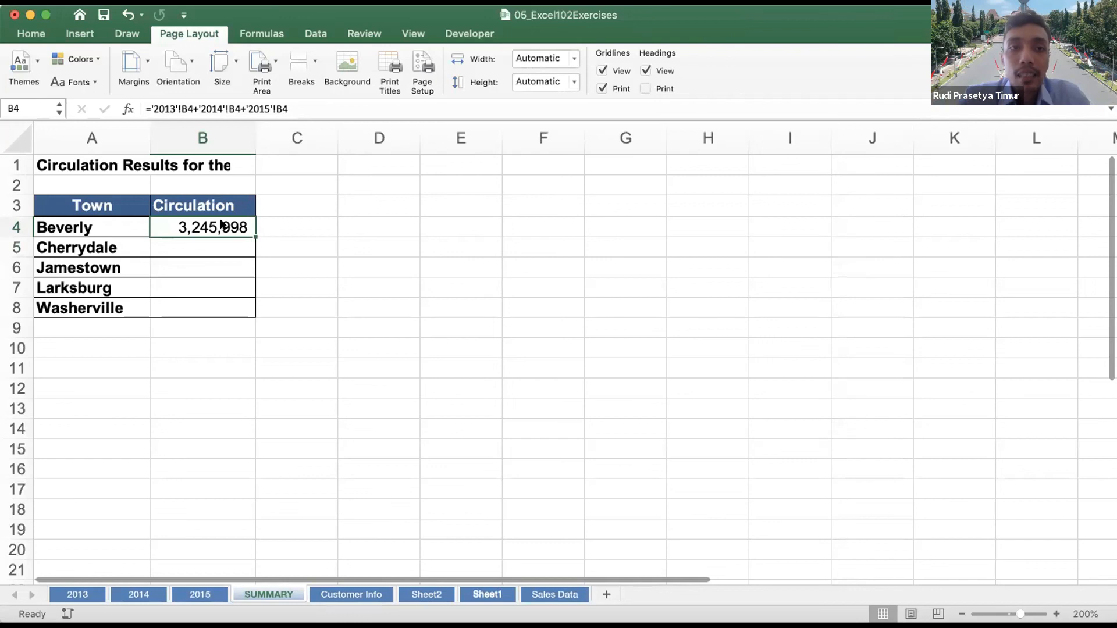
Undo the formula entry in cell B4 and keep that cell selected
key("super+z")
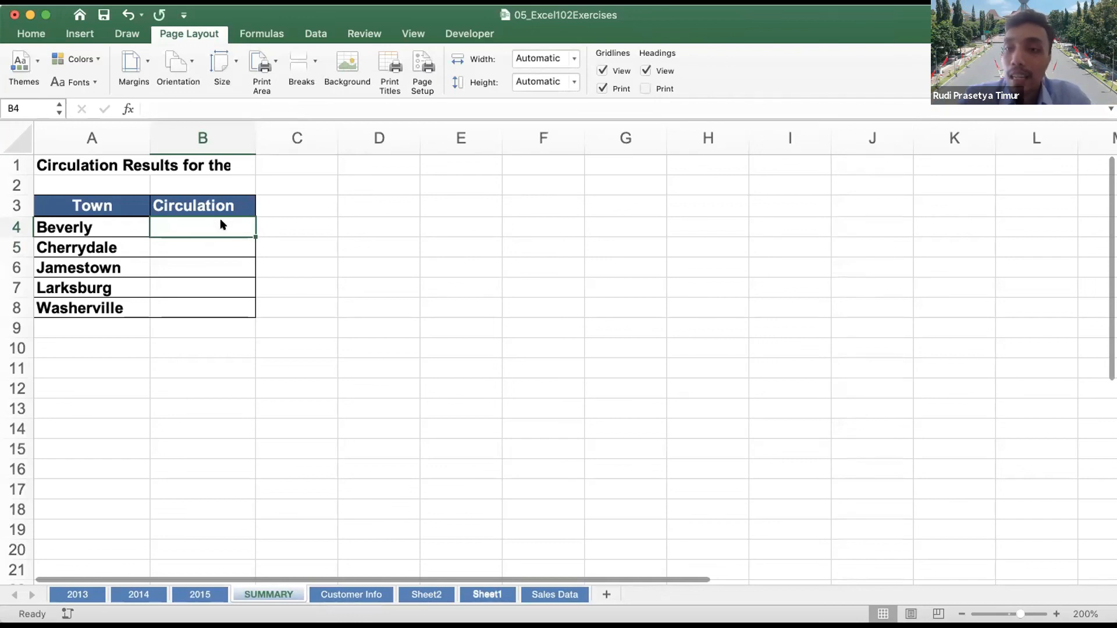
left_click(411, 221)
left_click(225, 218)
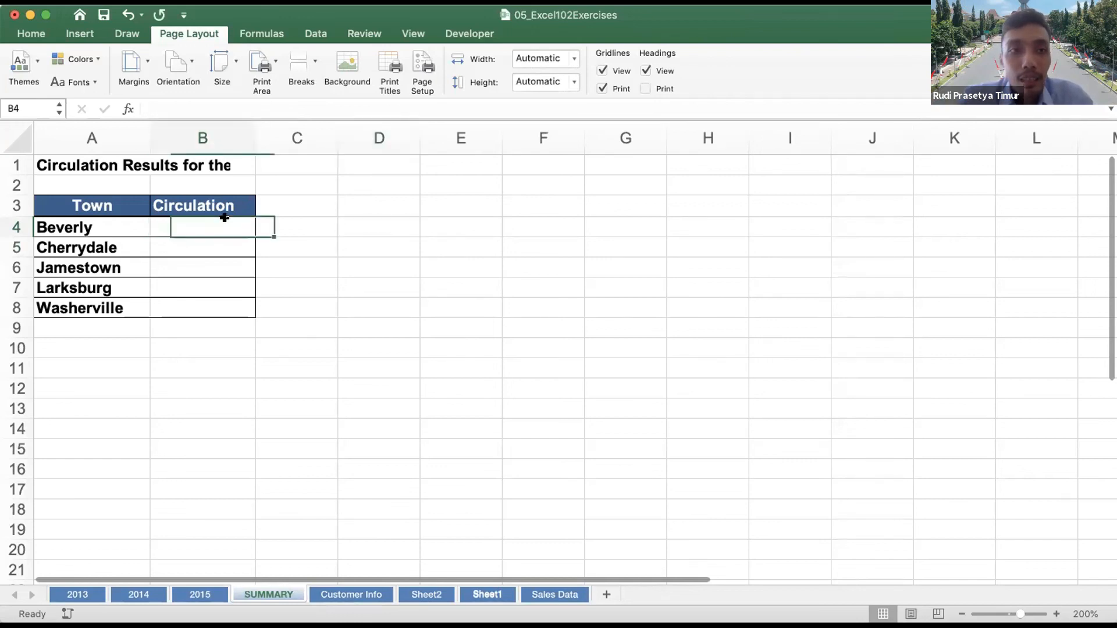
Start a Consolidate operation at SUMMARY cell B4 using the Sum function
left_click(317, 33)
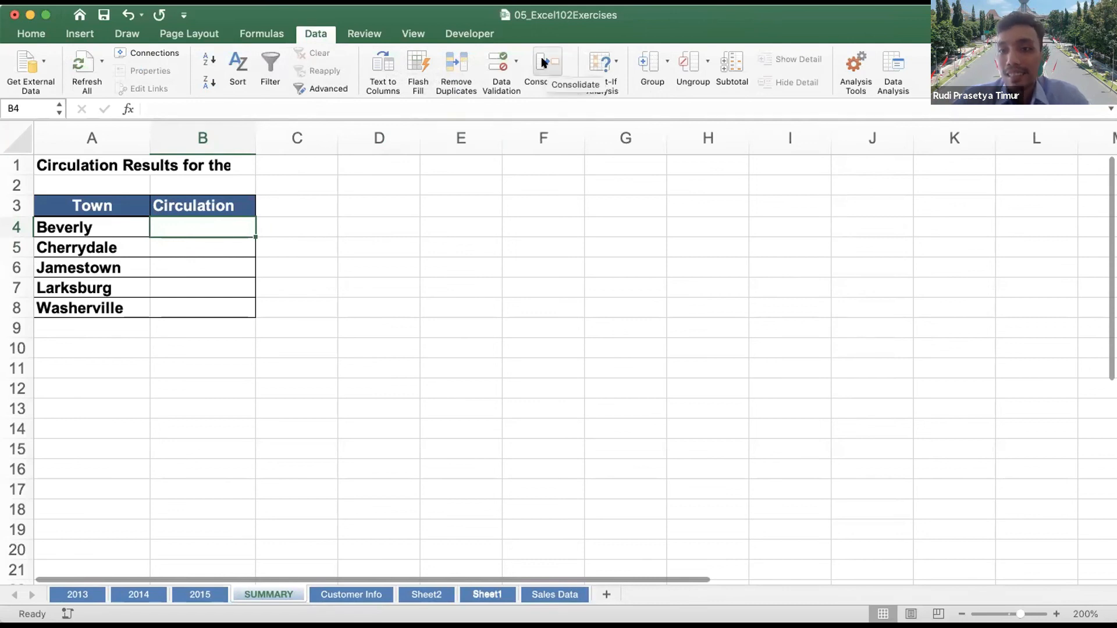
left_click(315, 35)
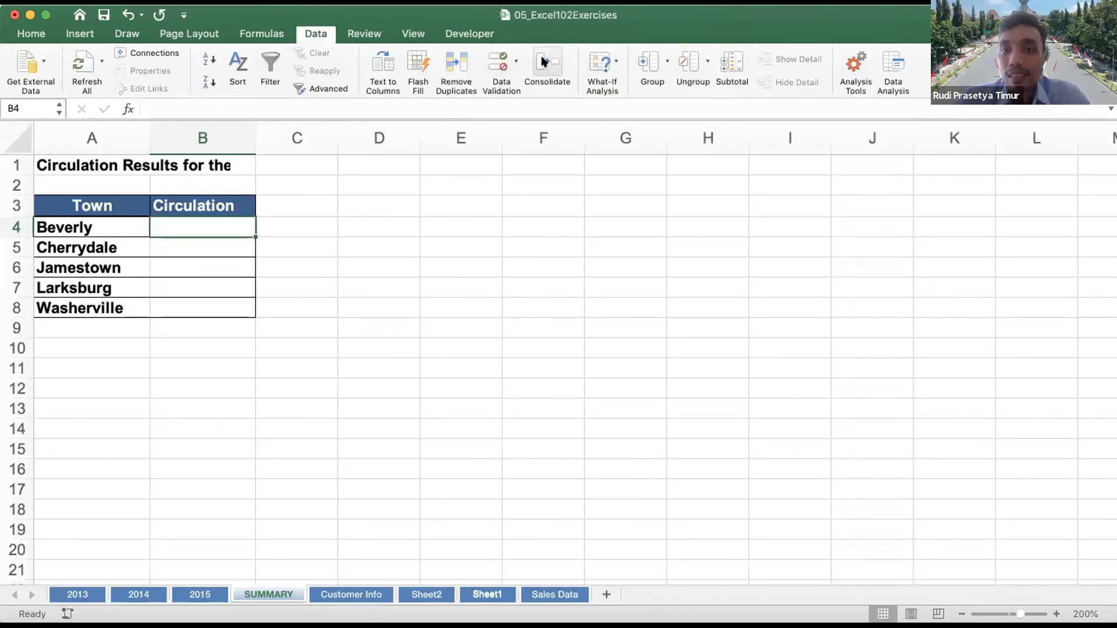
left_click(543, 61)
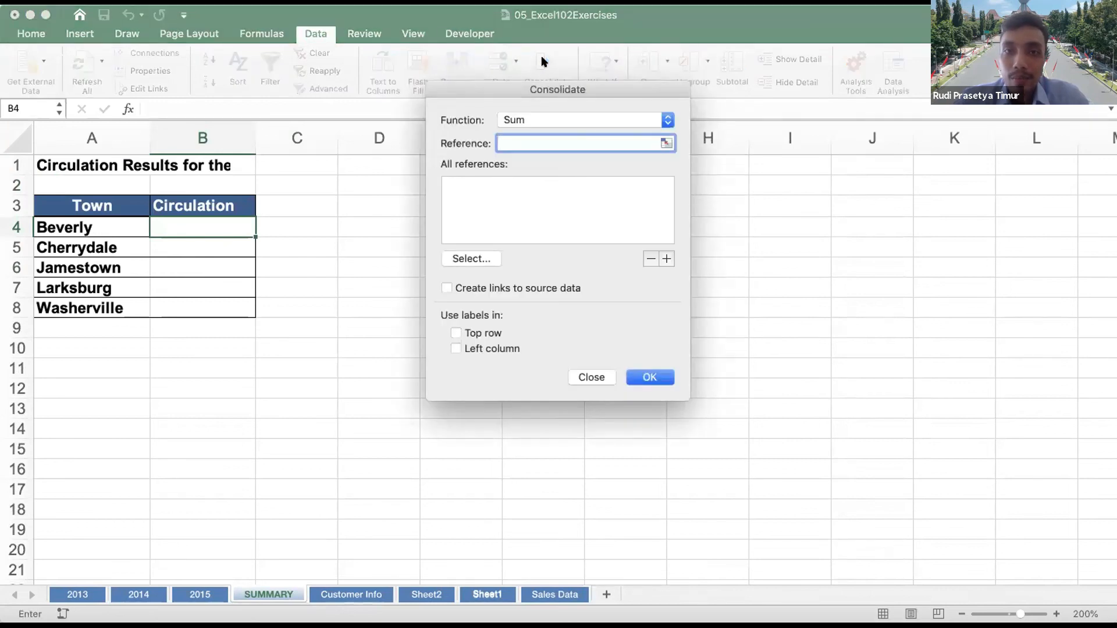
left_click(529, 117)
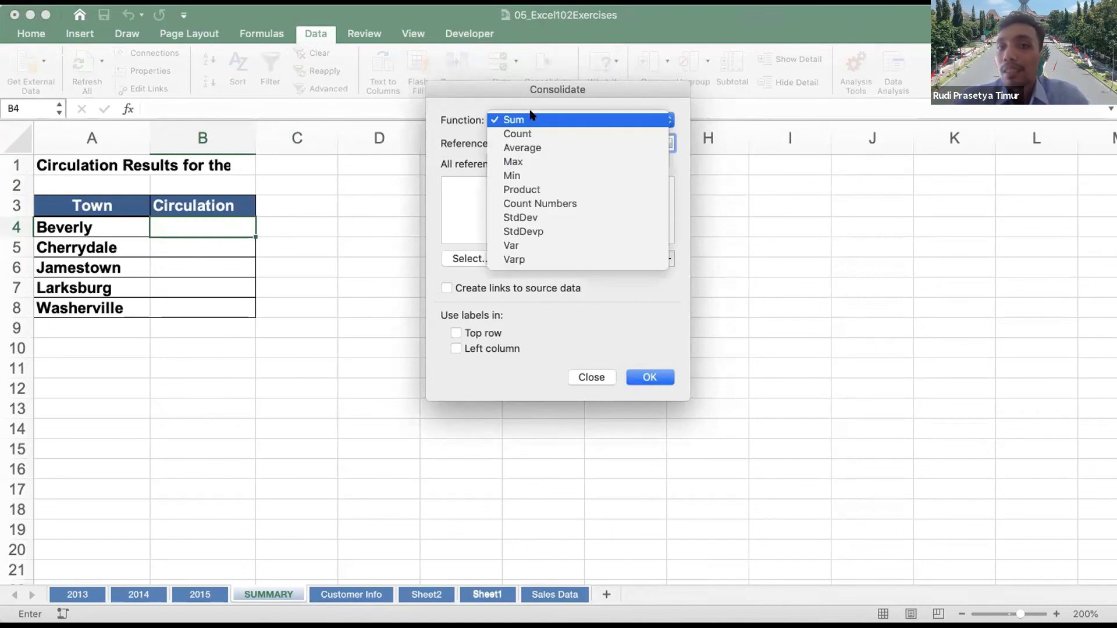
left_click(516, 120)
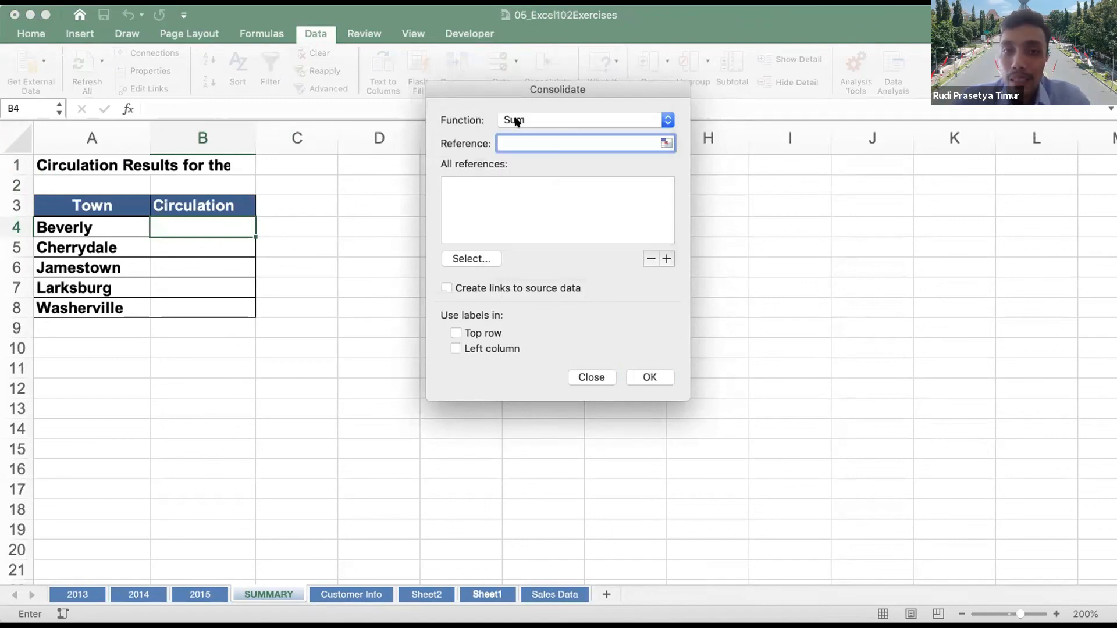
left_click(516, 120)
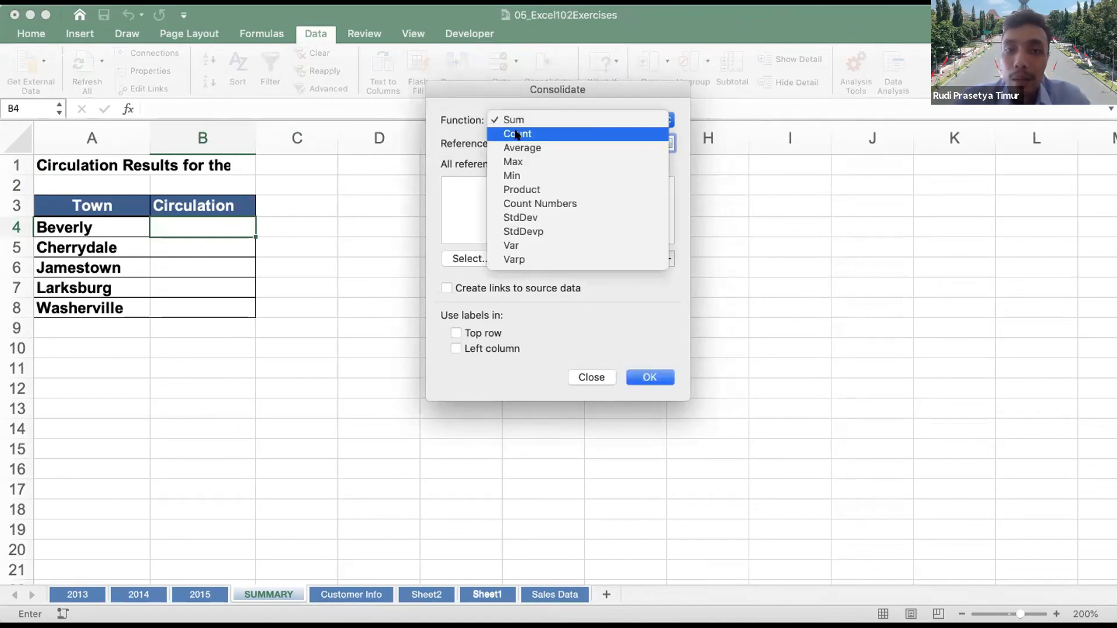
left_click(587, 121)
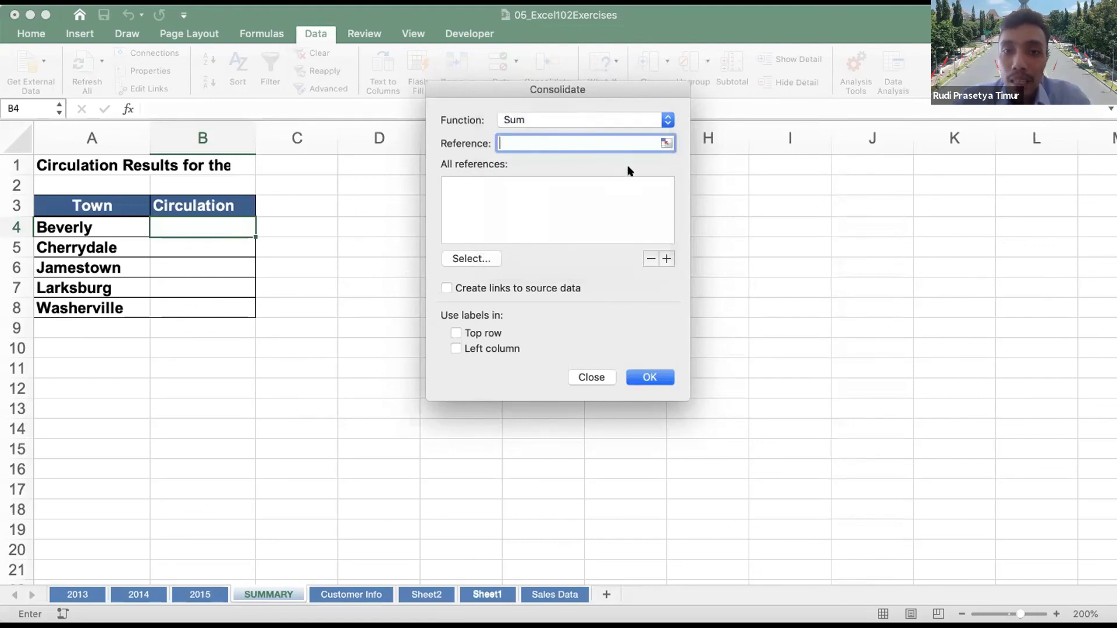
Add the 2013 sheet's range $A$3:$B$8 to the consolidation references
left_click(665, 143)
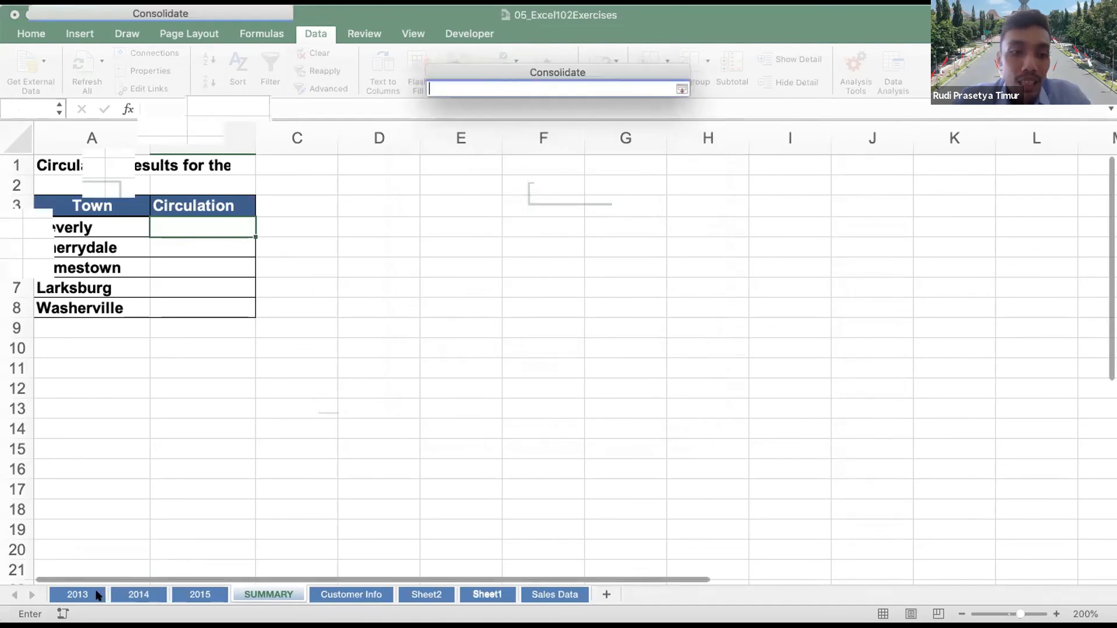
left_click(78, 595)
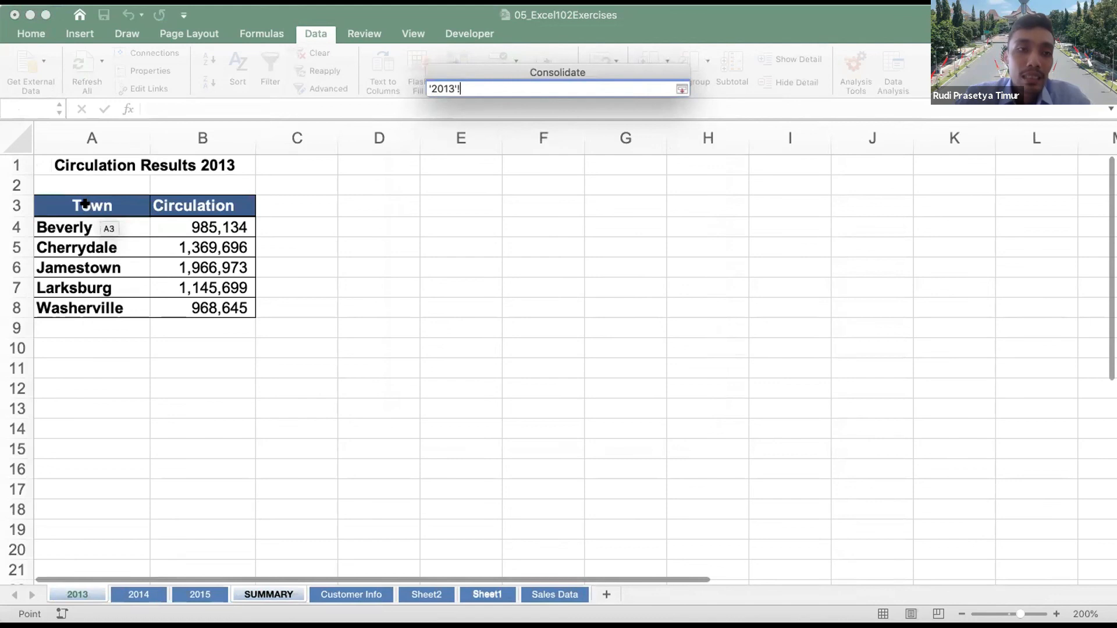
left_click_drag(110, 220, 207, 305)
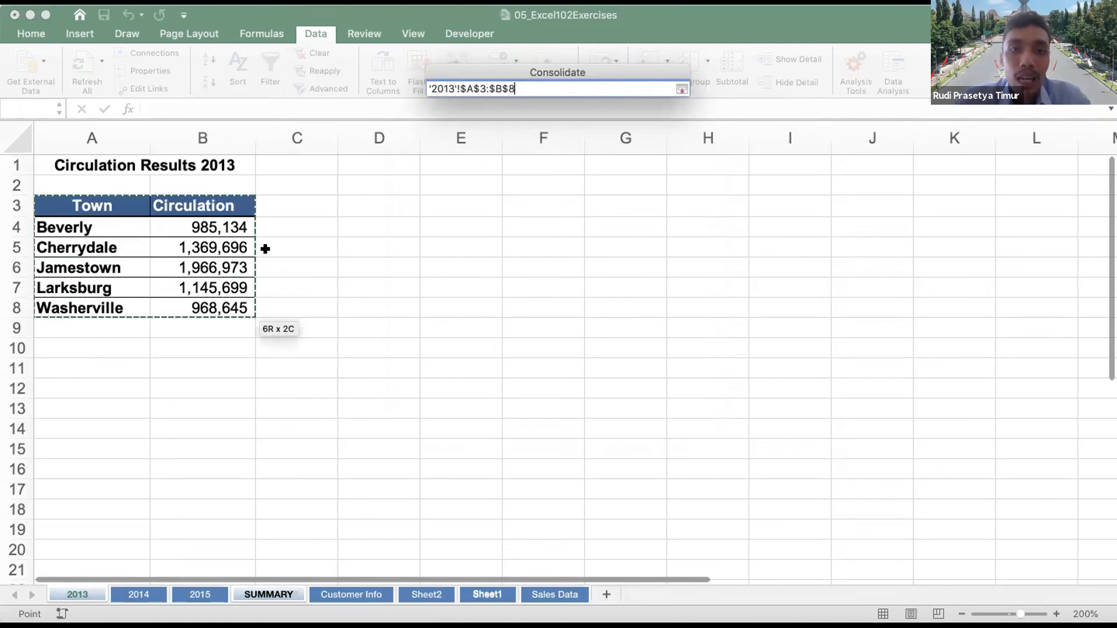
left_click(682, 88)
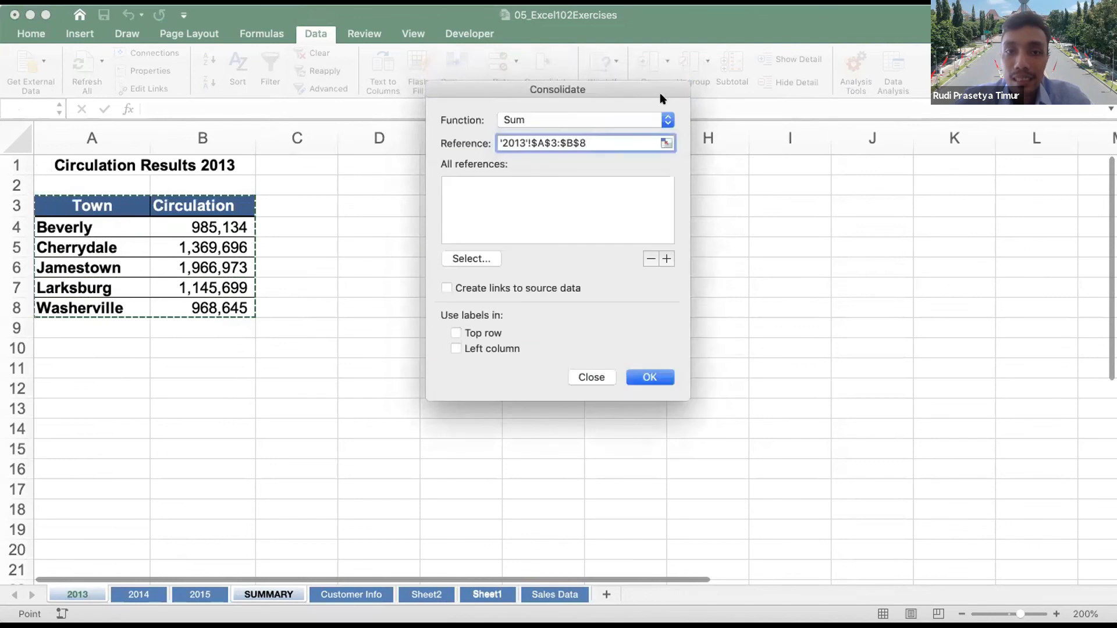
left_click(667, 256)
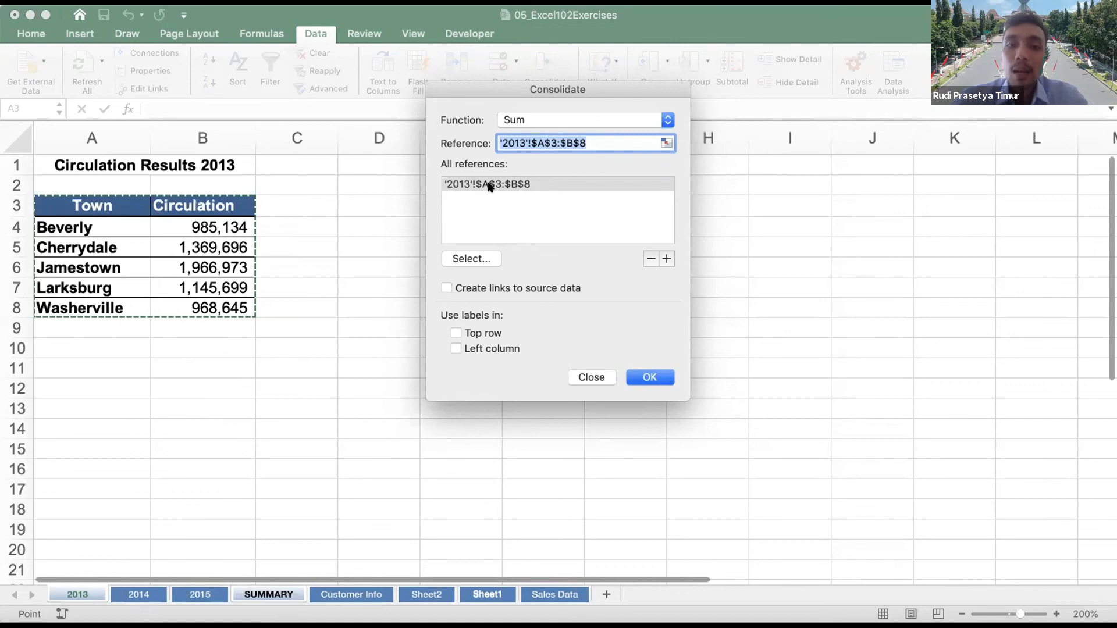
Add the 2014 sheet's range $A$3:$B$8 to the consolidation references
left_click(666, 141)
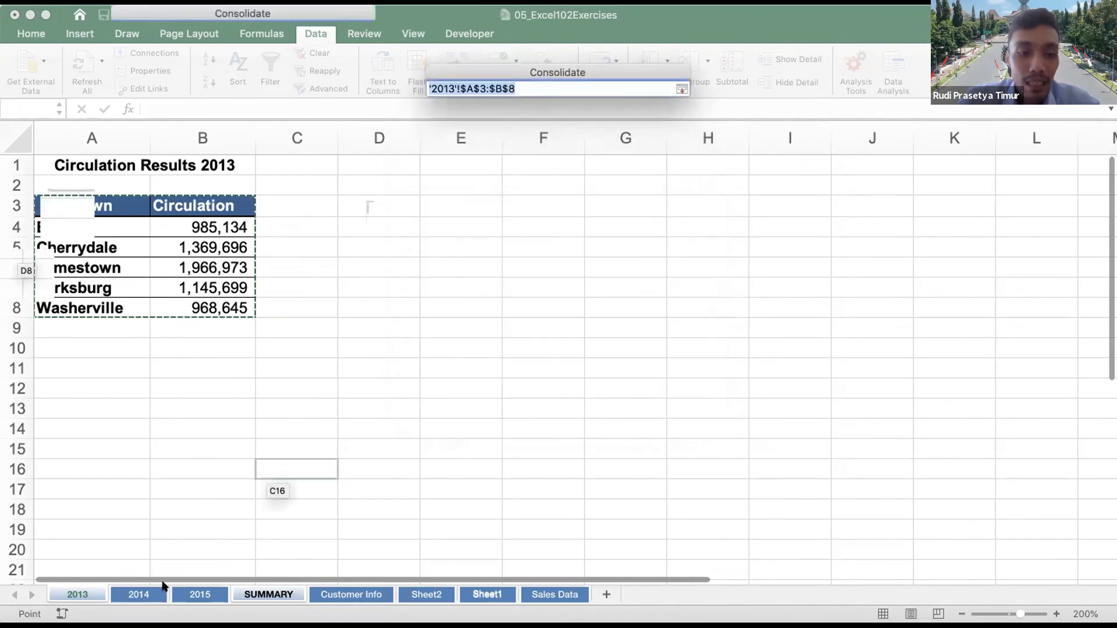
left_click(146, 595)
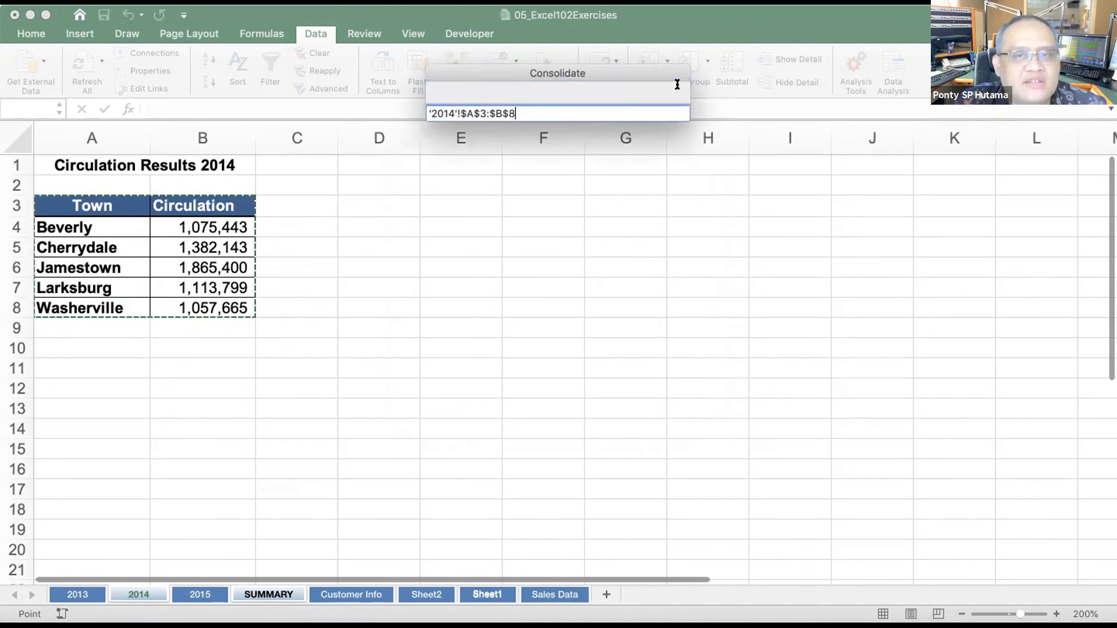
left_click(679, 87)
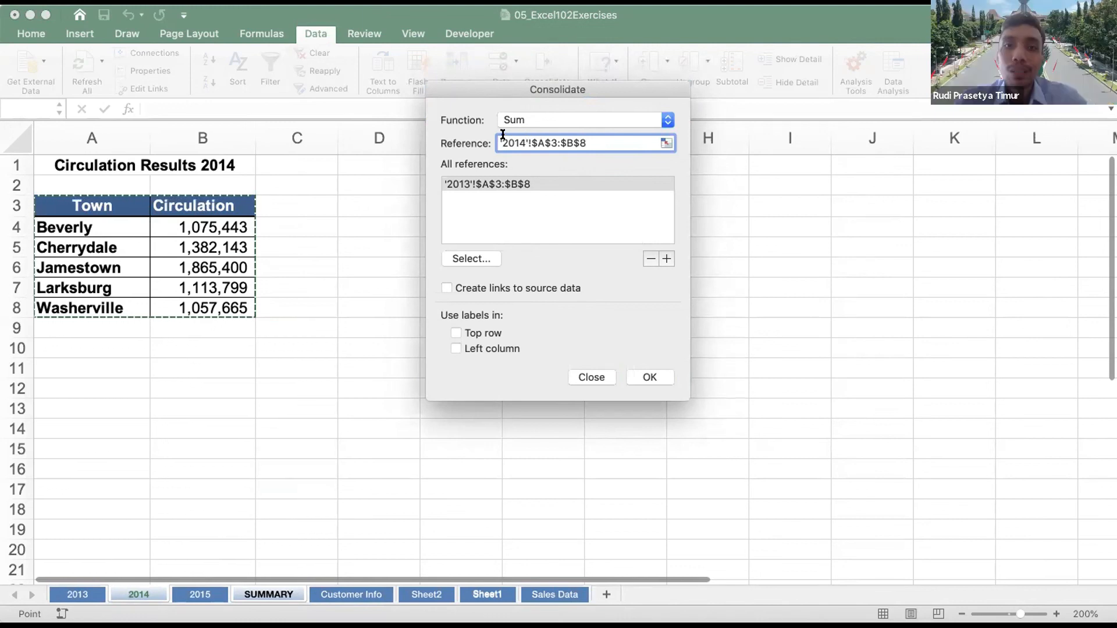
left_click(663, 261)
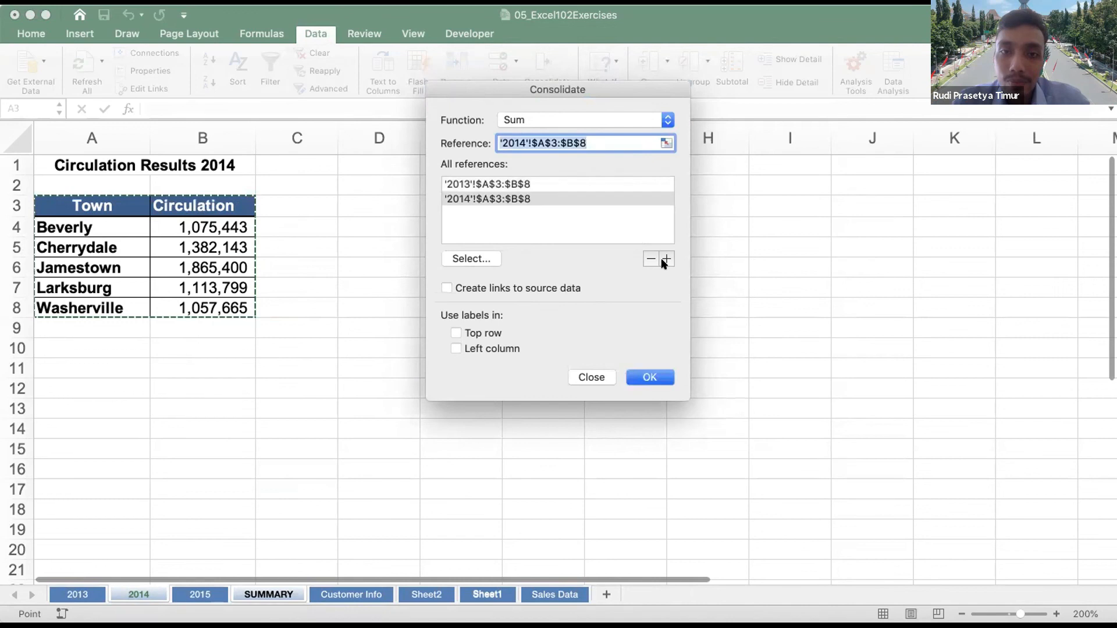
Add the 2015 sheet's range $A$3:$B$8 as a reference and run the consolidation with labels from the left column
left_click(199, 595)
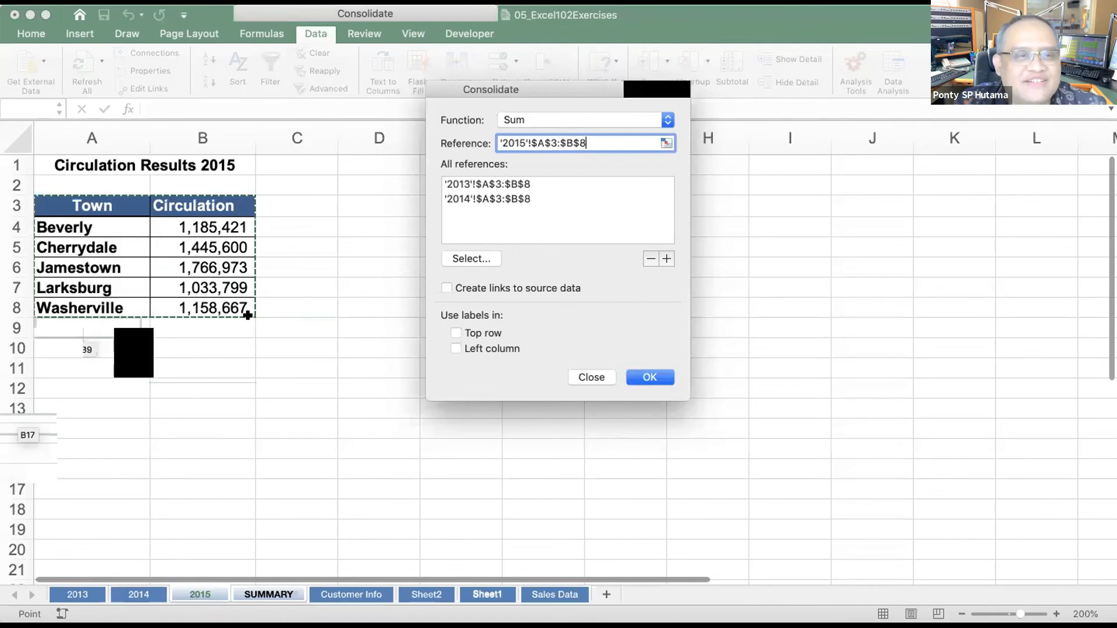
left_click(665, 257)
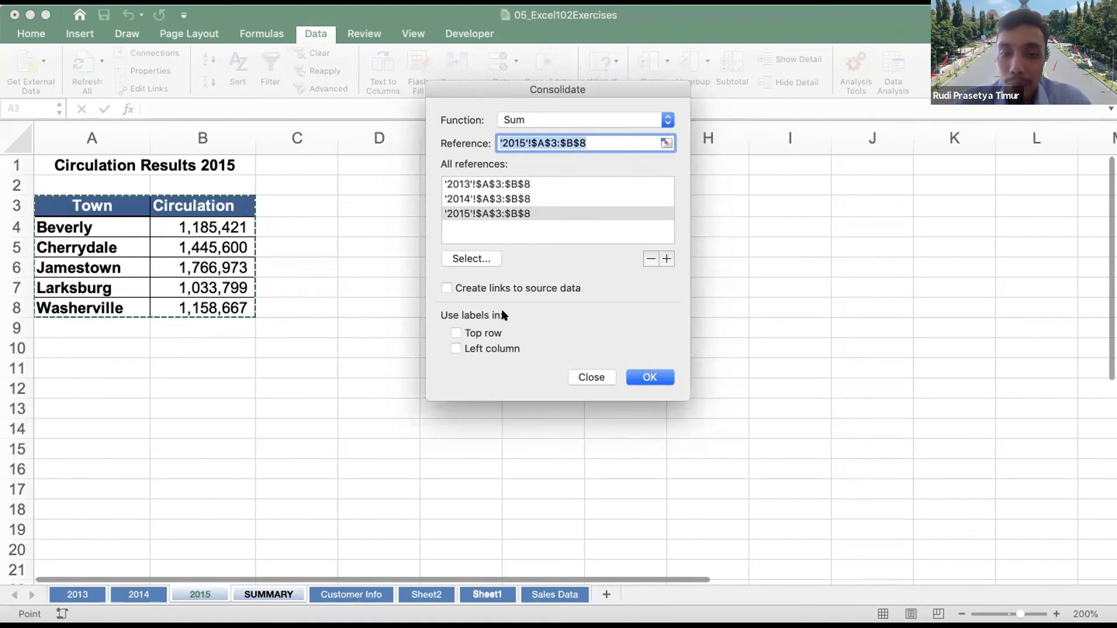
left_click(490, 348)
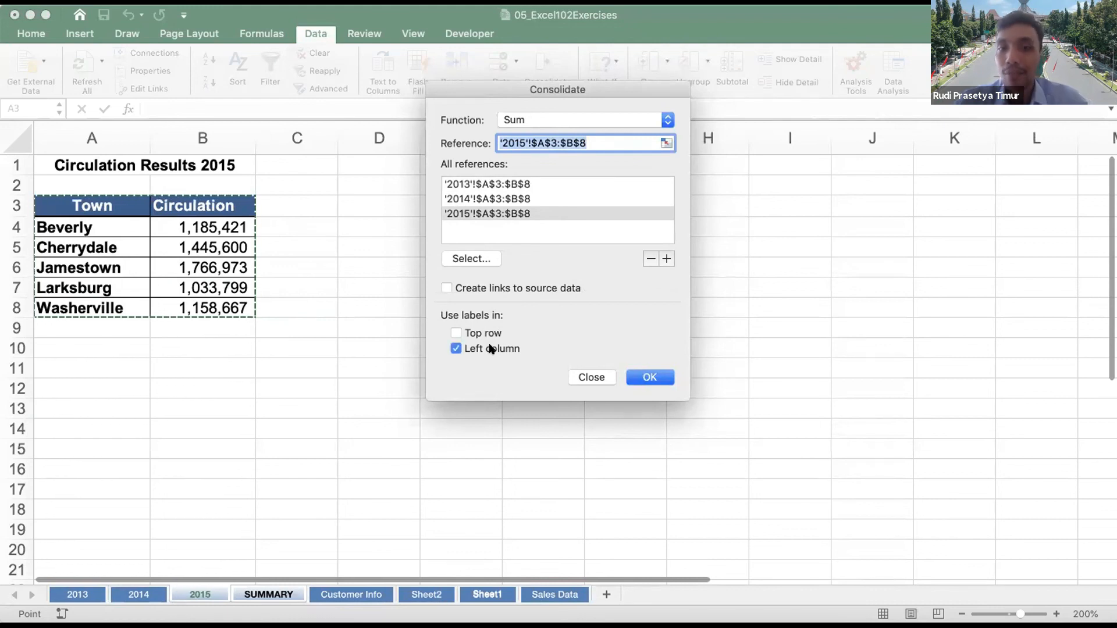
left_click(666, 380)
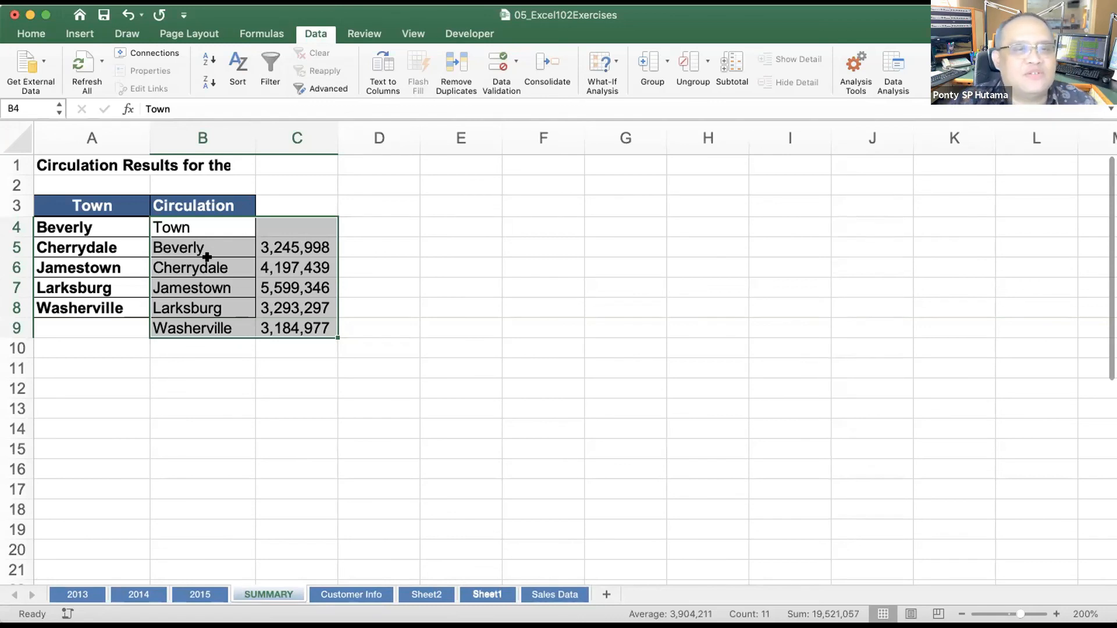
Undo the last consolidation on the SUMMARY sheet and try to rerun it from cell A3 with the stored references
key("super+z")
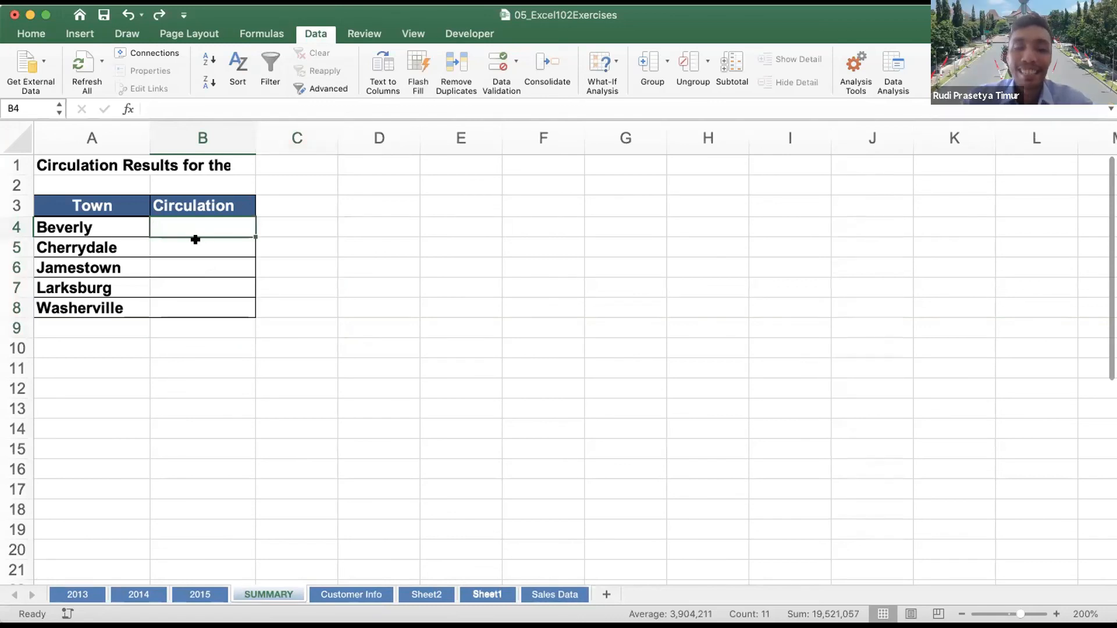
left_click(97, 220)
left_click(99, 204)
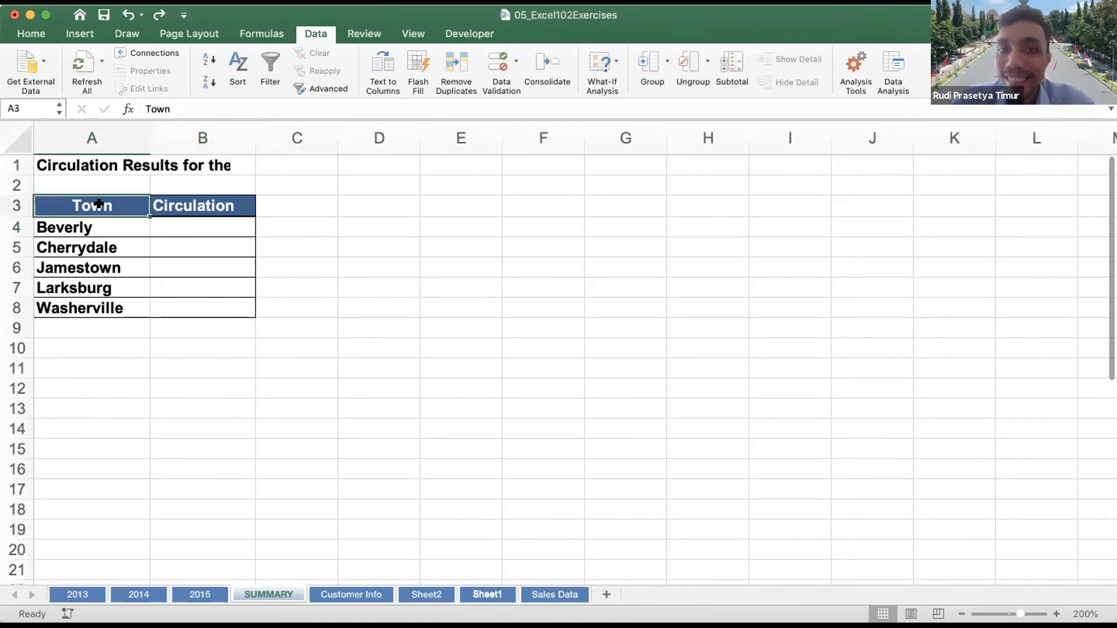
left_click(544, 63)
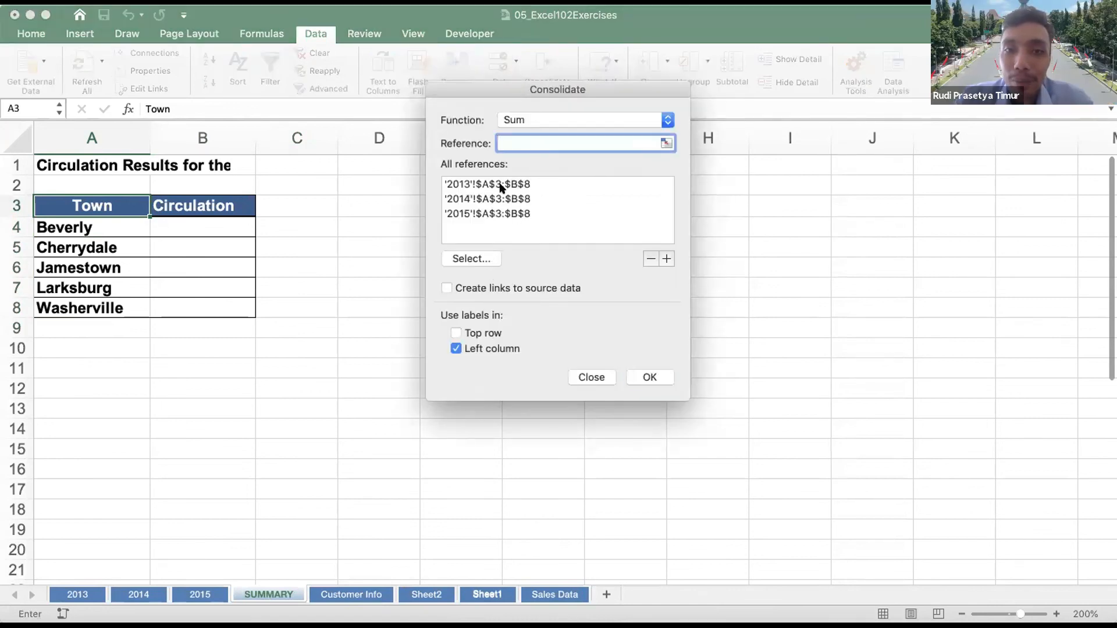
left_click(650, 377)
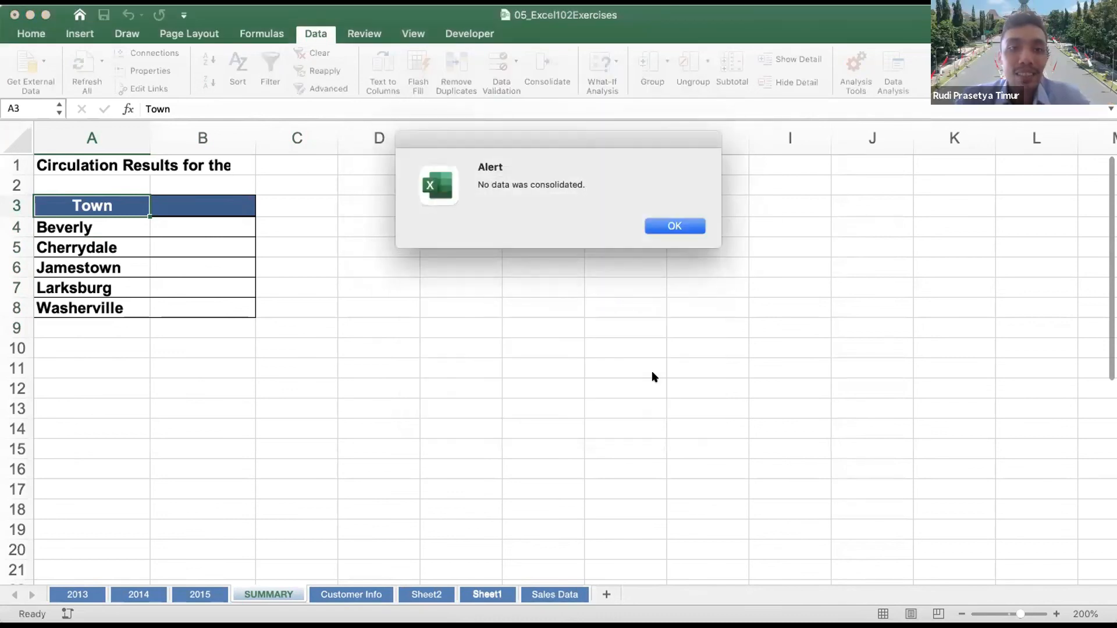
left_click(670, 227)
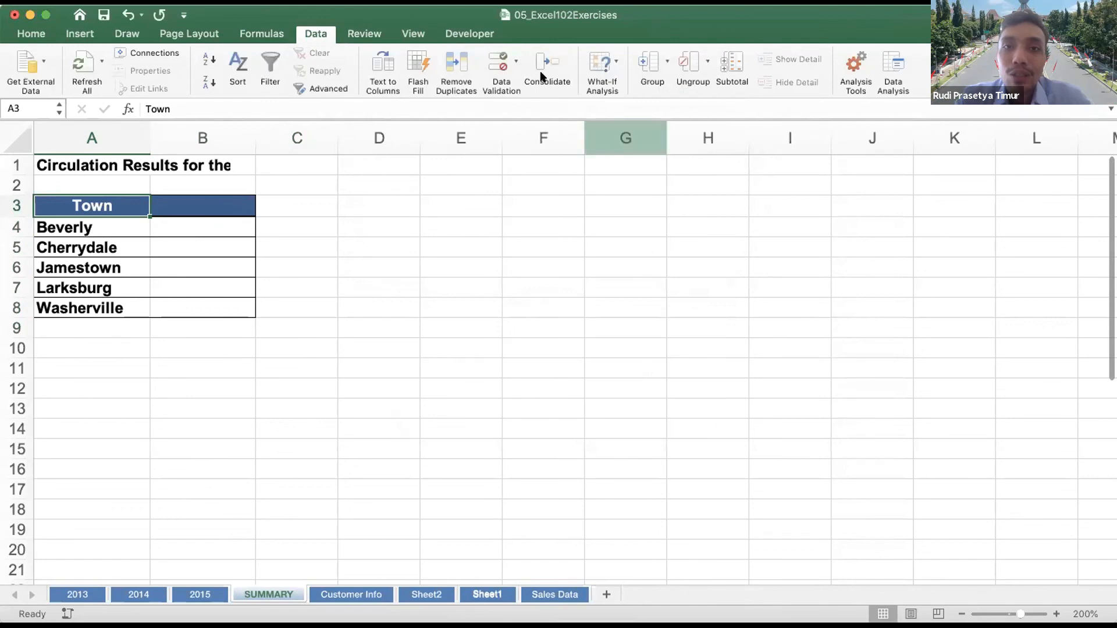
Remove the stored $A$3:$B$8 references for the 2015, 2014 and 2013 sheets from the Consolidate settings
left_click(527, 64)
left_click(550, 183)
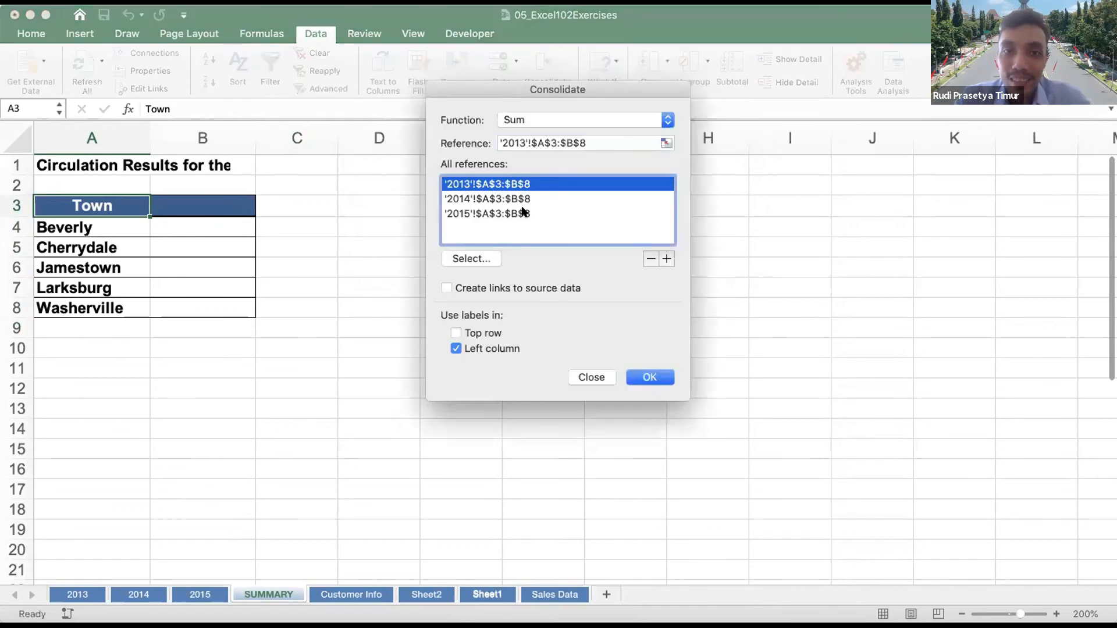
left_click(524, 213)
left_click(526, 184)
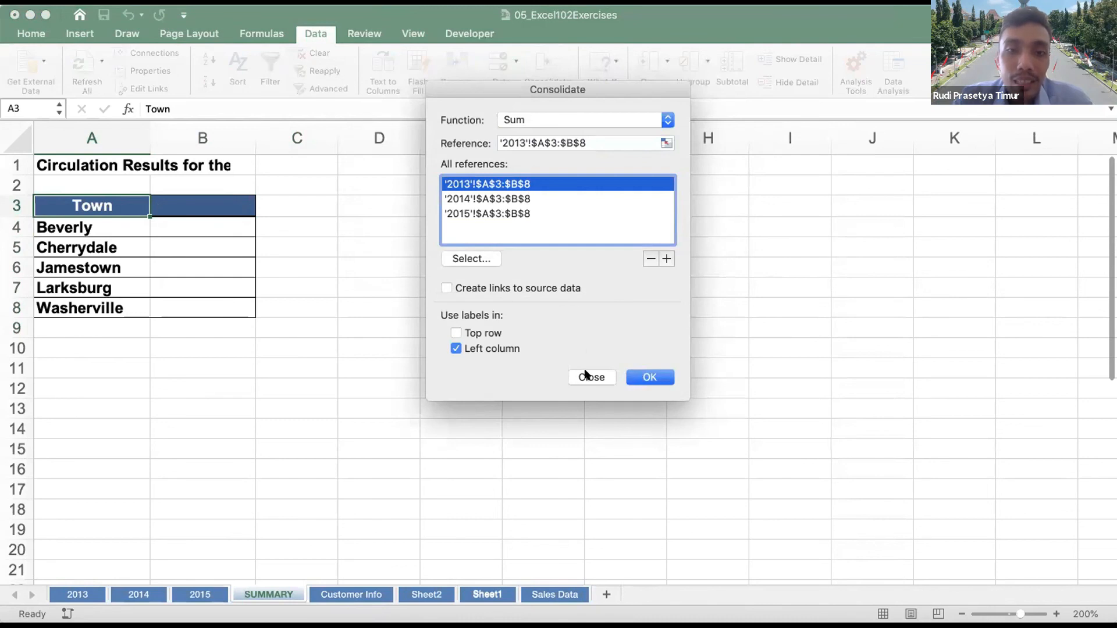
left_click(540, 139)
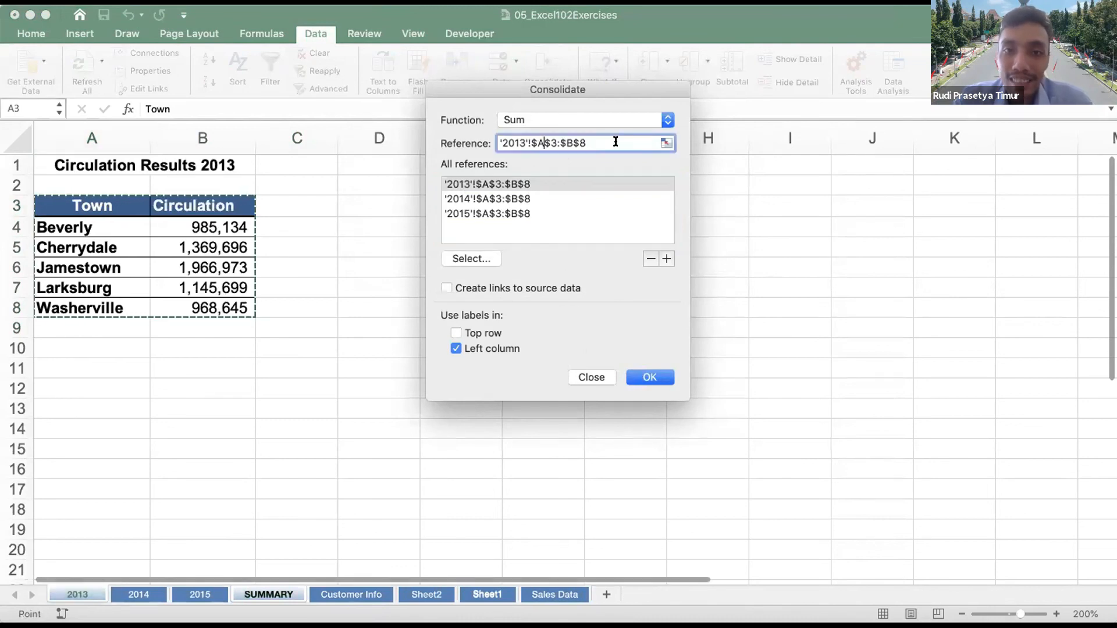
left_click(511, 185)
left_click(507, 213)
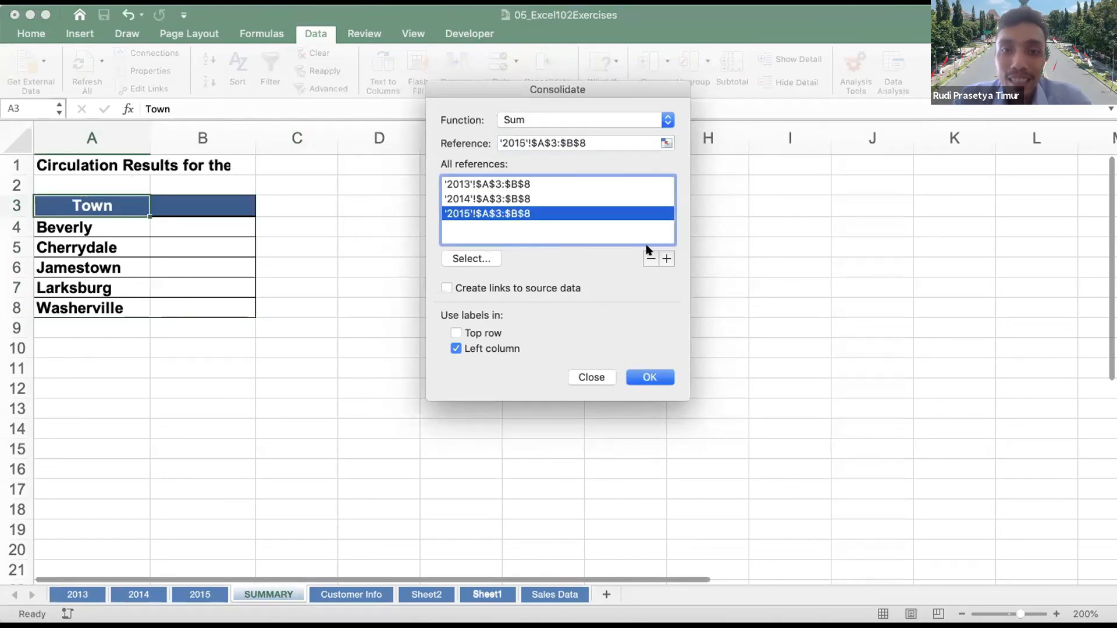
left_click(645, 256)
left_click(516, 198)
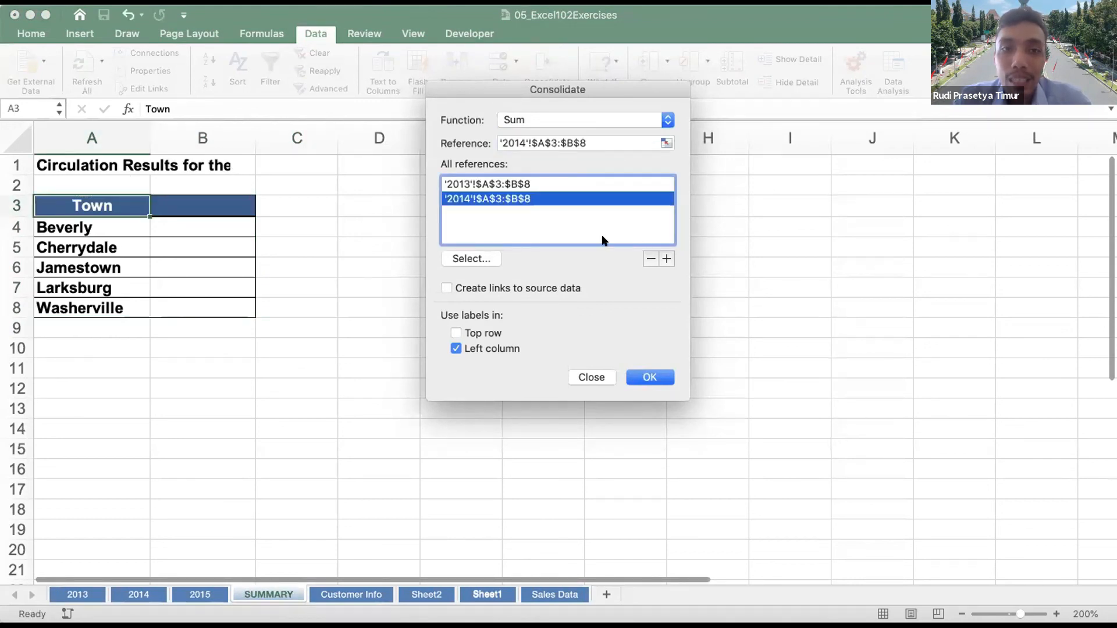
left_click(649, 258)
left_click(511, 185)
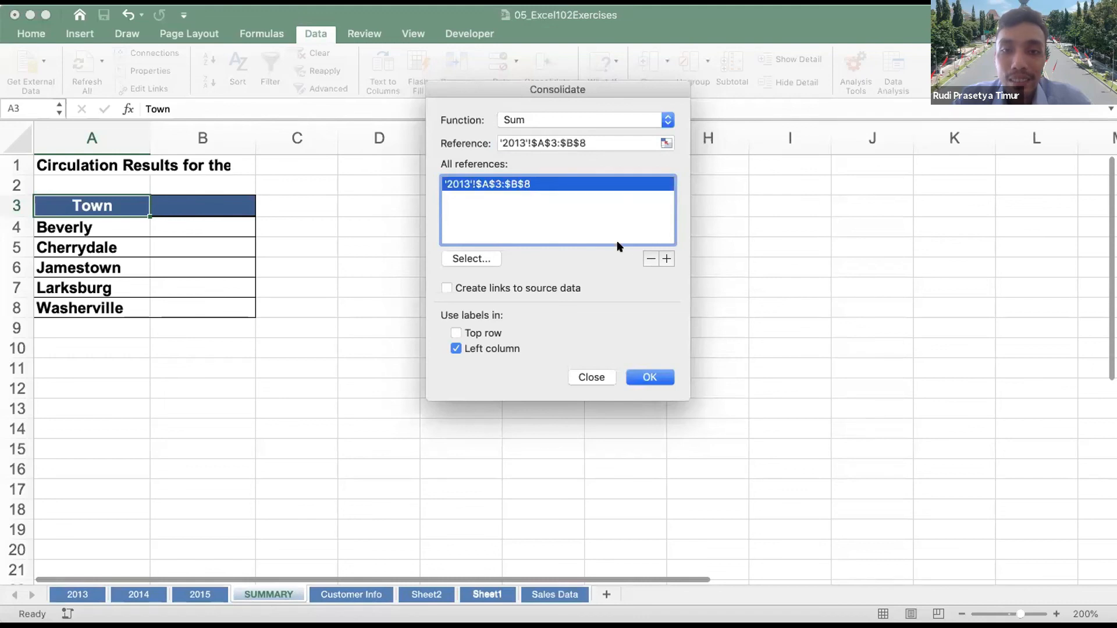
left_click(649, 258)
left_click(588, 377)
Start a Sum consolidation at SUMMARY cell A4 and add the 2013 sheet's range $A$4:$B$8 as a reference
left_click(112, 224)
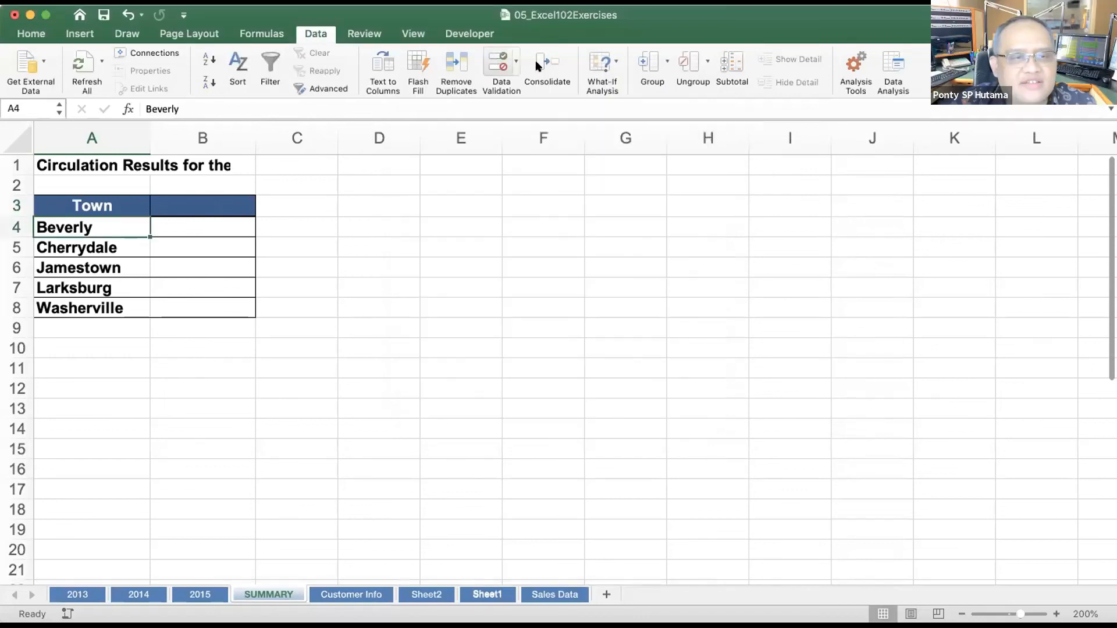
left_click(558, 58)
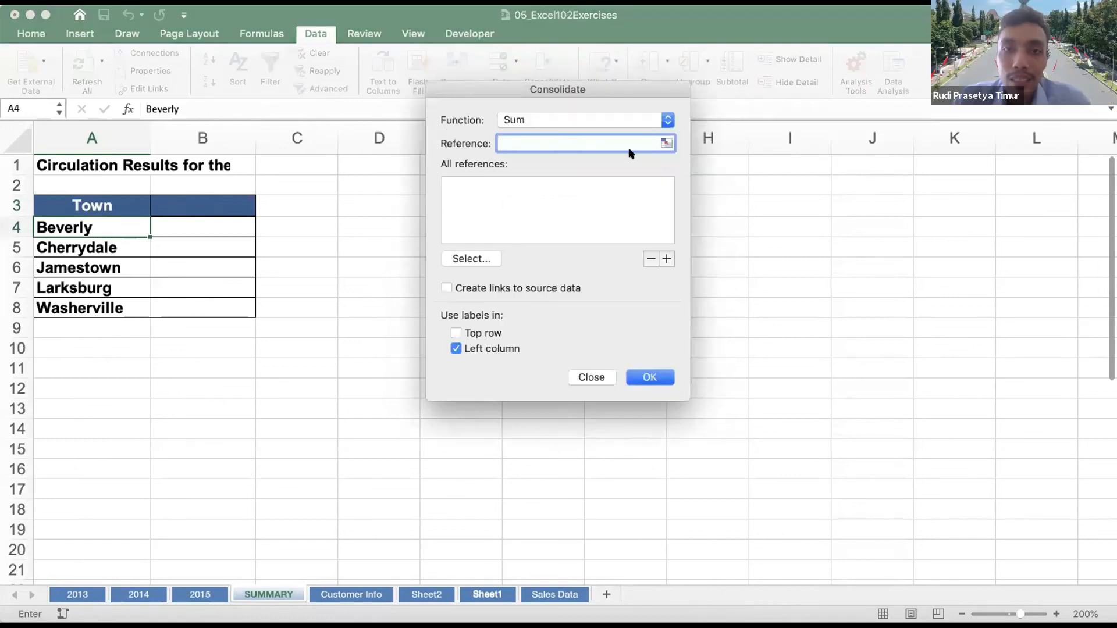
left_click(663, 143)
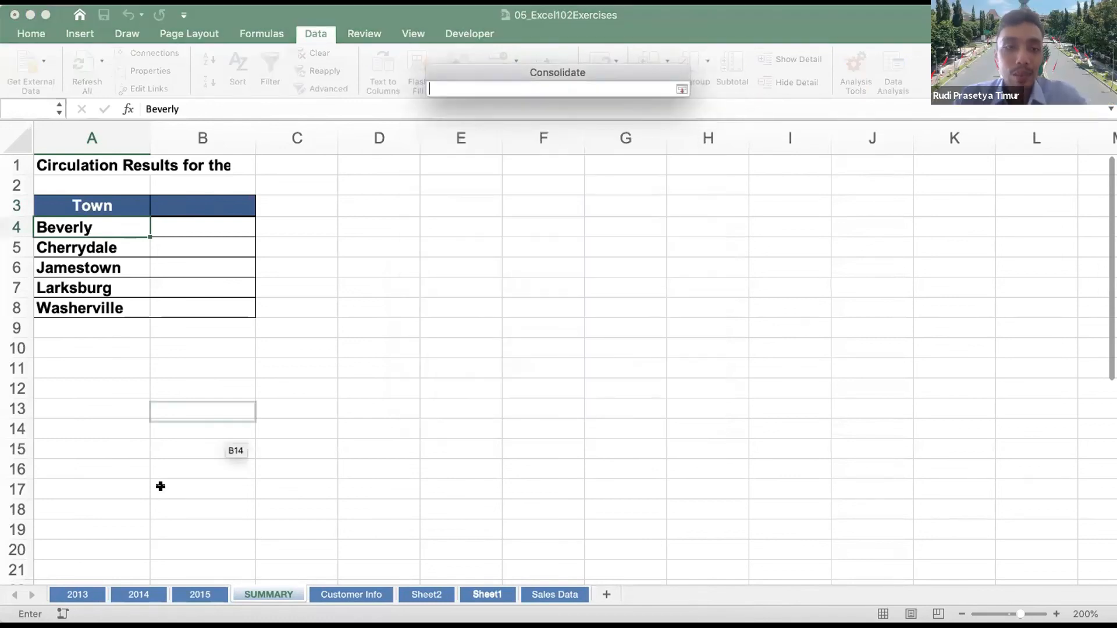
left_click(76, 594)
left_click_drag(117, 230, 212, 309)
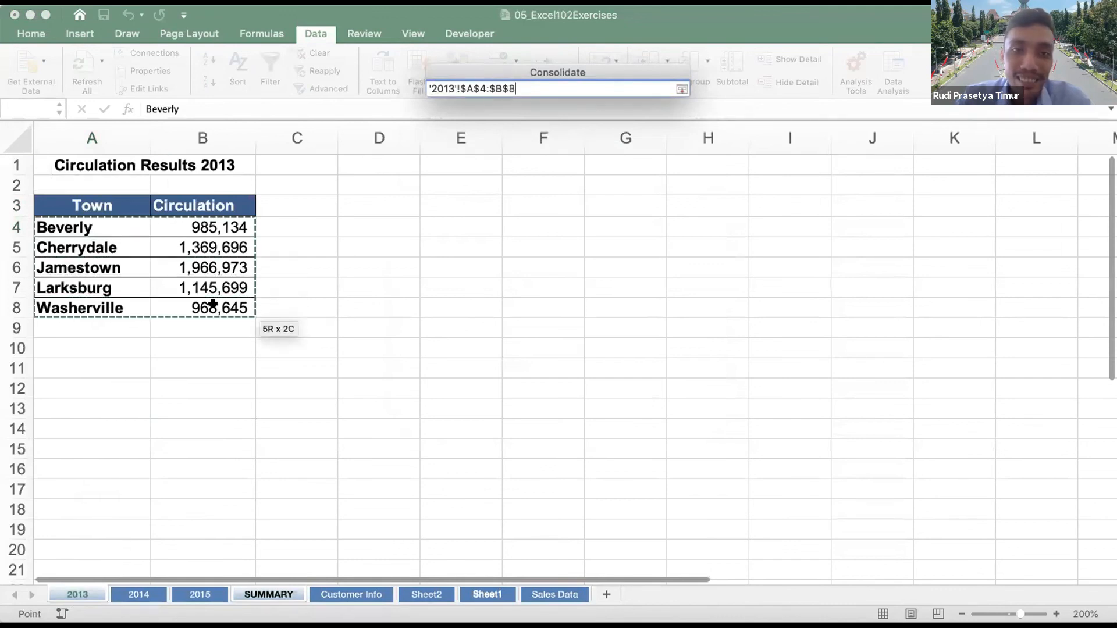
left_click(680, 87)
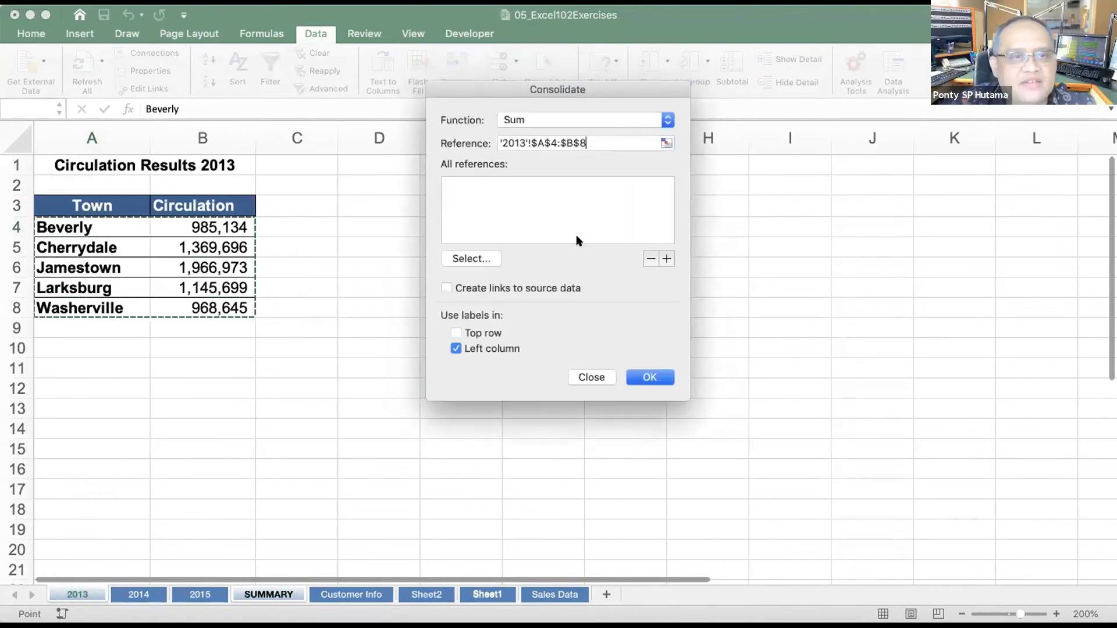
left_click(487, 329)
left_click(487, 330)
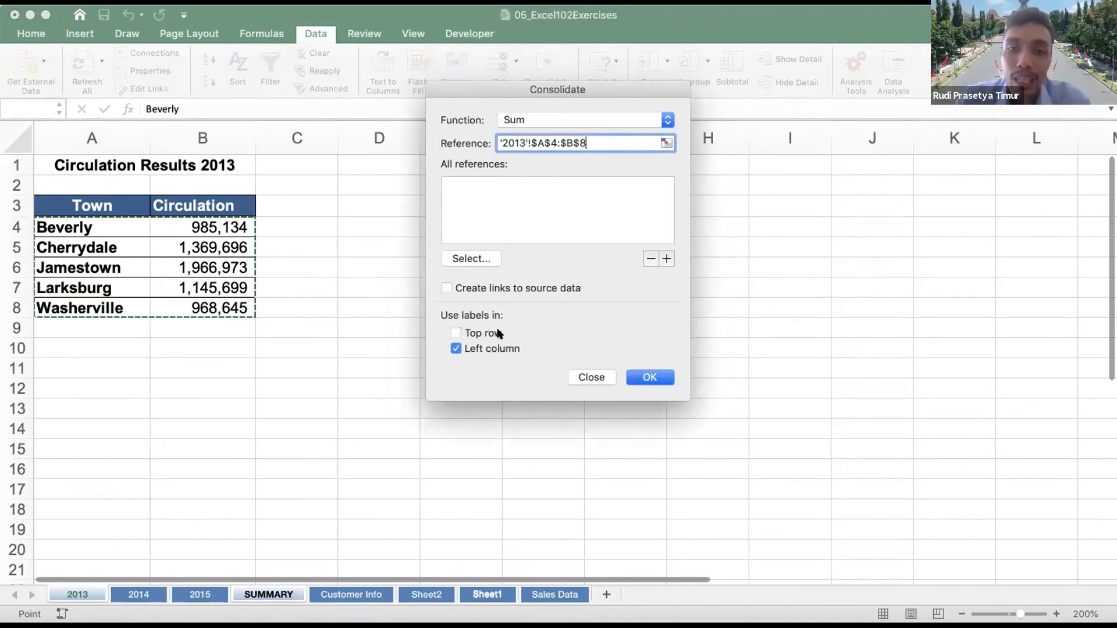
left_click(667, 256)
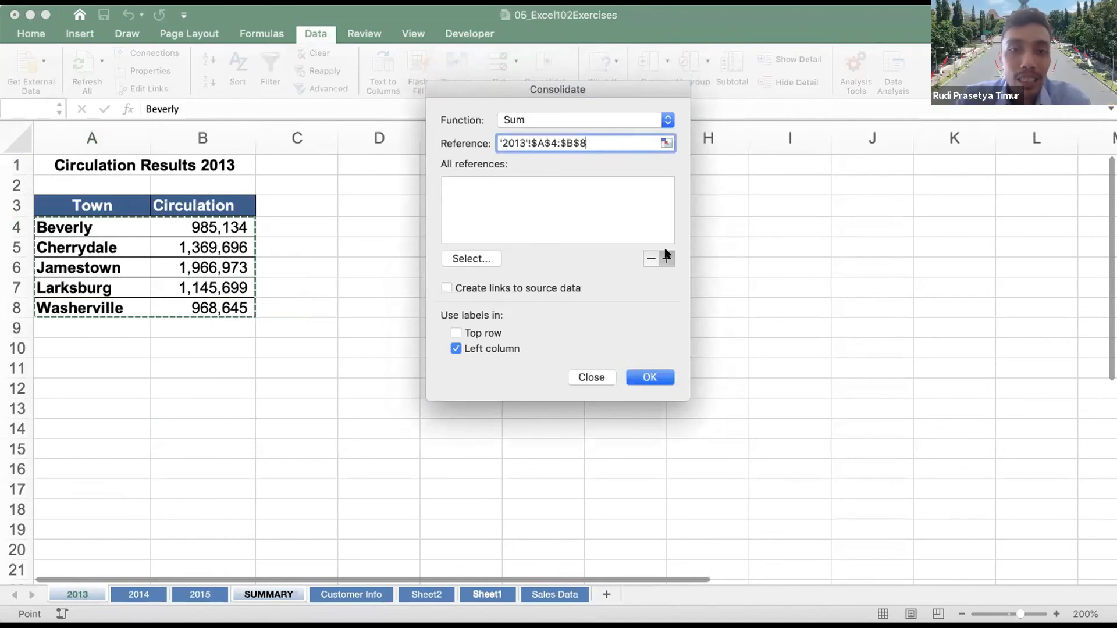
Add the $A$4:$B$8 ranges of the 2014 and 2015 sheets and run the consolidation with left column labels
left_click(138, 594)
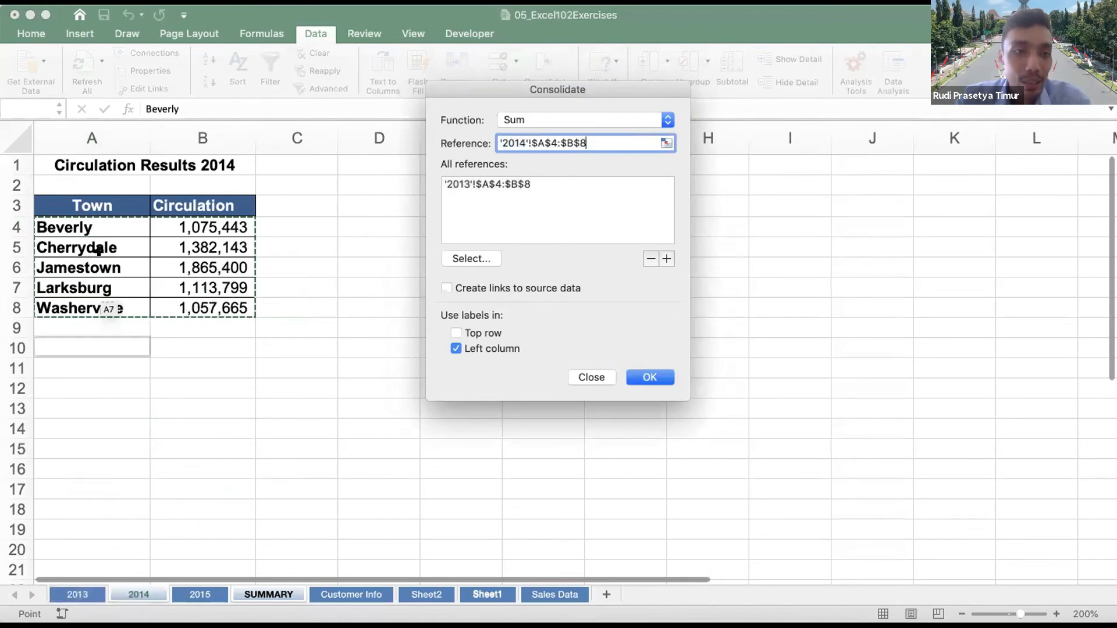
left_click(663, 258)
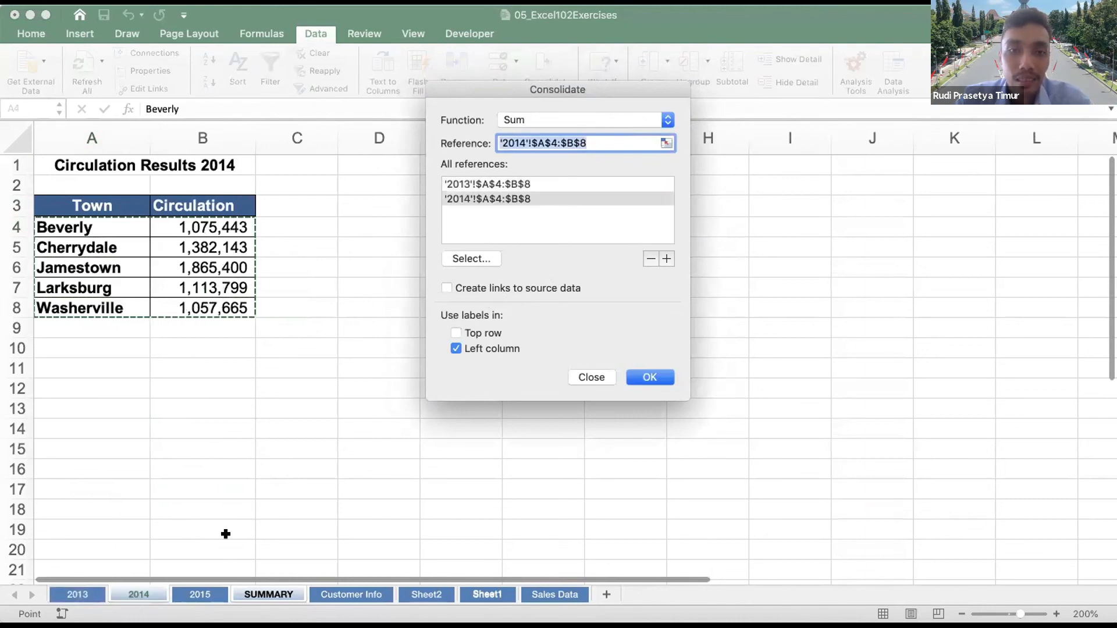
left_click(200, 594)
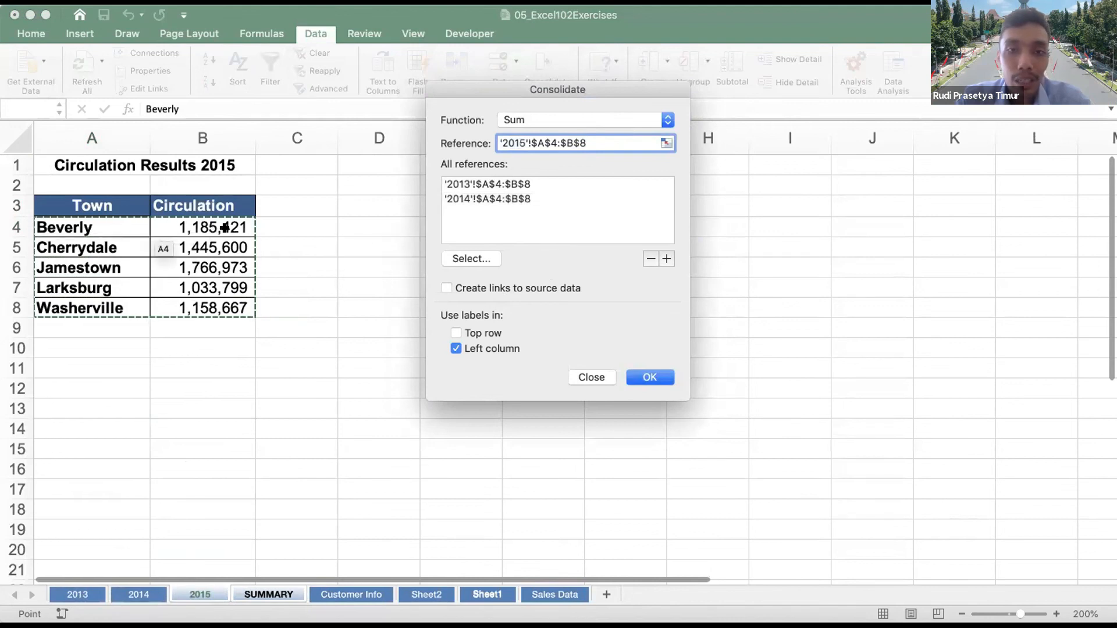
left_click(663, 259)
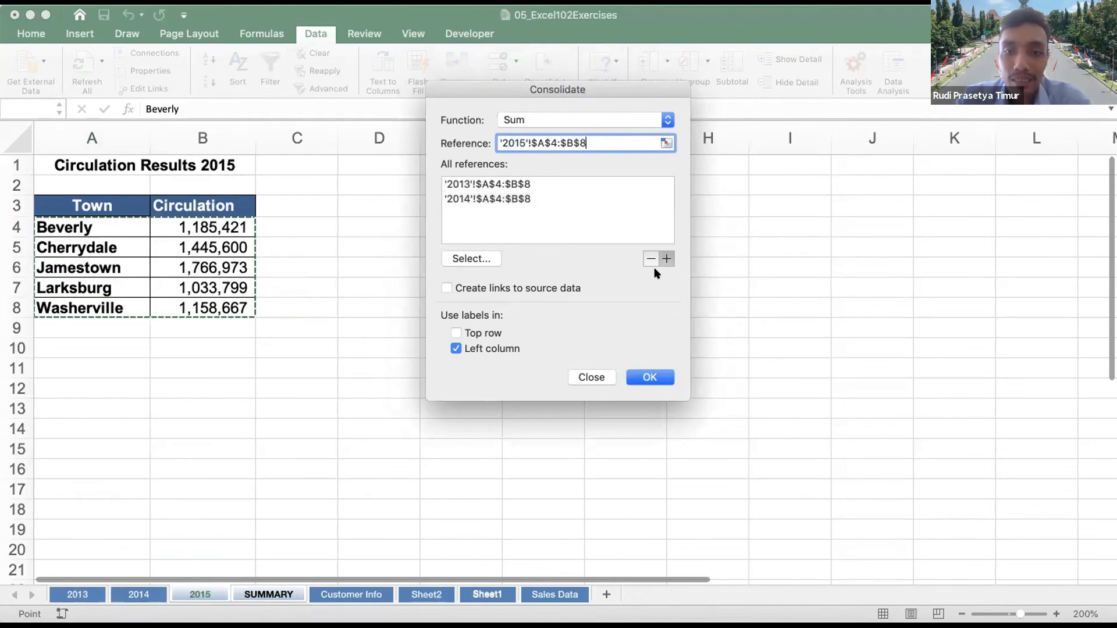
left_click(632, 377)
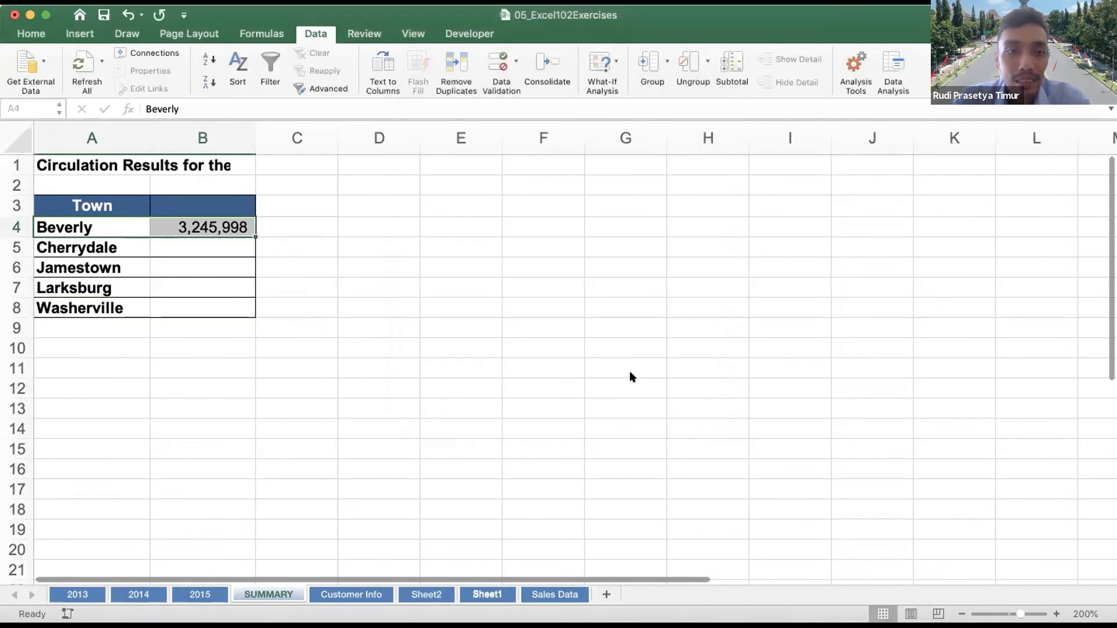
Set Beverly's circulation in cell B4 of the 2015 sheet to 10000000
left_click(210, 228)
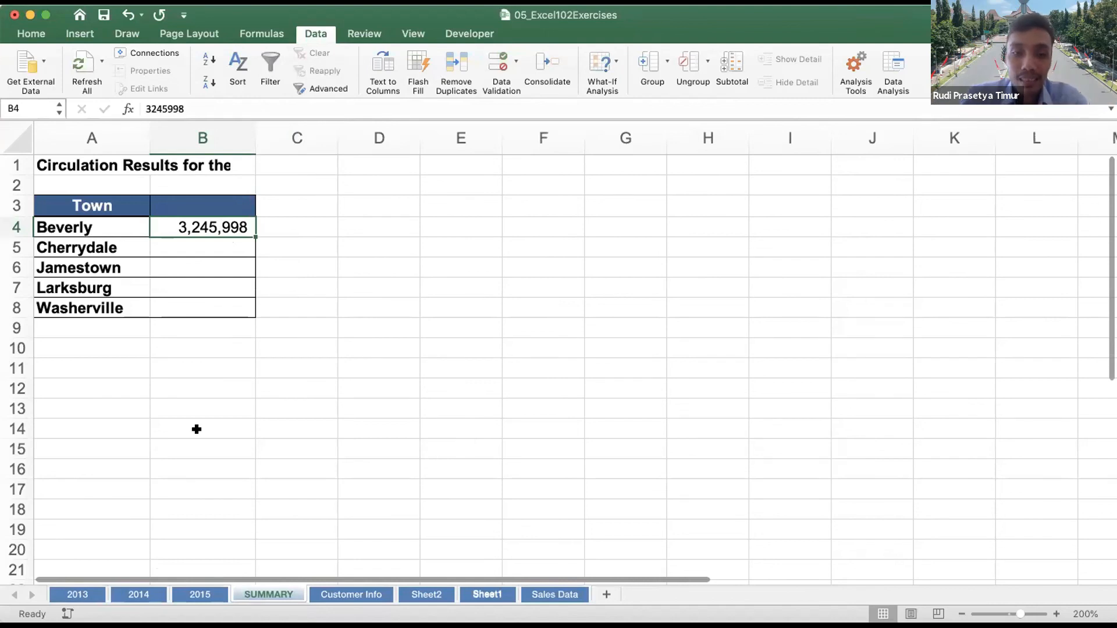
left_click(153, 592)
left_click(202, 594, "shift")
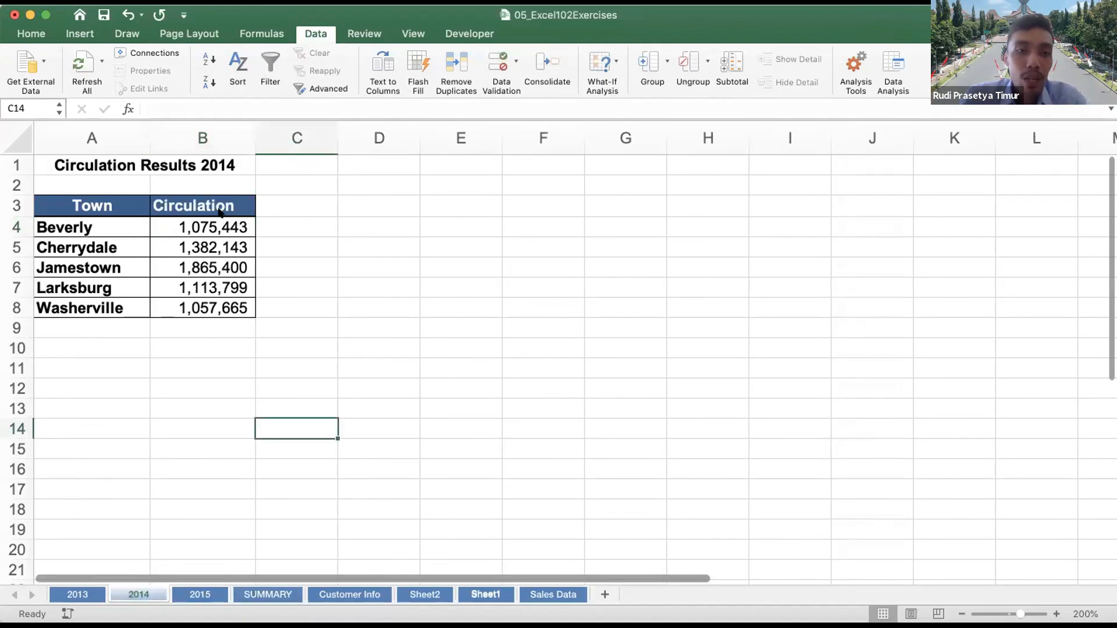
left_click(259, 594, "shift")
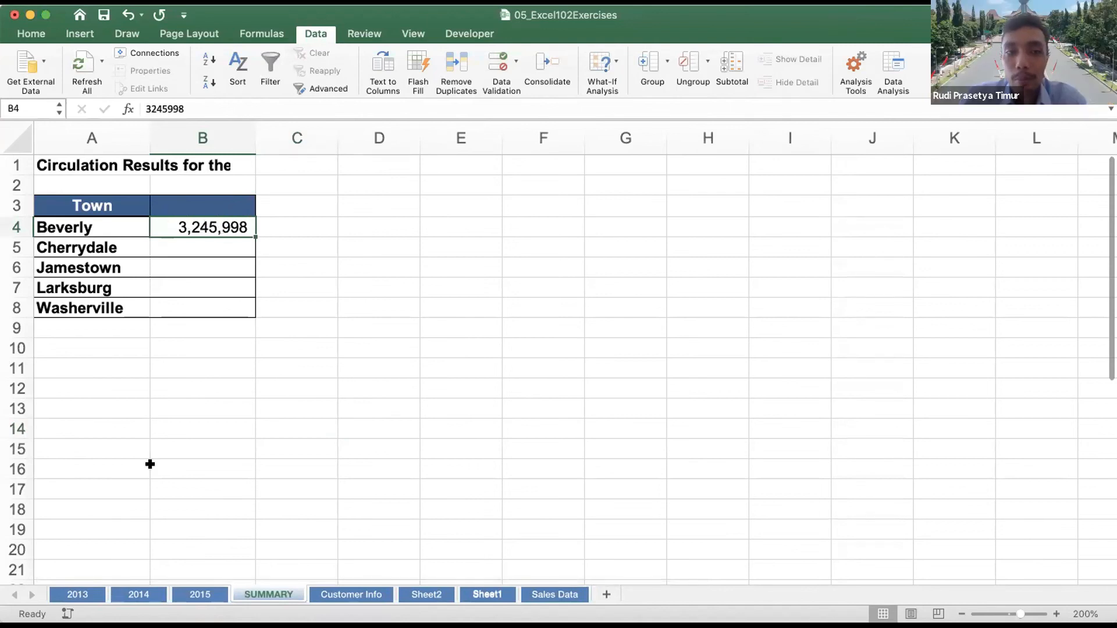
left_click(200, 595)
left_click(221, 226)
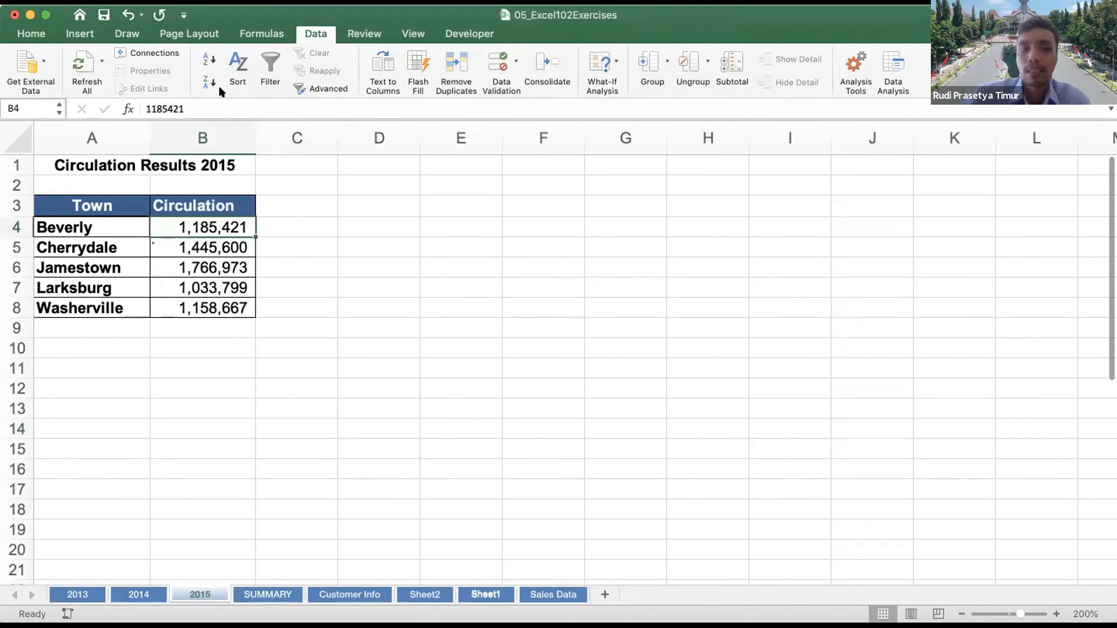
double_click(153, 108)
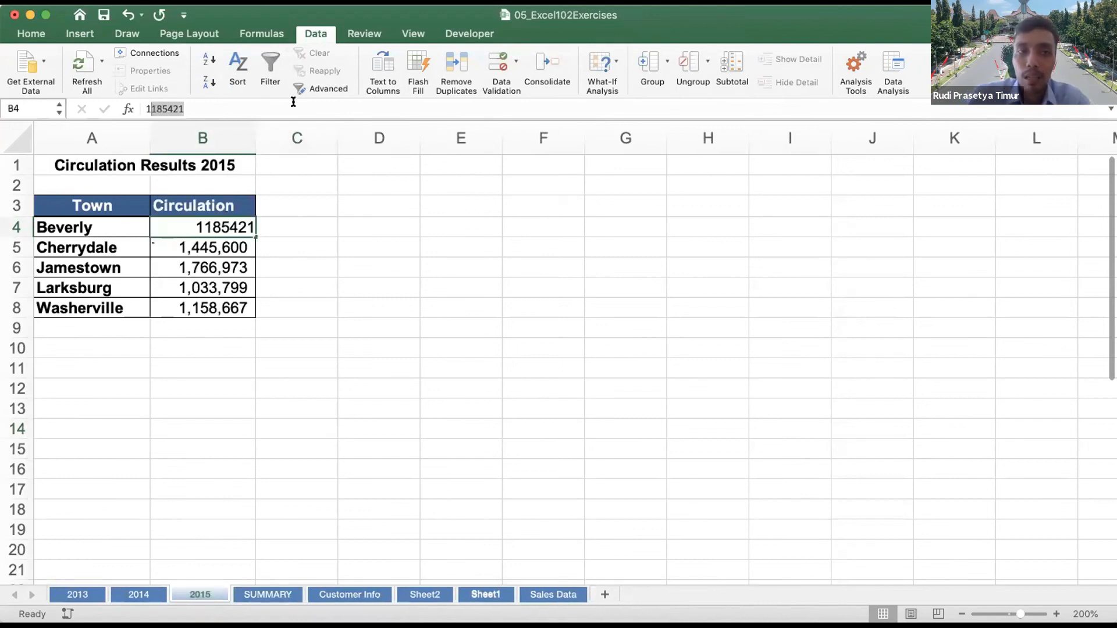
type("10000000")
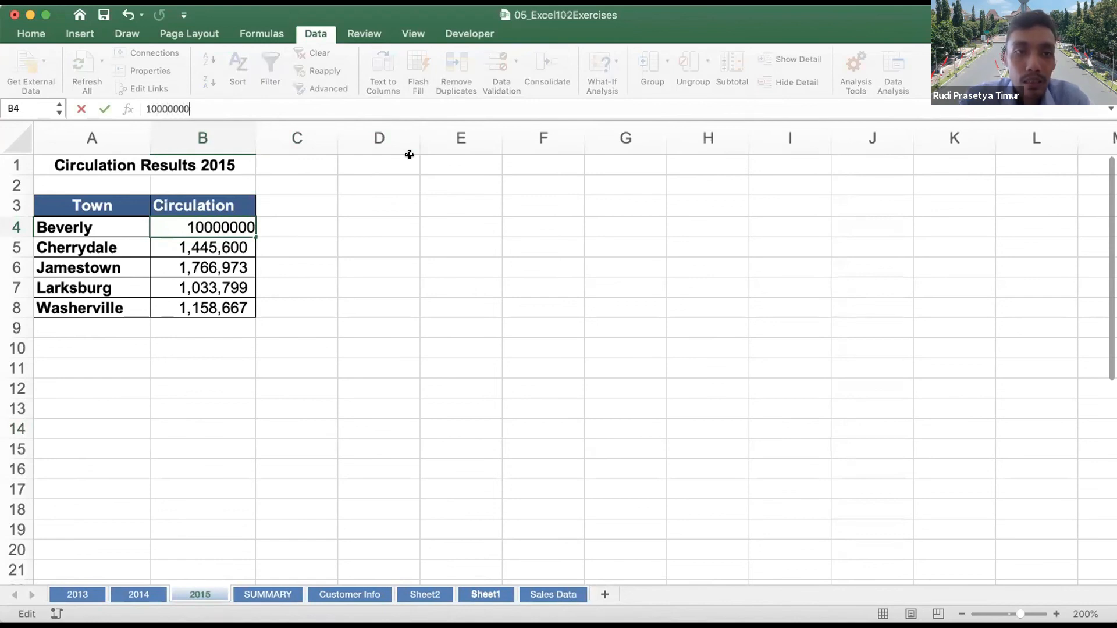
key("Return")
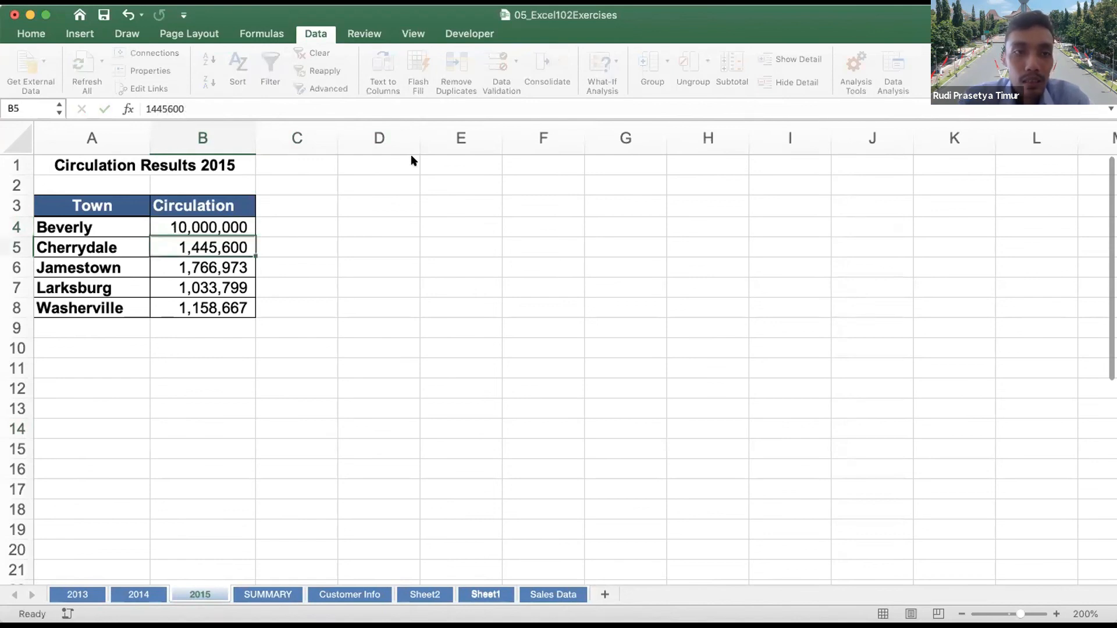
Consolidate the stored 2013–2015 ranges at SUMMARY cell C4 with links to the source data, and widen column E to fit the totals
left_click(258, 593)
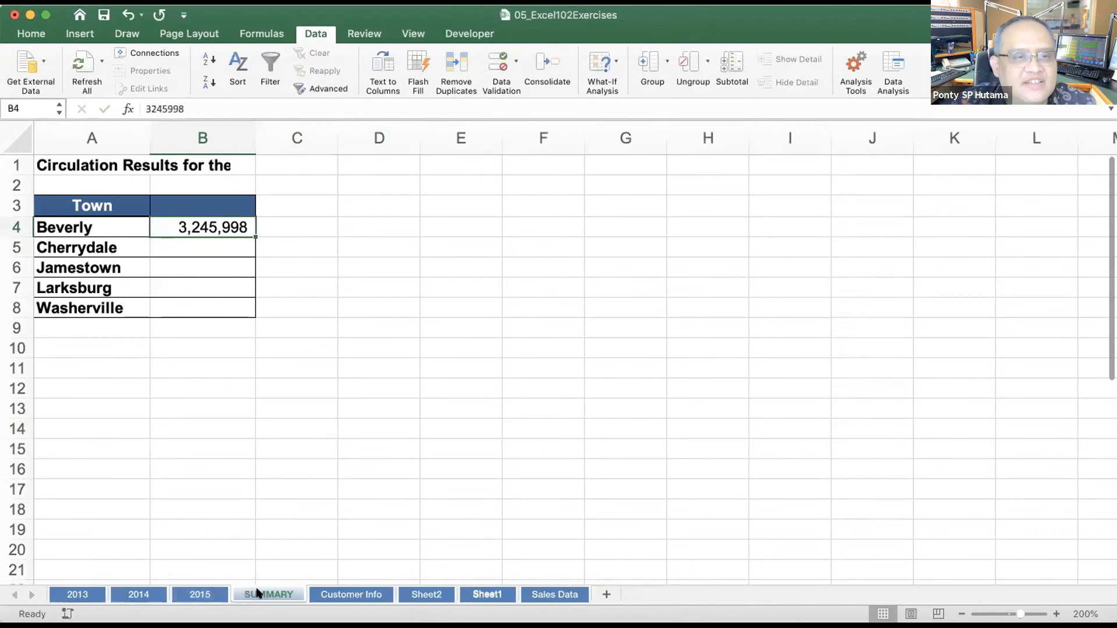
double_click(236, 227)
left_click(294, 231)
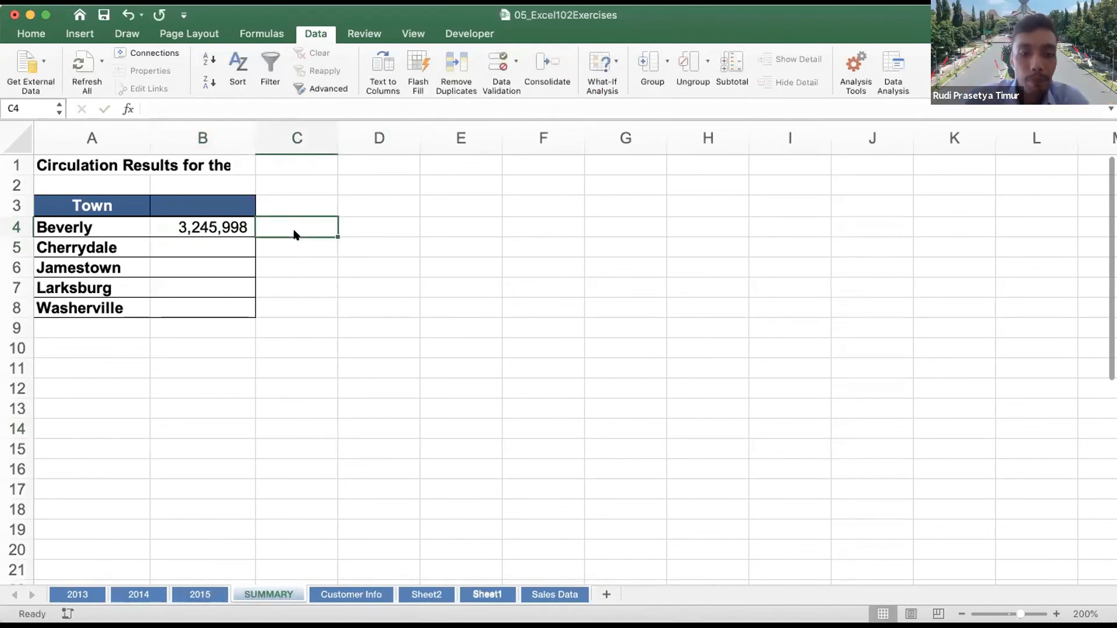
left_click(553, 78)
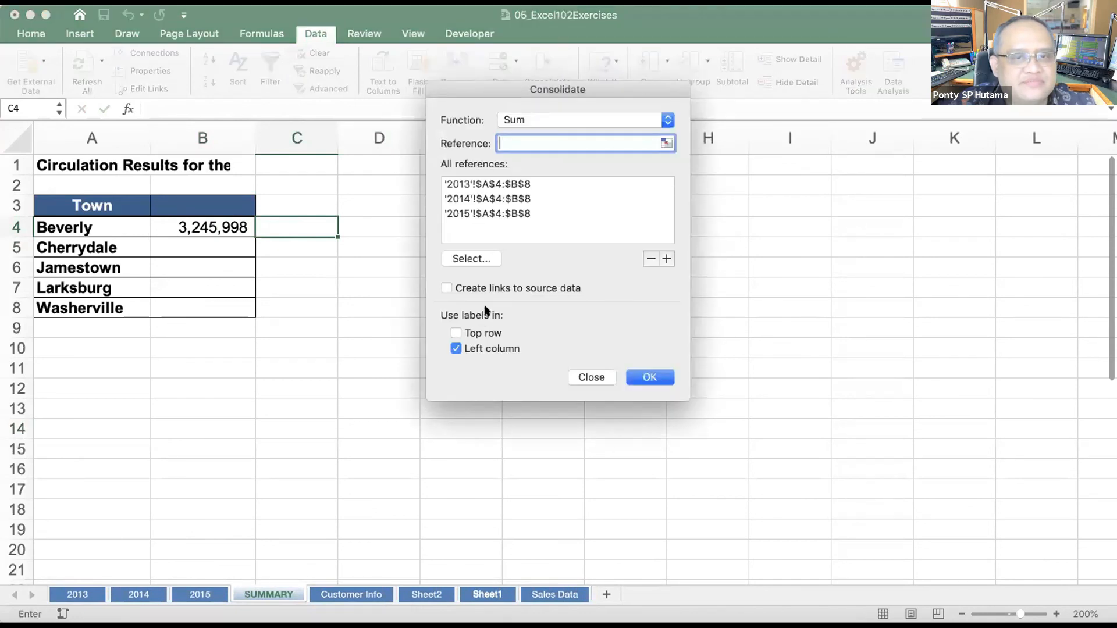
left_click(530, 288)
left_click(638, 377)
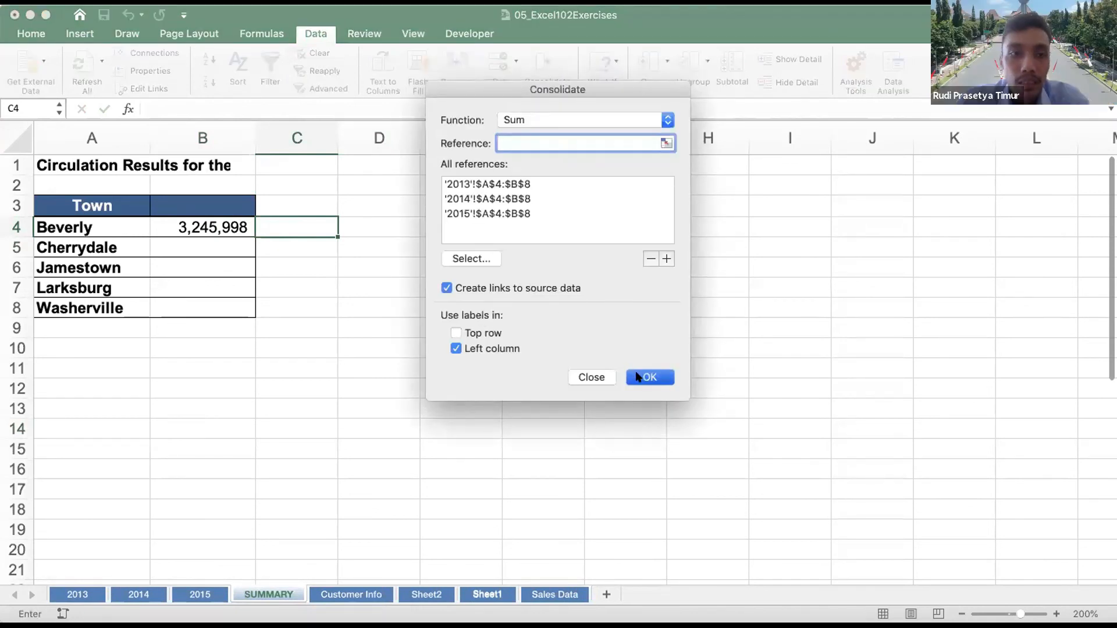
left_click_drag(440, 137, 458, 137)
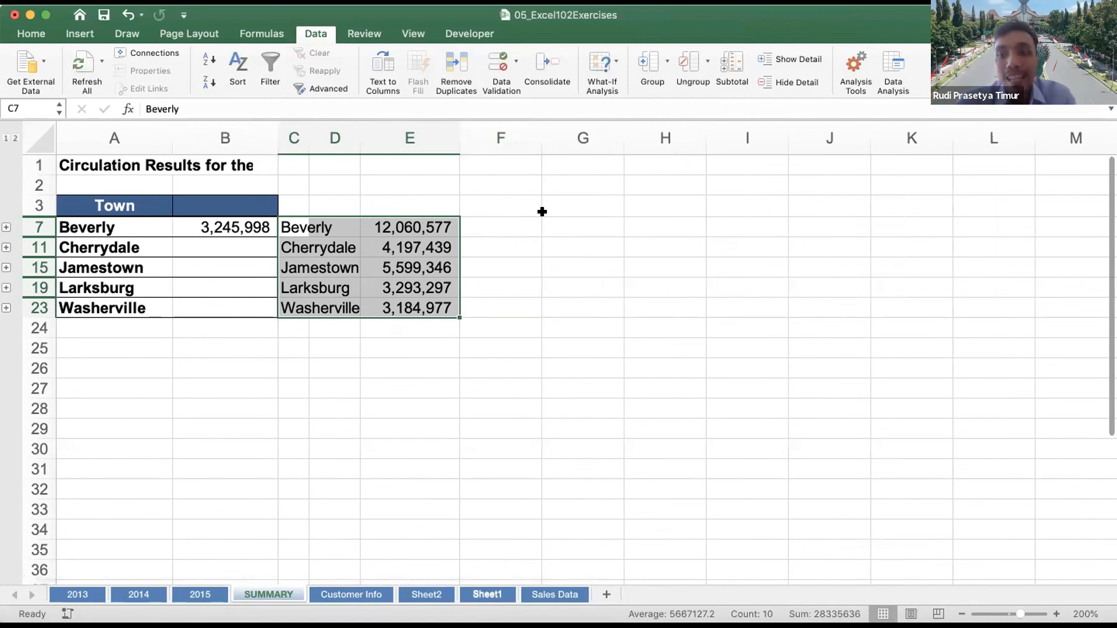
Undo the widening of SUMMARY column E and return Beverly's circulation on the 2015 sheet to its earlier value
key("super+z")
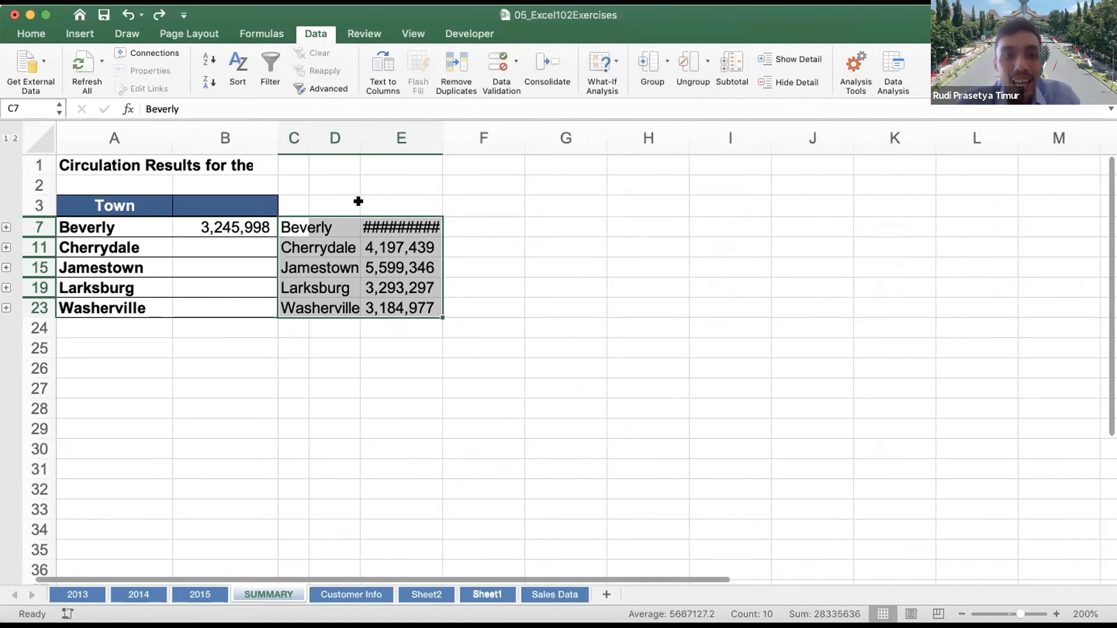
key("super+z")
left_click(331, 206)
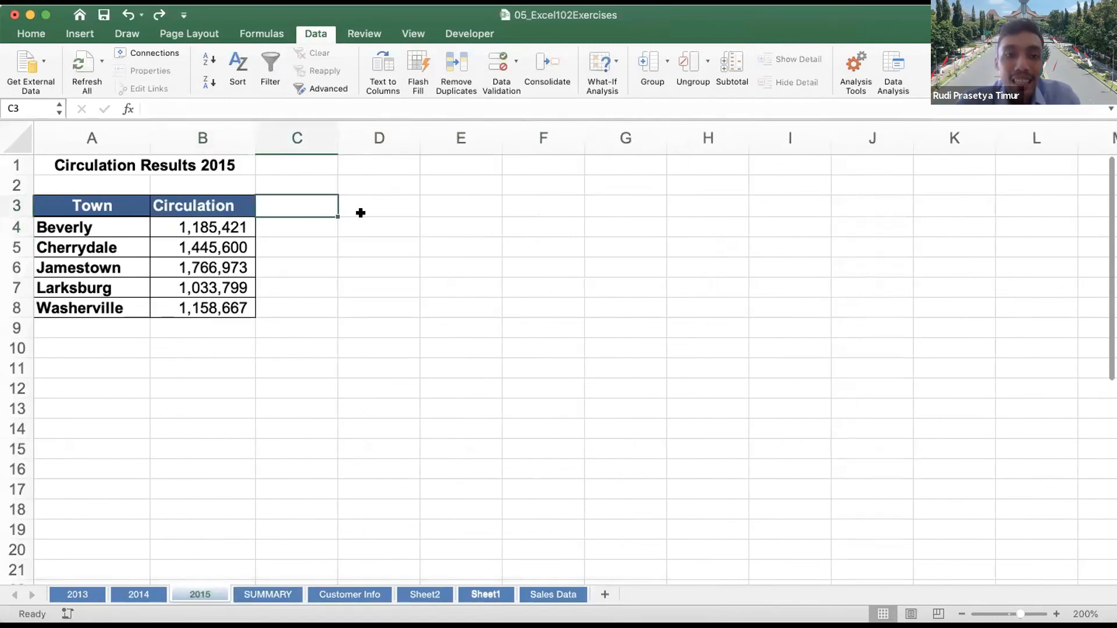
left_click(362, 219)
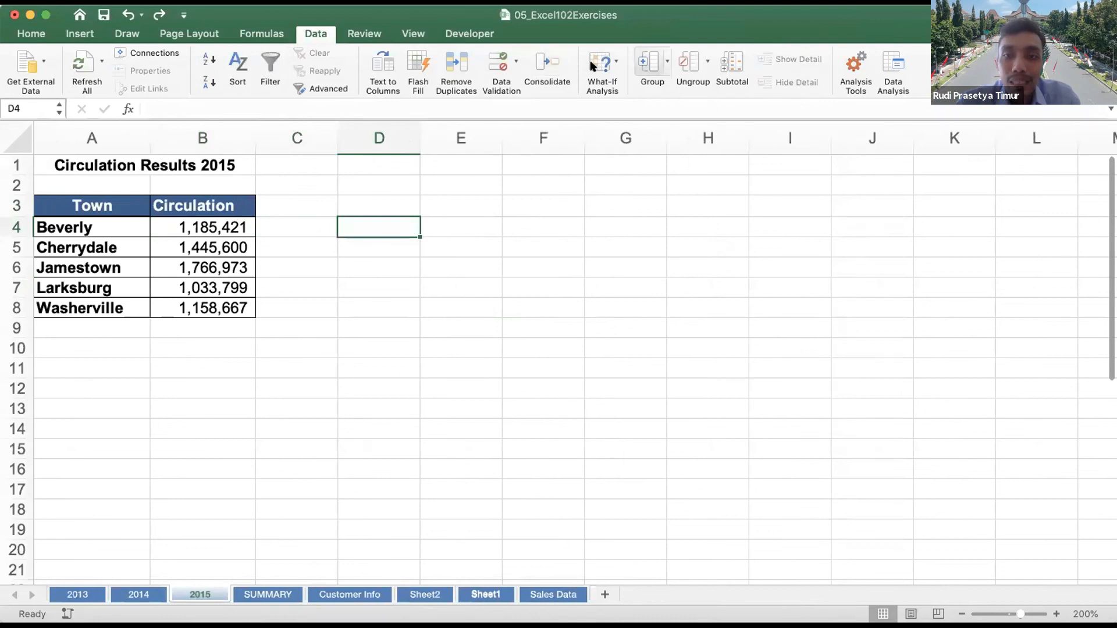
left_click(544, 65)
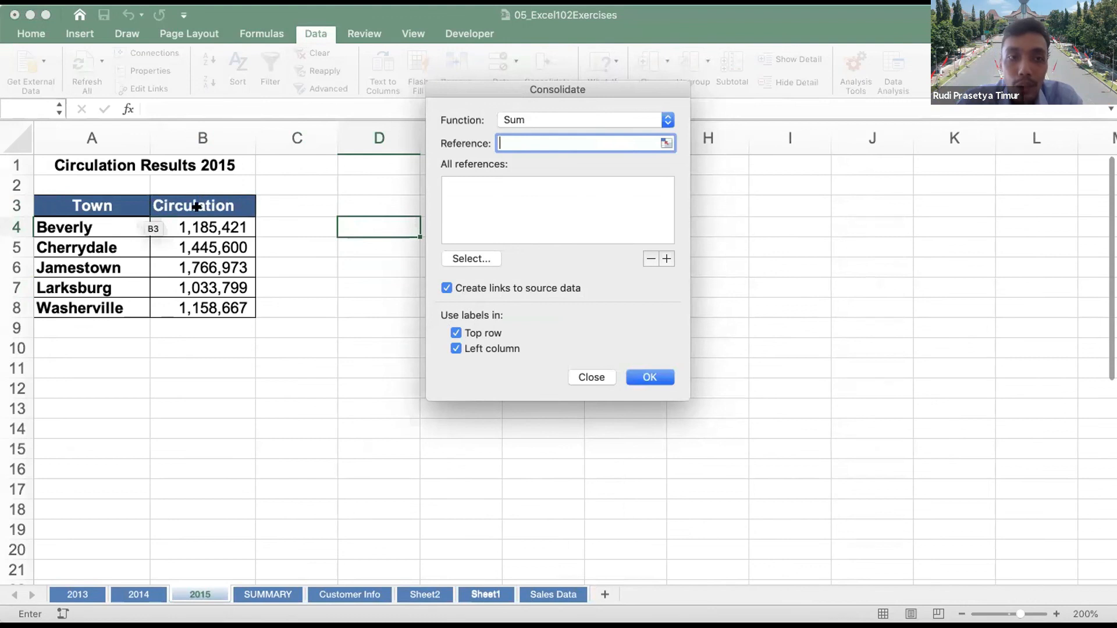
left_click(477, 347)
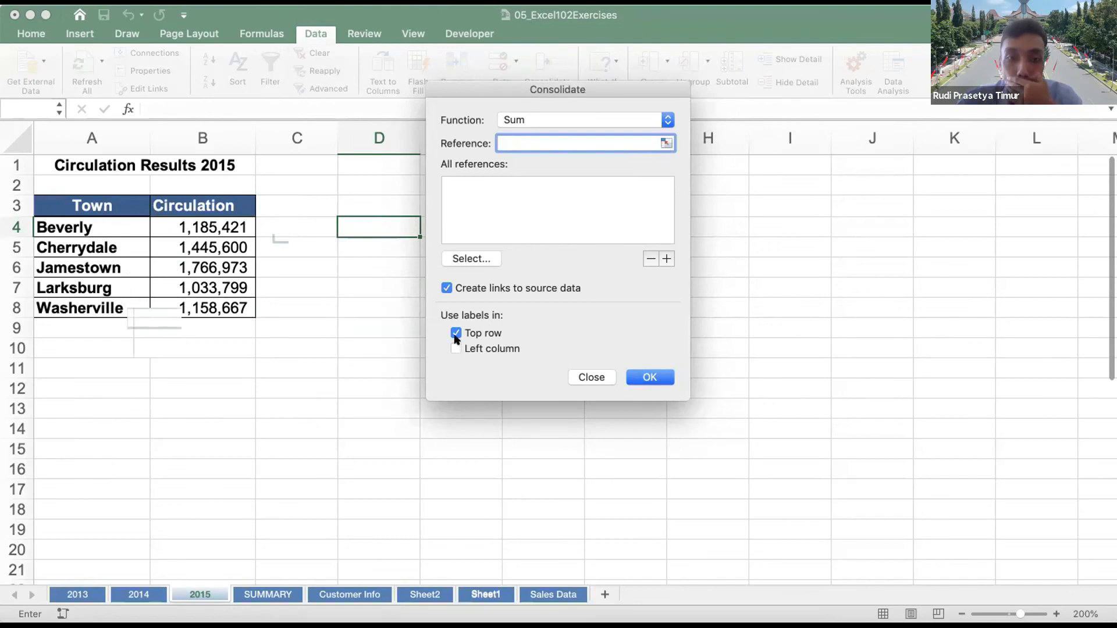
left_click(591, 378)
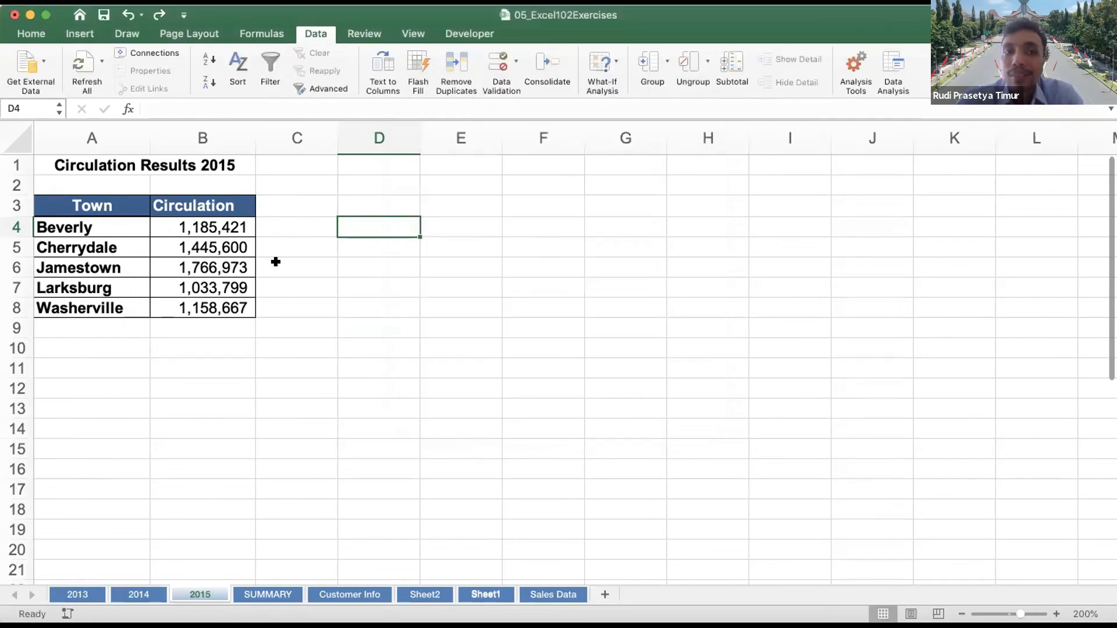
left_click(119, 220)
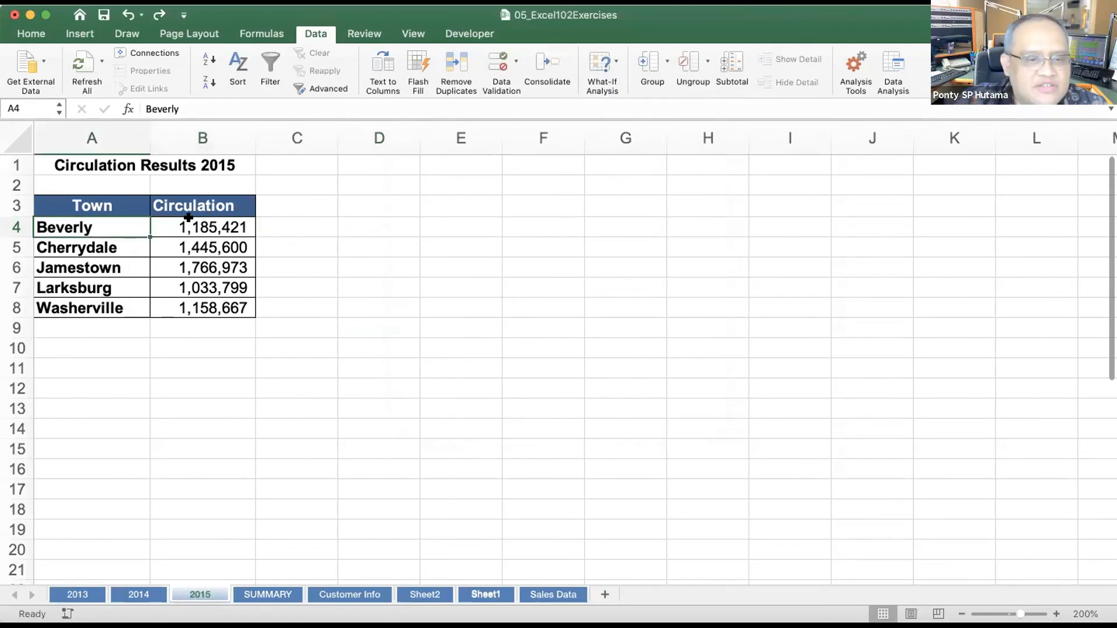
Delete the consolidated town names and totals in columns C to E, rows 7 to 23, of the SUMMARY sheet
left_click(265, 593)
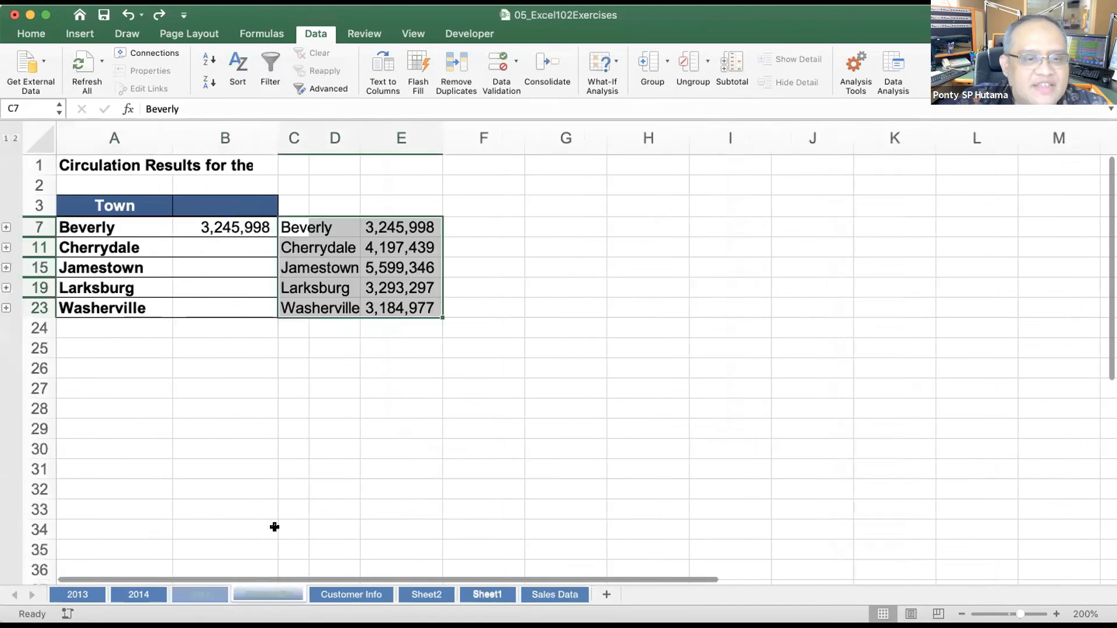
left_click(300, 217)
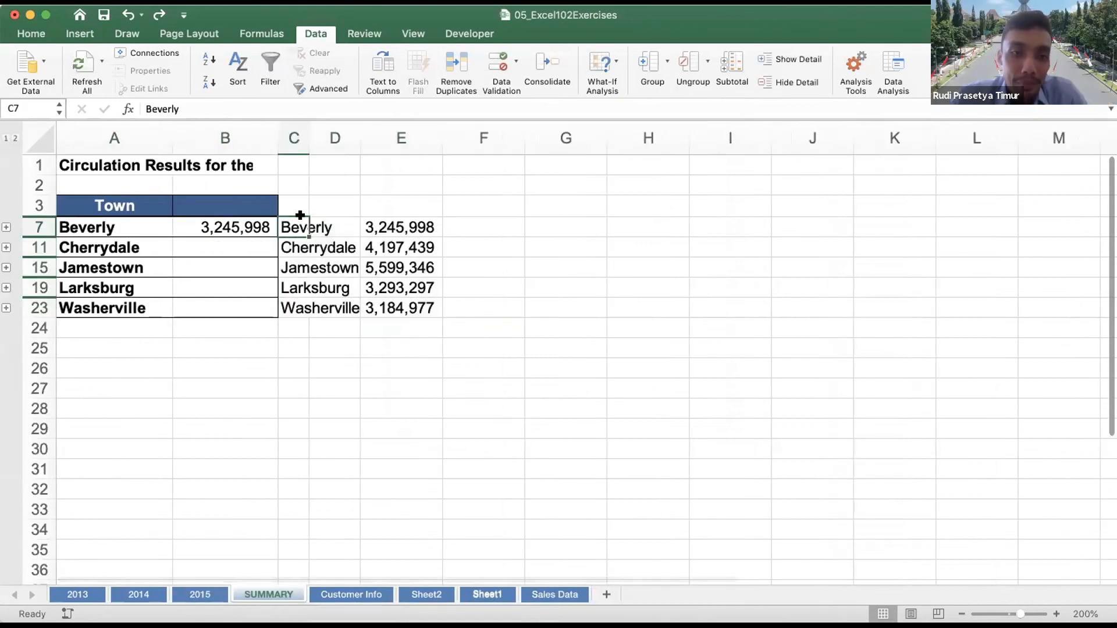
left_click(96, 226)
left_click(288, 225)
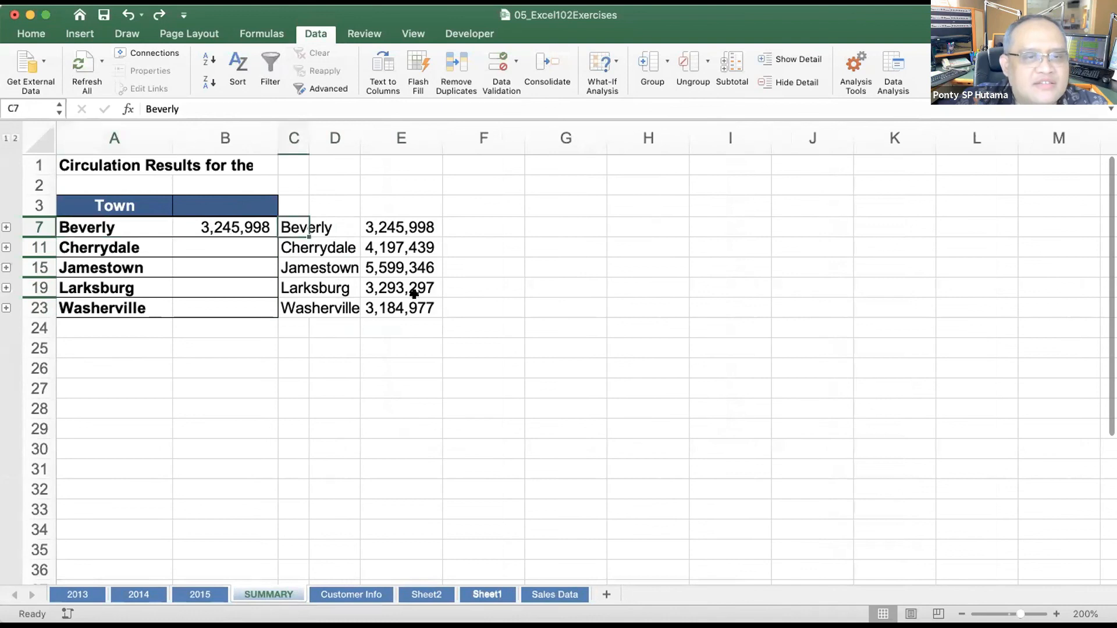
left_click(413, 305, "shift")
key("Delete")
Run the Sum consolidation of the stored 2013–2015 ranges at SUMMARY cell A7 with left column labels and links to source data
key("Left")
key("Left")
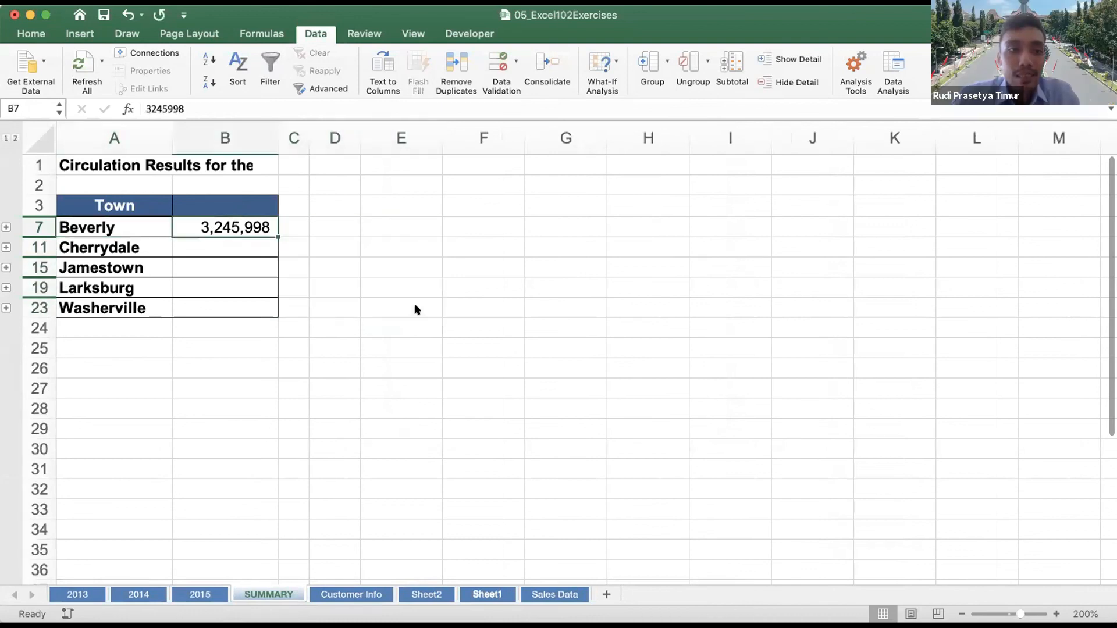
left_click(547, 65)
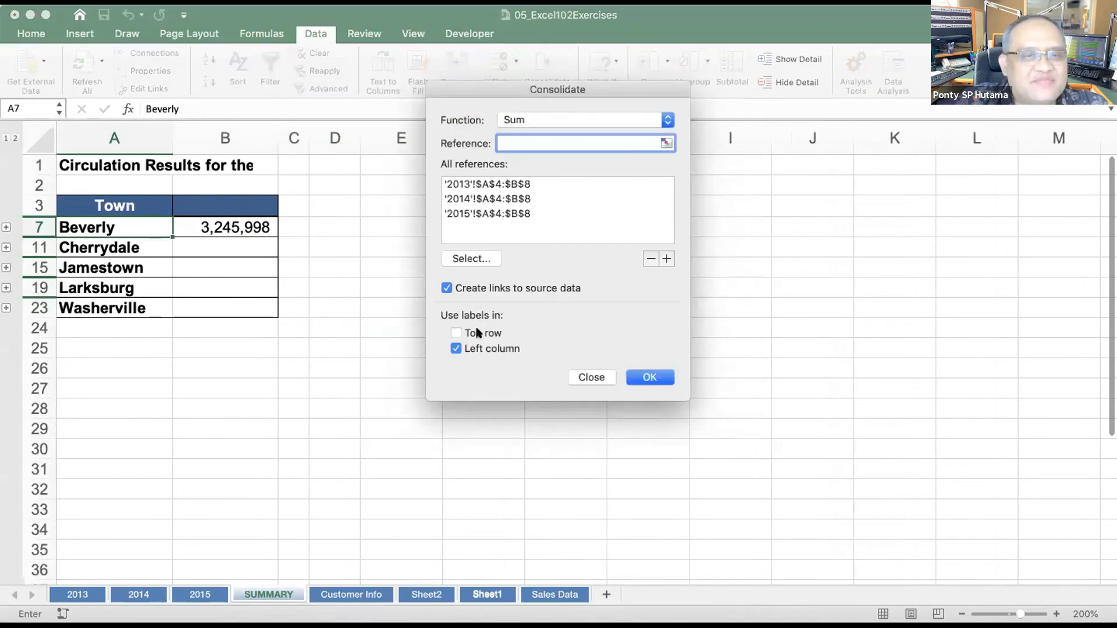
left_click(640, 375)
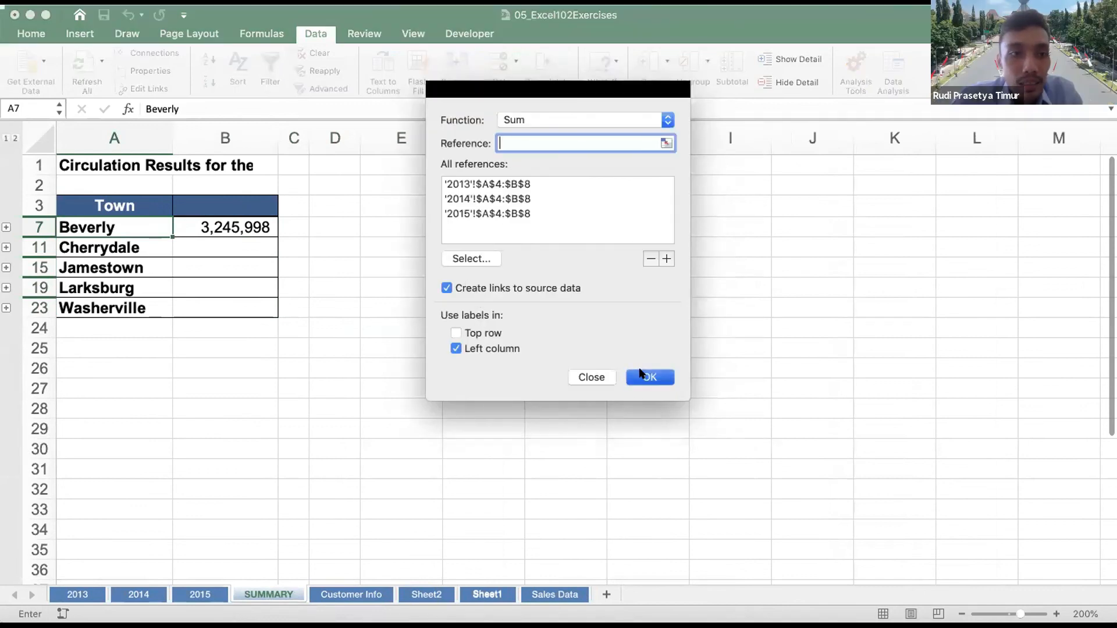
left_click(335, 287)
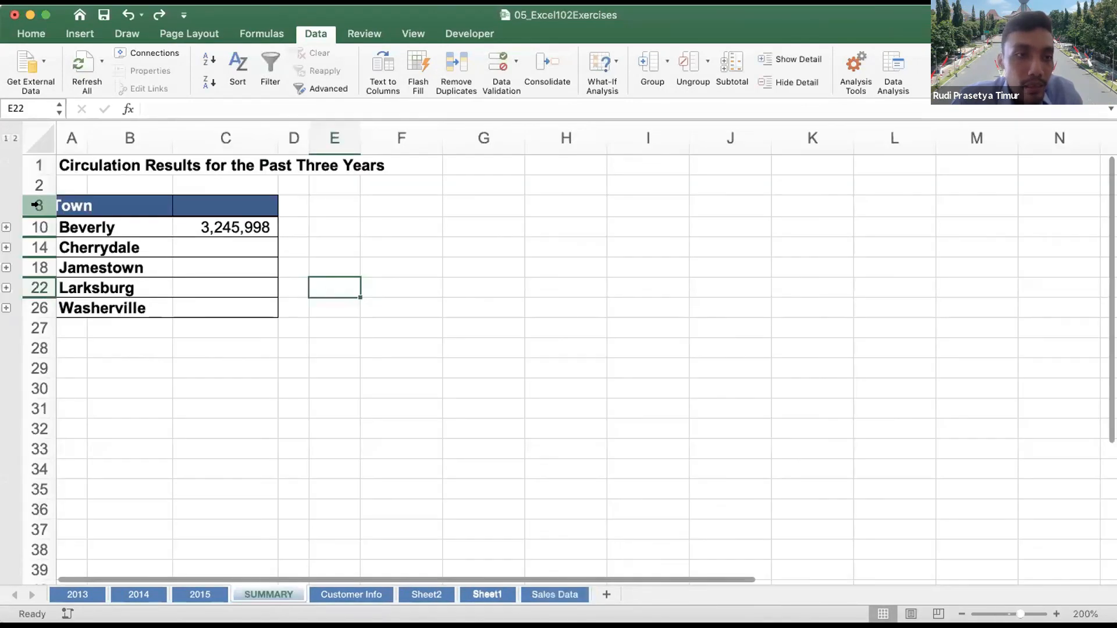
Try unhiding the detail rows between rows 3 and 26 on SUMMARY, and undo it
left_click(39, 206)
left_click(39, 308, "shift")
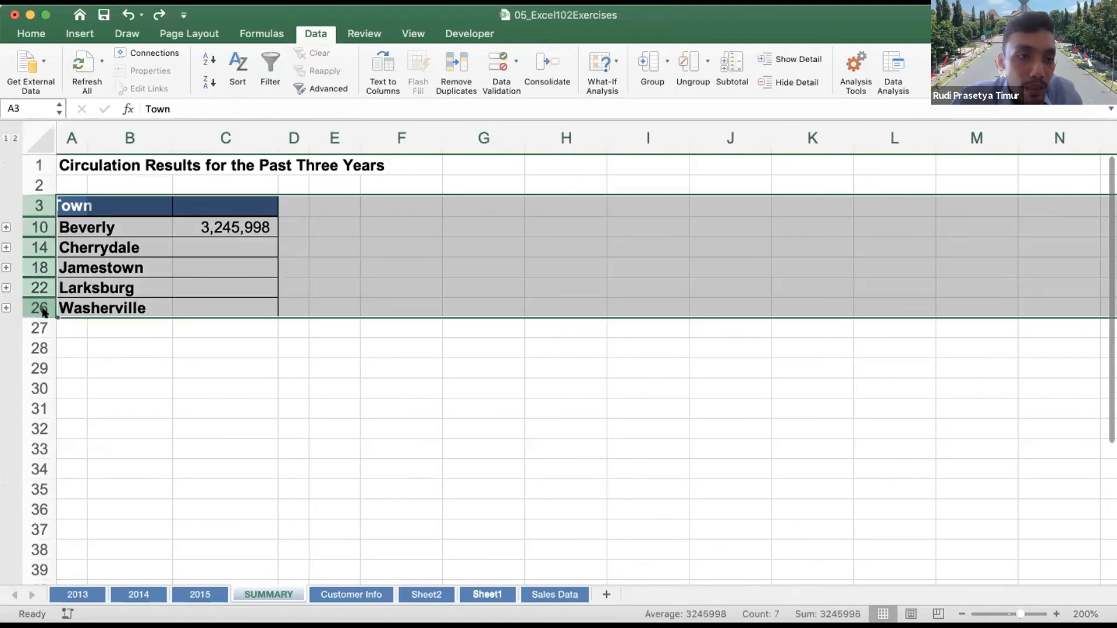
right_click(41, 309)
left_click(82, 488)
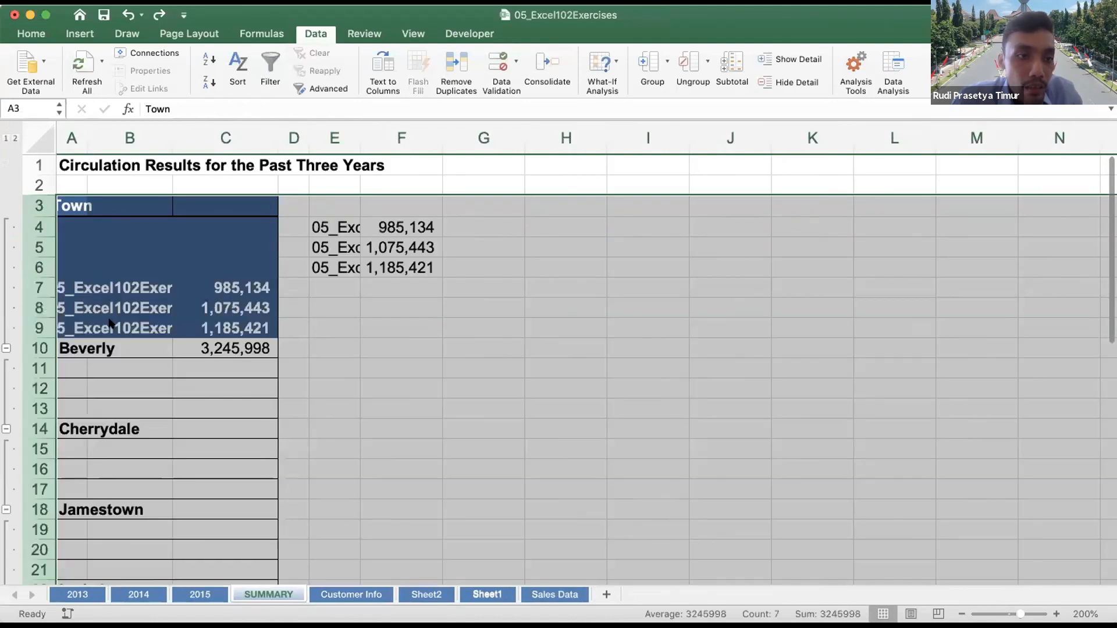
left_click(336, 337)
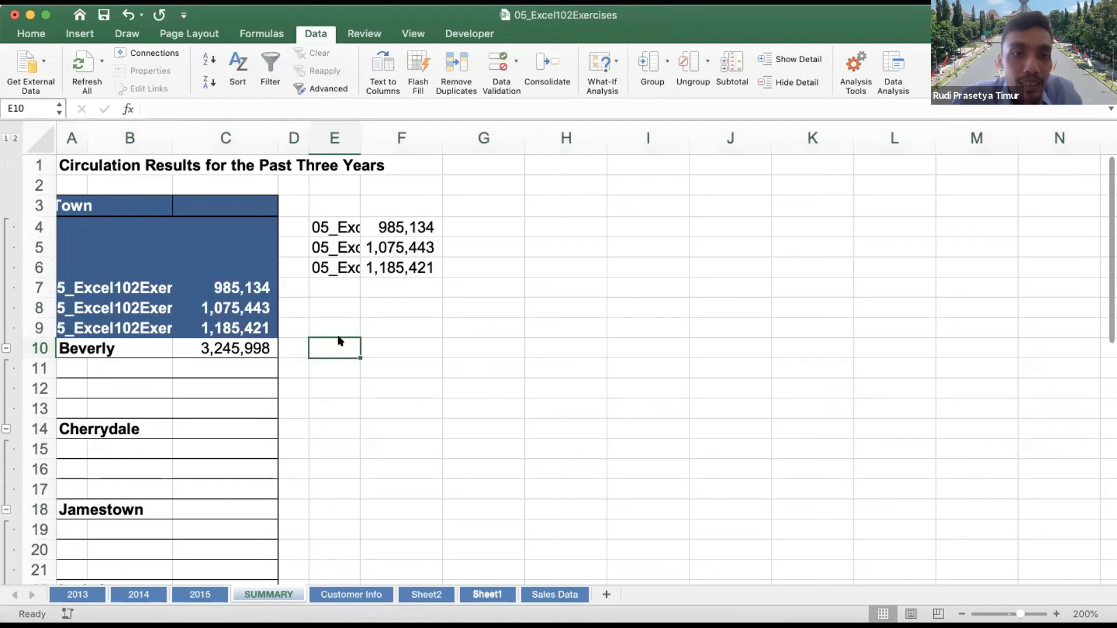
key("super+z")
Consolidate the stored 2013–2015 ranges with source links at SUMMARY cell E28, widen column E, and select Beverly's total
left_click(310, 340)
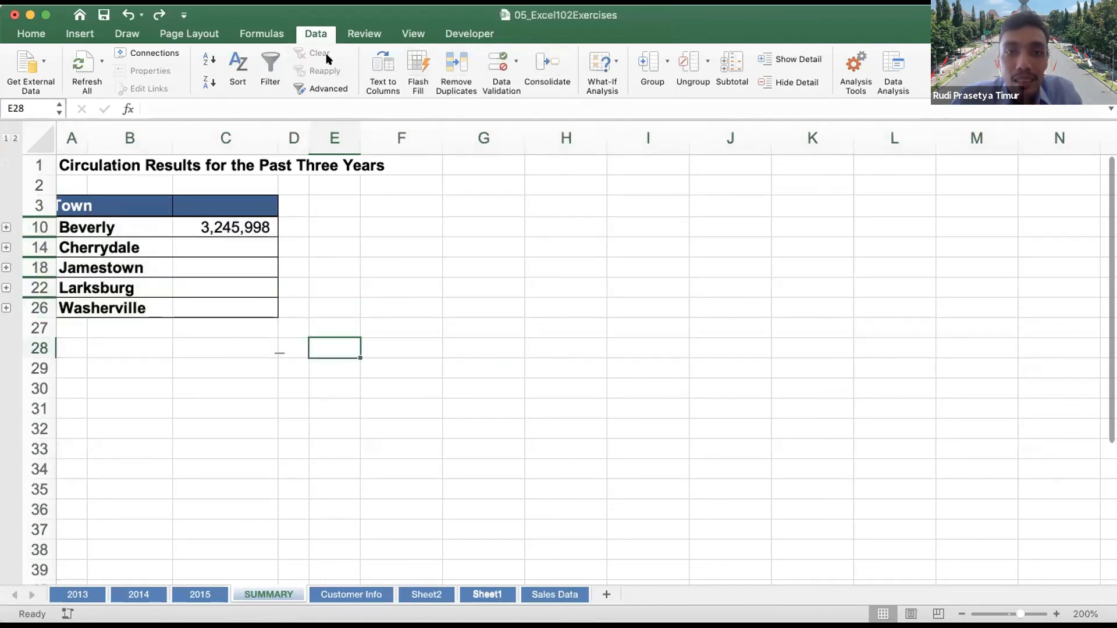
left_click(548, 59)
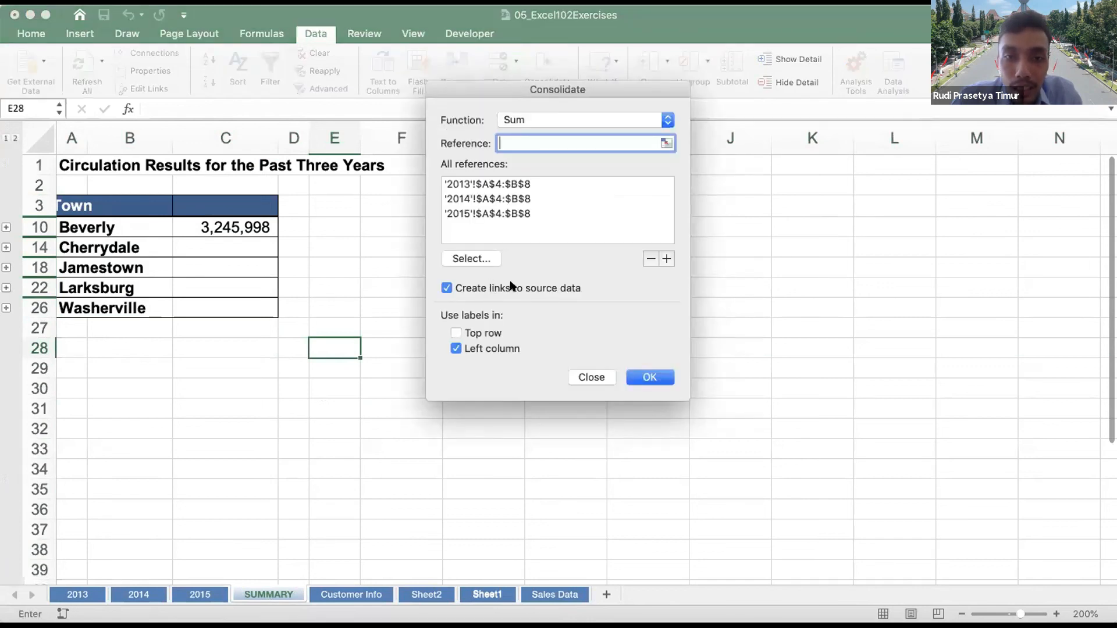
left_click(649, 377)
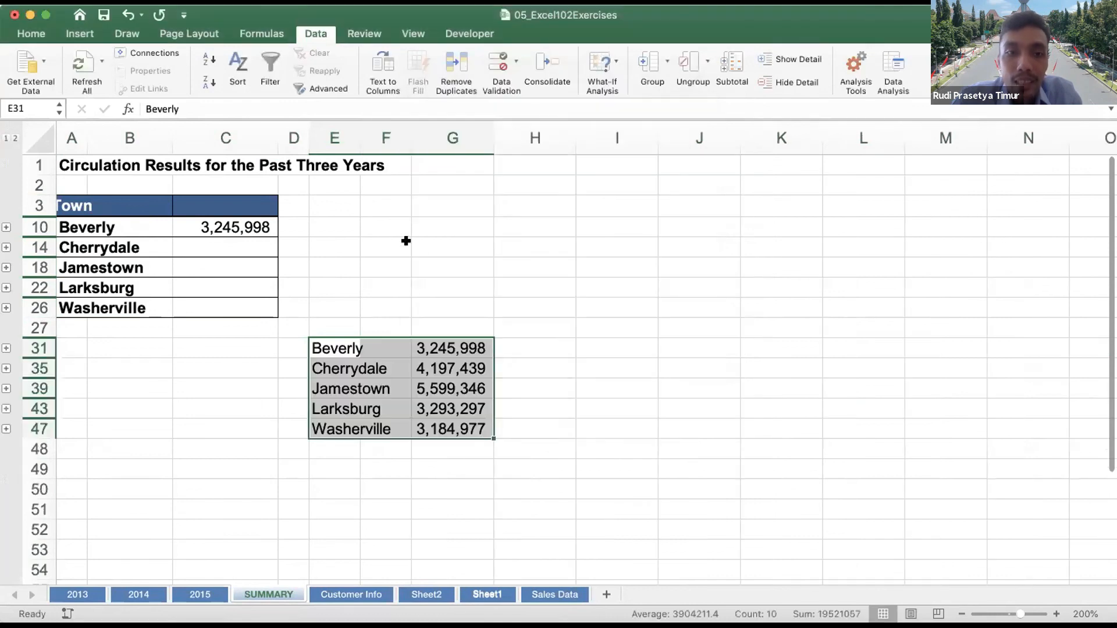
left_click_drag(359, 131, 485, 140)
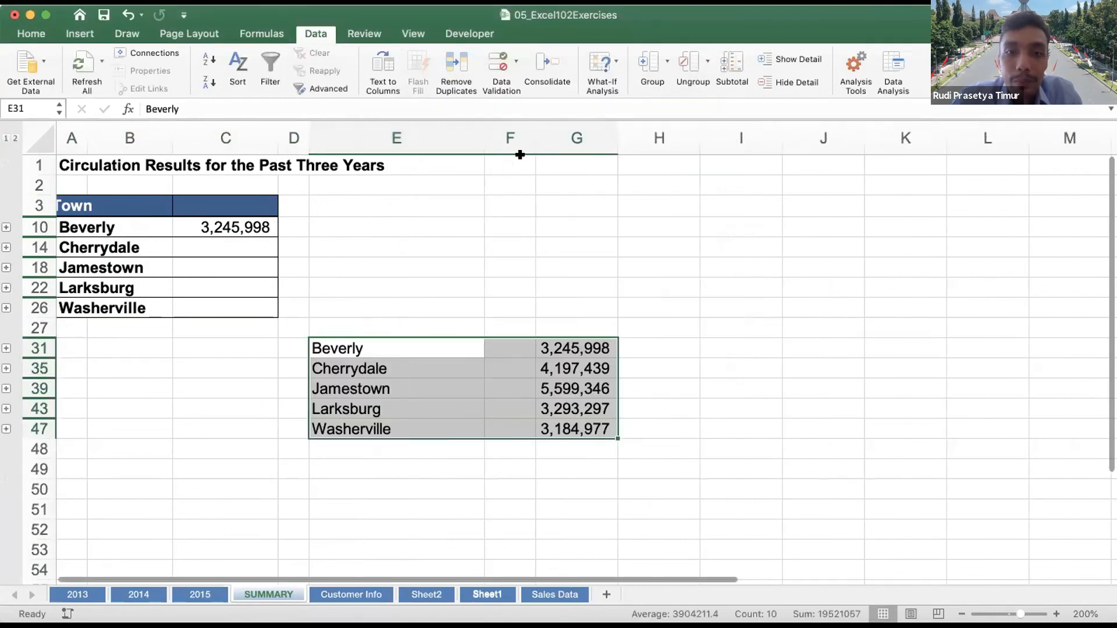
left_click(560, 340)
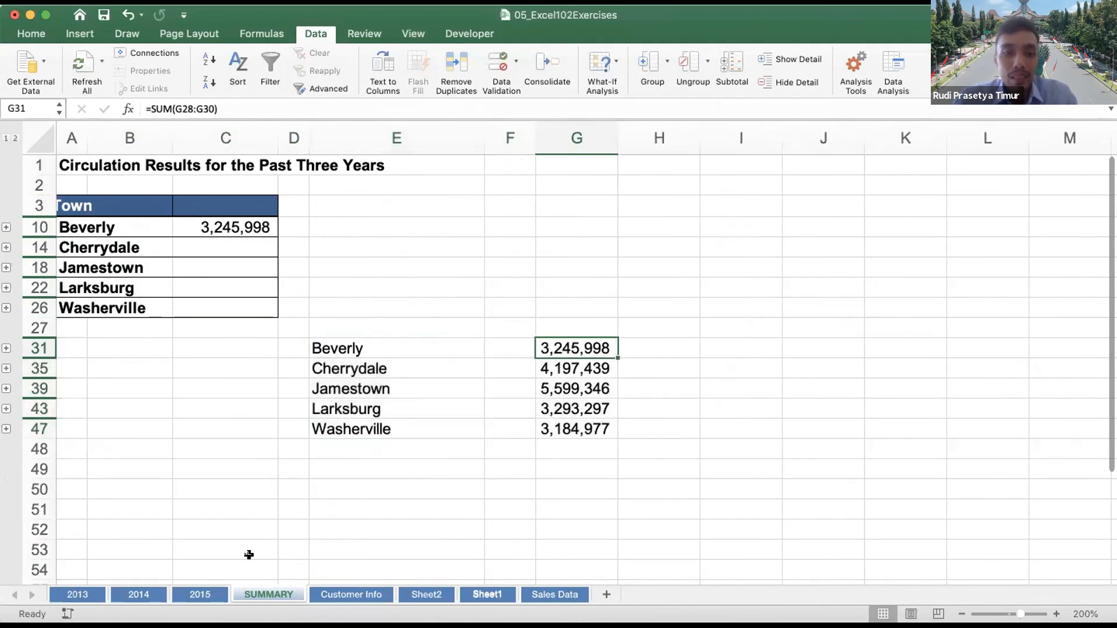
Set Beverly's circulation in cell B4 of the 2015 sheet to 10000000
left_click(218, 590)
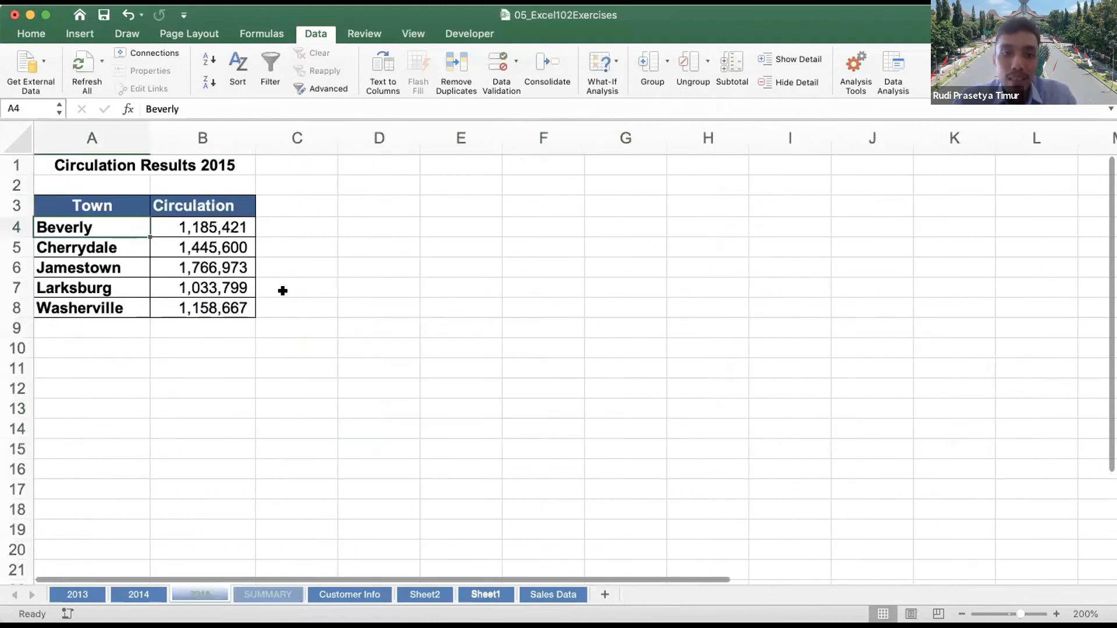
left_click(201, 220)
type("10000000")
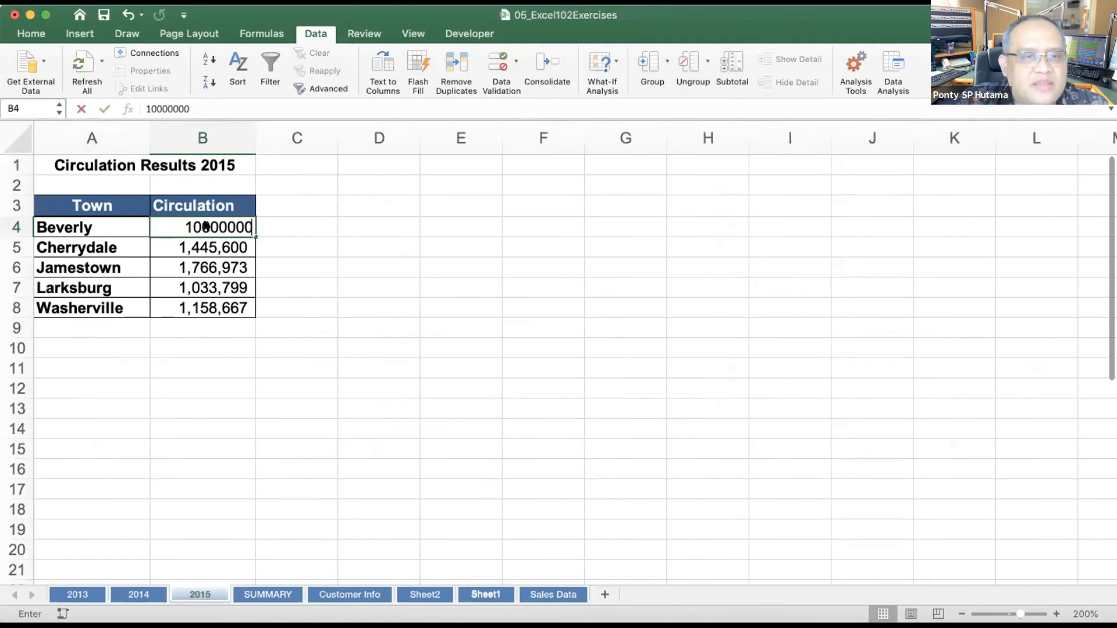
key("Return")
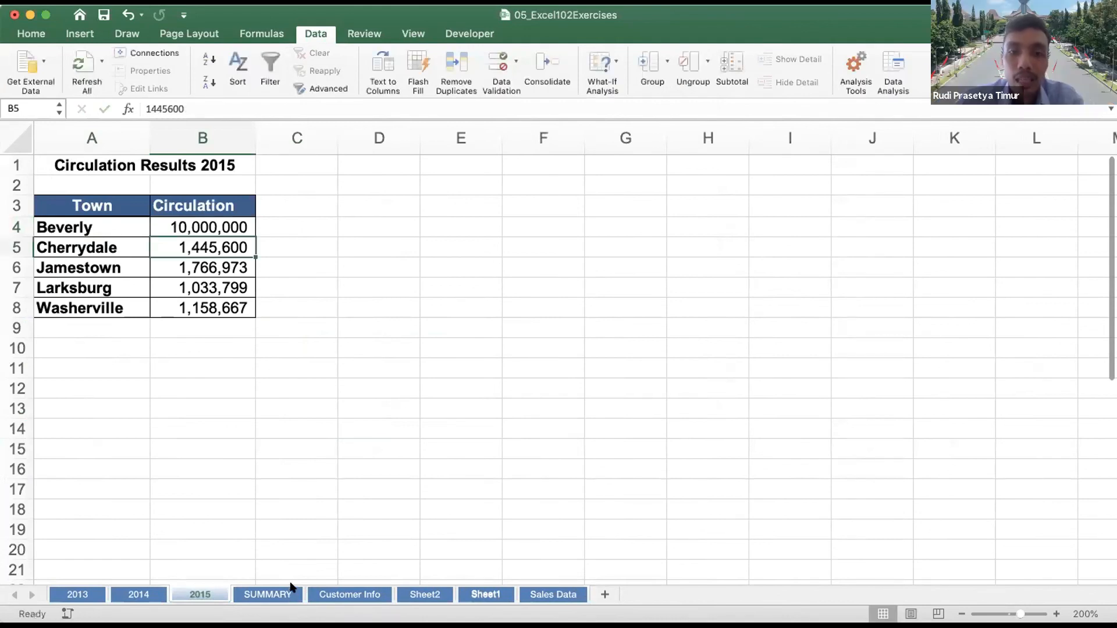
Widen column G on the SUMMARY sheet to fit Beverly's linked total
key("ctrl+Page_Down")
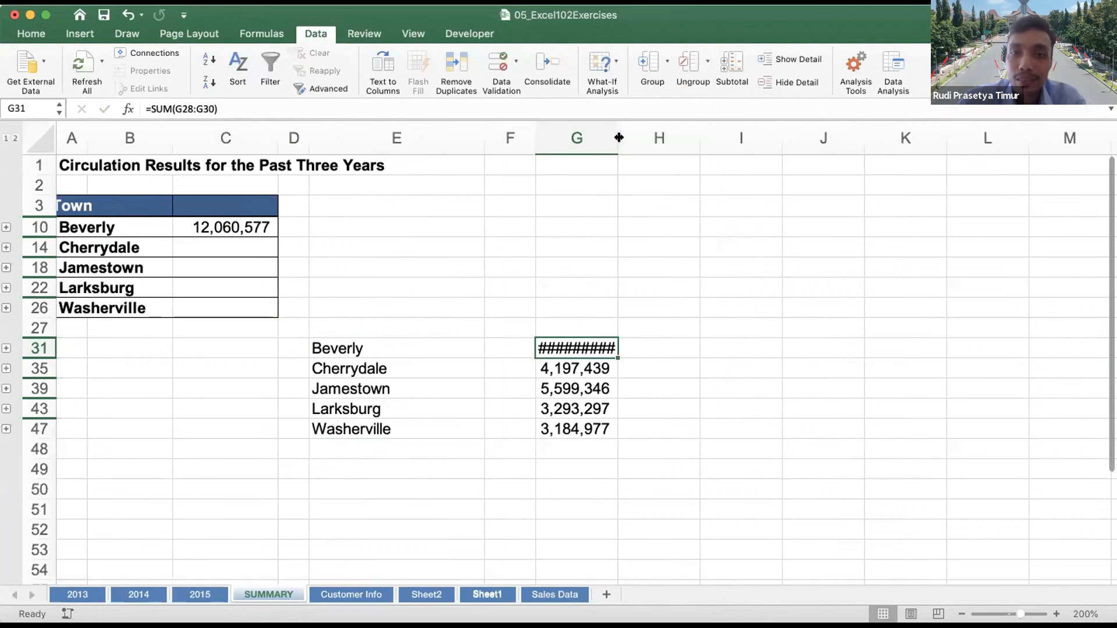
left_click_drag(616, 137, 634, 137)
left_click(698, 348)
left_click(740, 340)
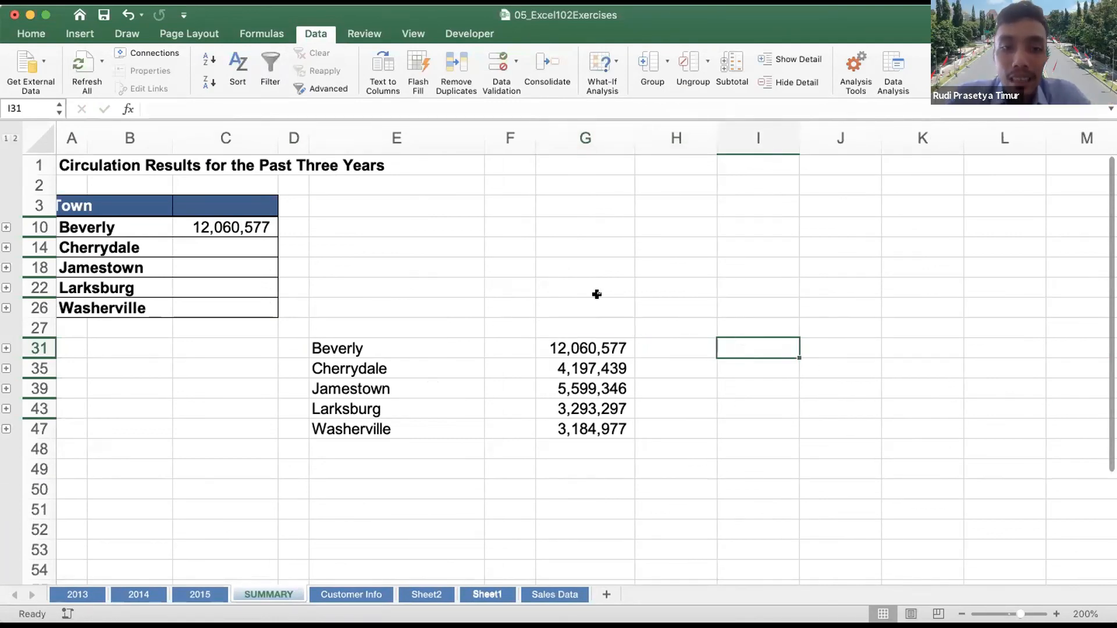
left_click(571, 318)
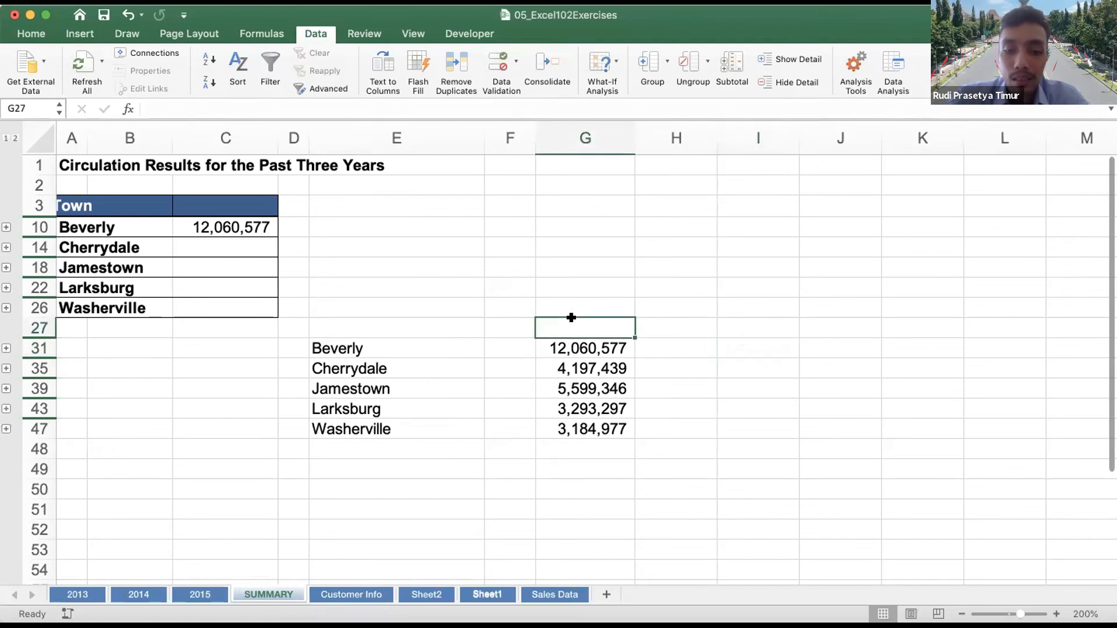
Consolidate the stored 2013–2015 ranges at SUMMARY cell E49 without links to source data, and autofit column F
left_click(404, 452)
left_click(406, 461)
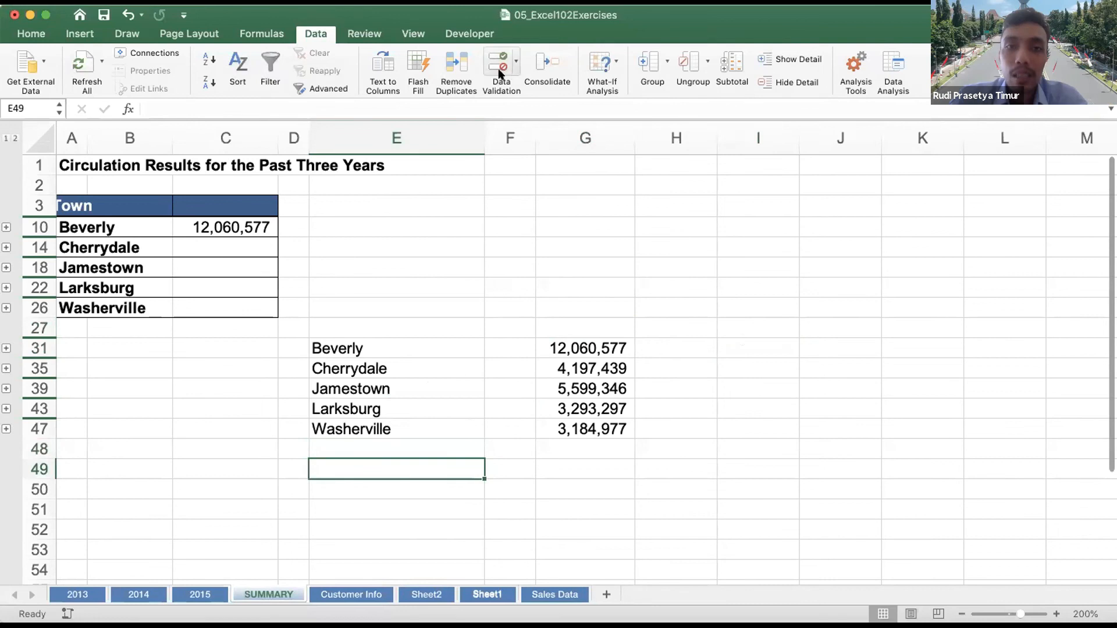
left_click(540, 65)
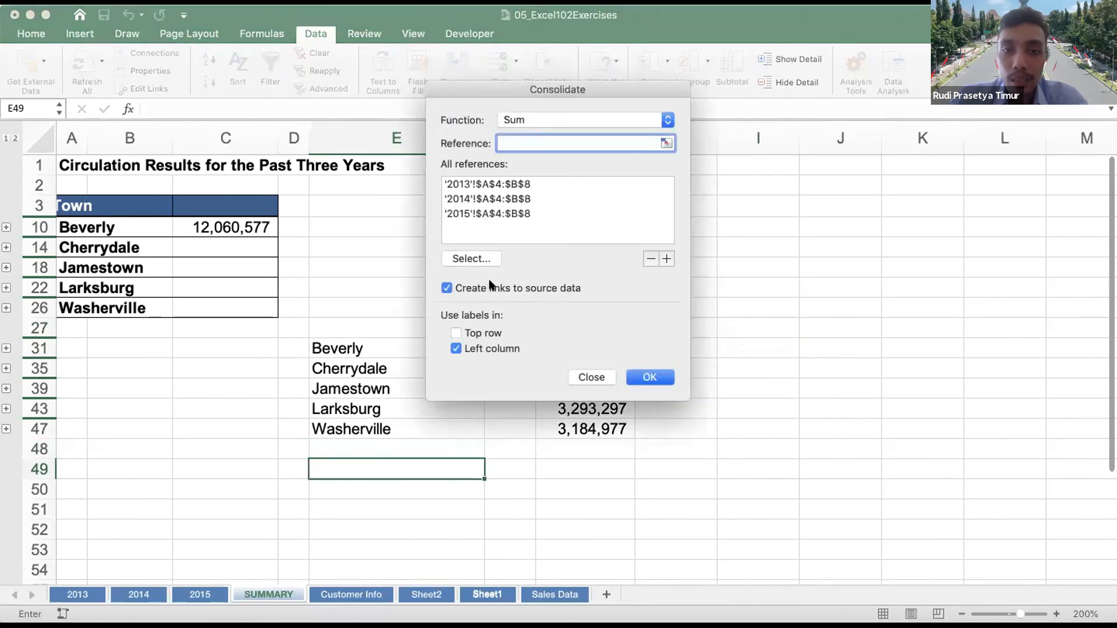
left_click(646, 377)
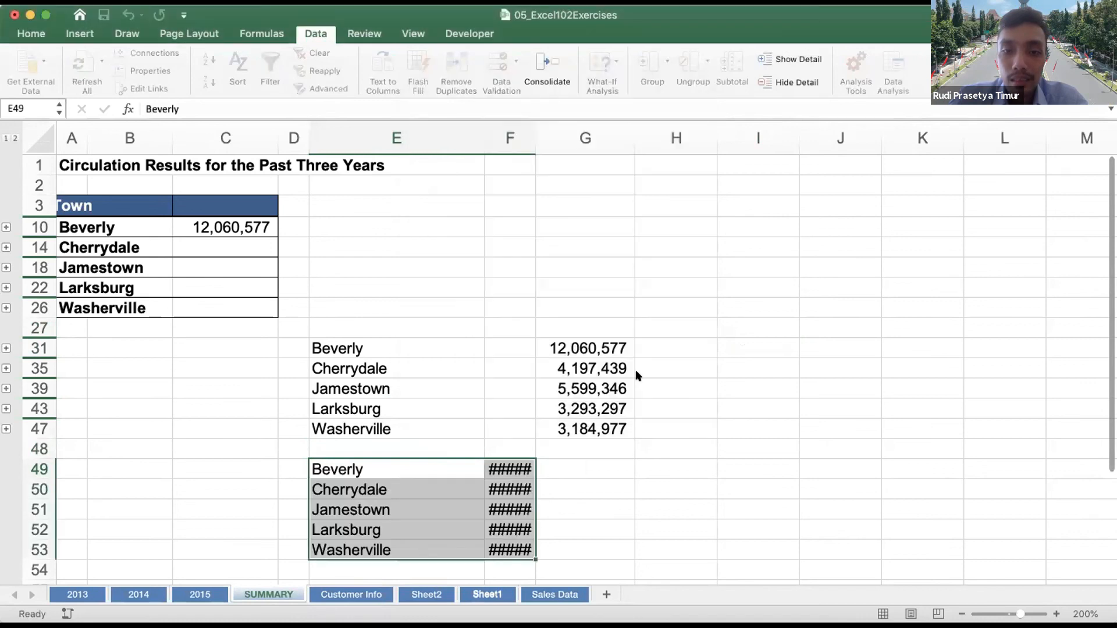
double_click(528, 138)
scroll(524, 419, "down", 2)
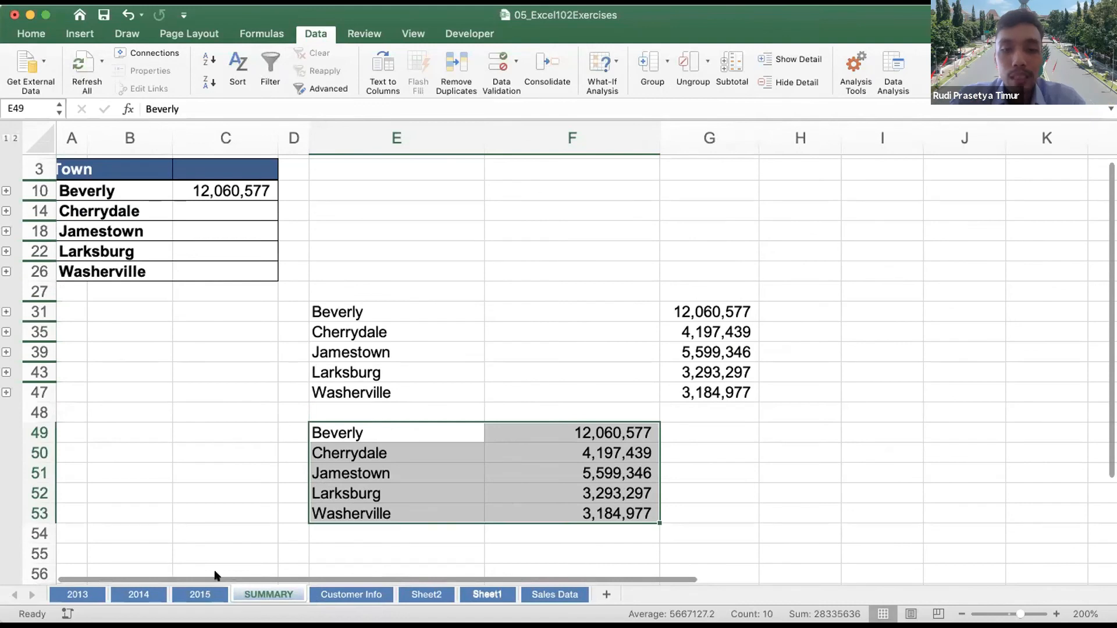
Set Beverly's circulation in cell B4 of the 2015 sheet to 20000000 and compare SUMMARY cells G31 and F49
key("ctrl+Page_Up")
key("Up")
left_click(150, 109)
key("BackSpace")
type("20000000")
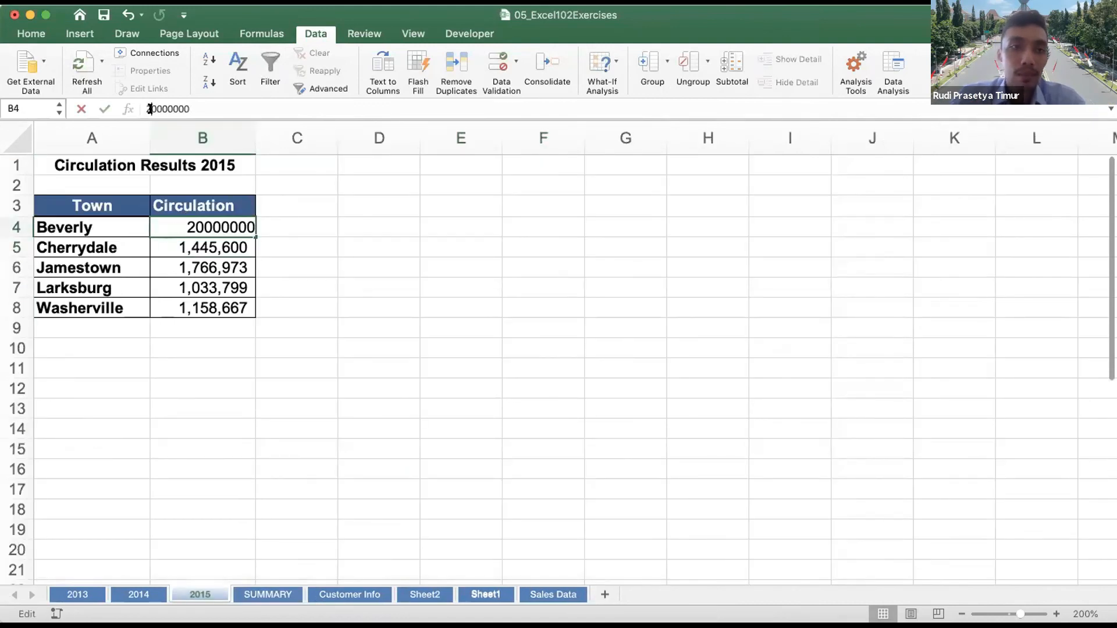
key("Return")
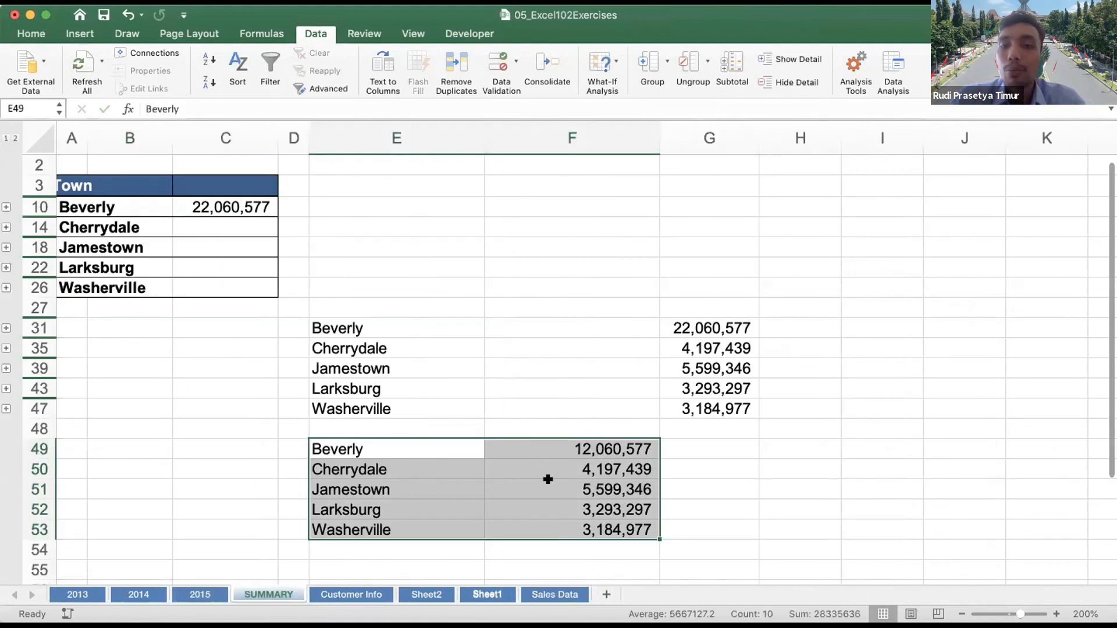
left_click(710, 328)
left_click(599, 445, "super")
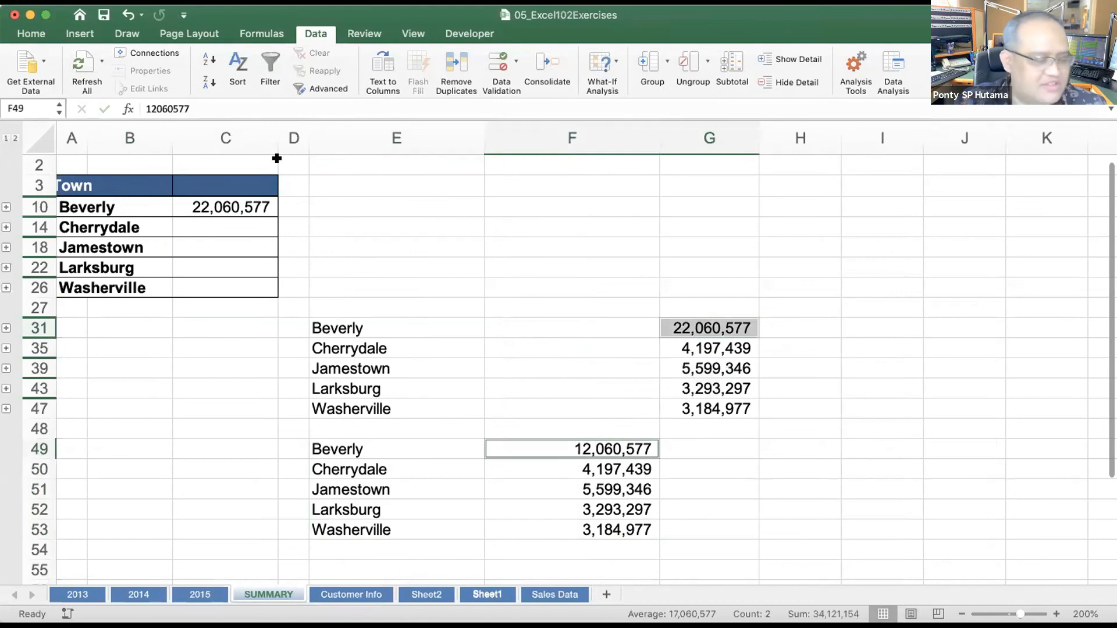
Highlight the linked total in G31 and the unlinked total in F49 with yellow fill on the SUMMARY sheet
left_click(45, 29)
left_click(235, 82)
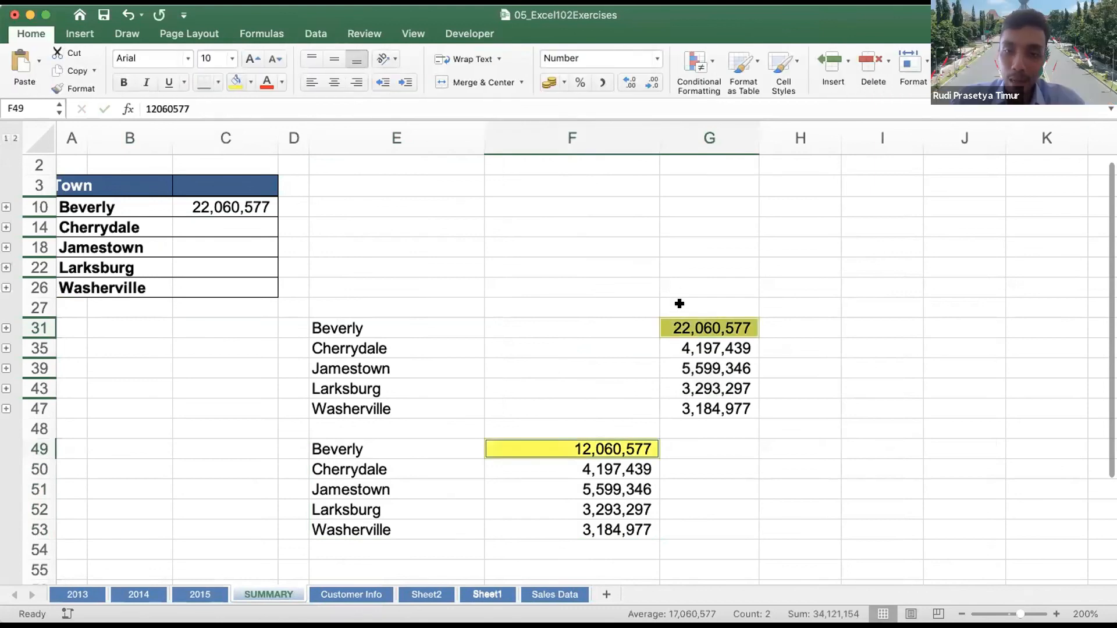
left_click(679, 303)
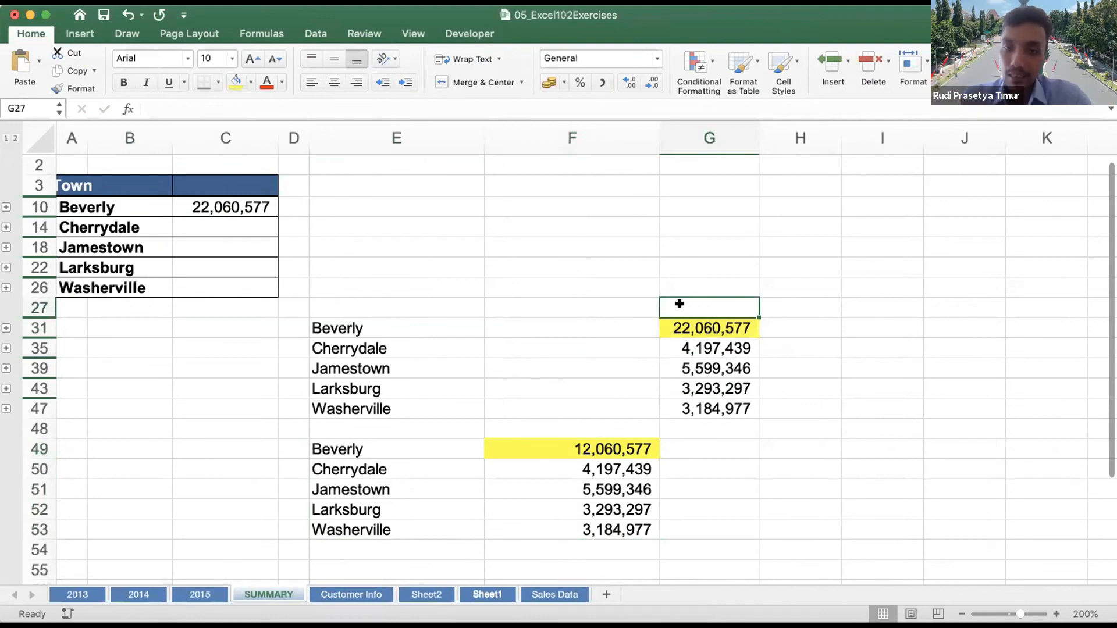
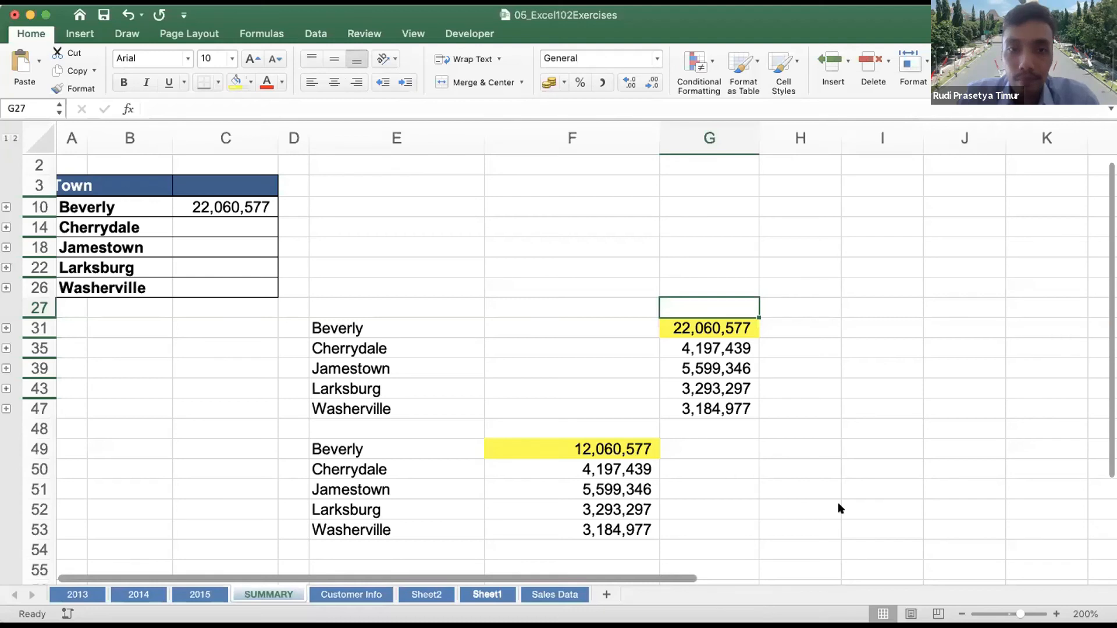
In a new blank workbook, enter Penjualan in C2 and the numbers 1 to 4 in C3:C6
left_click(48, 17)
left_click(129, 155)
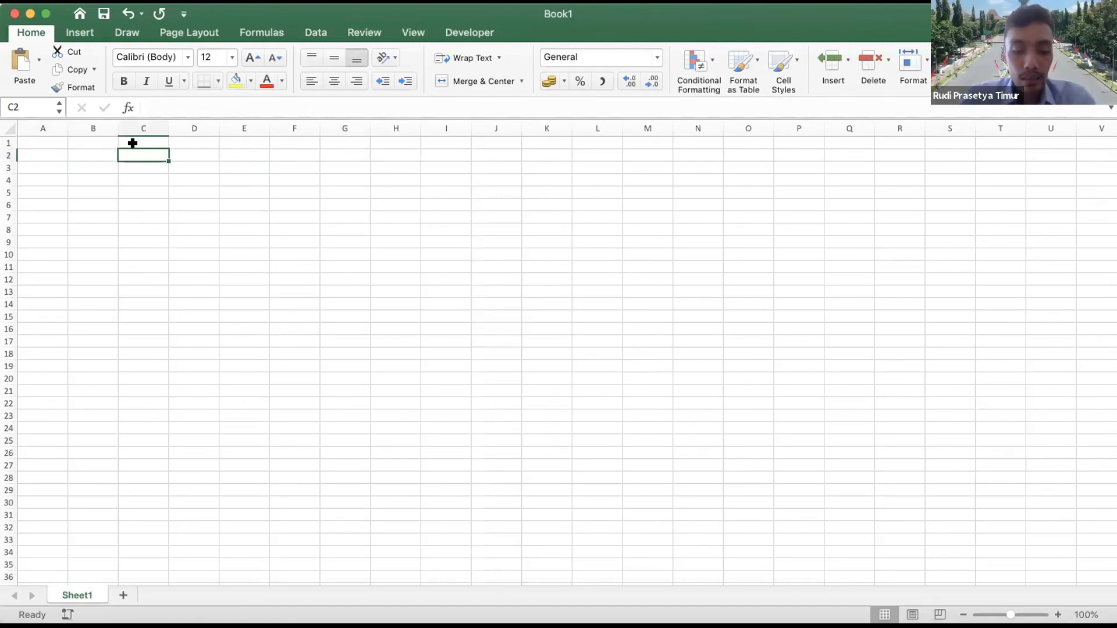
type("Penjualan")
key("Return")
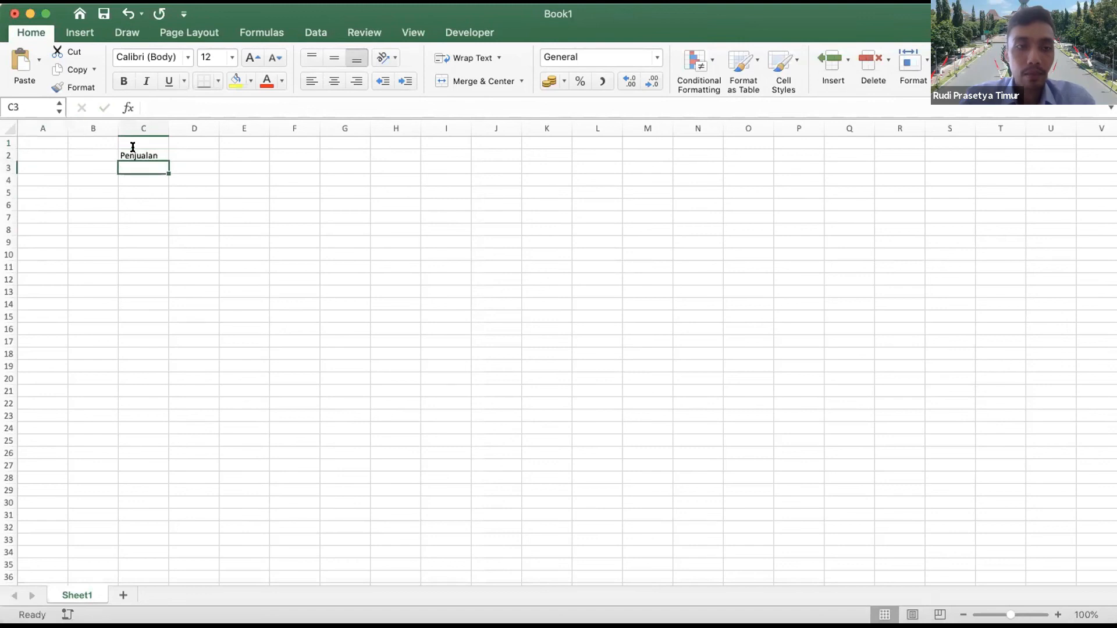
type("1")
key("Return")
type("2")
key("Return")
type("3")
key("Return")
type("4")
Replace the heading in cell C2 with Unit
key("Up")
key("Up")
key("Up")
key("Up")
key("Left")
key("Up")
key("Down")
type("Uni")
key("Tab")
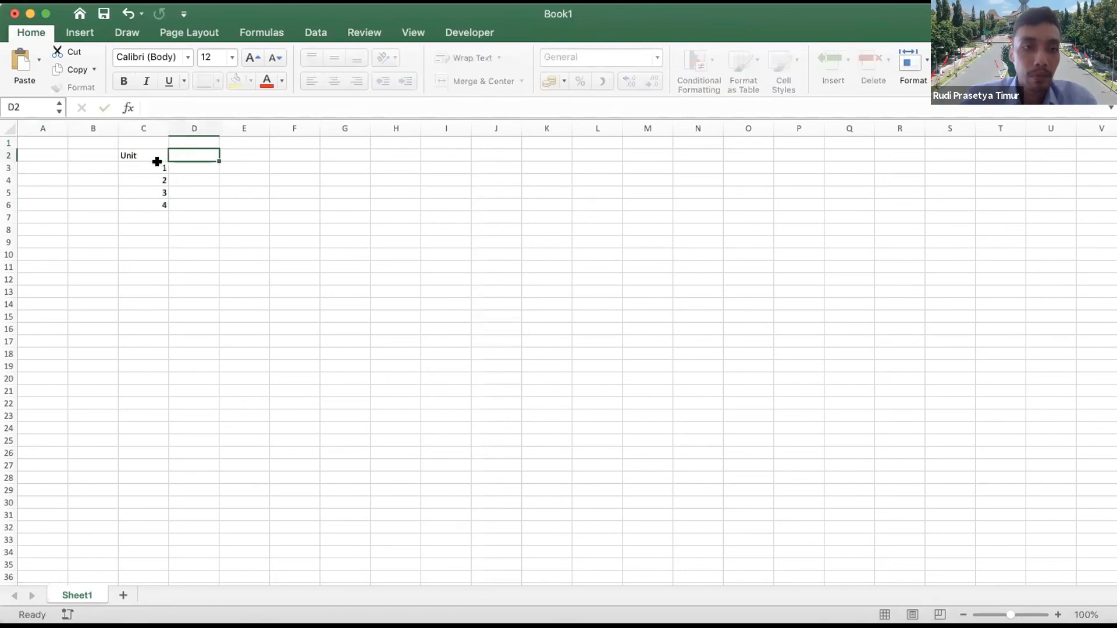
Enter the heading Penjualan in cell D2
scroll(157, 162, "up", 3)
scroll(226, 187, "up", 4)
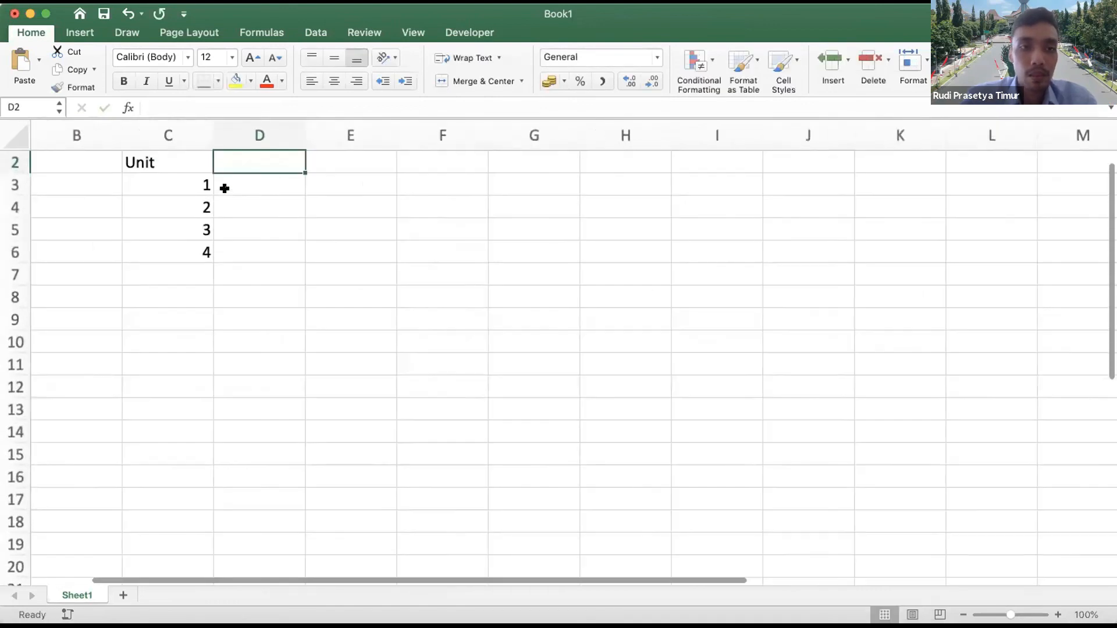
type("Penjualan")
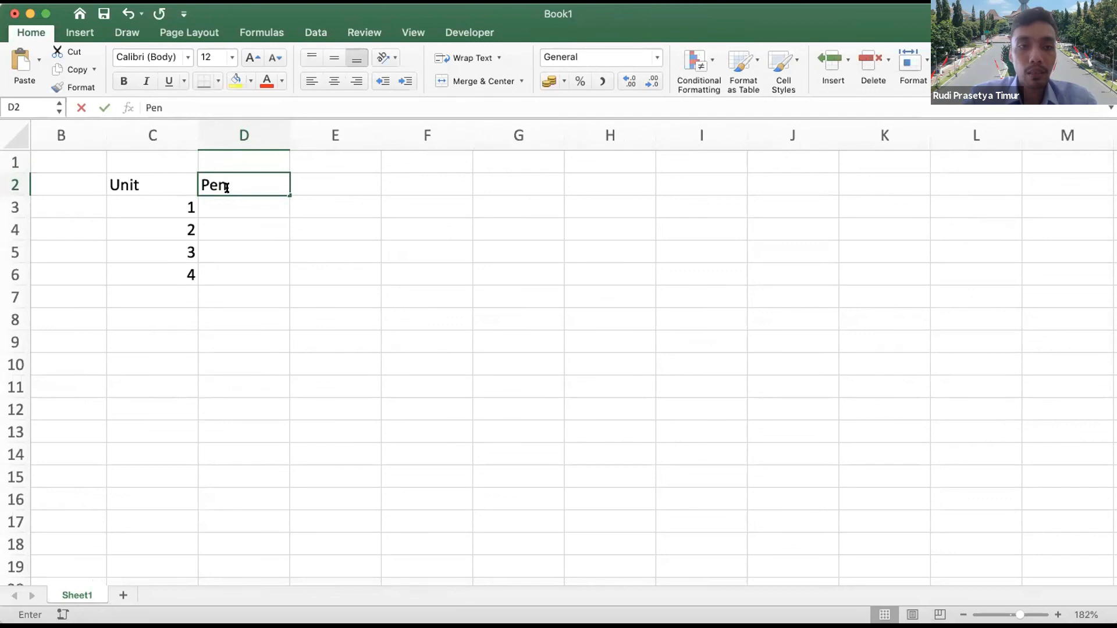
key("Return")
key("Right")
Enter the formula =RANDBETWEEN(1000;5000) in cell D3 to generate a random sales figure
type("1000")
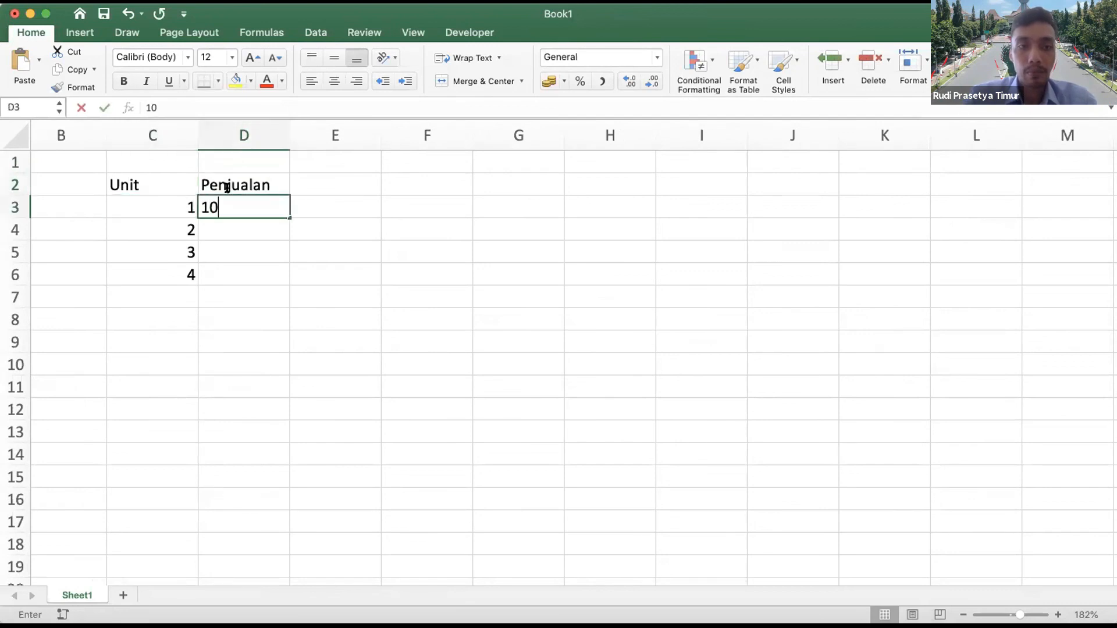
key("BackSpace")
key("BackSpace")
key("BackSpace")
key("BackSpace")
type("=randb")
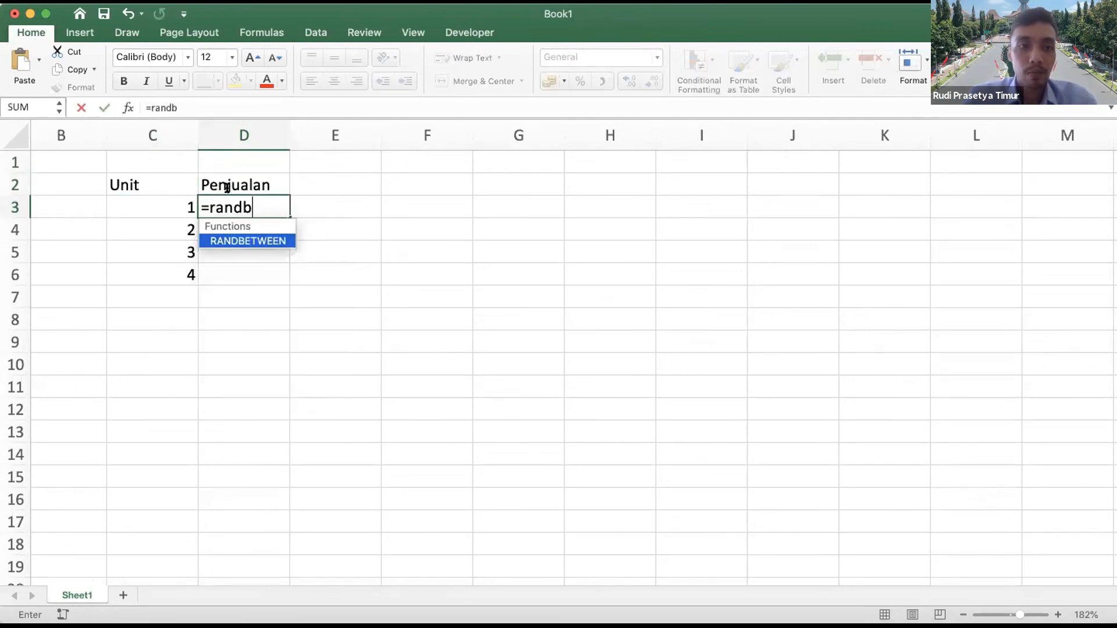
key("Tab")
type("100")
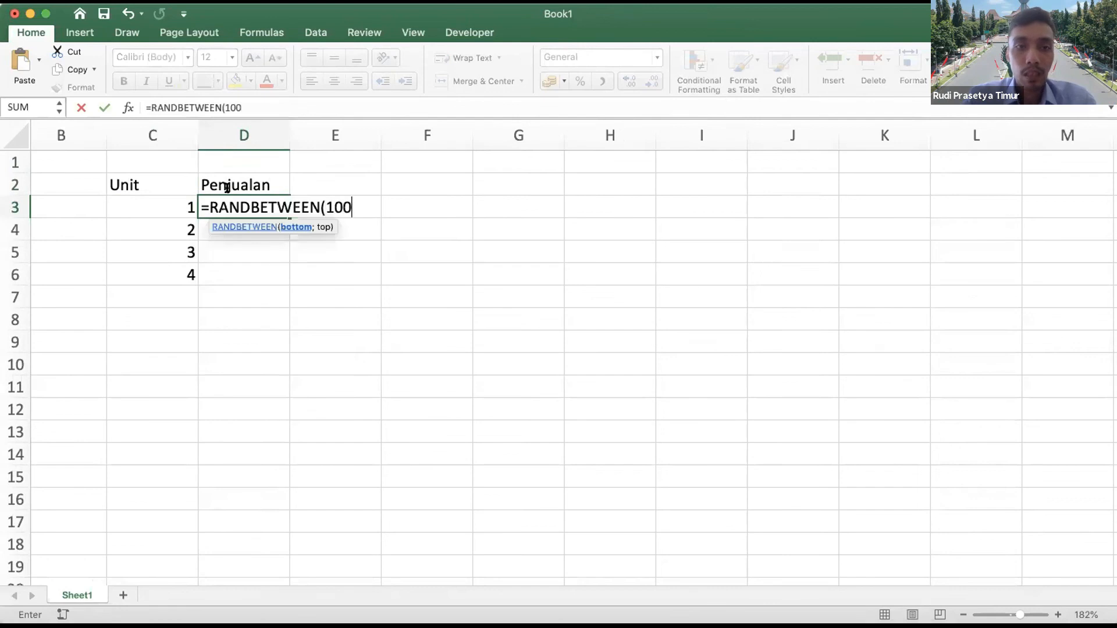
type("0;5000")
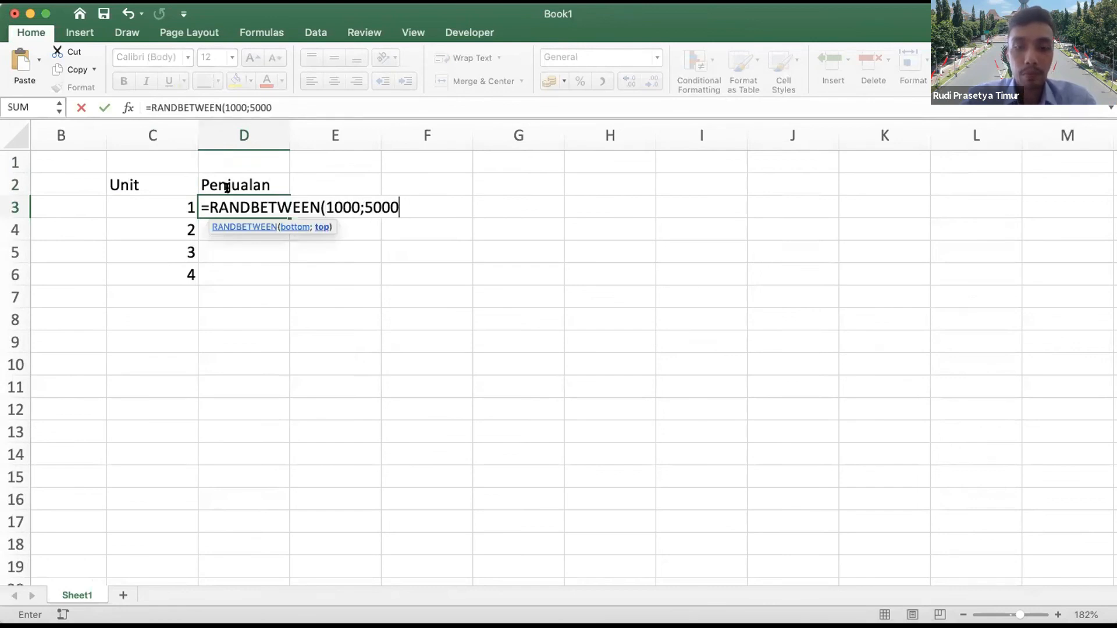
type(")")
key("Return")
Copy the random number formula from D3 down to D4:D6
key("Up")
key("super+c")
key("Left")
key("super+Down")
key("Right")
key("super+Up")
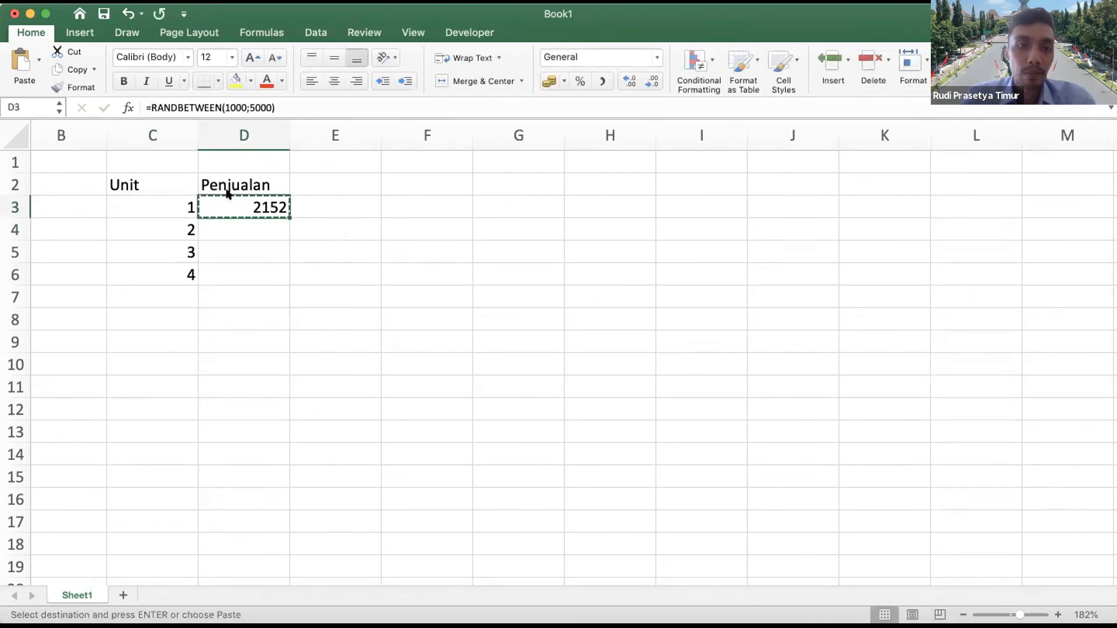
key("shift+super+Down")
key("Left")
key("Up")
key("Down")
key("Down")
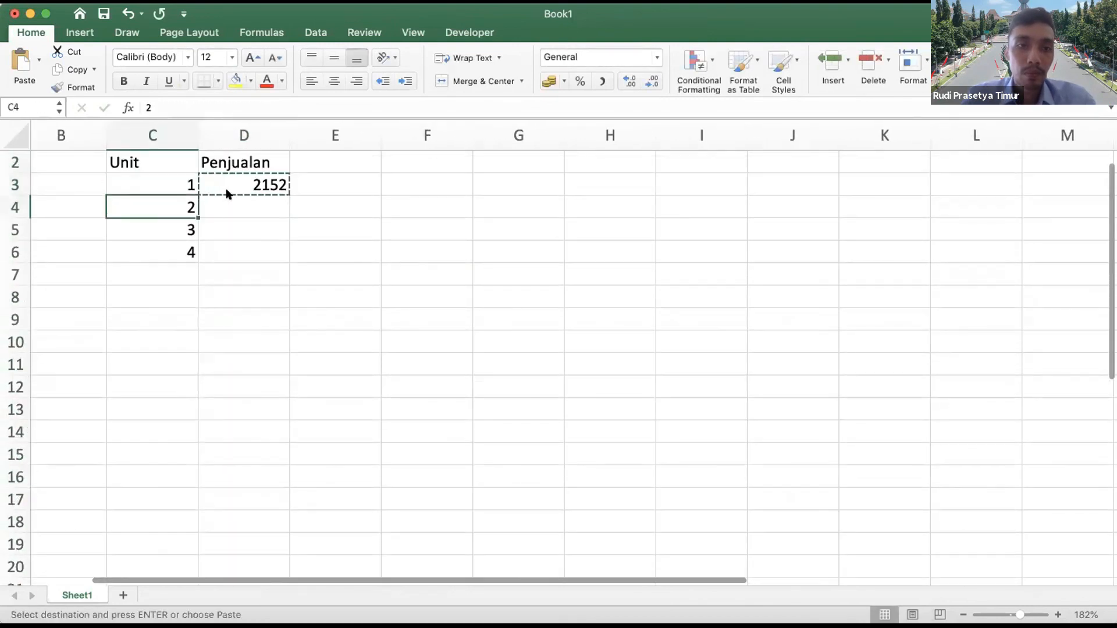
key("Right")
key("shift+Down")
key("shift+Down")
key("super+v")
Enter the heading Bulan in cell B2
key("Left")
key("Right")
key("Left")
key("Left")
key("Up")
key("Up")
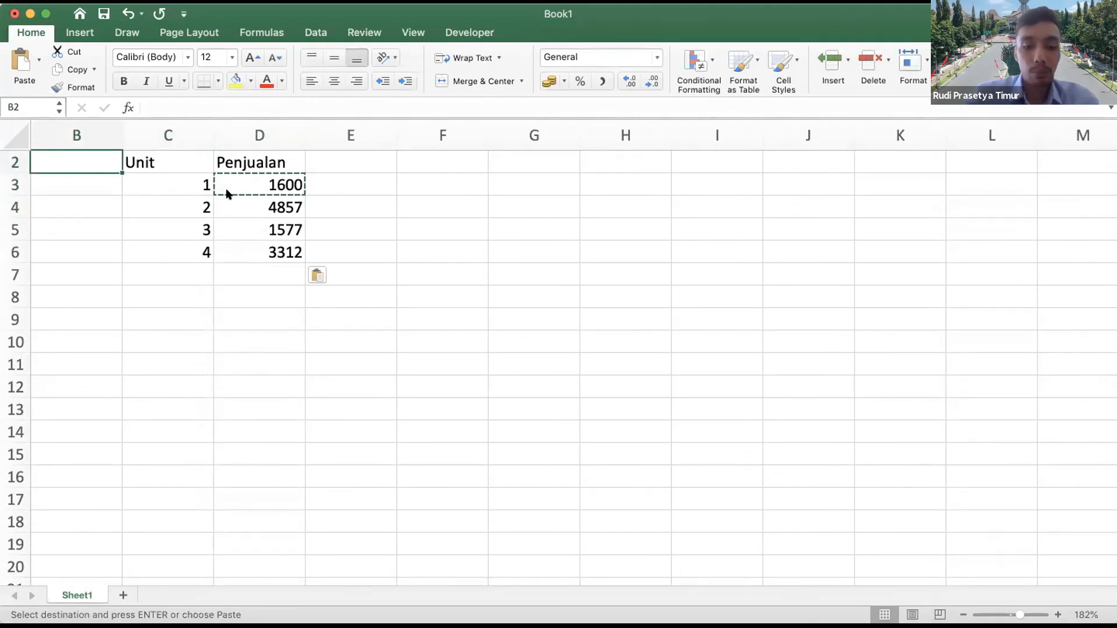
type("Bulan")
key("Return")
key("Return")
Fill B3:B6 with the months Januari, Febuari, Januari and Maret
key("Up")
type("Hab")
key("BackSpace")
key("BackSpace")
key("BackSpace")
type("Januari")
key("Return")
type("Febuari")
key("Return")
type("Jan")
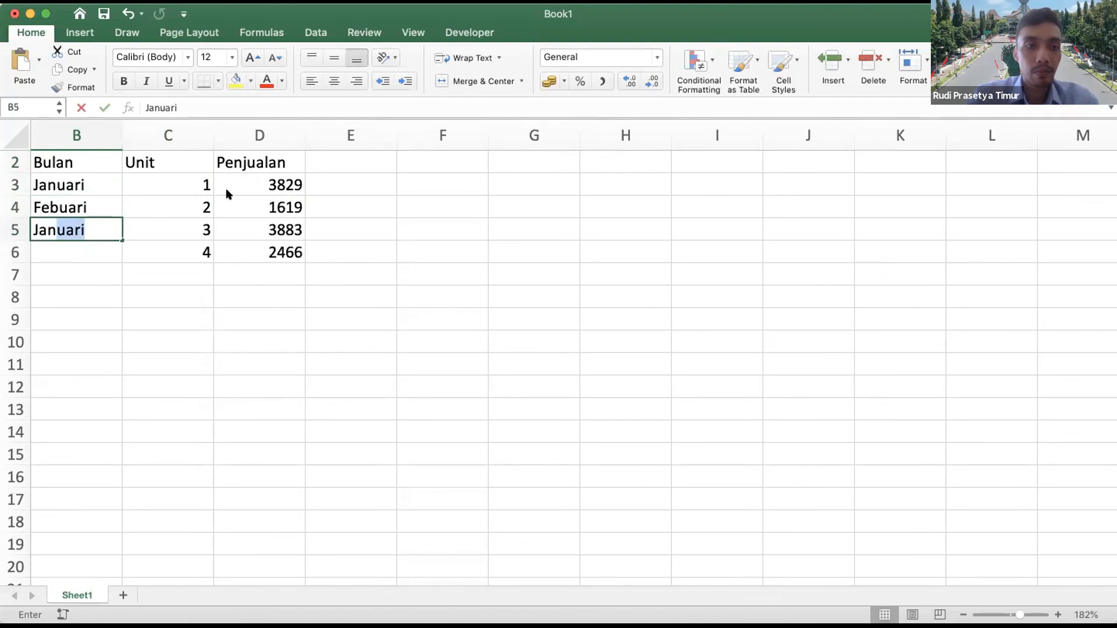
key("Return")
type("Maret")
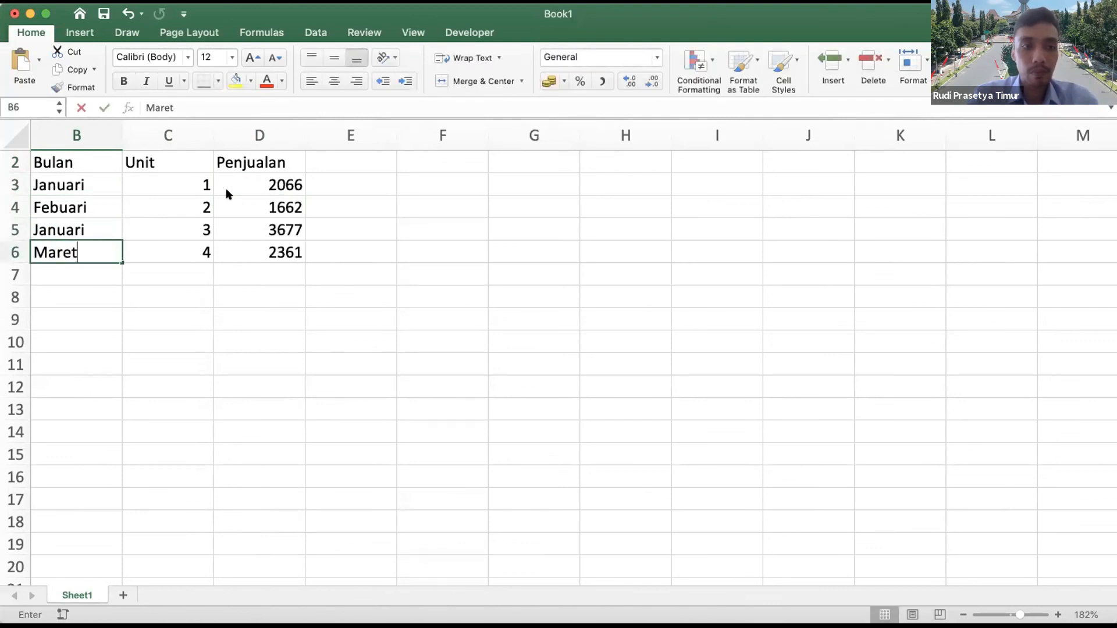
key("Tab")
Replace the random formulas in D3:D6 with their static values
key("Right")
key("super+shift+Up")
key("shift+Down")
key("super+c")
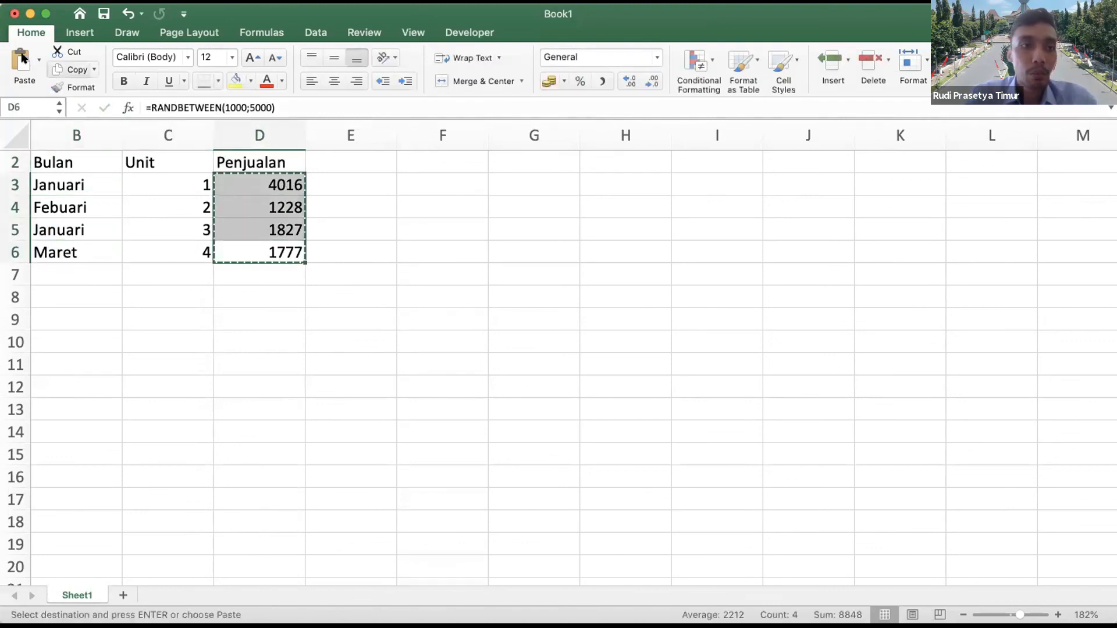
left_click(55, 257)
left_click(361, 177)
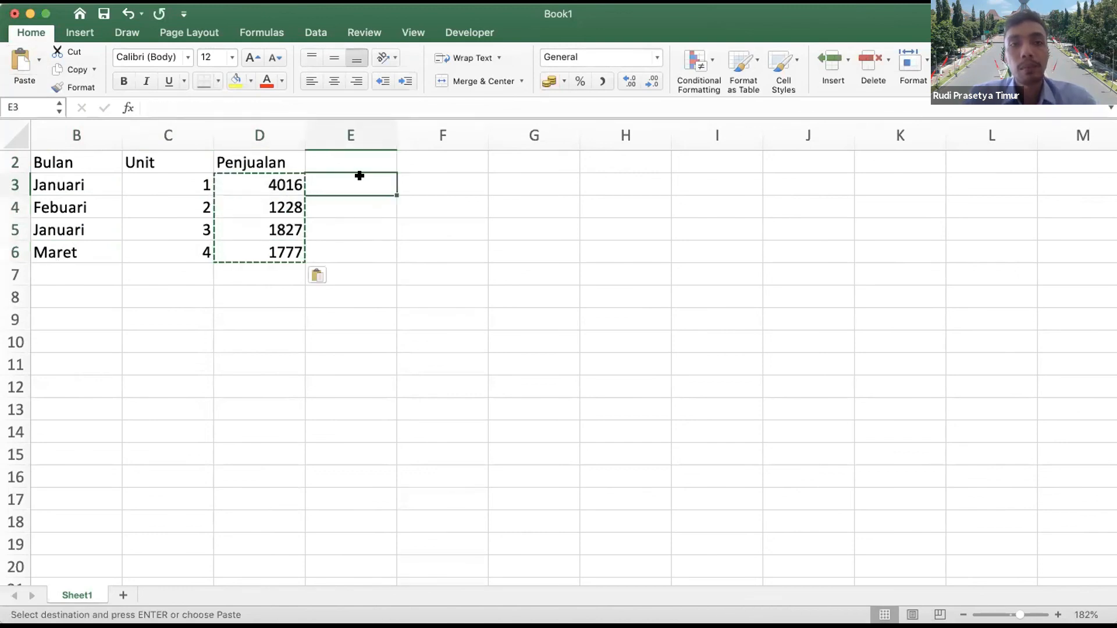
key("Escape")
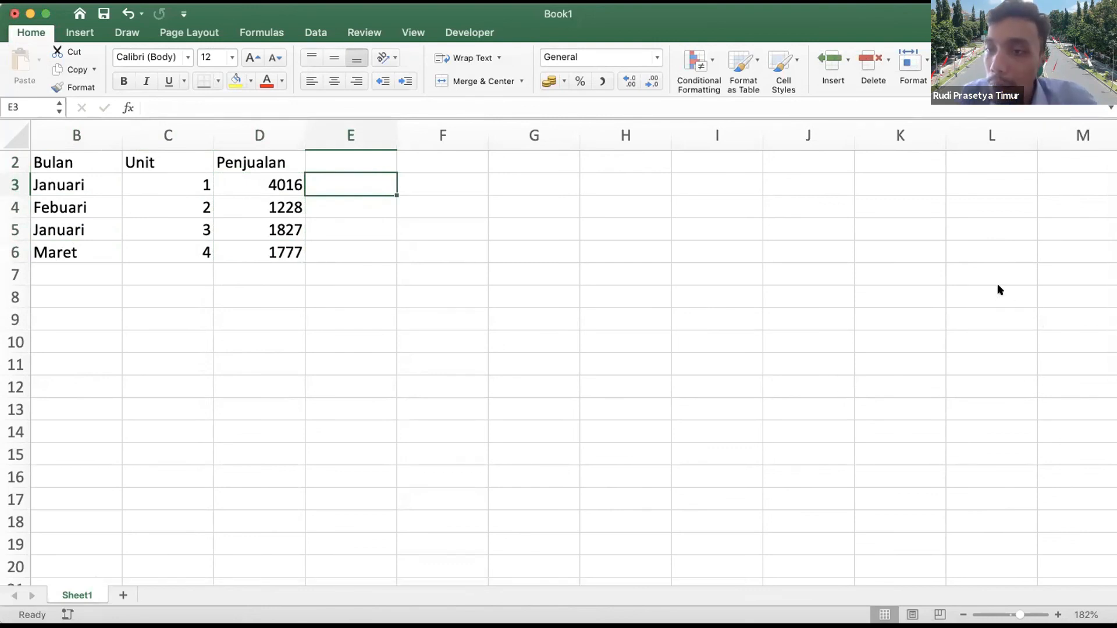
Enter the label SUMIF in cell F3
scroll(634, 277, "left", 1)
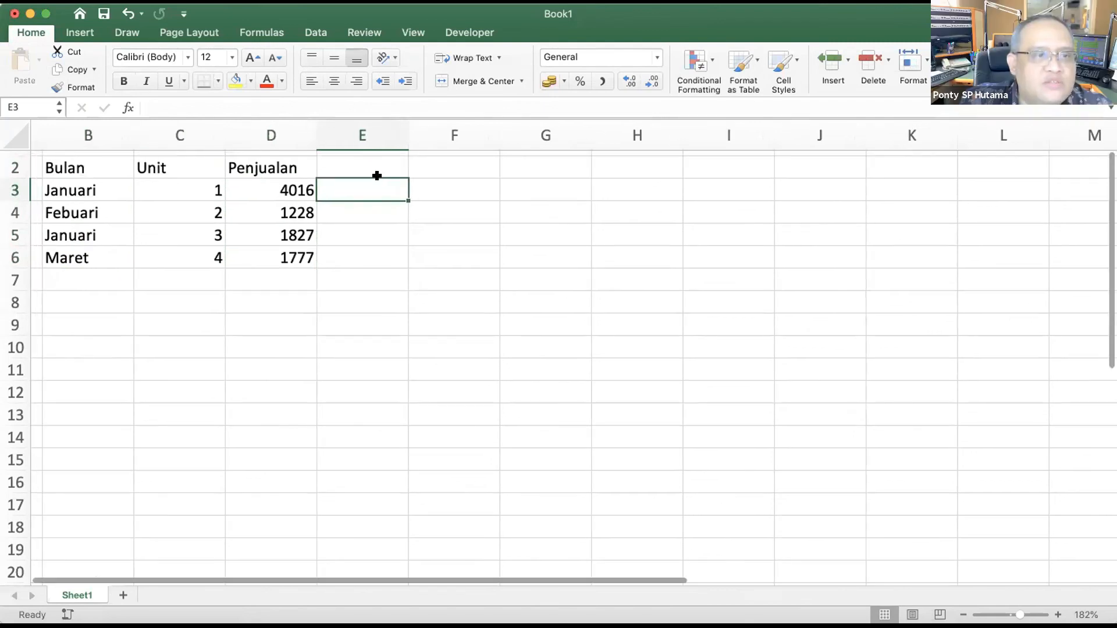
left_click(98, 235)
left_click(97, 257)
left_click(485, 194)
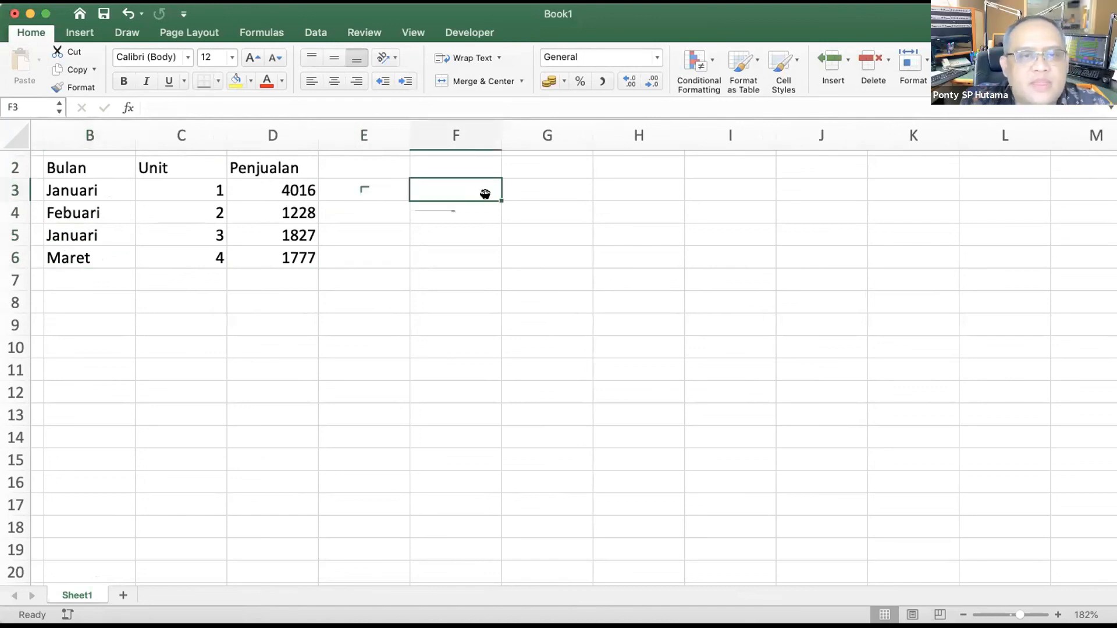
type("SUMIF")
key("Return")
Total the January sales in cell F4 with =SUMIF(B:B;"Januari";D:D)
type("=sumif")
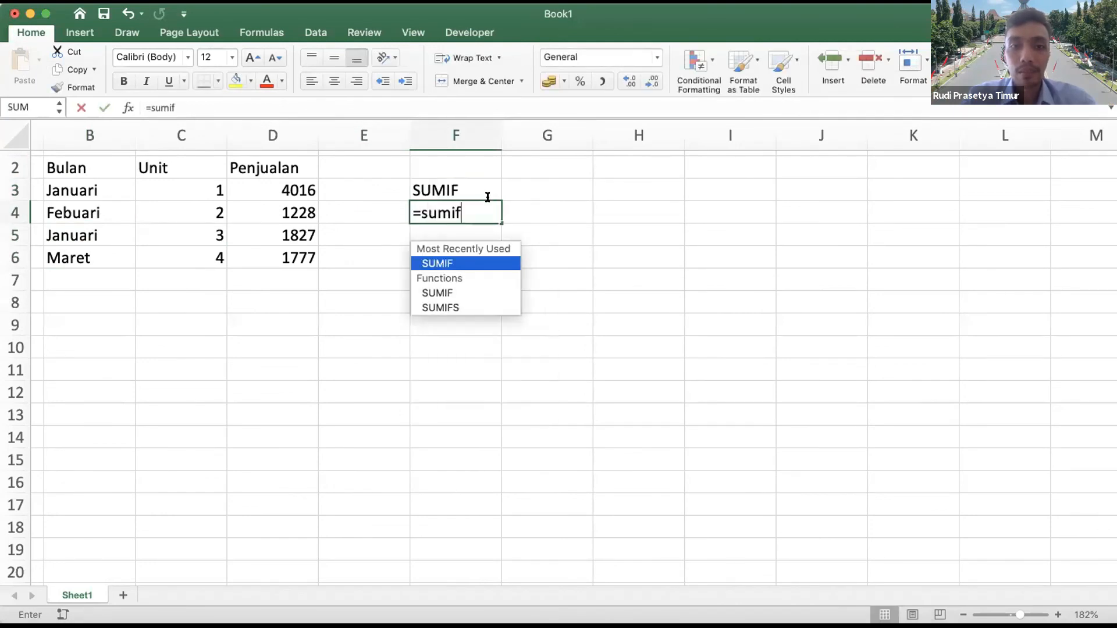
key("Tab")
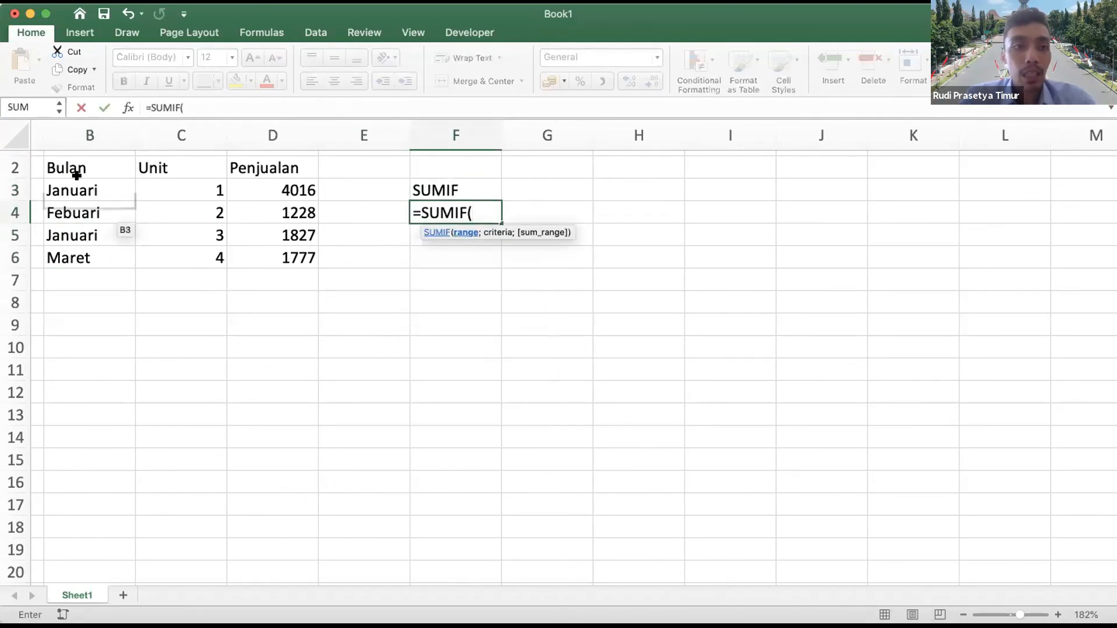
left_click(77, 132)
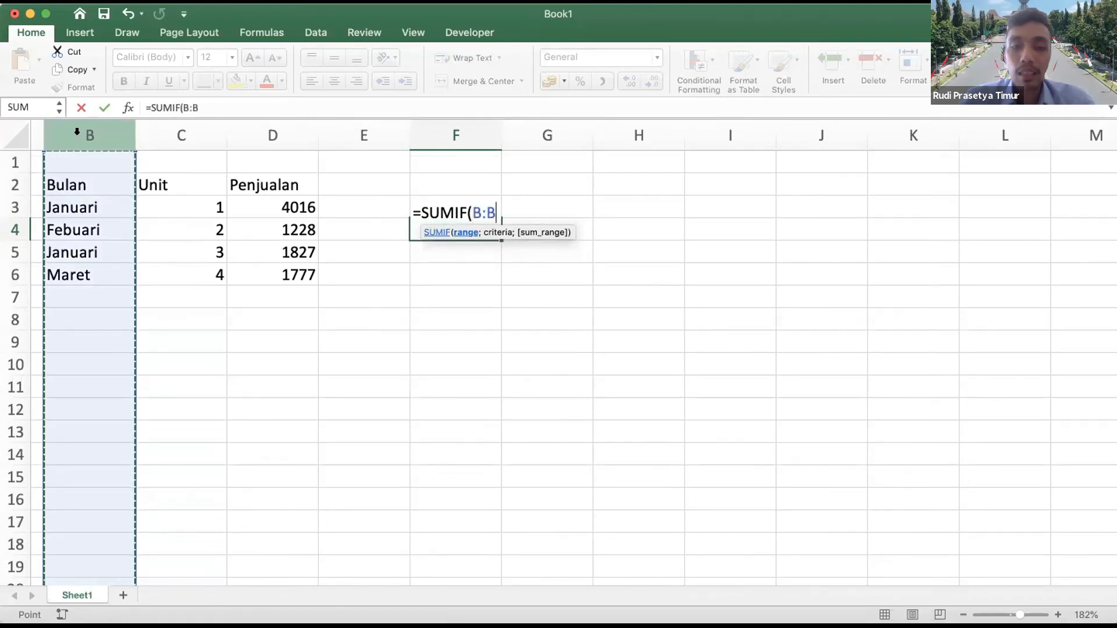
type(";")
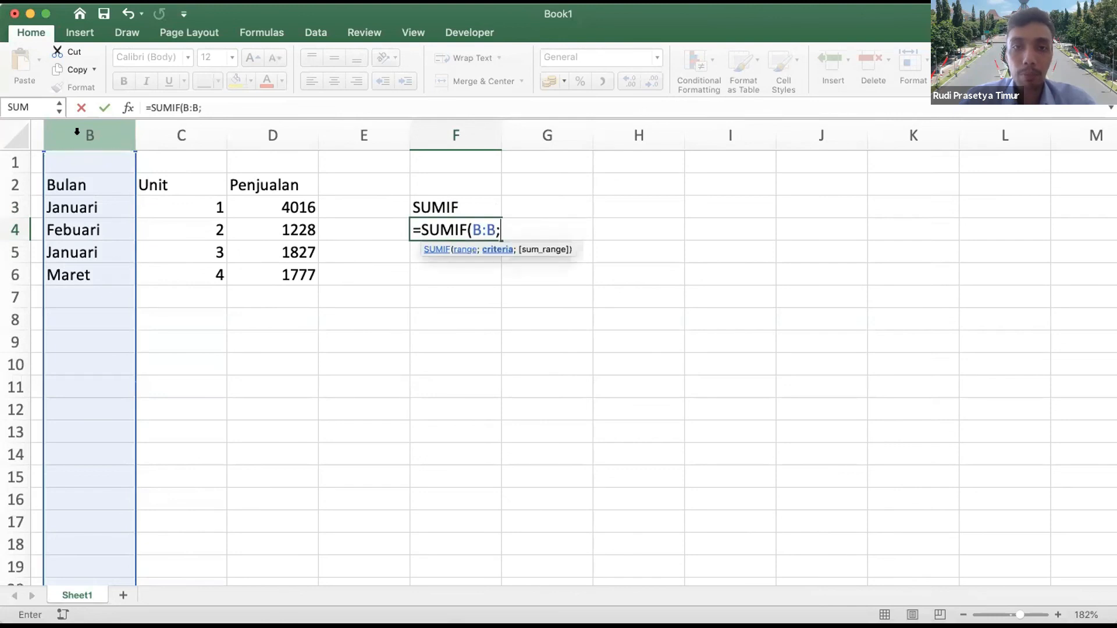
type("\"J")
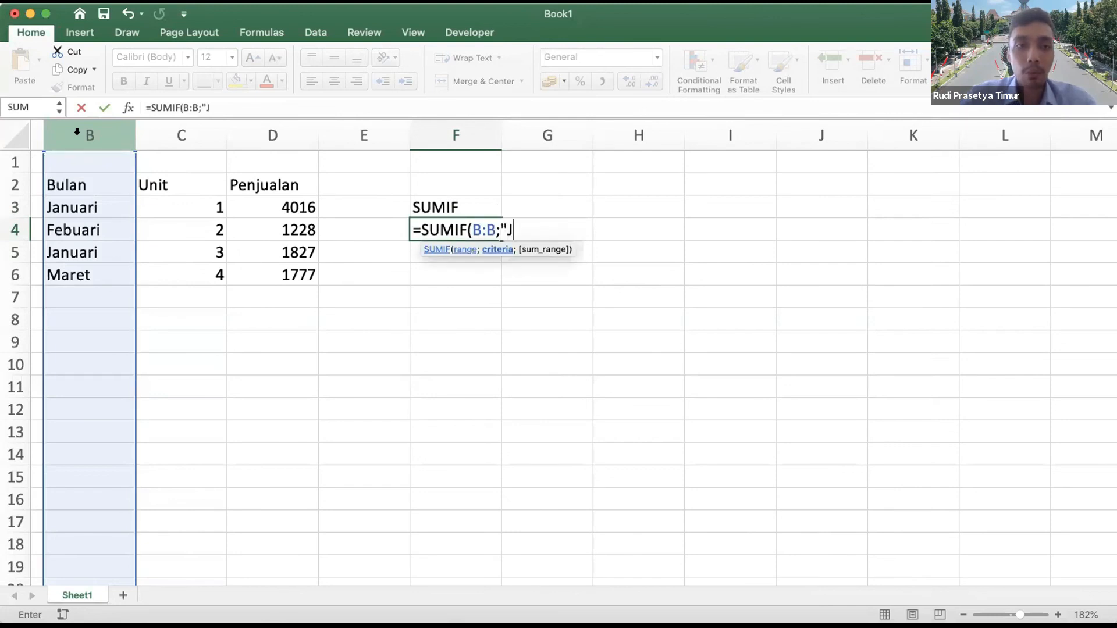
type("anuari\";")
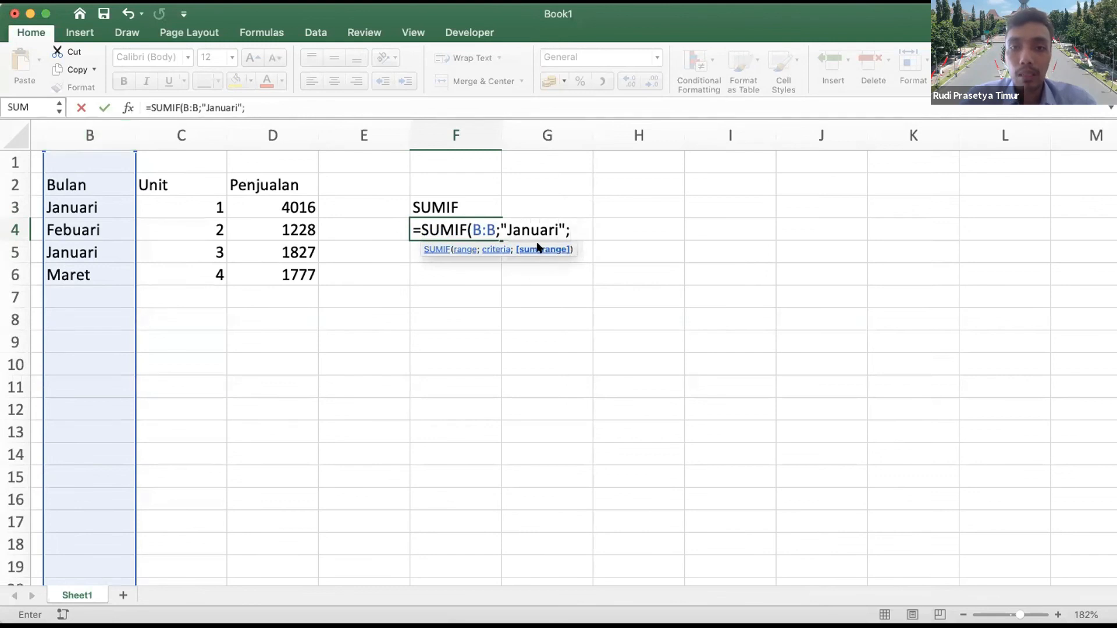
left_click(296, 136)
key("Return")
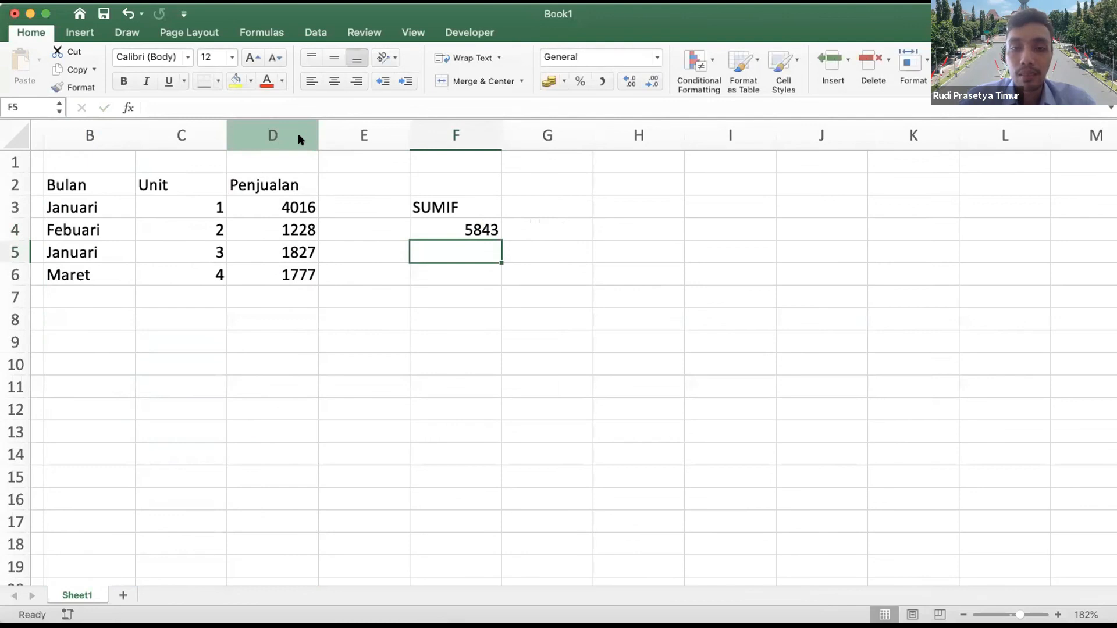
Enter the label DSUM in cell G3 beside the SUMIF label
key("Up")
key("Up")
key("Right")
type("DSUM")
key("Return")
Total the sales in cell G4 with =DSUM(B2:D6;"Penjualan";H1:H2)
type("=dsu")
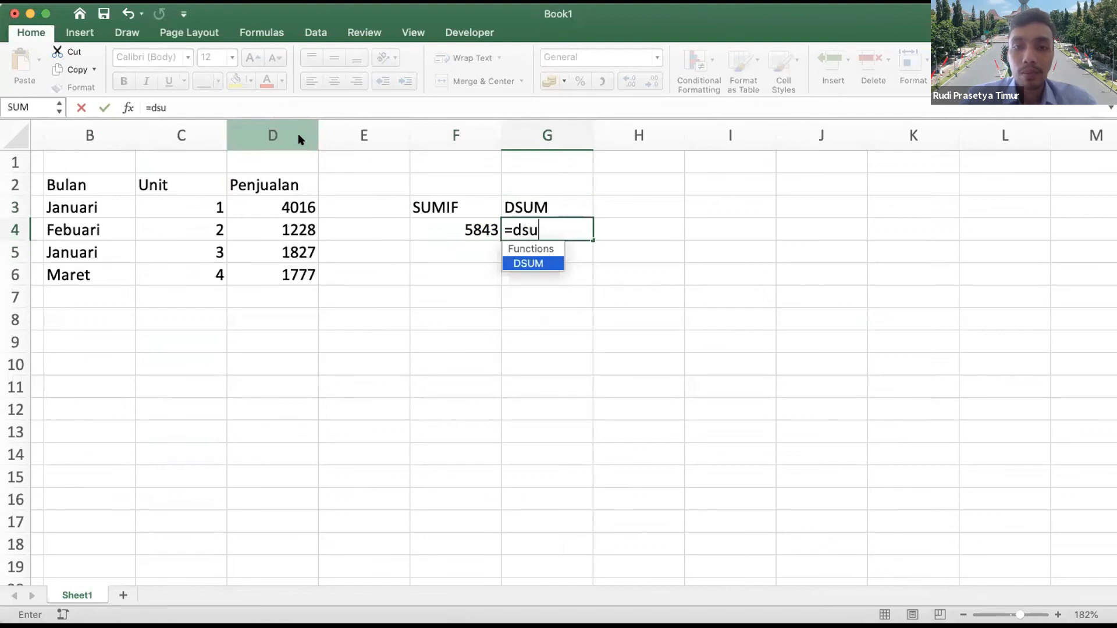
key("Tab")
left_click_drag(99, 182, 308, 277)
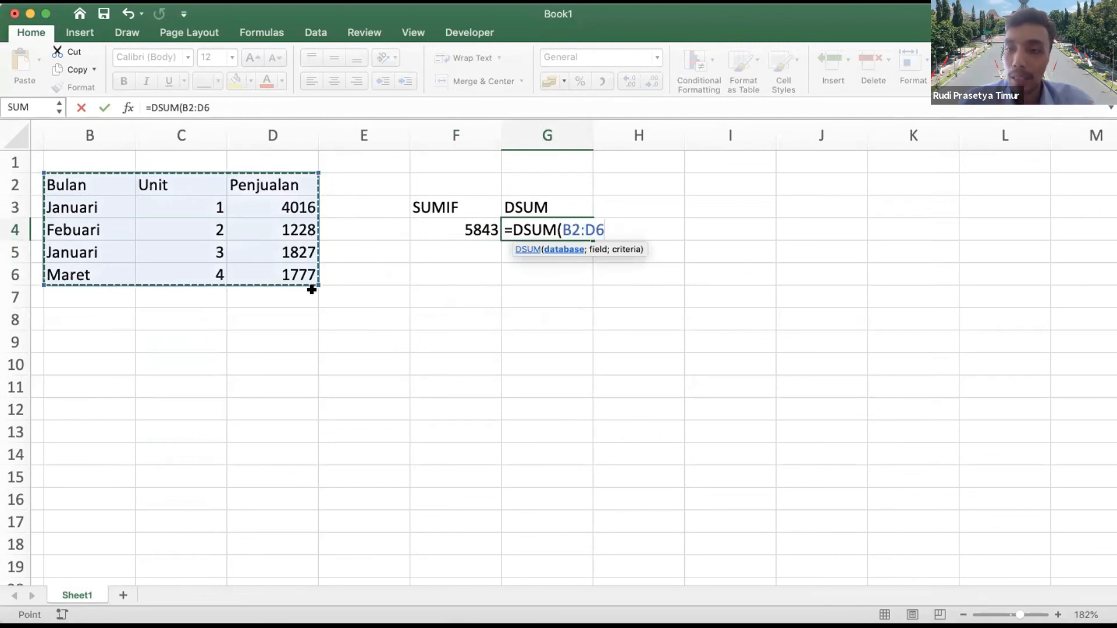
type(";")
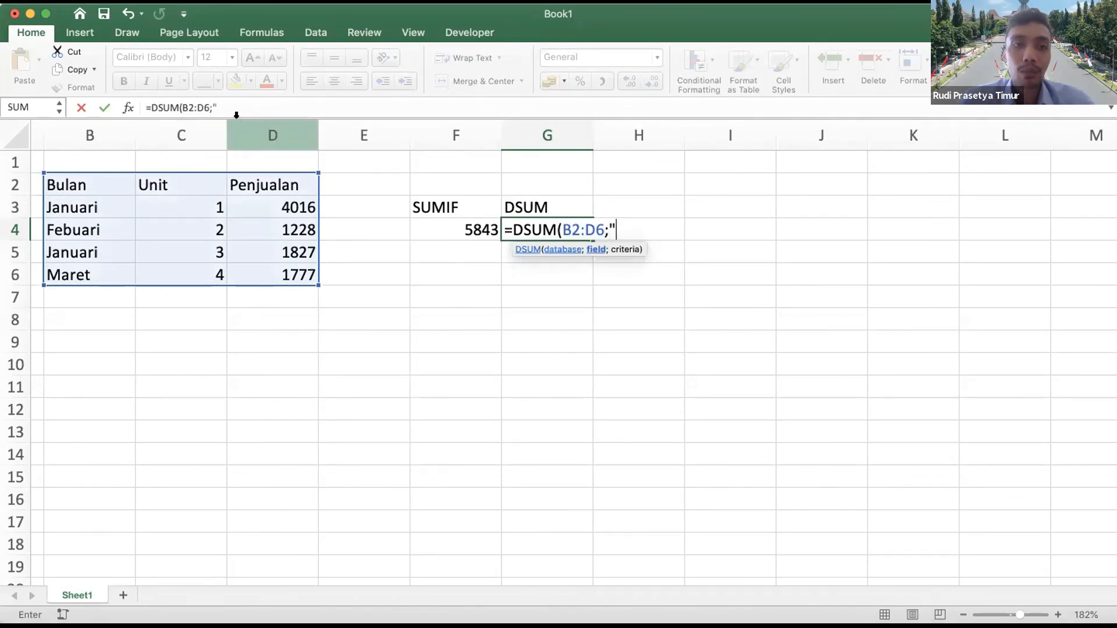
type("\"Penju")
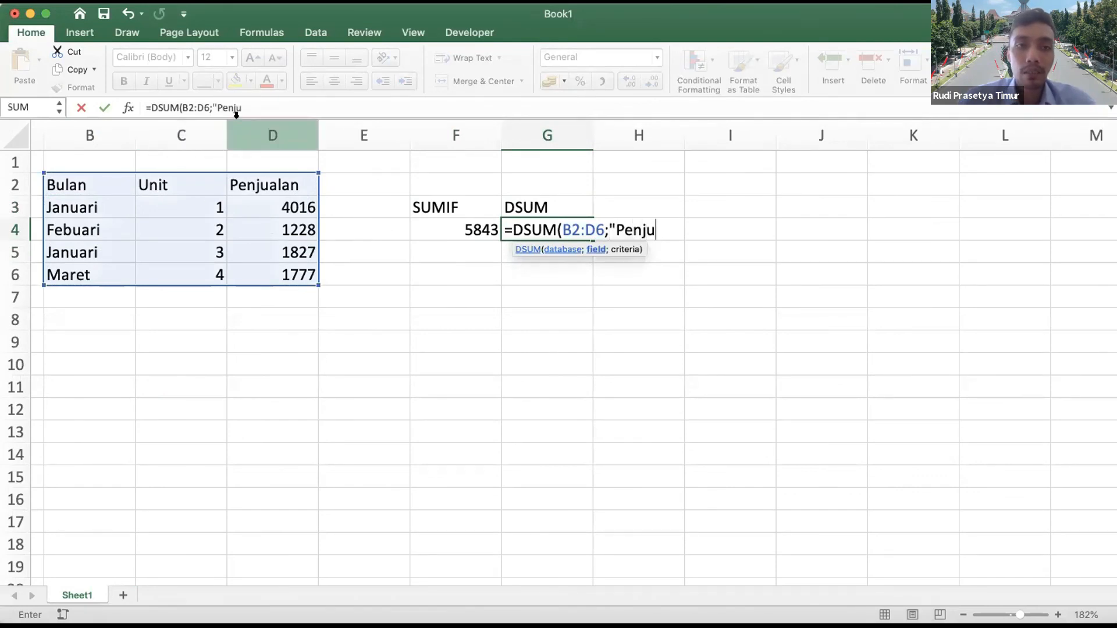
type("alan\";")
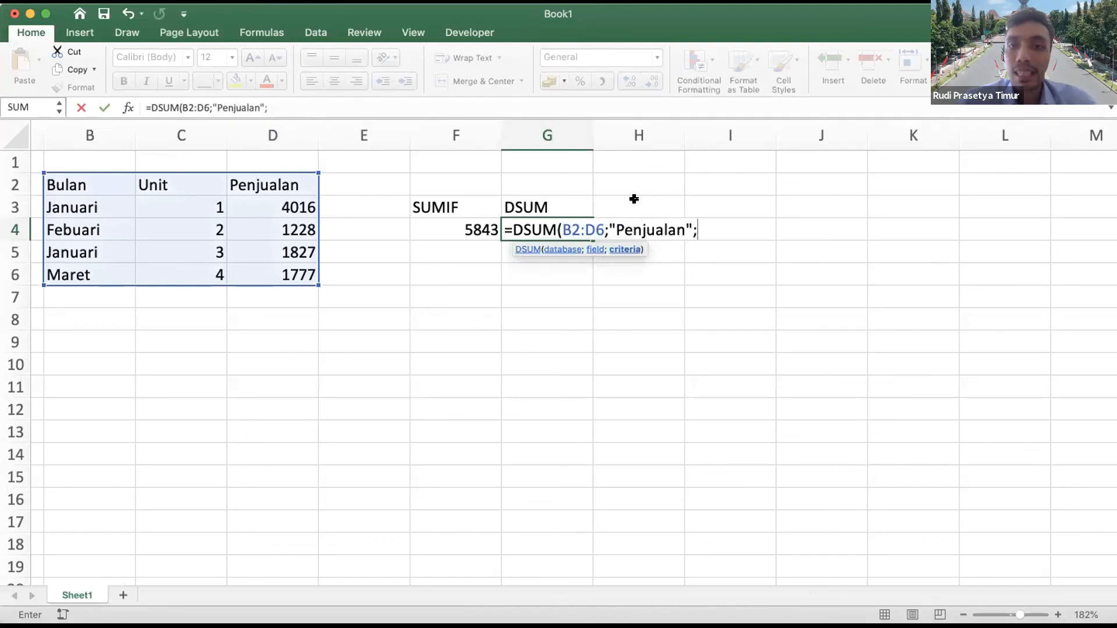
left_click_drag(666, 156, 667, 178)
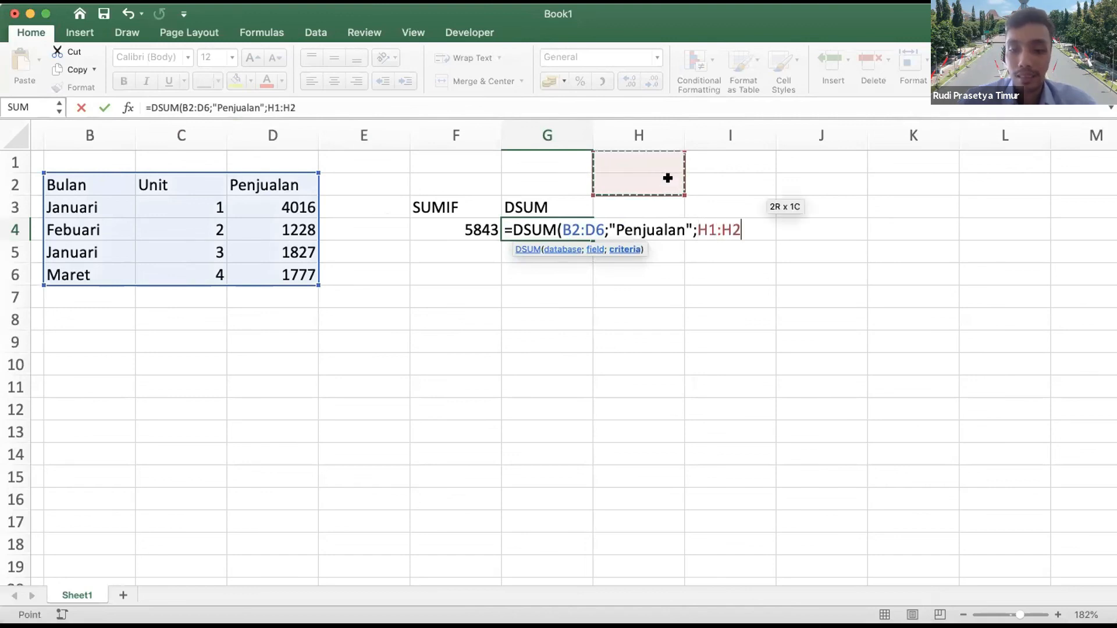
type(")")
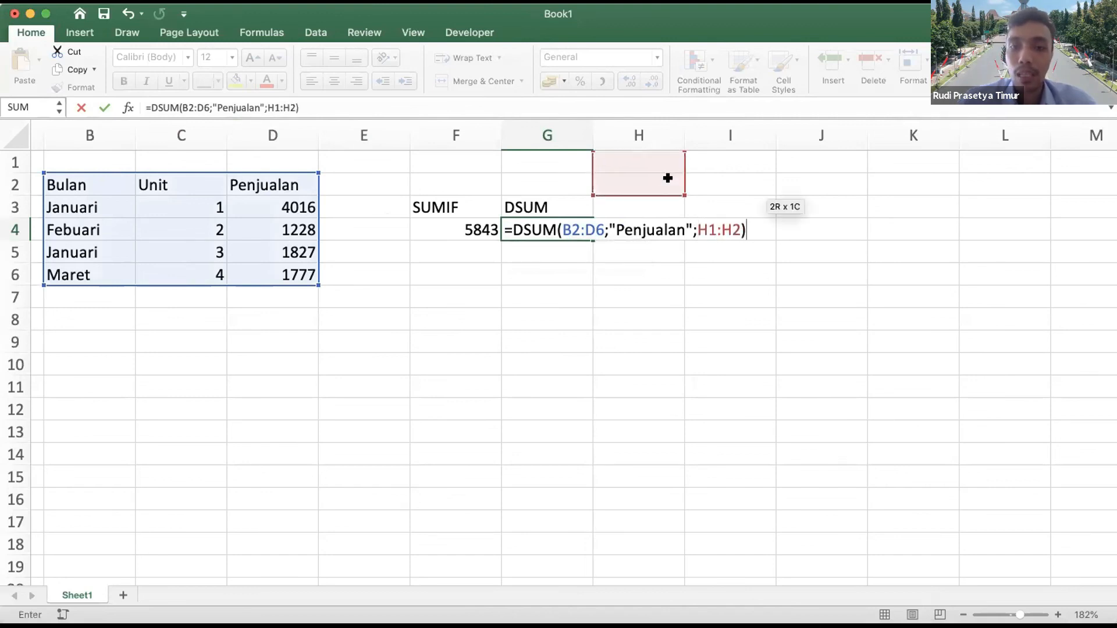
key("Return")
Fill the DSUM criteria range with the header Bulan in H1 and the value Januari in H2
left_click(668, 162)
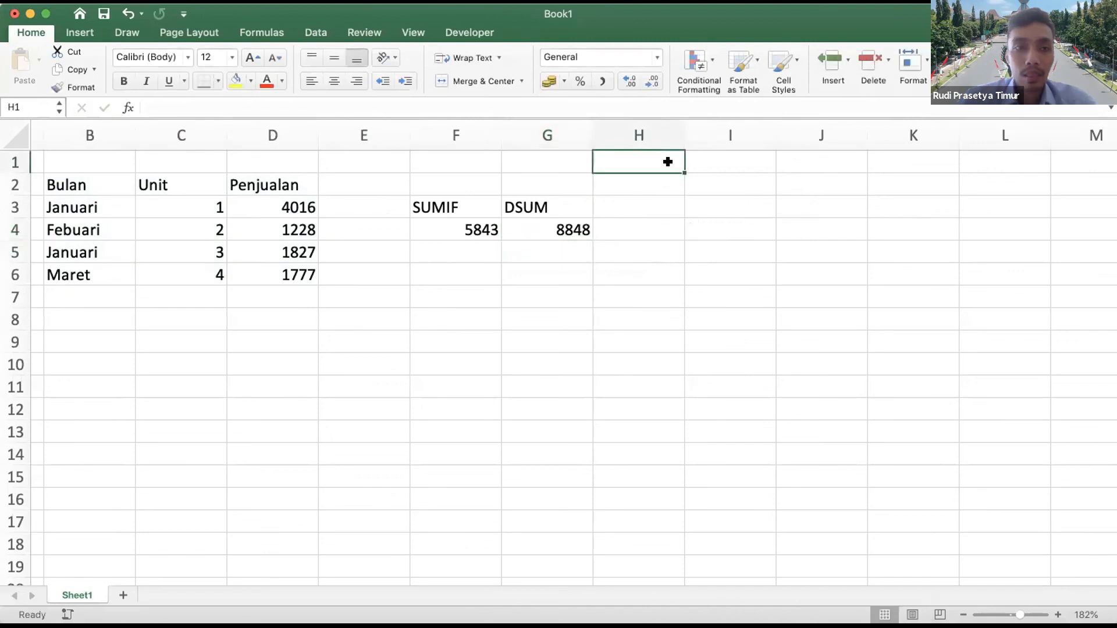
type("Bulan")
key("Return")
type("Januari")
key("Return")
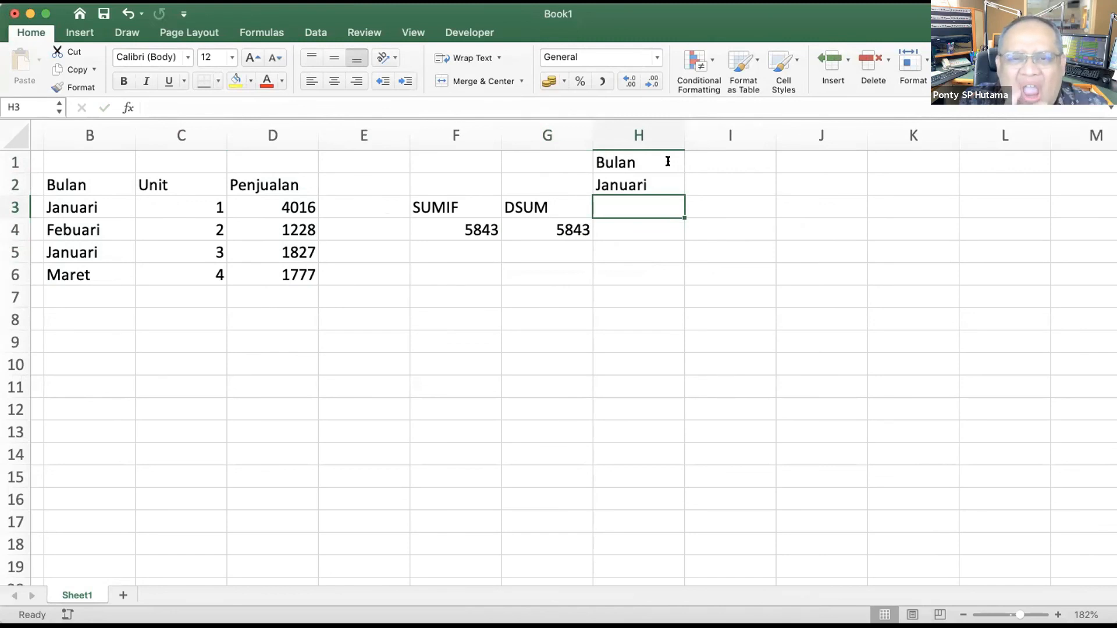
Examine the database, field and criteria references of the DSUM formula in cell G4
left_click(560, 227)
left_click(382, 100)
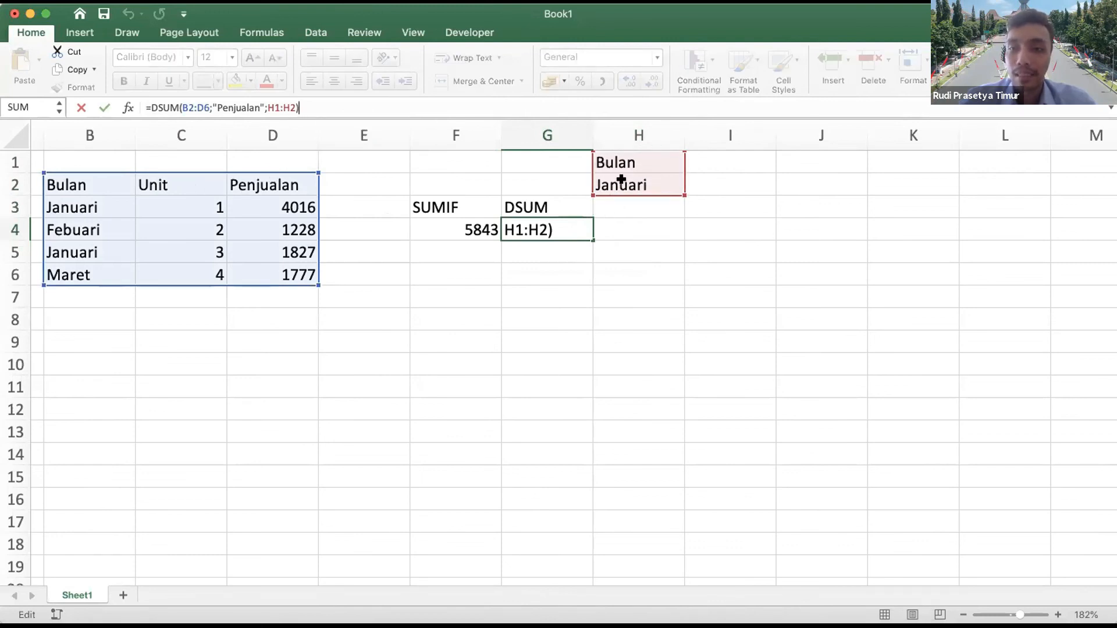
key("Return")
type("=d")
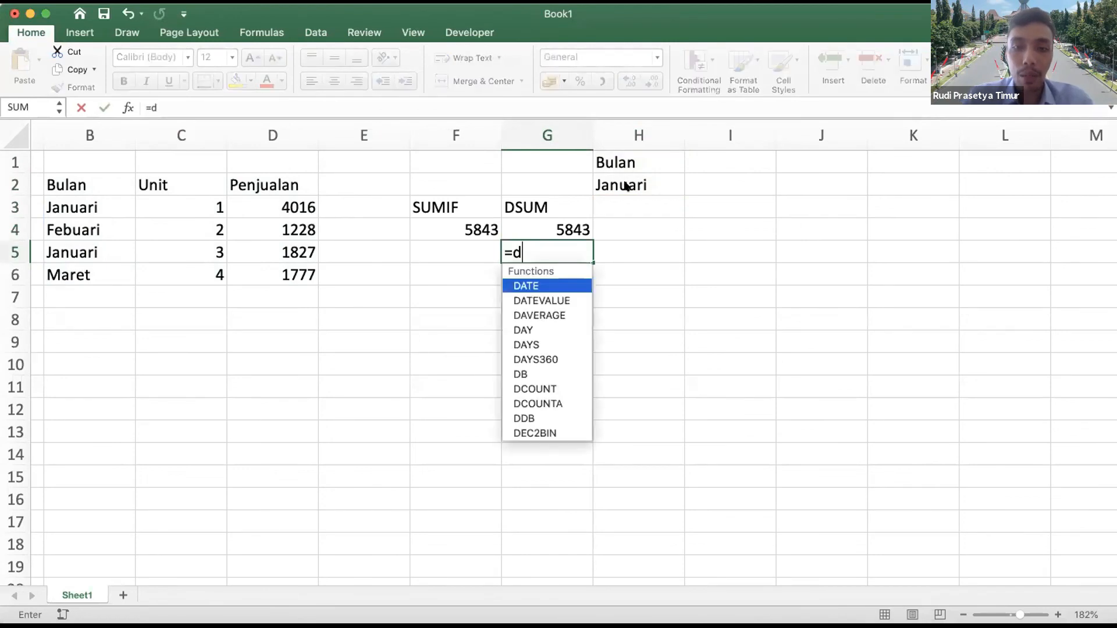
type("sum")
key("Tab")
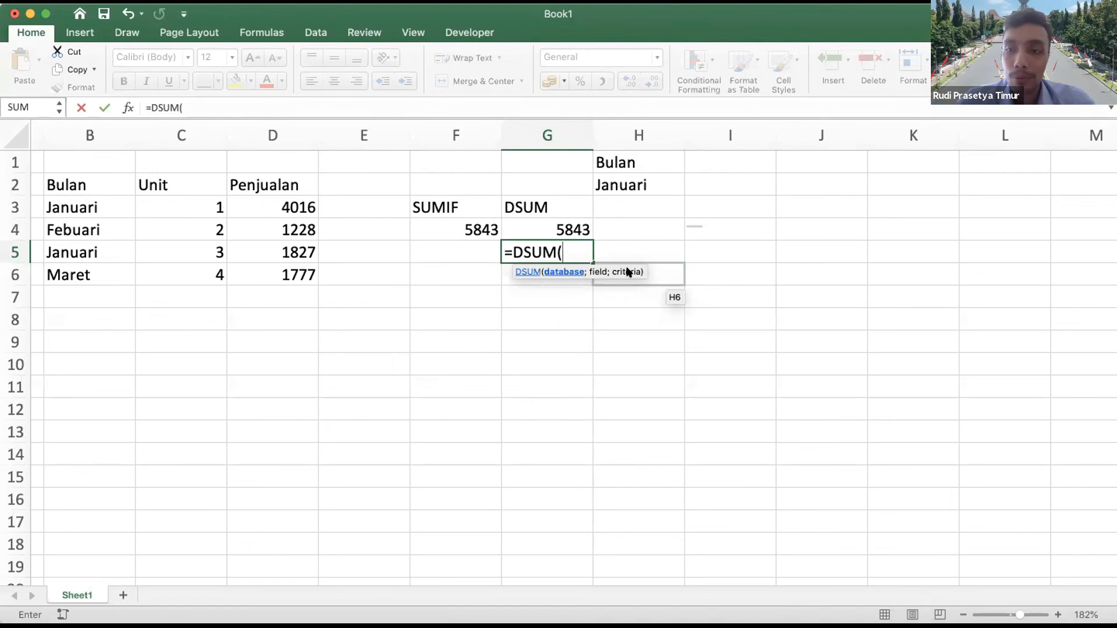
key("BackSpace")
key("BackSpace")
key("BackSpace")
key("BackSpace")
key("BackSpace")
key("BackSpace")
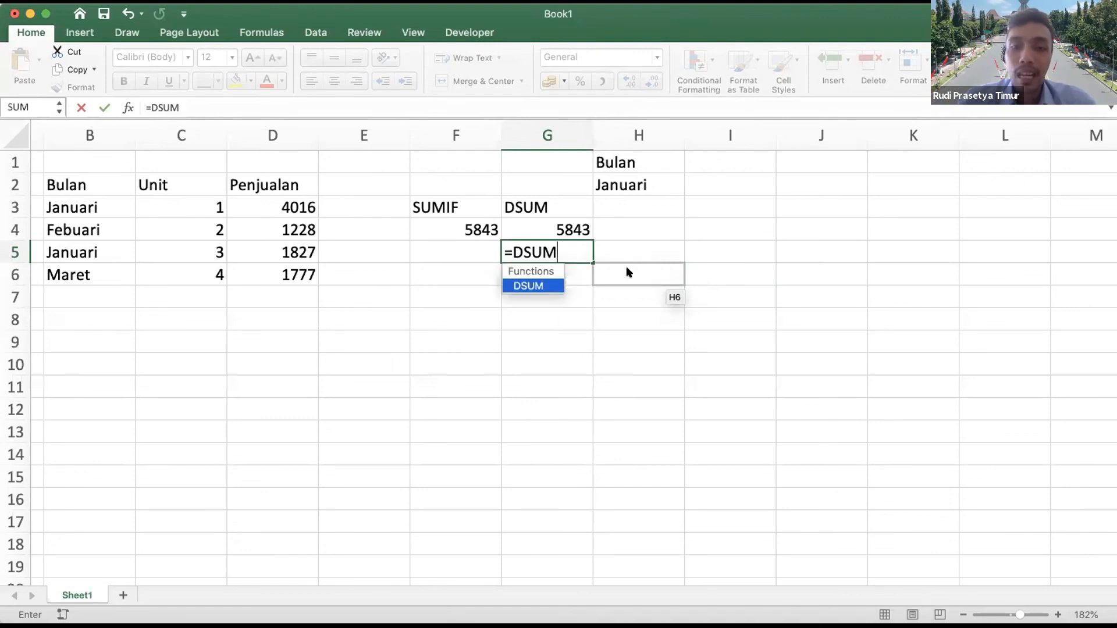
key("Escape")
key("Left")
type("=sumif")
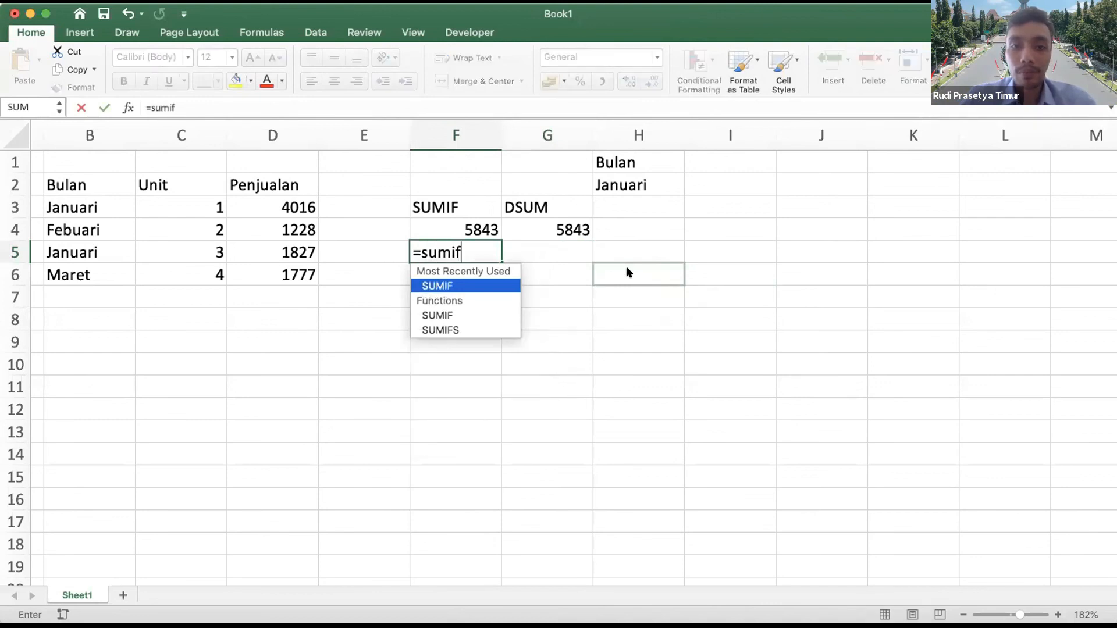
key("Tab")
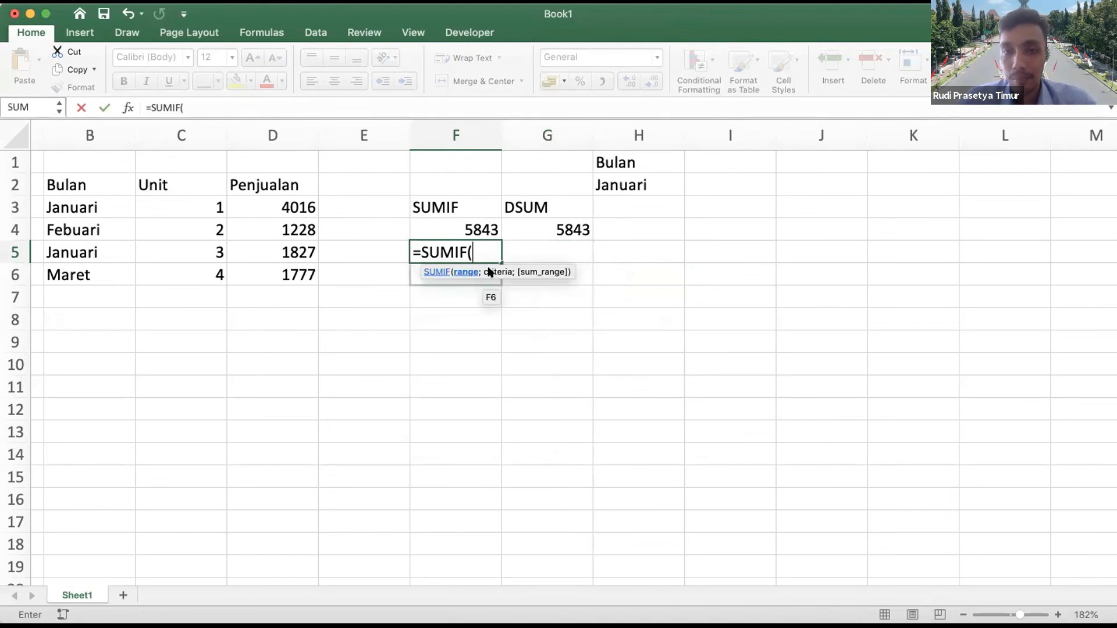
key("BackSpace")
key("BackSpace")
key("BackSpace")
key("BackSpace")
key("BackSpace")
key("BackSpace")
key("BackSpace")
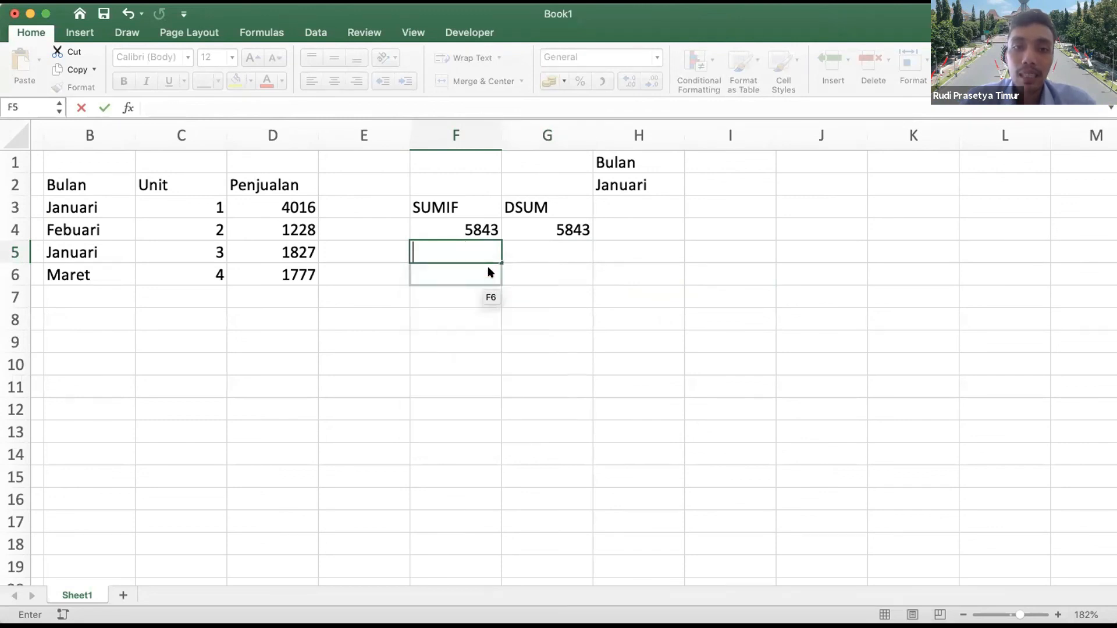
Examine the range, criteria and sum range of the SUMIF formula in cell F4
key("Up")
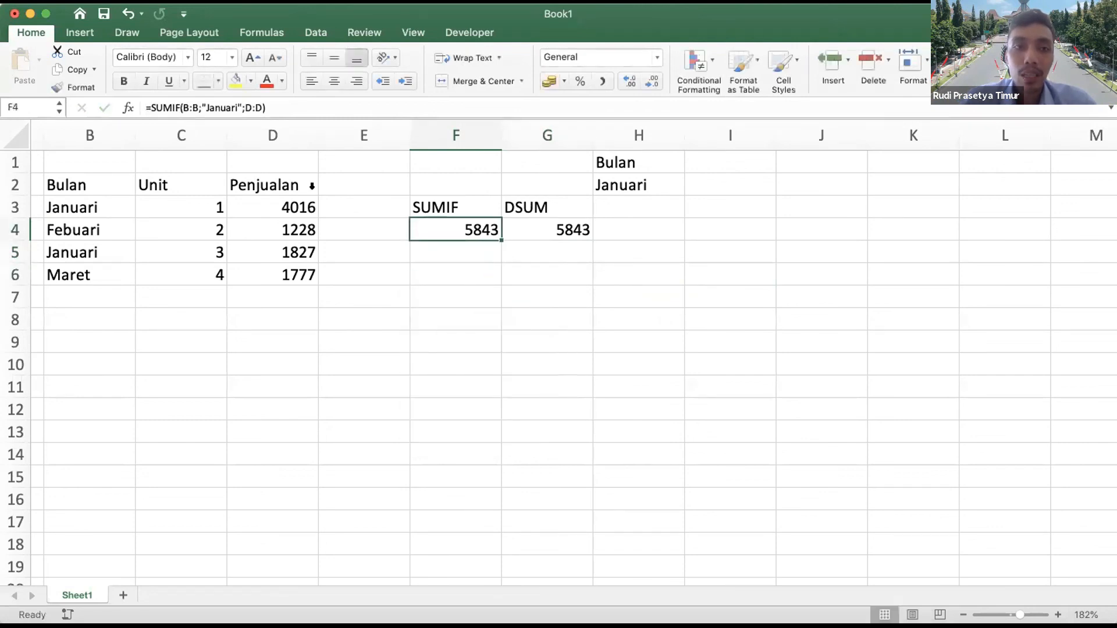
left_click(230, 107)
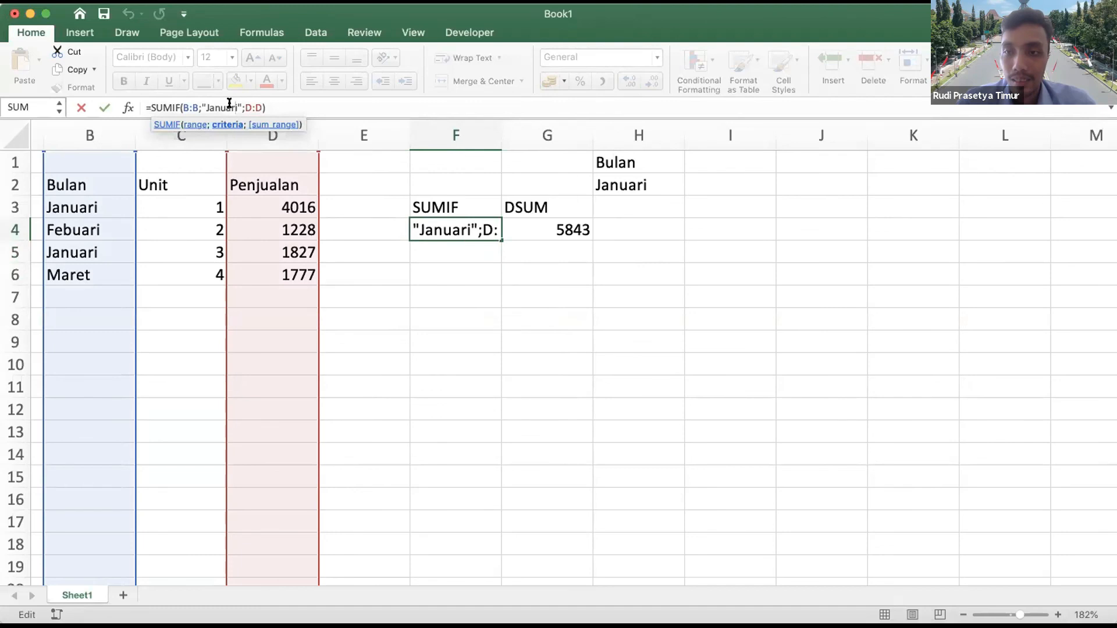
key("Return")
Try to replace the criteria range of the DSUM formula in G4 with the constant 1
key("Up")
key("Right")
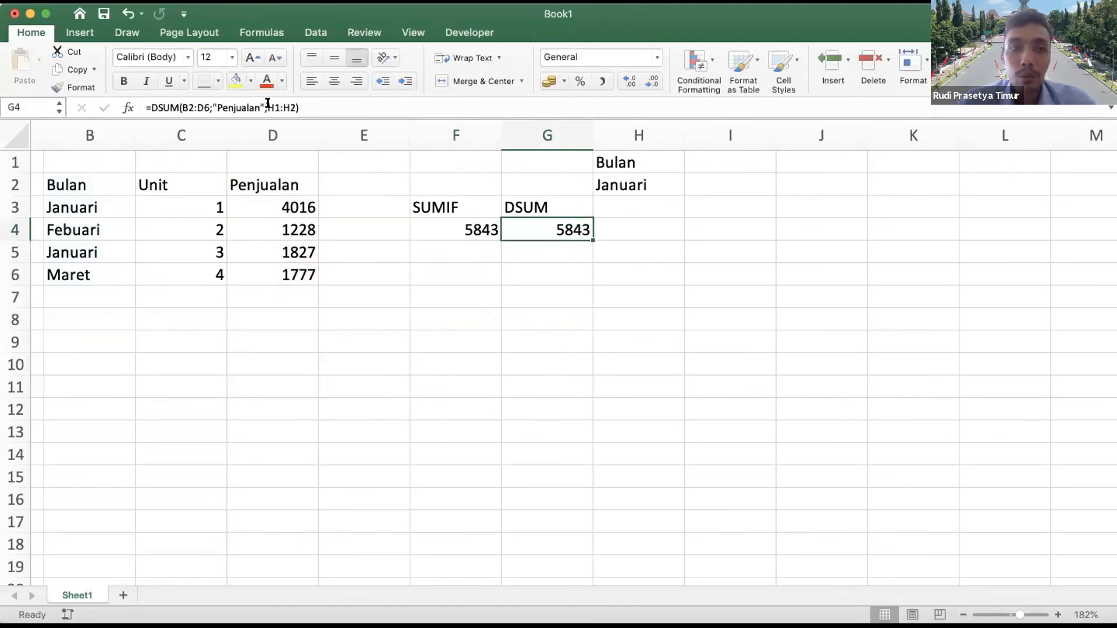
left_click(291, 103)
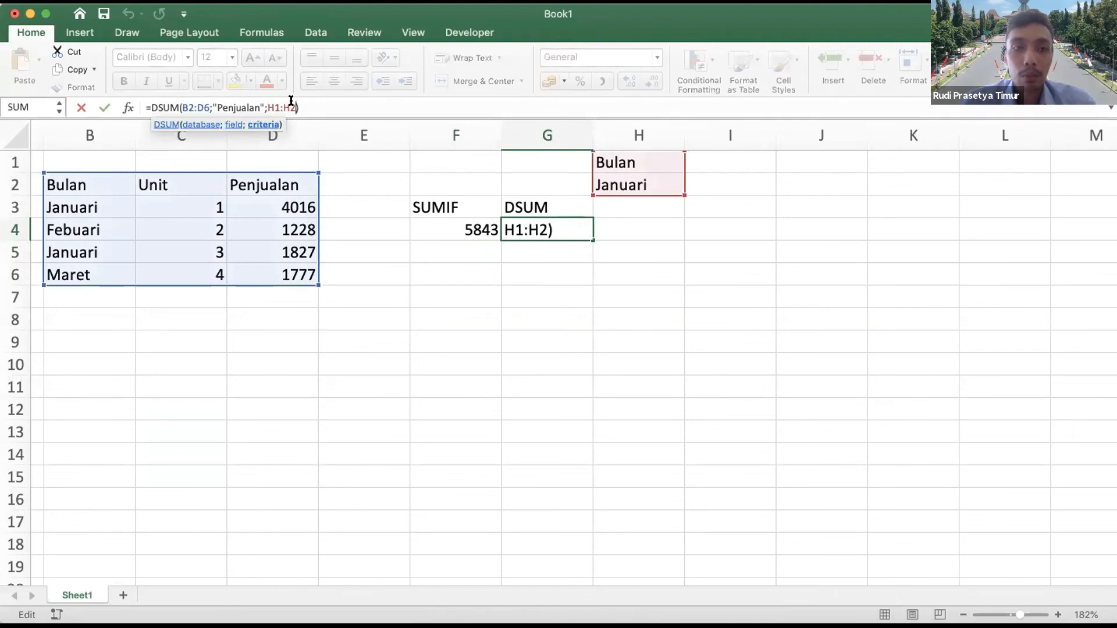
key("shift+Left")
key("shift+Left")
key("shift+Left")
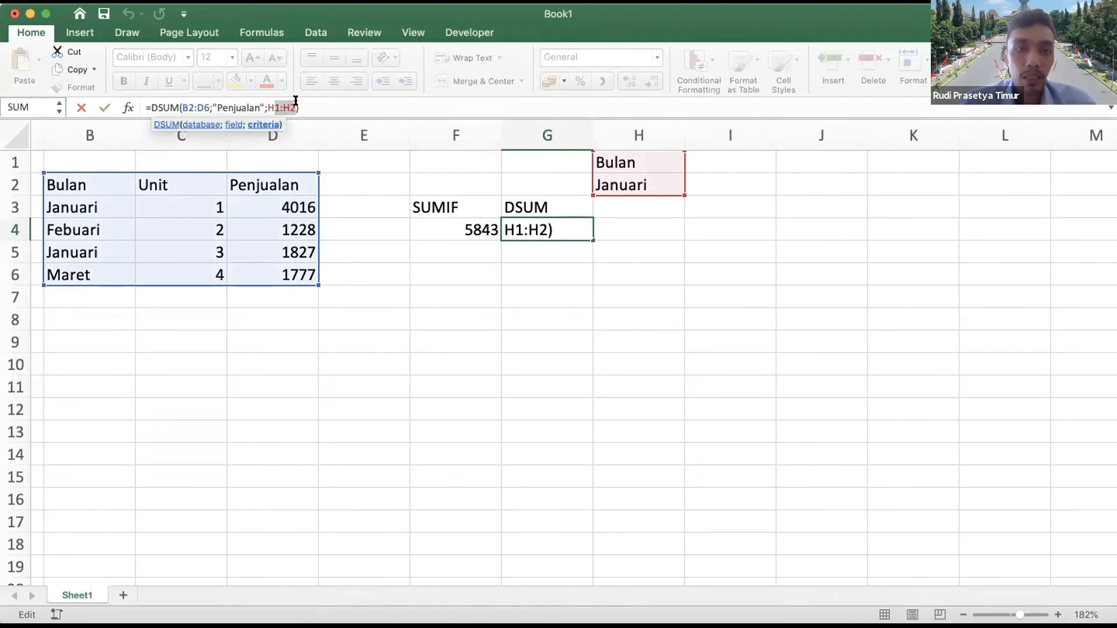
type("1")
key("Return")
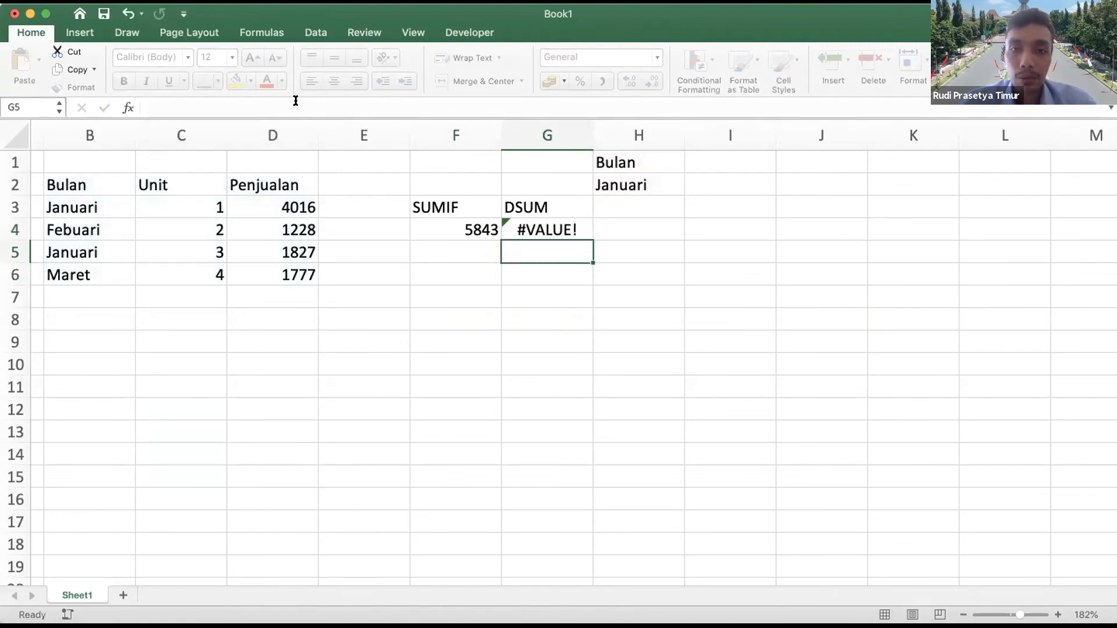
Set the criteria argument of the DSUM formula in G4 to the range H1:H2
key("Up")
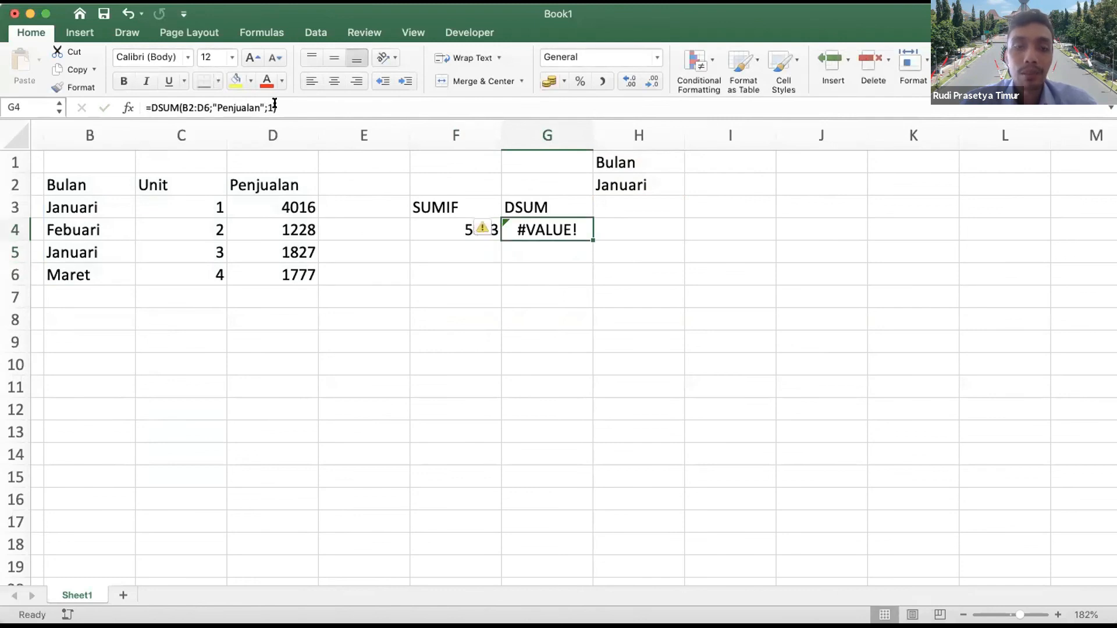
left_click(265, 105)
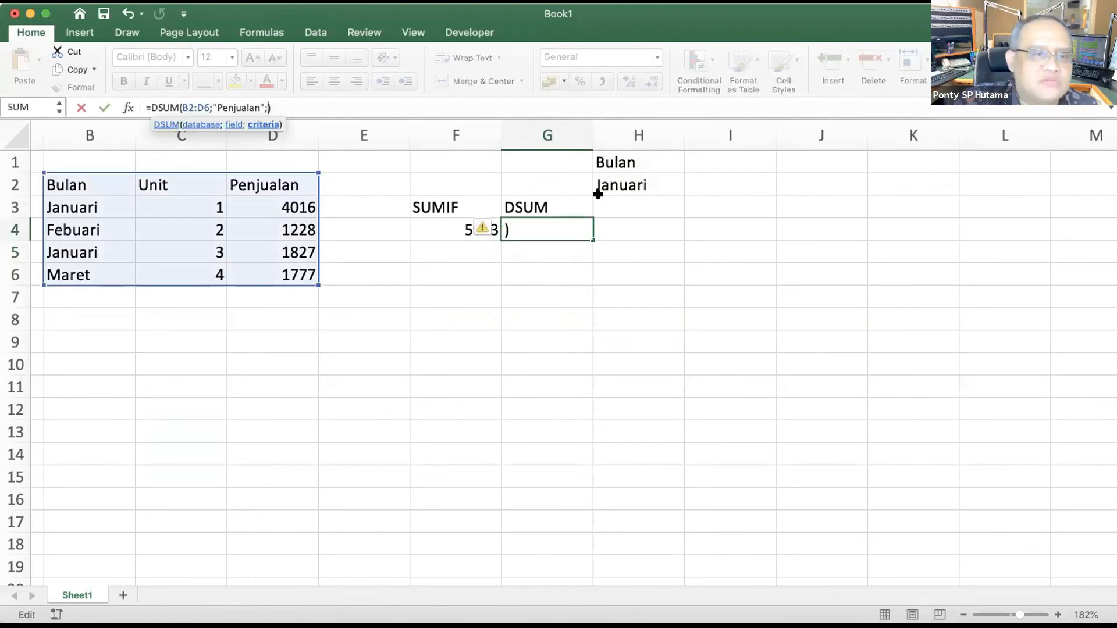
left_click_drag(618, 161, 618, 176)
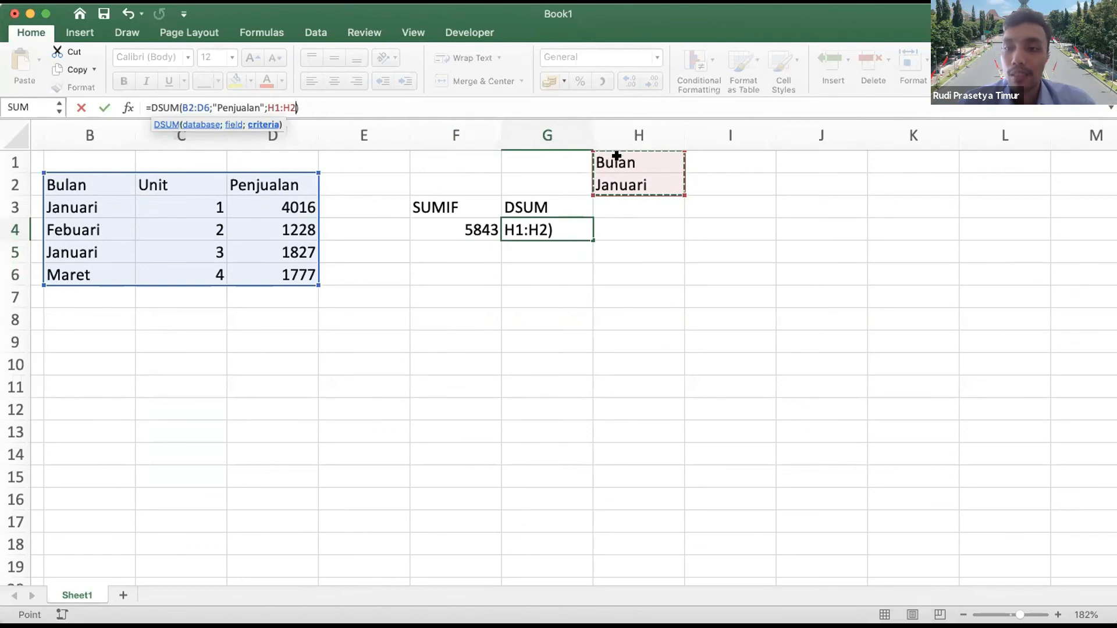
key("Return")
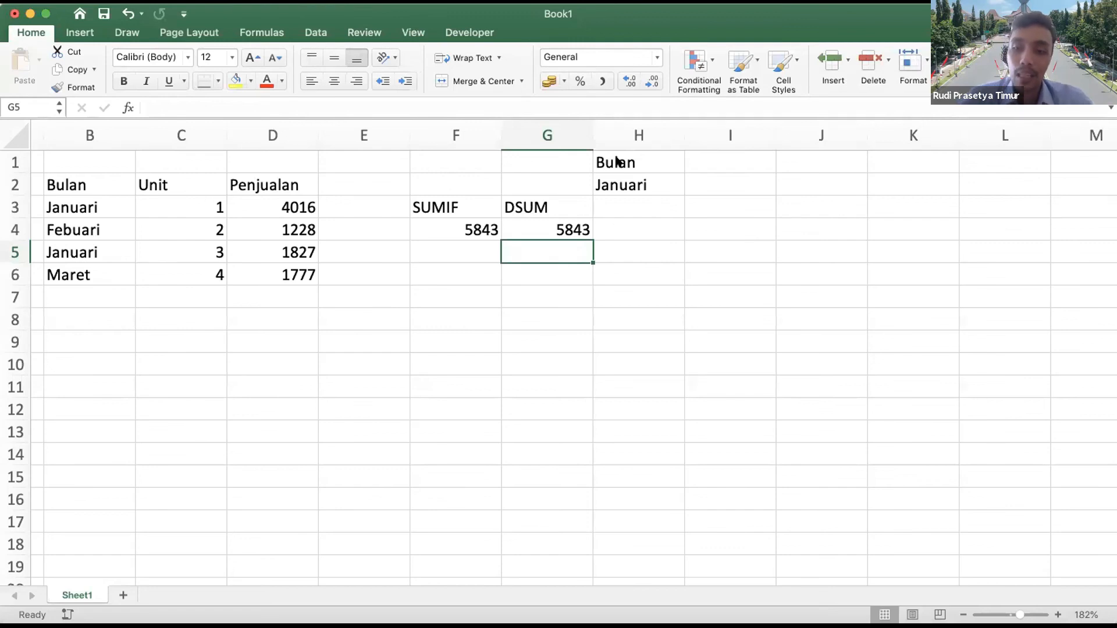
Write the sample query SELECT bulan FROM table_sheet1 WHERE bulan="Januari" in cell G6, and clear the cell again
key("Down")
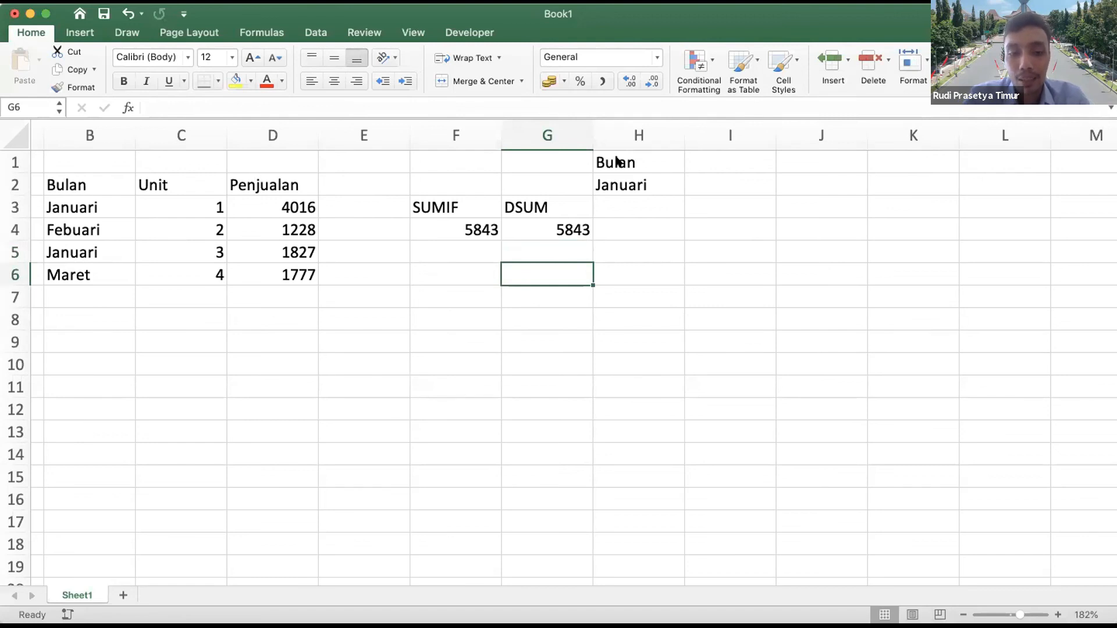
type("SELECT ")
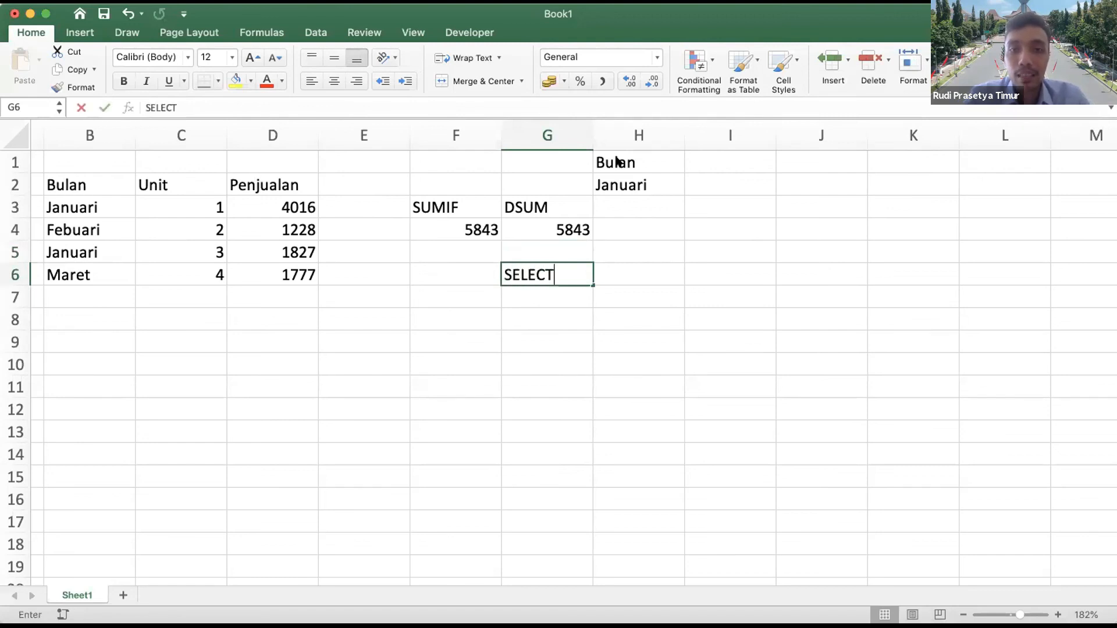
type("bul")
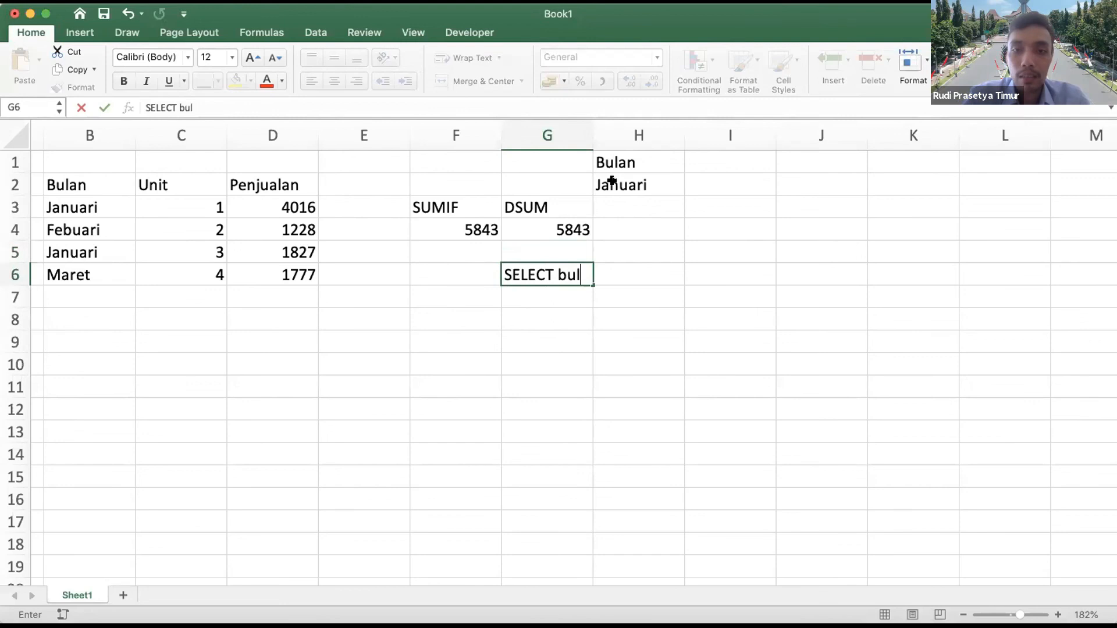
type("an FROM t")
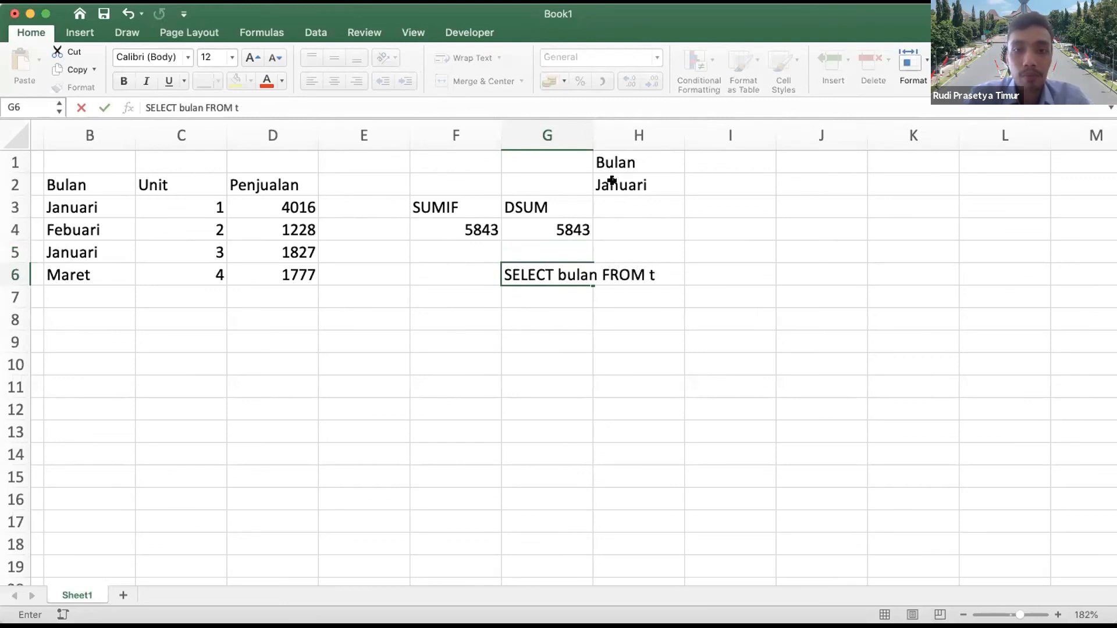
type("able_sheet1 WHERE bulan=\"Januari\"")
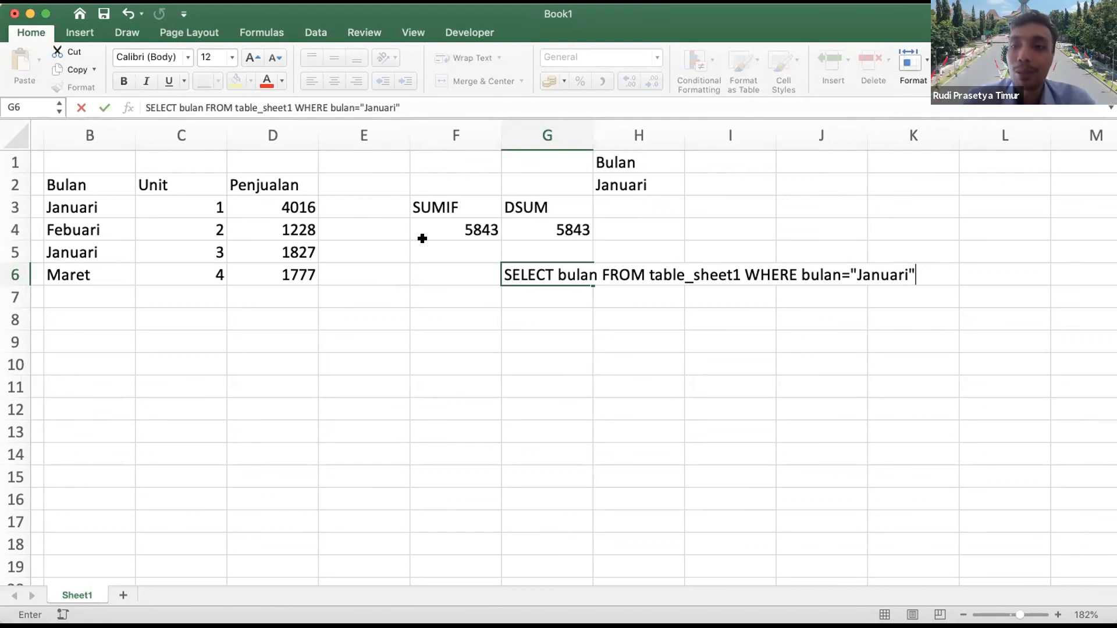
key("Return")
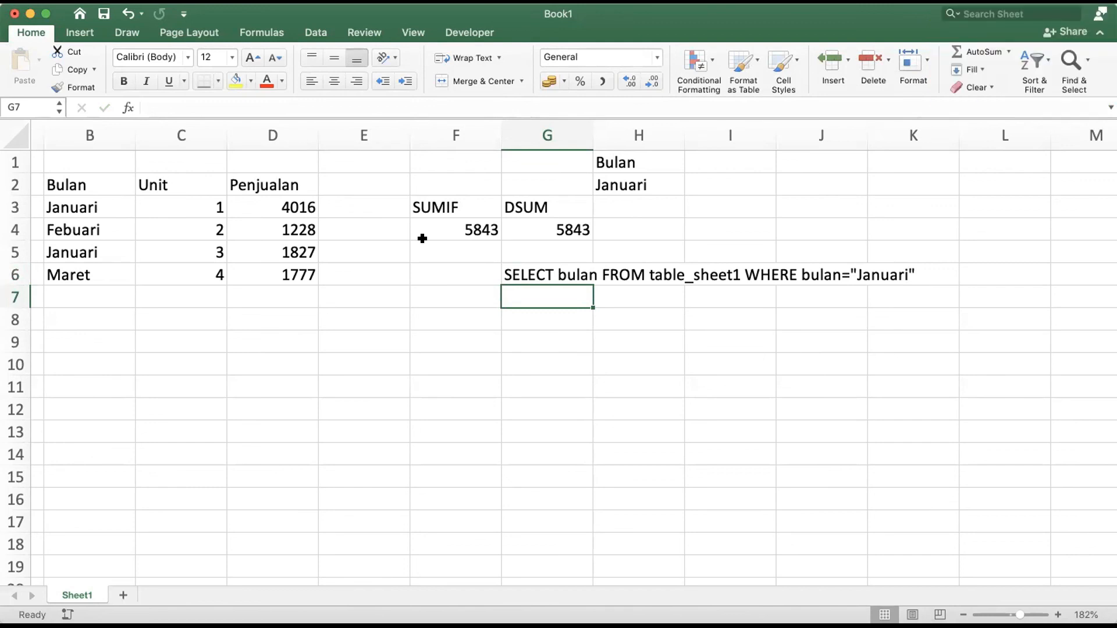
key("Up")
key("Delete")
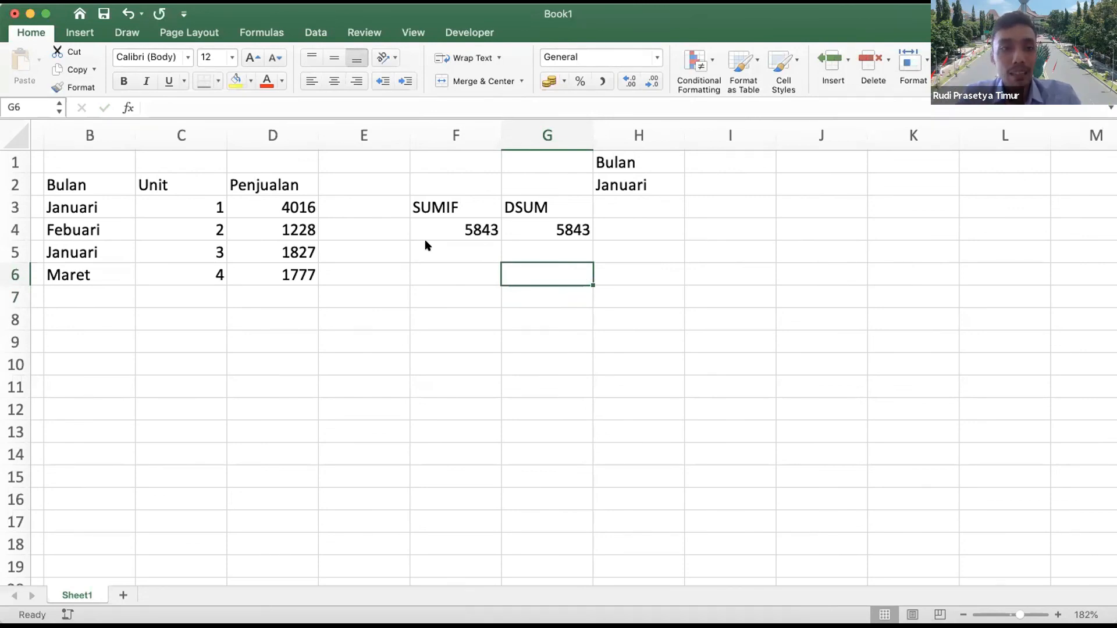
left_click(883, 494)
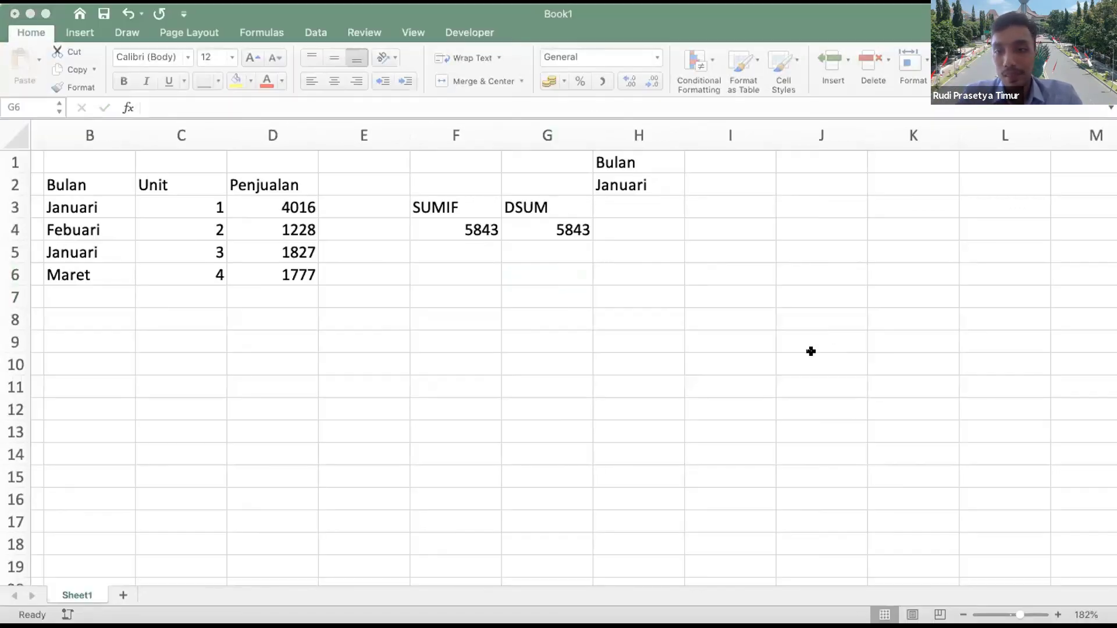
key("super+c")
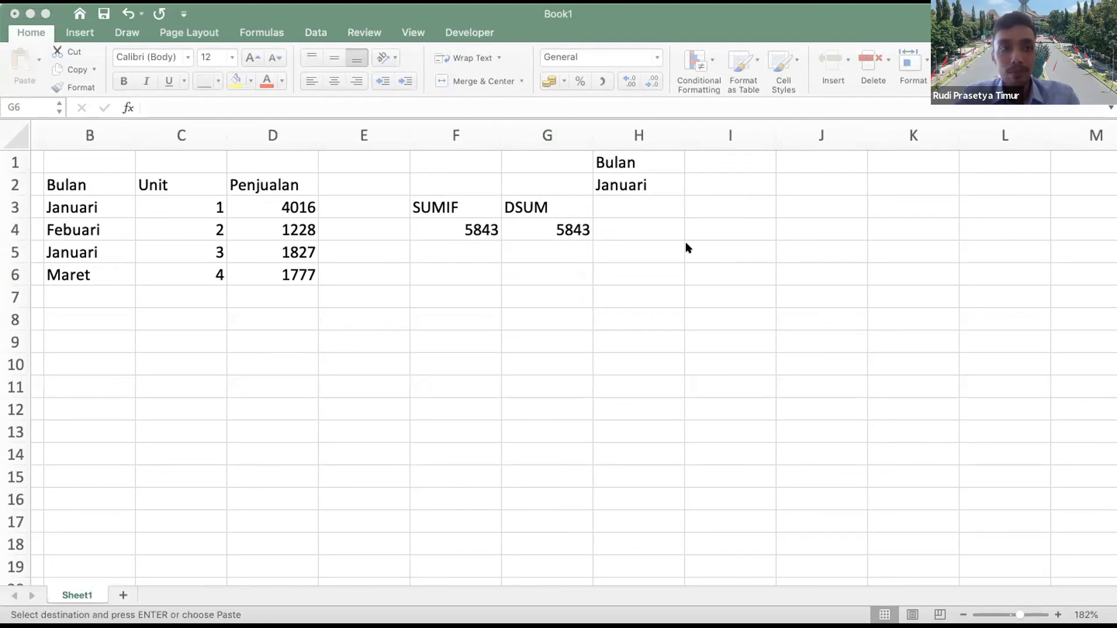
left_click(29, 10)
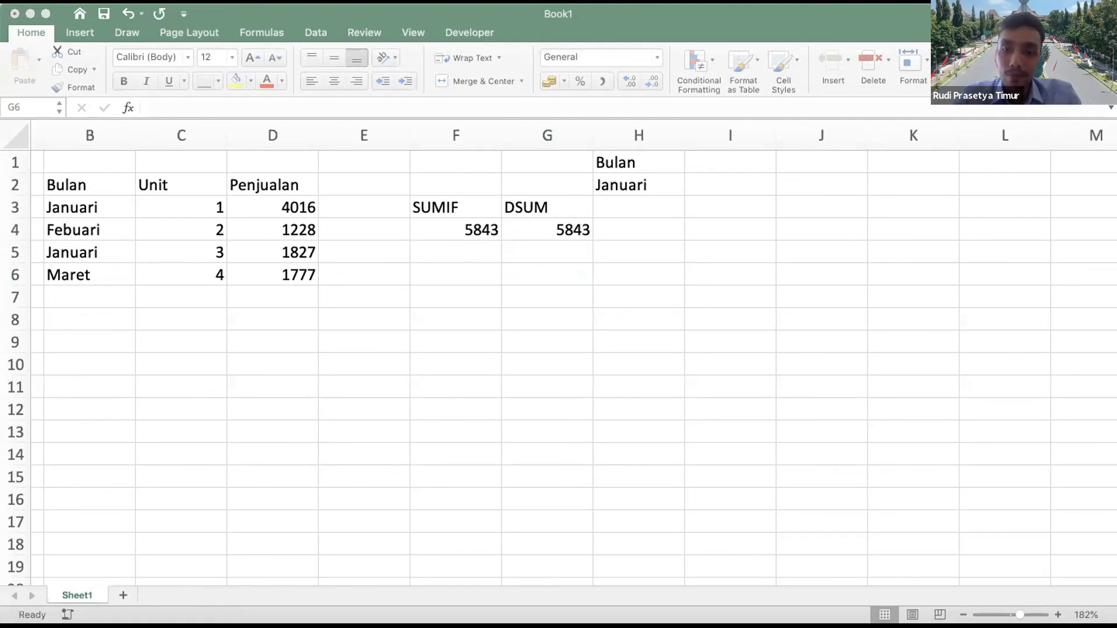
left_click(758, 581)
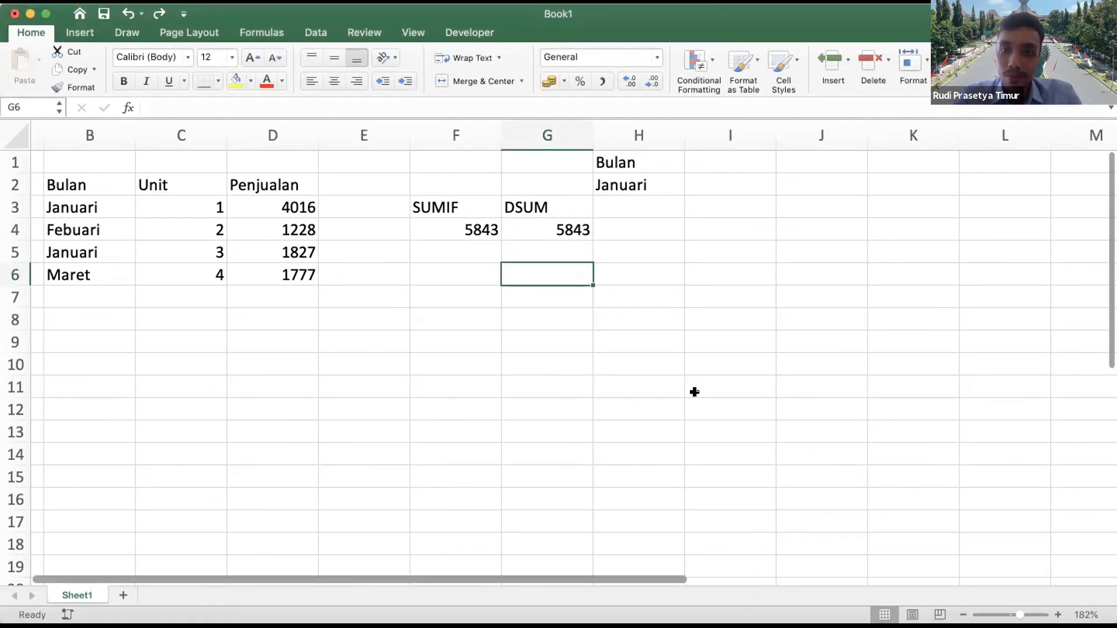